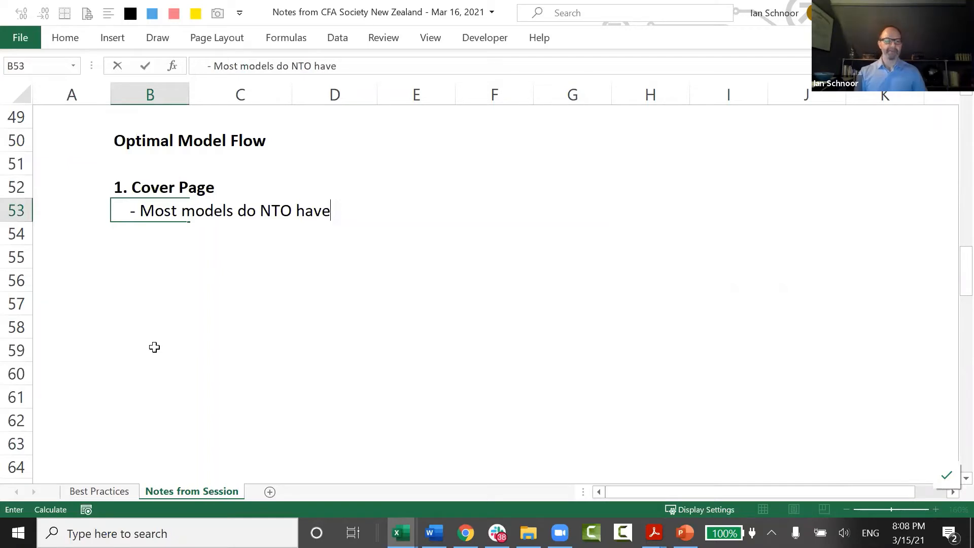
Step: Correct and complete the first Cover Page bullet in B53 as "- Most models do NOT have this"
key(BackSpace)
key(BackSpace)
key(BackSpace)
key(BackSpace)
key(BackSpace)
key(BackSpace)
key(BackSpace)
text(OT have )
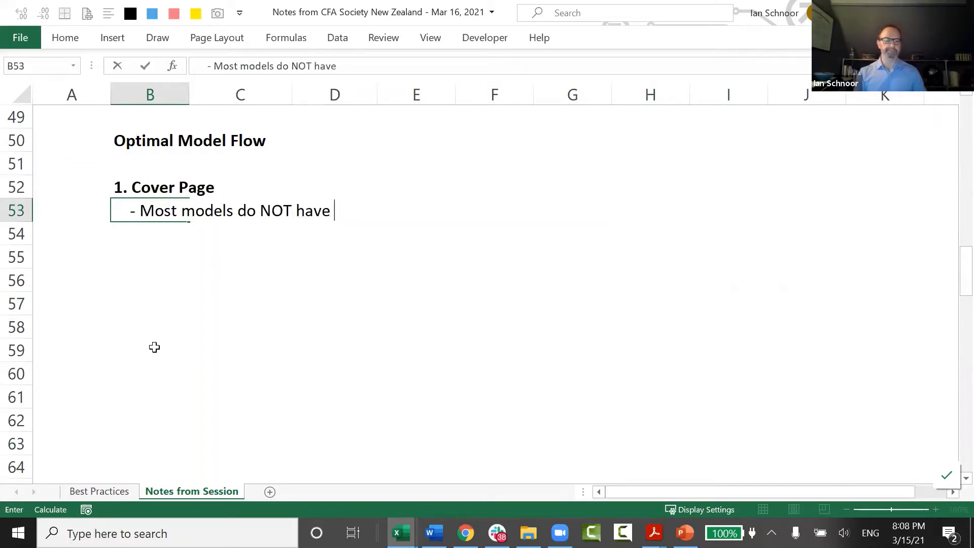
text(this)
key(Return)
Step: Add the bullet "- Takes 5 minutes" in B54, reusing the dash prefix from the cell above
key(ctrl+apostrophe)
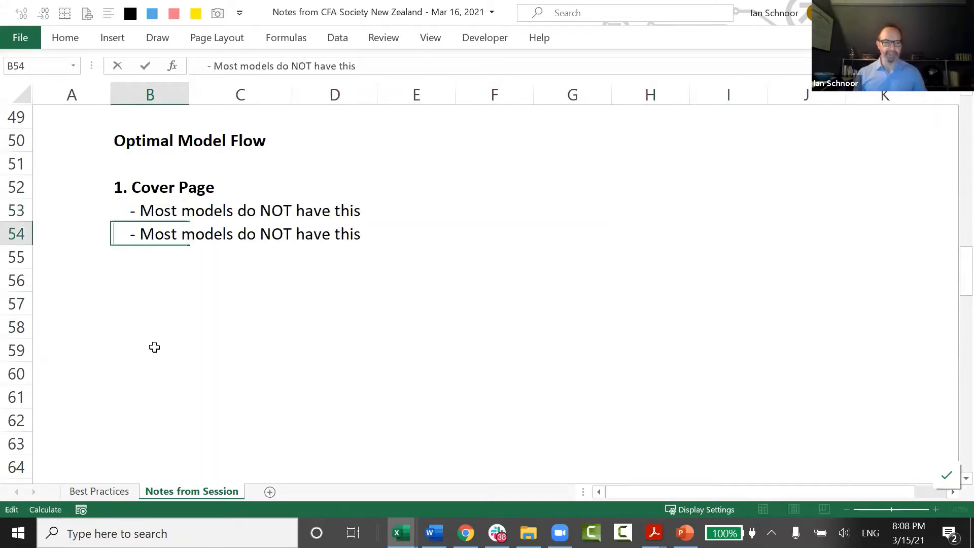
key(shift+End)
text(Tkes)
key(BackSpace)
key(BackSpace)
key(BackSpace)
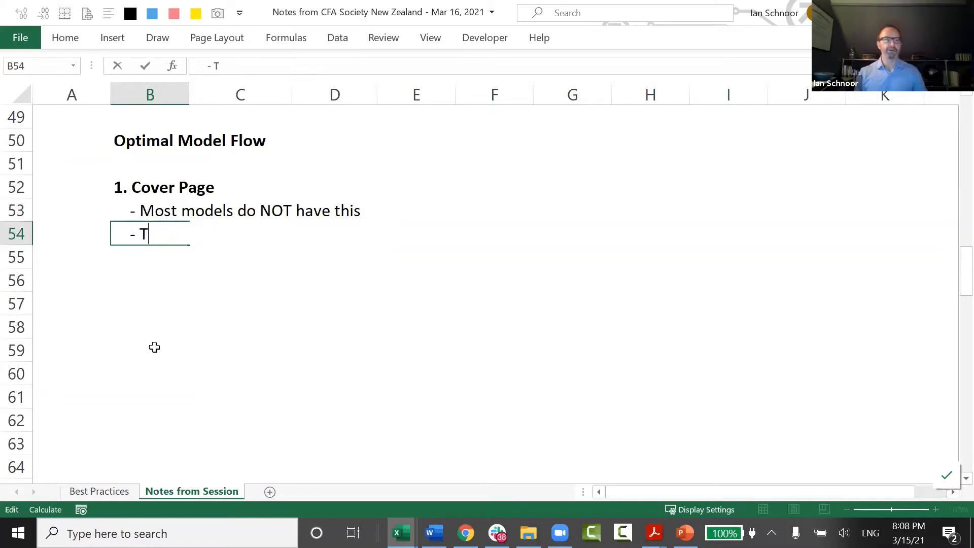
text(akes 5 minutes)
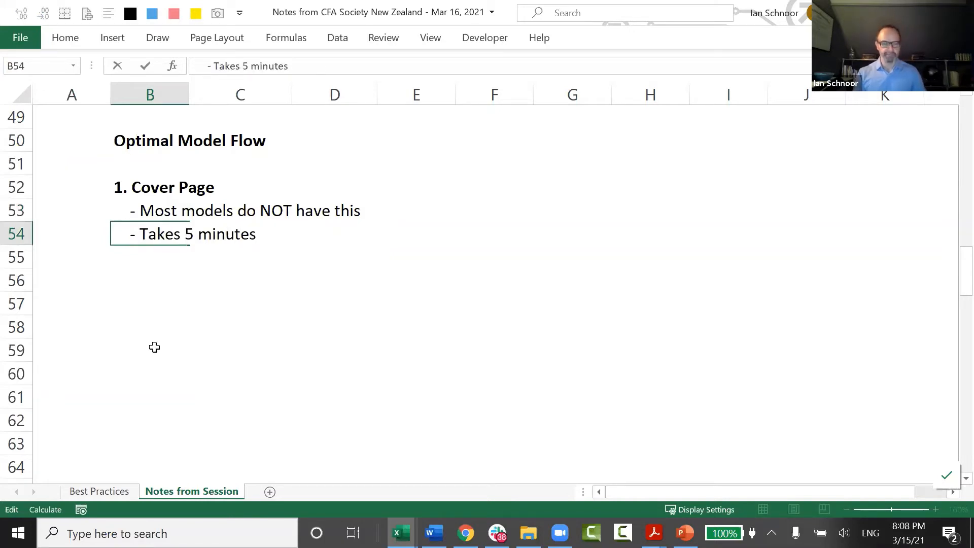
key(Return)
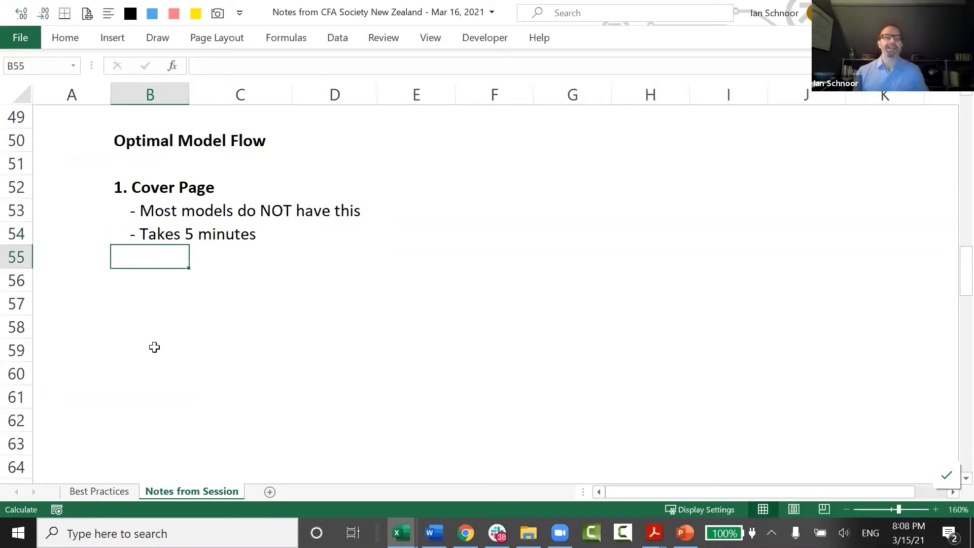
Step: Add the bullet "- Creates confidence, feels like a financial presentation" in B55, reusing the dash prefix from the cell above
key(ctrl+apostrophe)
key(Home)
key(ctrl+Right)
key(ctrl+Right)
key(shift+End)
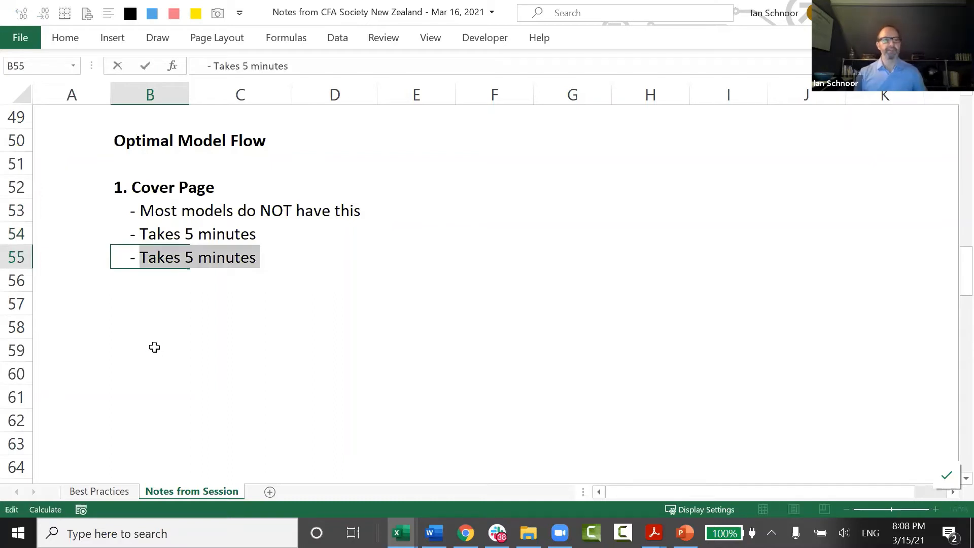
text(Cretaes)
key(BackSpace)
key(BackSpace)
key(BackSpace)
text(ates )
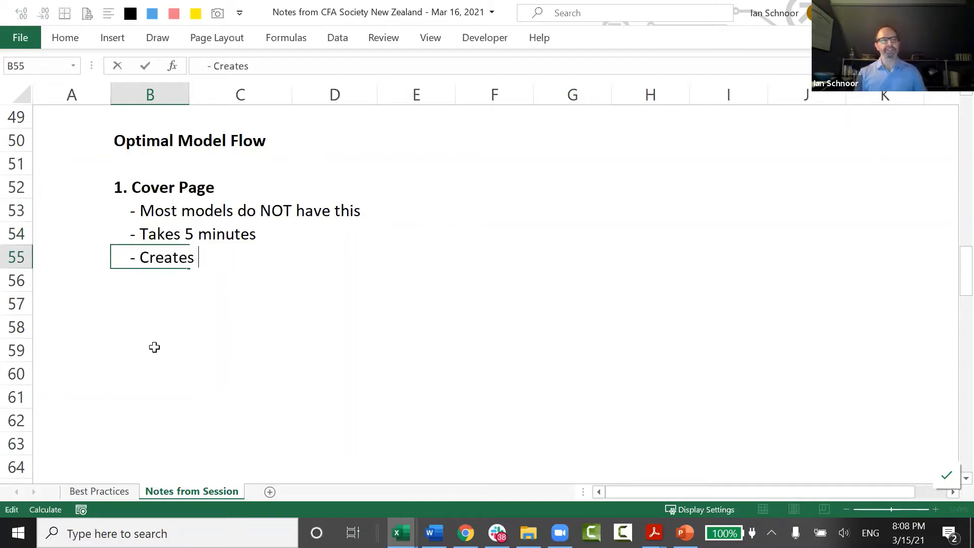
text(confidence)
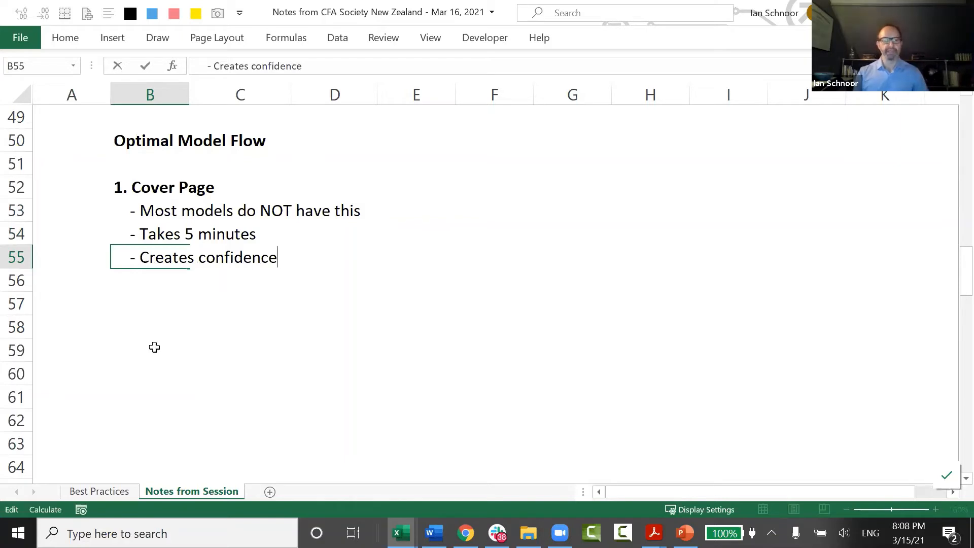
text(, feels like a financia)
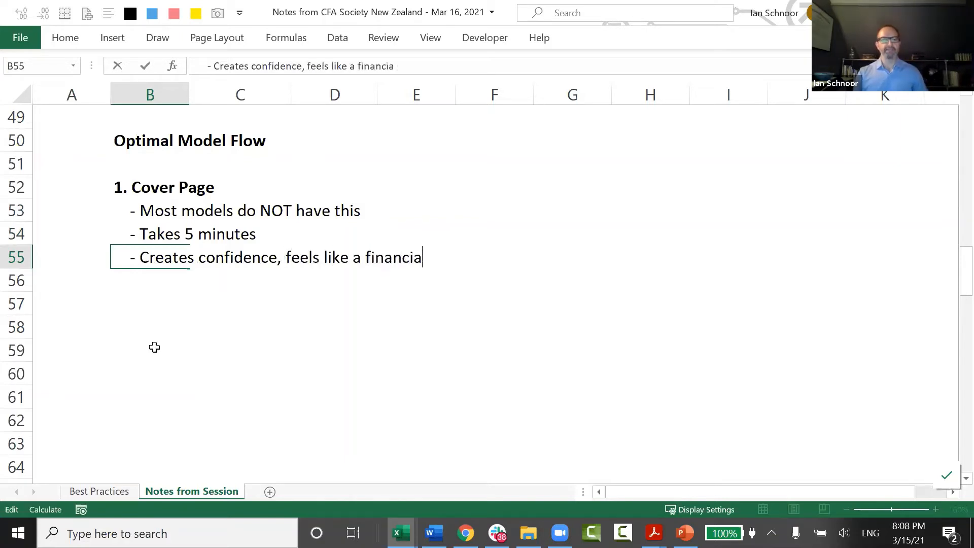
text(l presentation)
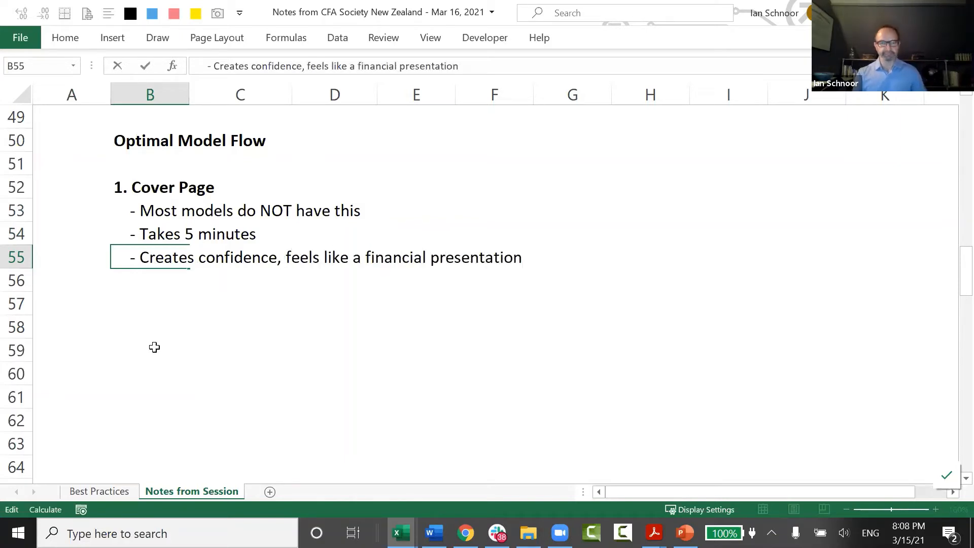
key(Return)
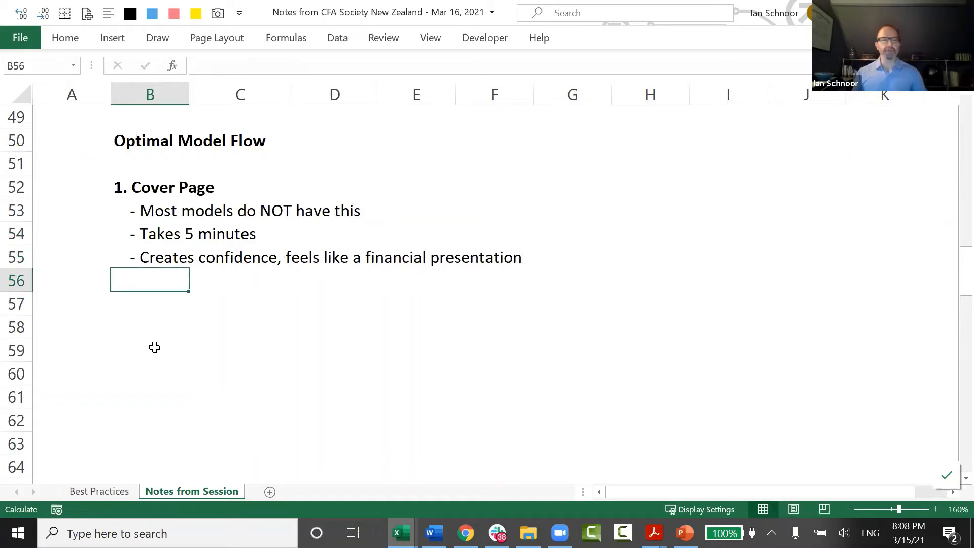
Step: Begin a bullet in B56 with "- Include things like: ", reusing the dash prefix from the cell above
key(ctrl+apostrophe)
key(shift+End)
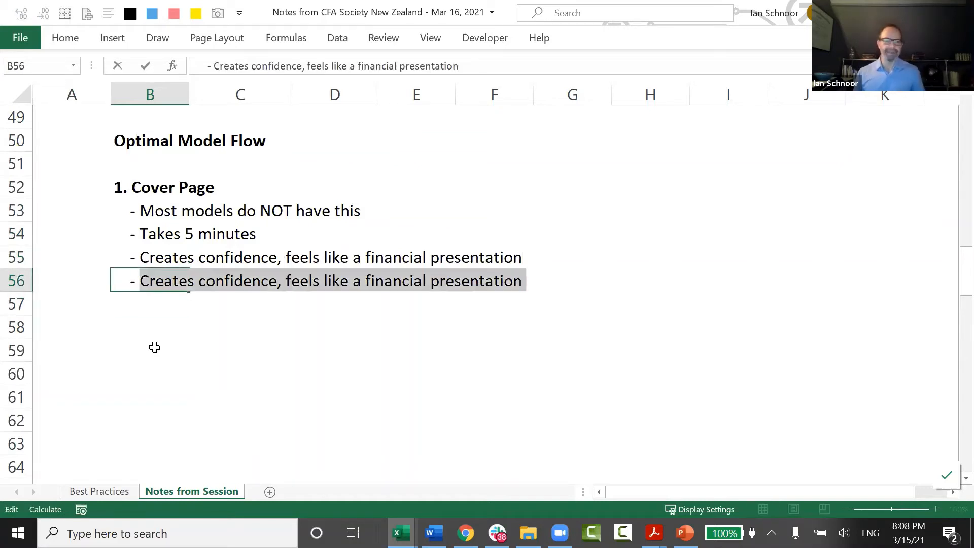
text(Include tings)
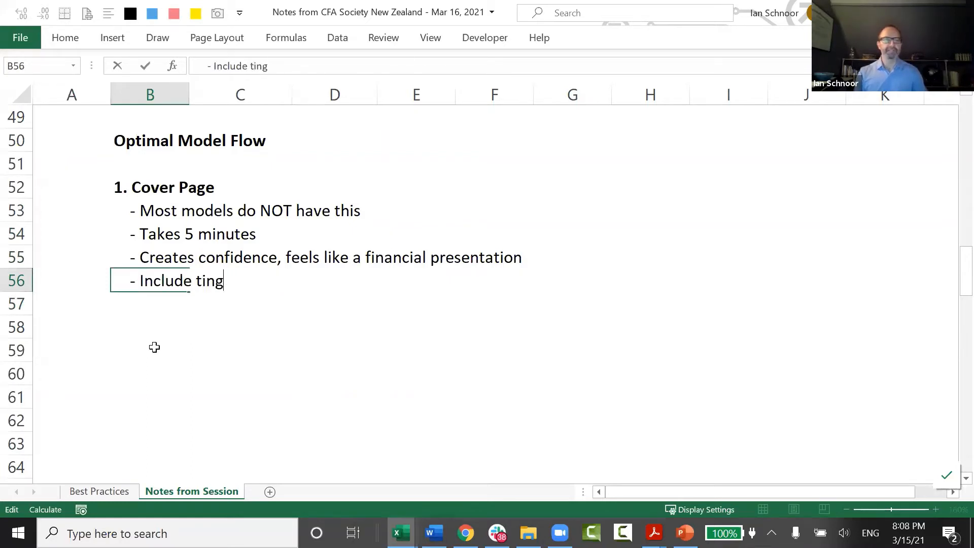
key(BackSpace)
key(BackSpace)
key(BackSpace)
text(hings l)
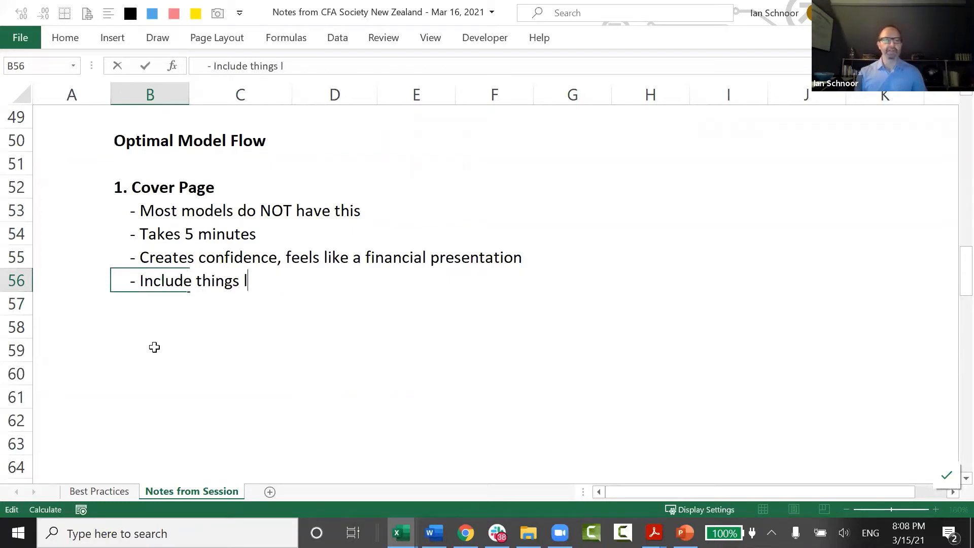
text(ik)
key(BackSpace)
text(ike: )
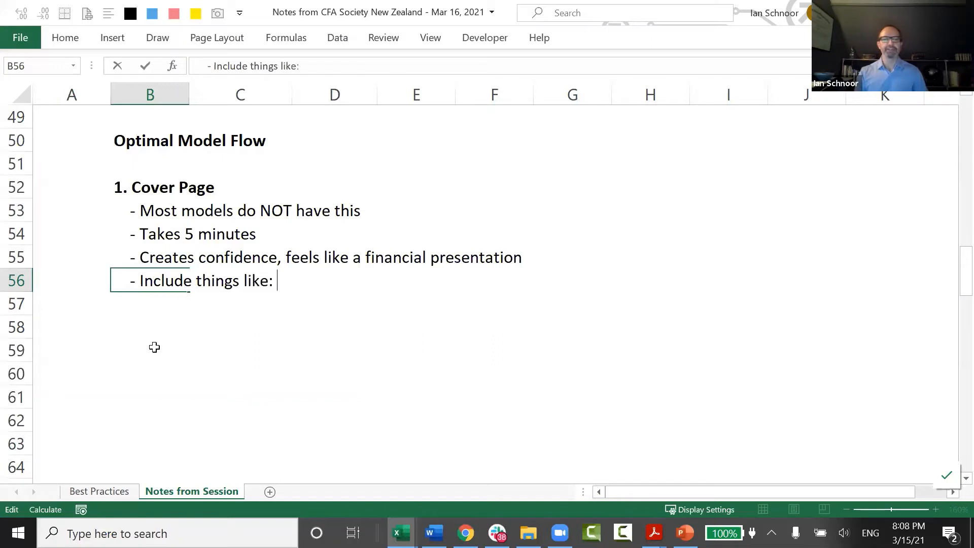
Step: Finish the B56 bullet with the list "Logo, Co. name, your name, date" and commit it
text(Logo)
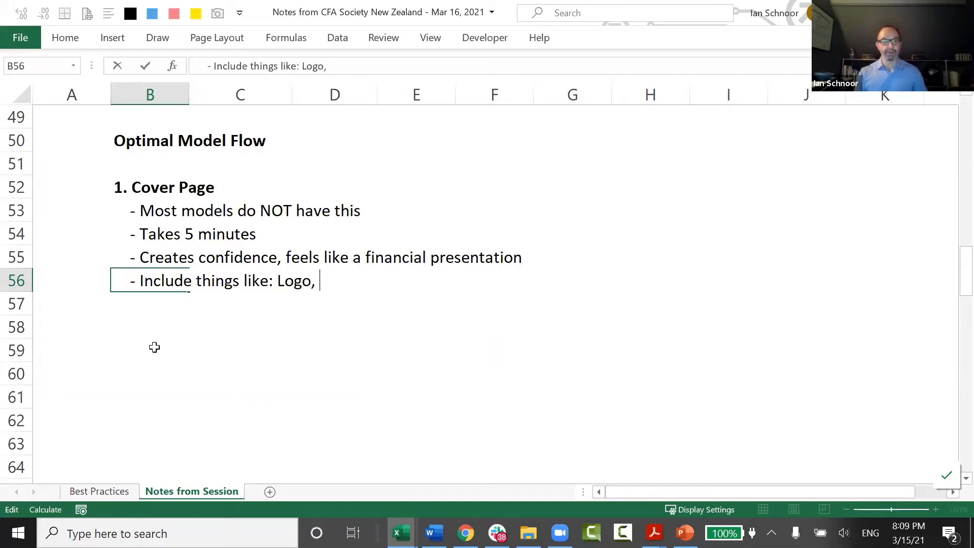
text(, Co. name, )
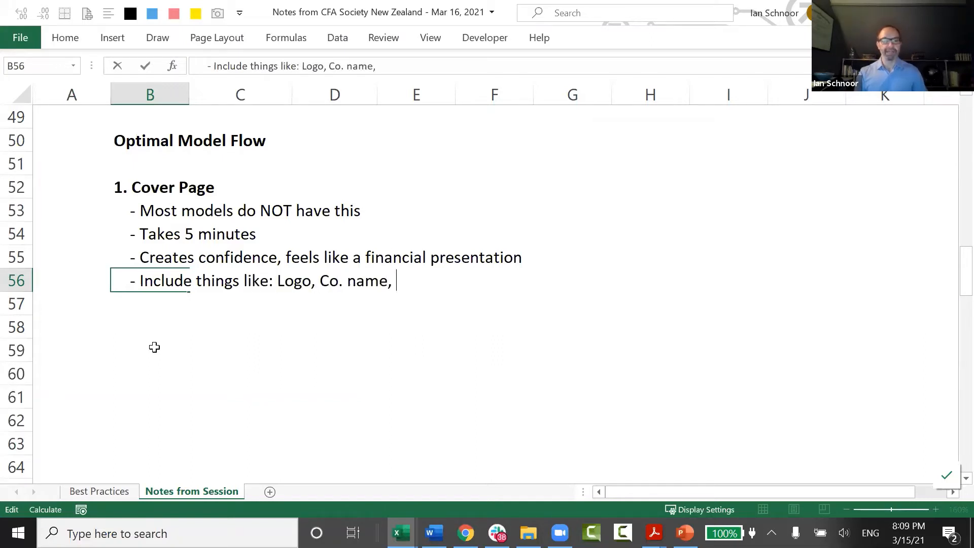
text(your anm)
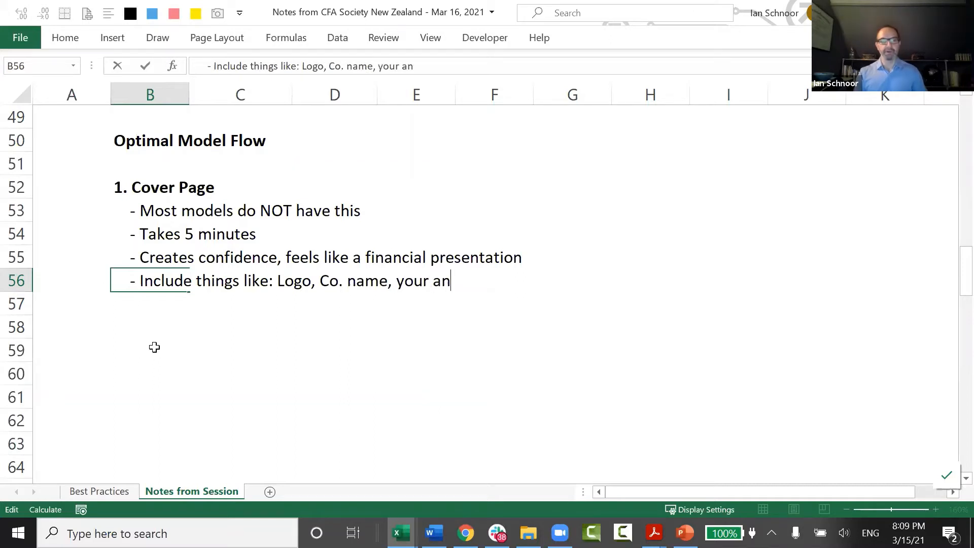
key(BackSpace)
key(BackSpace)
key(BackSpace)
text(name, dat)
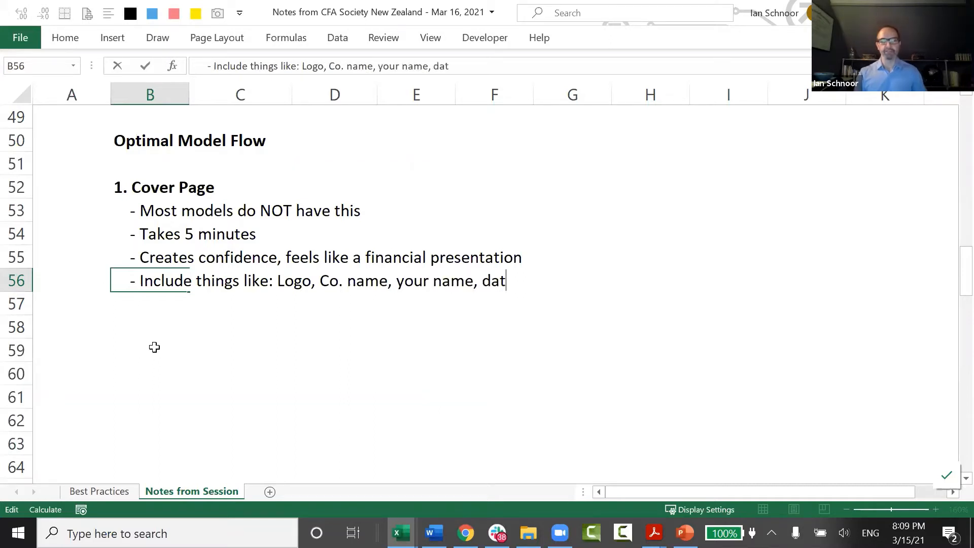
text(e aND t)
key(BackSpace)
key(BackSpace)
key(BackSpace)
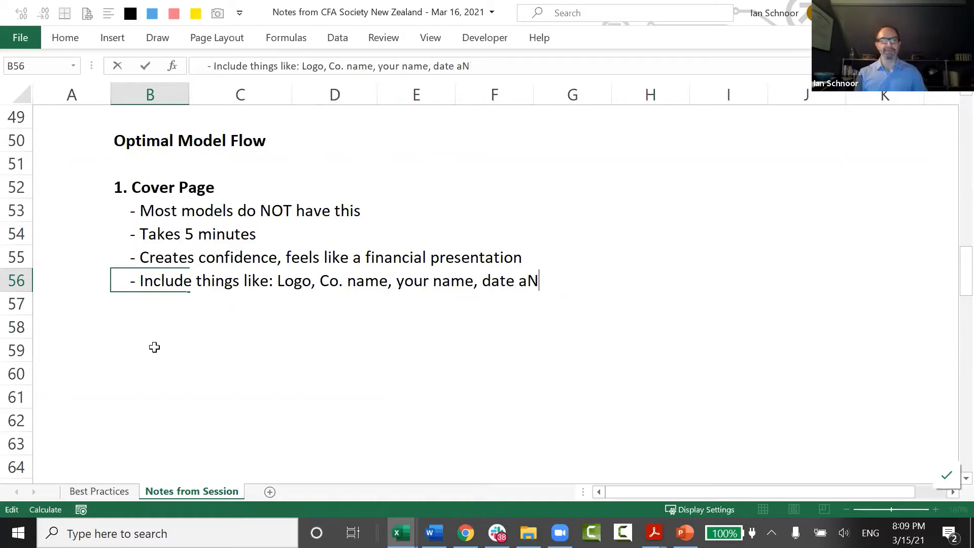
text(A)
key(BackSpace)
key(BackSpace)
key(BackSpace)
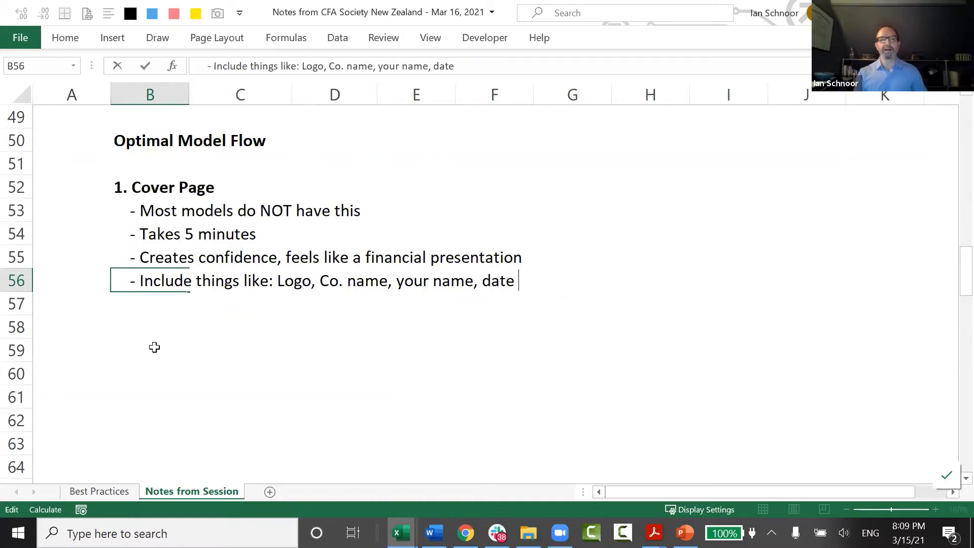
key(BackSpace)
key(ctrl+Return)
key(Down)
key(Down)
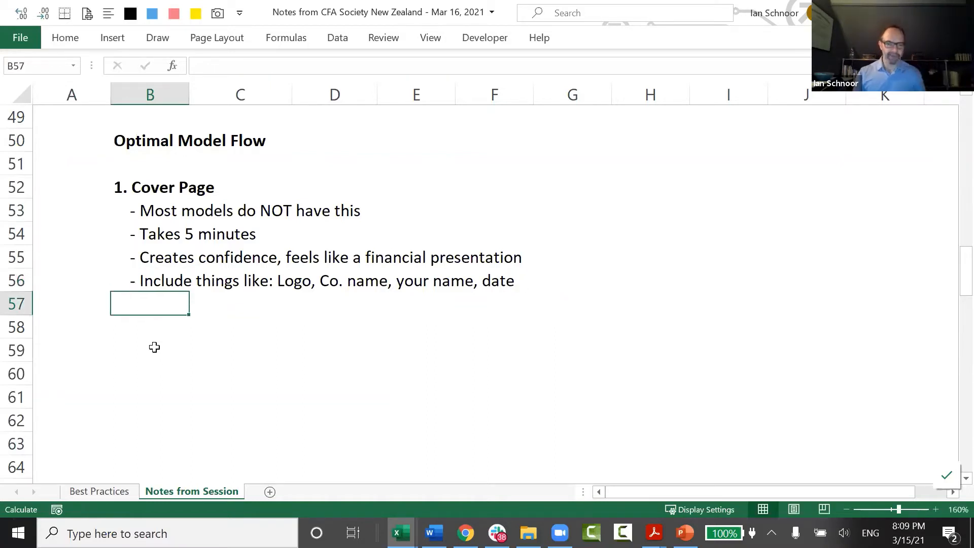
key(Right)
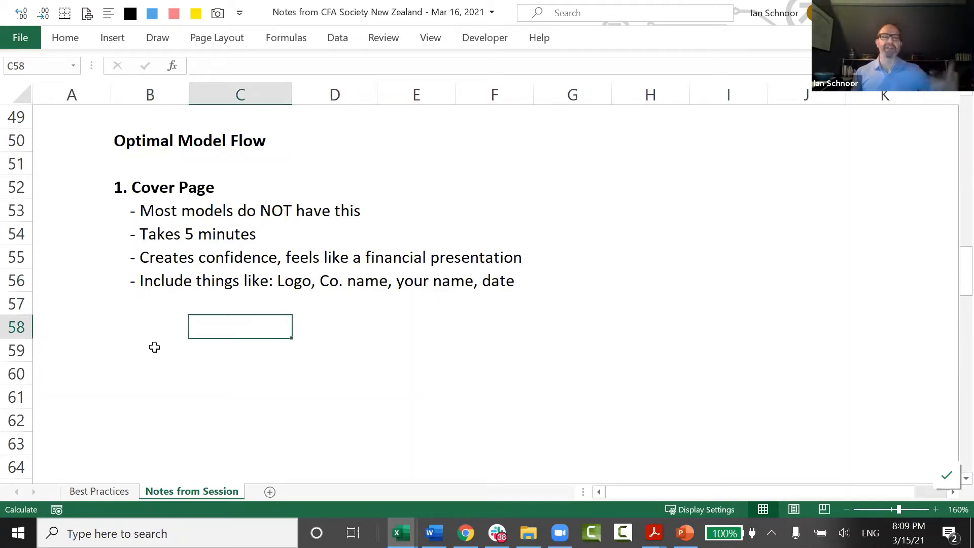
Step: Append ", version" to the end of the "Include things like" bullet in B56
key(Up)
key(Up)
key(Left)
key(F2)
text(, VERSI)
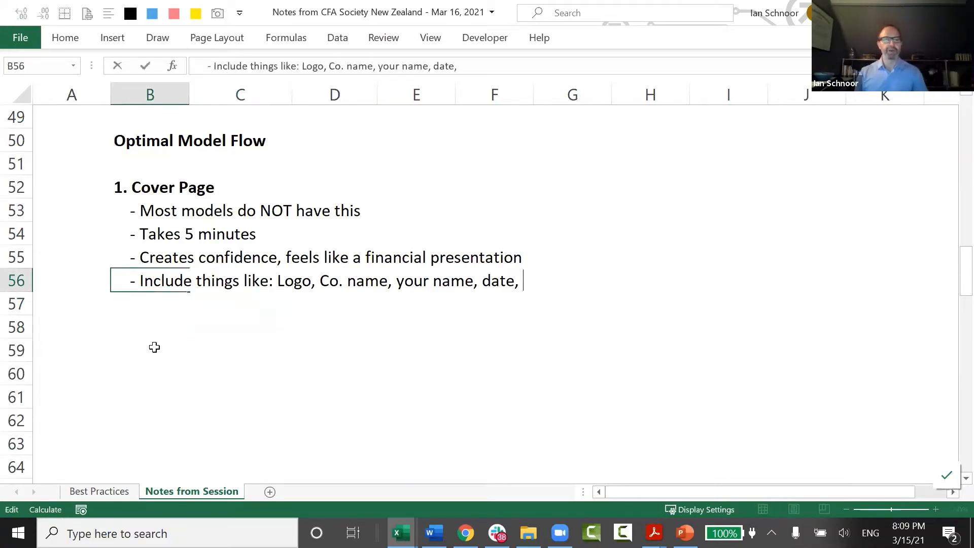
key(BackSpace)
key(BackSpace)
key(BackSpace)
key(BackSpace)
key(BackSpace)
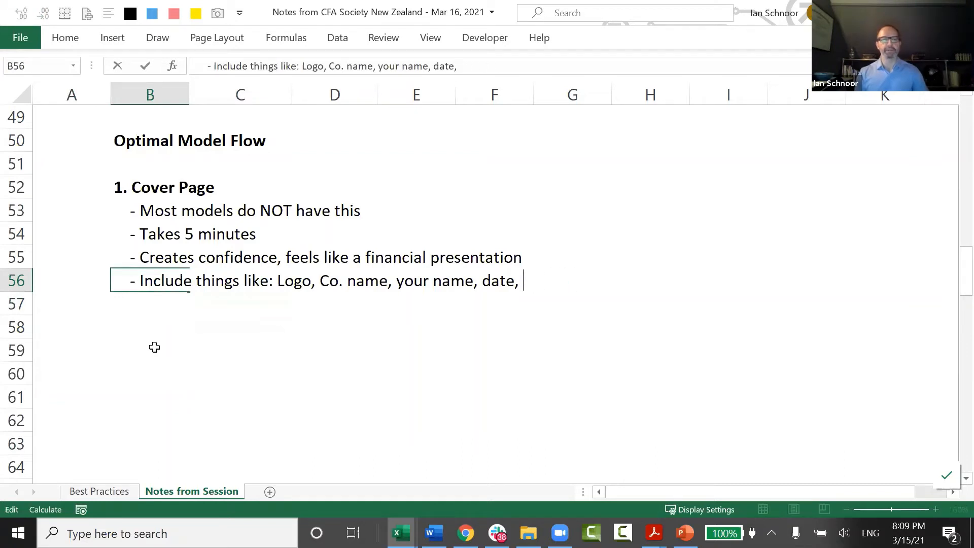
text(version)
key(Return)
key(Return)
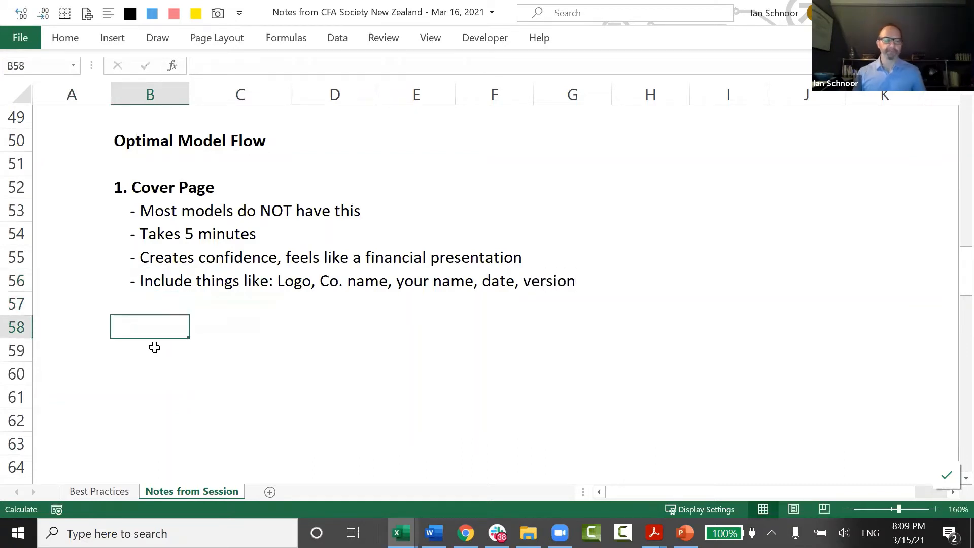
Step: Enter the label "Dates in Excel:" in B58, below the Cover Page notes
scroll(203, 360, down, 1)
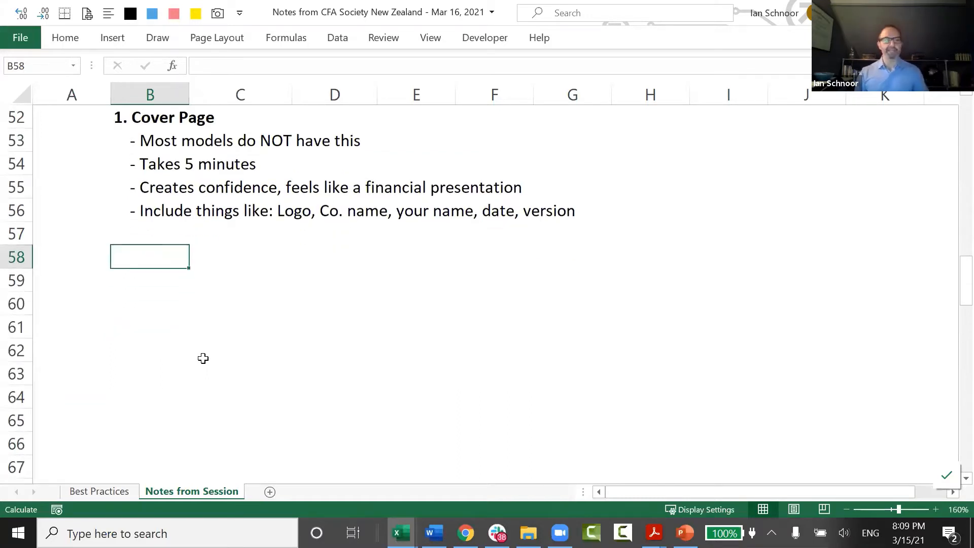
key(Right)
key(Left)
text(Dates )
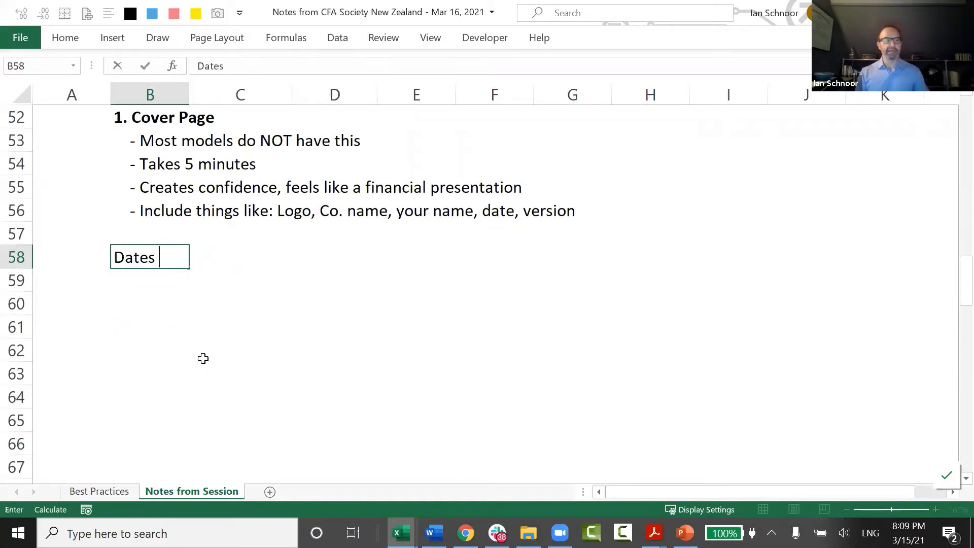
text(in Excel:)
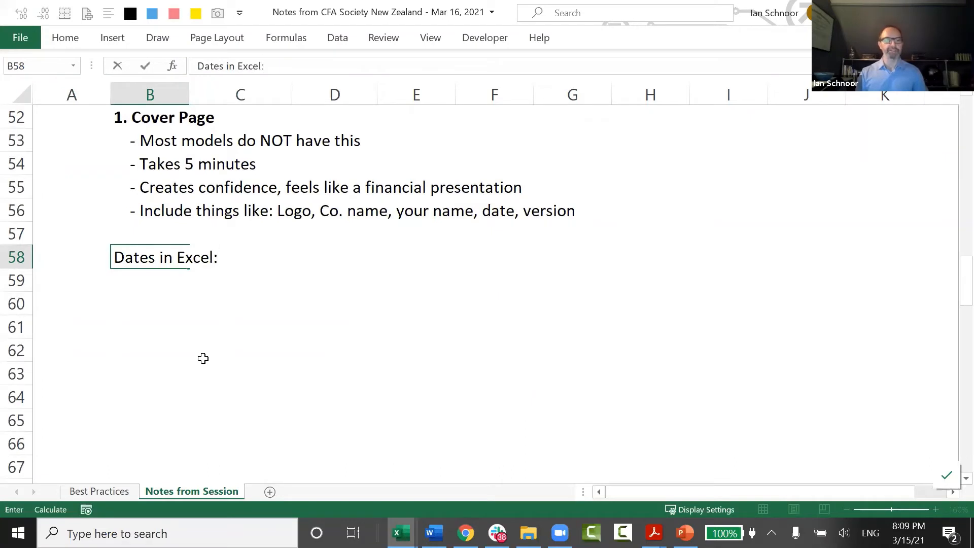
key(ctrl+Return)
Step: Enter the label "Static" in D58, on the same row as "Dates in Excel:"
key(Right)
key(Right)
text(Sta)
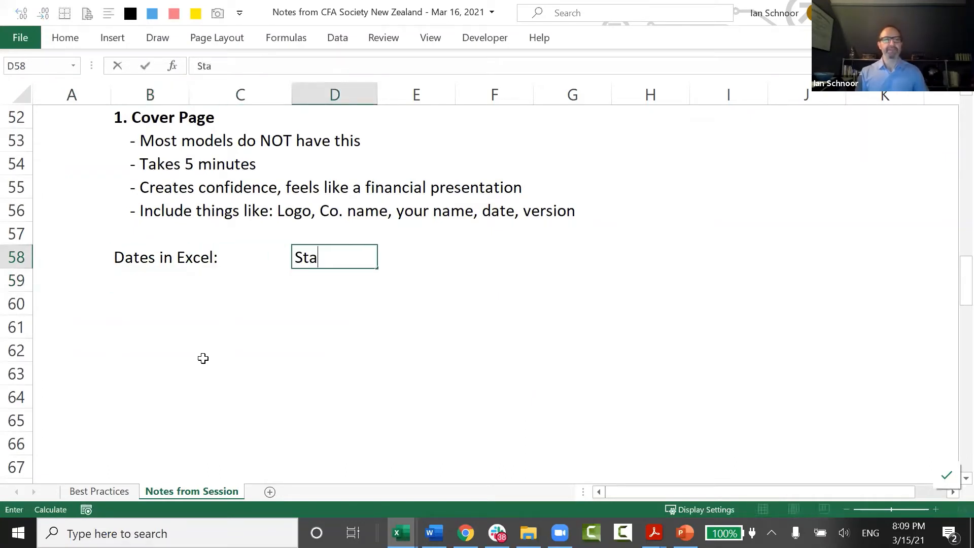
text(tic)
key(Return)
key(Up)
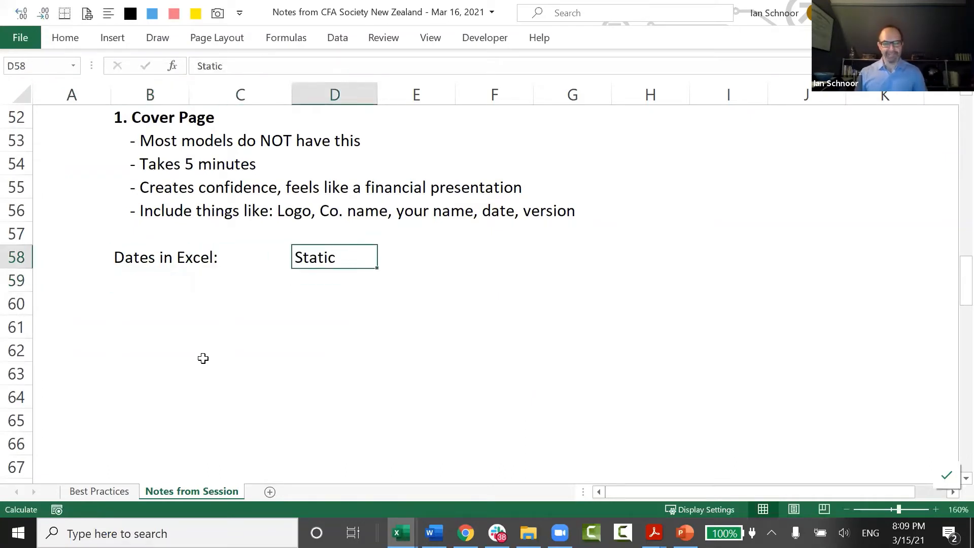
Step: Enter the date 3/16/2021 in E58, beside the "Static" label
key(Right)
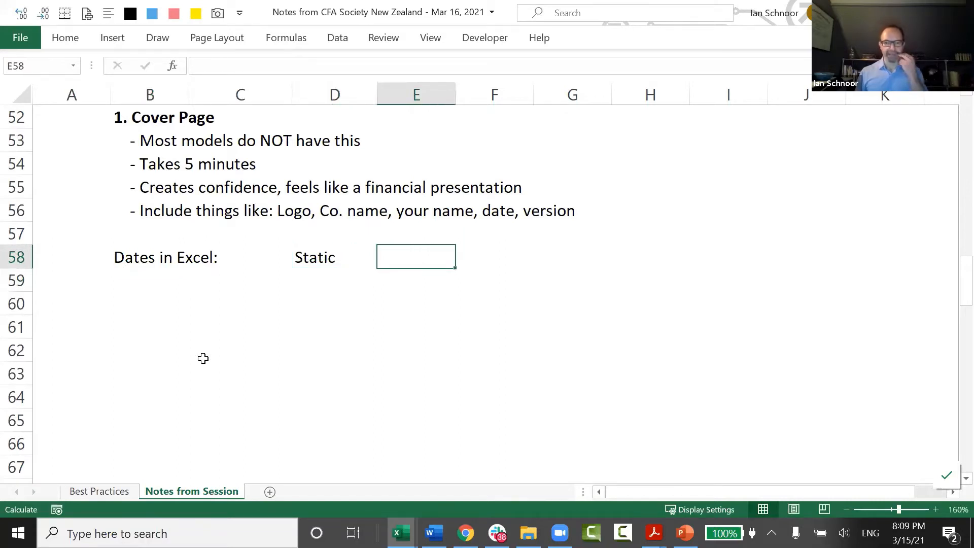
text(3/15/)
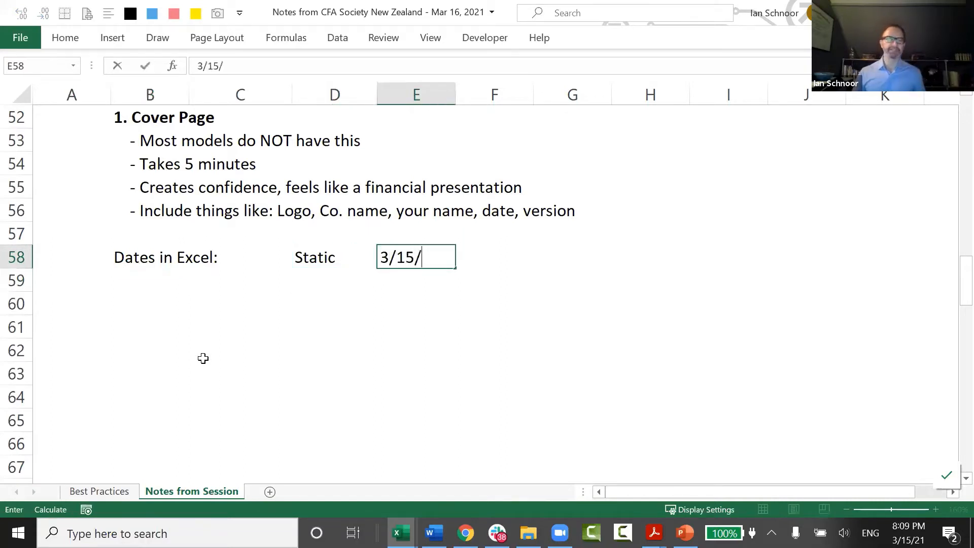
key(BackSpace)
key(BackSpace)
key(BackSpace)
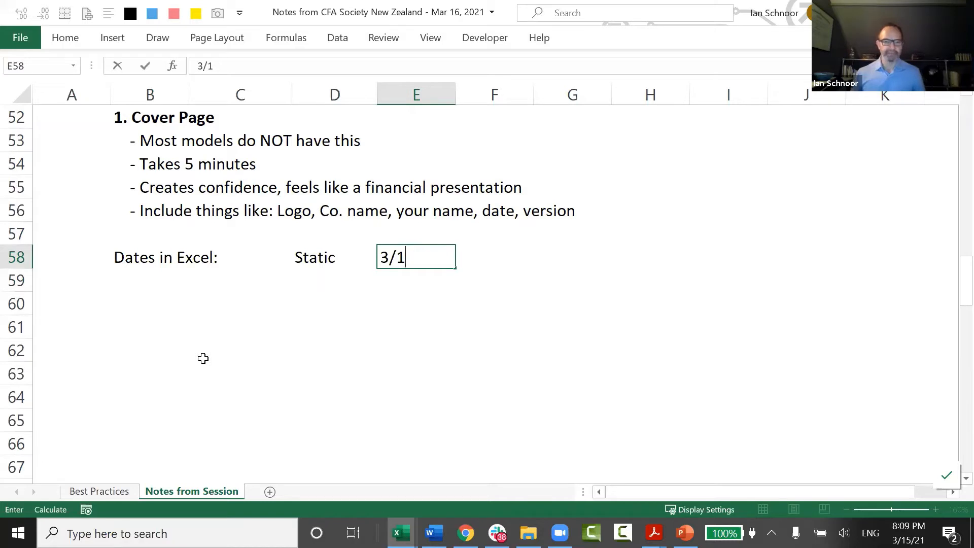
text(16)
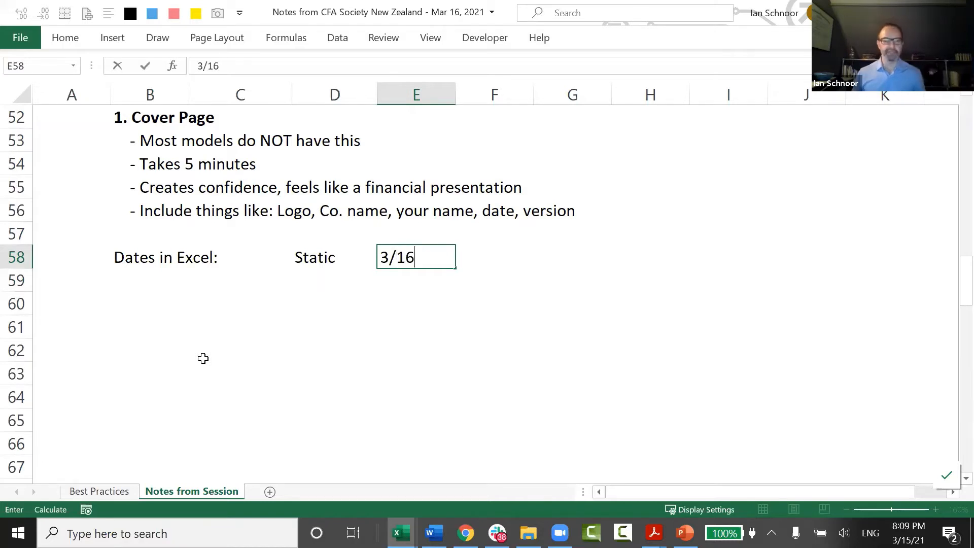
text(/2021)
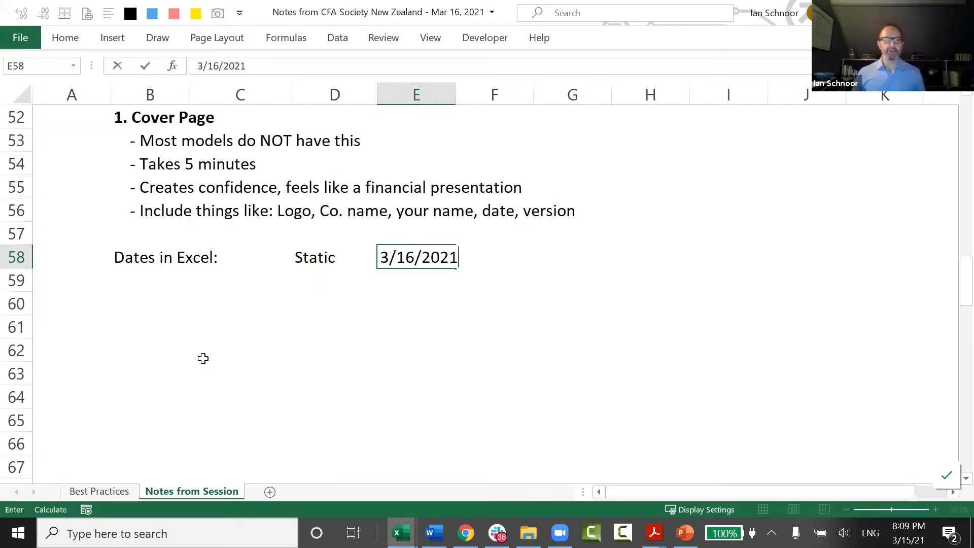
key(Return)
key(Up)
key(F2)
key(Escape)
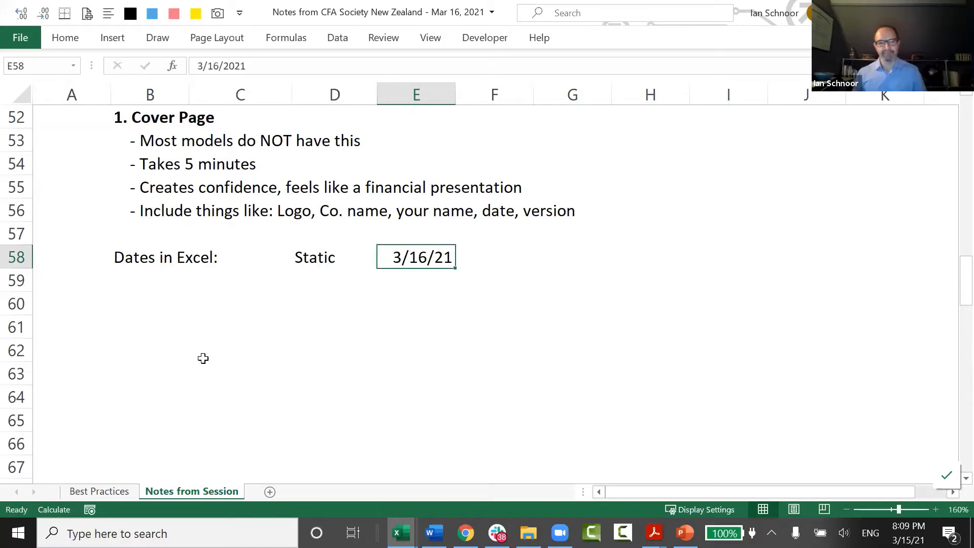
Step: Enter the shortcut note "<- Ctrl + ;" in F58, next to the static date
key(Right)
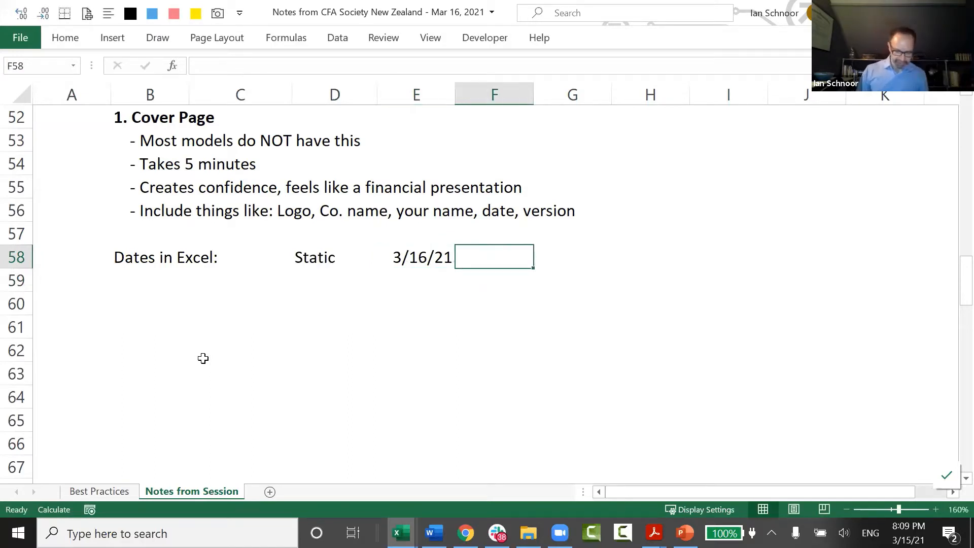
text(<- )
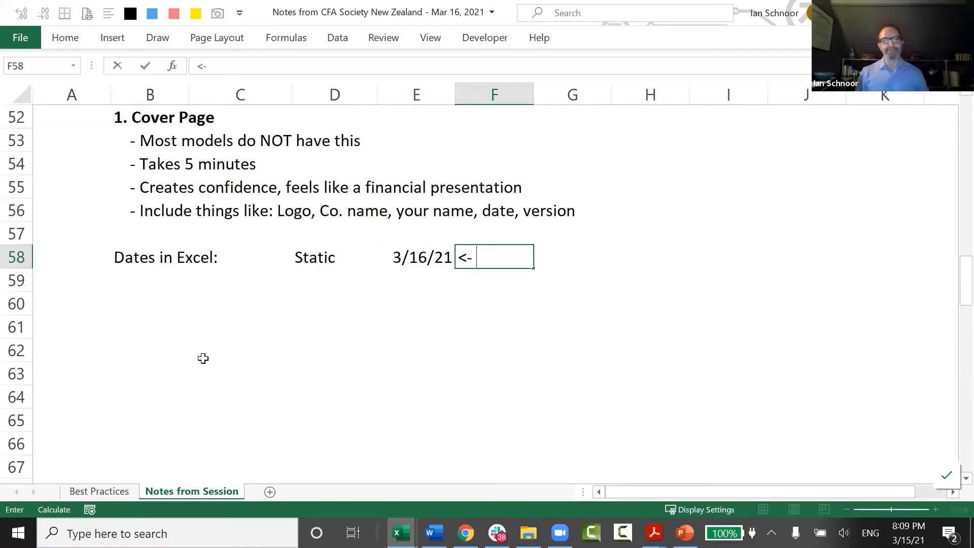
text(Ctrl)
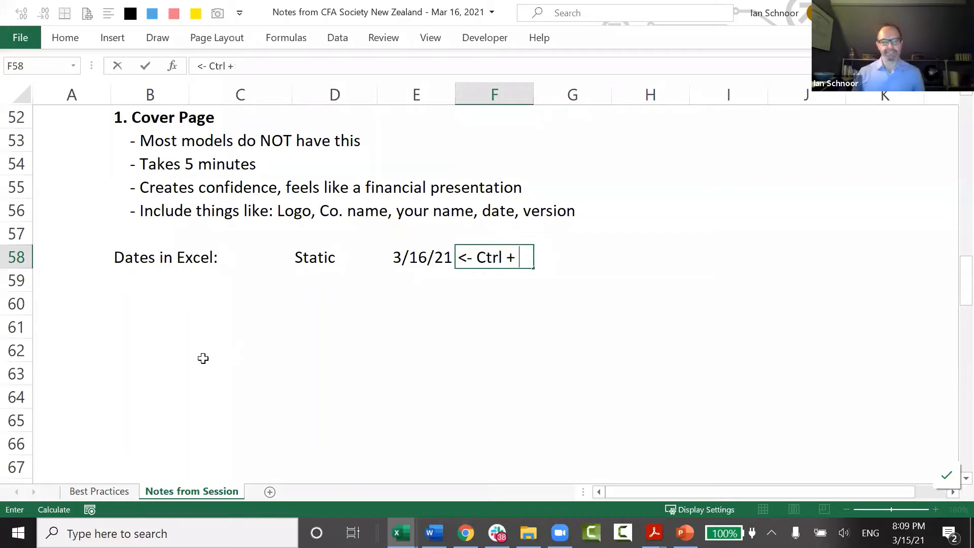
text( + ;)
key(Return)
Step: Clear the date in E58 and insert the current date, 3/15/2021, as a static value
key(Up)
key(Left)
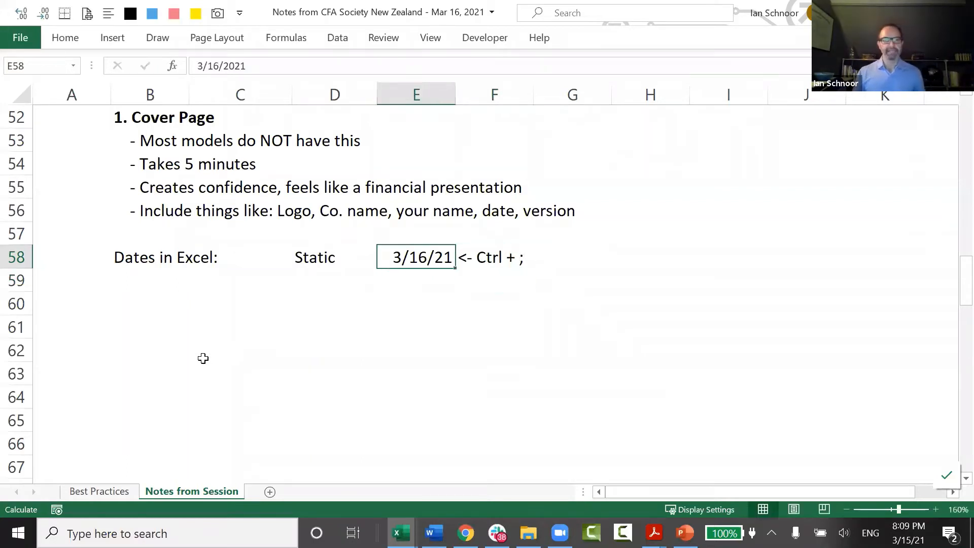
key(Delete)
key(Down)
key(Up)
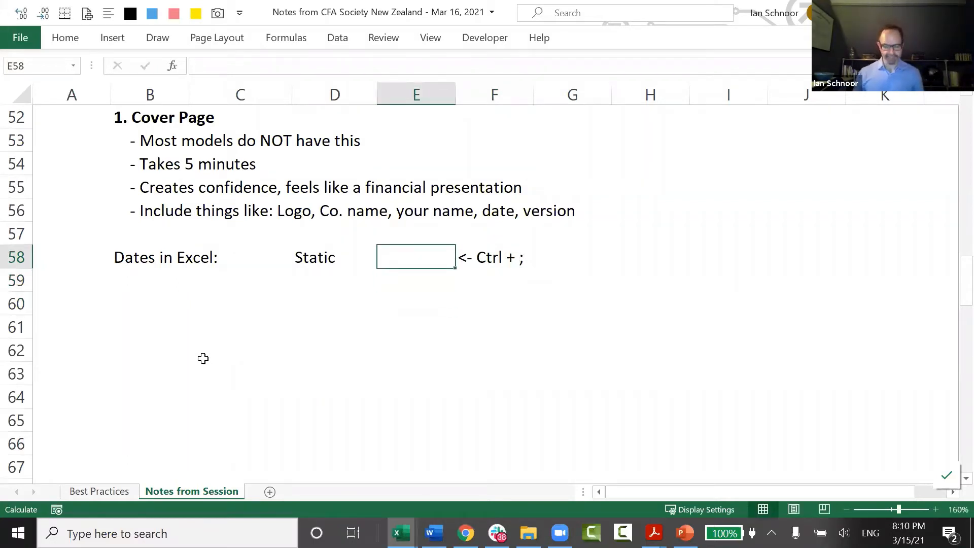
key(ctrl+semicolon)
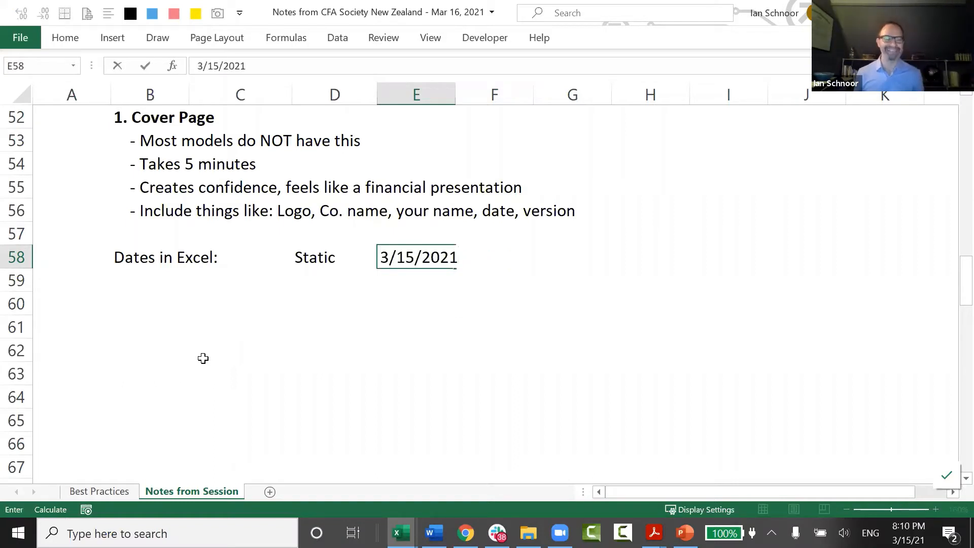
key(Return)
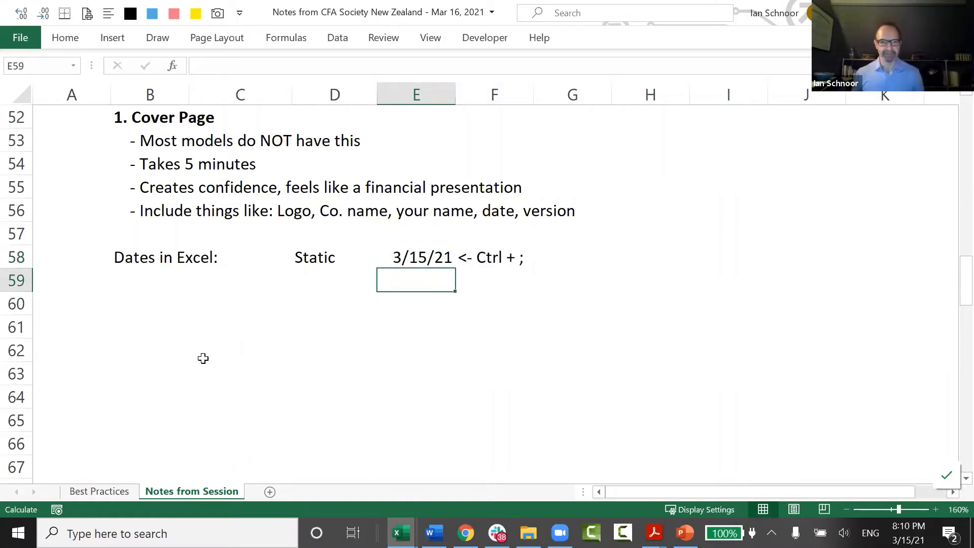
key(Left)
key(Up)
key(Right)
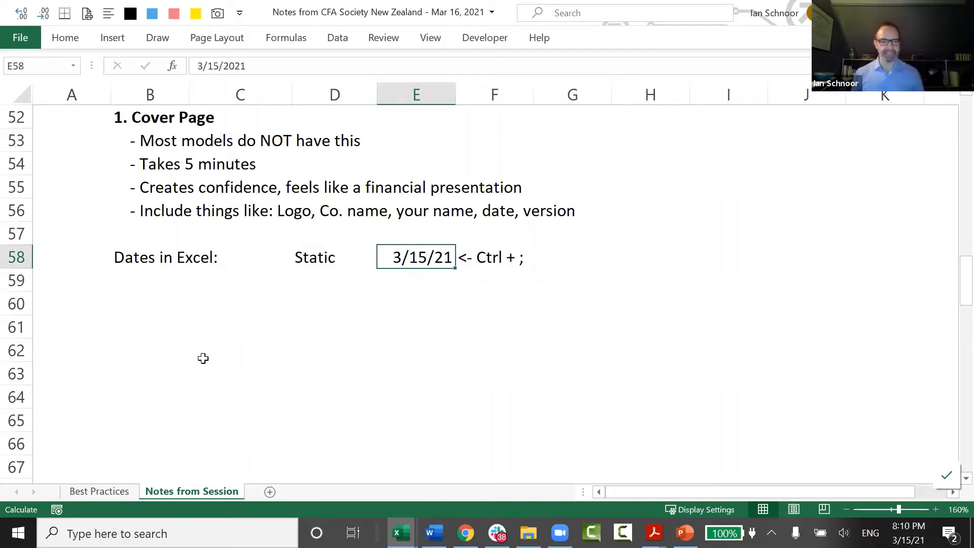
Step: Enter the label "Dyanmic" in D59, directly below "Static"
key(Down)
key(Left)
key(Left)
key(Left)
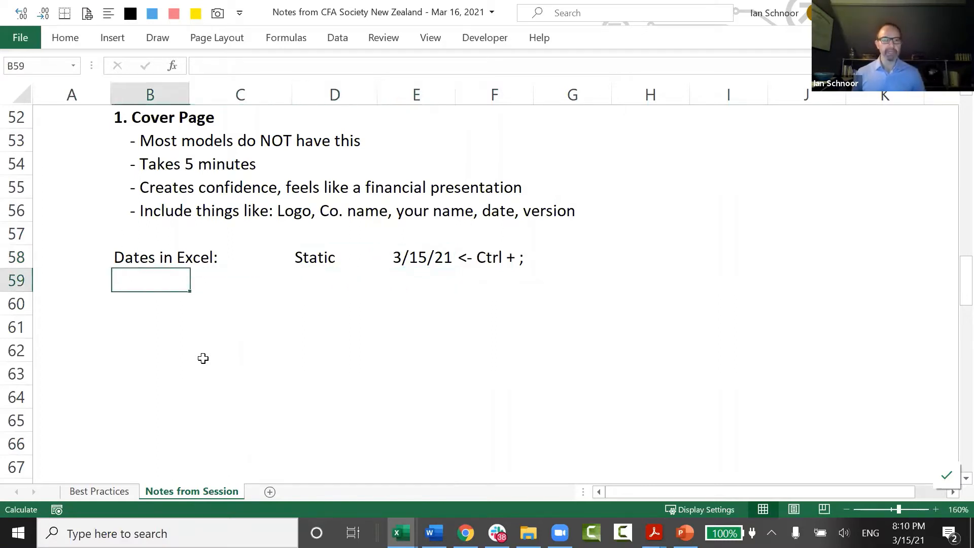
key(Right)
key(Right)
text(D)
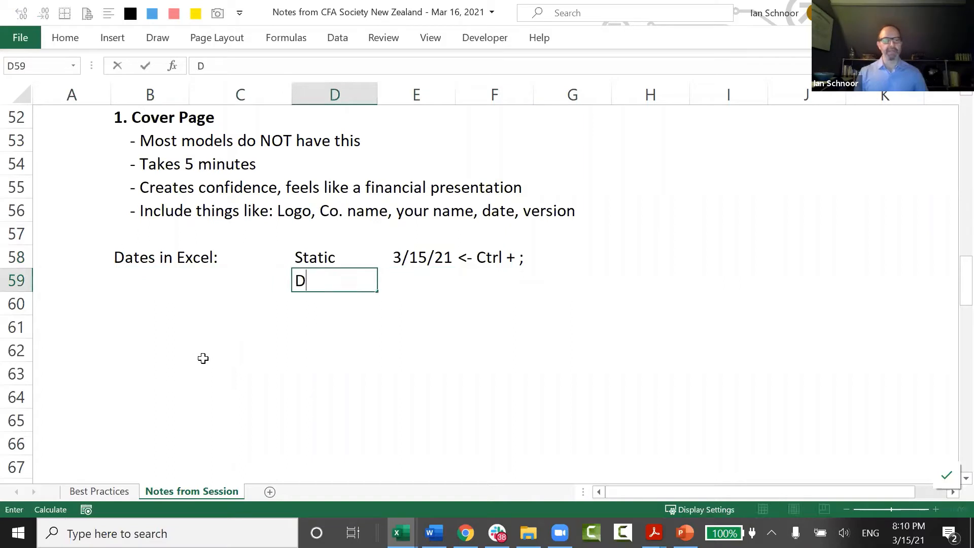
text(yanmic)
key(Return)
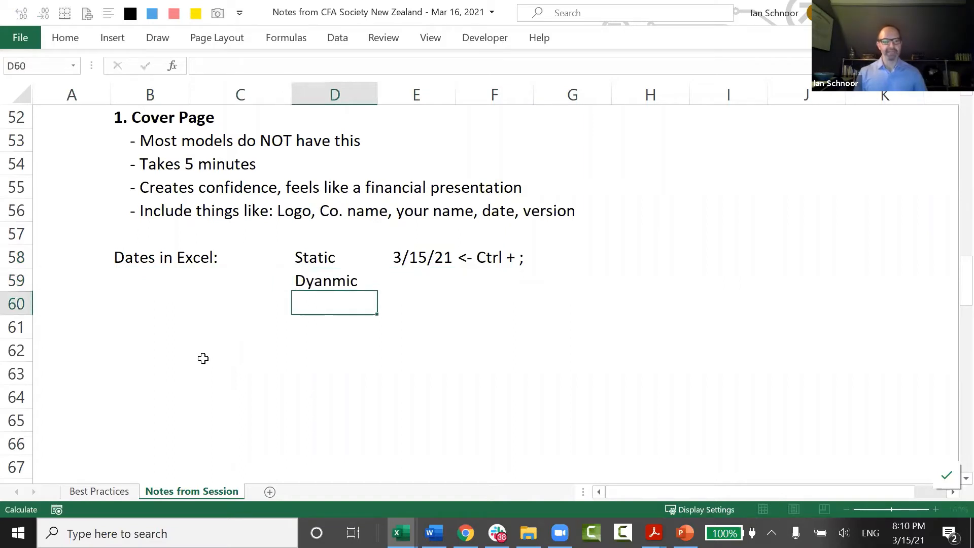
Step: Enter "=TODAY( )" as literal text in E59, beside the label in D59
key(Up)
key(Right)
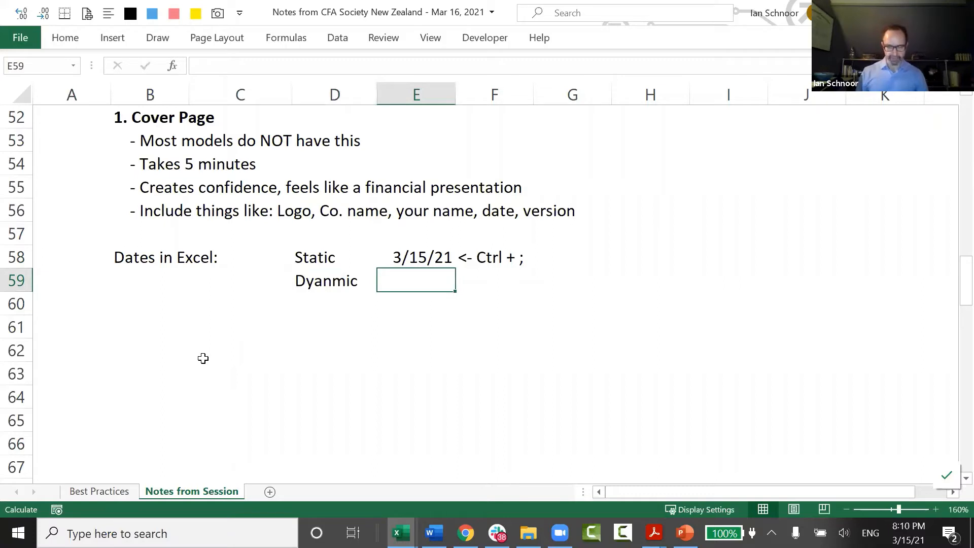
text('=NOW)
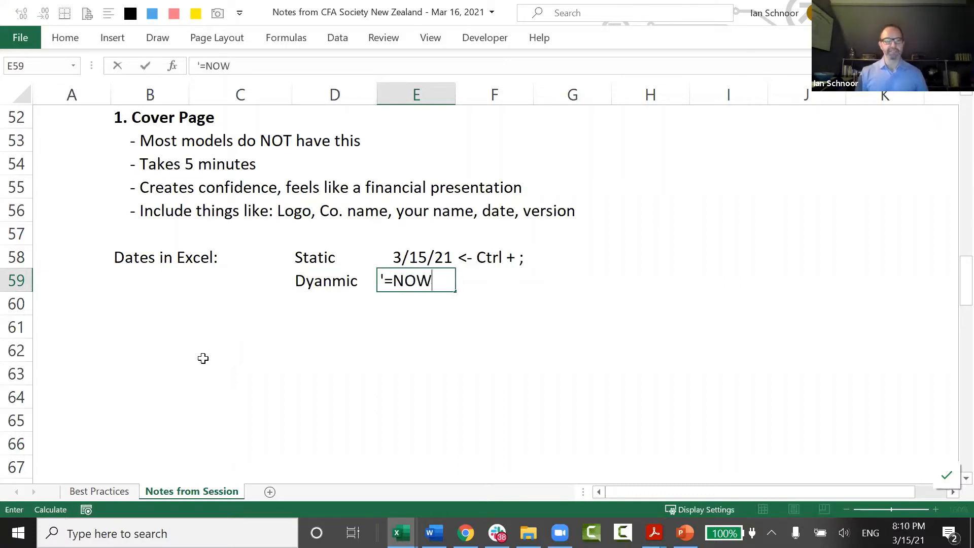
key(BackSpace)
key(BackSpace)
key(BackSpace)
text(TODD)
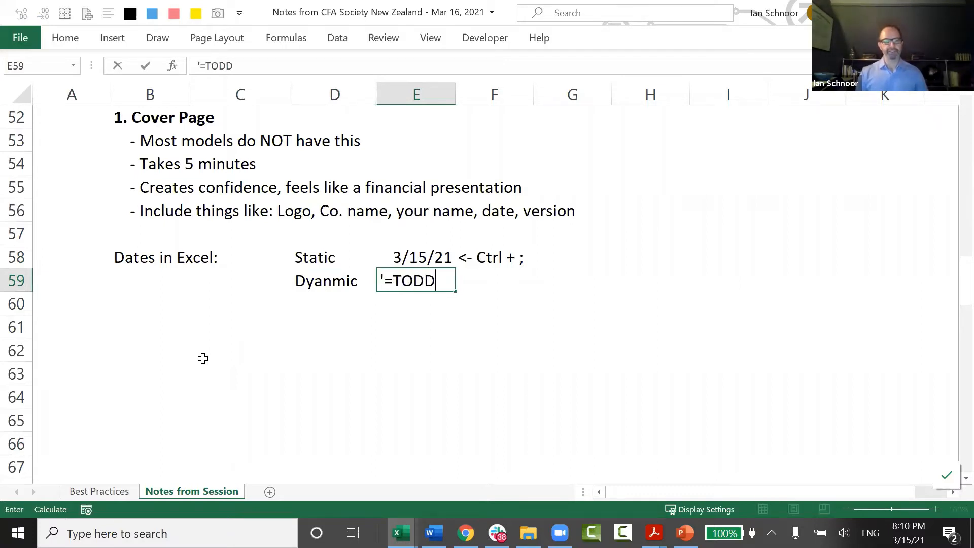
key(BackSpace)
text(AY()
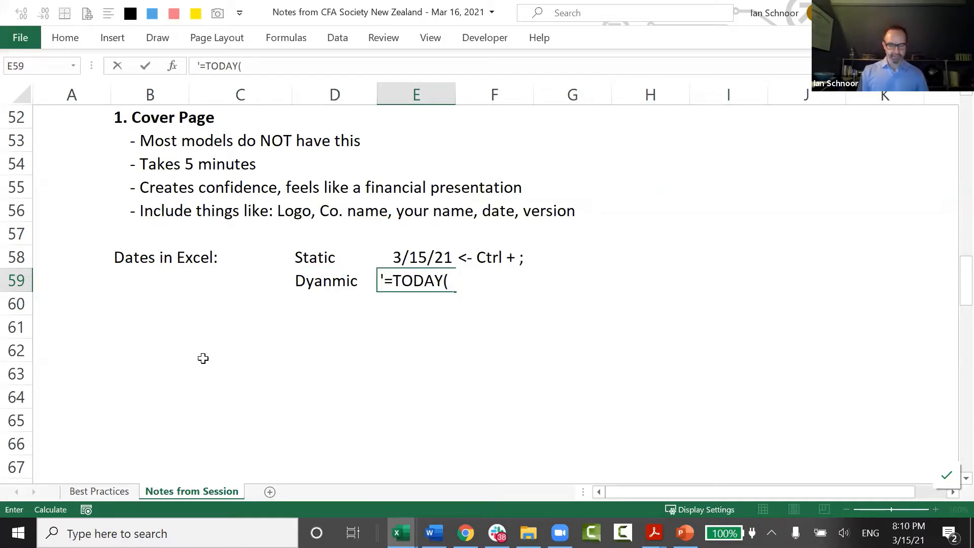
text(  ))
key(Return)
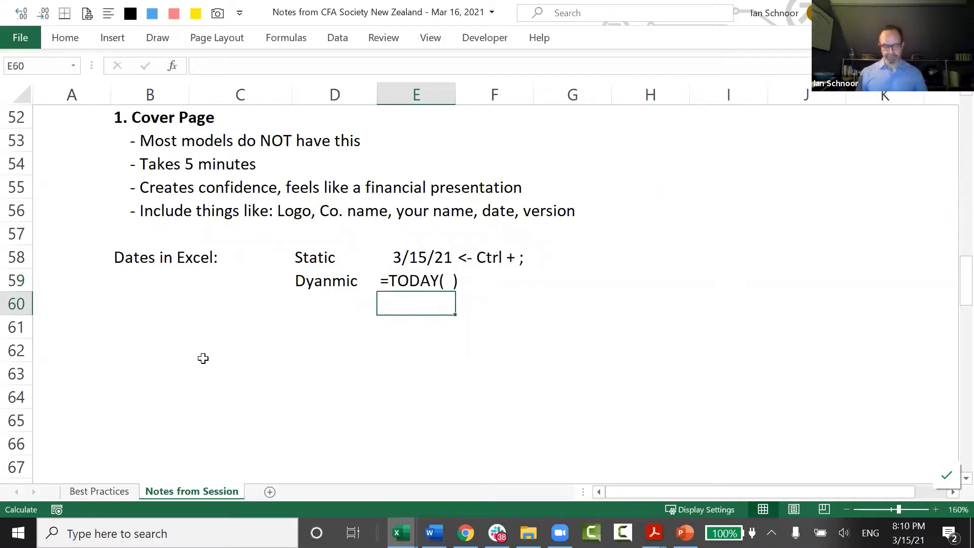
Step: Copy the E59 text down into E60 and change the function name so it reads "=NOW( )"
key(ctrl+apostrophe)
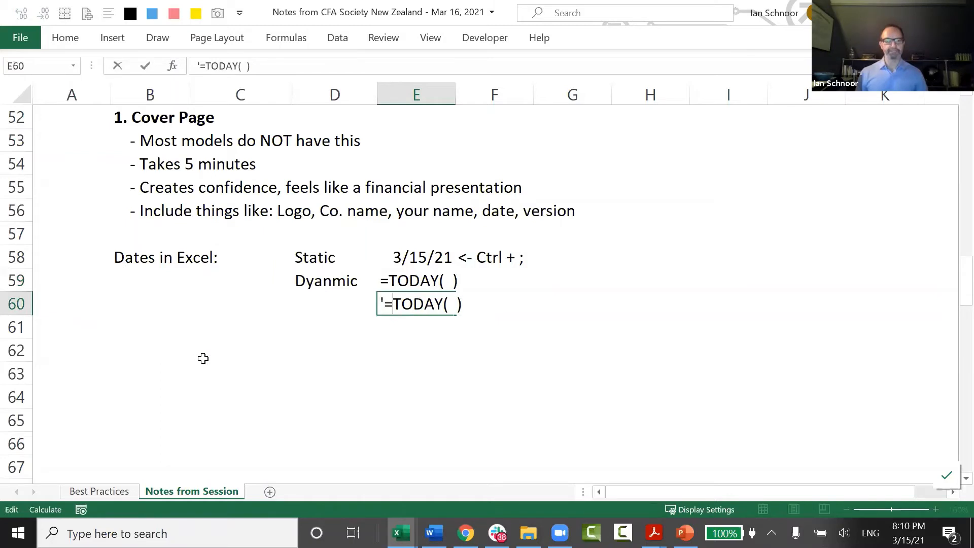
key(shift+Right)
key(shift+Right)
key(shift+Right)
key(shift+Right)
key(shift+Right)
text(NOW)
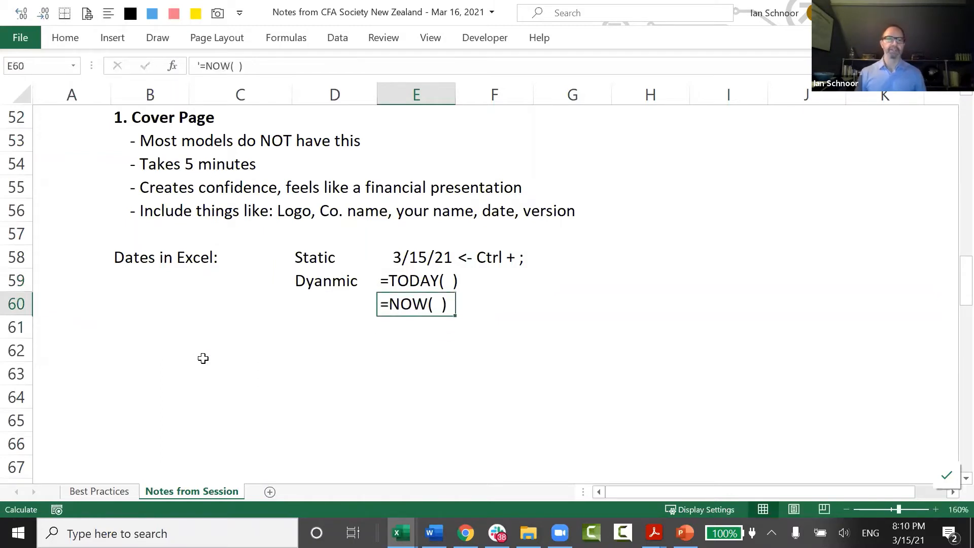
Step: Enter the note "<- ALSO INCLUDES THE TIME" in G60, on the NOW row
key(Tab)
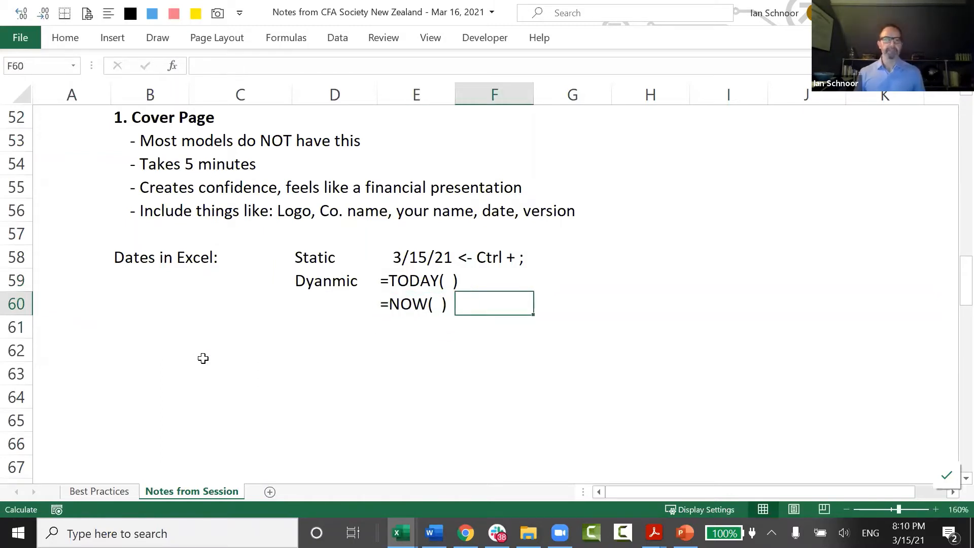
key(Up)
key(Down)
key(Right)
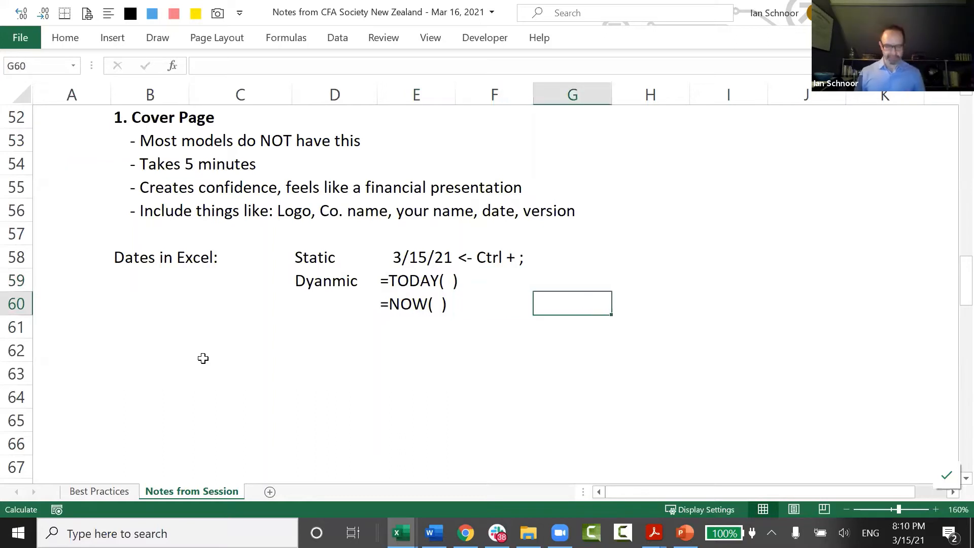
text(<- ALSO )
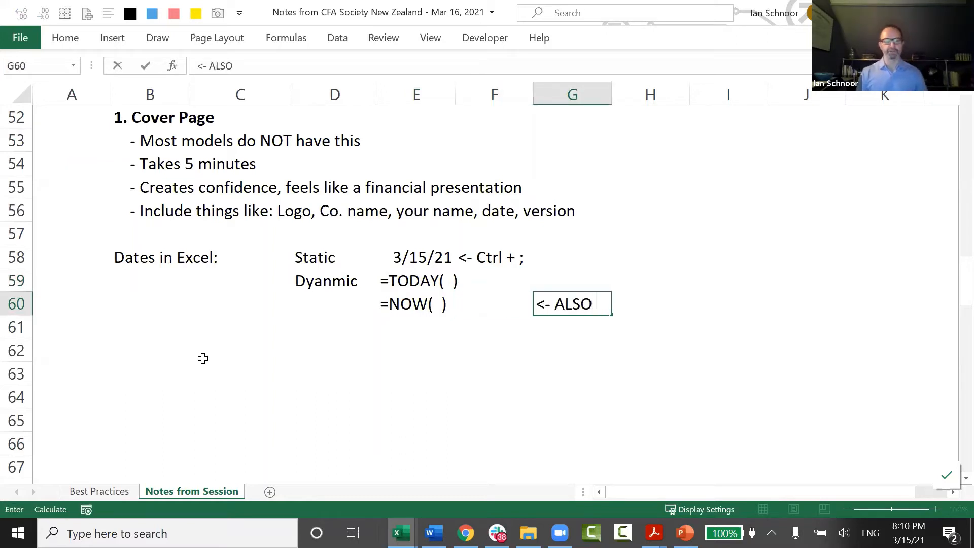
text(INCLUDES THE TIMES)
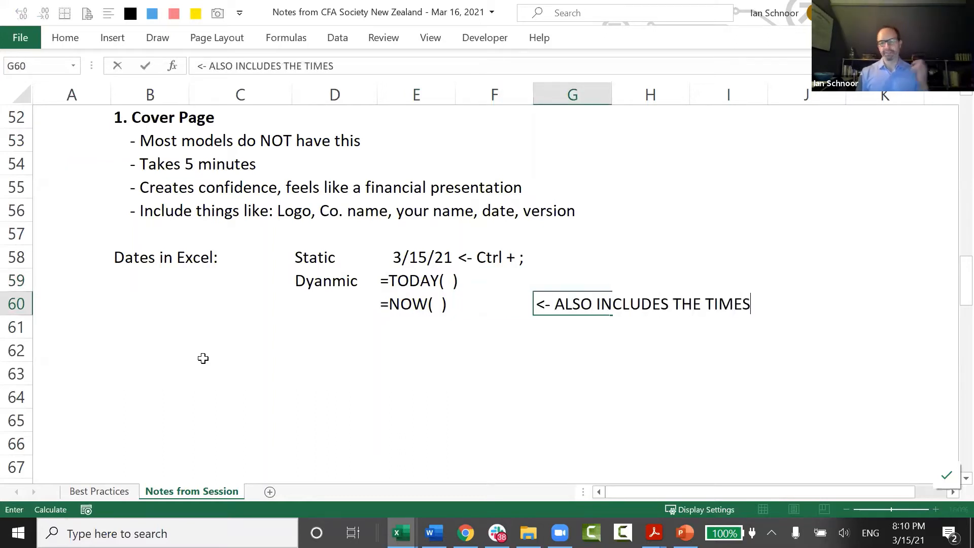
key(Return)
key(Up)
key(F2)
key(BackSpace)
key(Return)
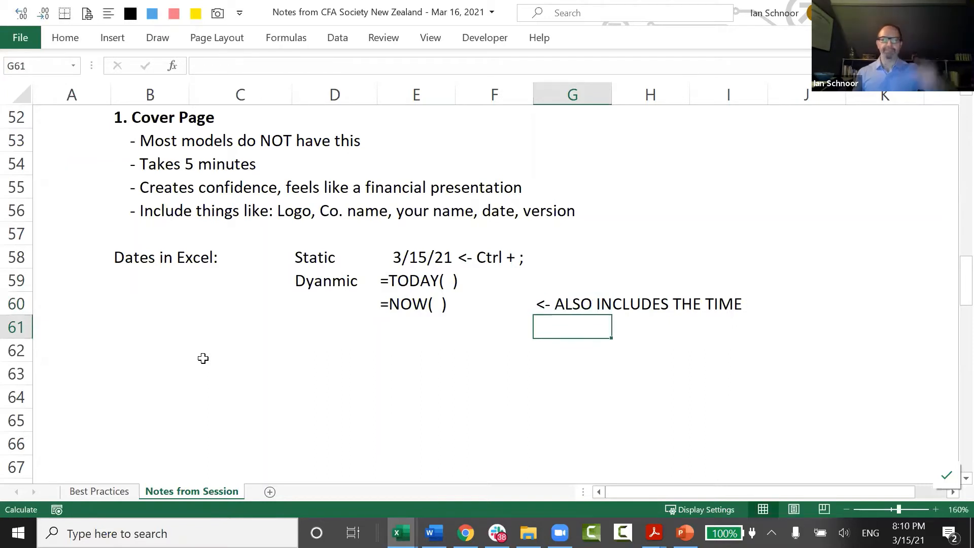
Step: Enter the live formula =TODAY() in G59, on the TODAY row
key(Left)
key(Up)
key(Up)
key(Right)
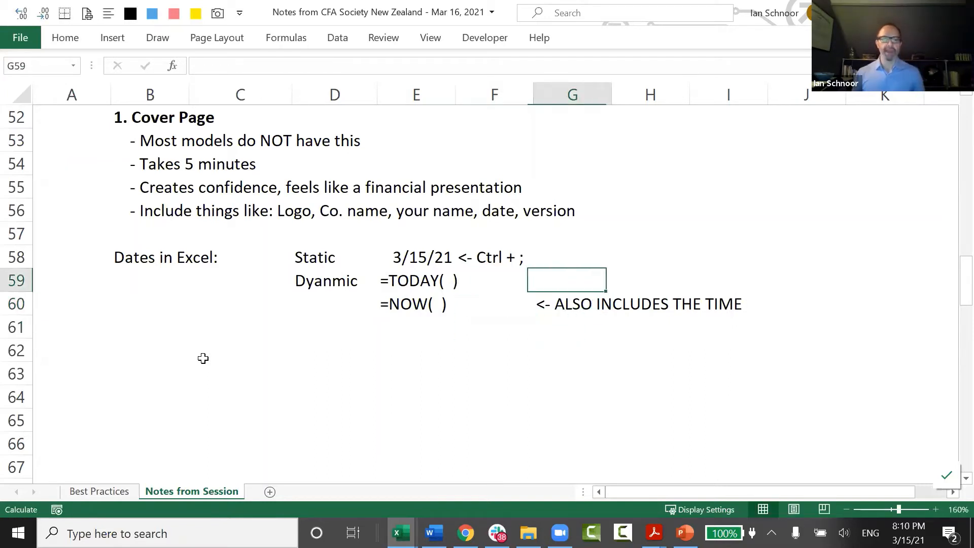
text(=TODAY()
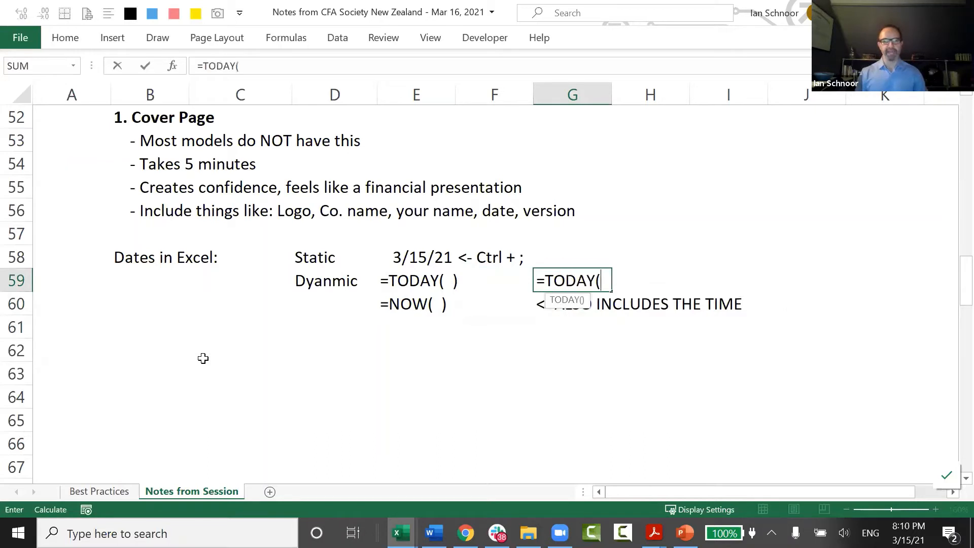
text())
key(Return)
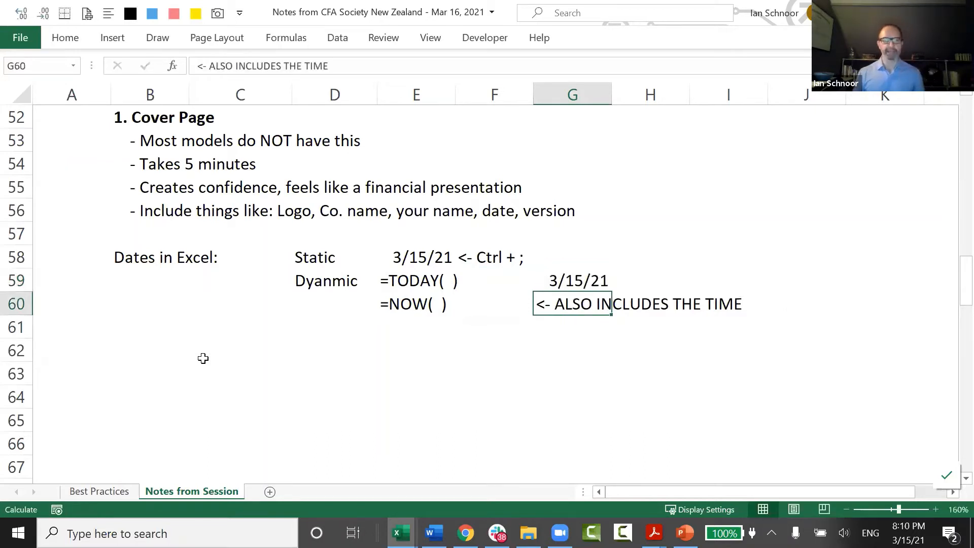
key(Up)
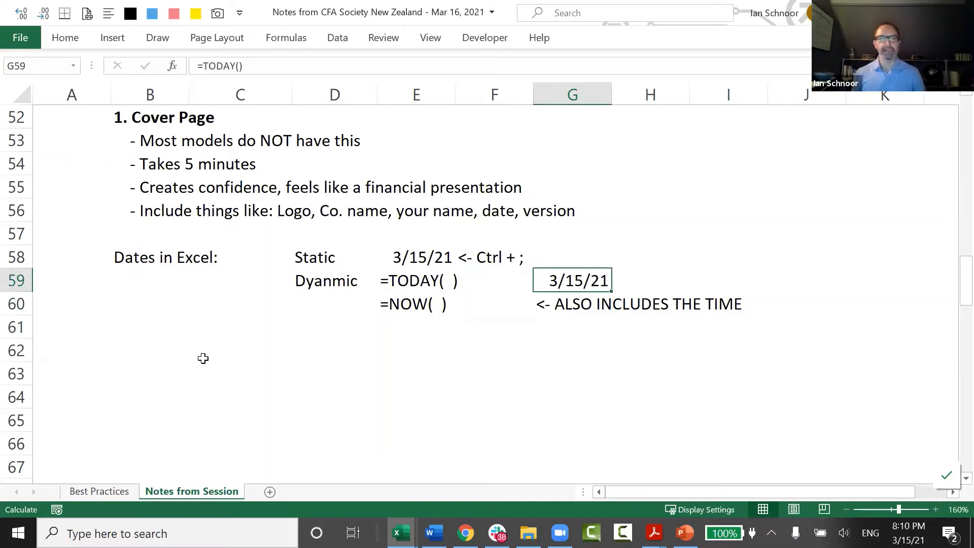
key(F2)
key(Escape)
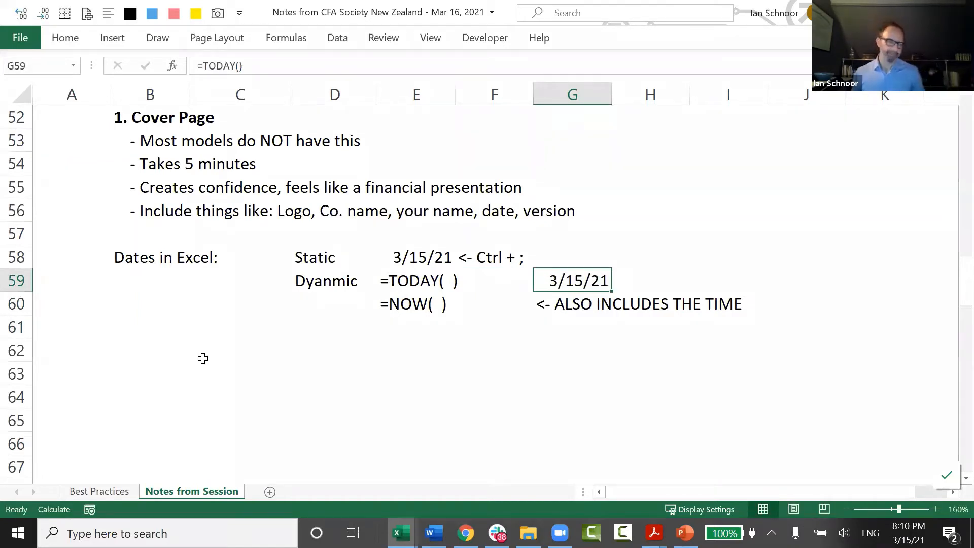
key(Left)
key(Left)
key(Left)
key(Left)
key(Left)
key(Left)
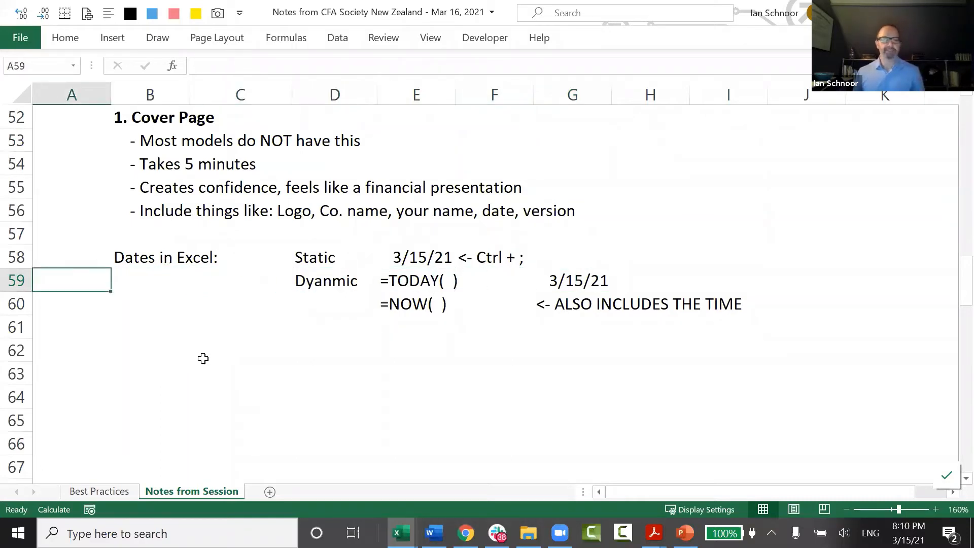
Step: Copy the Cover Page heading and its first bullet (rows 52 and 53) into rows 62 and 63
key(Down)
key(Down)
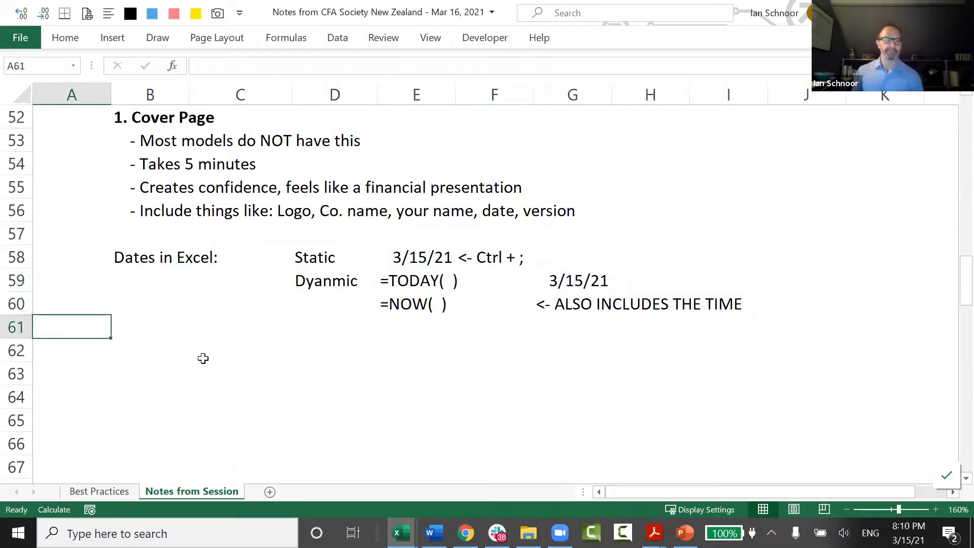
key(Up)
key(Up)
key(Up)
key(Up)
key(Up)
key(Up)
key(Up)
key(Up)
key(Up)
key(Up)
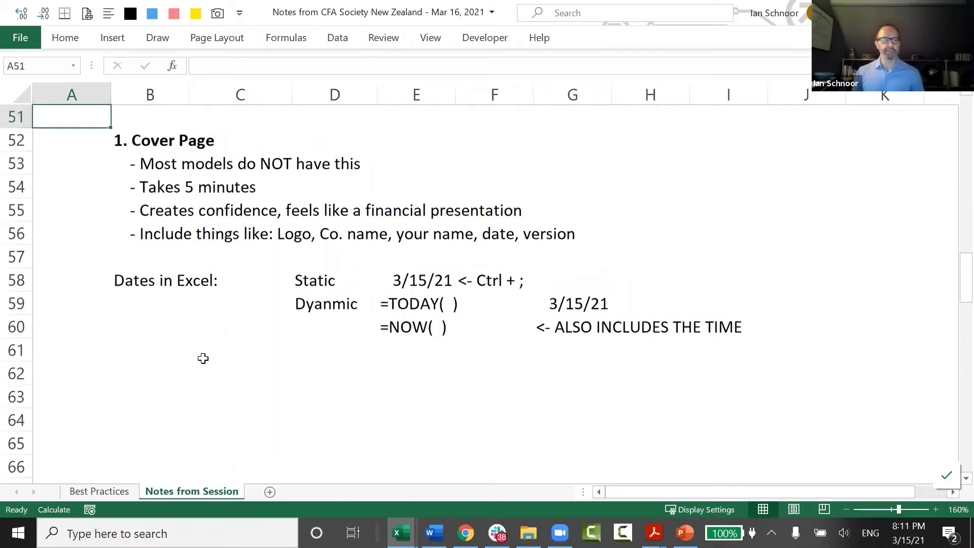
key(Down)
key(shift+space)
key(shift+Down)
key(ctrl+c)
key(Down)
key(Down)
key(Down)
key(Down)
key(Down)
key(Down)
key(Down)
key(Down)
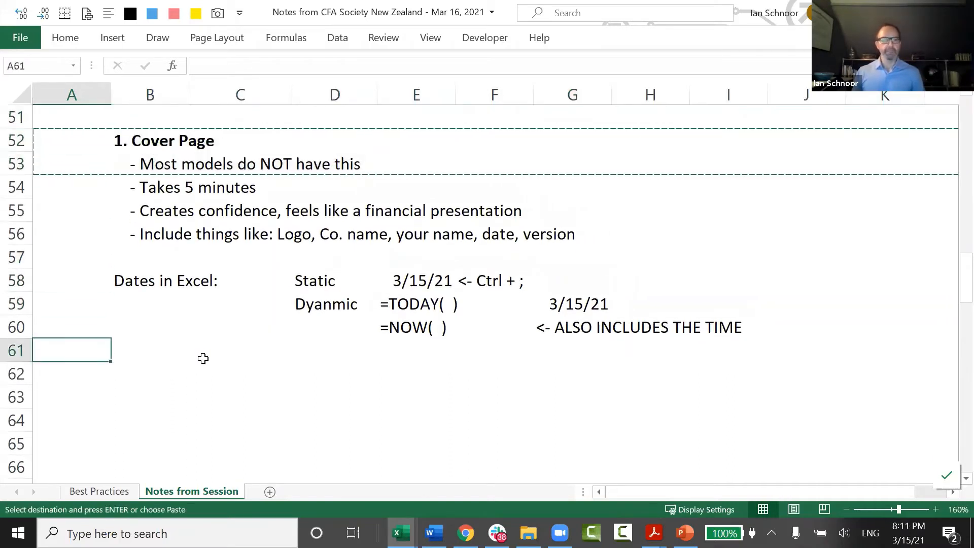
key(Down)
key(Return)
Step: Change the copied heading in B62 to "2. Exec Summary"
key(Down)
key(Down)
key(Up)
key(Up)
key(Right)
key(F2)
key(Home)
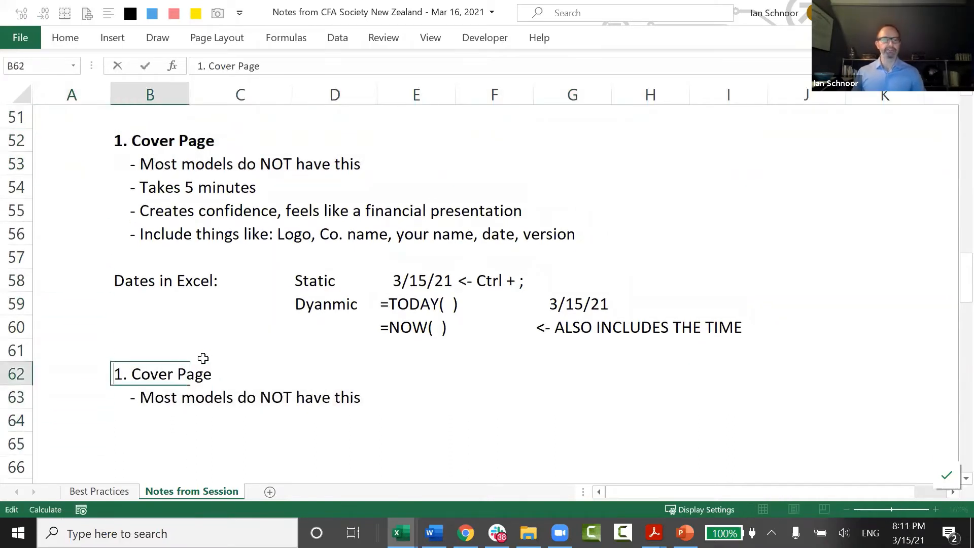
key(Delete)
text(2)
key(Right)
key(Right)
key(shift+End)
text(eXE)
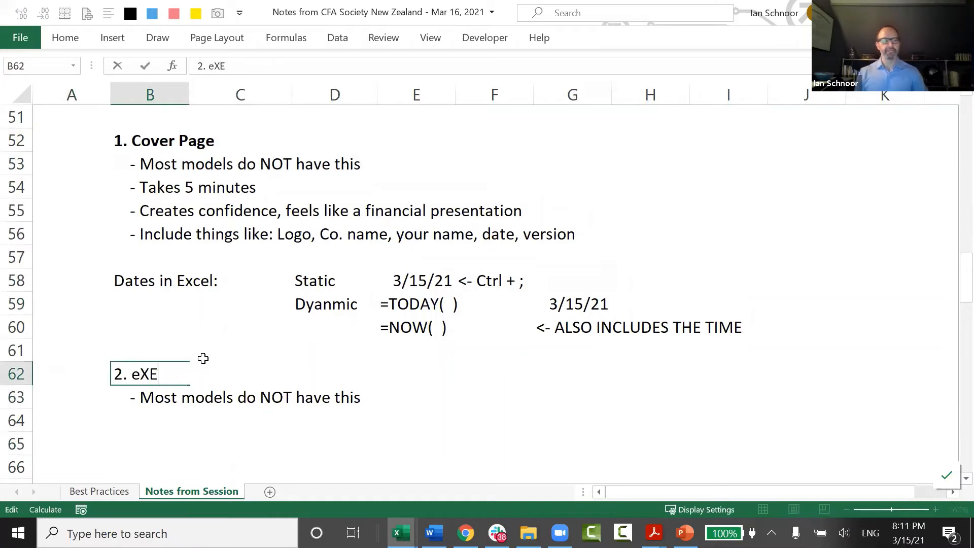
text(L)
key(BackSpace)
key(BackSpace)
key(BackSpace)
key(BackSpace)
key(Caps_Lock)
text(Exec Summary)
key(Return)
scroll(203, 358, down, 2)
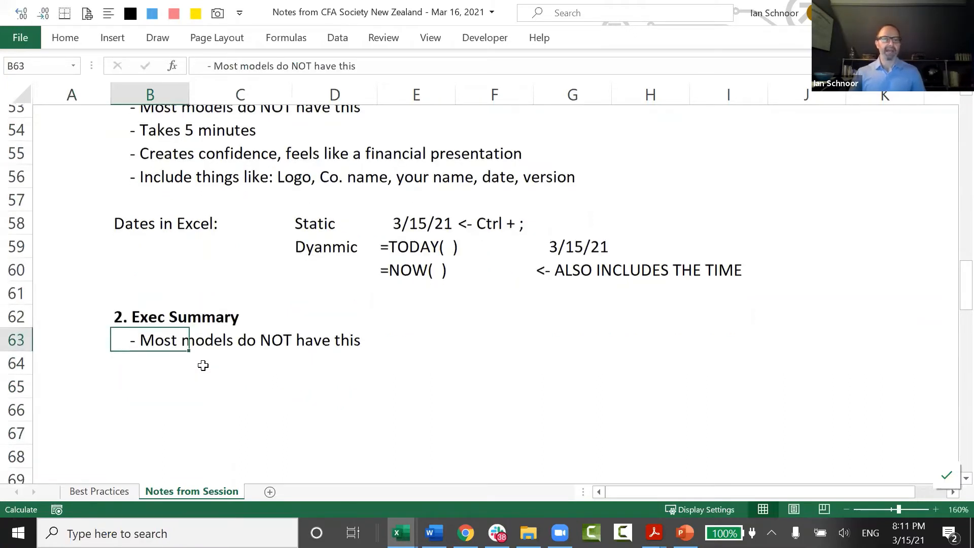
key(Down)
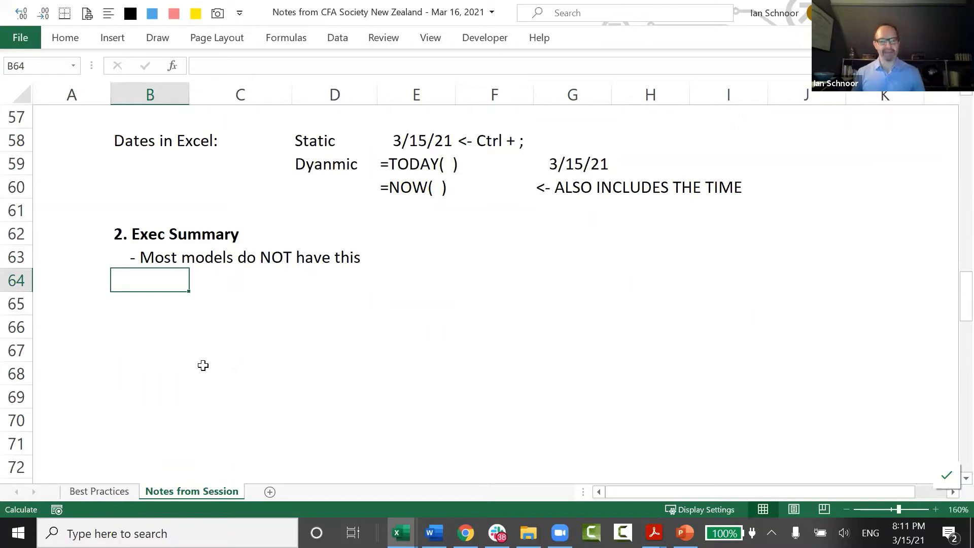
Step: Switch to the Henderson Manufacturing sample model document and examine the base, best and worst case tables on its Summary Outputs page
key(alt+Tab)
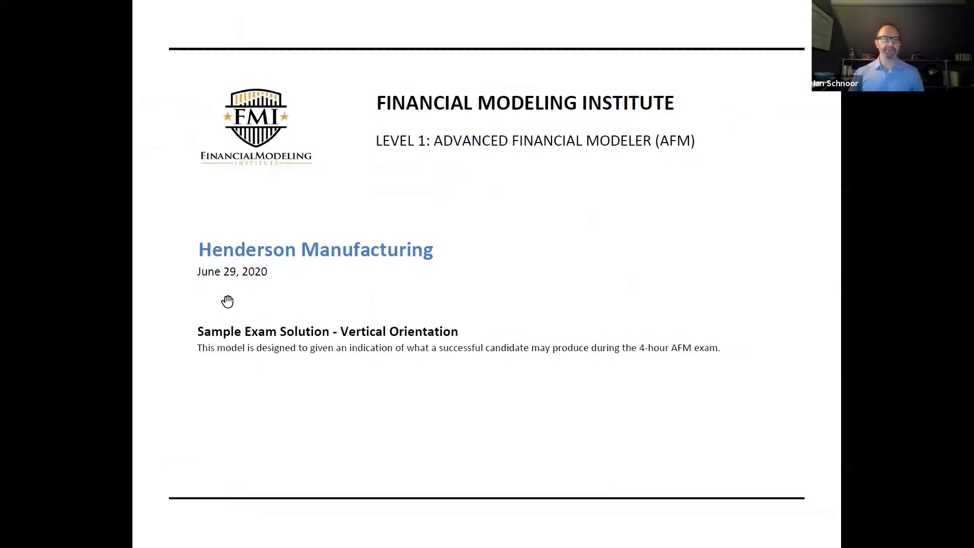
scroll(218, 297, down, 1)
scroll(325, 327, up, 2)
drag(431, 286, 435, 496)
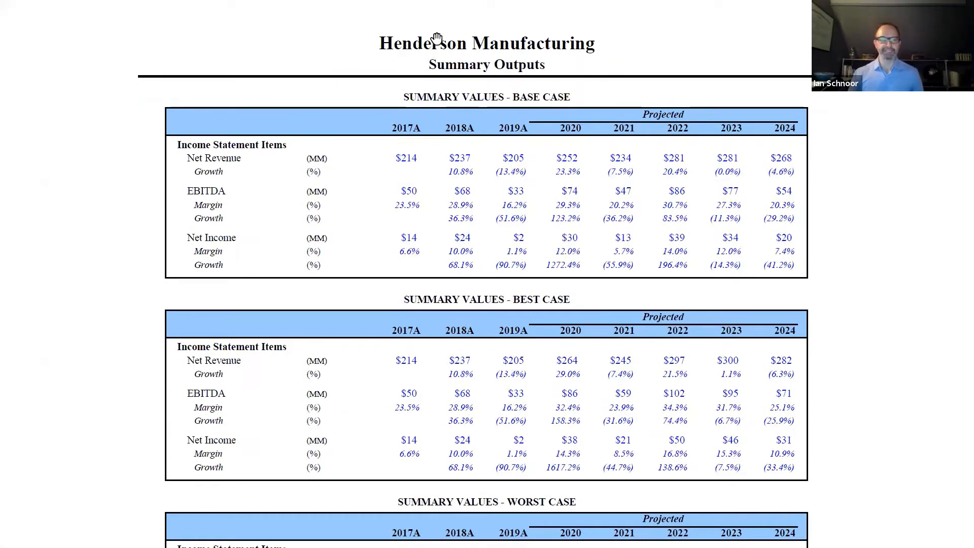
mouse_move(395, 218)
mouse_down()
mouse_move(390, 184)
mouse_move(391, 201)
mouse_up()
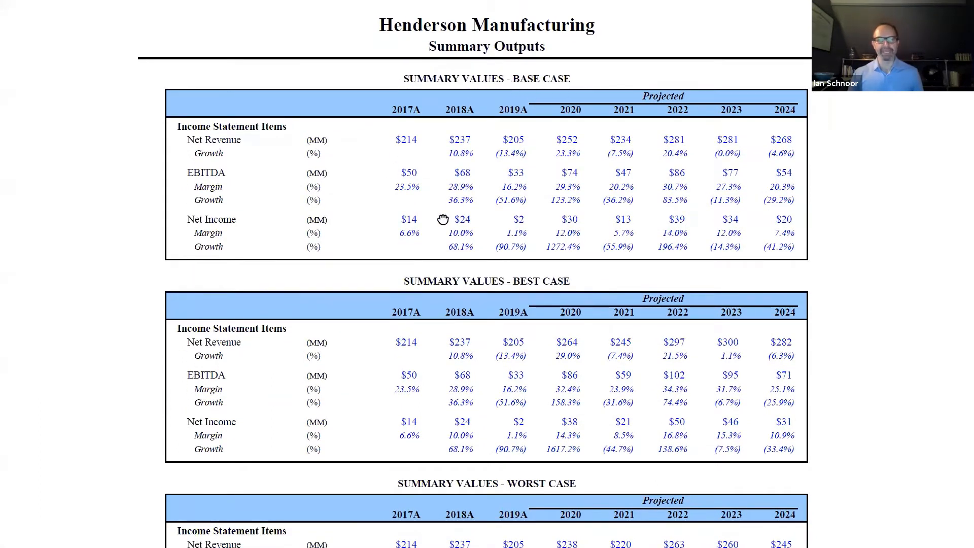
drag(443, 219, 425, 57)
scroll(420, 196, down, 3)
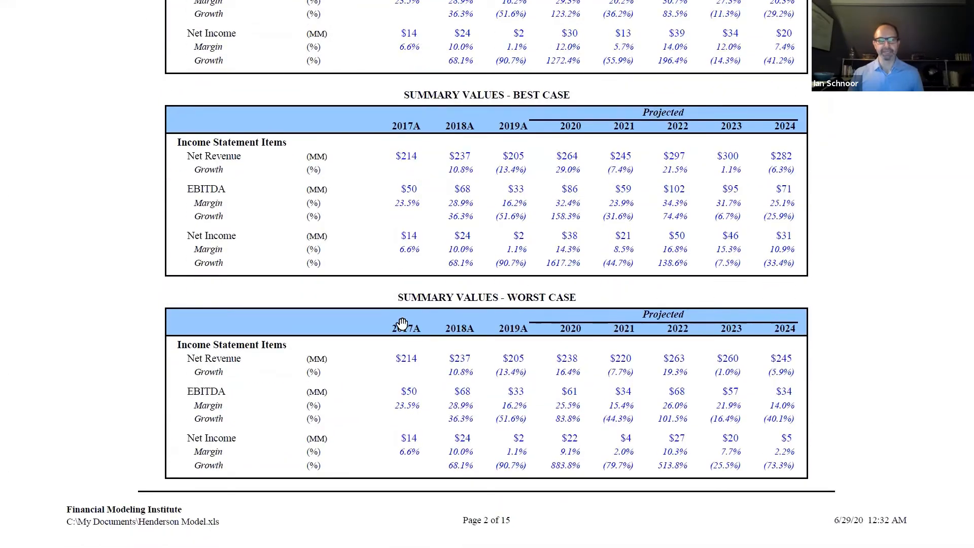
scroll(413, 441, up, 10)
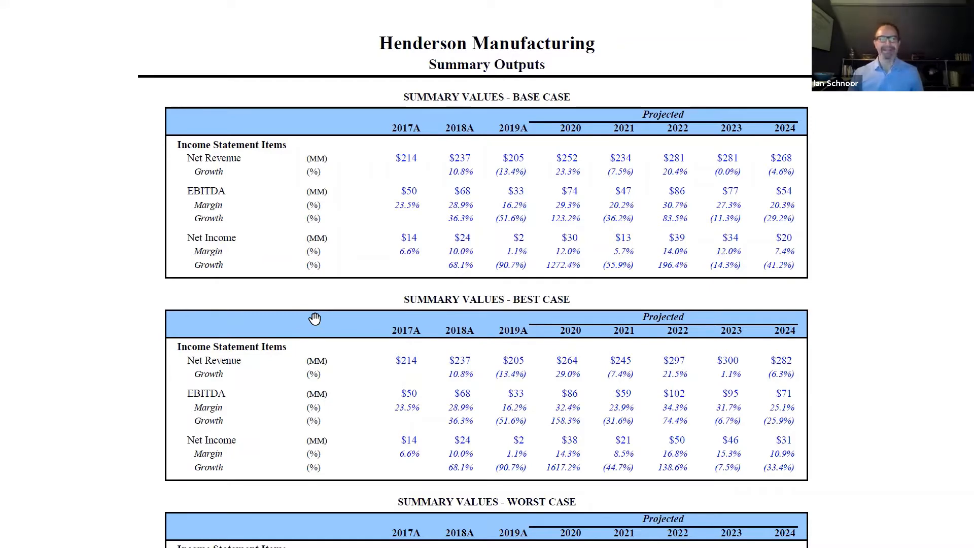
Step: Return to the Excel notes and enter the bullet "- needs to be customized for your reader!" in B64
key(alt+Tab)
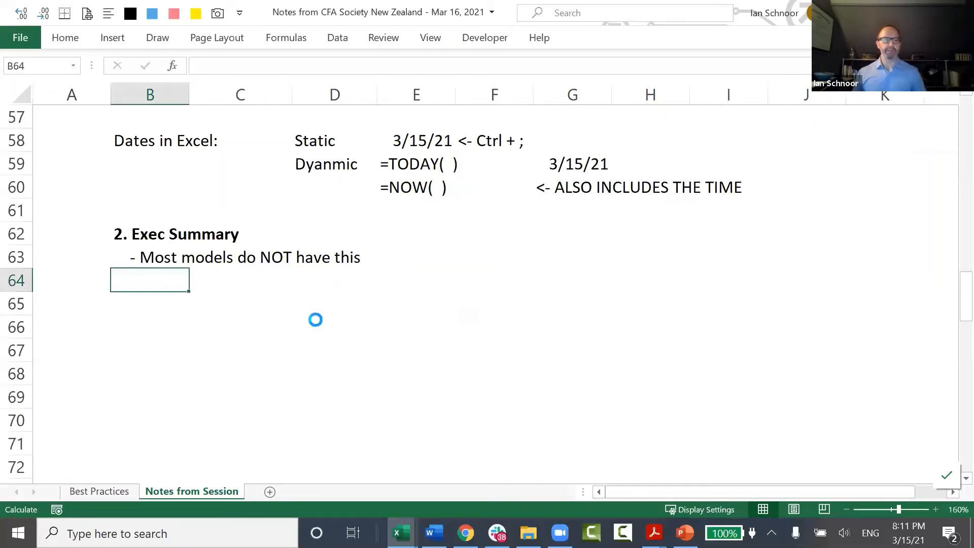
text(- n)
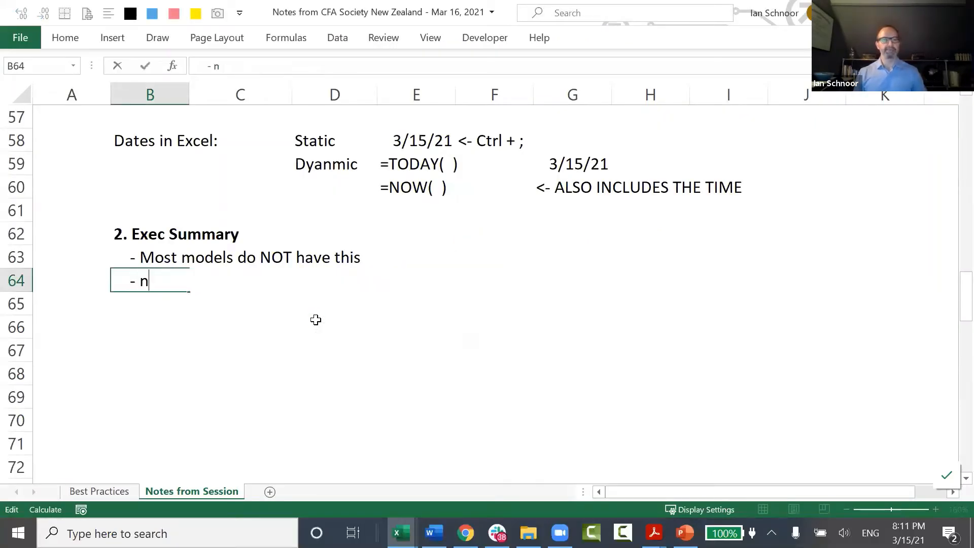
text(eeds to be customize)
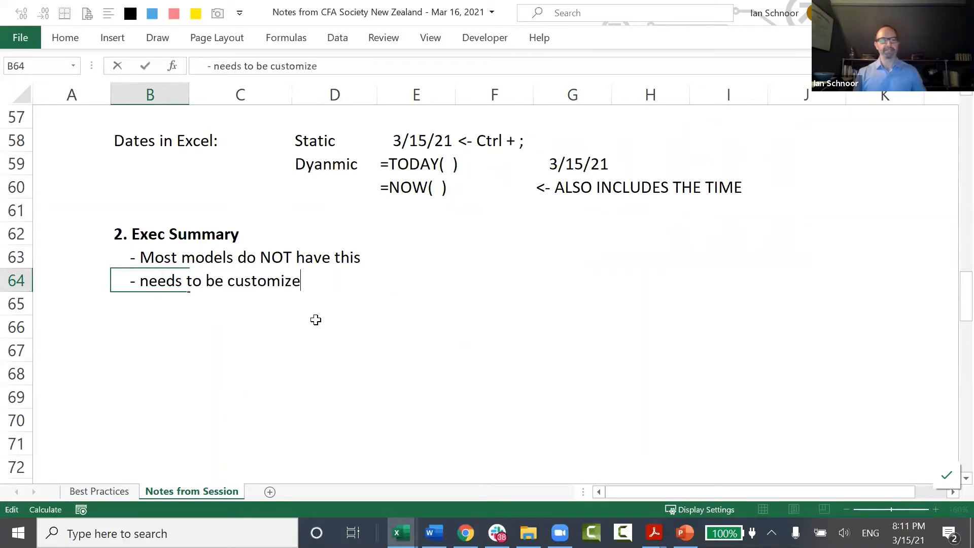
text(d for your reader!)
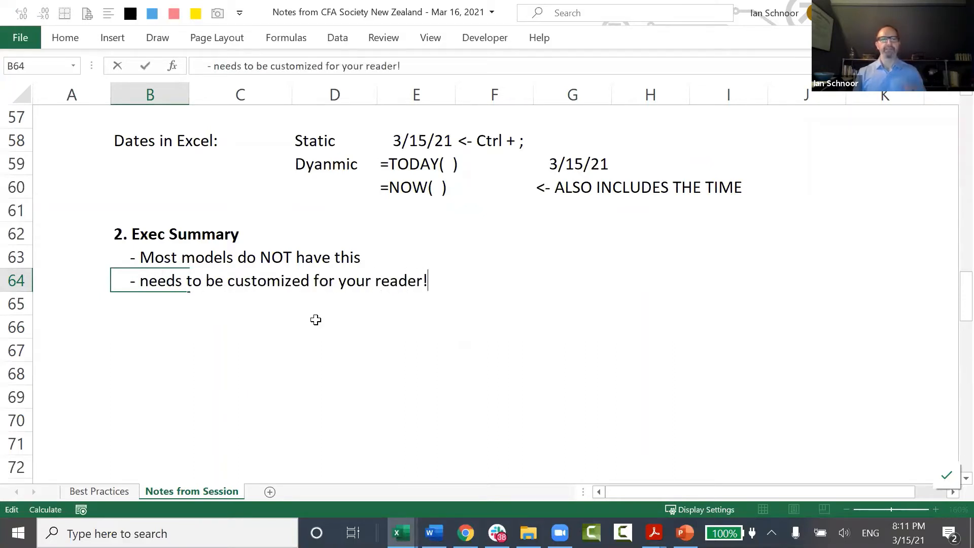
key(Return)
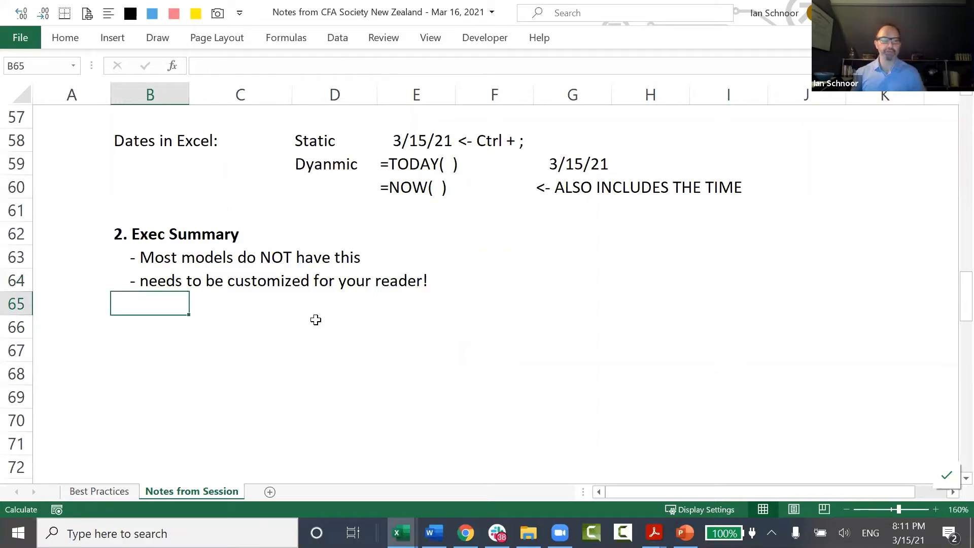
Step: Enter the bullet "- Incude thigns like: NPVs, IRRs, Rev, EBITDA, Cash Flow" in B65
text(- )
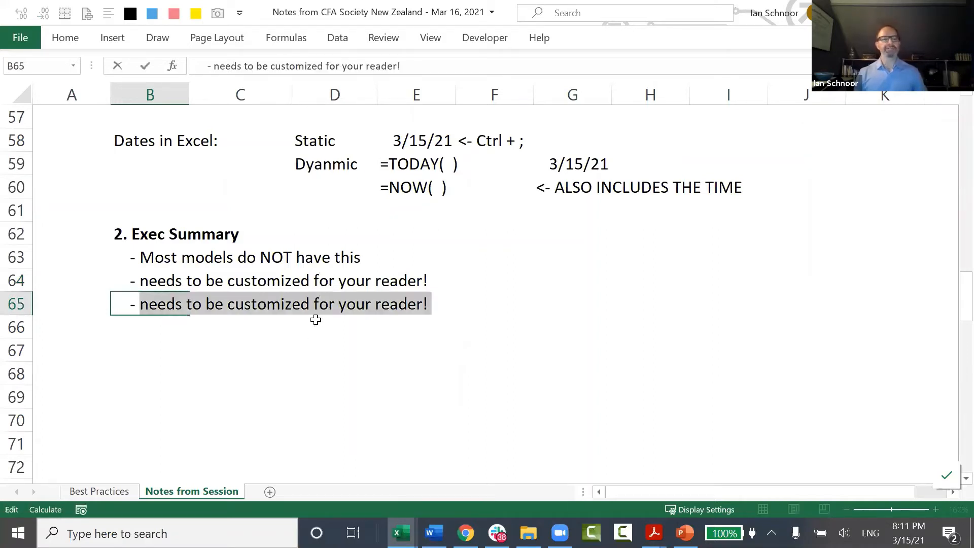
text(Incude th)
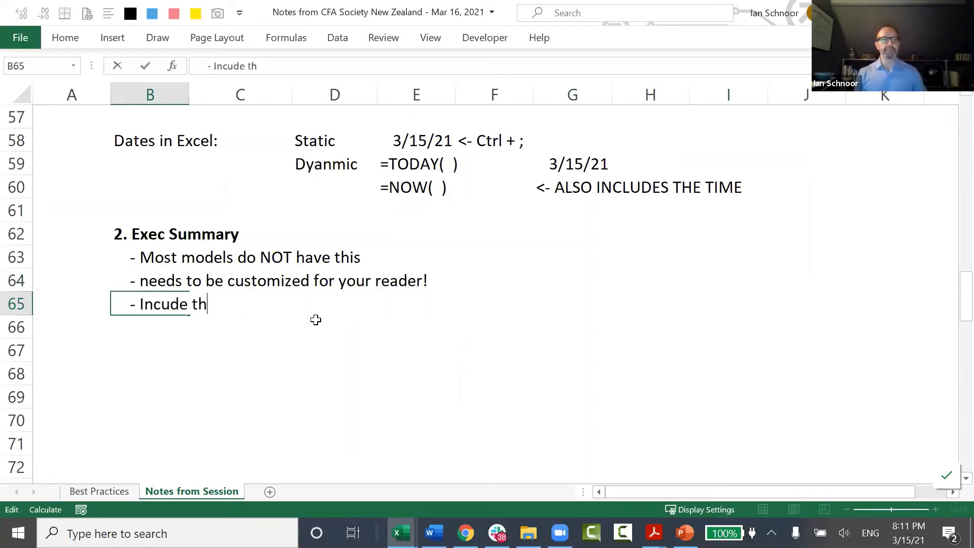
text(igns link)
key(BackSpace)
key(BackSpace)
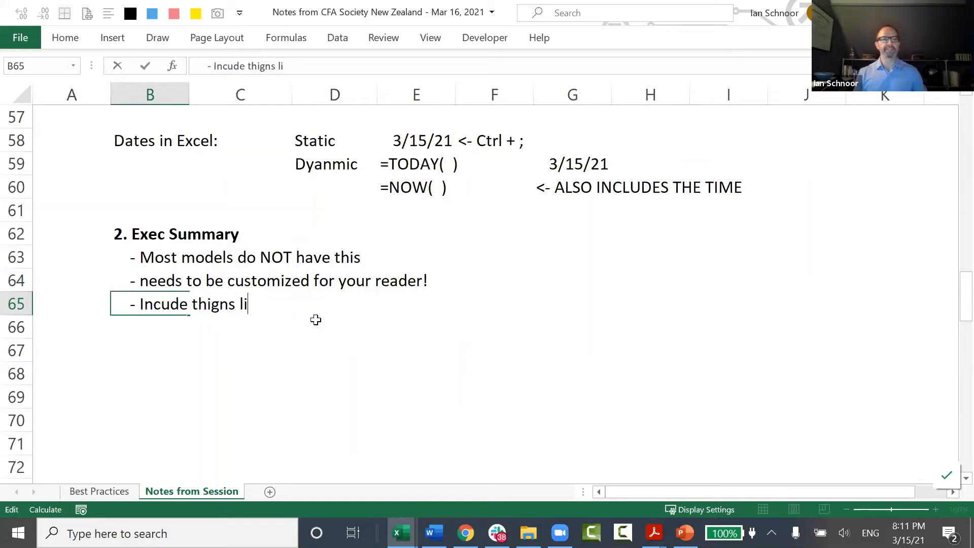
text(ke: NPV)
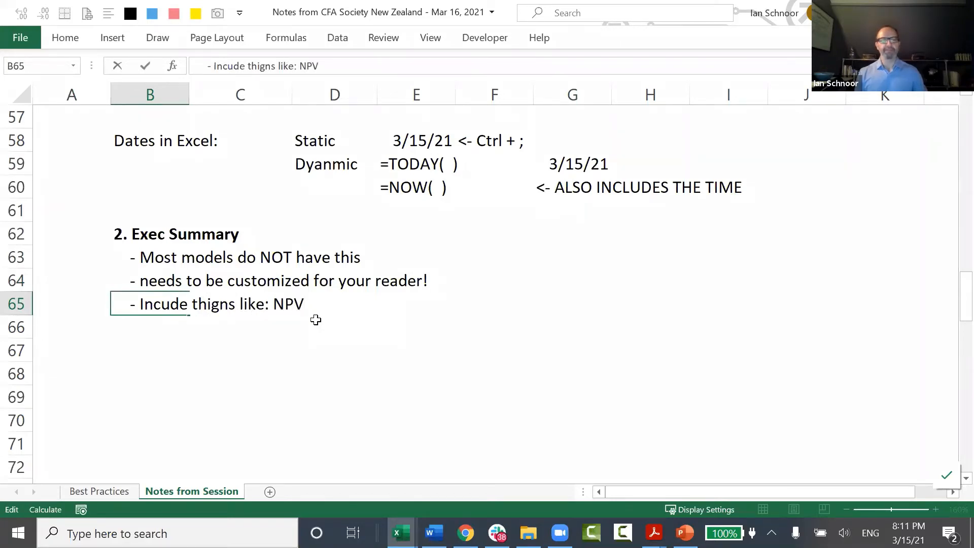
text(s, IRRs, )
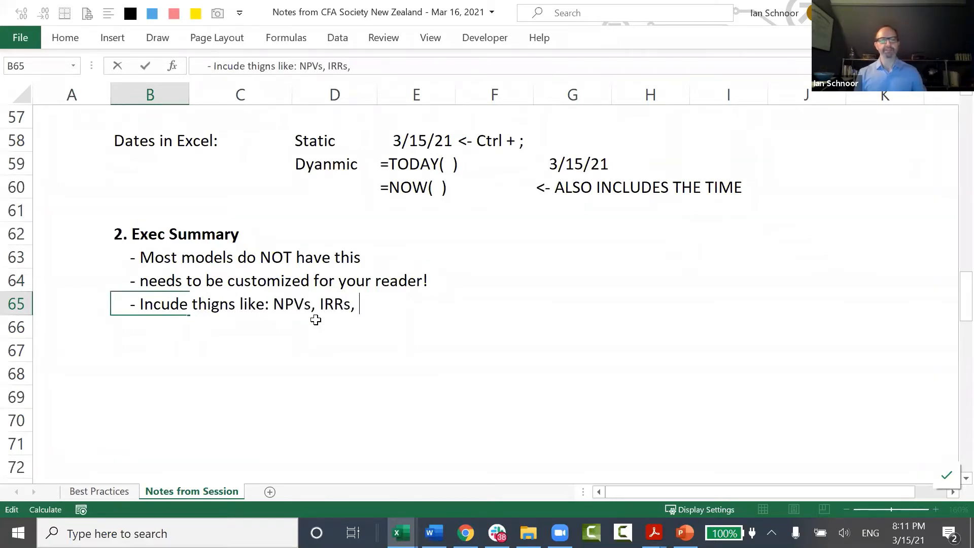
text(Rev, EBI)
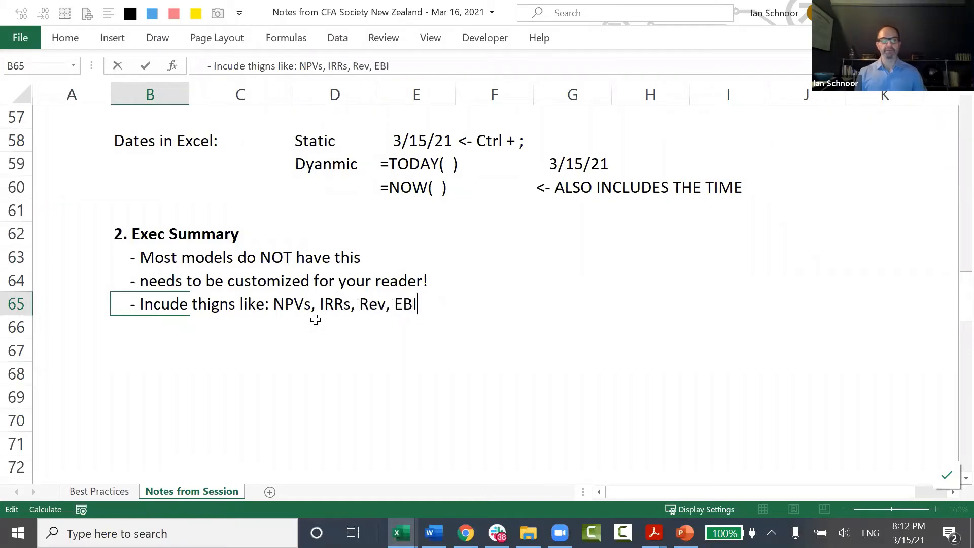
text(TDA, Csh)
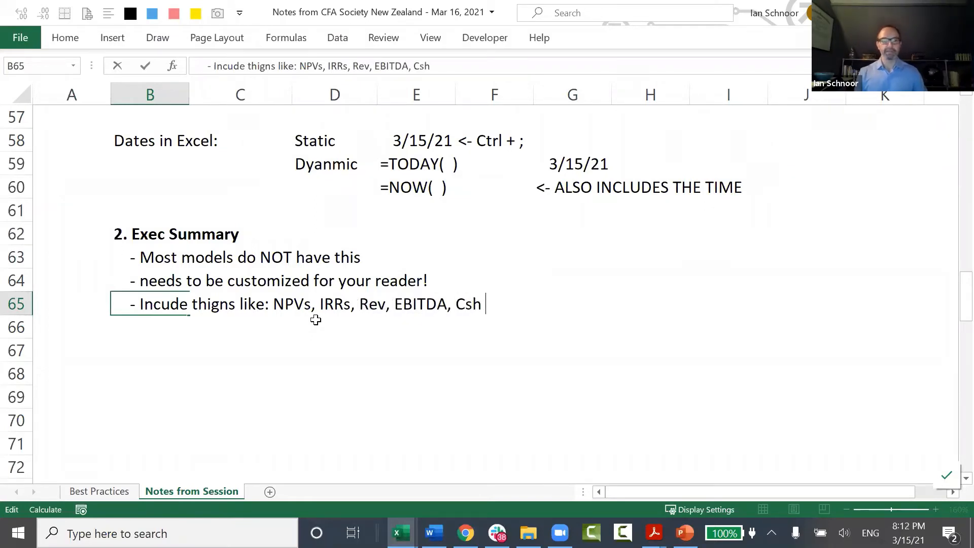
key(BackSpace)
key(BackSpace)
key(BackSpace)
key(BackSpace)
text(a)
key(BackSpace)
text(Cash F)
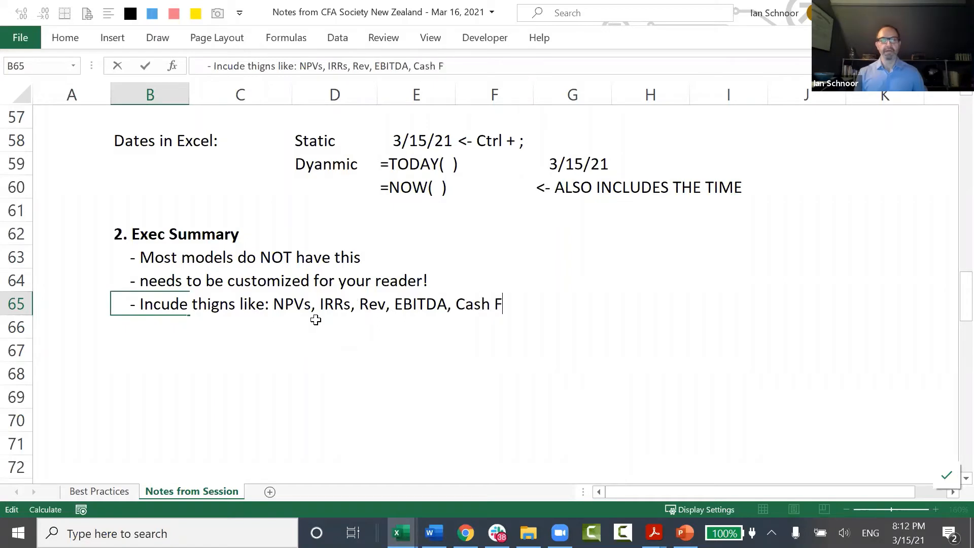
text(lwo)
key(BackSpace)
key(BackSpace)
text(o2)
key(BackSpace)
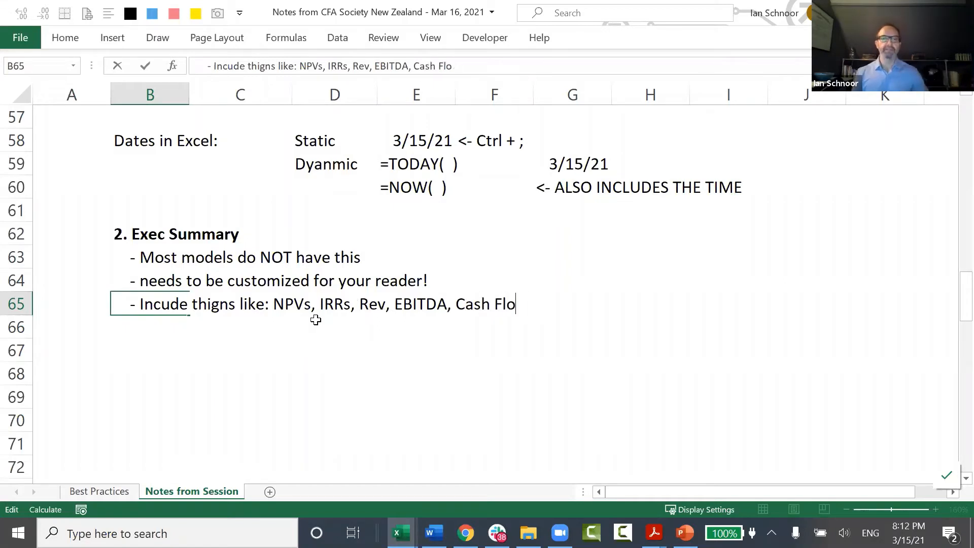
text(w)
key(Return)
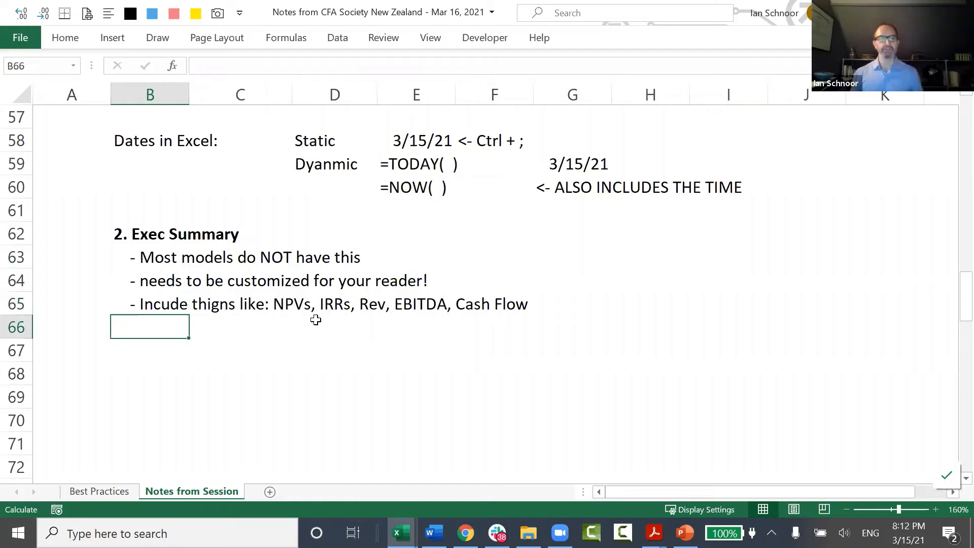
Step: Enter the bullet "- Why? The first thing a reader always wants to know is: WHAT'S THE ANSWER??" in B66
key(ctrl+apostrophe)
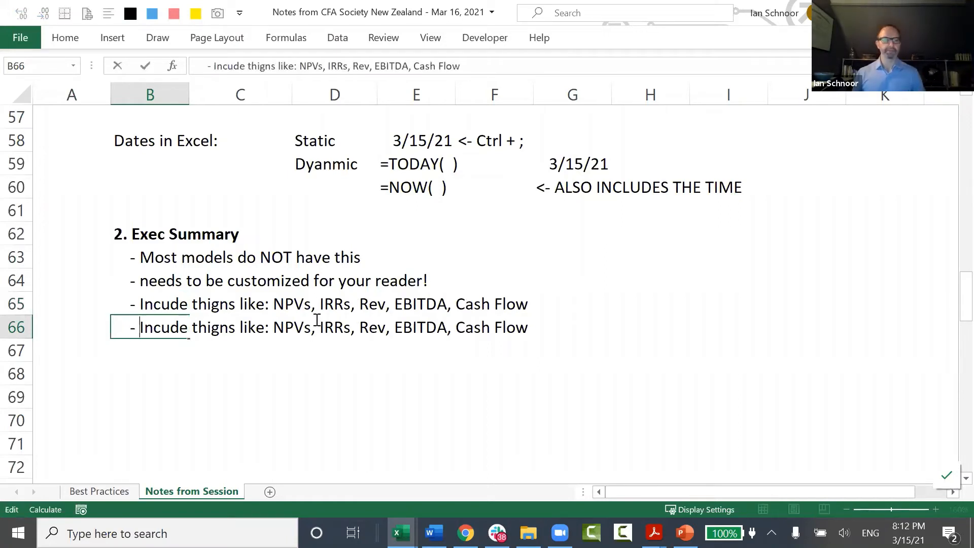
key(shift+End)
text(Why?)
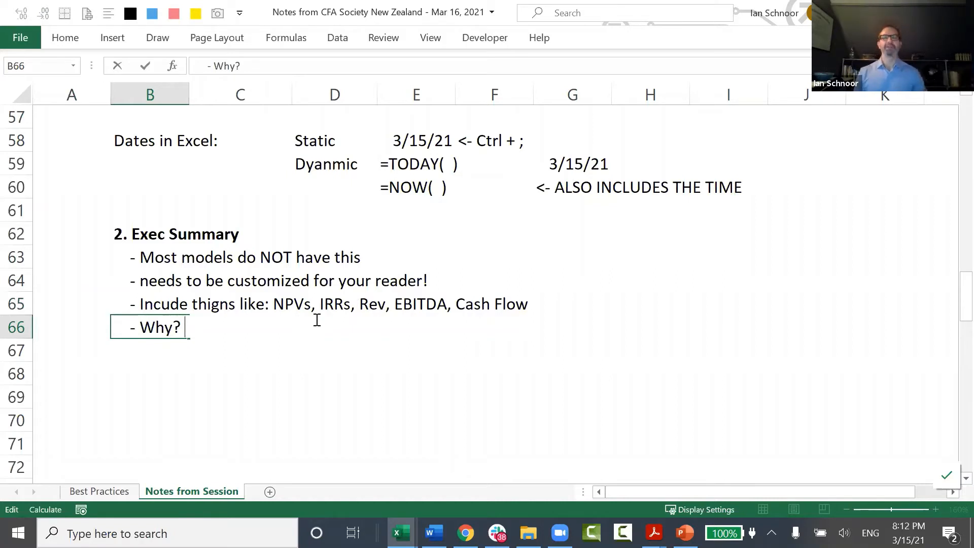
text(The first)
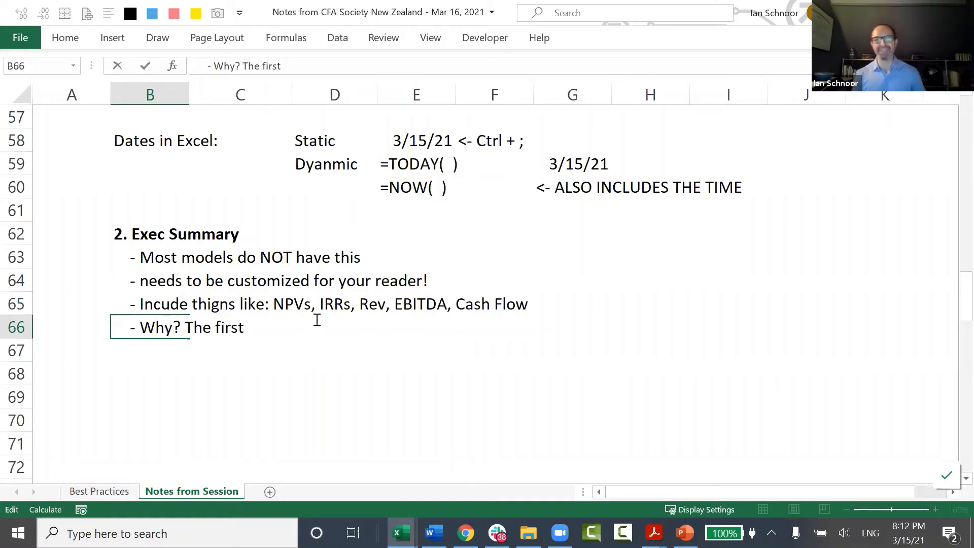
text( the)
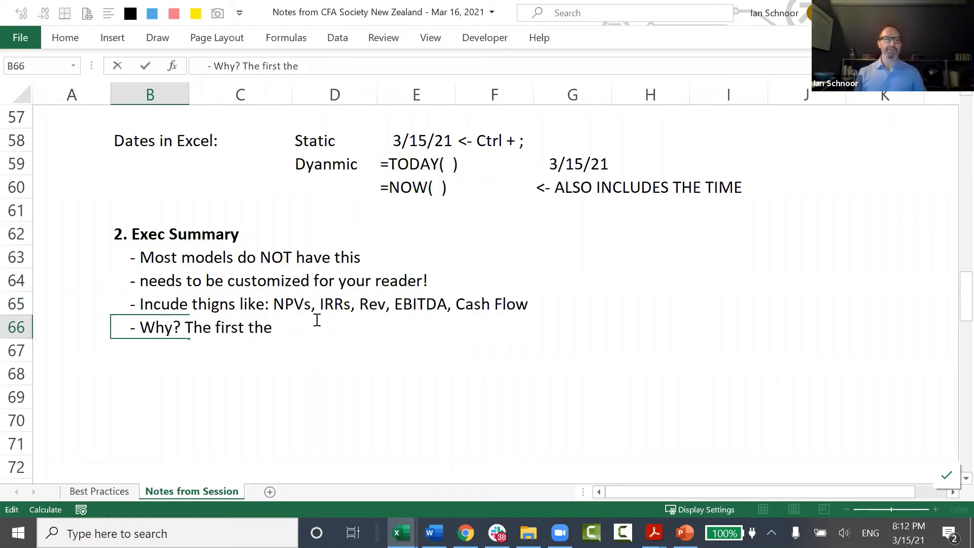
key(BackSpace)
text(ing a)
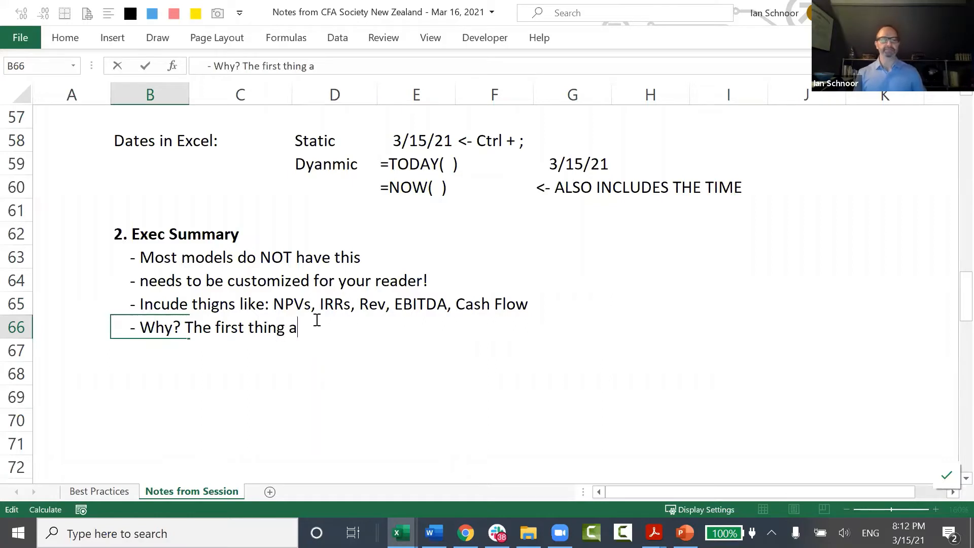
text( reader alw)
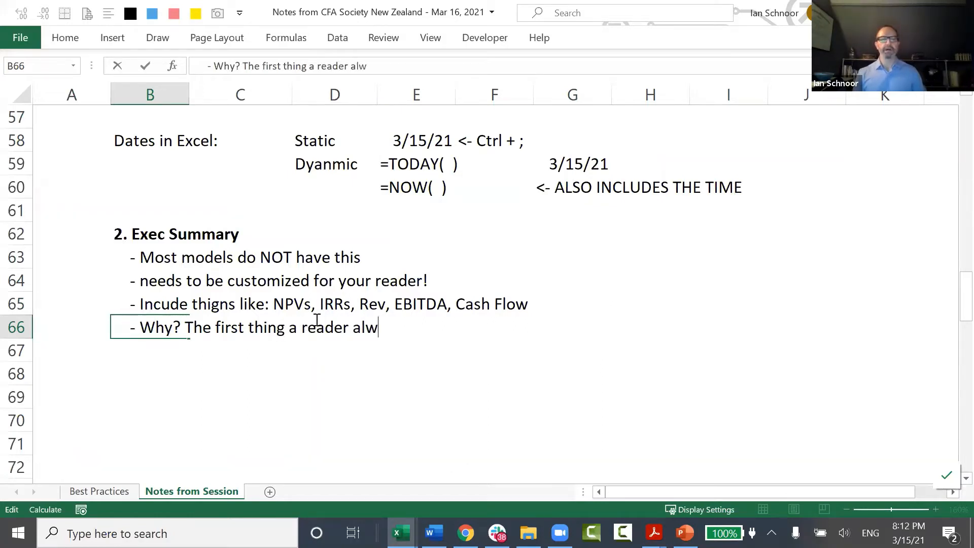
text(ays want s to know)
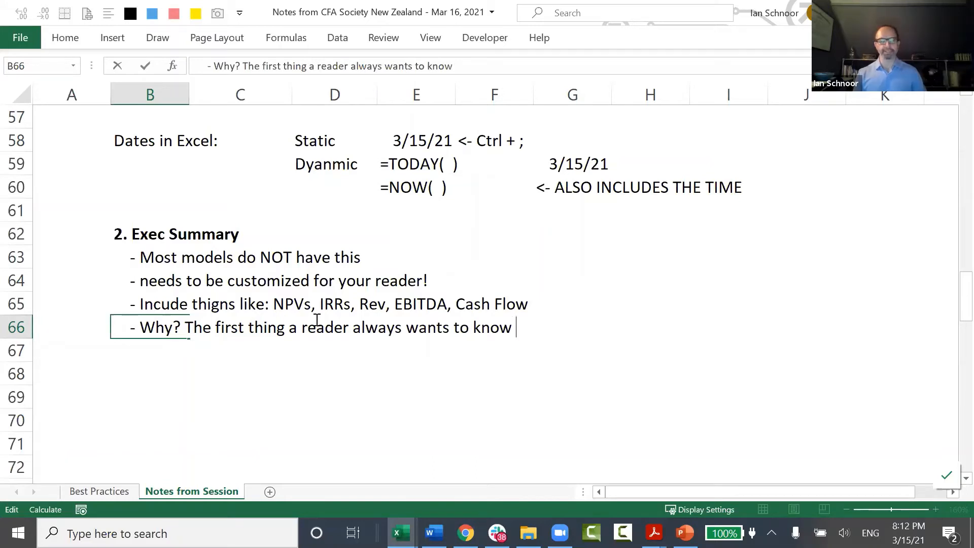
text( is:)
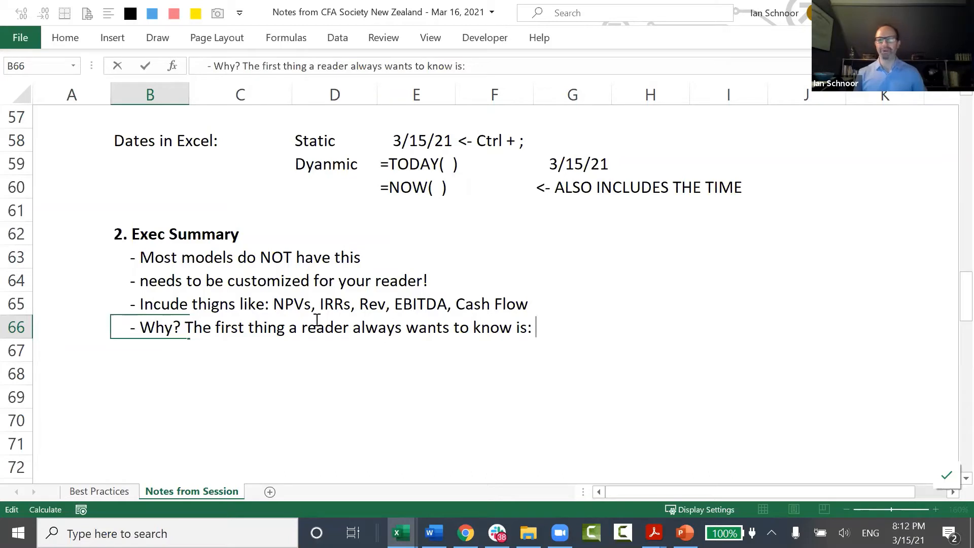
text( WHAT'S THE )
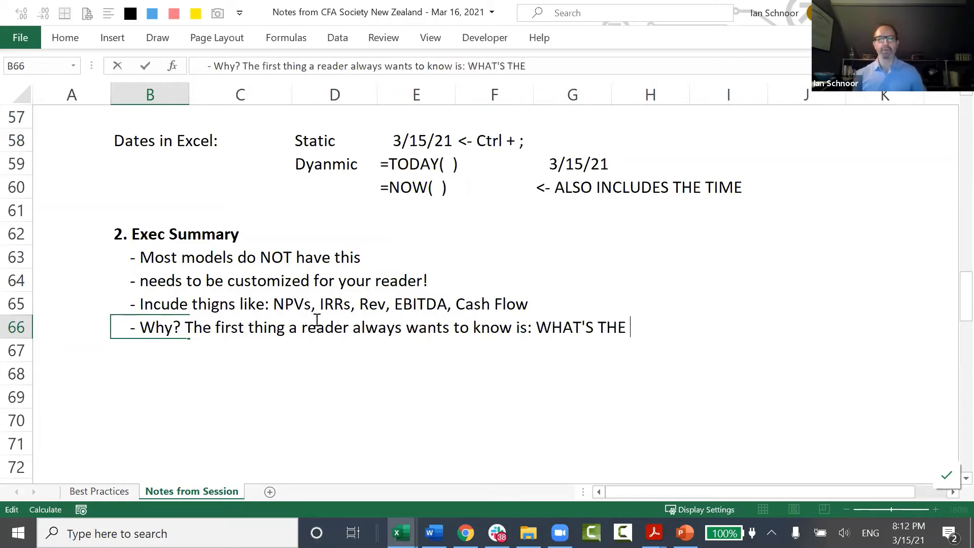
text(ANSWER!!)
key(BackSpace)
key(BackSpace)
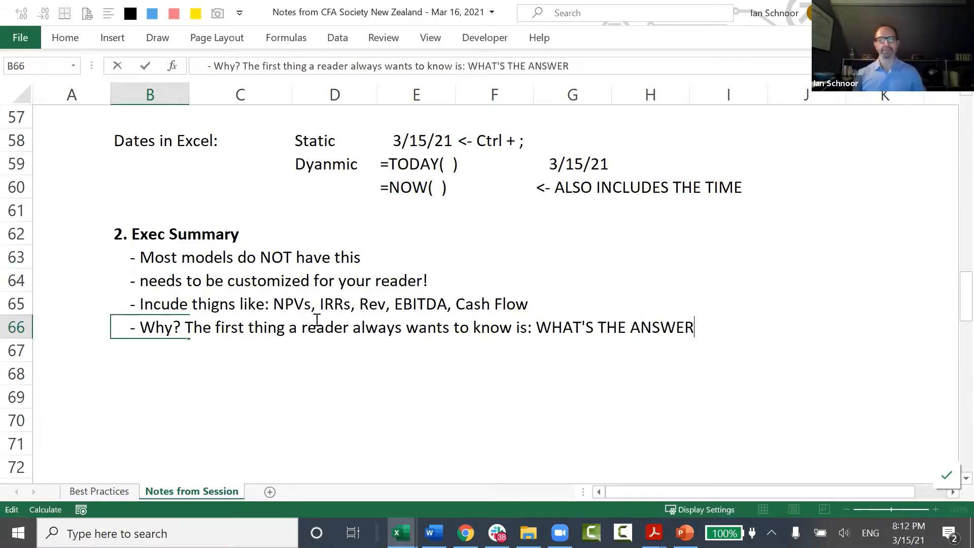
text(??)
key(Return)
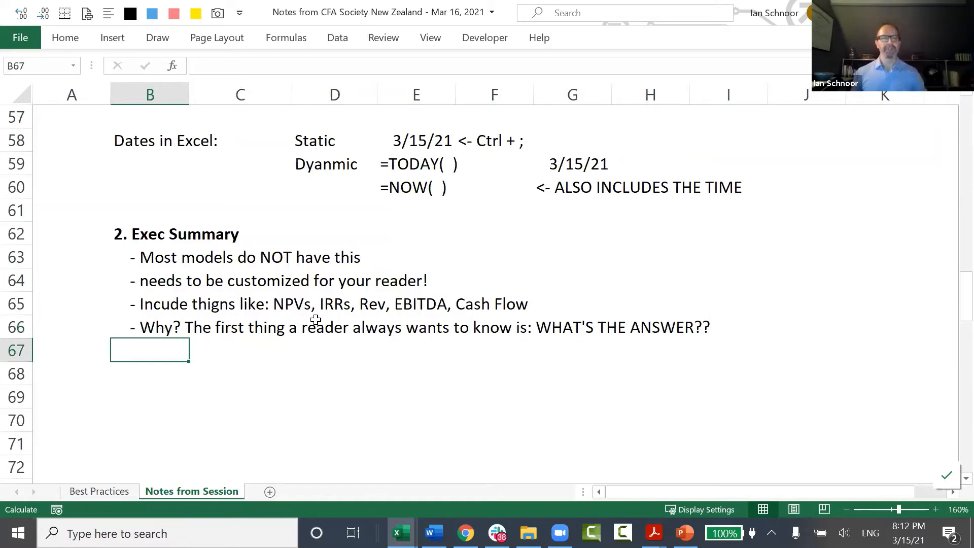
Step: Enter the bullet "- First thing to see, but the last piece to build" in B67
text(D)
key(Escape)
key(ctrl+apostrophe)
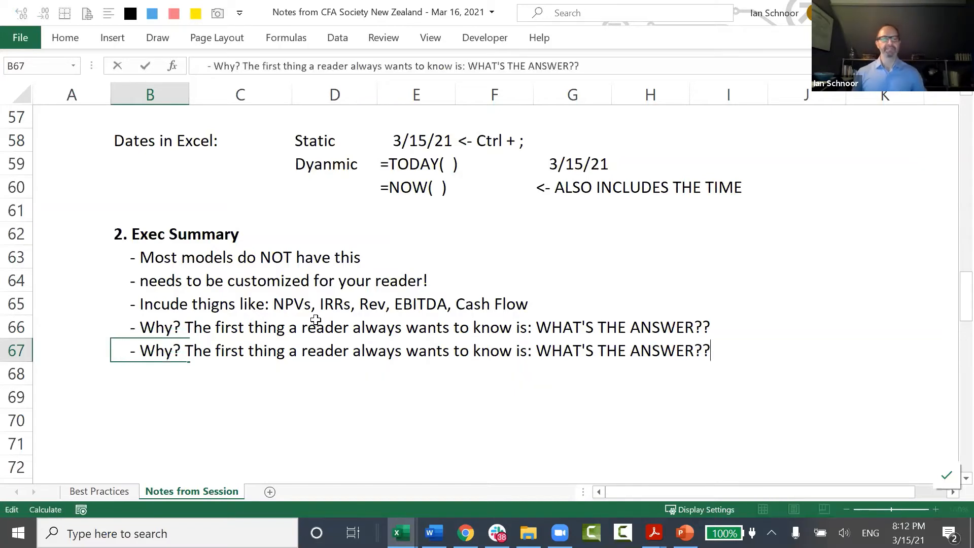
key(shift+End)
text(fRISDT)
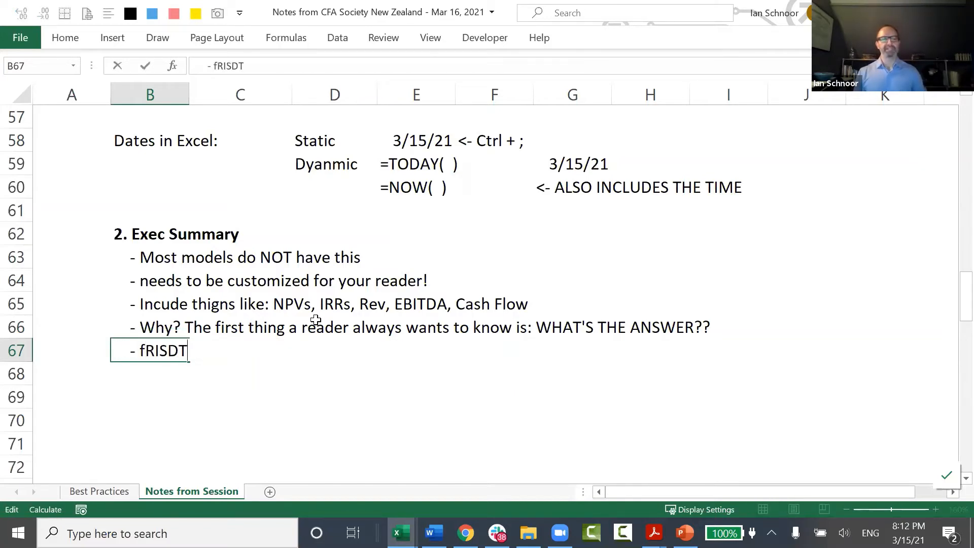
key(BackSpace)
key(BackSpace)
key(BackSpace)
key(BackSpace)
key(BackSpace)
key(BackSpace)
text(irst the)
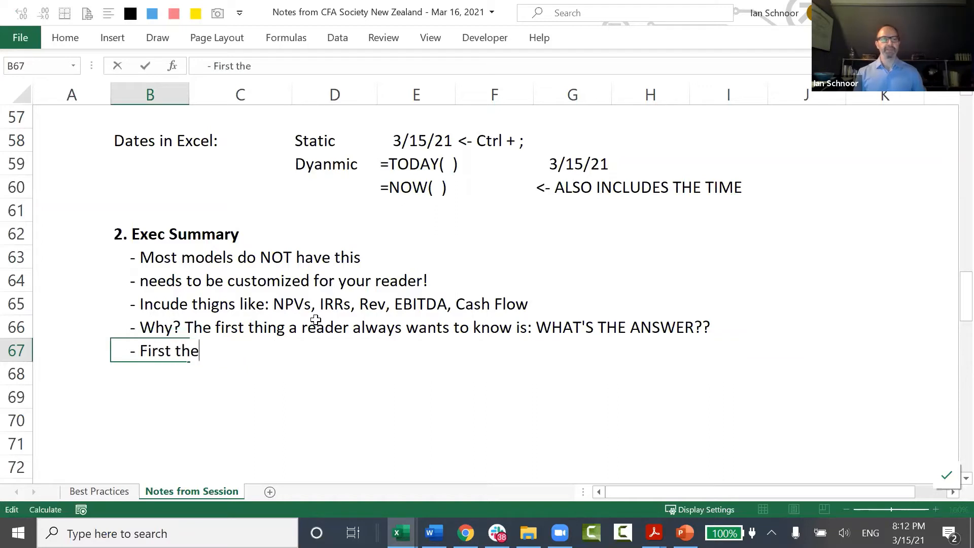
key(BackSpace)
text(ing to see, but)
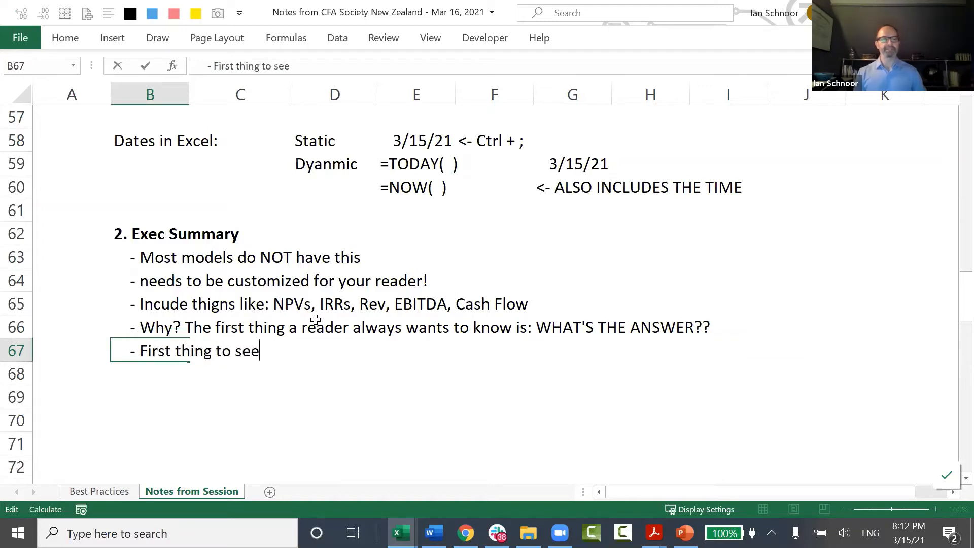
key(BackSpace)
text(but the last pie)
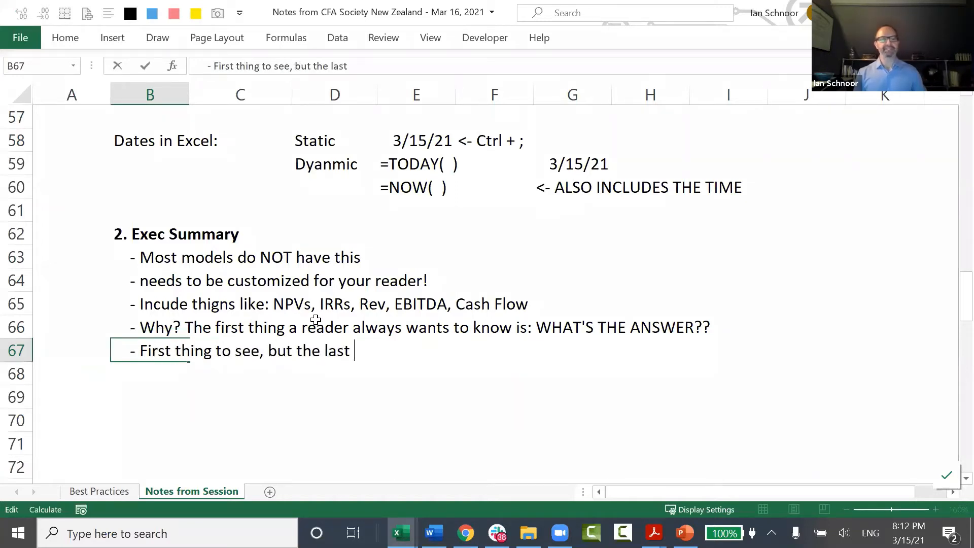
key(BackSpace)
text(iece to build)
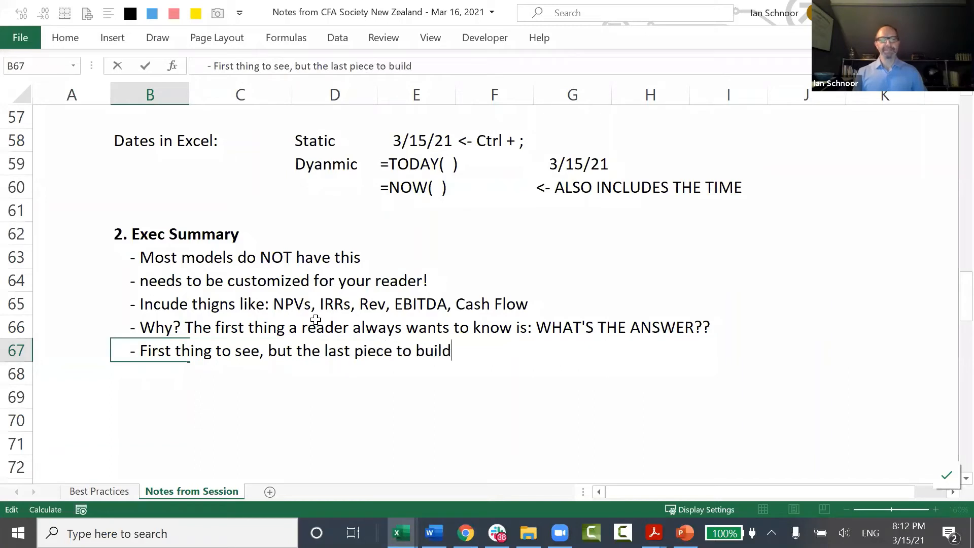
key(Return)
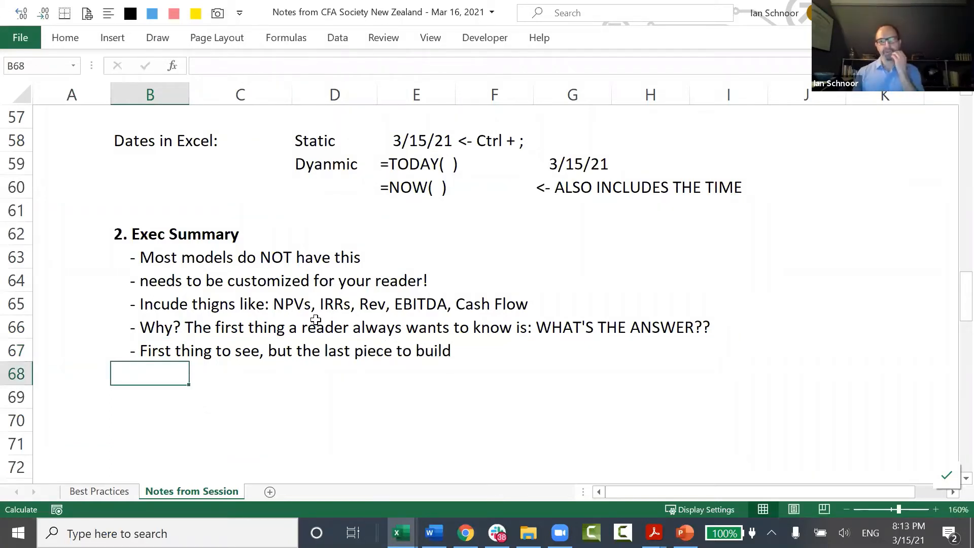
Step: Copy the Exec Summary heading and its first bullet, rows 62 and 63, to rows 69 and 70
key(Up)
key(Up)
key(Up)
key(Up)
key(Up)
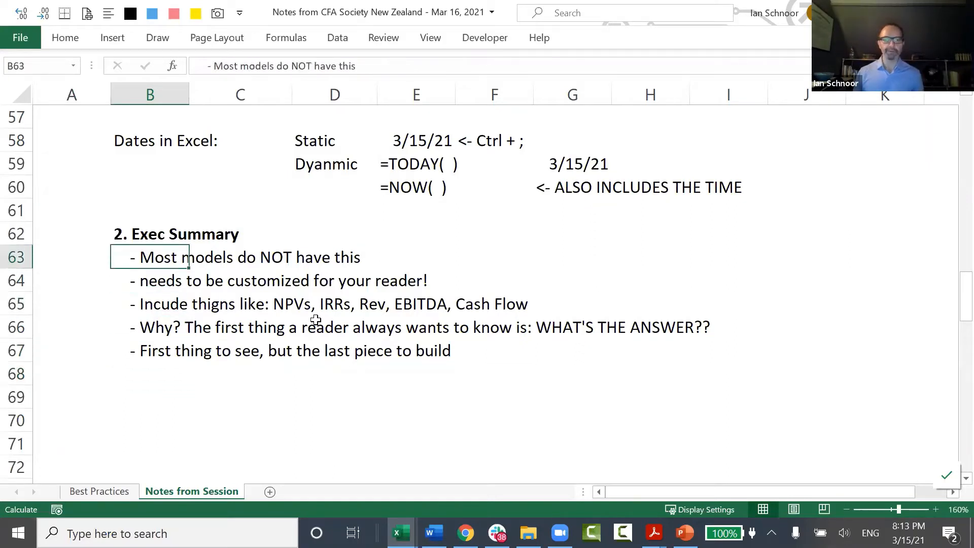
key(Left)
key(shift+Up)
key(shift+space)
key(ctrl+c)
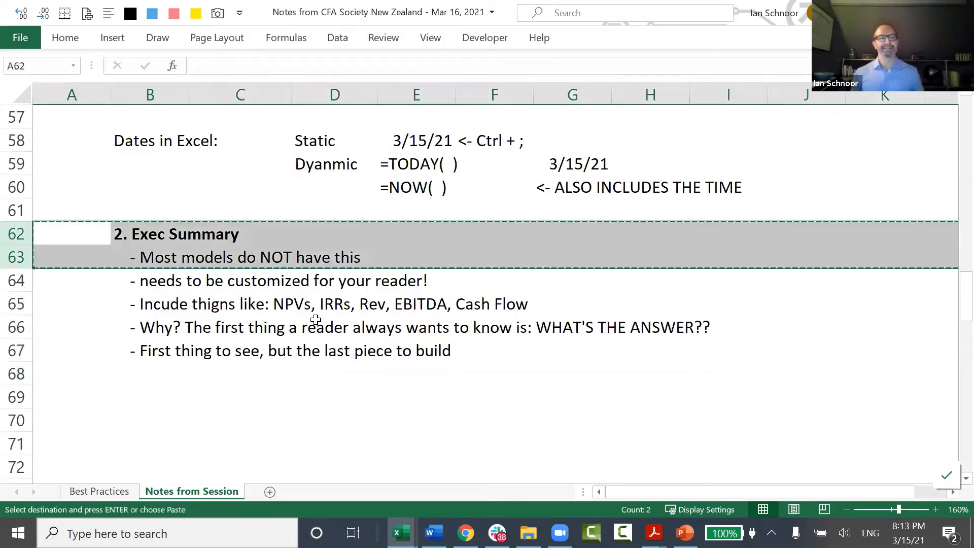
key(Down)
key(Down)
key(Down)
key(Down)
key(Down)
key(Down)
key(Down)
key(Down)
key(Down)
key(Down)
key(Down)
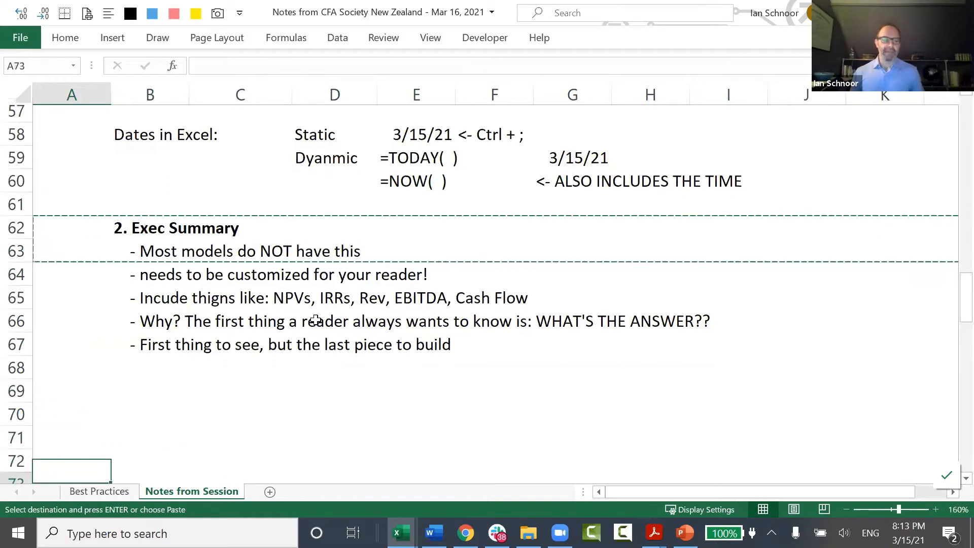
key(Up)
key(Up)
key(Up)
key(Up)
key(ctrl+v)
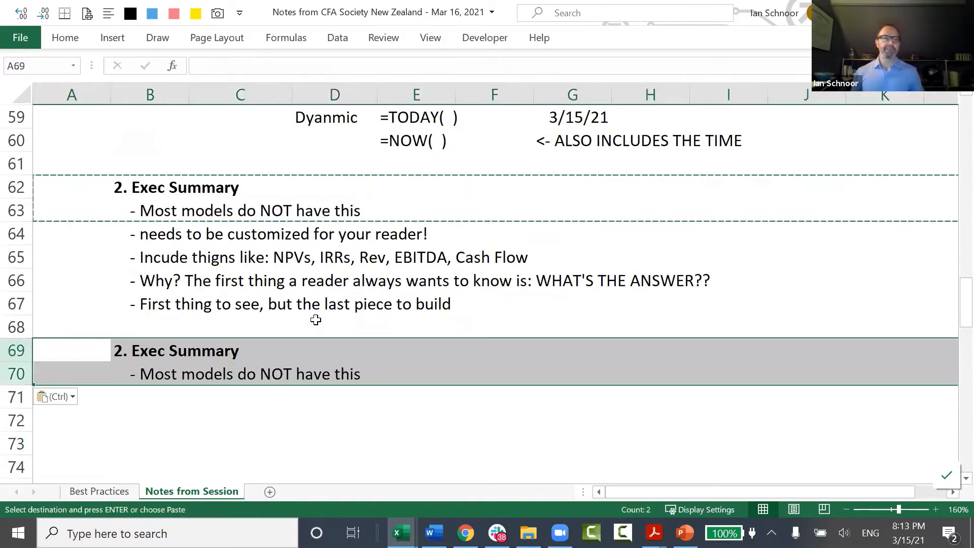
Step: Change the copied heading in B69 to "3. Assums"
key(Right)
key(Escape)
key(F2)
key(Home)
key(Delete)
text(3)
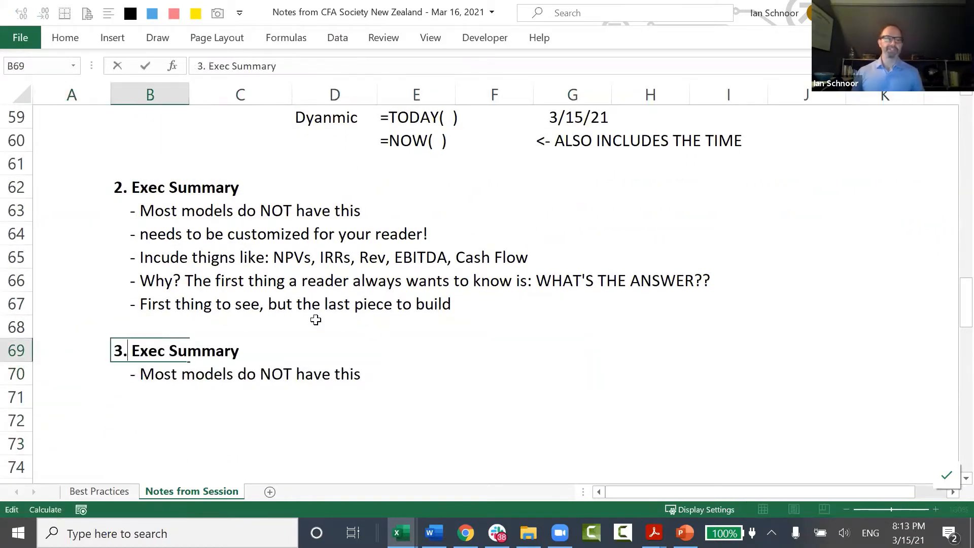
key(Right)
key(shift+End)
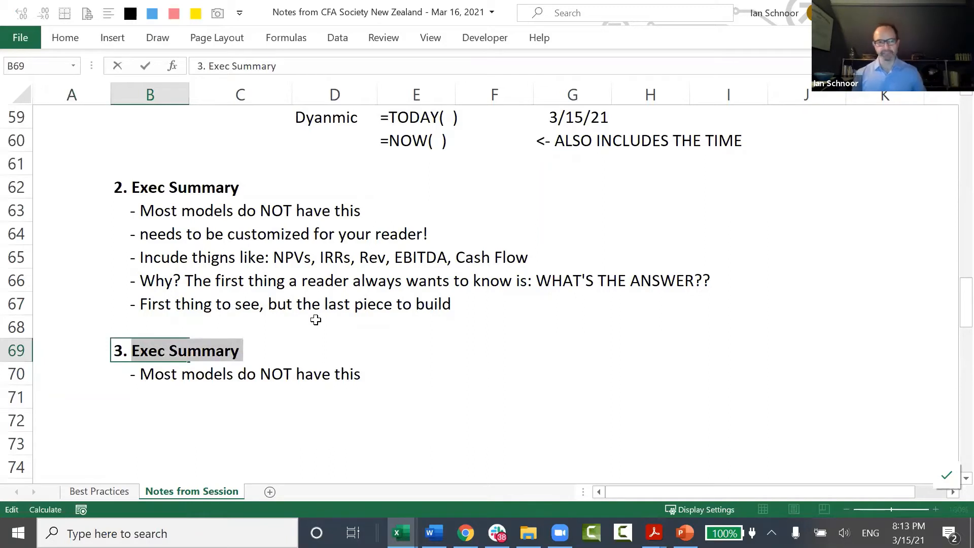
text(Assums)
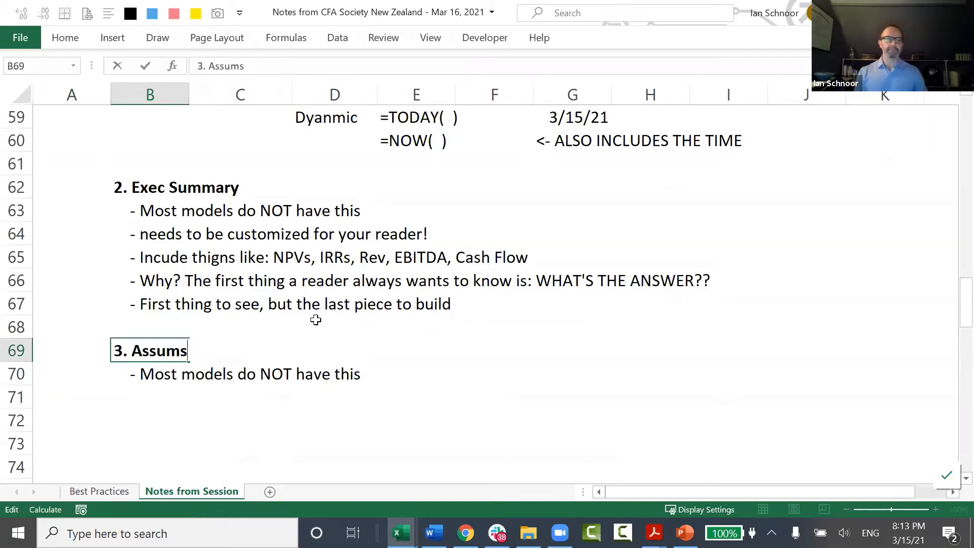
key(Return)
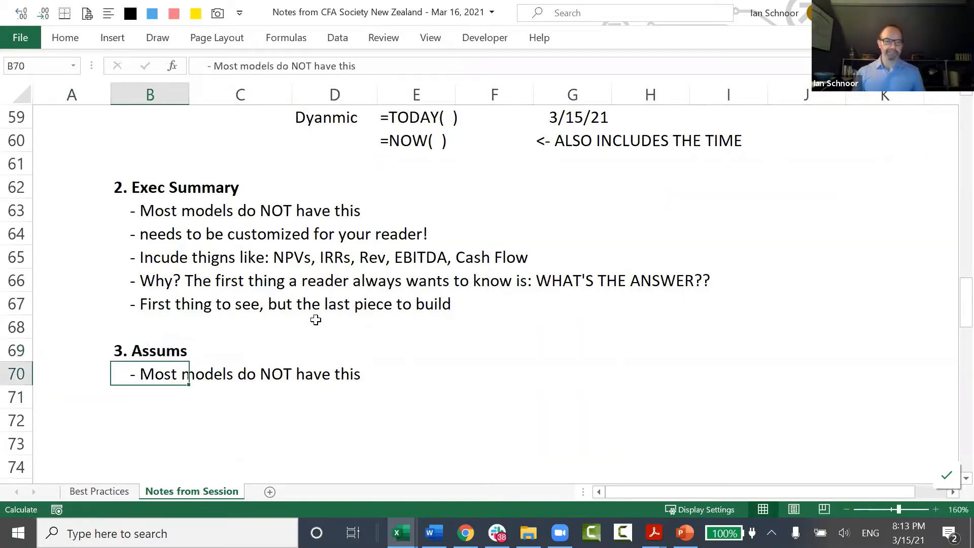
Step: Examine course take-aways 3 and 4 on the Best Practices sheet, highlighting rows 6 and 7
key(ctrl+Page_Up)
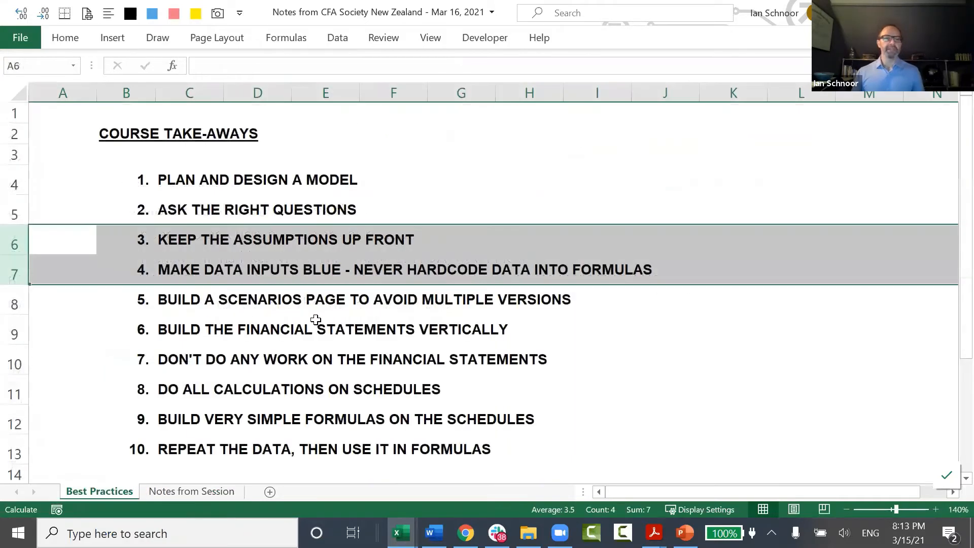
key(Up)
key(Down)
key(shift+space)
key(shift+Down)
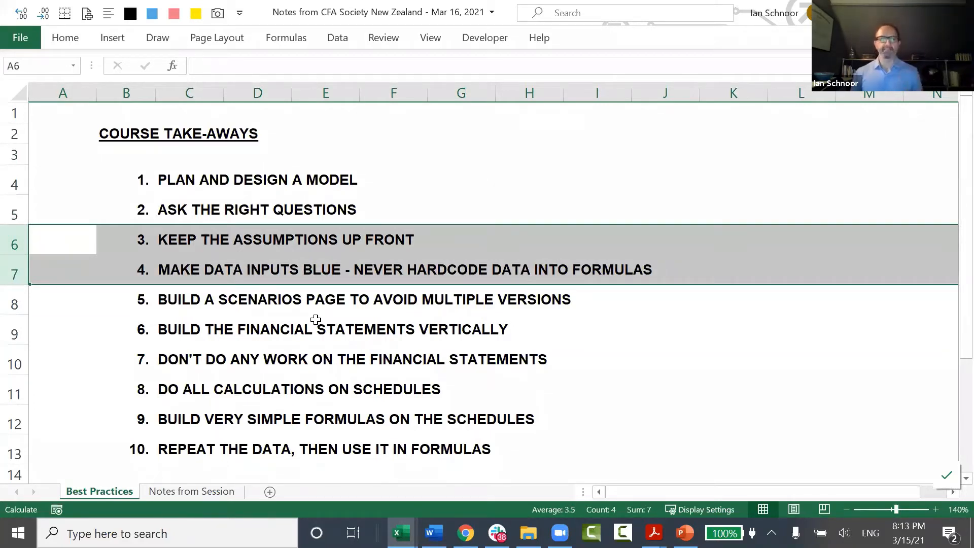
key(Down)
key(Up)
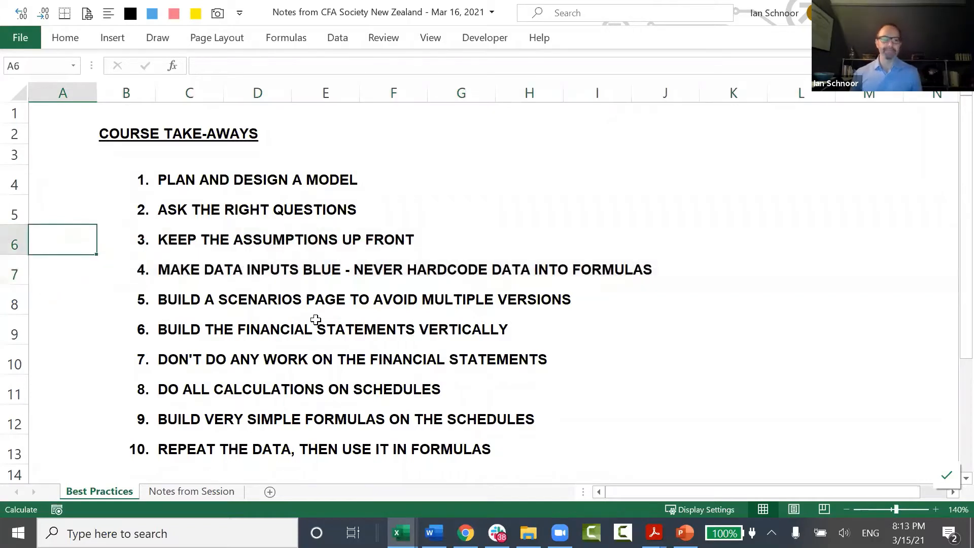
key(shift+space)
key(shift+Down)
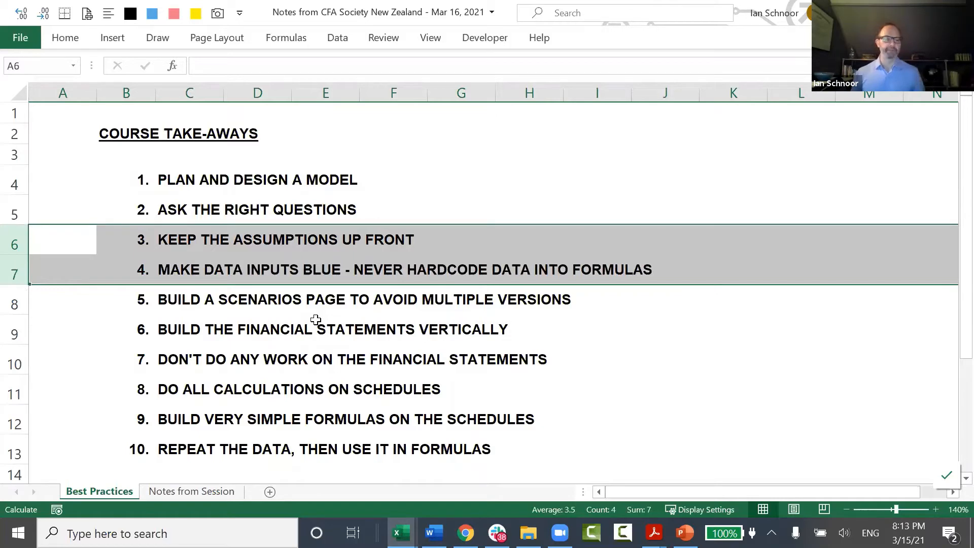
Step: Return to the Notes from Session sheet and change the bullet in B70 to "- Many models do NOT have this"
key(ctrl+Page_Down)
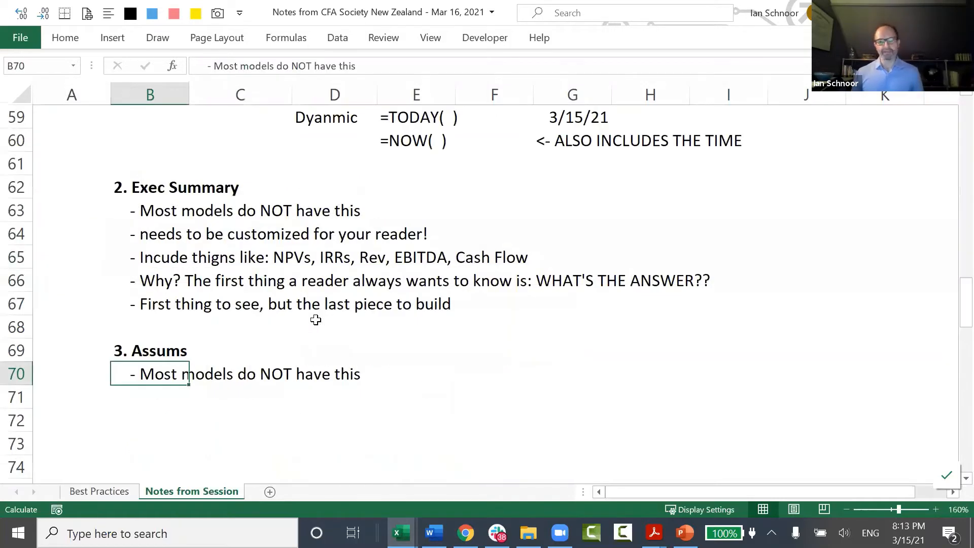
key(Down)
key(Up)
key(F2)
key(Home)
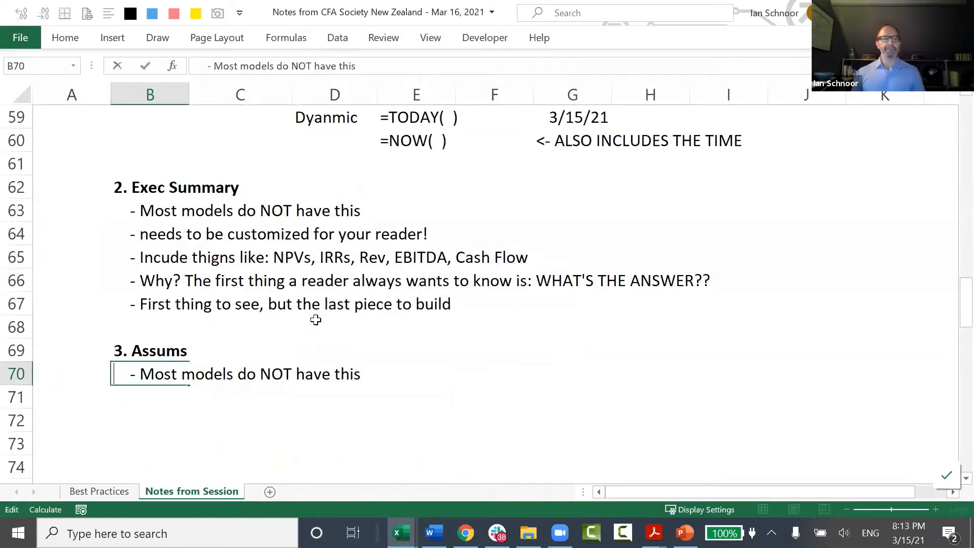
key(ctrl+shift+Right)
text(Many)
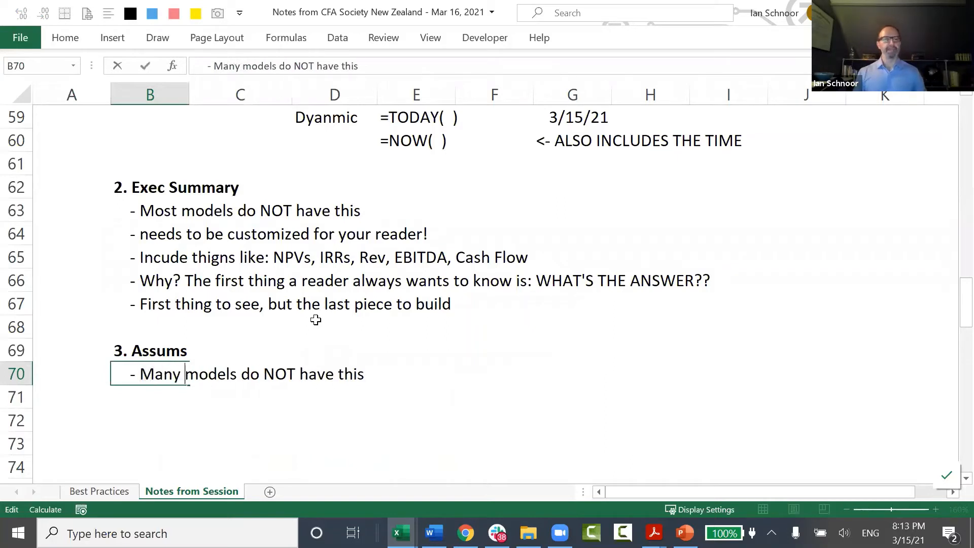
key(ctrl+Right)
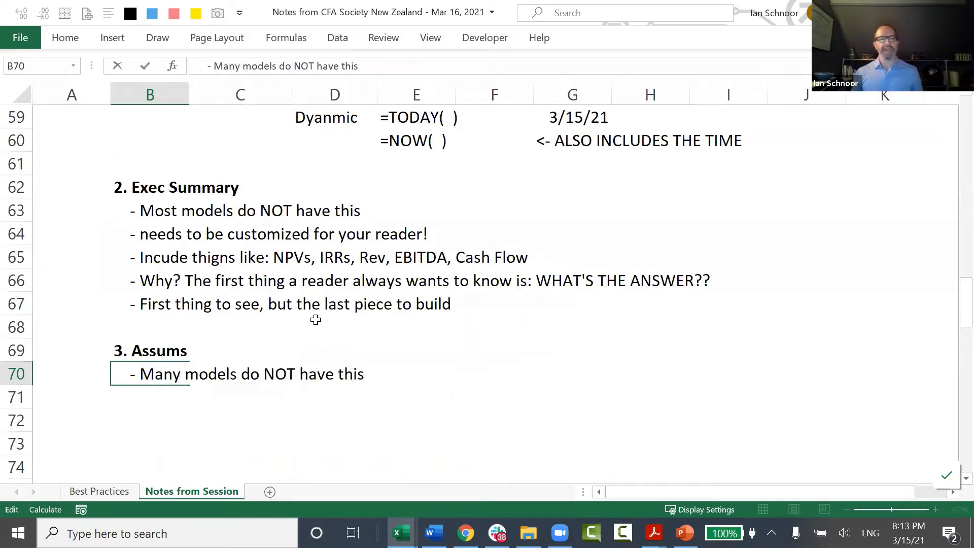
key(End)
key(Return)
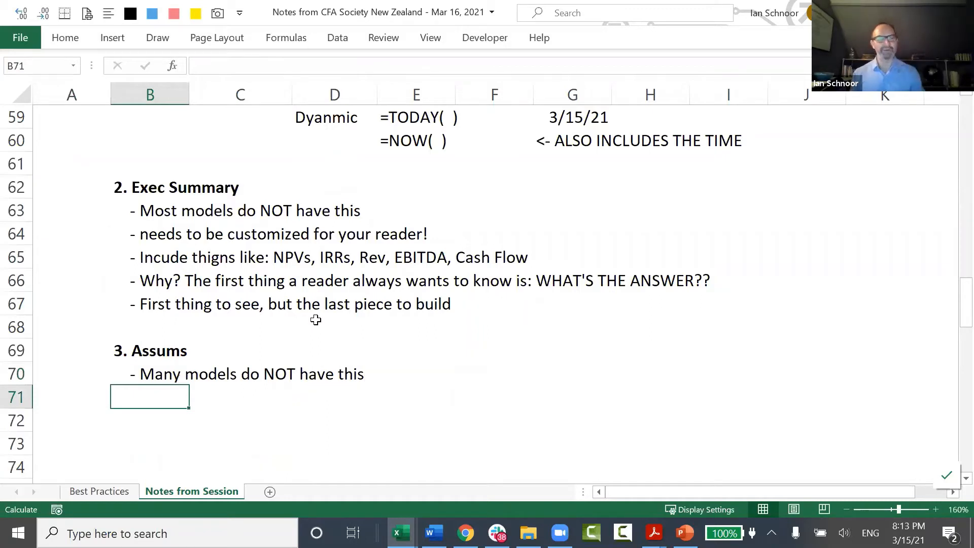
Step: Switch to the Henderson Model workbook and examine the base, best and worst case tables on its Summary sheet
key(ctrl+Tab)
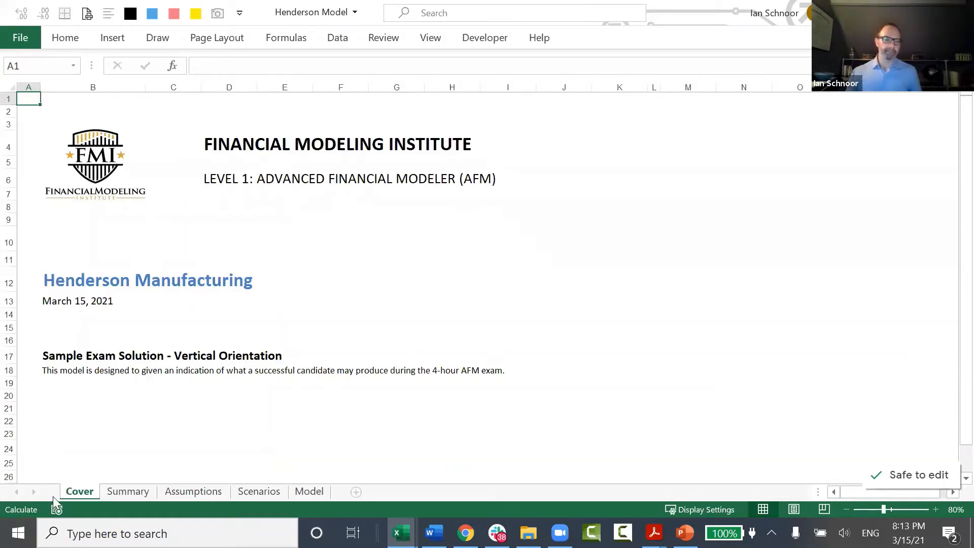
click(111, 493)
scroll(157, 325, down, 4)
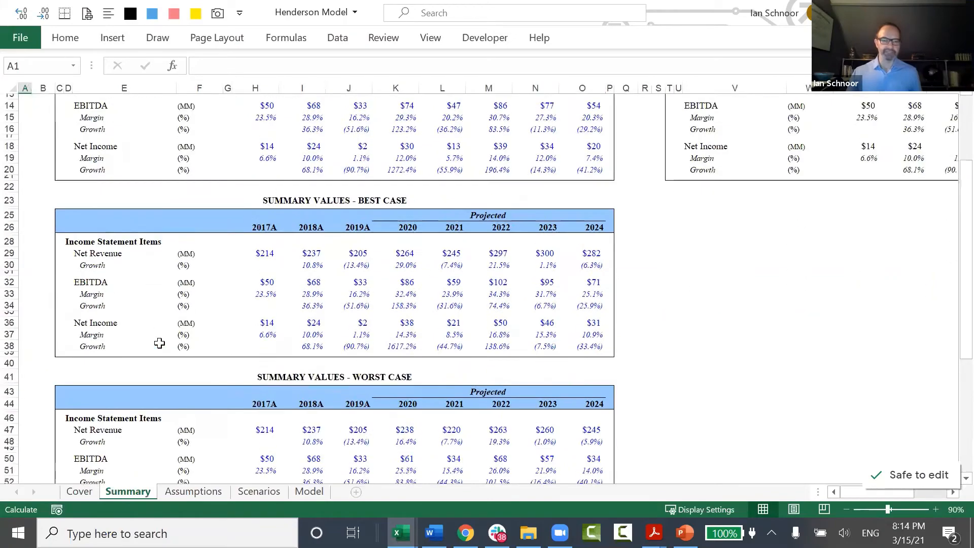
scroll(158, 343, up, 4)
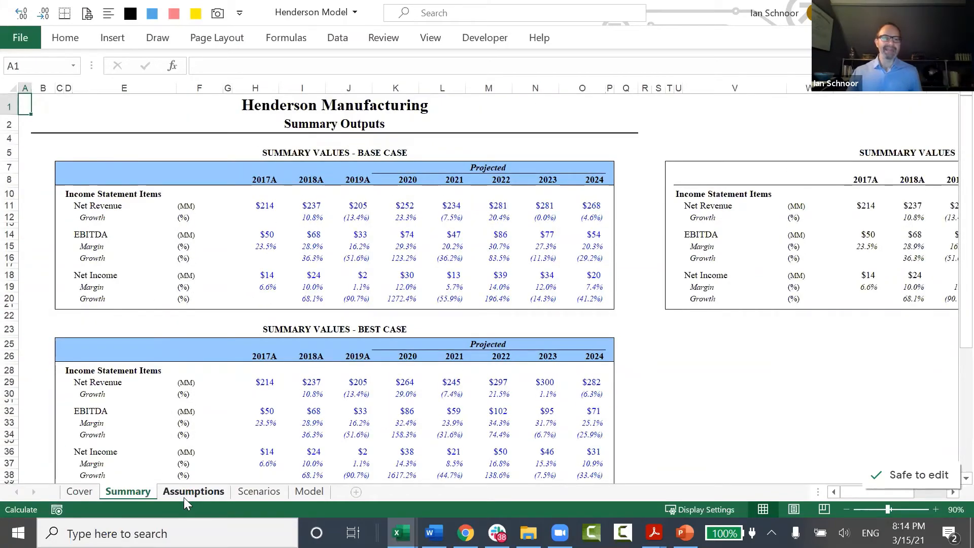
Step: Examine the input boxes on the Assumptions sheet, from General and Product Pricing through Depreciation and Other Assumptions
click(185, 490)
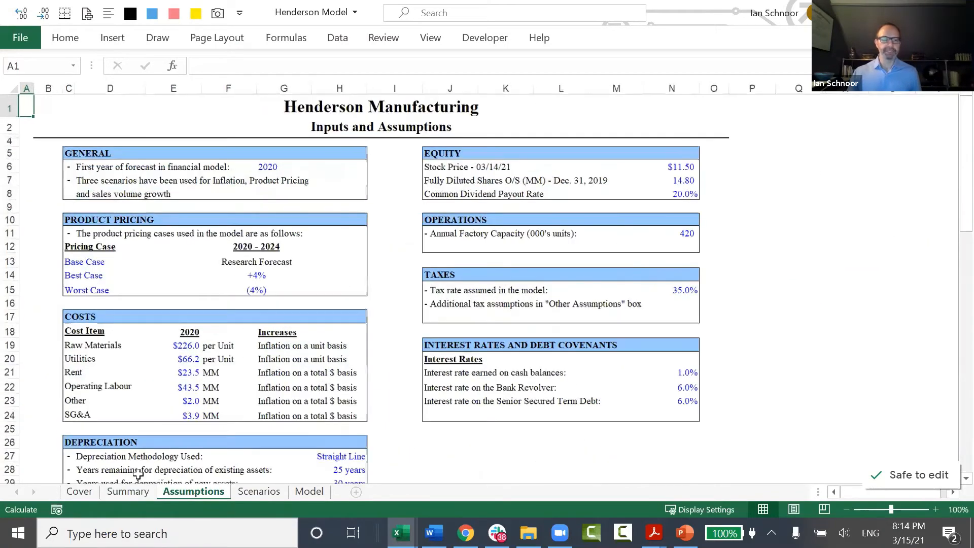
scroll(138, 473, up, 1)
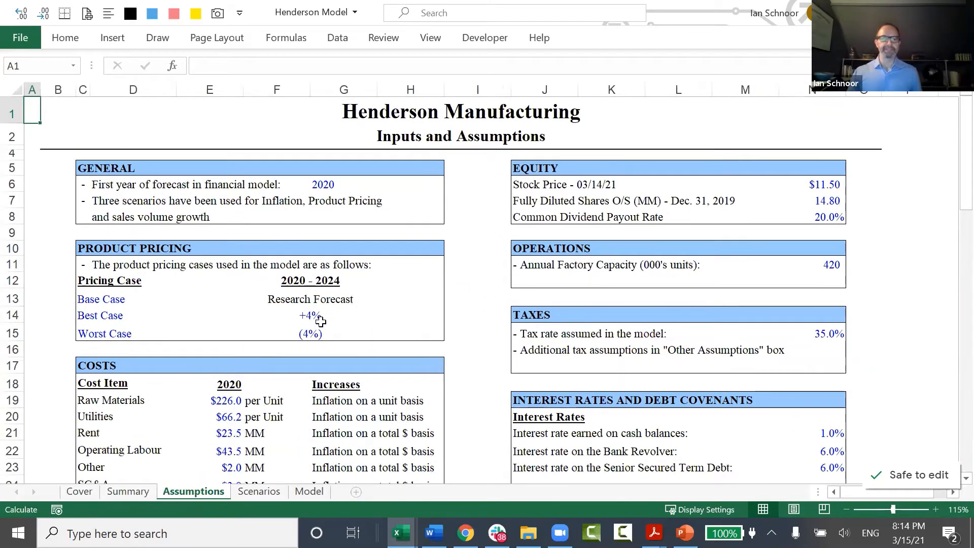
scroll(320, 322, down, 4)
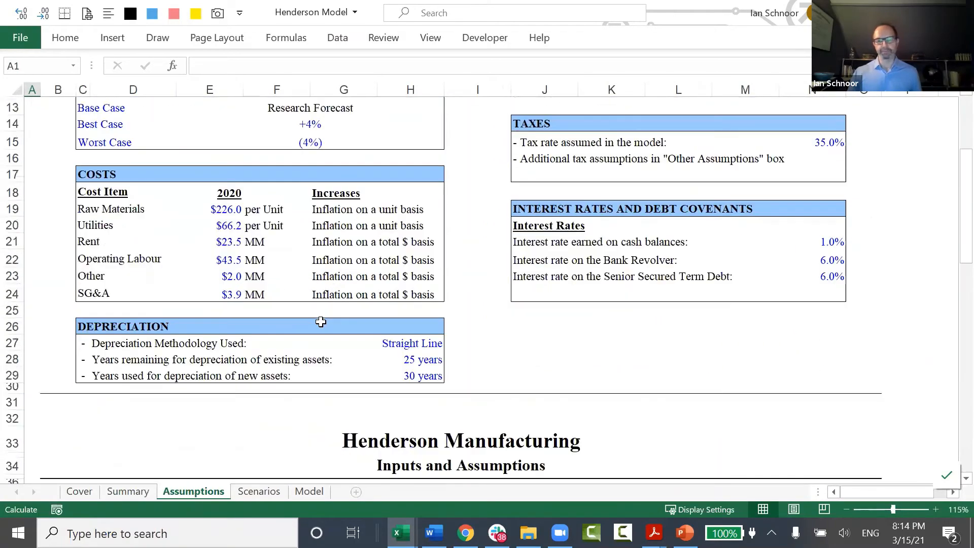
scroll(321, 322, up, 4)
scroll(325, 324, down, 8)
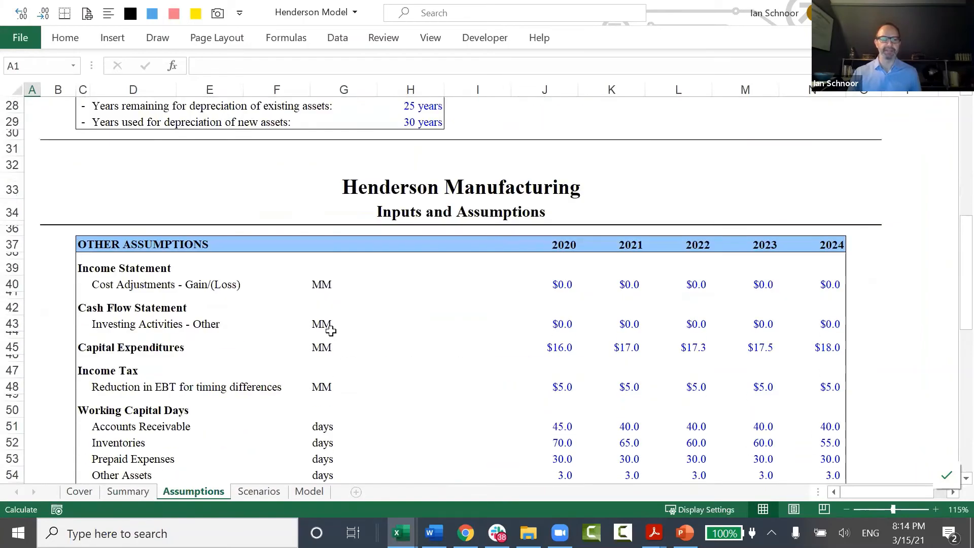
scroll(331, 331, down, 3)
scroll(331, 330, up, 8)
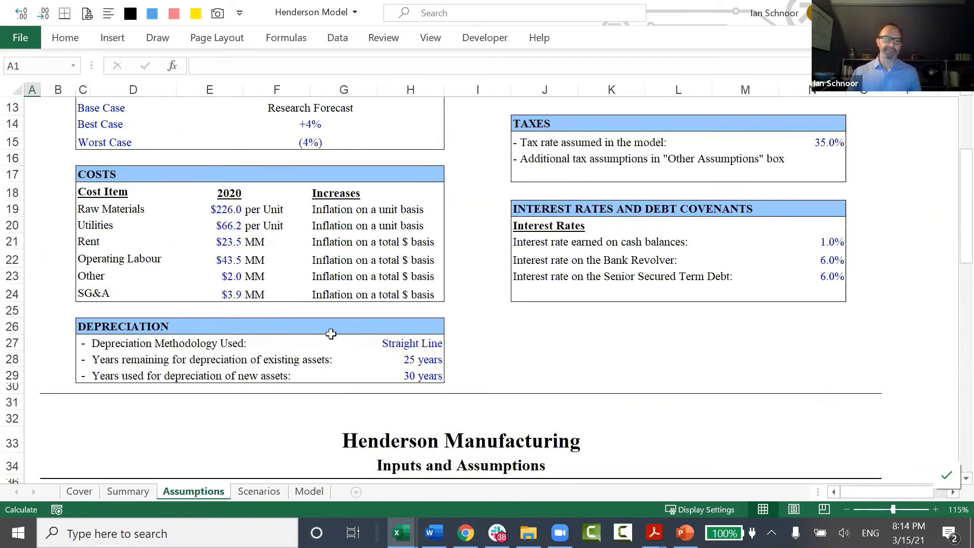
scroll(331, 333, up, 4)
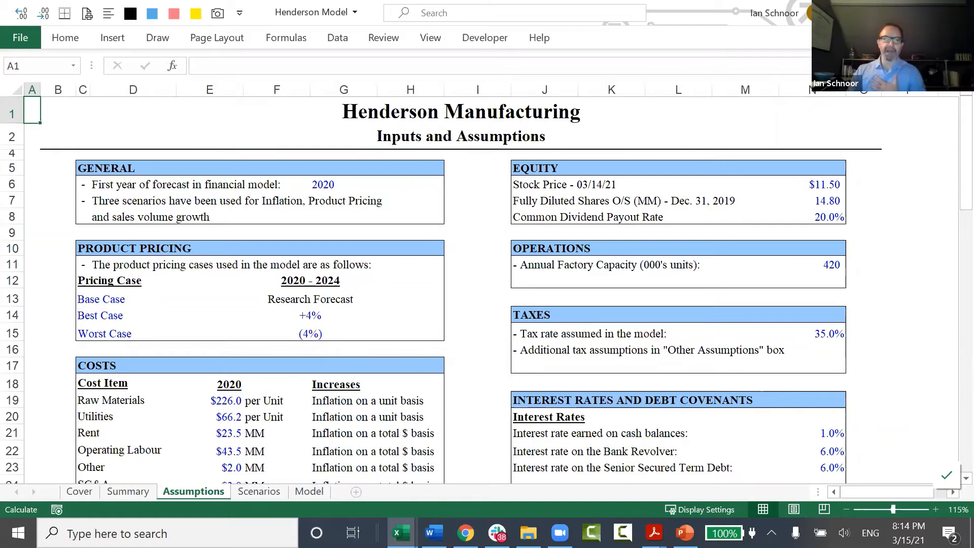
click(497, 333)
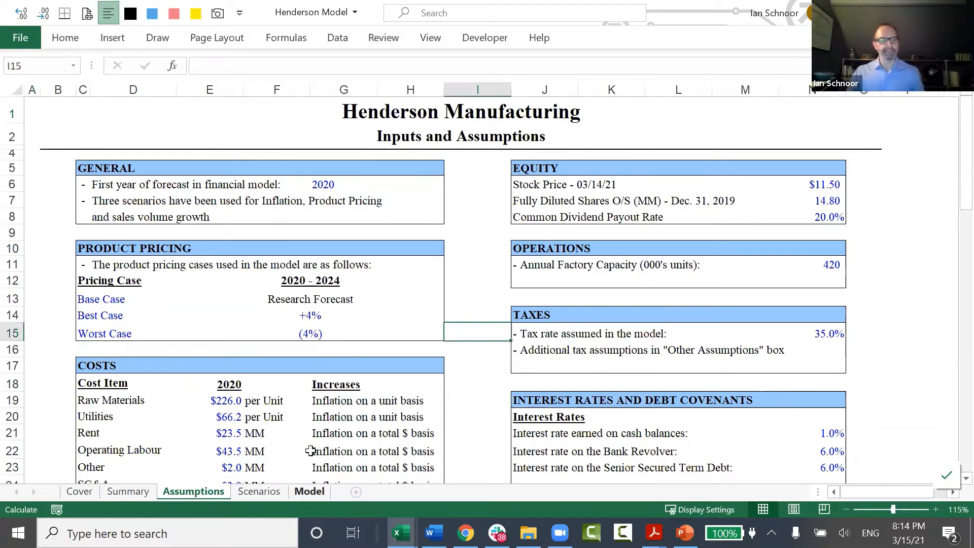
ctrl+scroll(311, 389, down, 1)
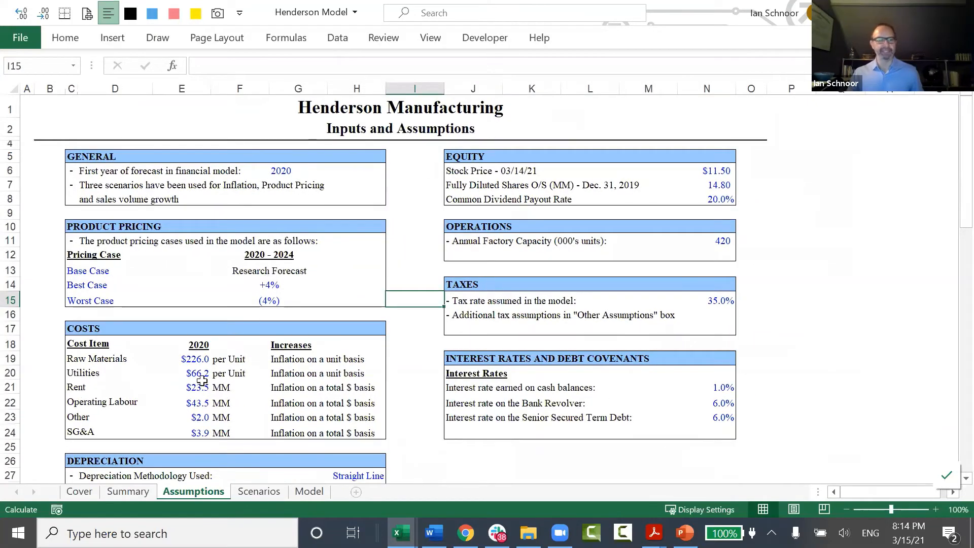
scroll(202, 381, down, 4)
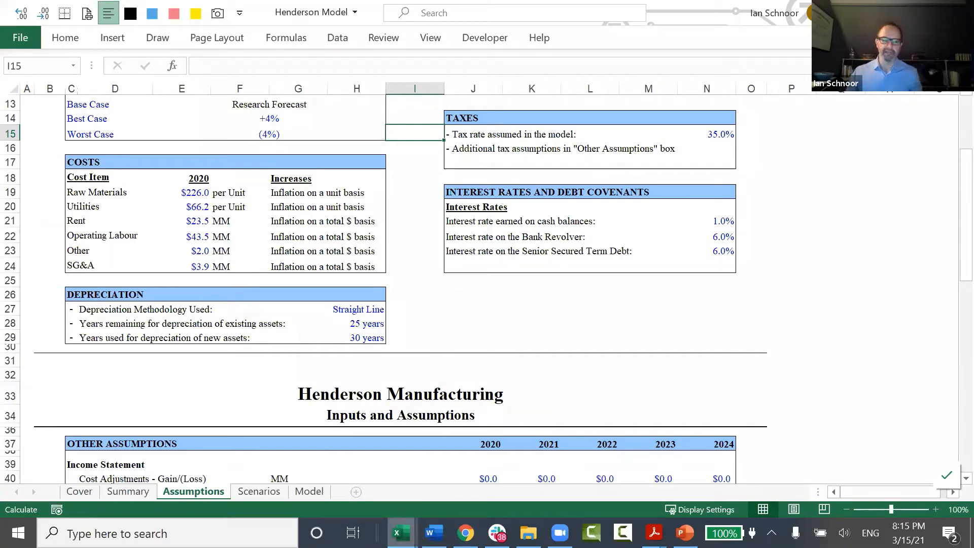
Step: Examine the Revenue Schedule, Costs of Production and Income Statement sections on the Model sheet
click(310, 491)
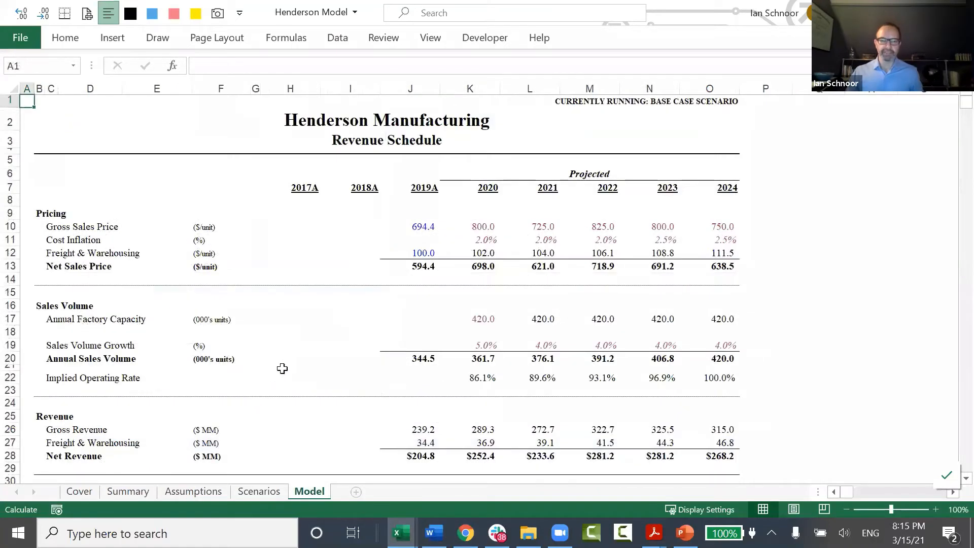
scroll(332, 344, down, 2)
scroll(332, 344, down, 1)
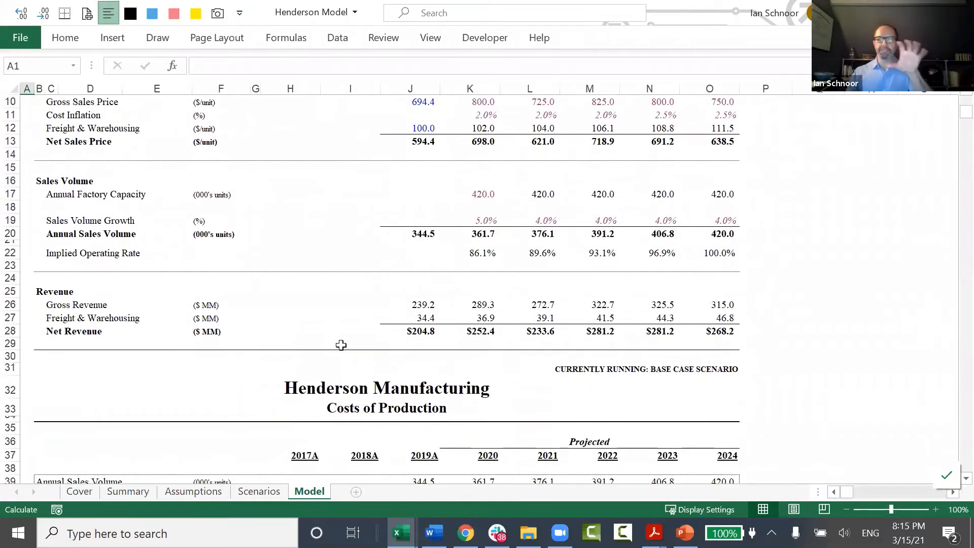
scroll(342, 346, down, 7)
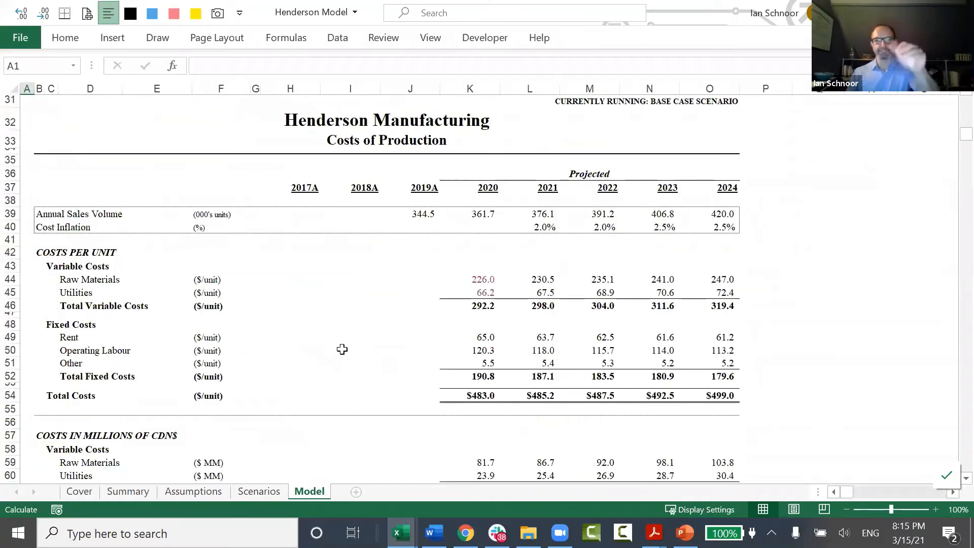
scroll(342, 349, down, 13)
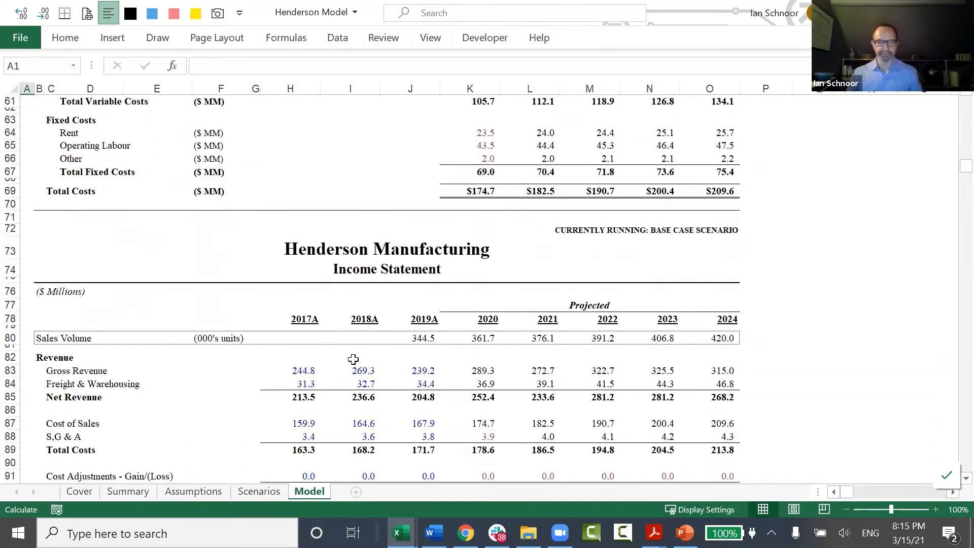
scroll(354, 360, down, 2)
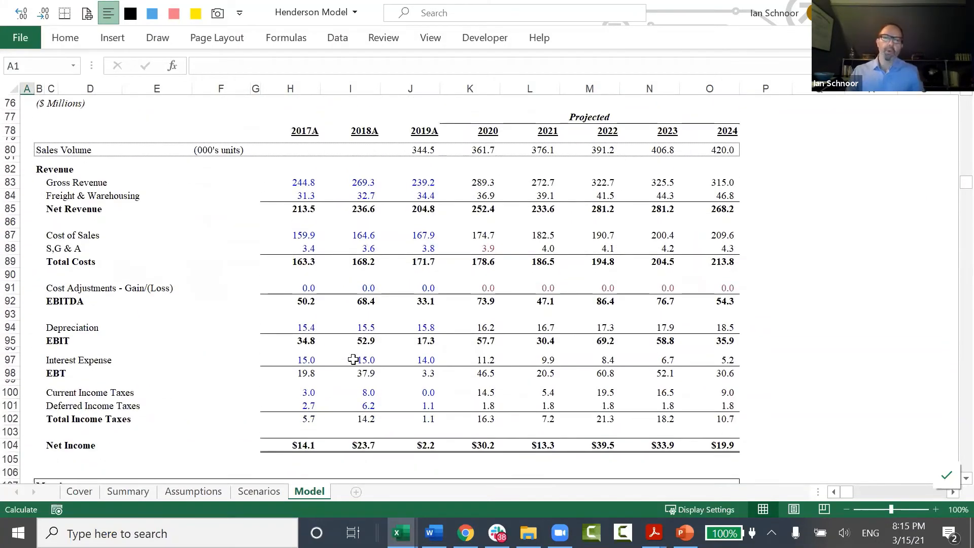
scroll(353, 360, down, 1)
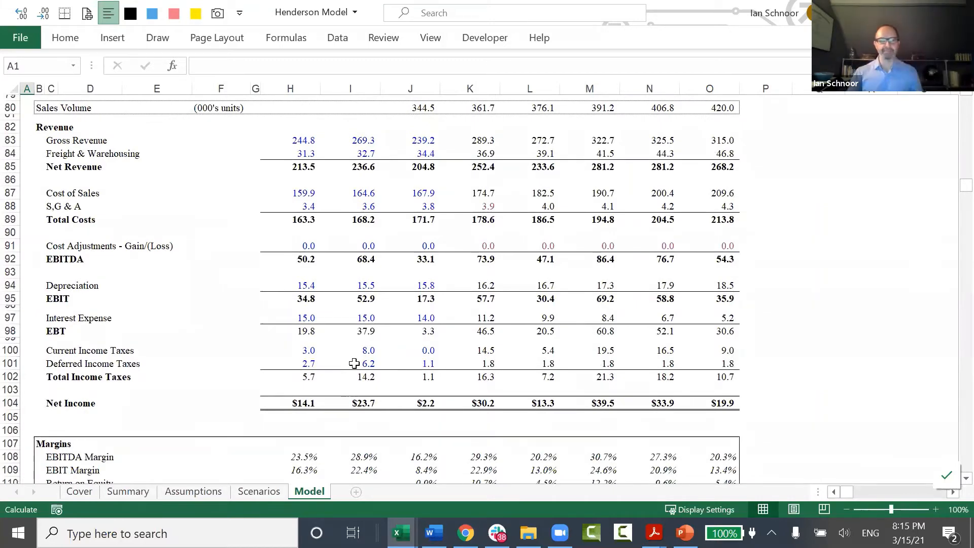
scroll(354, 363, up, 20)
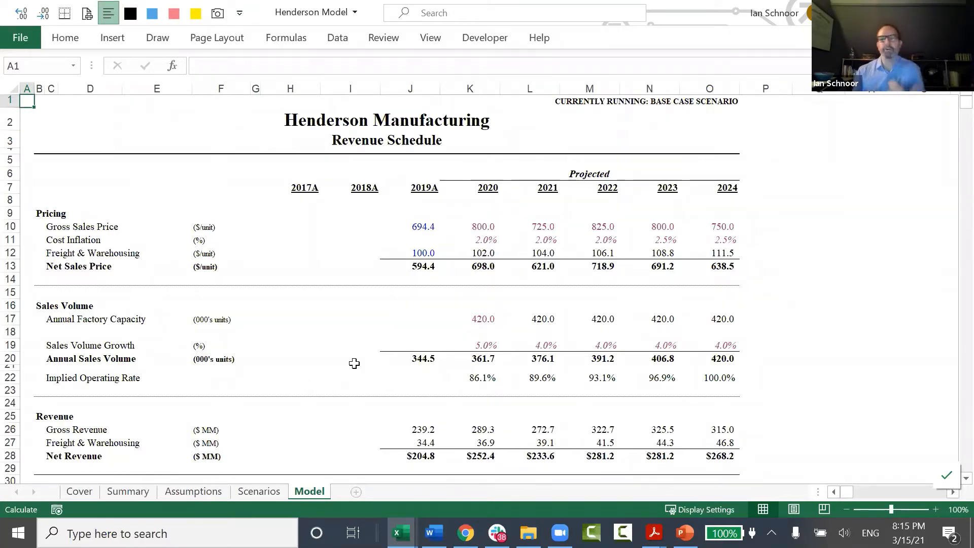
Step: Return to the session notes workbook and repeat the Assums bullet from B70 in B71
key(alt+Tab)
key(Down)
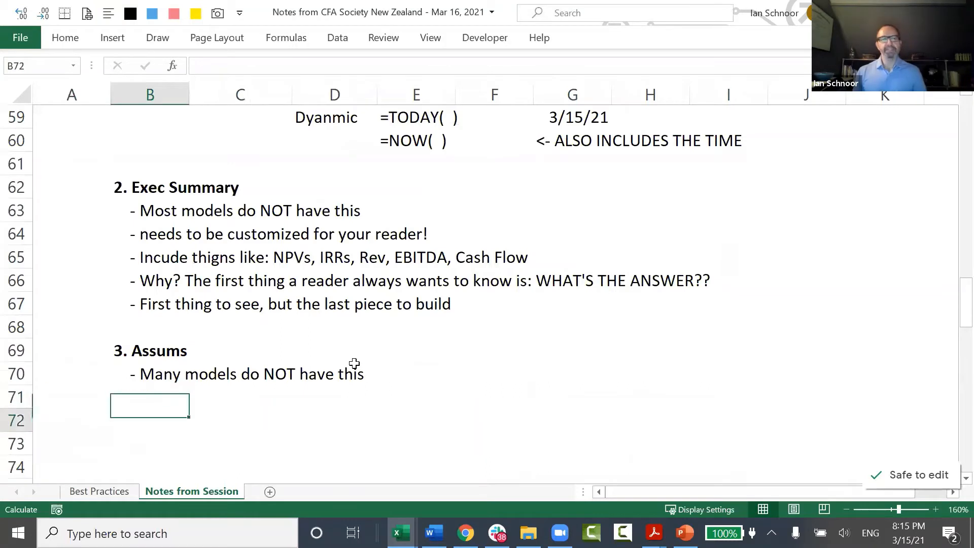
scroll(354, 363, down, 1)
key(Up)
key(ctrl+apostrophe)
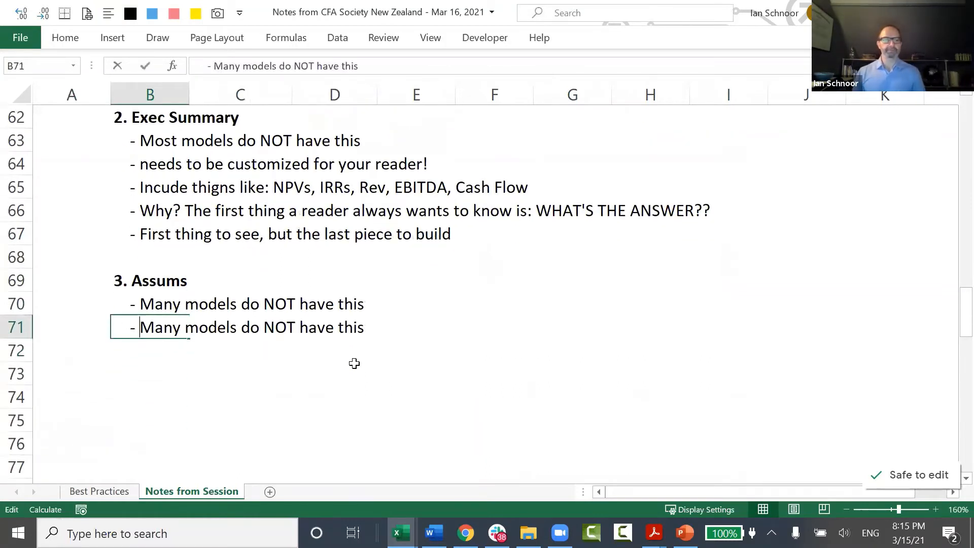
Step: Replace the B71 bullet text with "Important to have up front because after you show your boss the exec summ,"
key(ctrl+shift+Left)
key(ctrl+shift+Left)
key(ctrl+shift+Left)
key(ctrl+shift+Left)
key(ctrl+shift+Left)
key(ctrl+shift+Left)
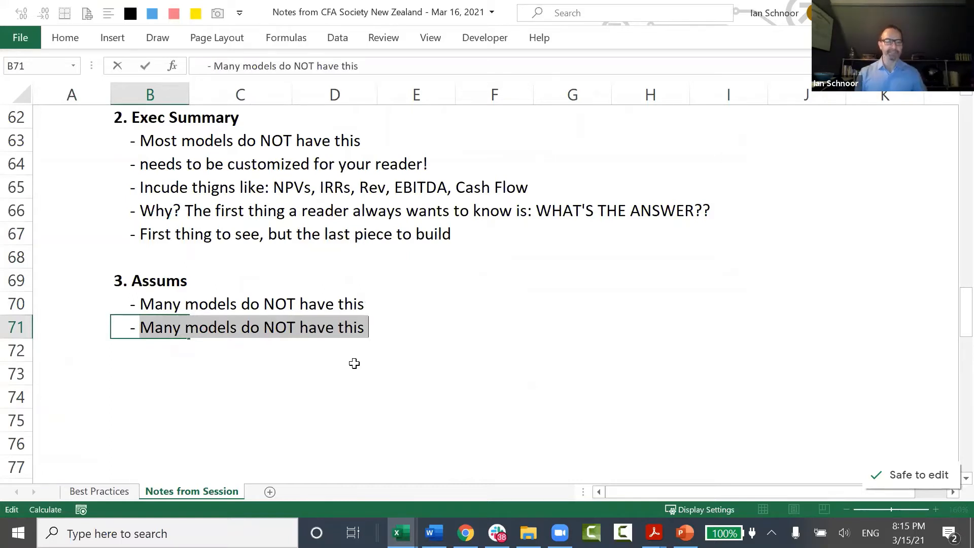
text(Impot)
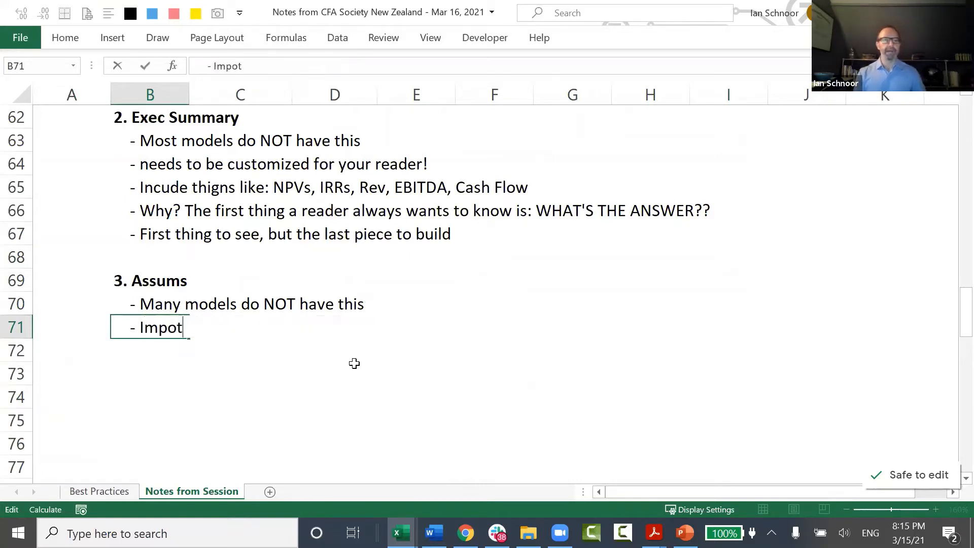
key(BackSpace)
text(rtant to have ujp fr)
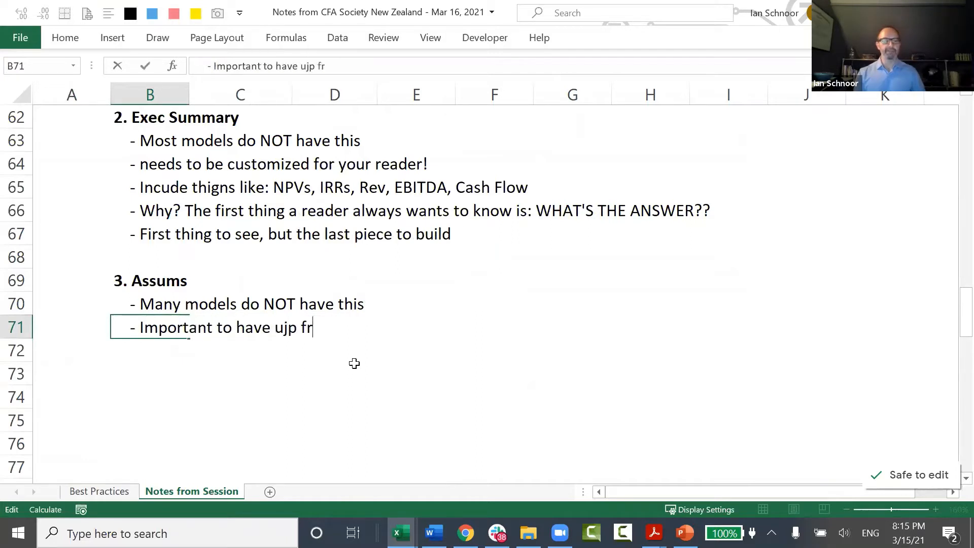
key(BackSpace)
key(BackSpace)
key(BackSpace)
key(BackSpace)
key(BackSpace)
text(p front be)
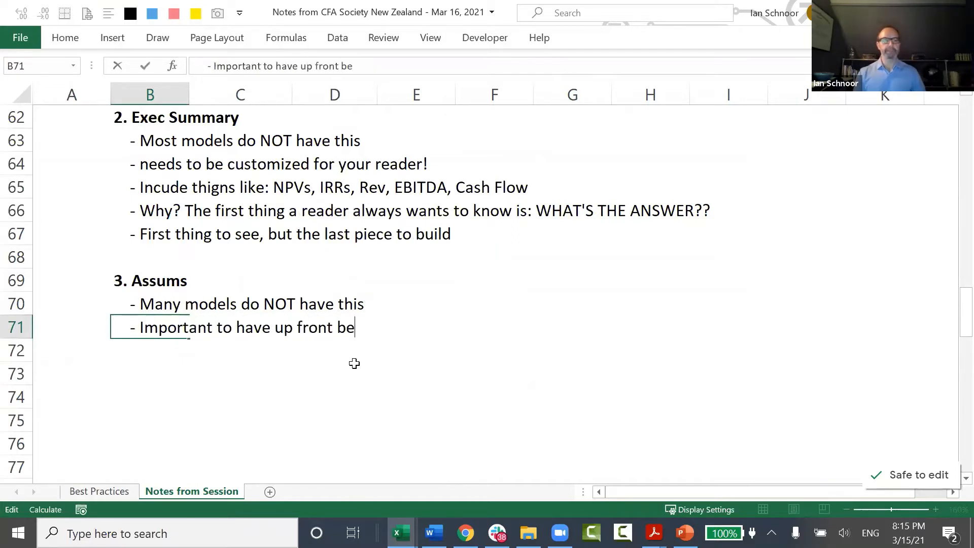
text(cause asfte)
key(BackSpace)
key(BackSpace)
key(BackSpace)
key(BackSpace)
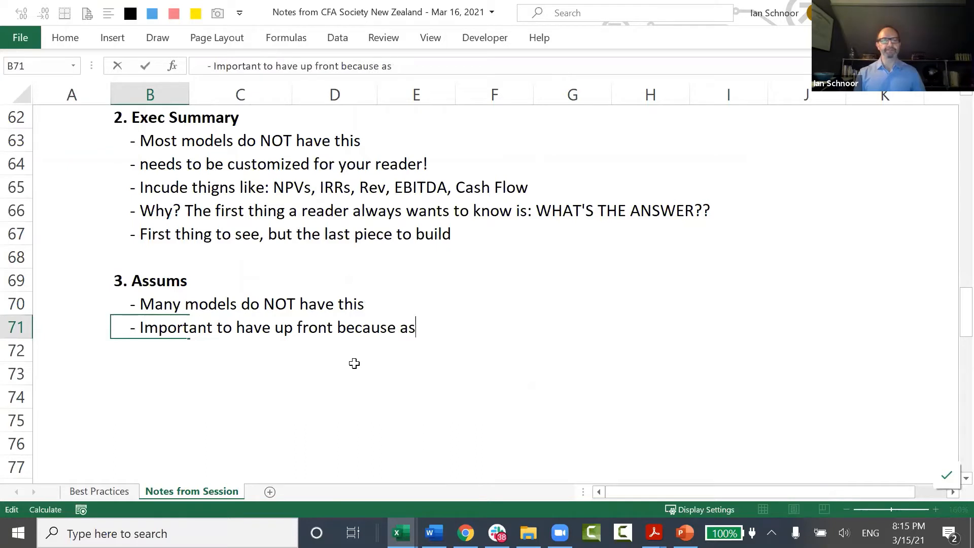
text(fter you show you)
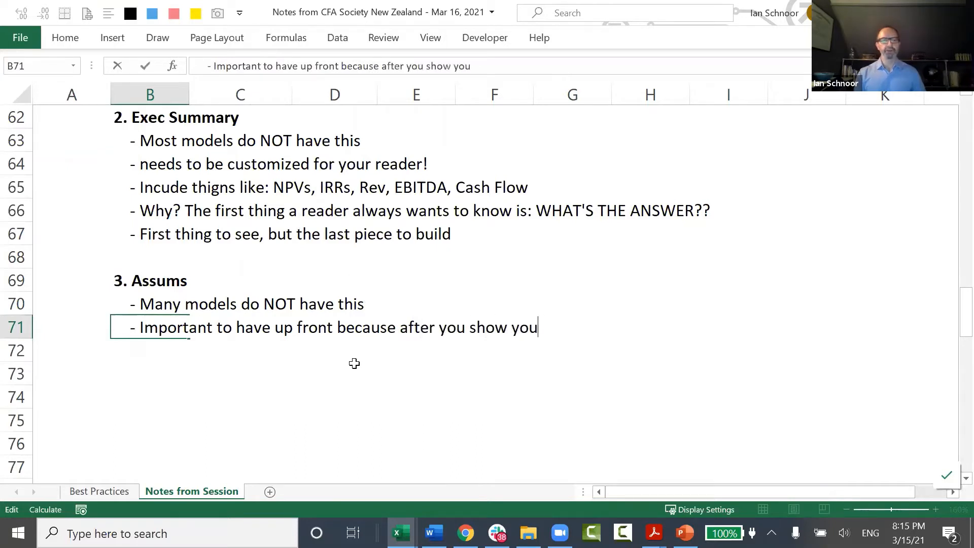
text(r boss the e)
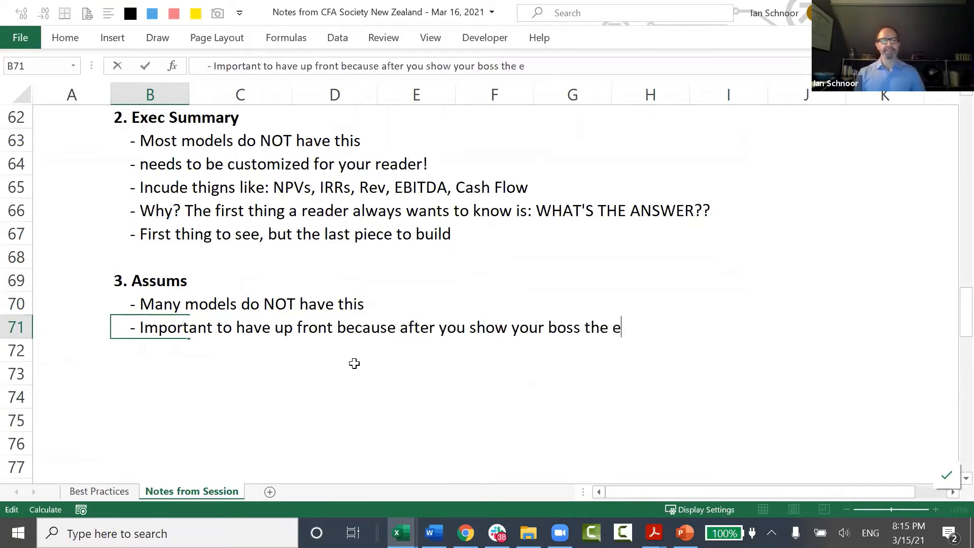
text(xec summ,)
key(Return)
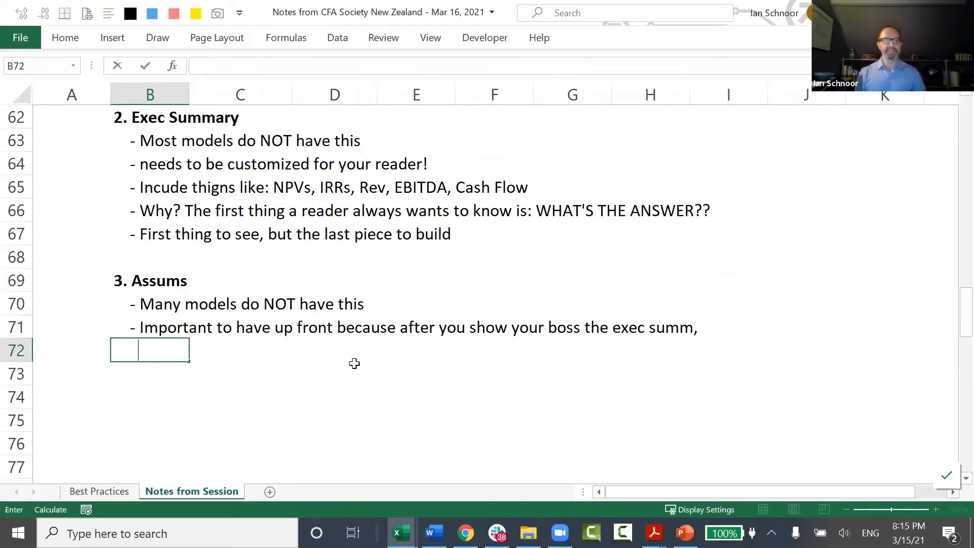
Step: Continue the bullet in B72 with the indented text "the next thing they want to know is: HOW DID YOU GET THERE??"
text(the next thing thy)
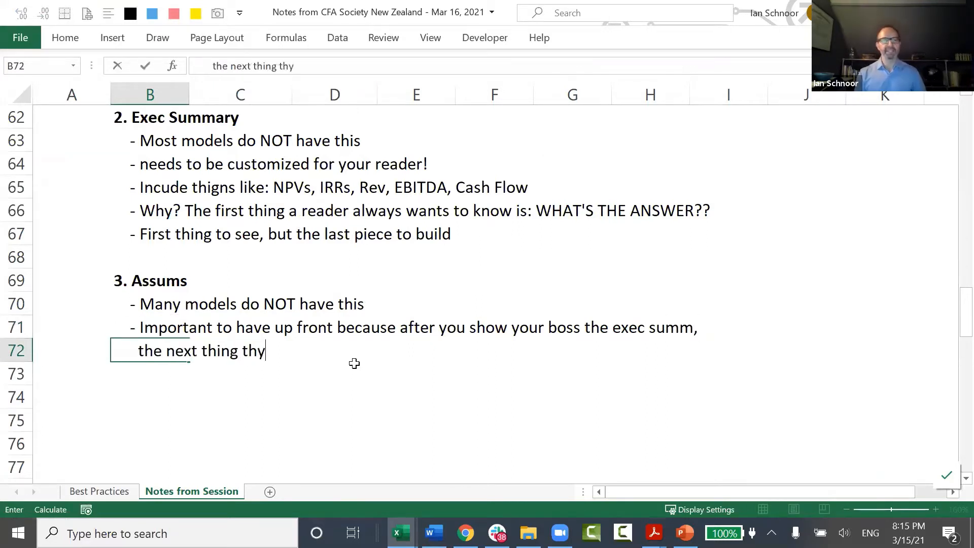
key(BackSpace)
text(ey want to know )
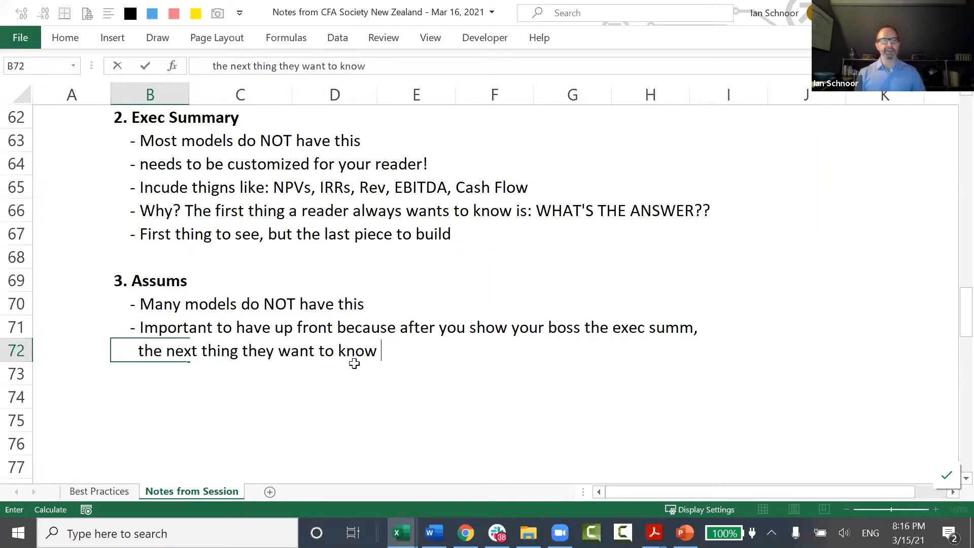
text(is:  HOW DID)
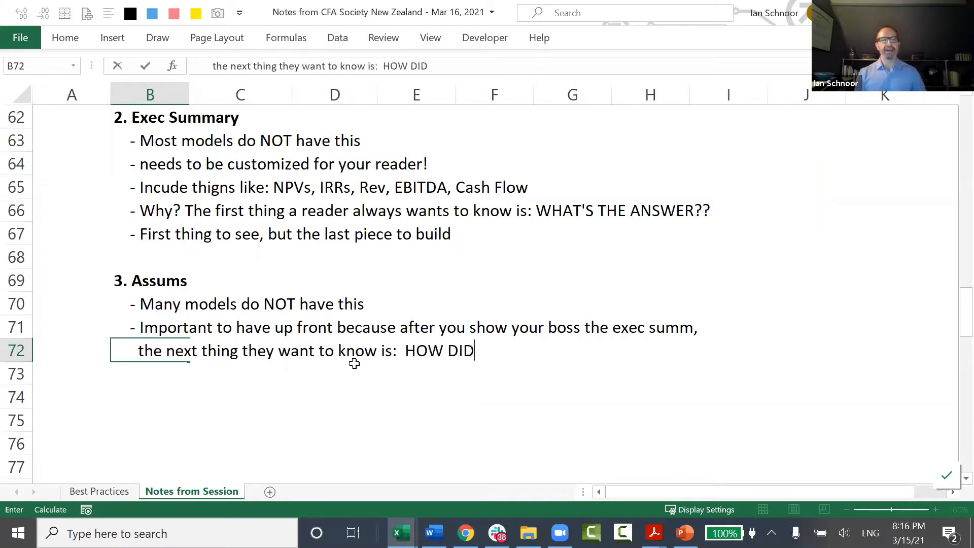
text( YOU GET THERE)
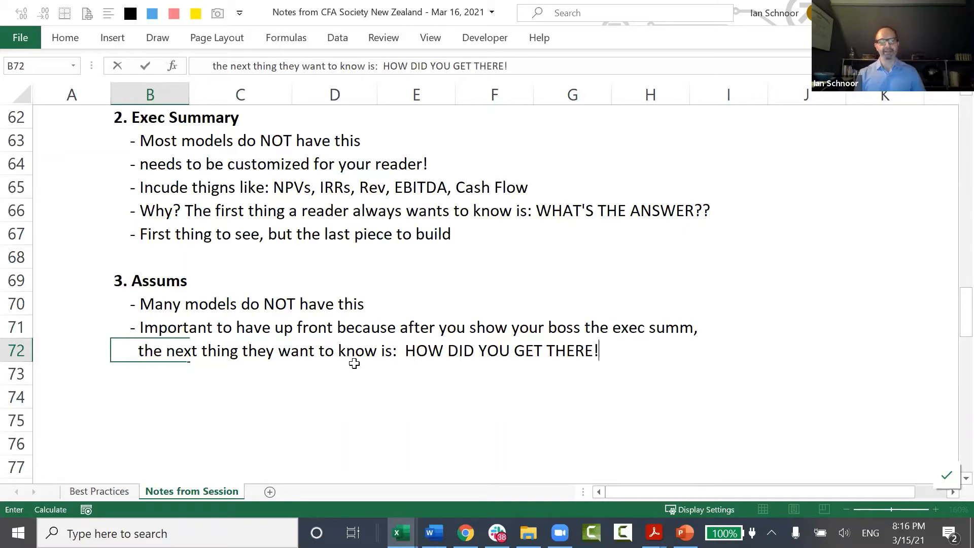
text(??)
key(Return)
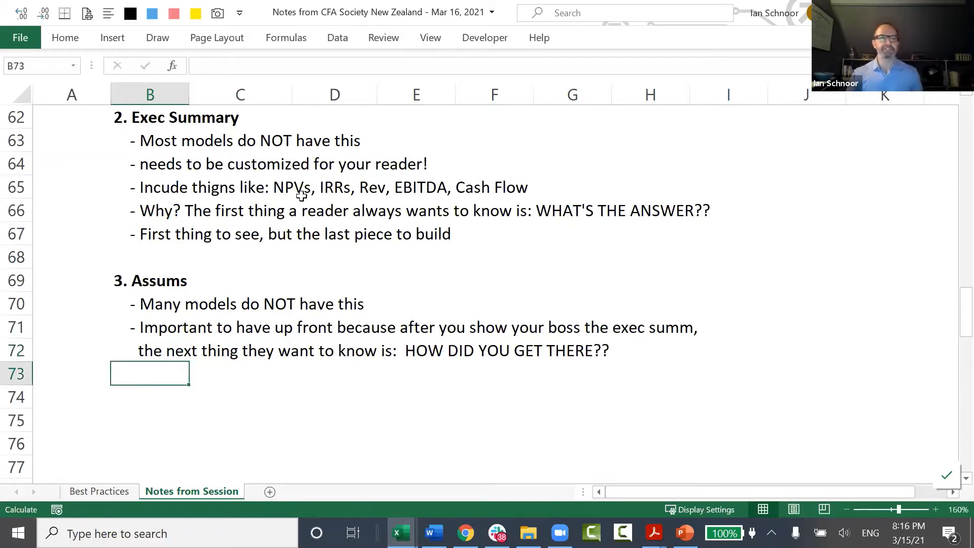
drag(220, 205, 723, 212)
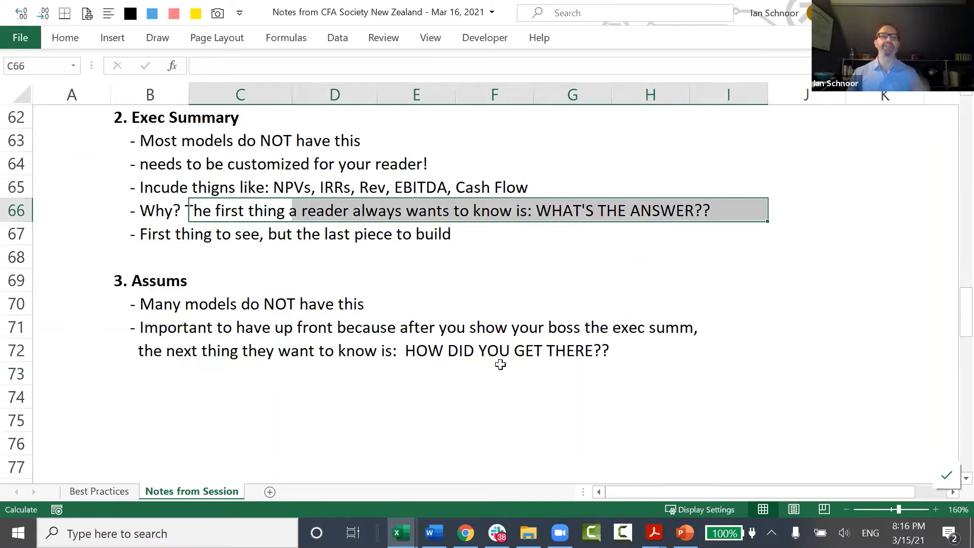
click(166, 395)
scroll(166, 395, down, 1)
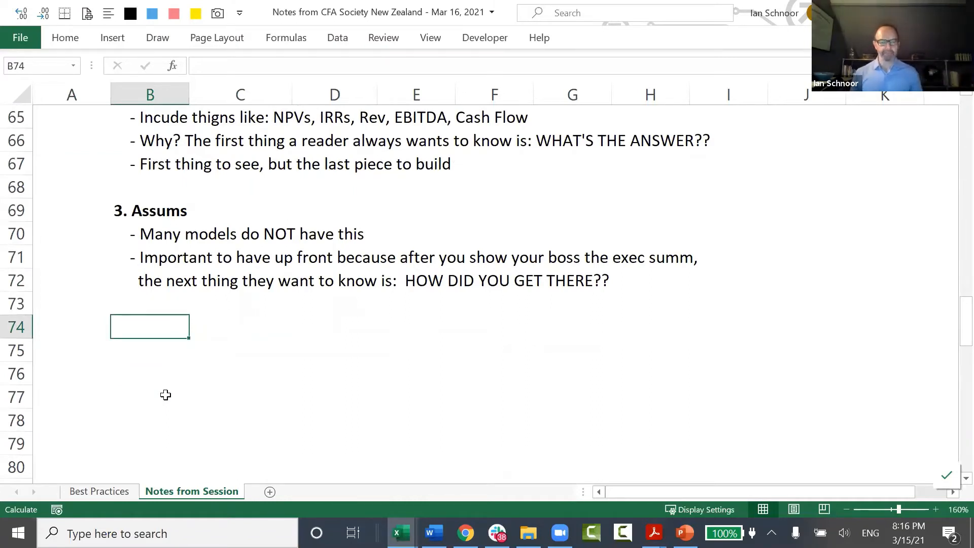
key(Up)
key(Up)
key(Up)
key(Down)
key(Down)
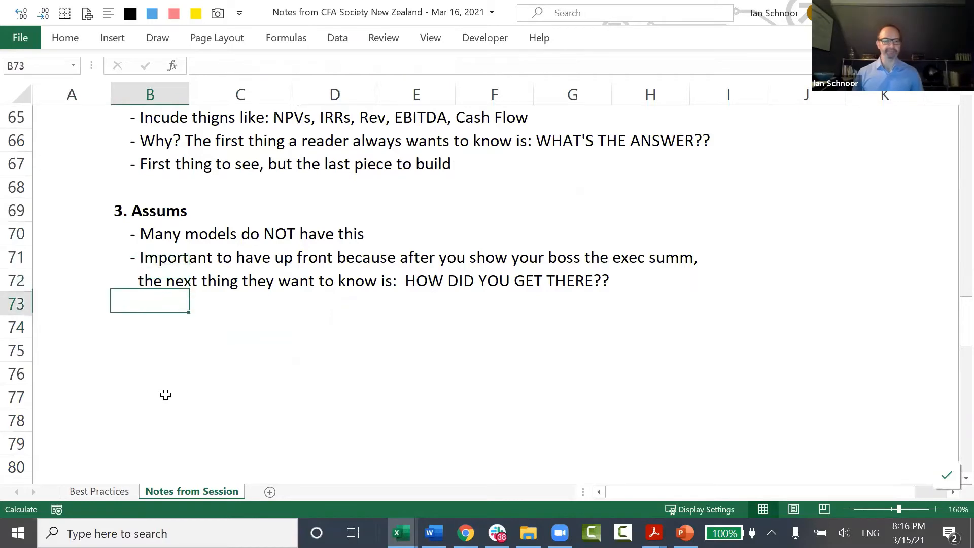
Step: Copy the whole row 70 with the first Assums bullet into row 73
key(Up)
key(Up)
key(Up)
key(Left)
key(shift+space)
key(ctrl+c)
key(ctrl+Down)
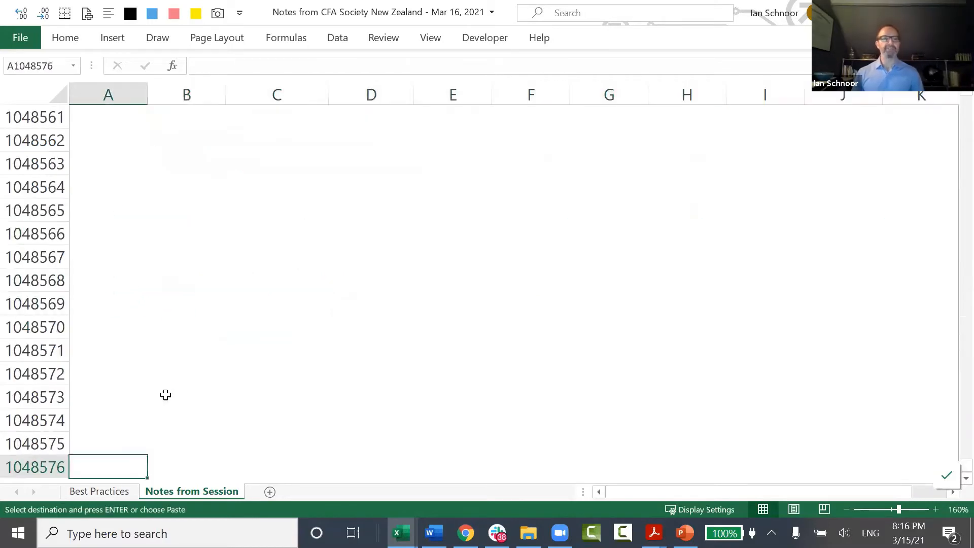
key(ctrl+Up)
key(Page_Down)
key(Page_Down)
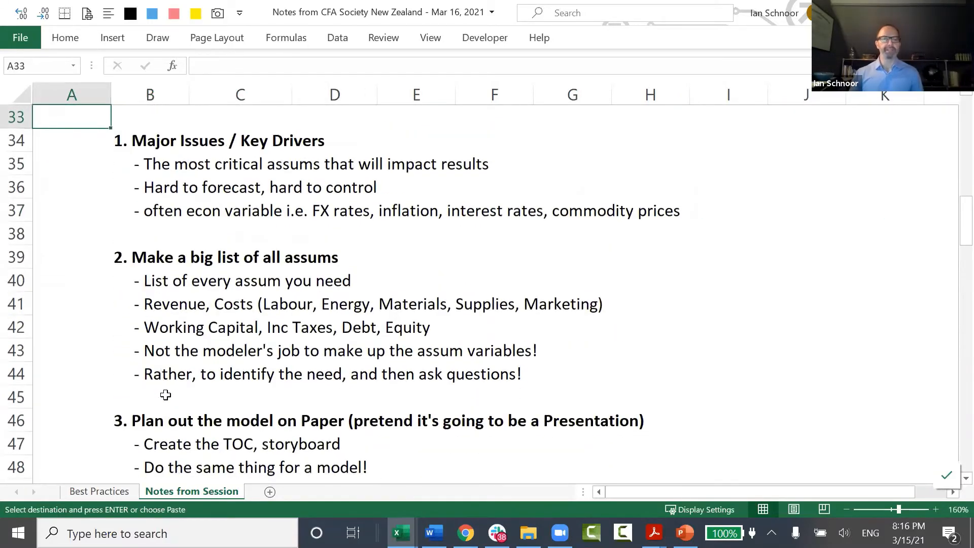
scroll(165, 395, down, 10)
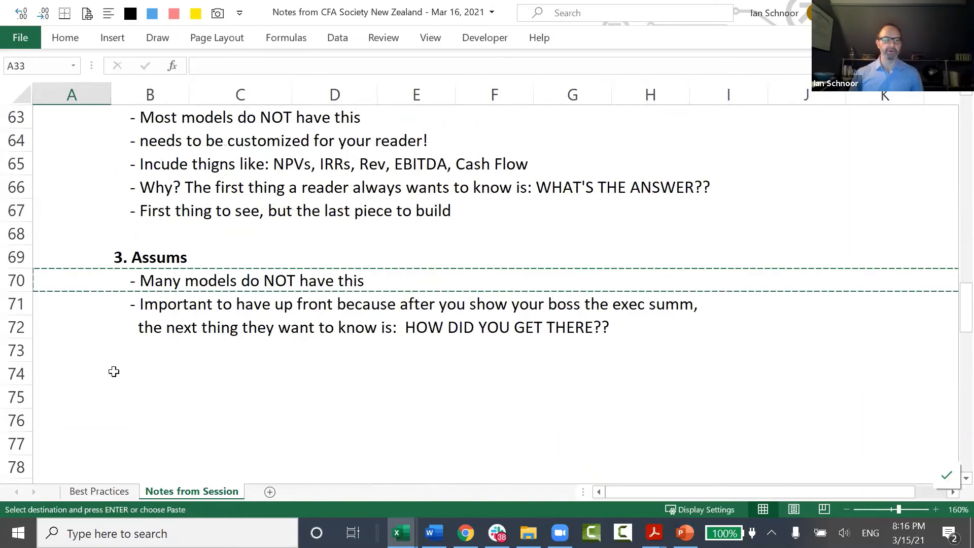
click(98, 350)
key(Return)
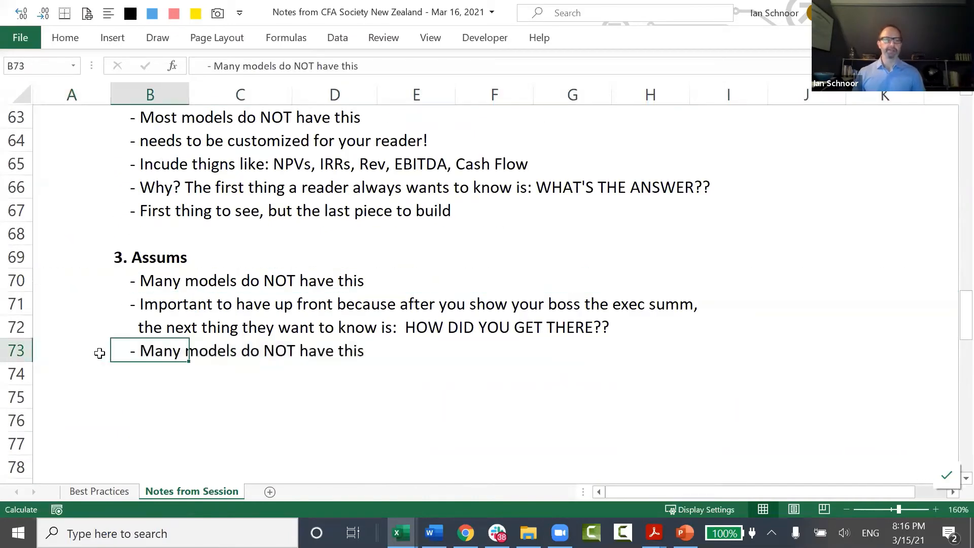
Step: Replace the text after the dash in B73 with "Common standard"
key(F2)
key(Home)
key(ctrl+Right)
key(ctrl+Right)
key(shift+End)
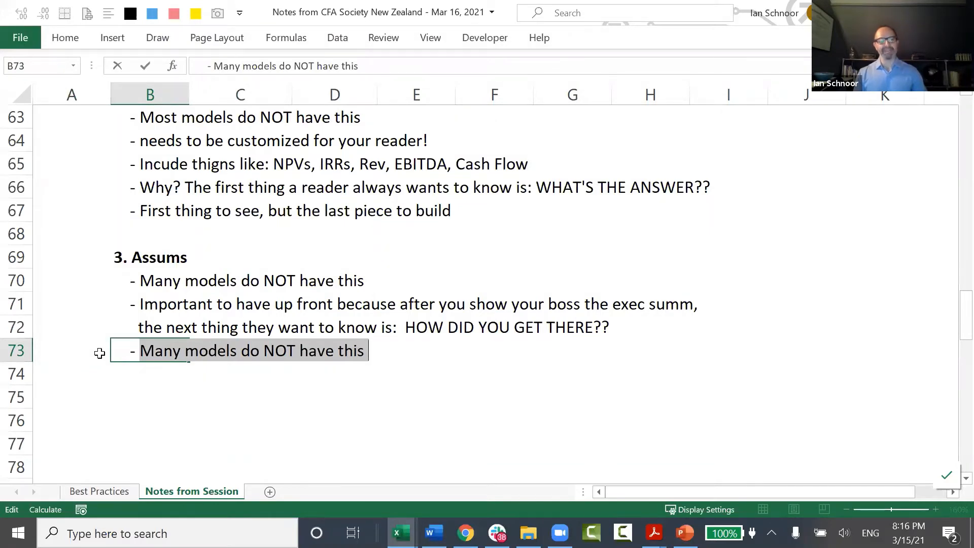
text(cOM)
key(BackSpace)
key(BackSpace)
key(BackSpace)
text(c)
key(BackSpace)
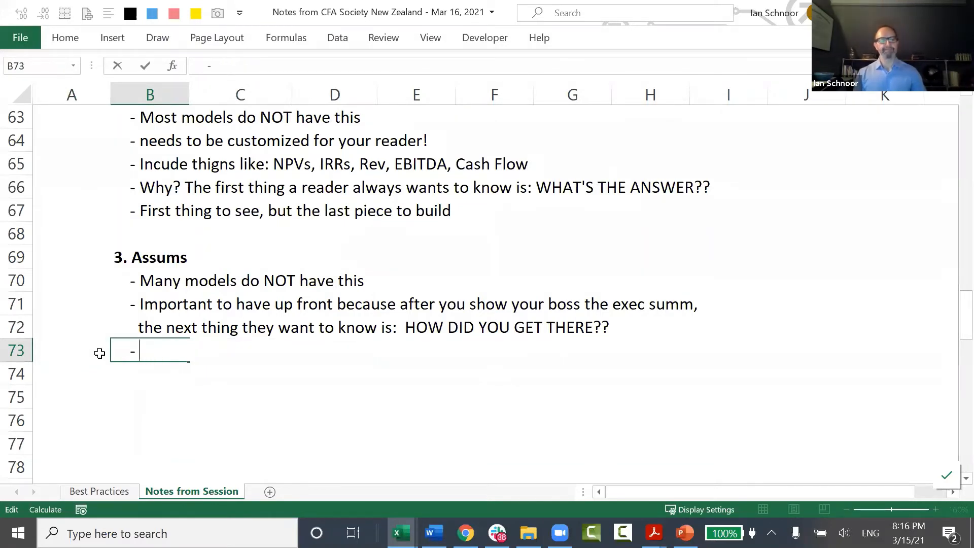
text(Comm)
key(BackSpace)
key(BackSpace)
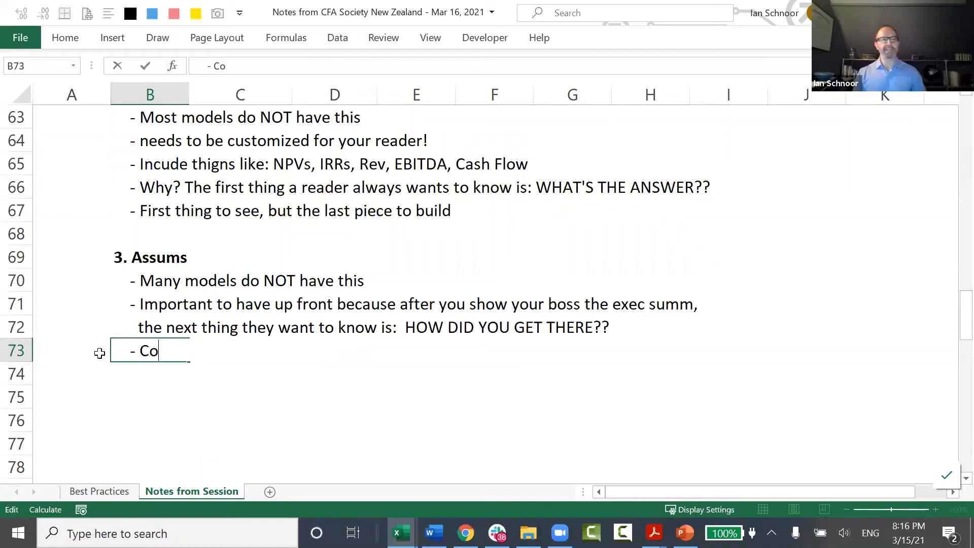
key(BackSpace)
text(omon)
key(BackSpace)
key(BackSpace)
text(mon)
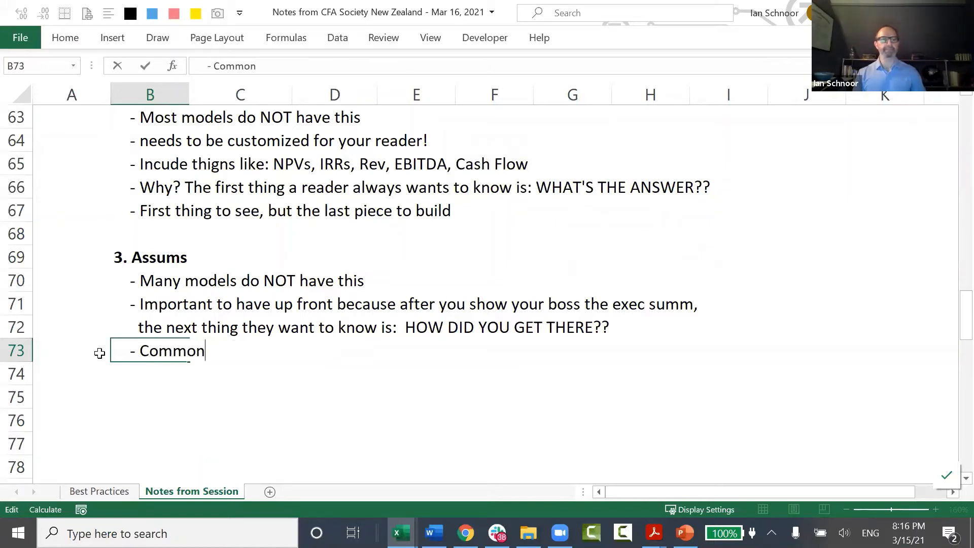
text( standard ot e)
key(BackSpace)
key(BackSpace)
key(BackSpace)
key(BackSpace)
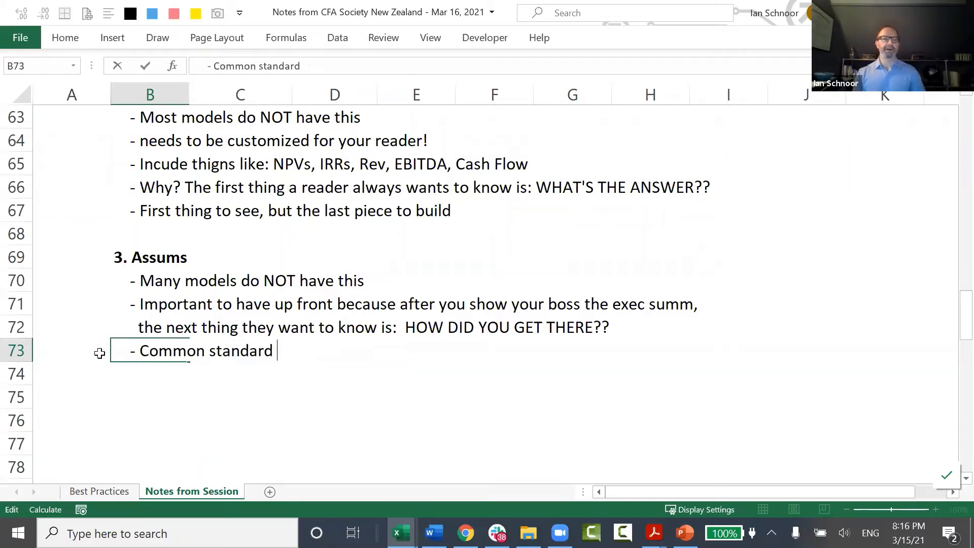
Step: Complete the B73 bullet so it reads "Common standard is to have inputs blue:"
text(is tohave inpyuts)
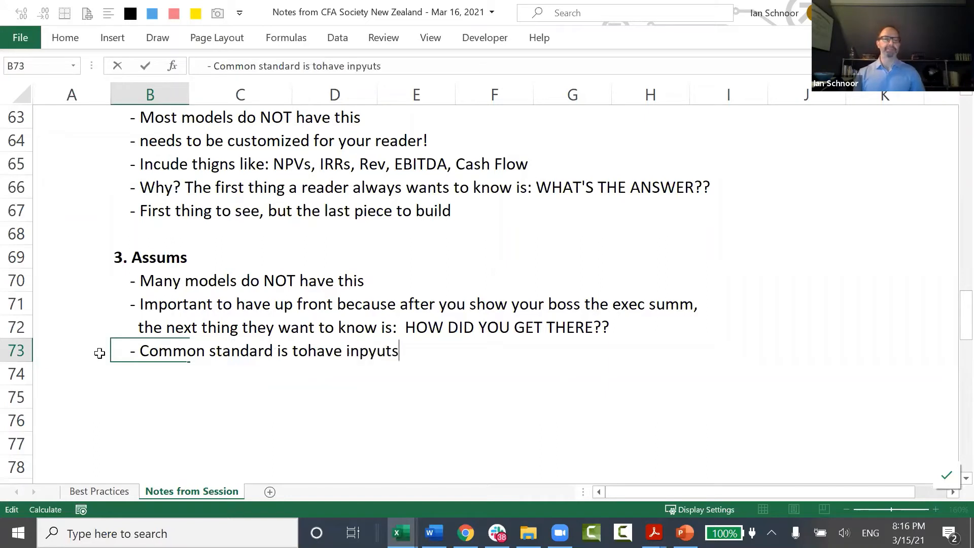
key(BackSpace)
key(BackSpace)
key(BackSpace)
key(BackSpace)
text(uts)
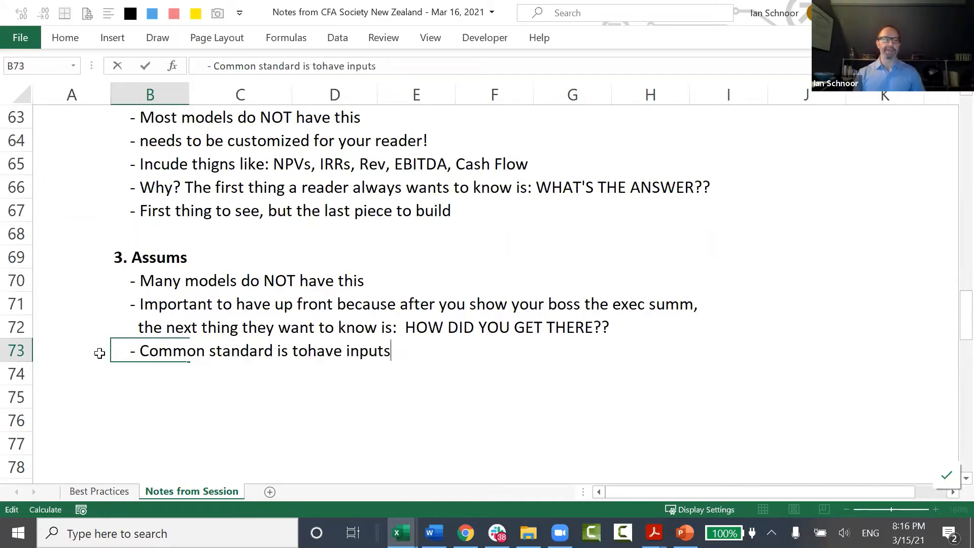
text( blue\:)
key(Return)
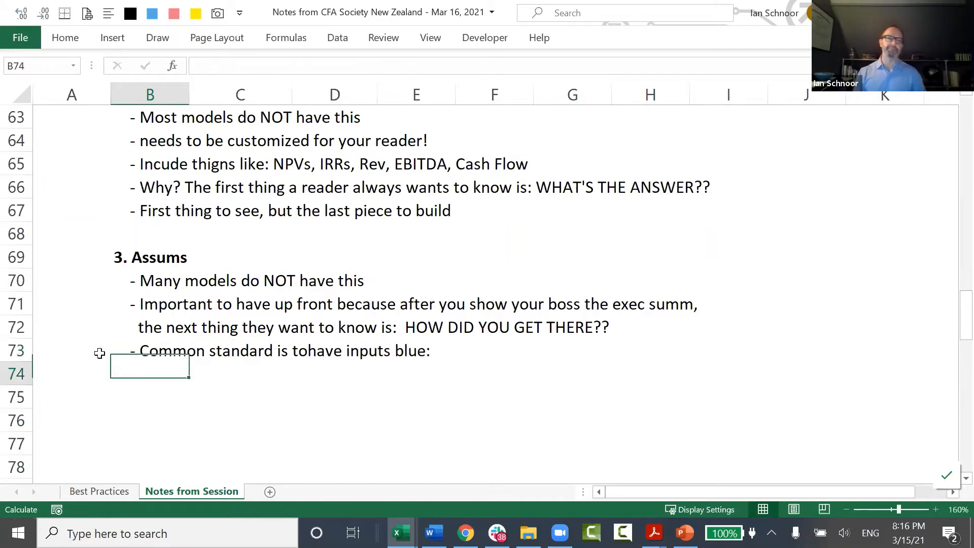
key(Up)
key(F2)
key(Left)
key(Right)
key(Right)
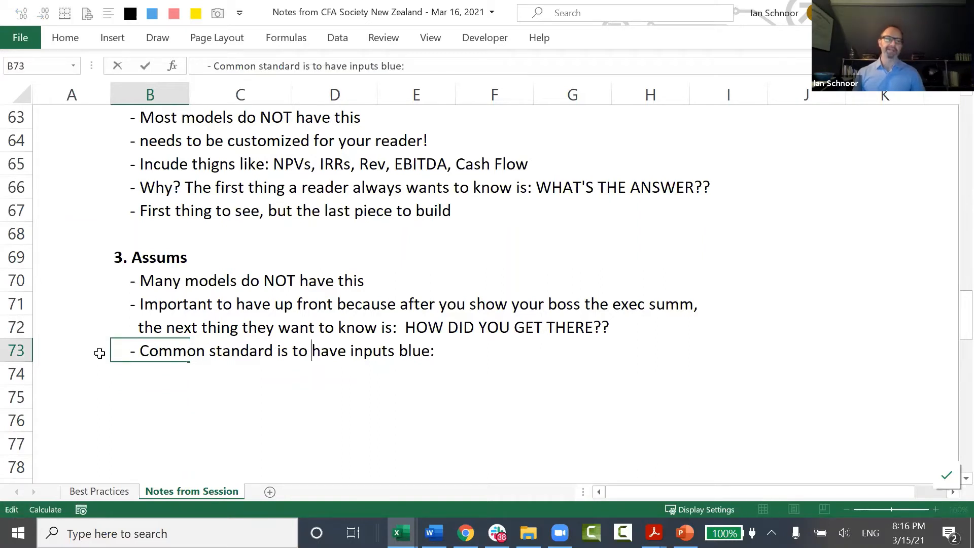
key(Return)
Step: Enter the example label "Inputs: Blue" in C74, indented beneath the color standard bullet
key(Right)
key(Right)
key(Left)
text(Input)
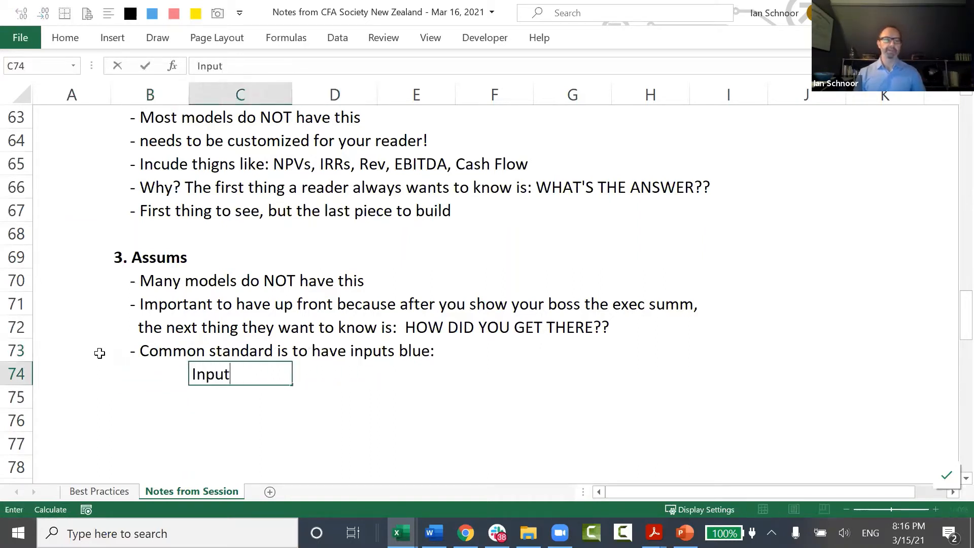
text(s: Blue)
key(Return)
Step: Repeat the C74 label in C75 and replace its text with "Calc: Black"
key(ctrl+d)
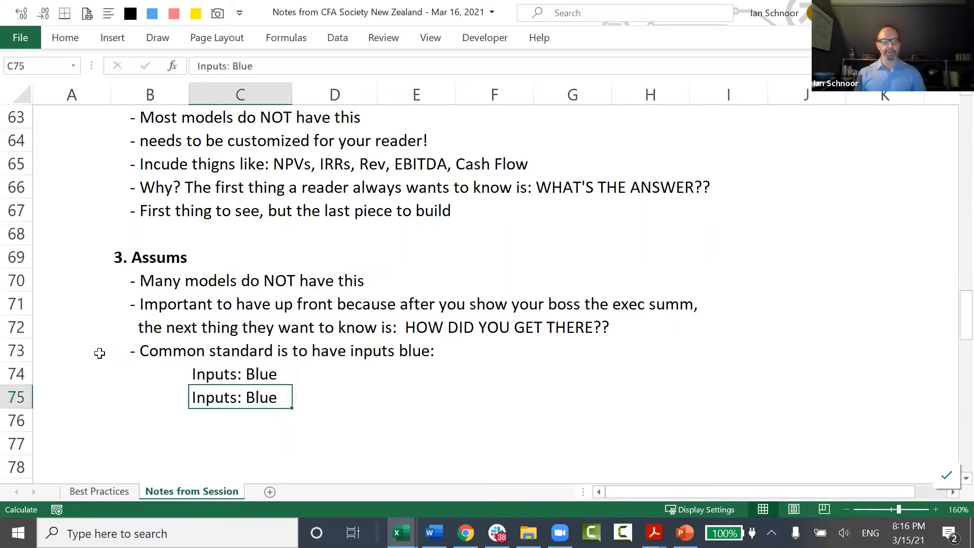
key(F2)
text(Calc: Black)
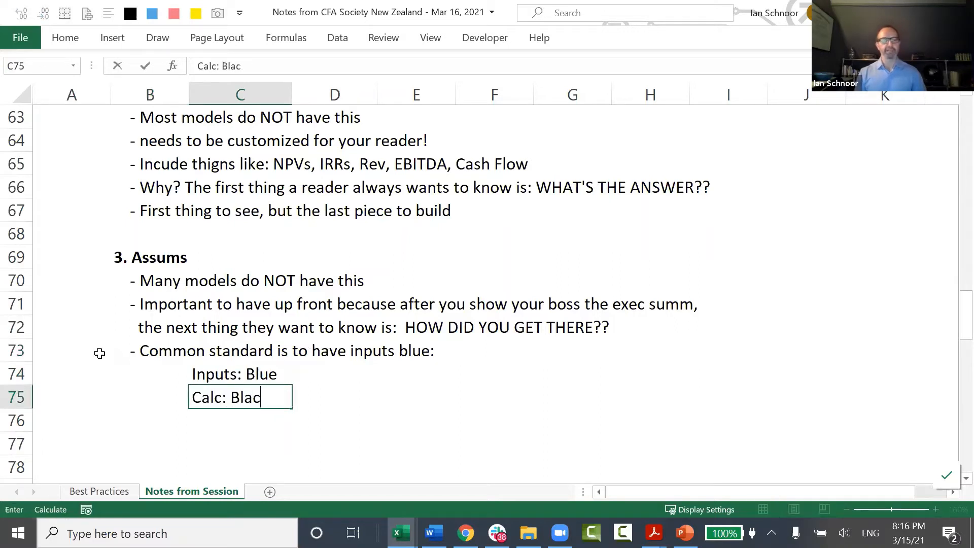
key(Return)
Step: Color the "Inputs: Blue" text in C74 blue
key(Up)
key(Up)
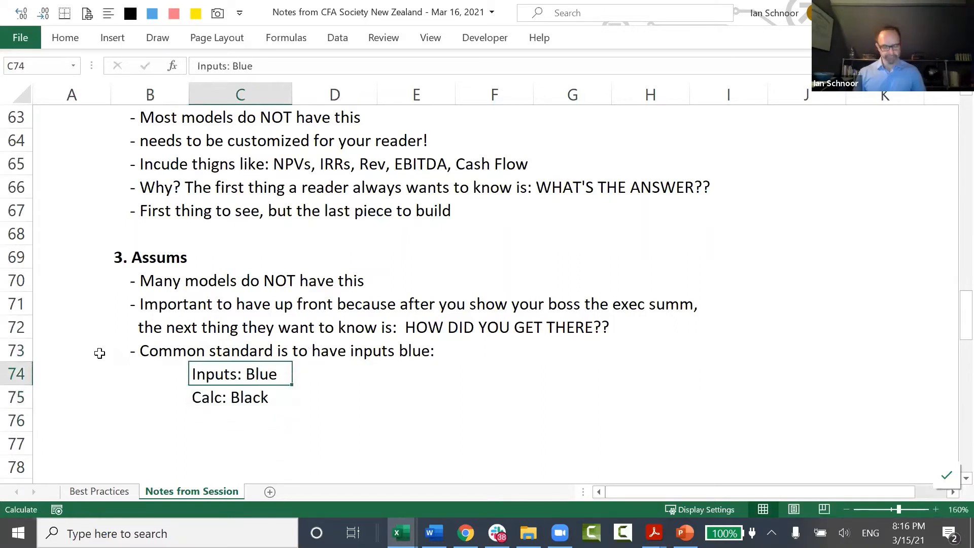
key(alt+7)
key(Down)
key(Down)
key(Down)
key(Down)
key(Down)
key(Down)
key(Down)
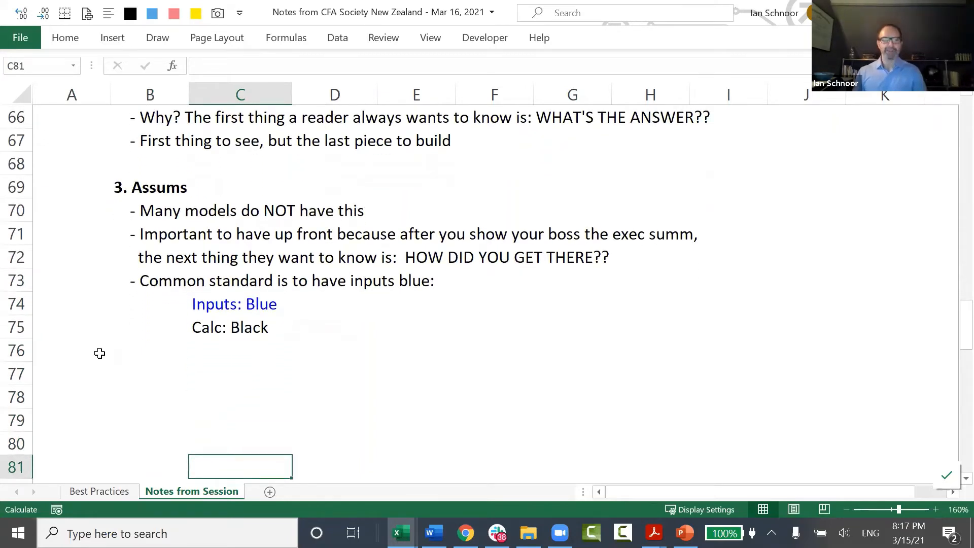
Step: Switch to the Henderson Model workbook and examine the blue inputs on the Assumptions sheet, including the Other Assumptions section
key(ctrl+Tab)
key(ctrl+Page_Up)
key(ctrl+Page_Up)
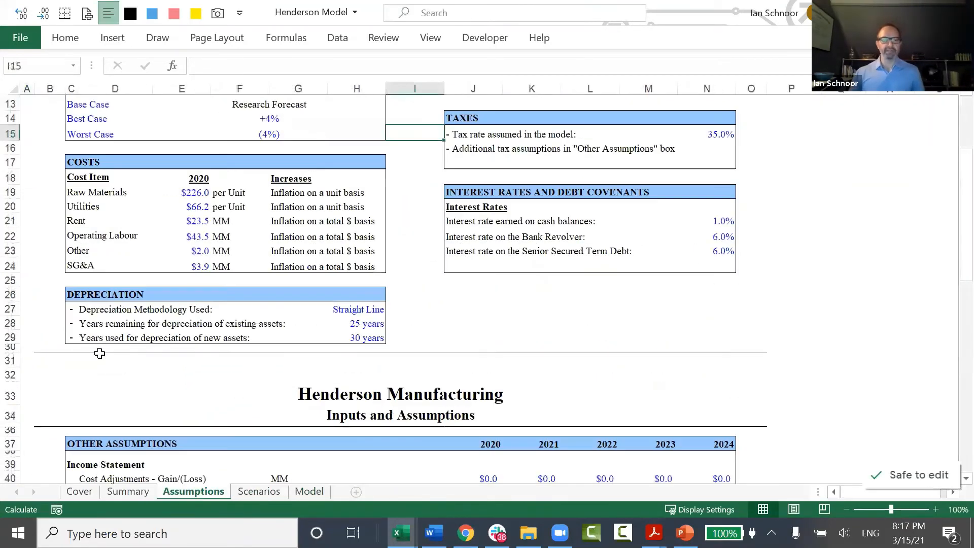
scroll(322, 317, down, 4)
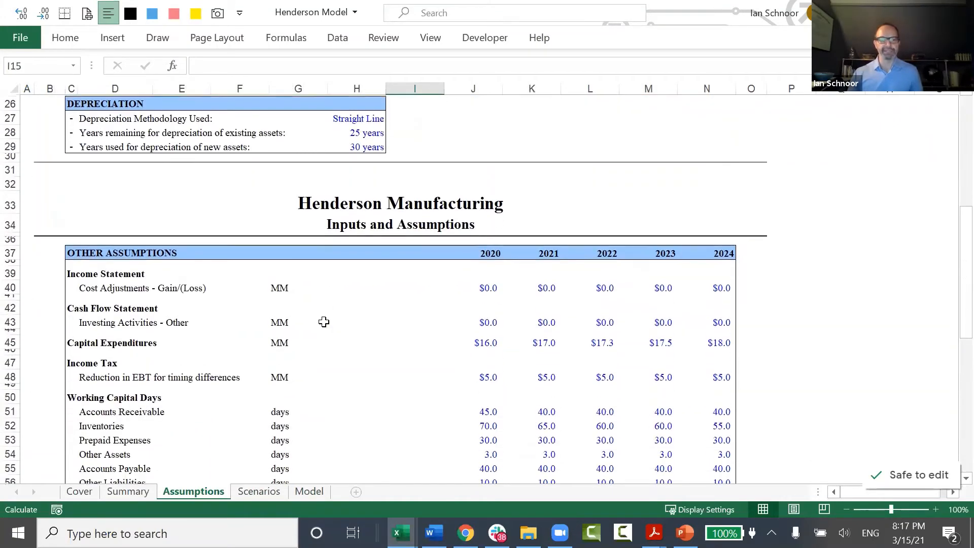
scroll(324, 322, down, 1)
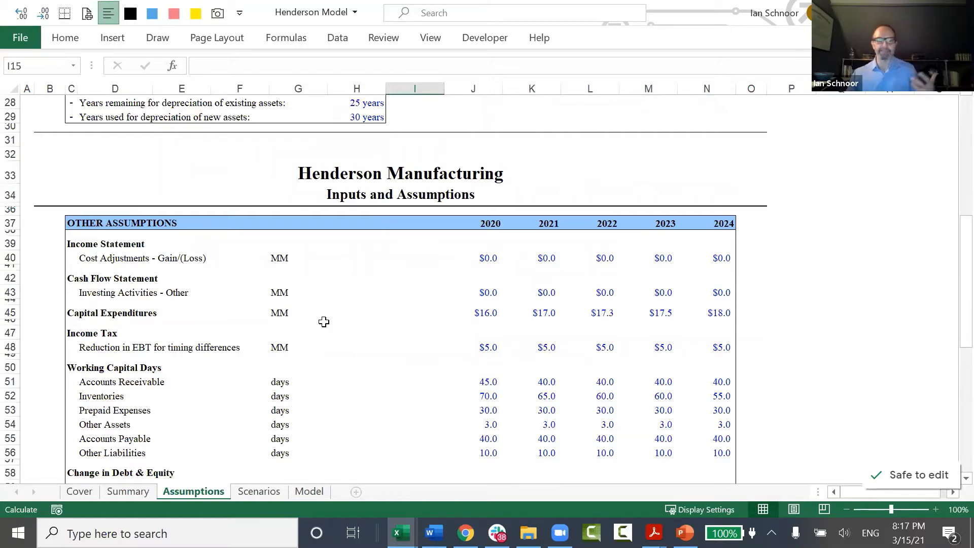
Step: On the Model sheet's Income Statement, compare the 2017A–2019A gross revenue and freight inputs with the 2020–2024 projected calculations
click(309, 491)
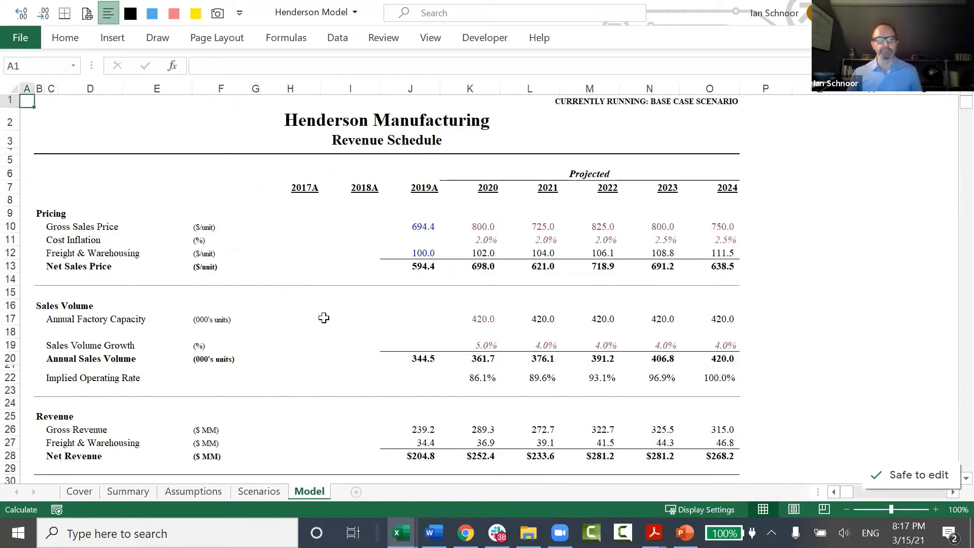
scroll(321, 318, down, 19)
scroll(323, 338, down, 5)
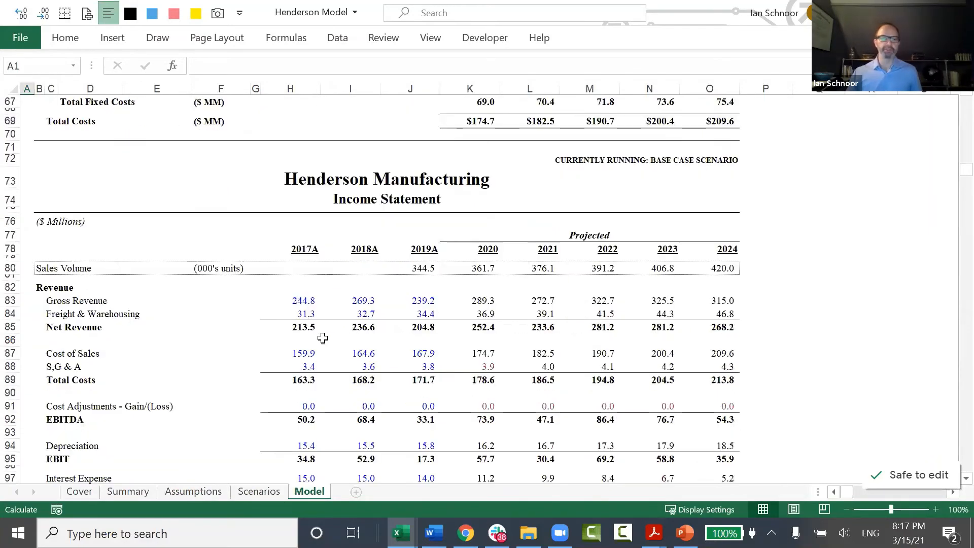
ctrl+scroll(257, 326, up, 1)
click(232, 320)
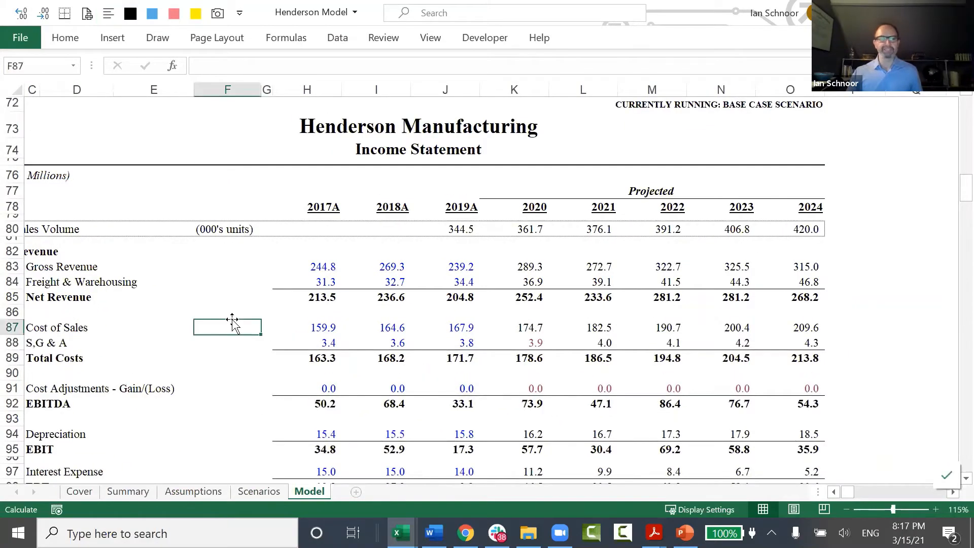
key(Home)
click(334, 266)
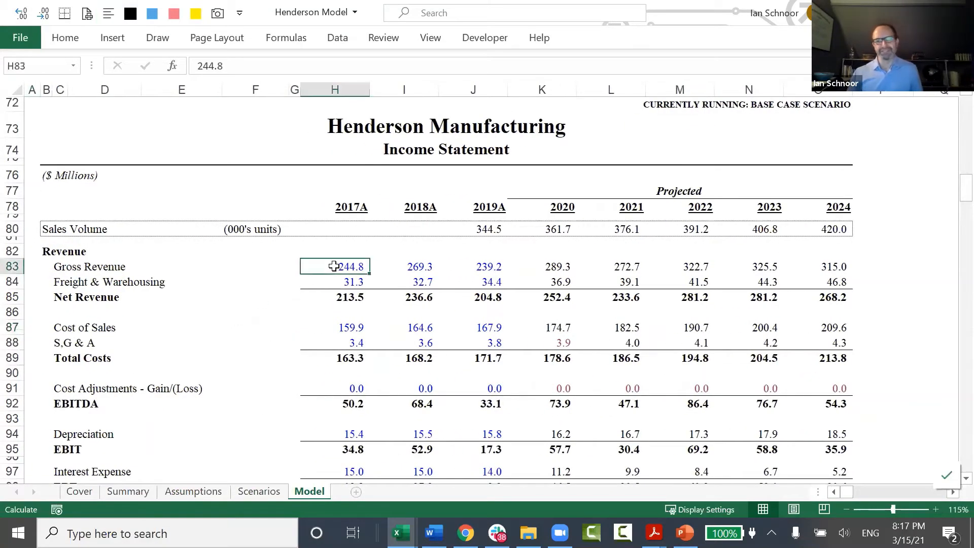
click(341, 282)
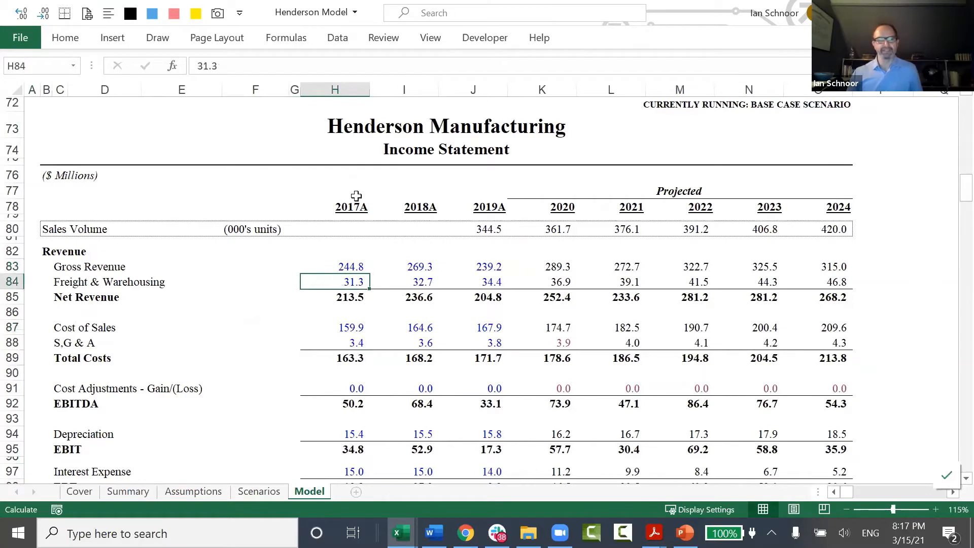
click(325, 192)
drag(416, 222, 474, 277)
click(474, 279)
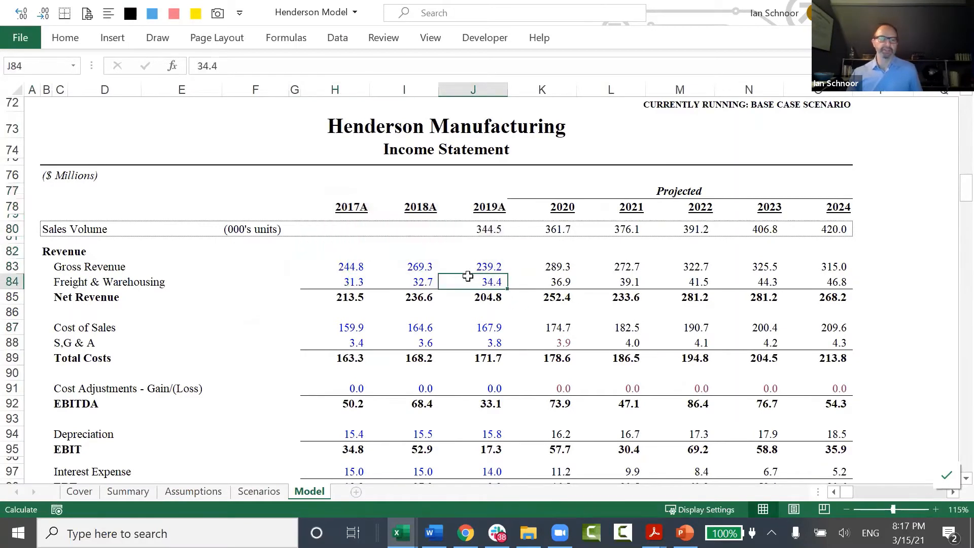
click(405, 267)
click(407, 282)
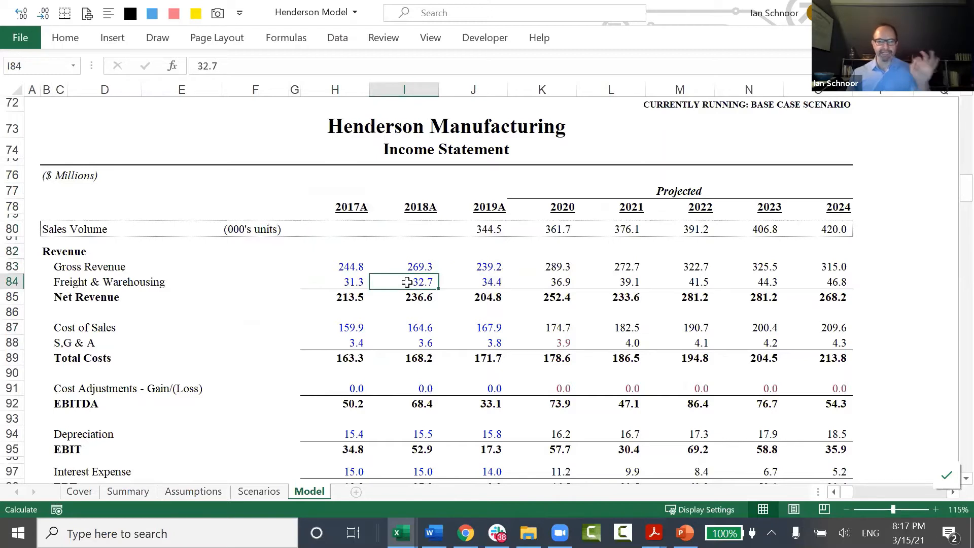
drag(558, 250, 795, 292)
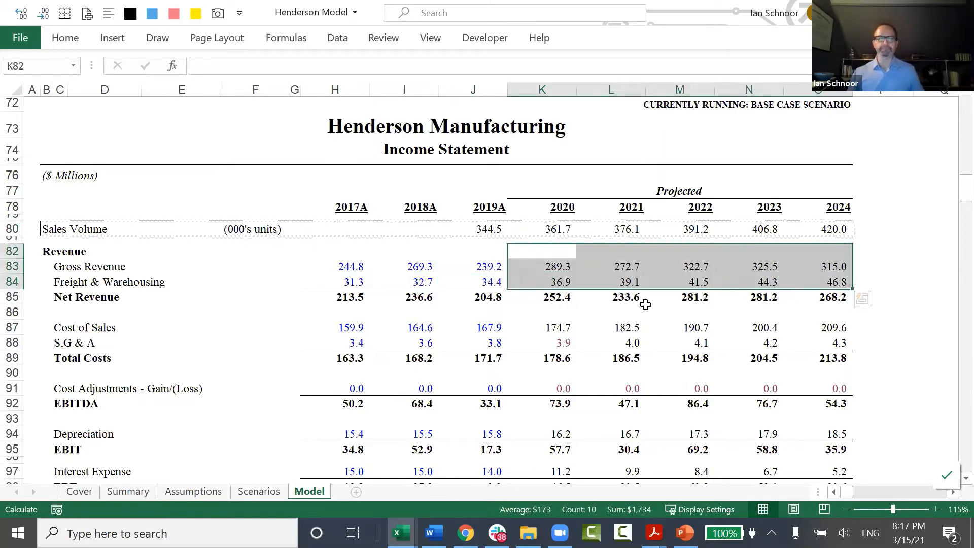
click(552, 248)
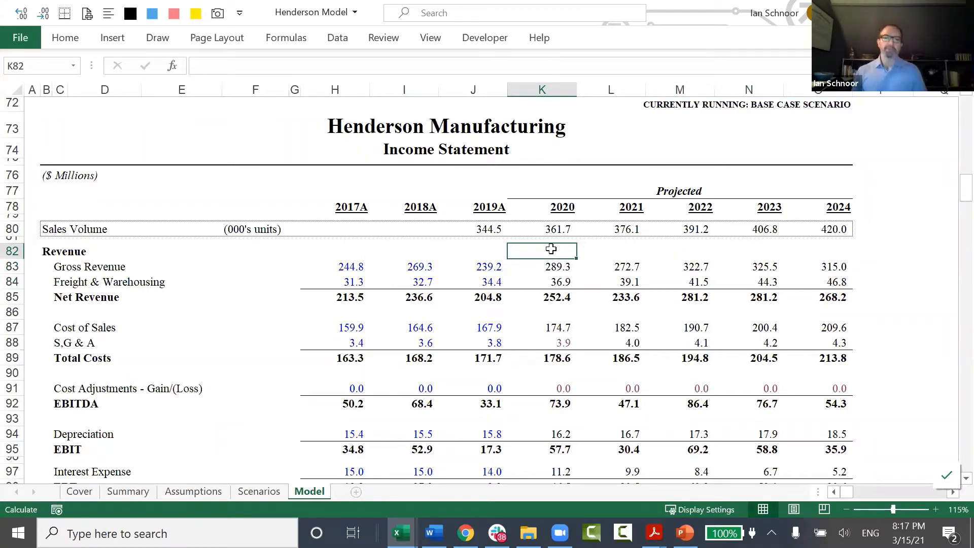
Step: Switch to the session notes workbook and review the Assums section down to the blue-input standard in B73
key(ctrl+Tab)
key(Up)
key(Up)
key(Up)
key(Up)
key(Up)
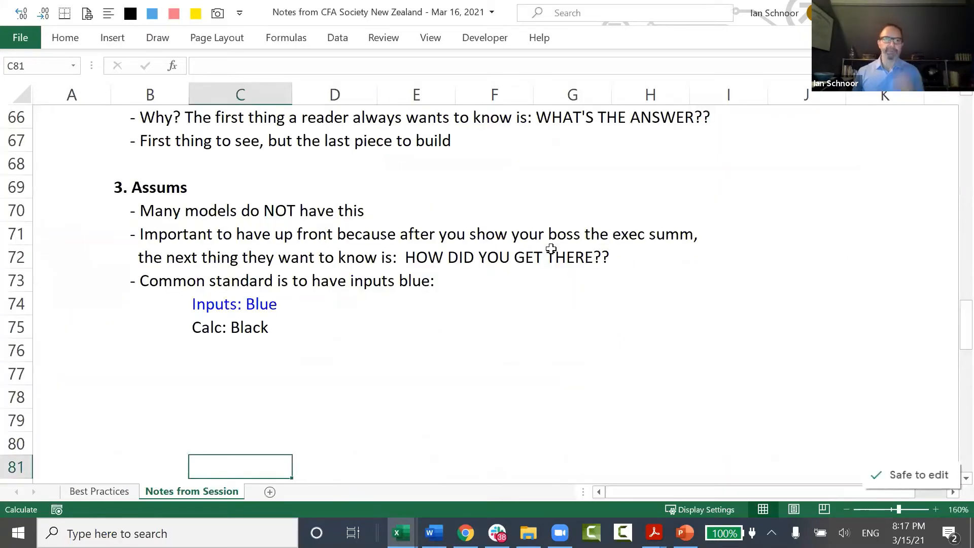
key(Left)
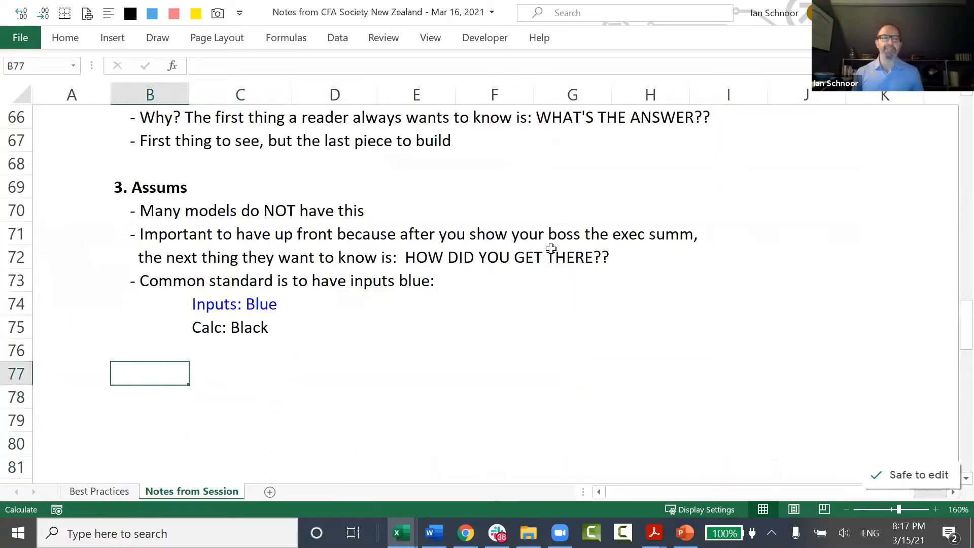
key(Up)
key(Up)
key(Up)
key(Up)
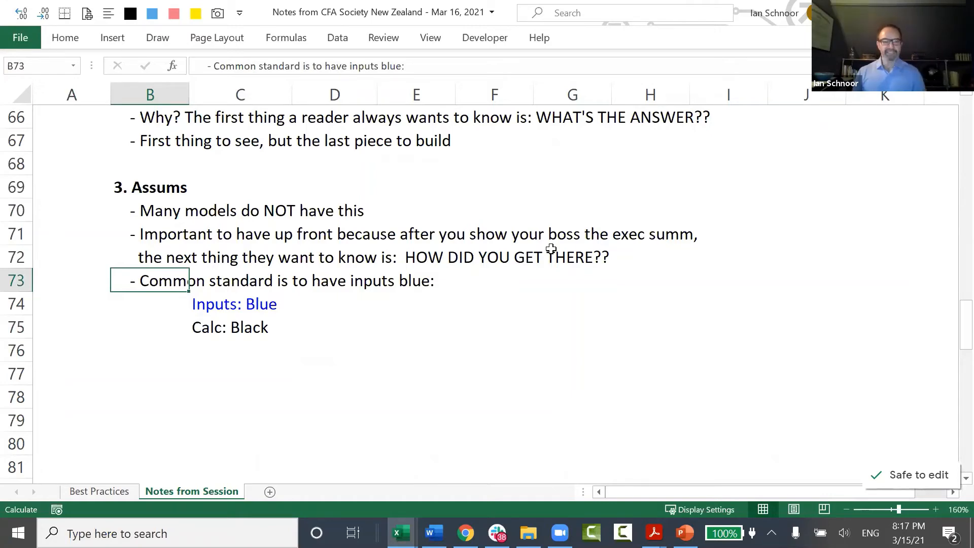
Step: On the Henderson Model's Assumptions sheet, examine the Product Pricing cases and the Costs inputs, including Raw Materials per unit
key(alt+Tab)
key(ctrl+Page_Up)
key(ctrl+Page_Up)
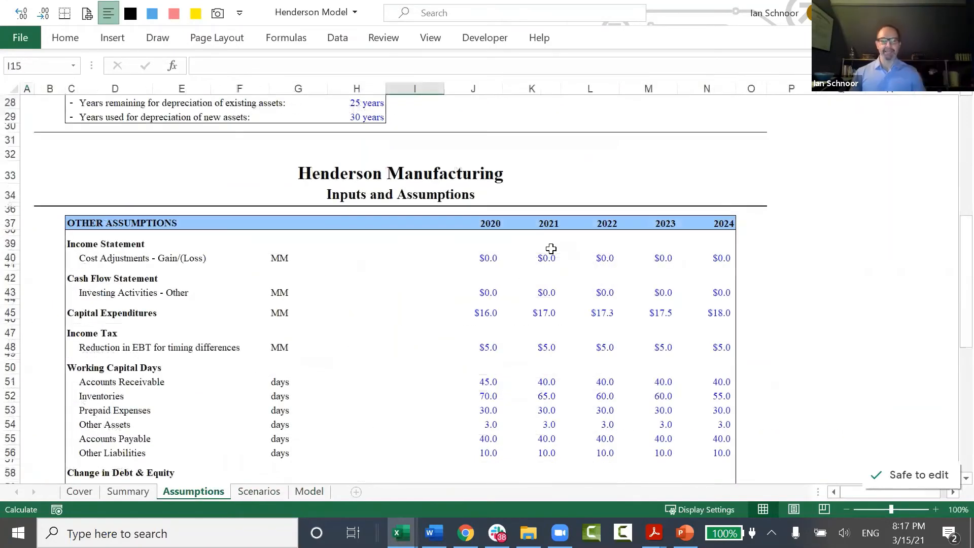
scroll(551, 249, up, 9)
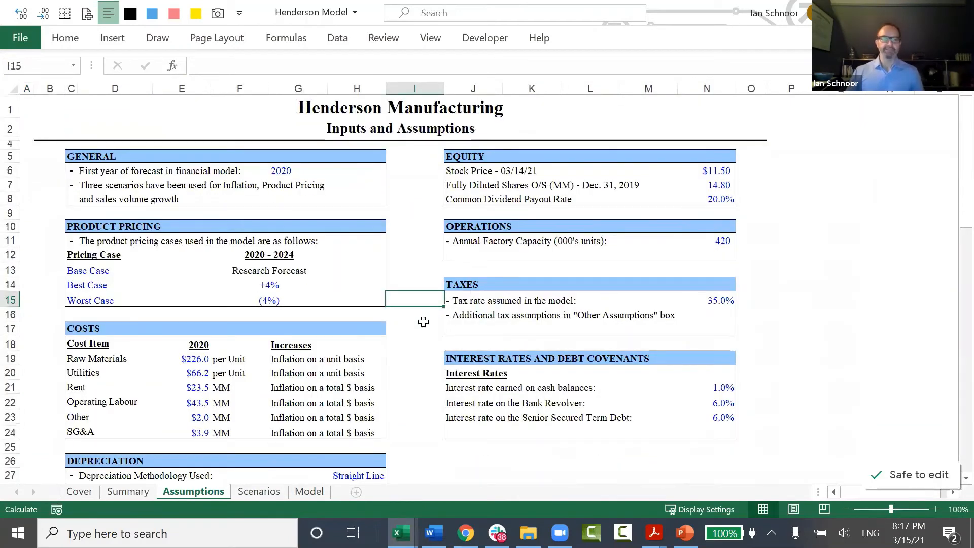
click(208, 286)
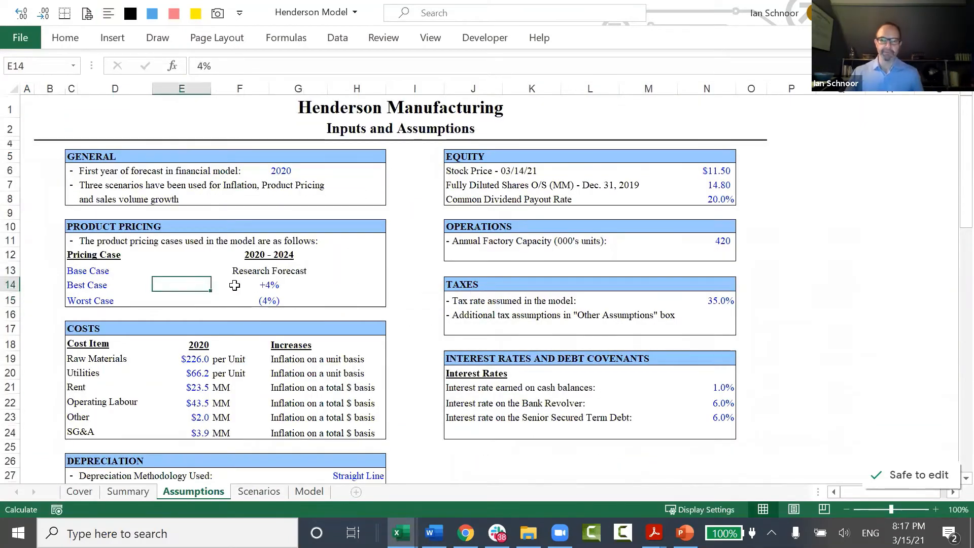
scroll(236, 286, down, 1)
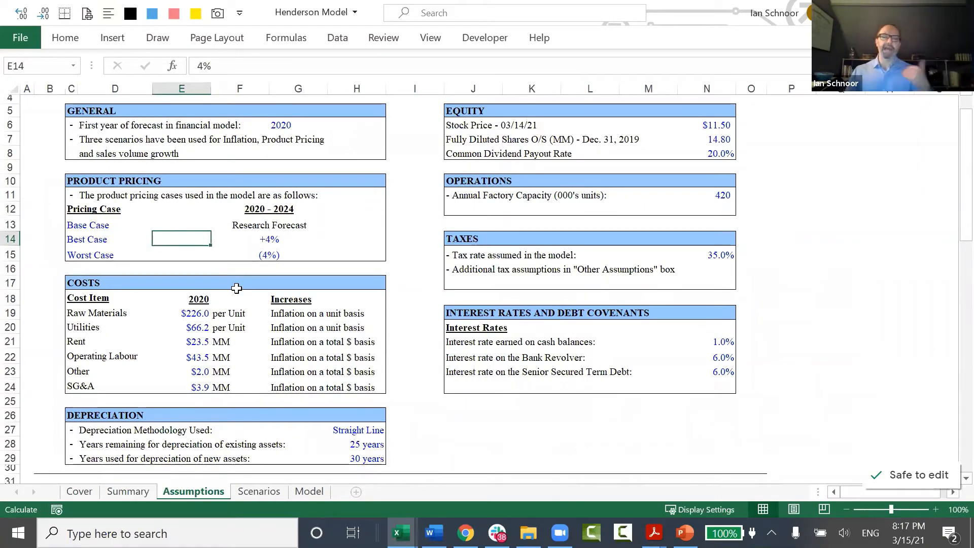
click(187, 304)
click(183, 311)
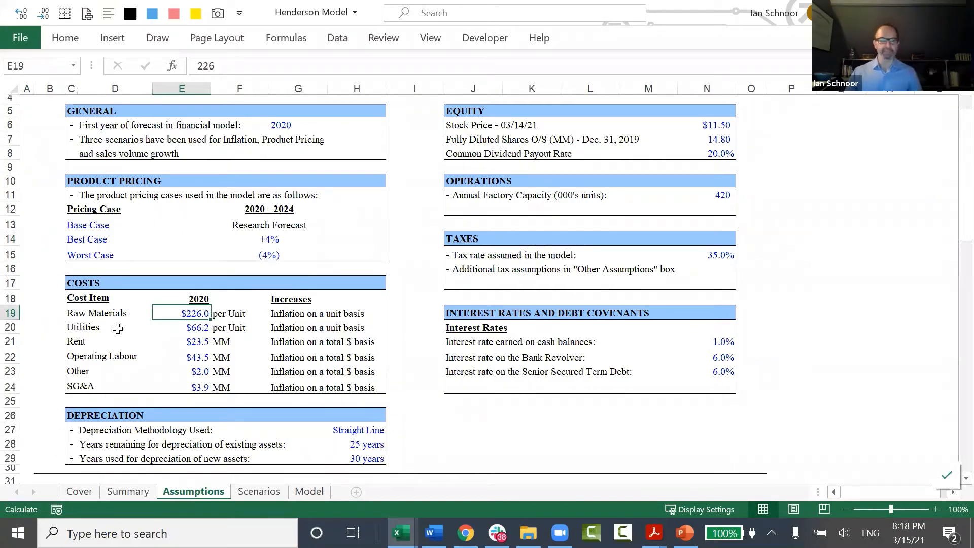
ctrl+scroll(118, 329, up, 2)
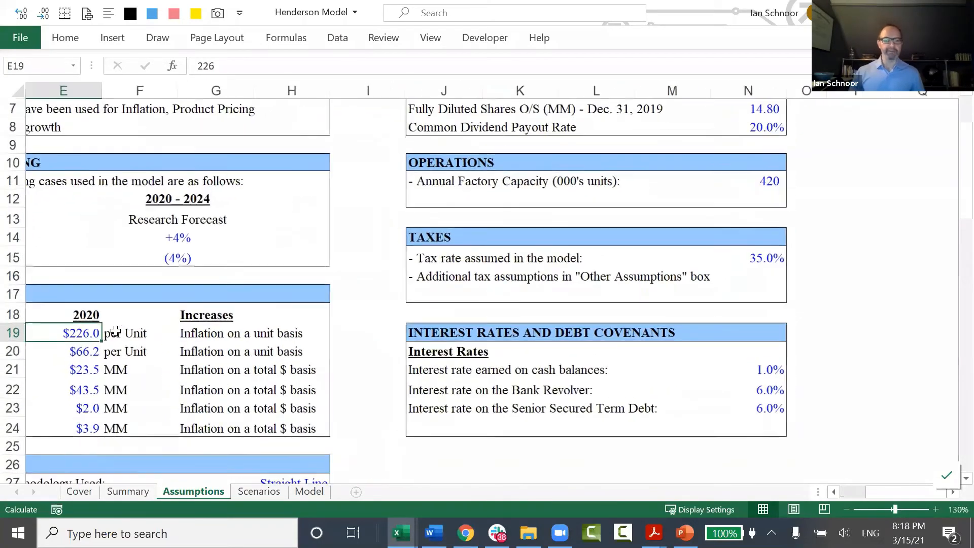
key(Home)
click(229, 334)
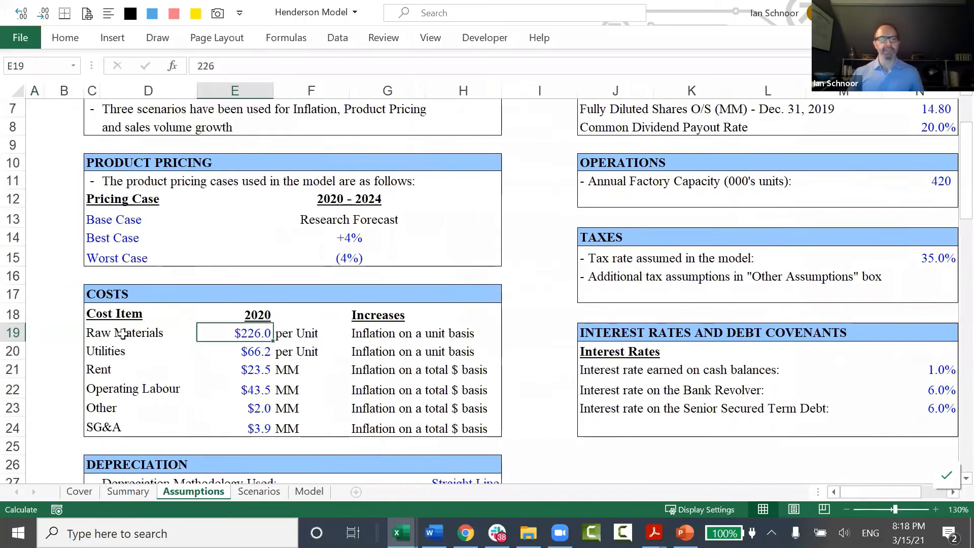
scroll(113, 333, down, 1)
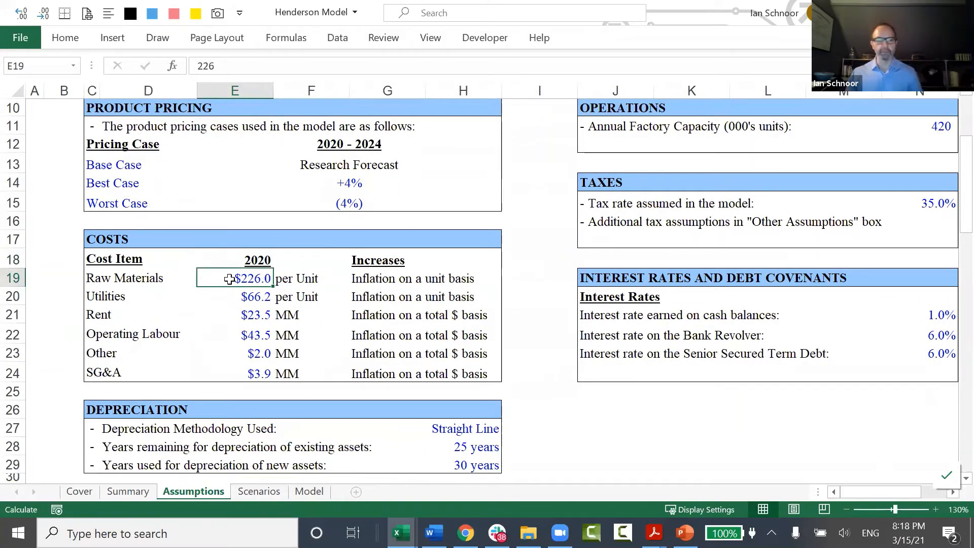
Step: Set the first year of forecast in G6 to 2021 and inspect the linked year heading in the Costs table
scroll(229, 278, up, 3)
click(360, 197)
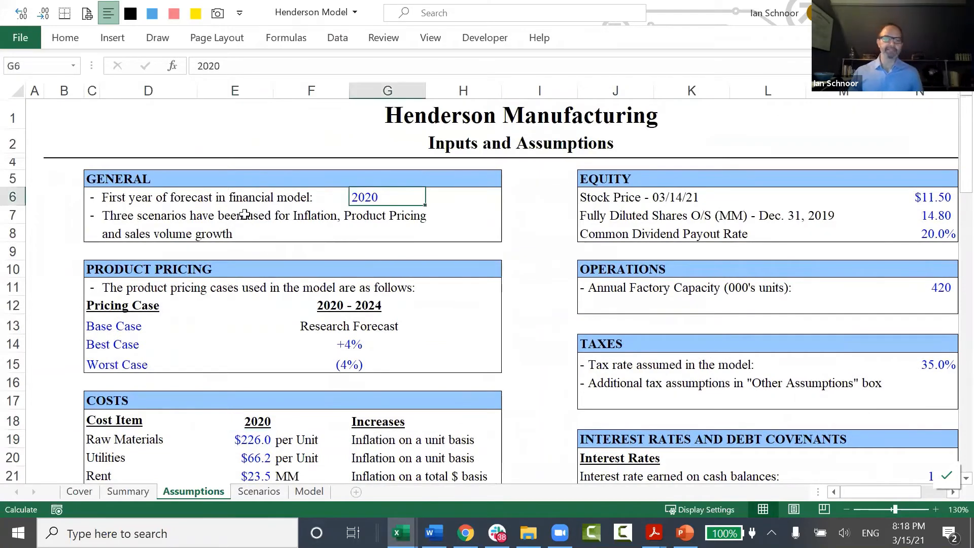
text(2)
text(1)
key(Return)
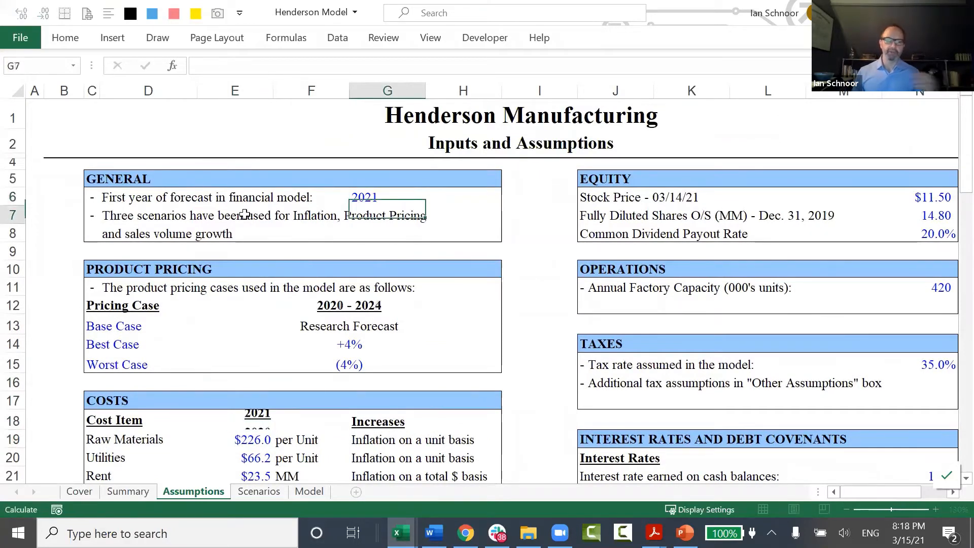
scroll(243, 232, down, 2)
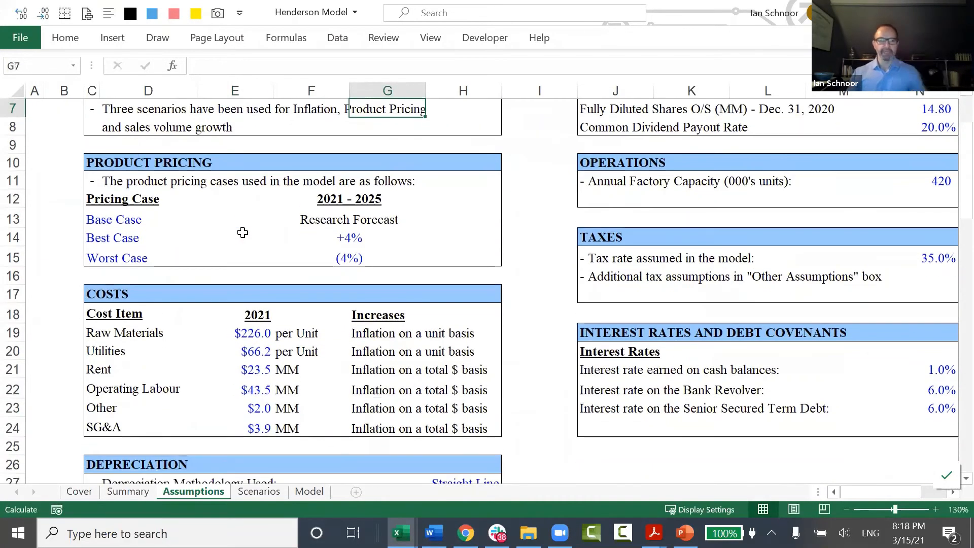
click(265, 316)
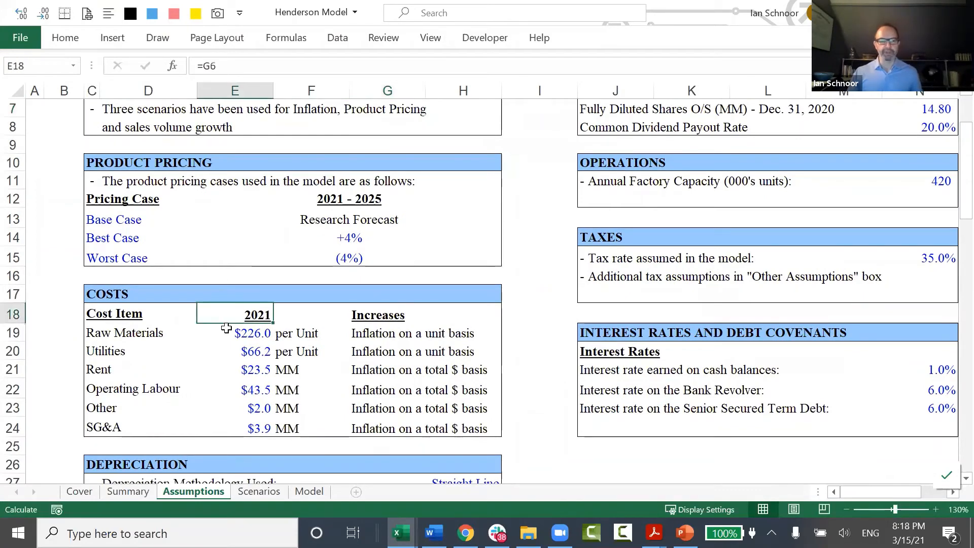
Step: Set the Raw Materials cost per unit in E19 to 256
scroll(228, 355, down, 1)
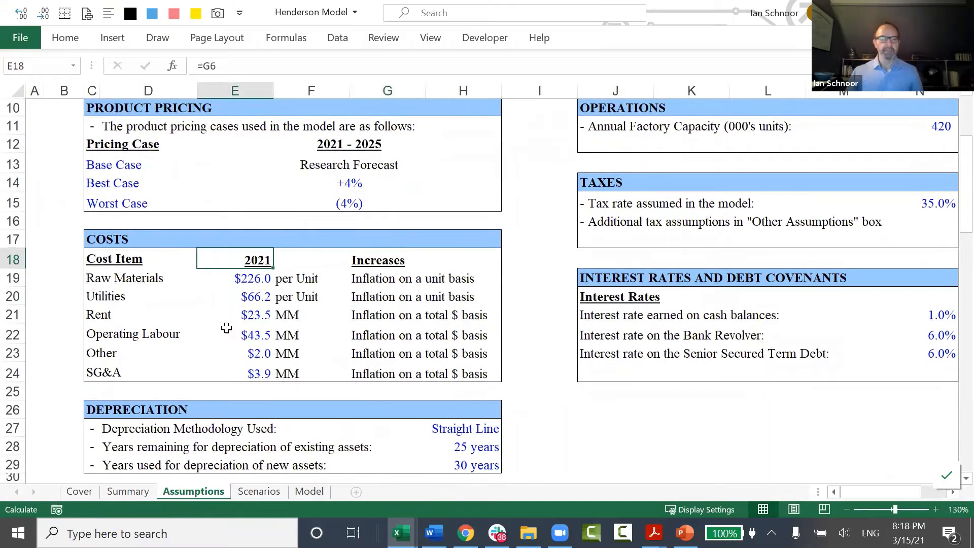
scroll(227, 328, down, 1)
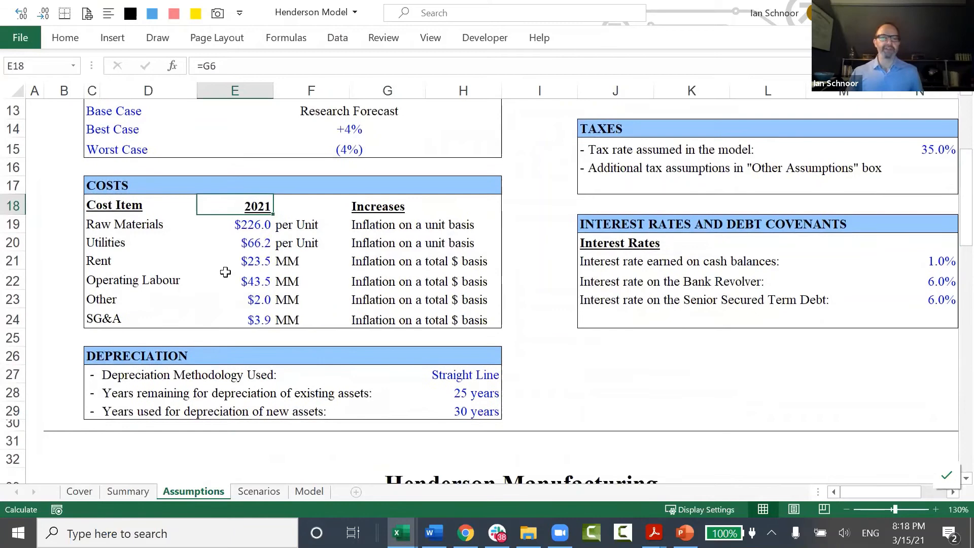
click(238, 224)
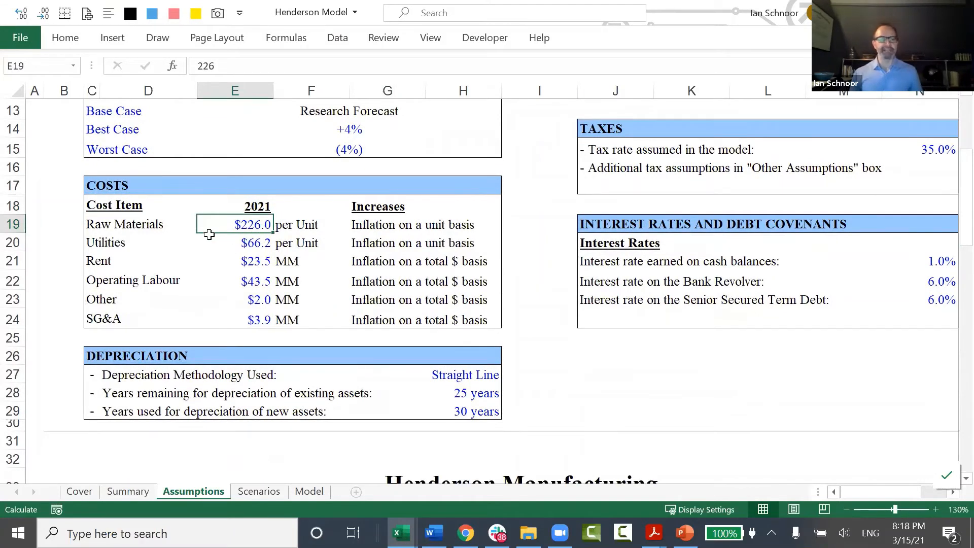
key(Left)
key(Right)
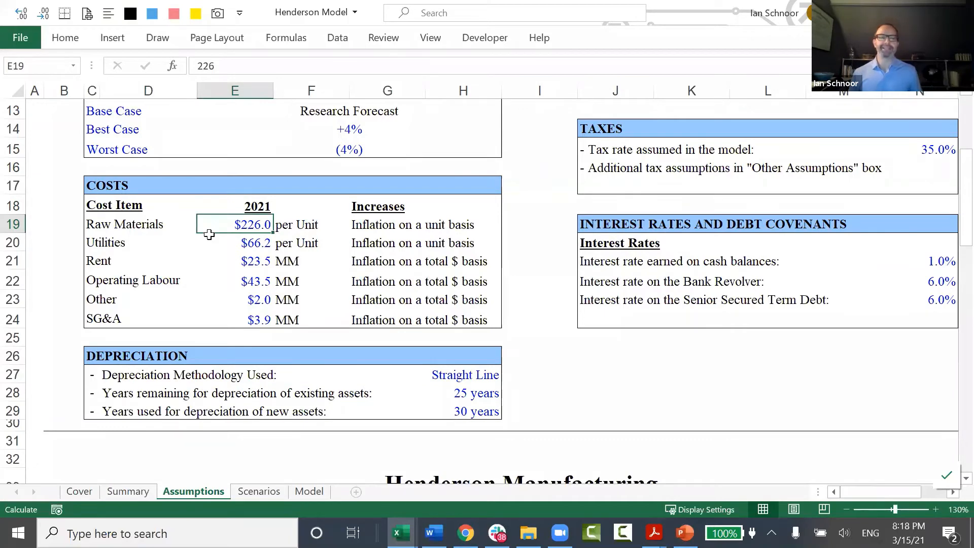
scroll(209, 234, down, 1)
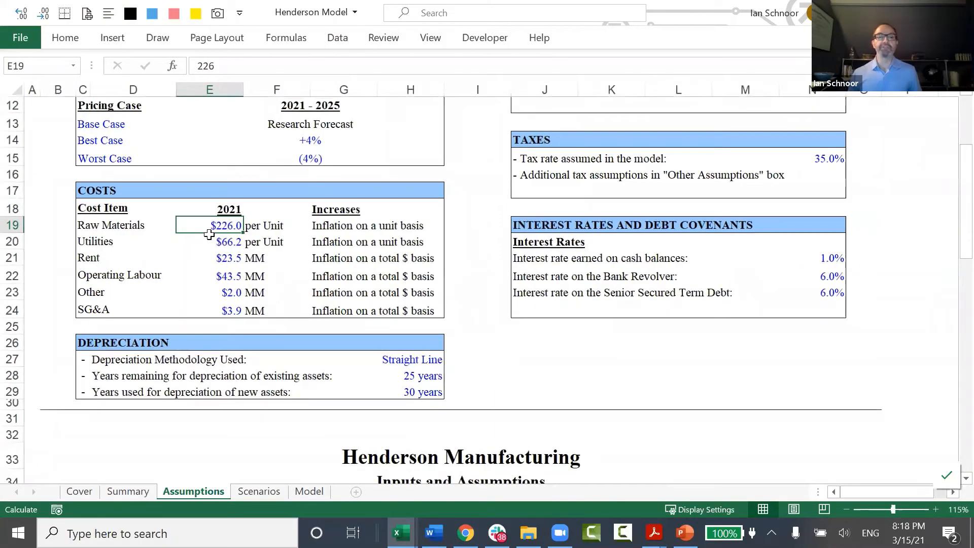
text(256)
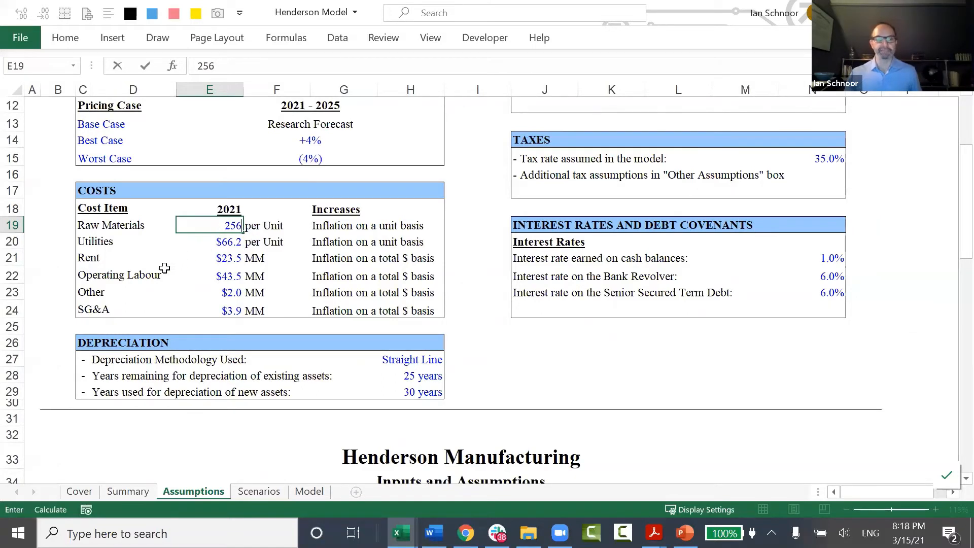
key(Return)
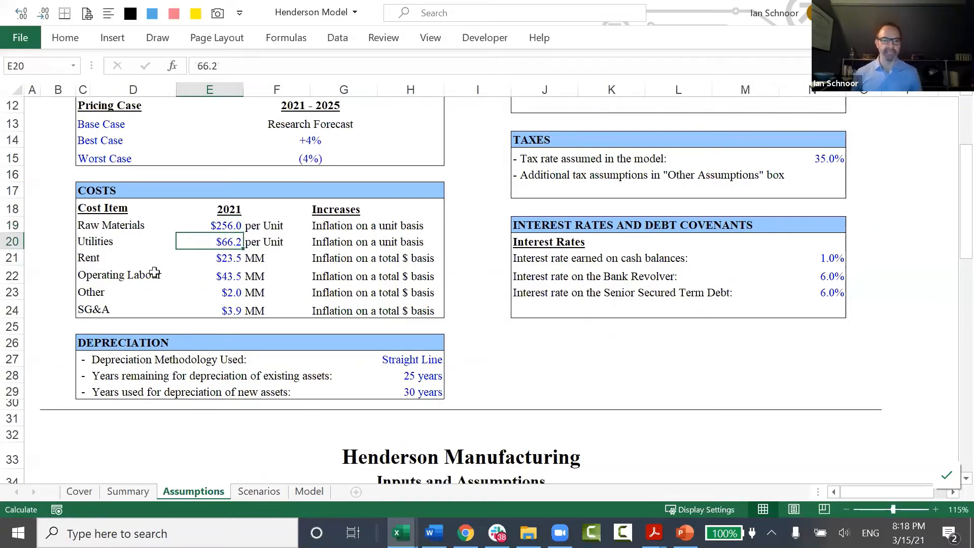
key(Up)
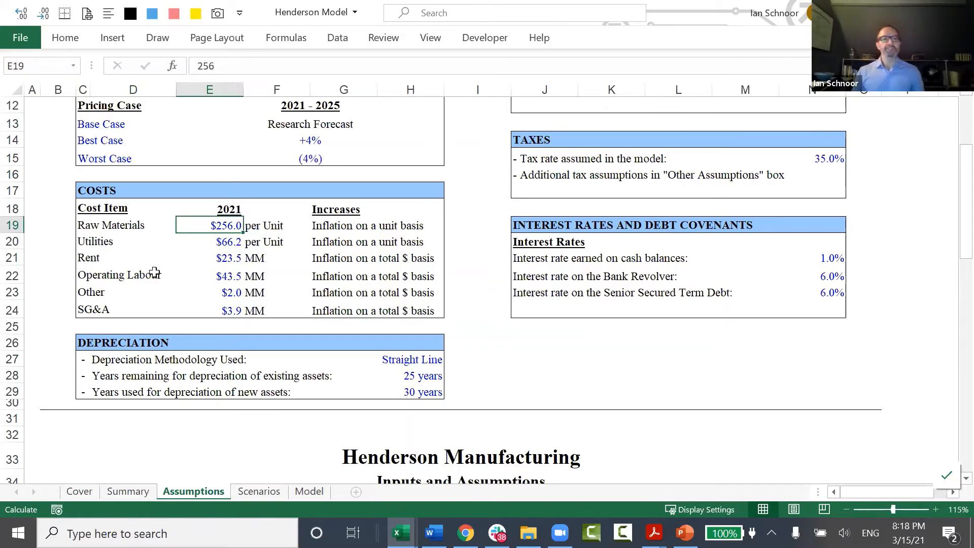
Step: On the Model sheet's Income Statement, check how the first projected year's EBITDA in K92 responds to the cost change
key(ctrl+Page_Down)
key(ctrl+Page_Down)
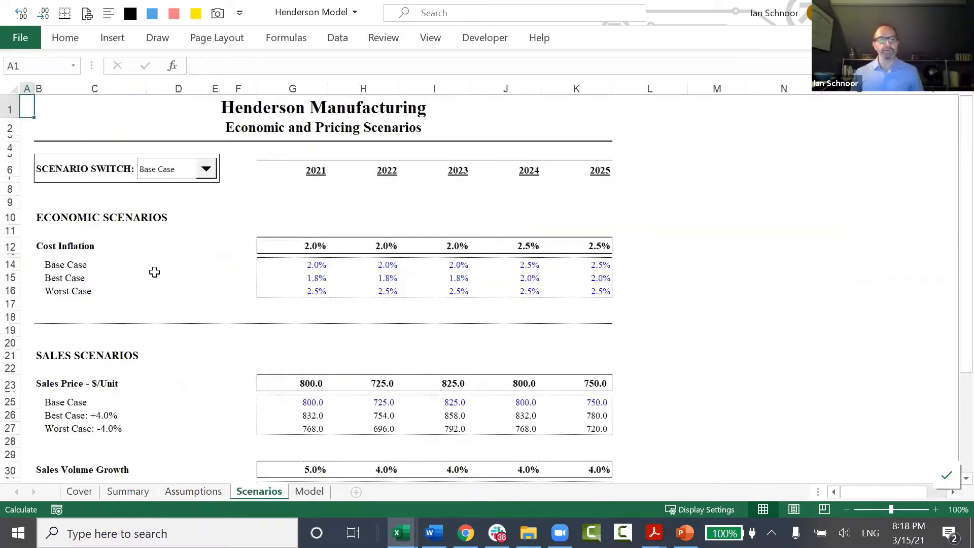
scroll(201, 266, down, 3)
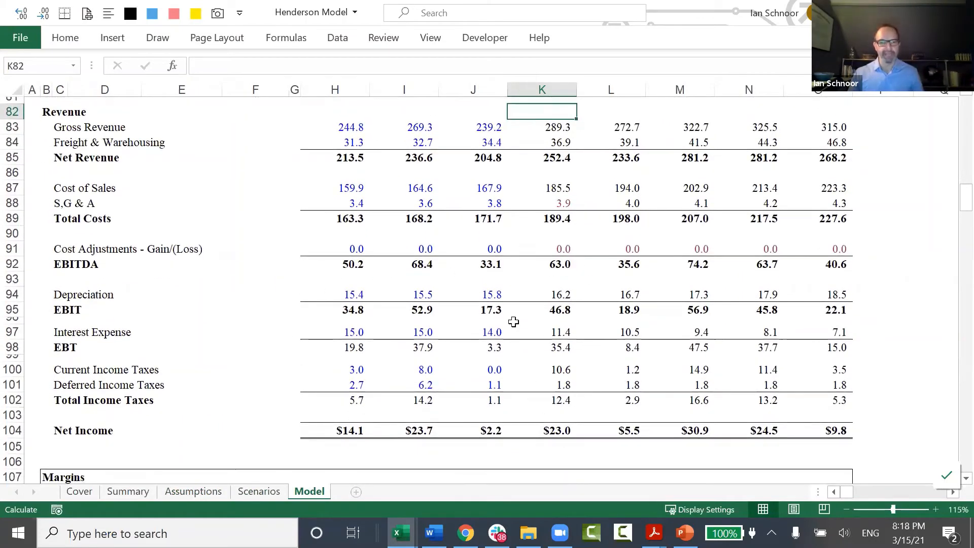
click(531, 258)
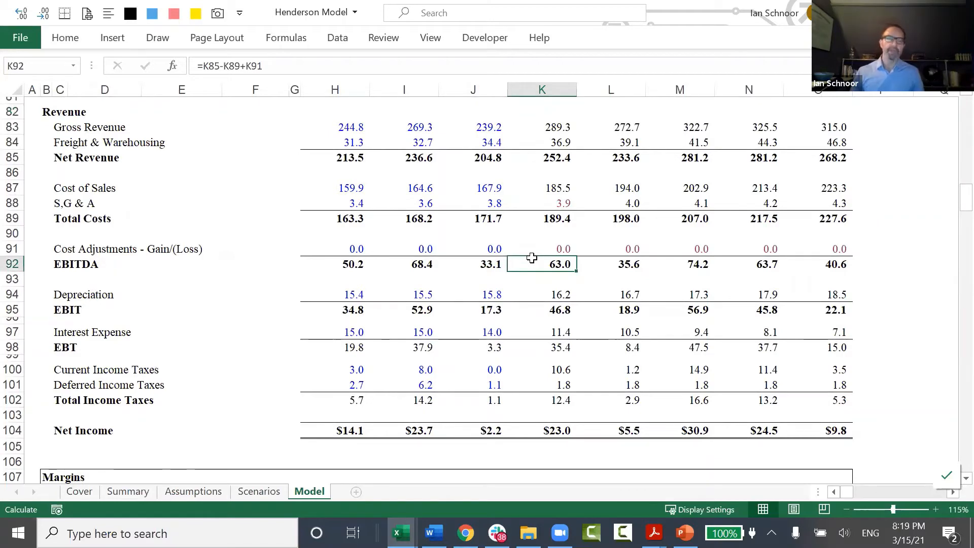
Step: Return to the Assumptions sheet and undo the Raw Materials cost change
key(ctrl+Page_Up)
key(ctrl+Page_Up)
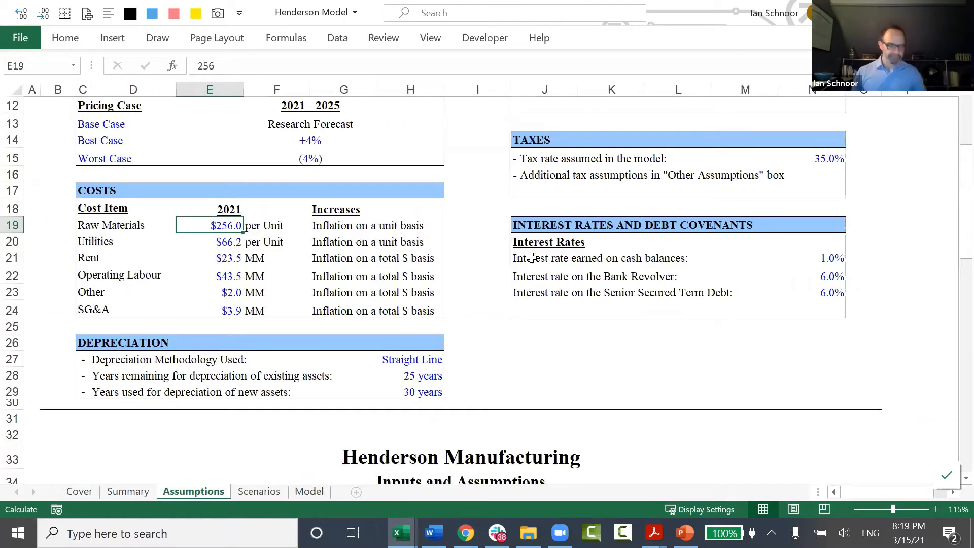
key(ctrl+z)
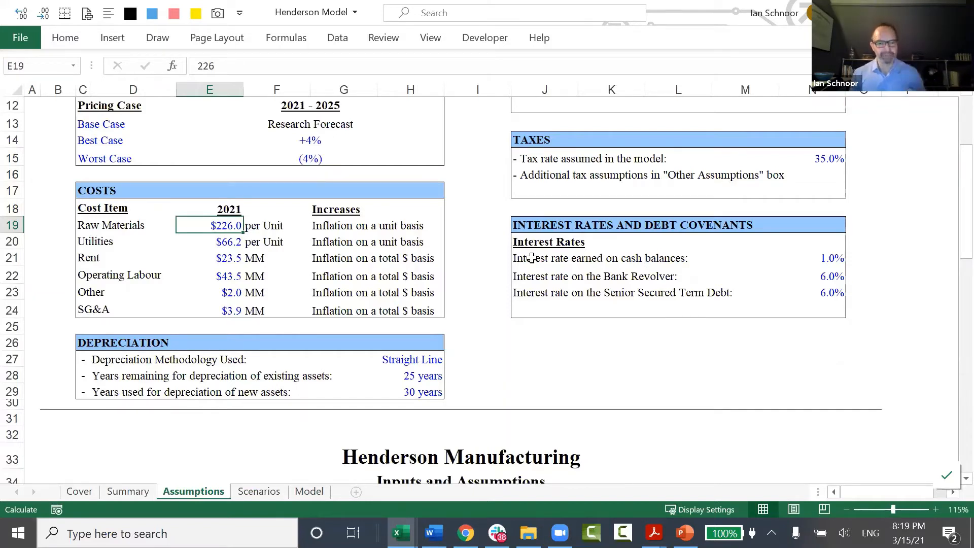
Step: Switch to the session notes workbook and enter "Three Great ways to have assums up front, but see the impact on results:" in B77
key(alt+Tab)
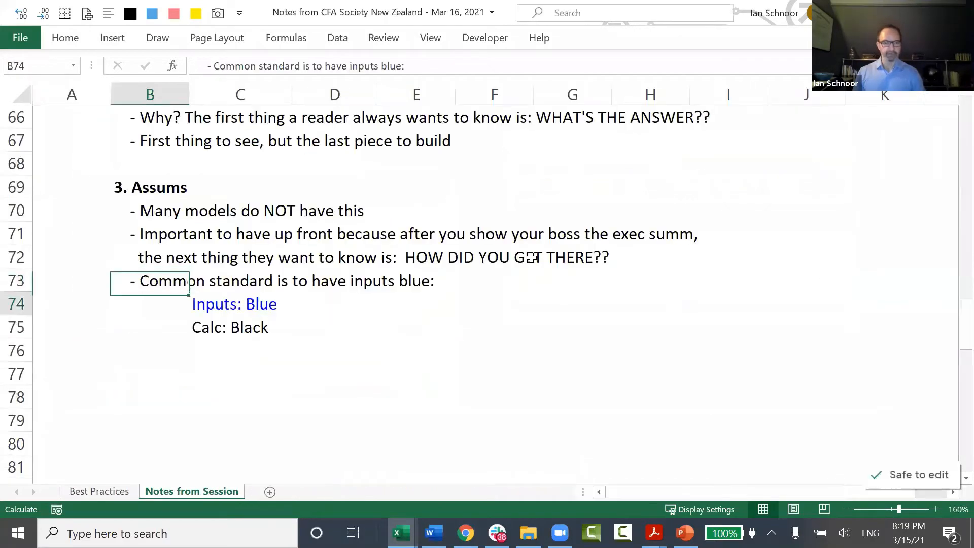
key(Down)
key(Down)
key(Down)
key(Up)
key(Up)
key(Down)
key(Down)
key(Down)
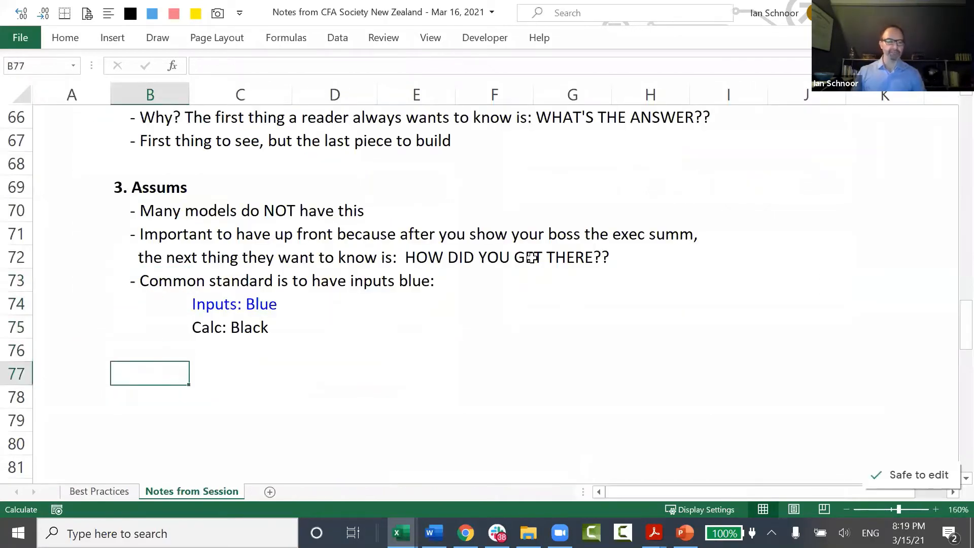
text(Th)
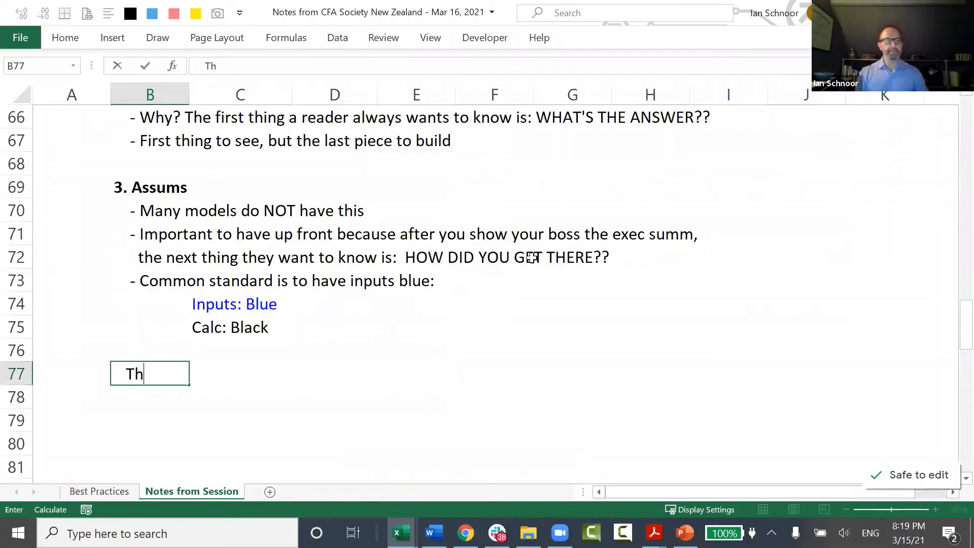
text(ree Great ways to )
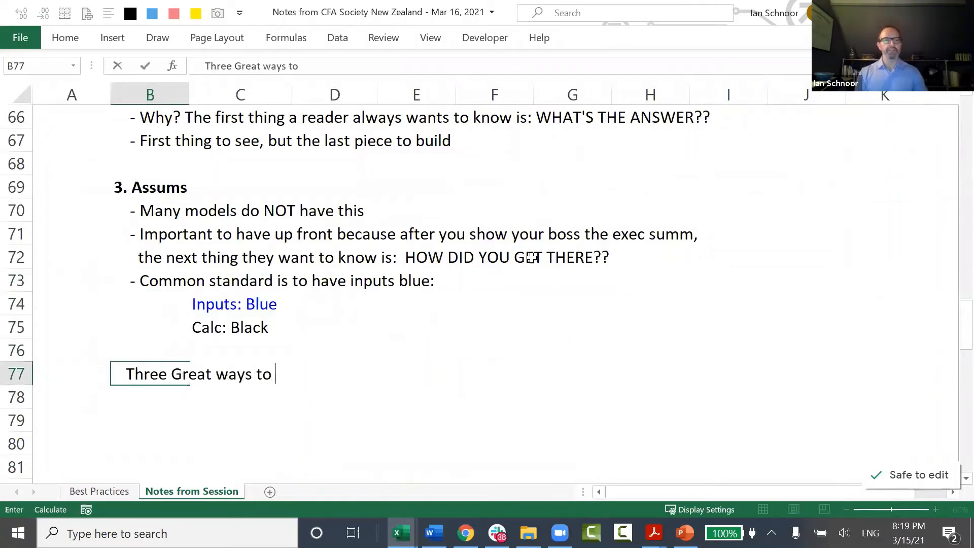
text(have assums up)
key(BackSpace)
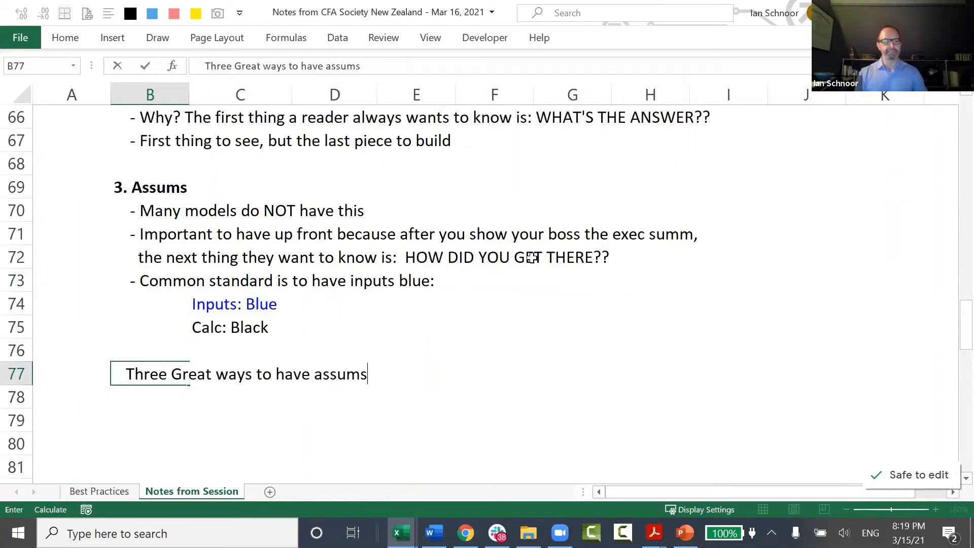
text(up front, but )
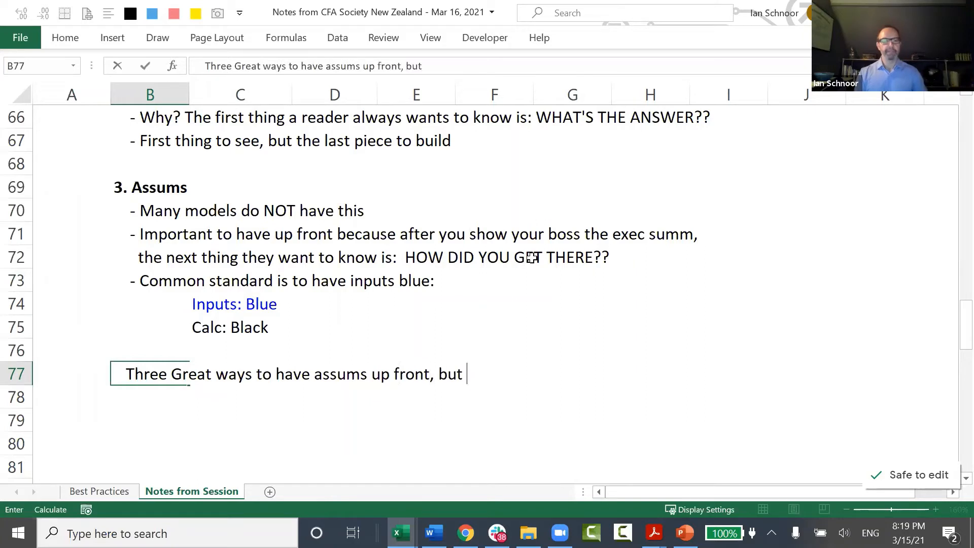
text(see the kimp)
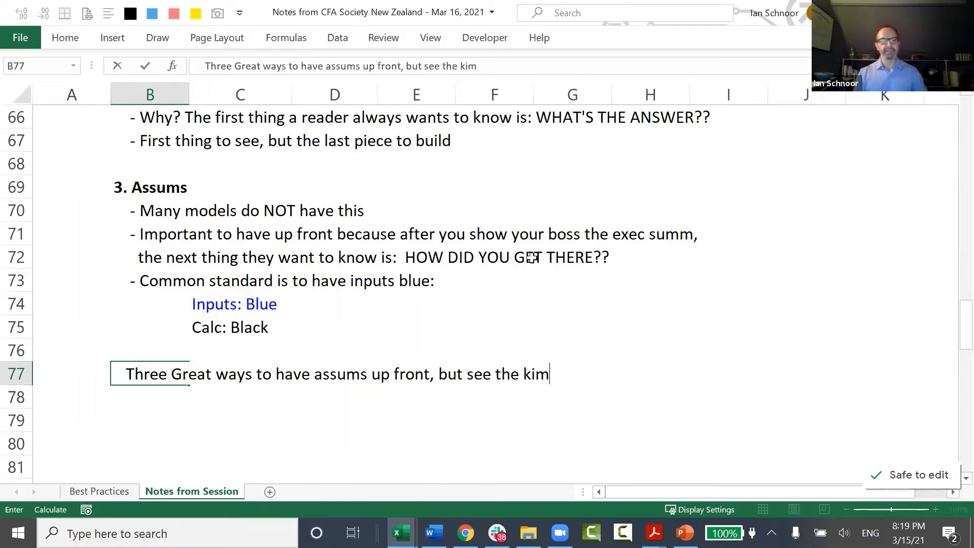
key(BackSpace)
key(BackSpace)
key(BackSpace)
key(BackSpace)
text(impact)
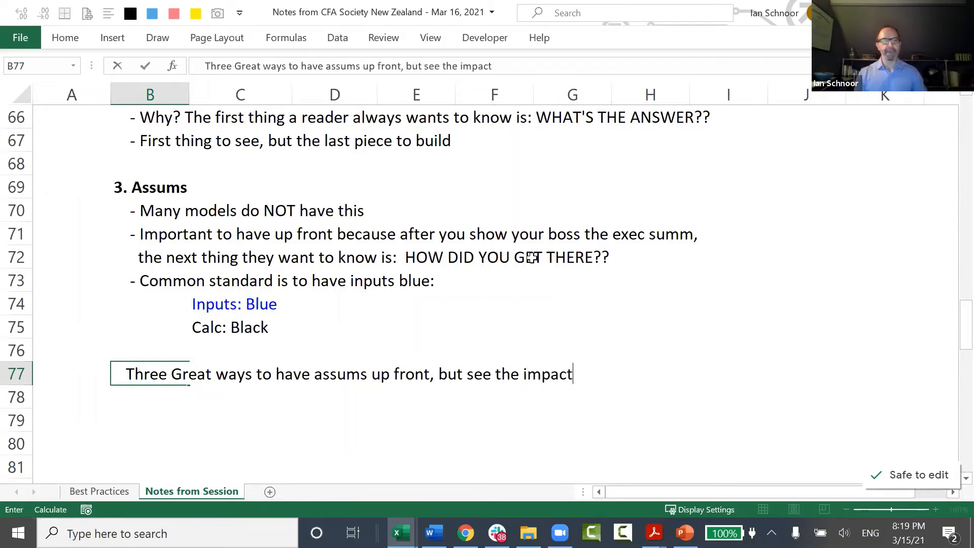
text( on results:)
key(Return)
key(Return)
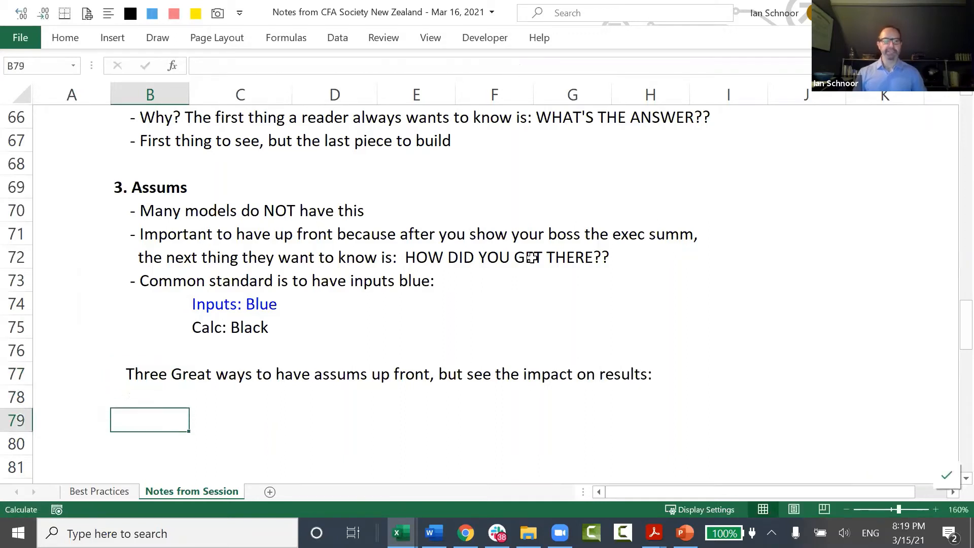
Step: Enter the first list item, "1. Build a summary box on the assums sheet", in C78
key(Up)
key(Right)
text(1. )
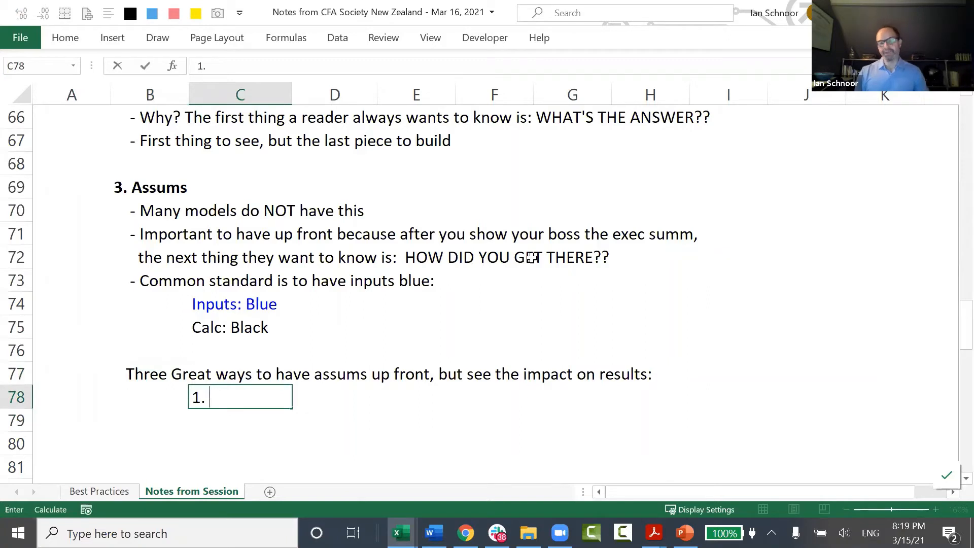
text(Build a )
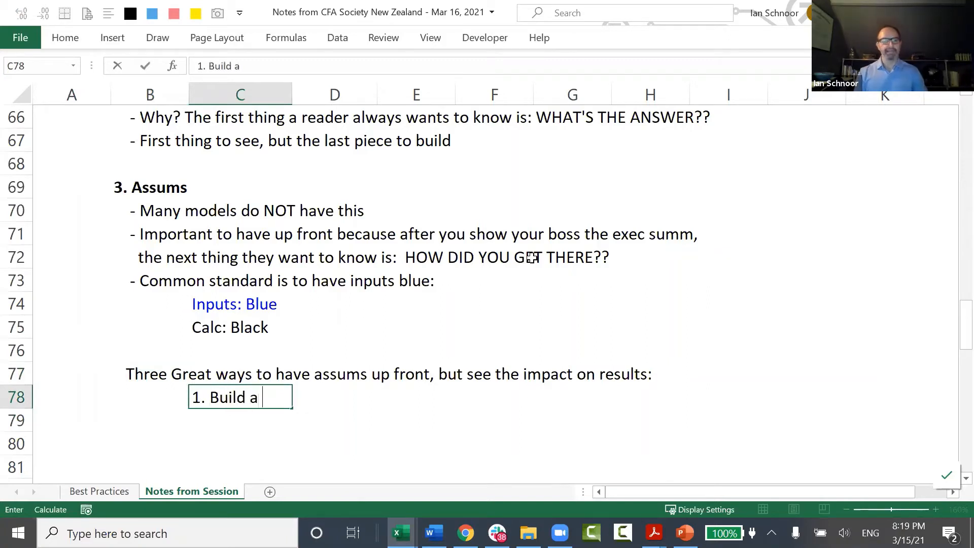
text(summary bo)
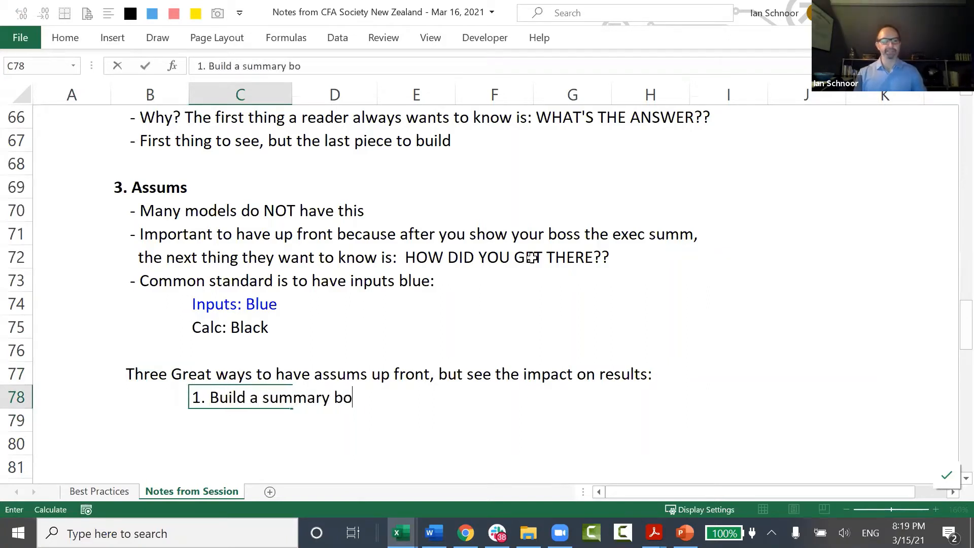
text(x on the assums sheet)
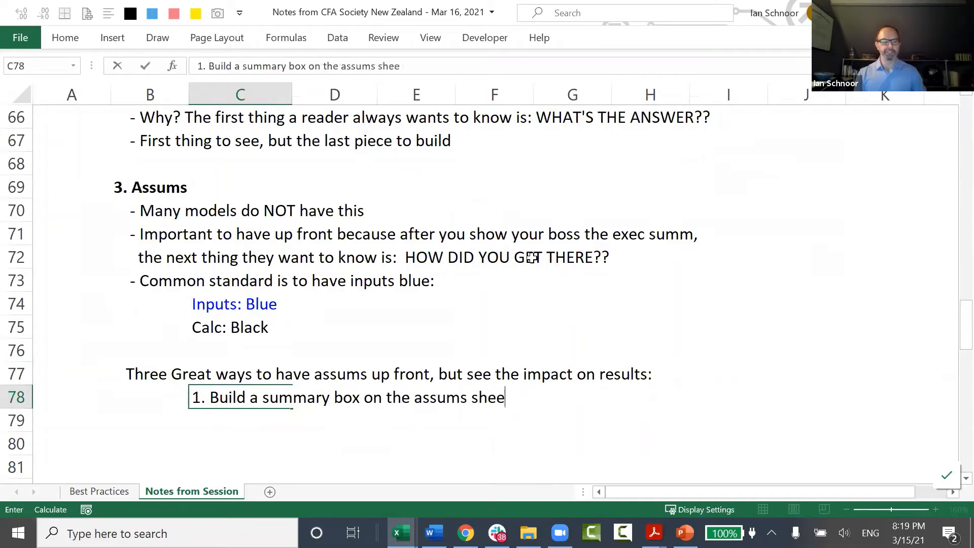
key(Return)
key(Down)
key(Down)
key(Down)
key(Down)
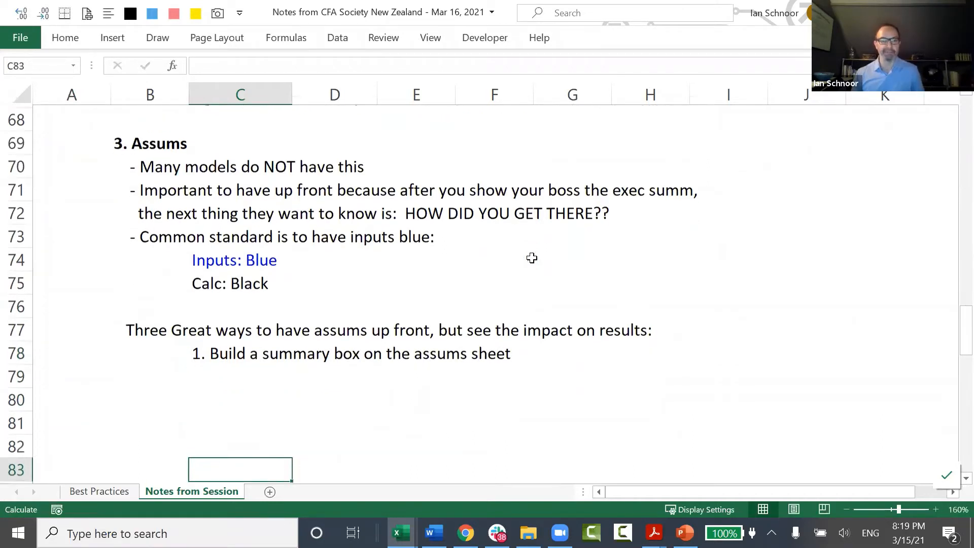
key(Up)
key(Up)
key(Up)
key(Up)
key(Up)
key(Down)
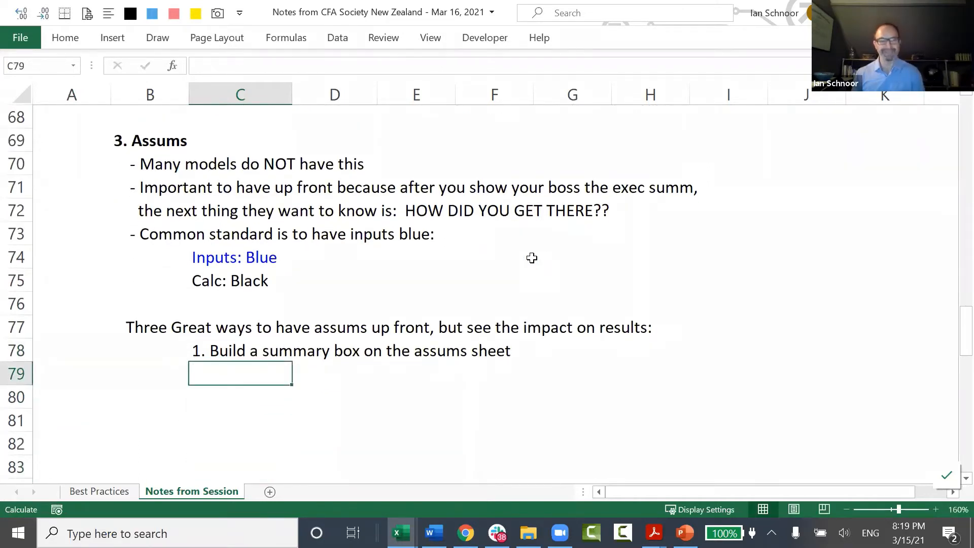
Step: Switch to the Henderson Model workbook and copy the Interest Rates and Debt Covenants heading bar J19:N19 to J26
key(alt+Tab)
key(Right)
key(Right)
key(Right)
key(Right)
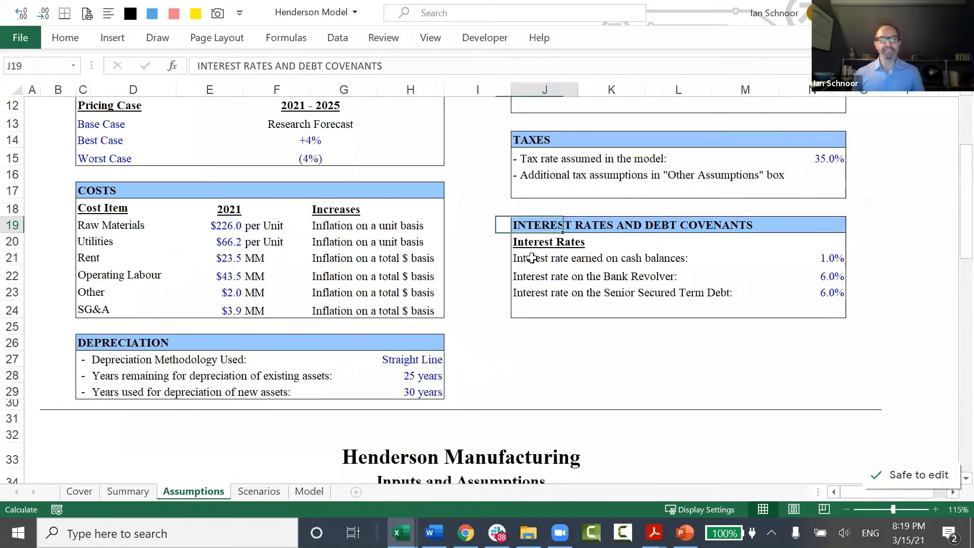
key(shift+Down)
key(shift+Down)
key(shift+Down)
key(shift+Right)
key(shift+Right)
key(shift+Right)
key(shift+Right)
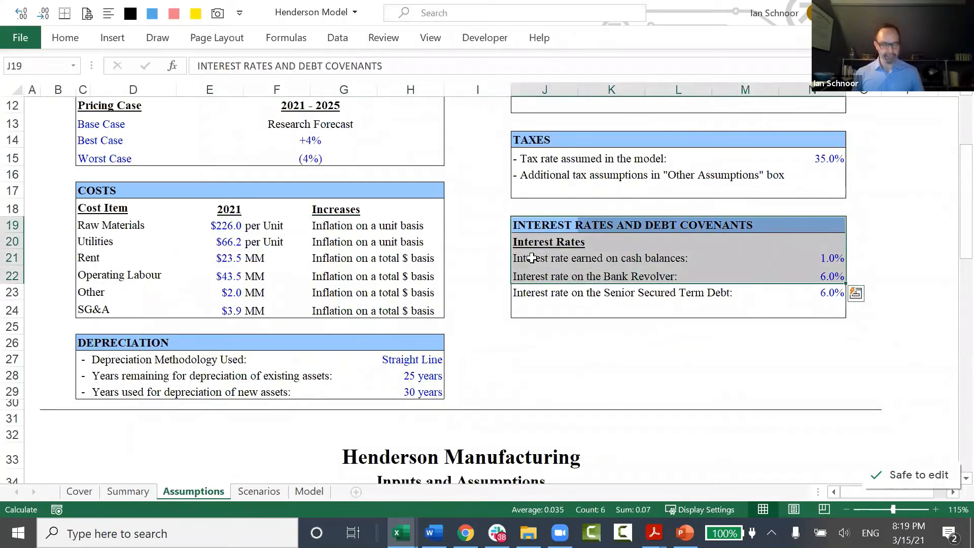
key(shift+Up)
key(shift+Up)
key(shift+Up)
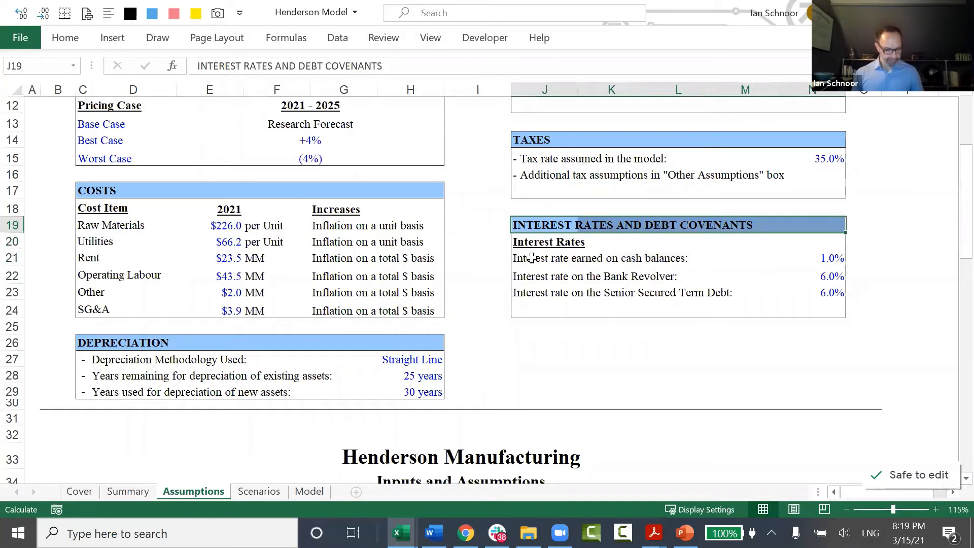
key(ctrl+c)
key(Down)
key(Down)
key(Down)
key(Down)
key(Down)
key(Down)
key(Down)
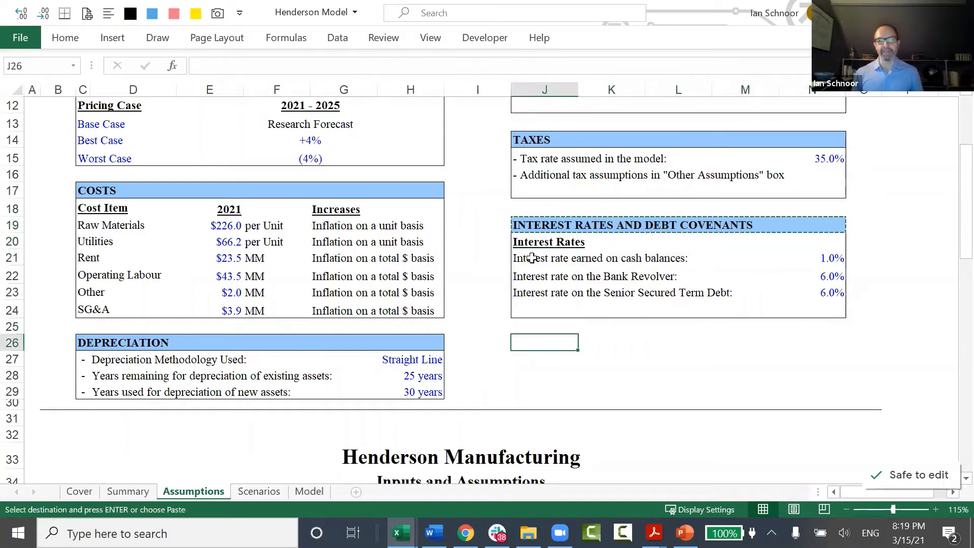
key(Return)
Step: Change the copied heading in J26 to "MODEL OUPUTS"
text(MODEL)
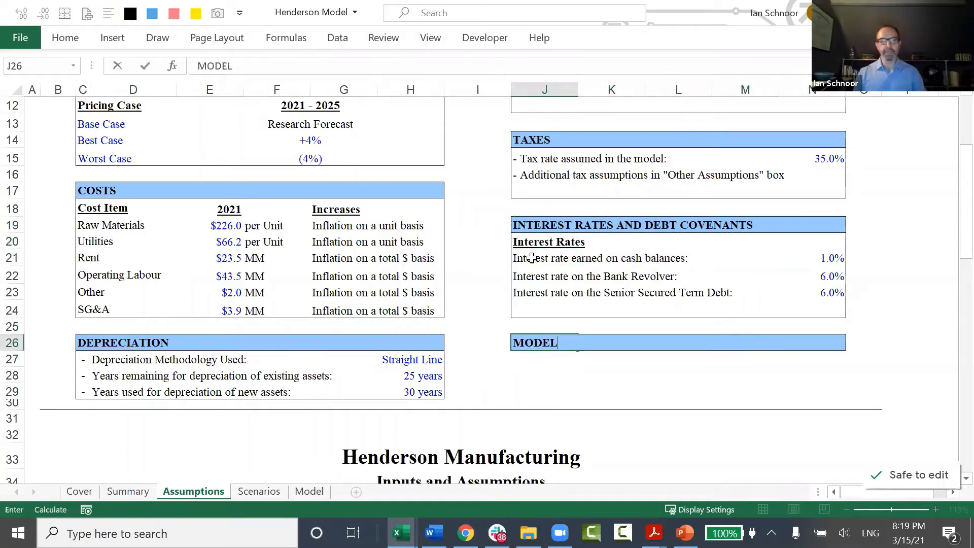
text( OUPUTS)
key(Return)
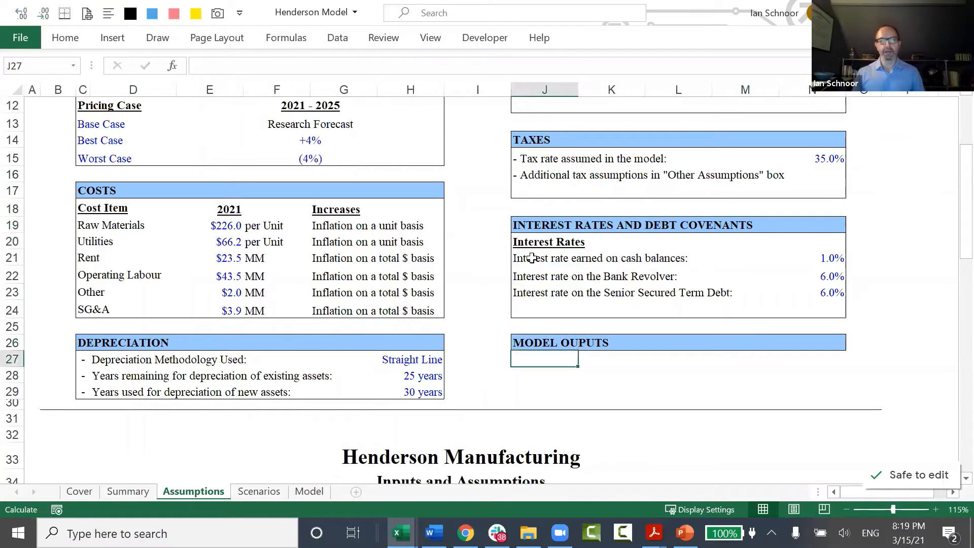
Step: Add an outline border around J27:N29 to form the box beneath the new heading
key(shift+Down)
key(shift+Down)
key(shift+Right)
key(shift+Right)
key(shift+Right)
key(shift+Right)
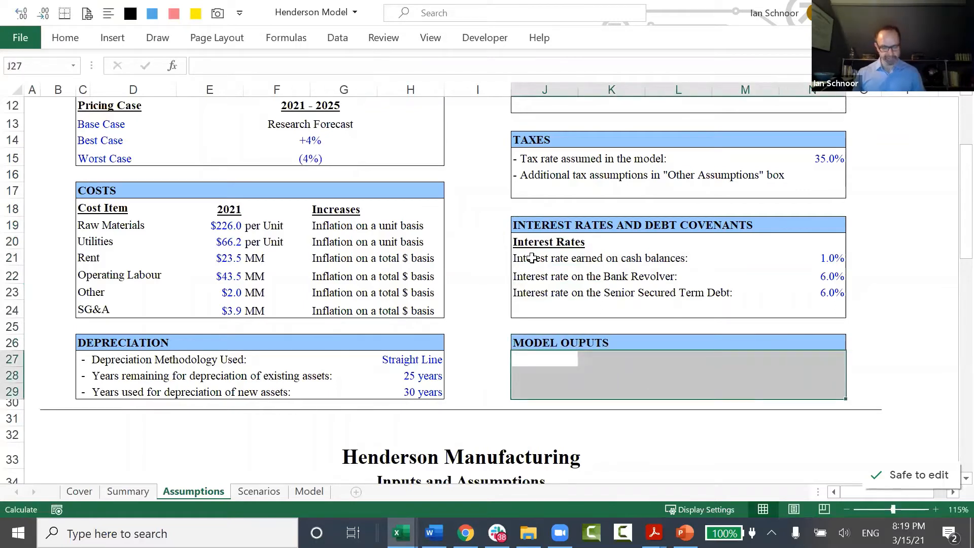
key(Left)
key(Right)
key(Down)
key(Up)
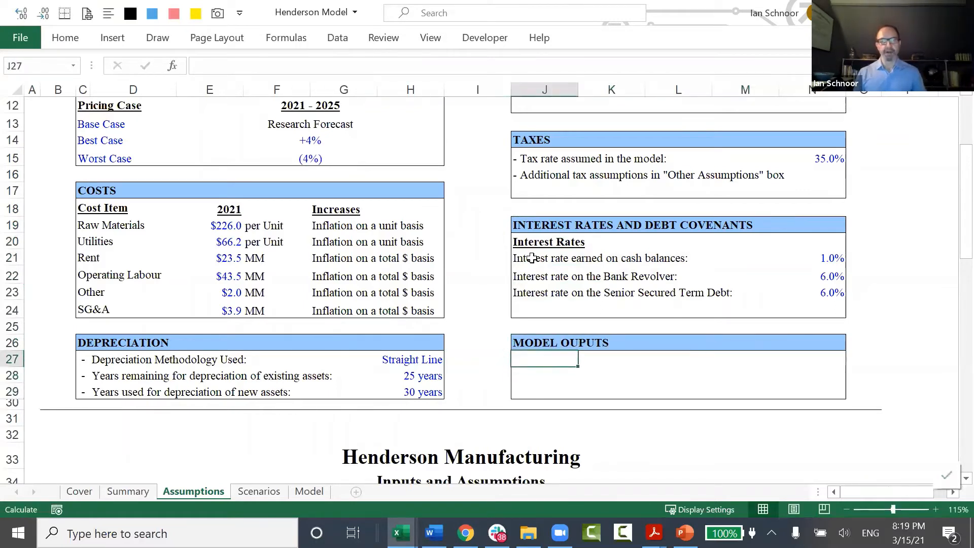
Step: Enter the row label Revenues in J28
key(Down)
text(rEVENUES)
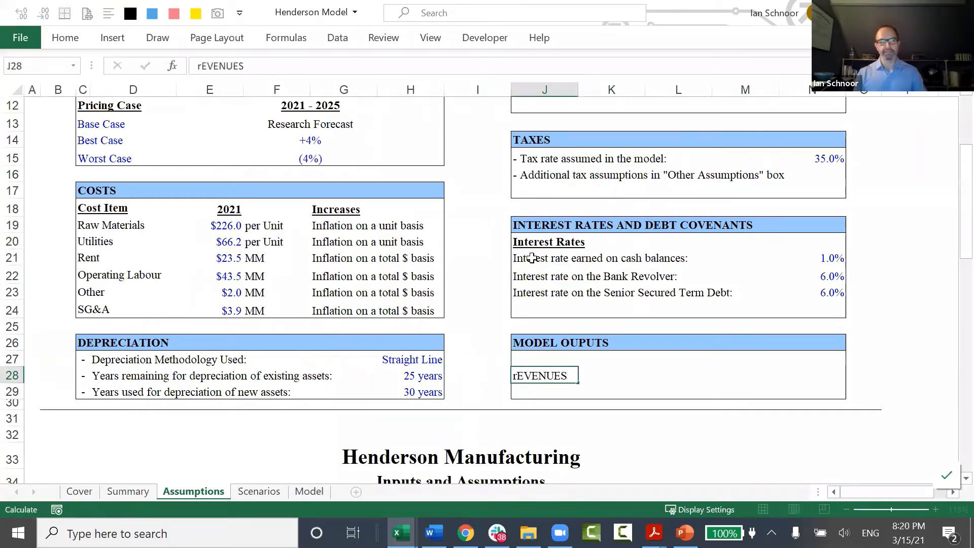
key(Return)
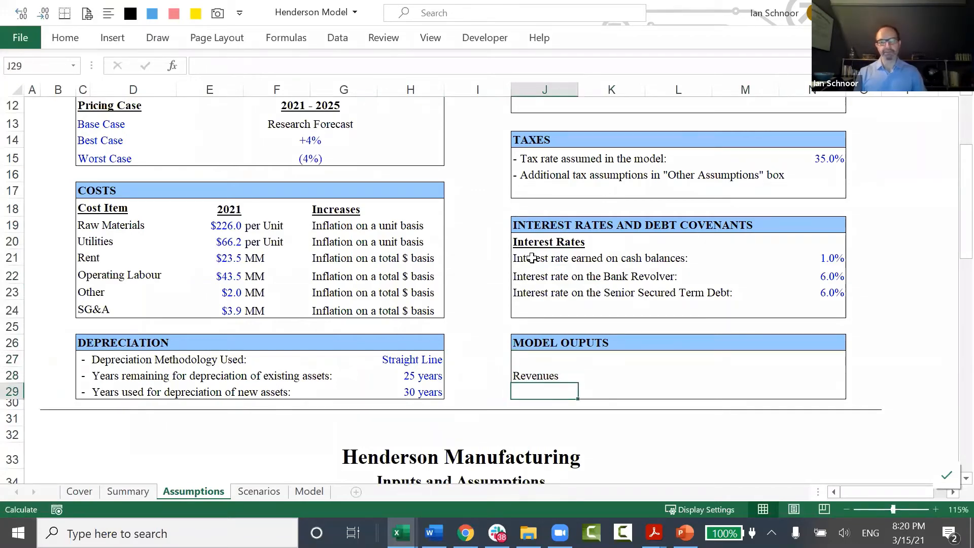
Step: Label the output rows EBITDA in J28 and Net Inc in J29
key(Up)
text(EBITDA)
key(Return)
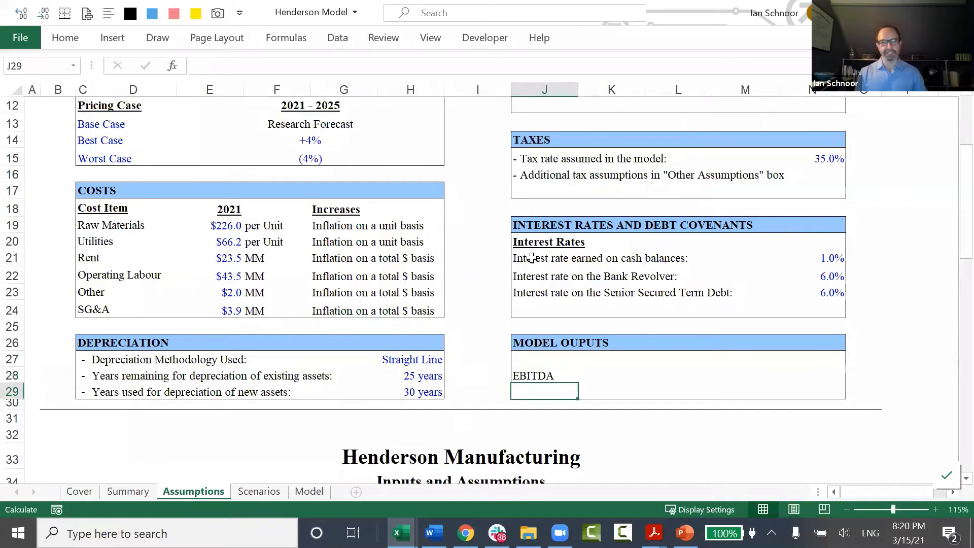
text(Net In)
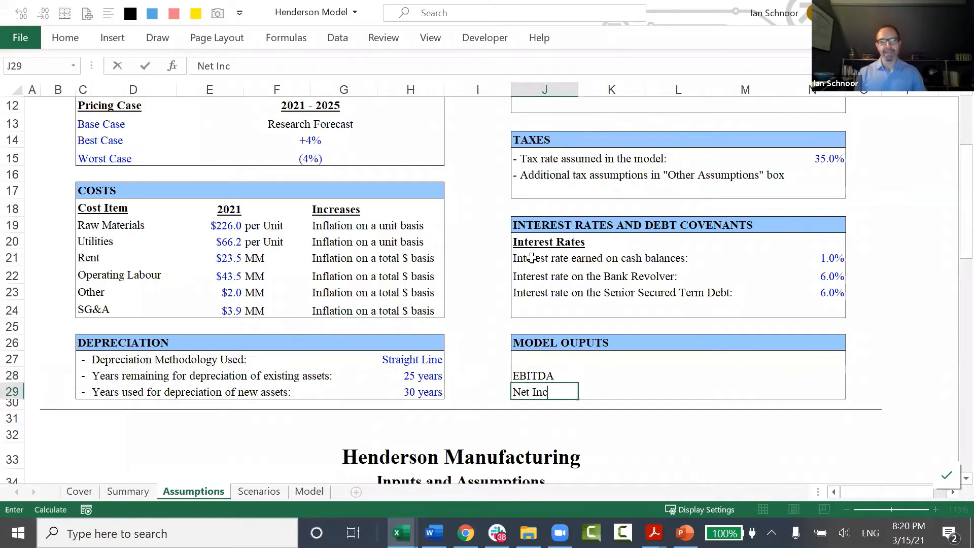
text(c)
key(Return)
Step: Link the first year heading in L27 to the Costs table year with =E18, leaving L28 empty
key(Up)
key(Up)
key(Up)
key(Right)
key(Right)
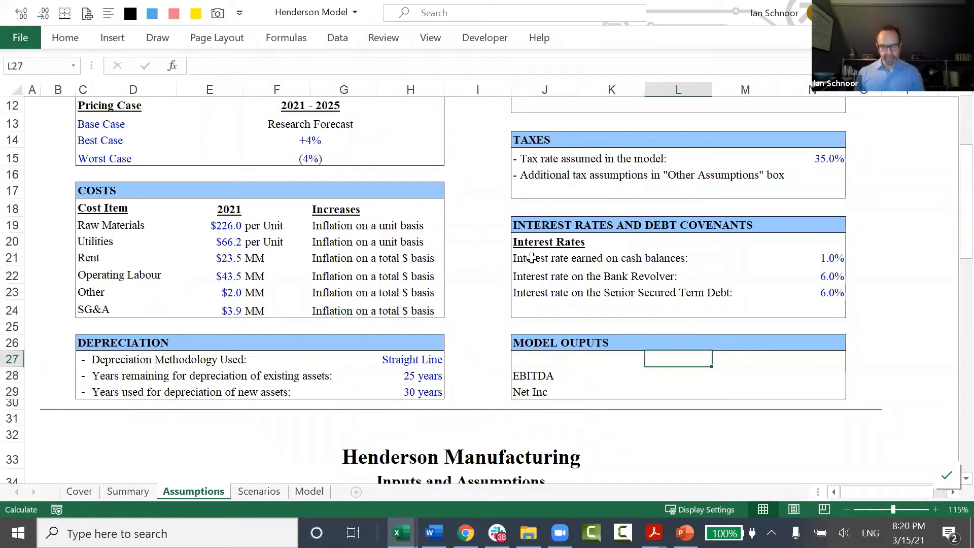
text(=)
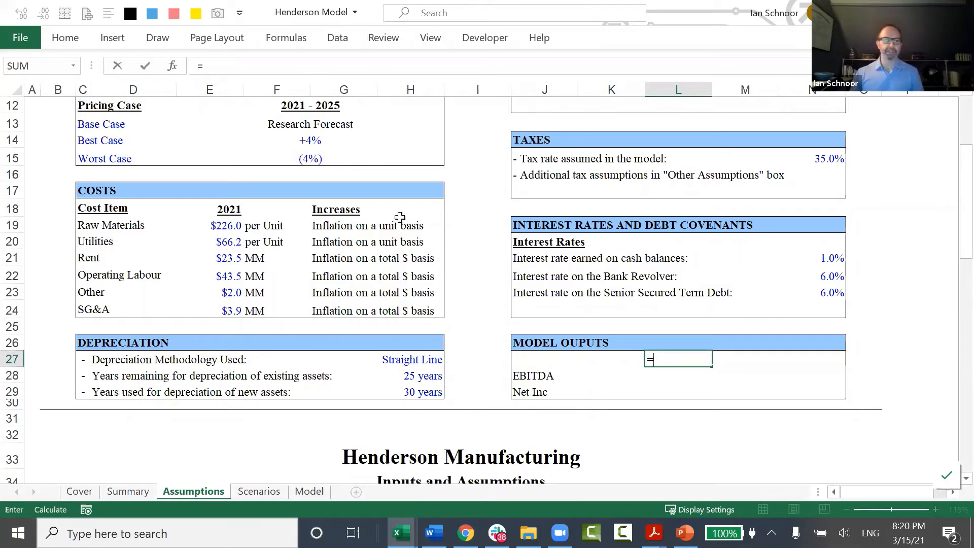
click(221, 210)
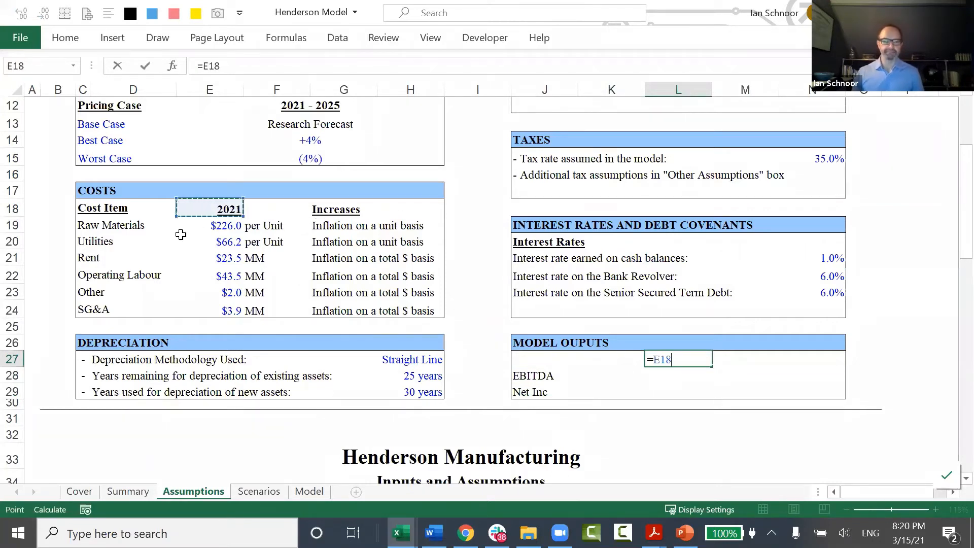
key(Return)
text(3)
key(Up)
key(Down)
key(Delete)
Step: Add the second year heading in M27 with a formula that adds 1 to L27
key(Up)
key(Right)
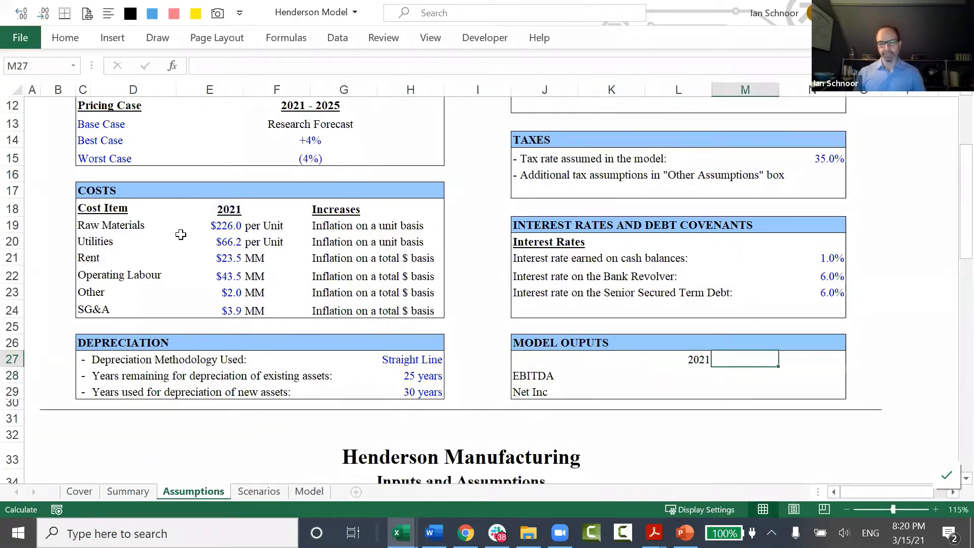
text(=)
key(Left)
key(Return)
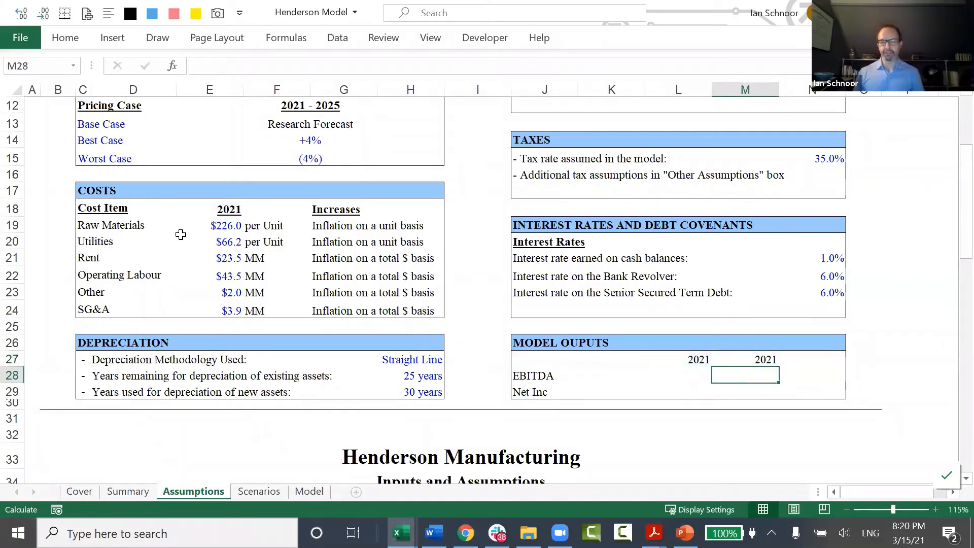
key(Left)
key(Up)
key(Right)
text(=)
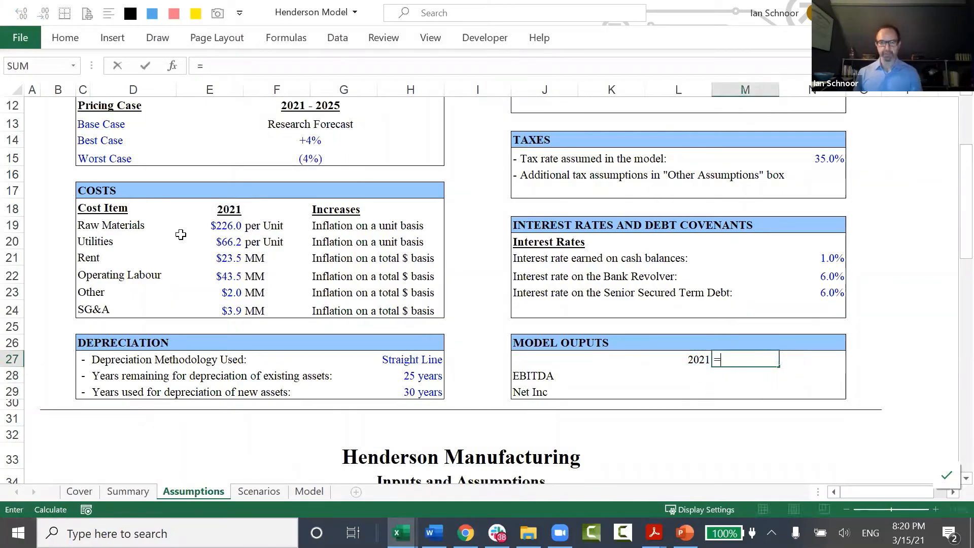
key(Left)
text(+1)
key(Return)
Step: Make the two year headings in L27:M27 bold
key(Up)
key(Left)
key(shift+Right)
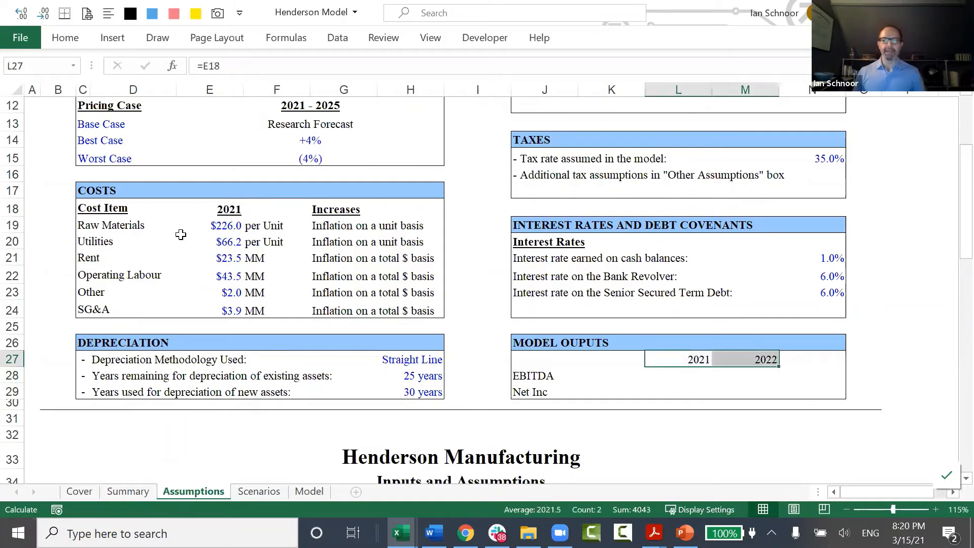
key(ctrl+b)
Step: Link the 2021 EBITDA output in L28 to the Model sheet's 2021 EBITDA with =Model!K92
key(Down)
text(=)
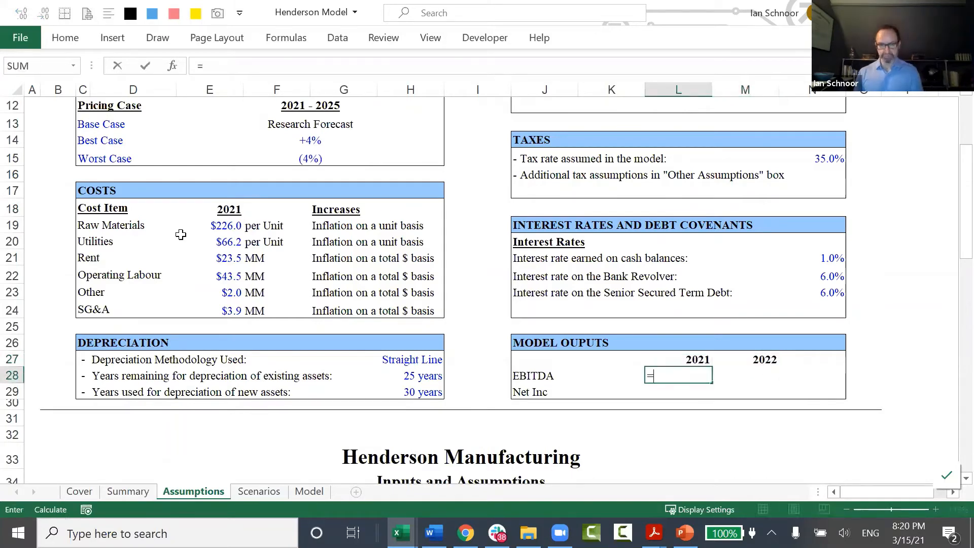
key(ctrl+Page_Down)
key(ctrl+Page_Down)
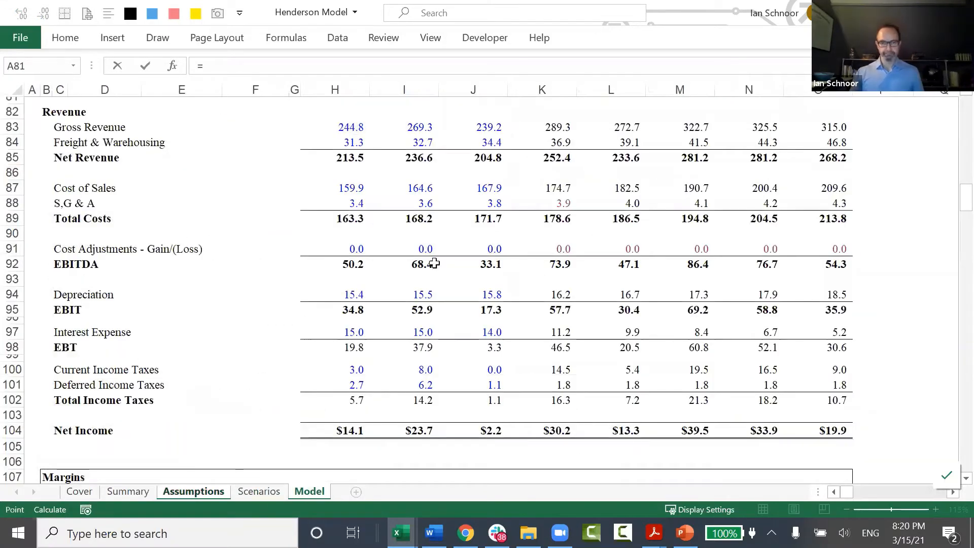
click(552, 262)
key(Return)
Step: Copy the EBITDA link from L28 across to M28 and format both cells as currency
key(shift+Right)
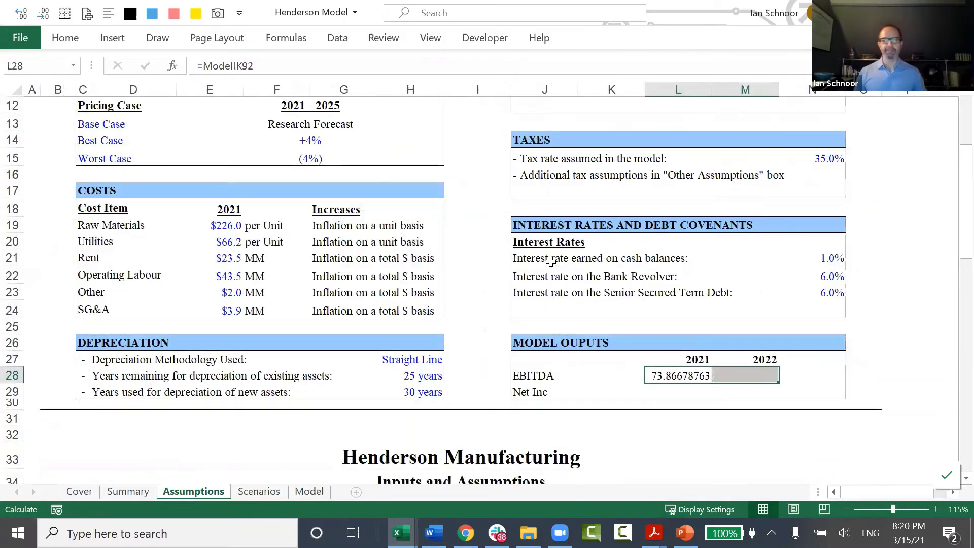
key(ctrl+f)
key(Escape)
key(ctrl+r)
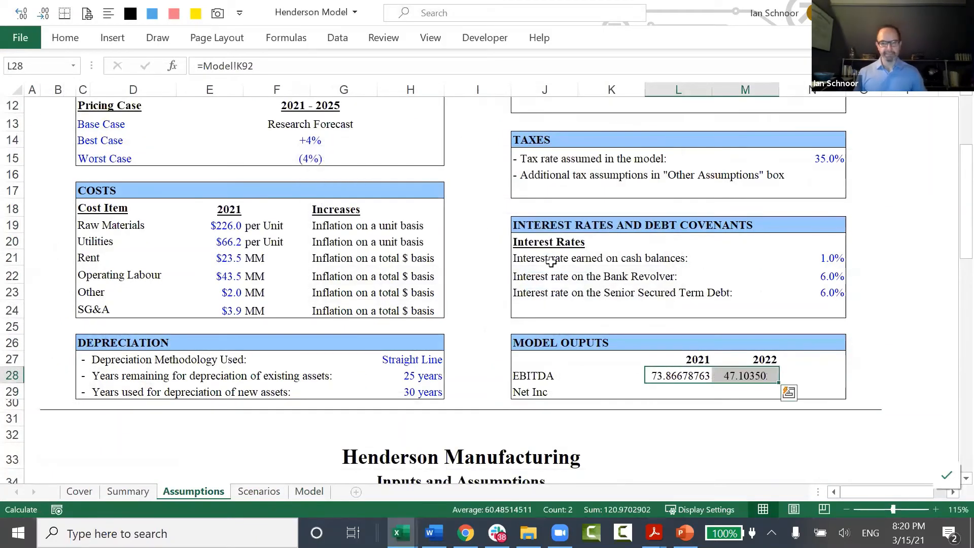
key(ctrl+shift+4)
key(Left)
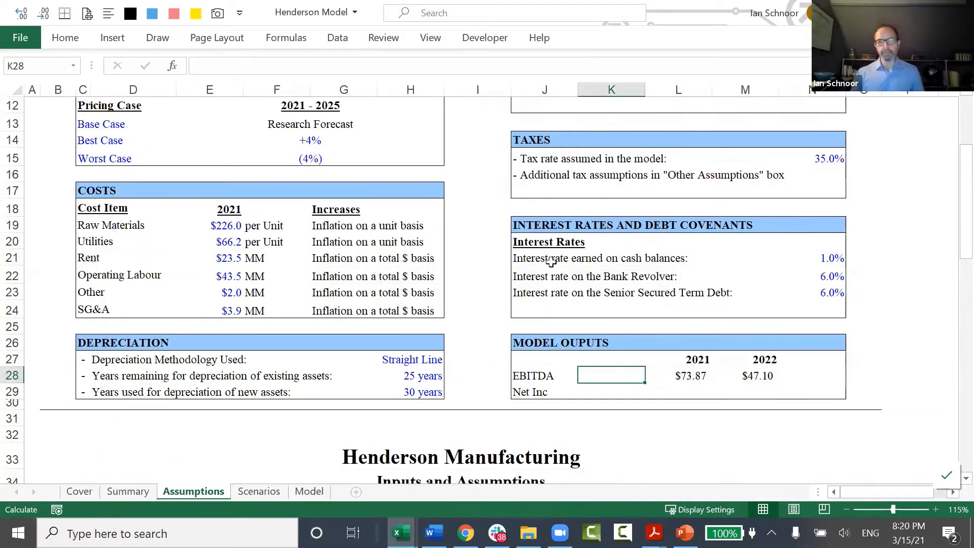
Step: Set the Raw Materials cost in E19 to 256 per unit to test the effect on EBITDA
click(222, 228)
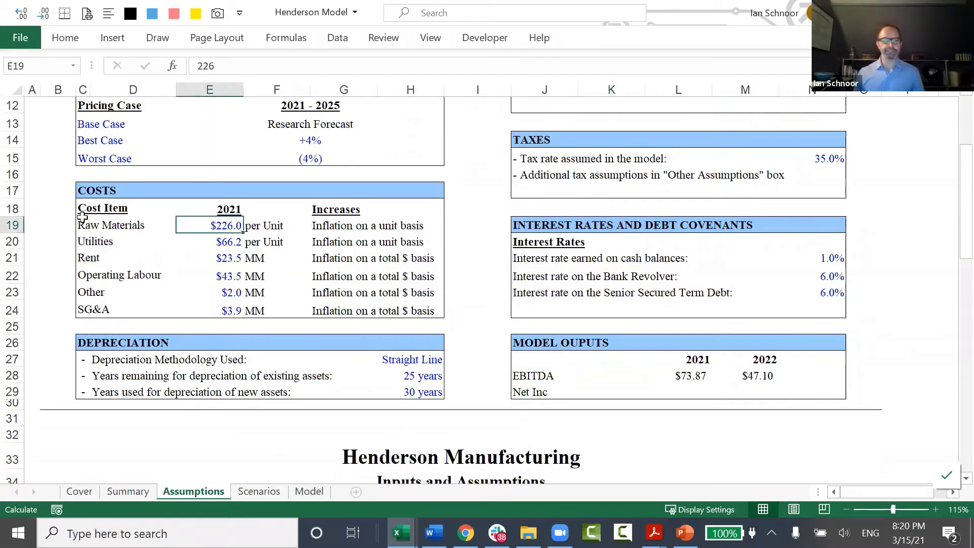
text(256)
key(Return)
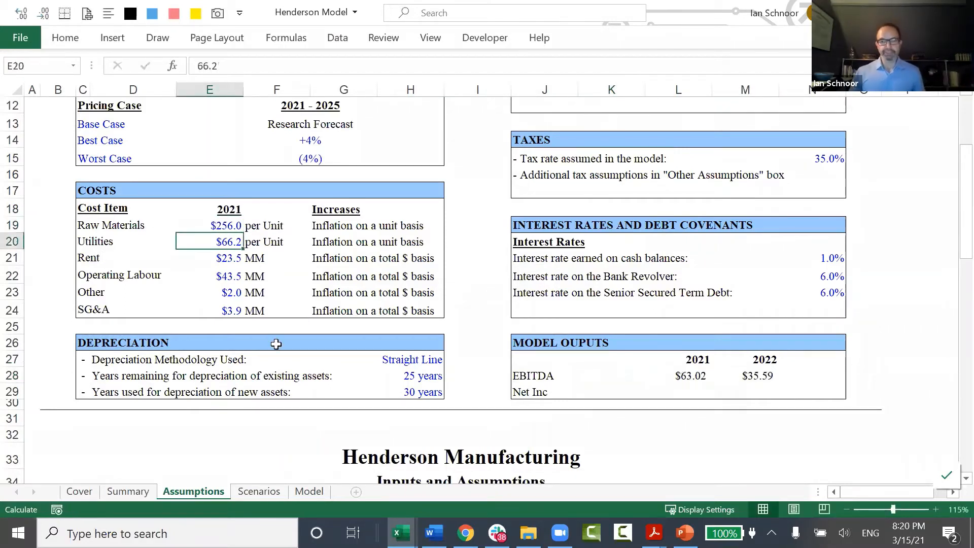
Step: Reduce the EBITDA values in L28:M28 to one decimal place
click(689, 376)
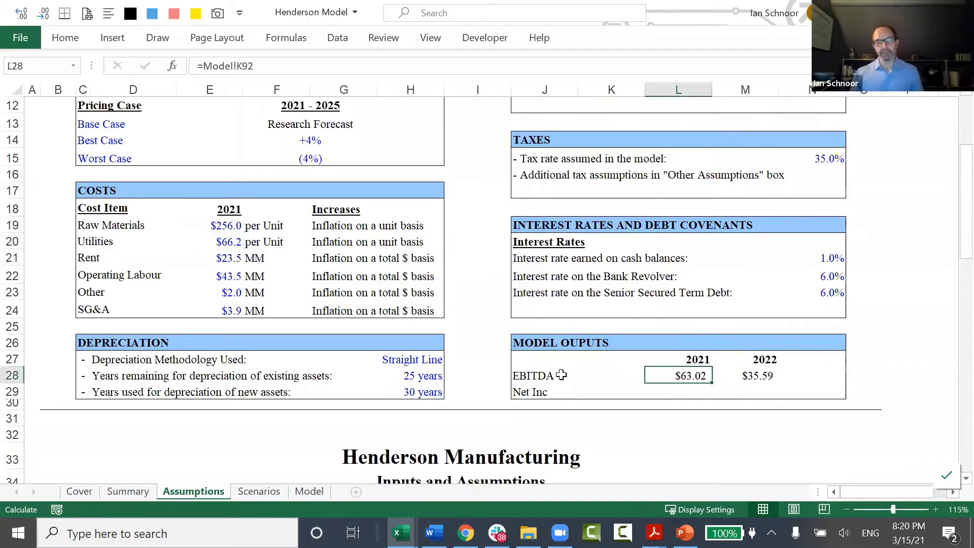
key(shift+Right)
key(alt+2)
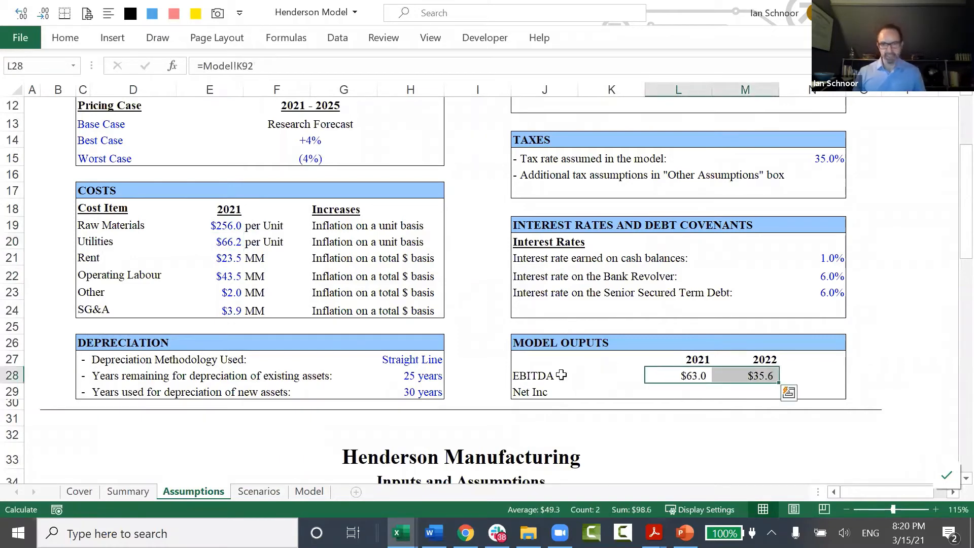
Step: Underline the two year headings in L27:M27
key(Up)
key(shift+Right)
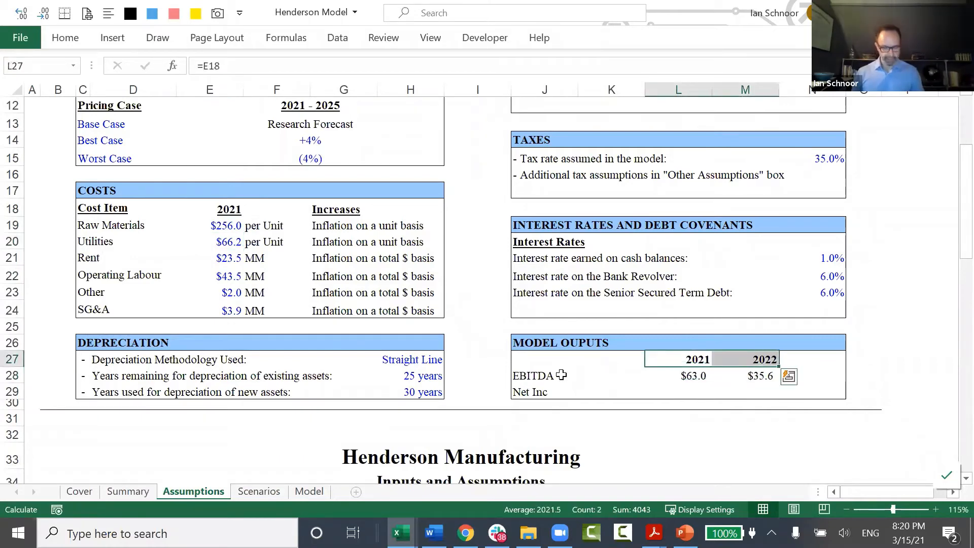
key(ctrl+u)
key(Down)
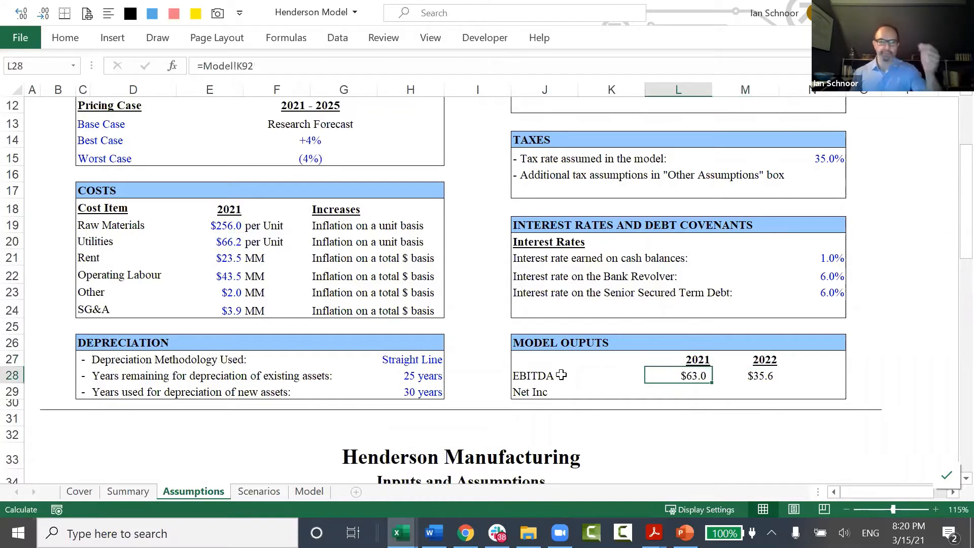
Step: Set the Raw Materials cost in E19 back to 226 per unit
key(Left)
key(Left)
key(Left)
key(Left)
key(Left)
key(Left)
key(Up)
key(Up)
key(Up)
key(Up)
key(Up)
key(Up)
key(Left)
key(Up)
key(Up)
key(Up)
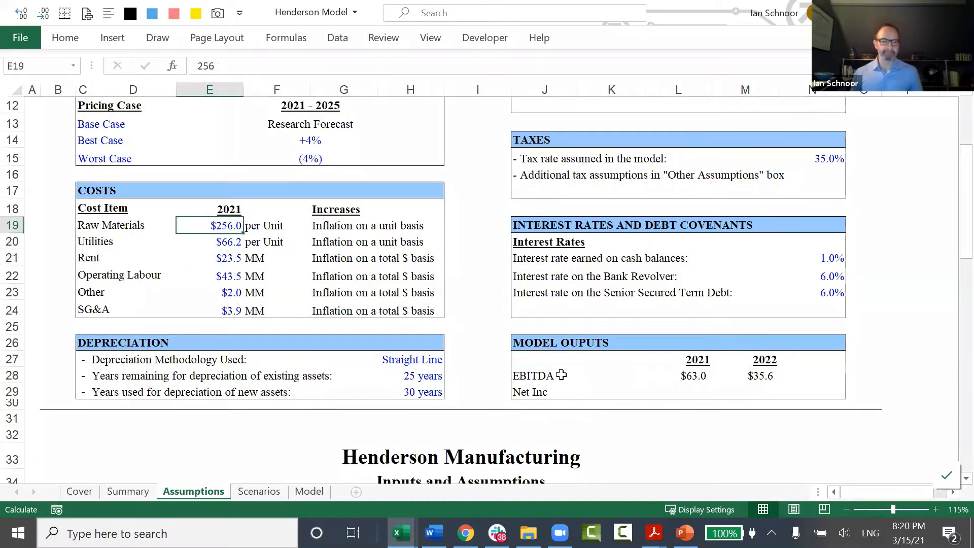
text(226)
key(Return)
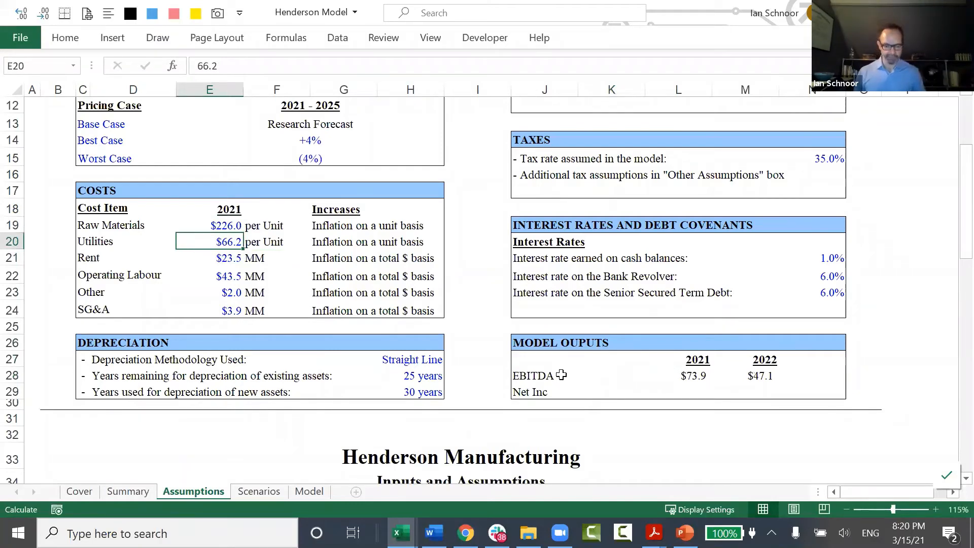
key(ctrl+Tab)
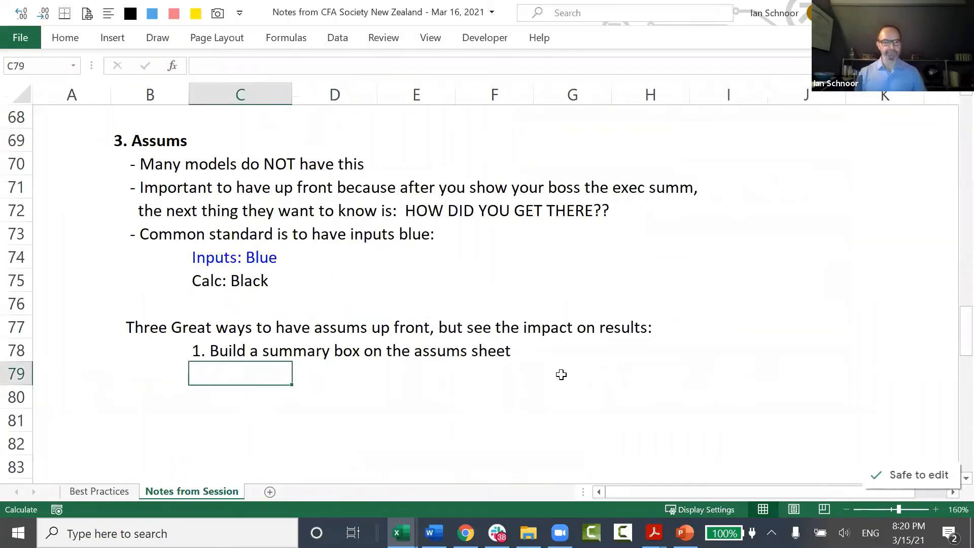
text(2. )
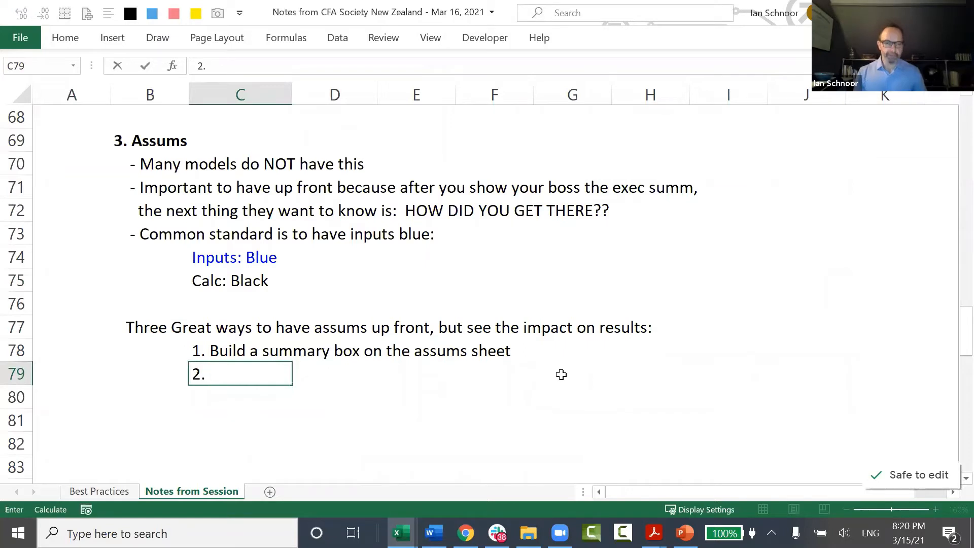
text(Use Excel's )
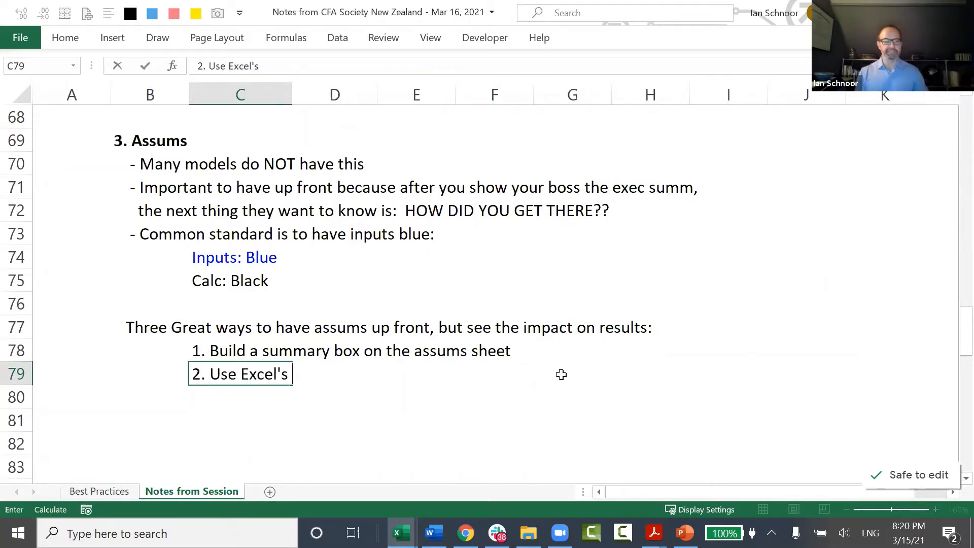
text(Watch Window)
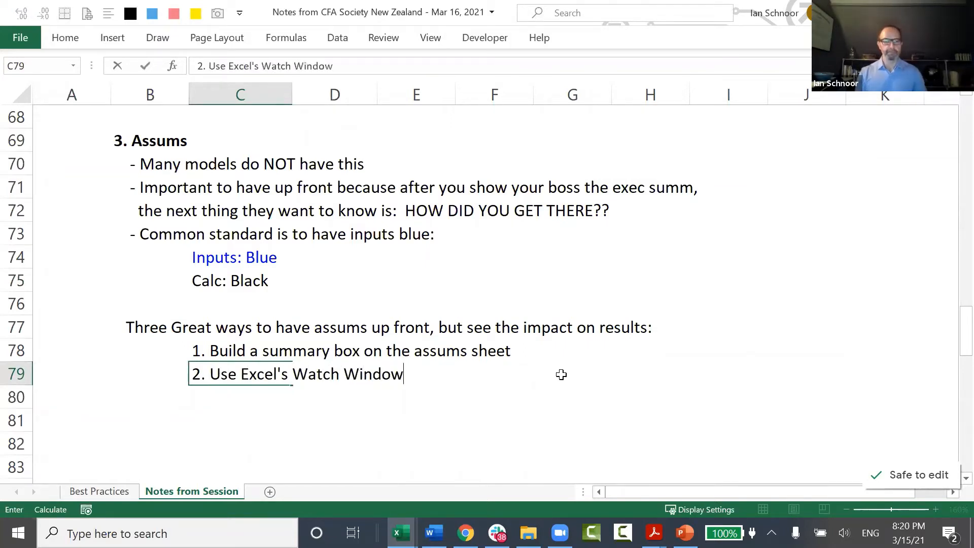
key(Return)
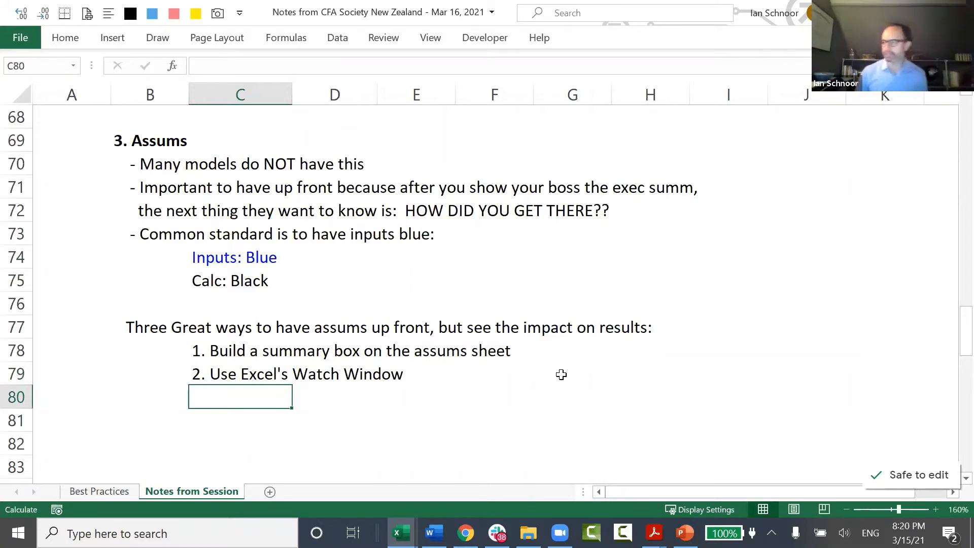
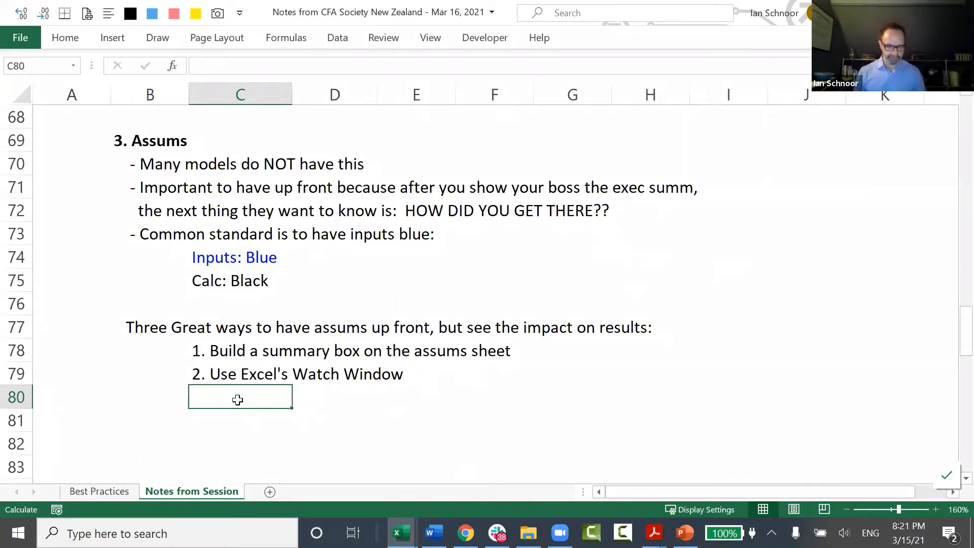
Step: Return to the Henderson Model workbook, open the Watch Window and move it clear of the Model Outputs box
key(alt+Tab)
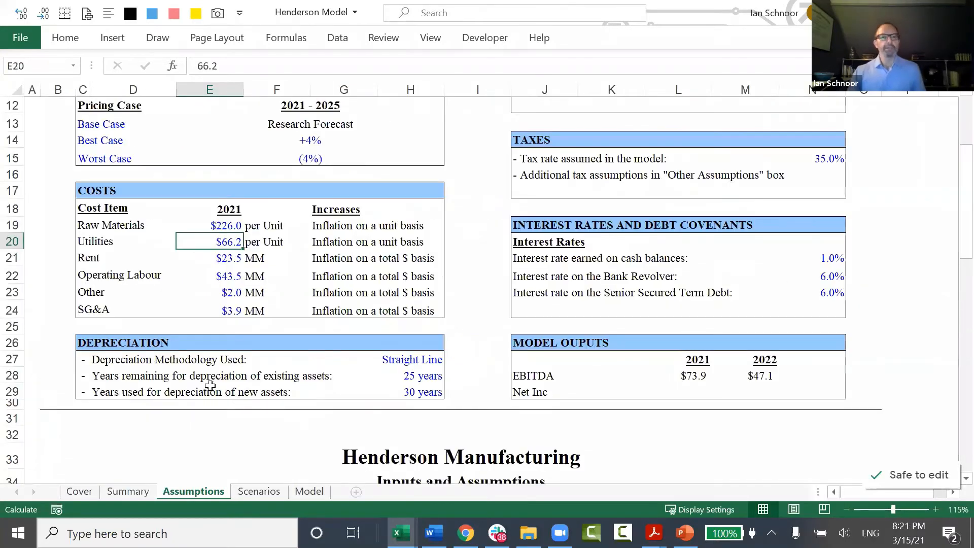
click(281, 37)
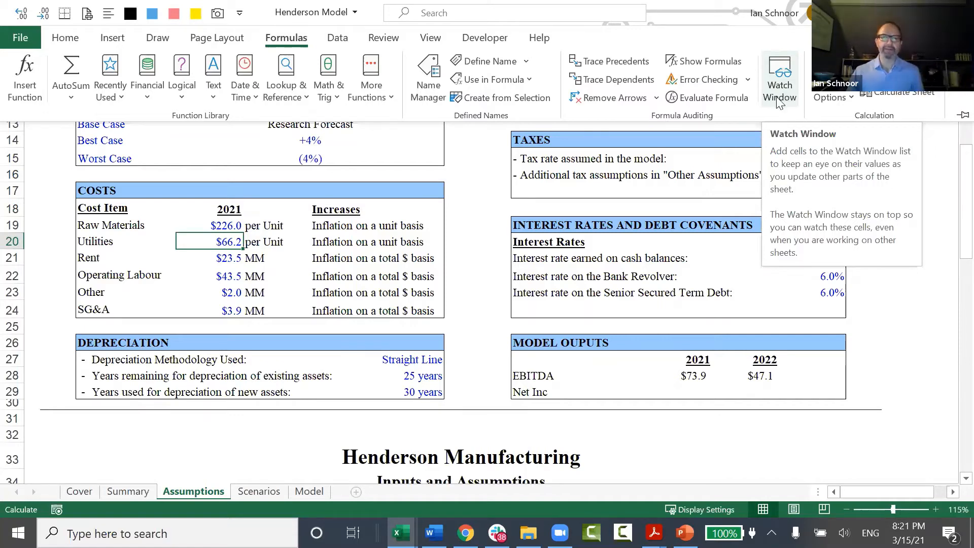
click(781, 101)
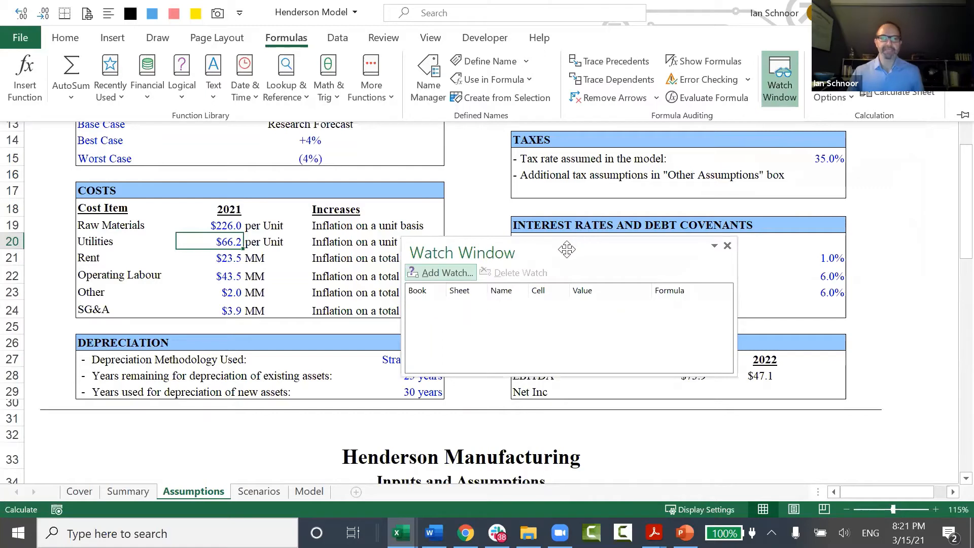
drag(566, 246, 590, 153)
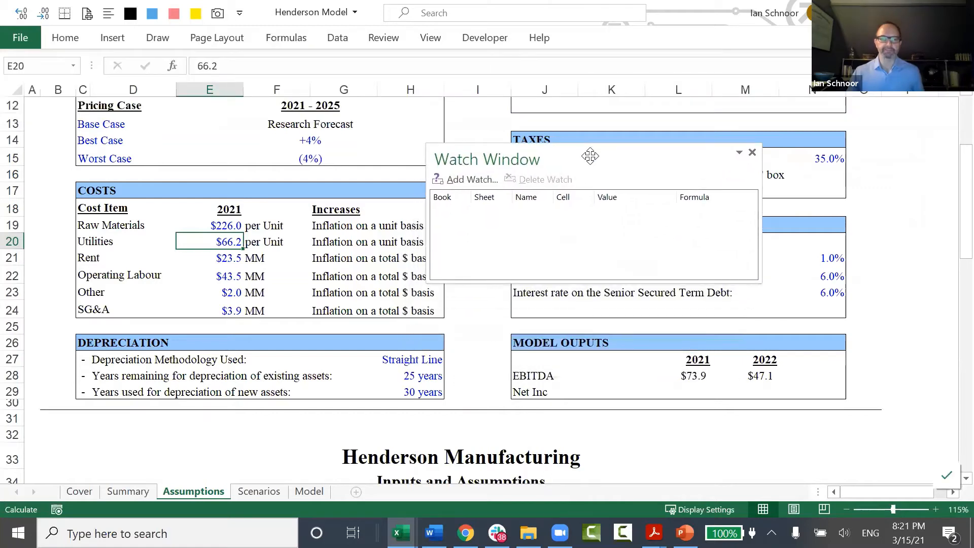
Step: Add watches for the projected 2021 to 2023 EBITDA cells K92:M92 on the Model sheet
click(479, 179)
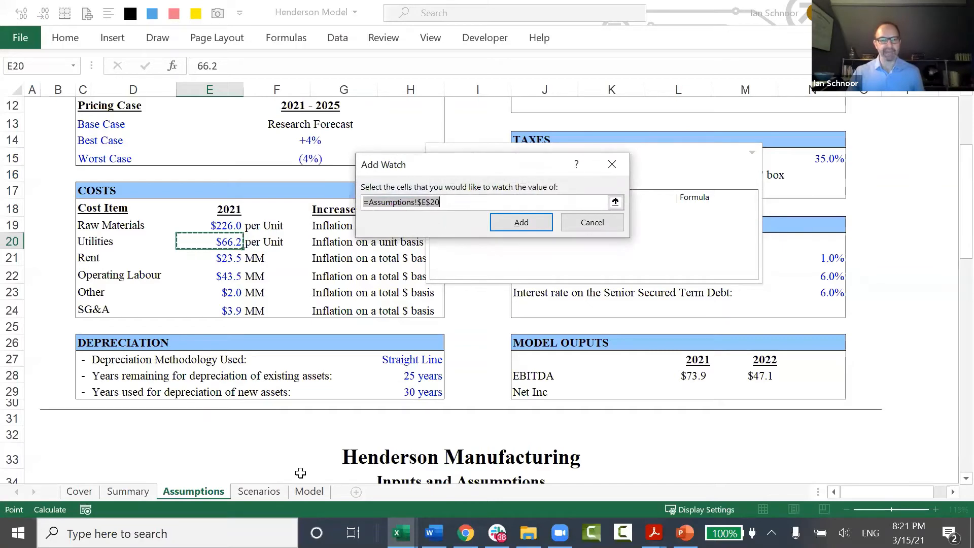
click(309, 491)
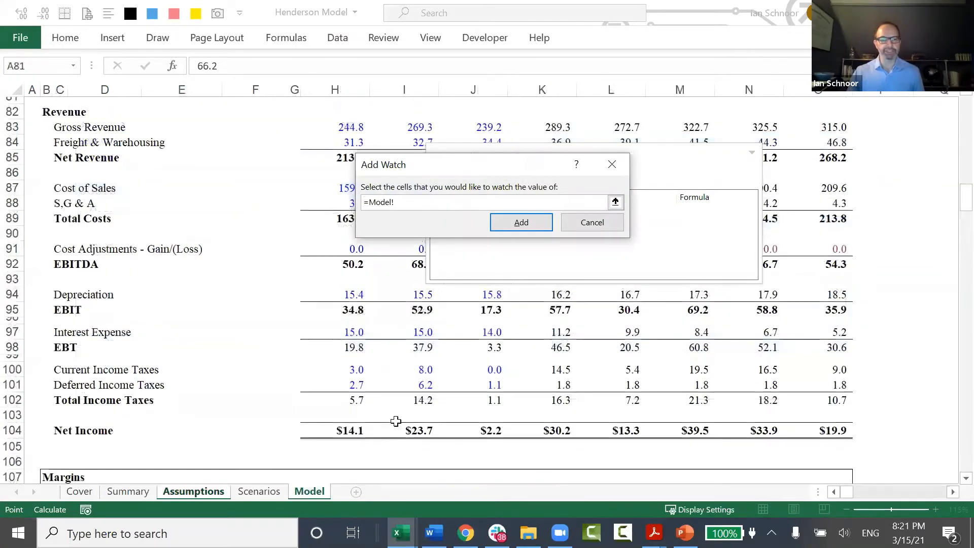
scroll(468, 418, up, 2)
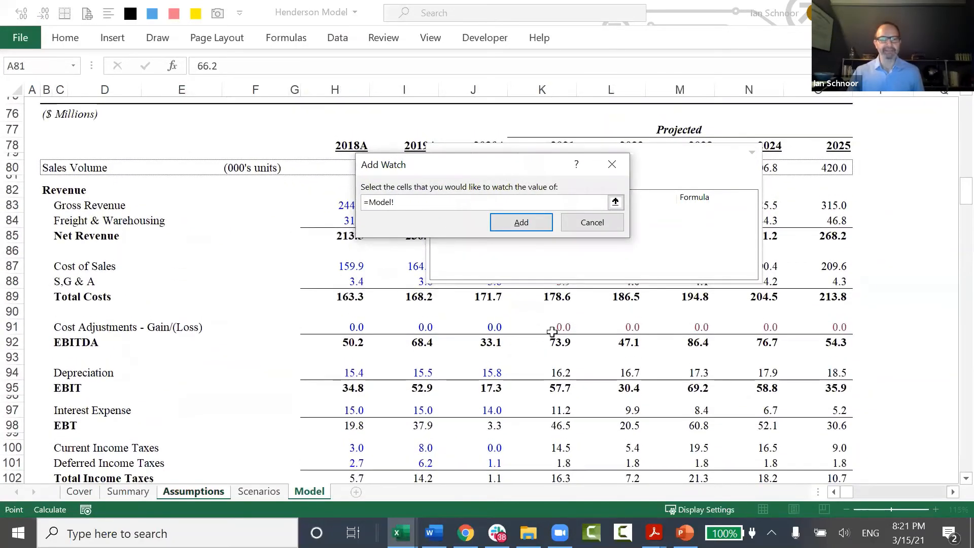
drag(566, 342, 683, 342)
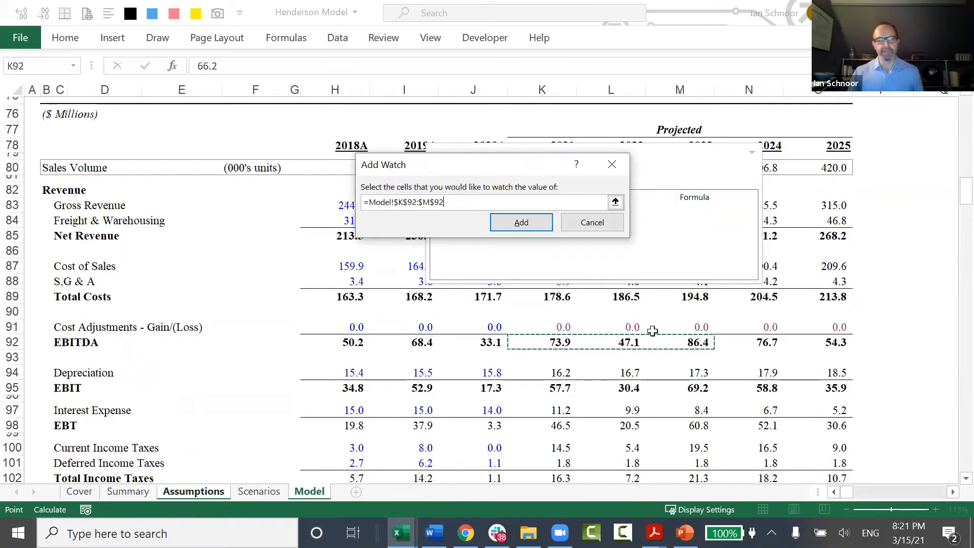
click(518, 223)
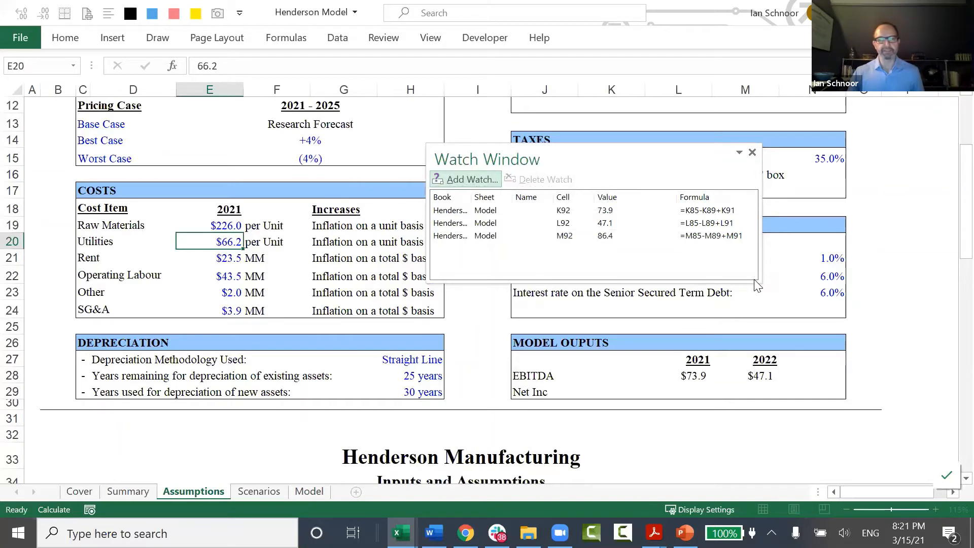
Step: Enlarge the Watch Window and add watches for the Net Income cells K104:M104 on the Model sheet
drag(756, 280, 772, 336)
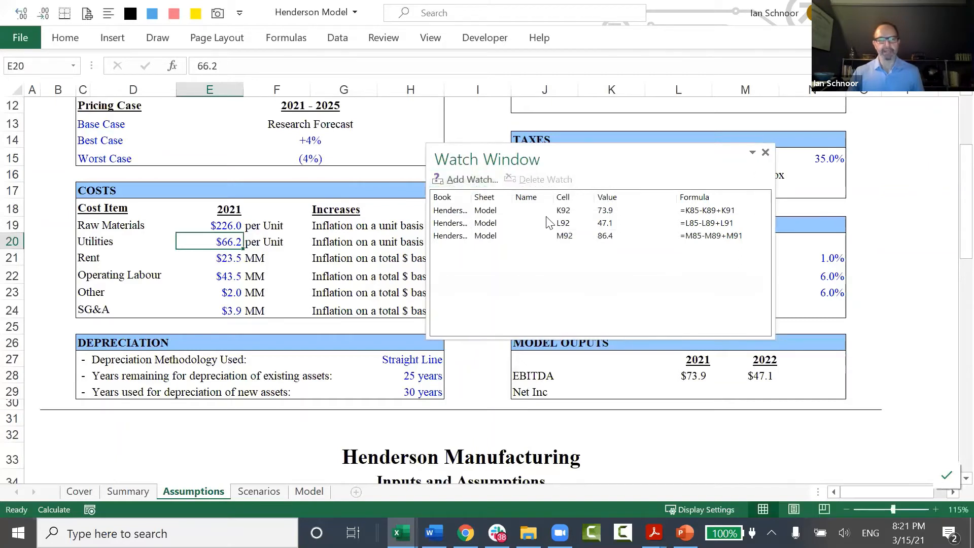
click(463, 180)
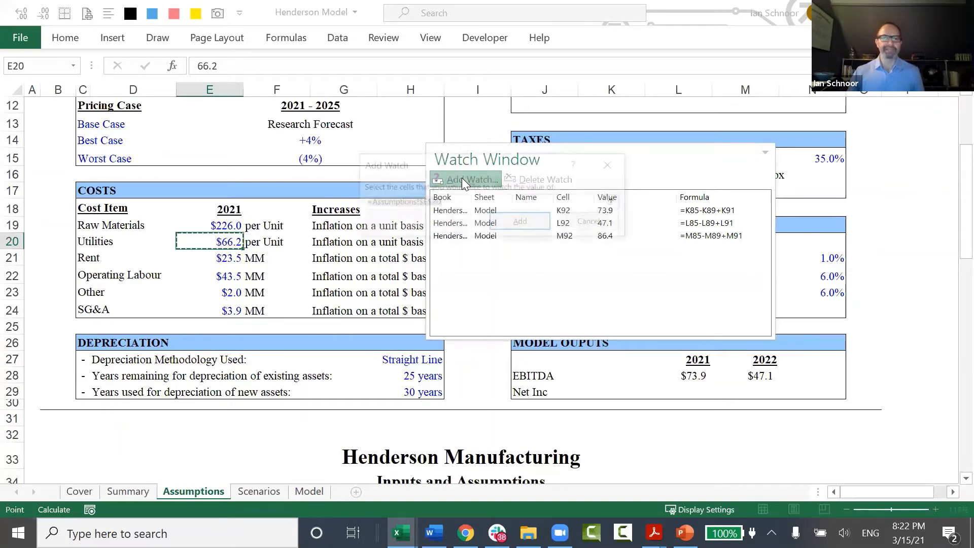
click(314, 492)
scroll(535, 406, down, 2)
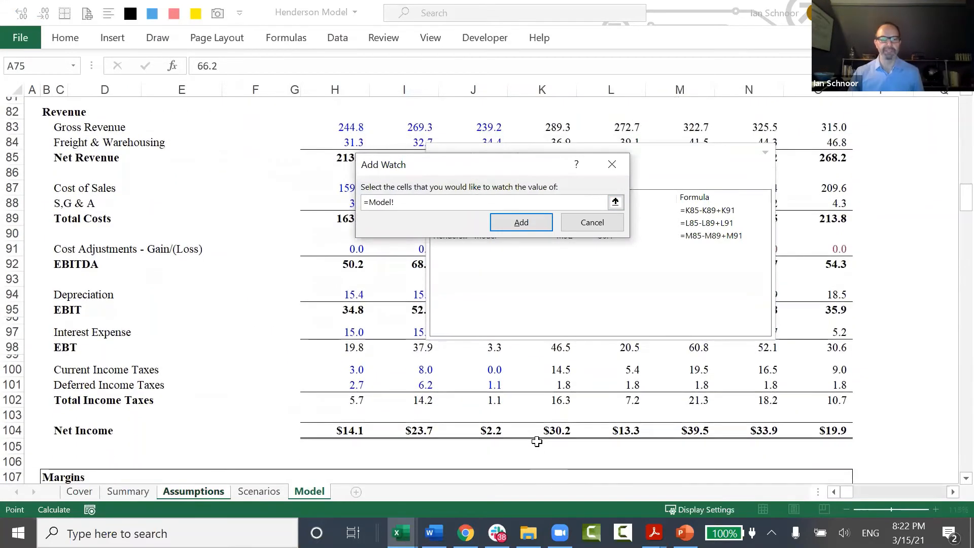
drag(543, 432, 706, 432)
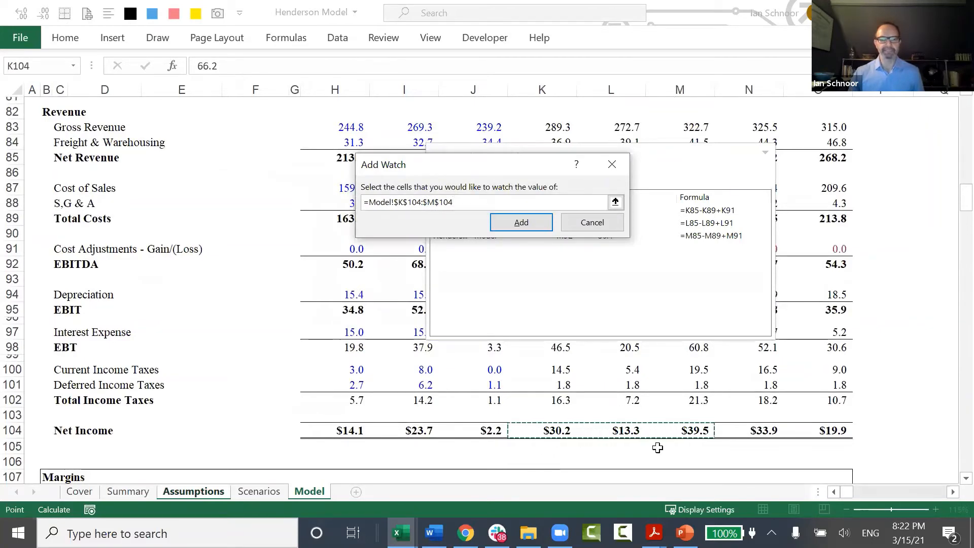
click(522, 222)
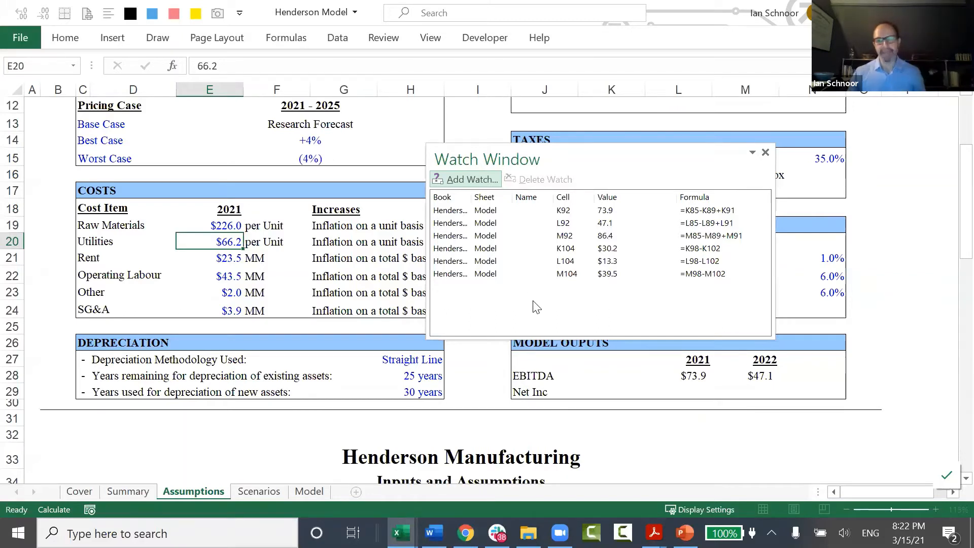
Step: Set the 2021 Raw Materials cost per unit on the Assumptions sheet to 256
click(211, 227)
text(226)
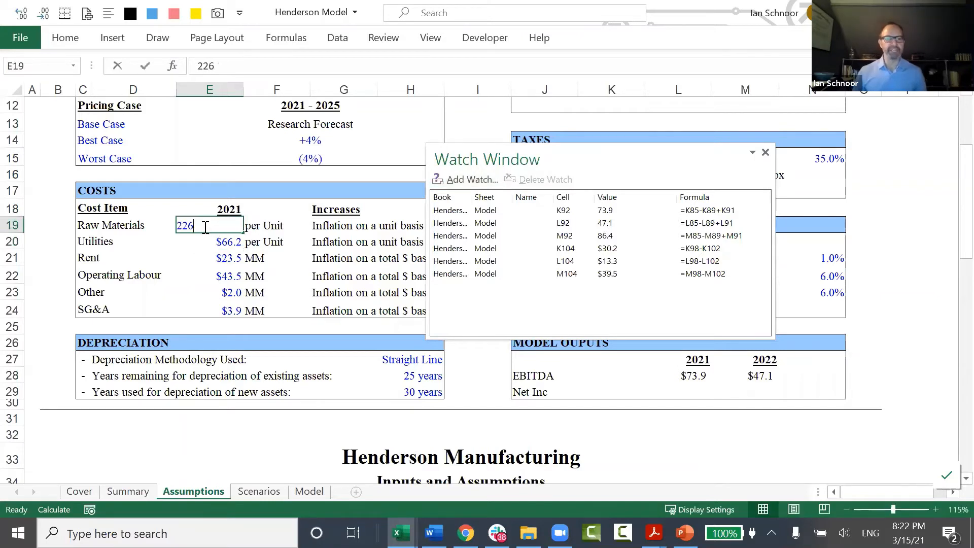
key(BackSpace)
key(BackSpace)
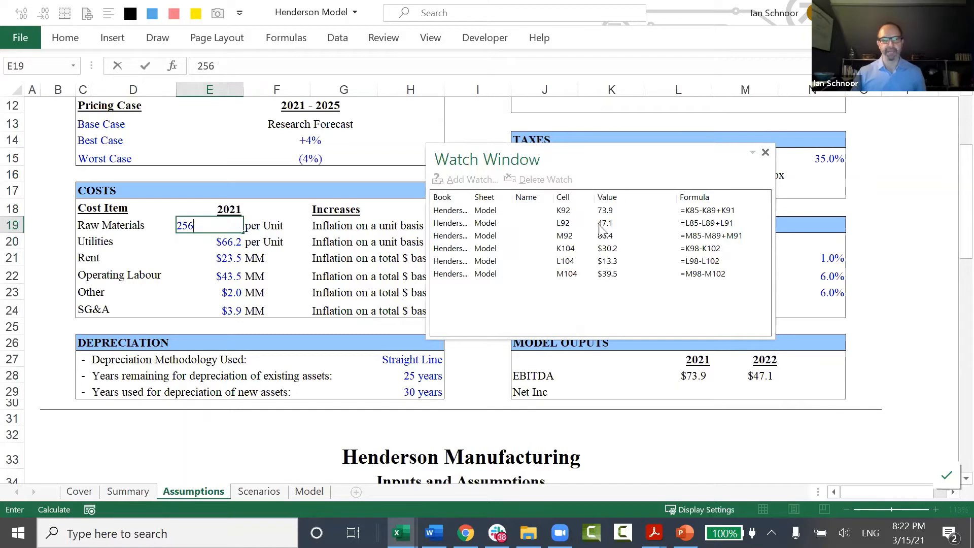
key(Return)
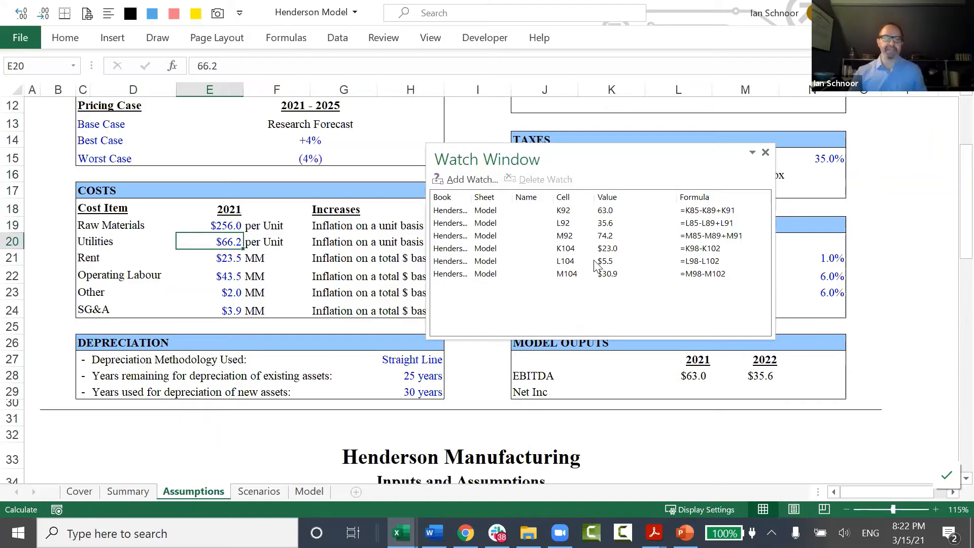
Step: View the Watch Window over the Scenarios sheet, and set the 2021 Raw Materials cost on the Assumptions sheet back to 226
click(244, 494)
drag(632, 154, 711, 160)
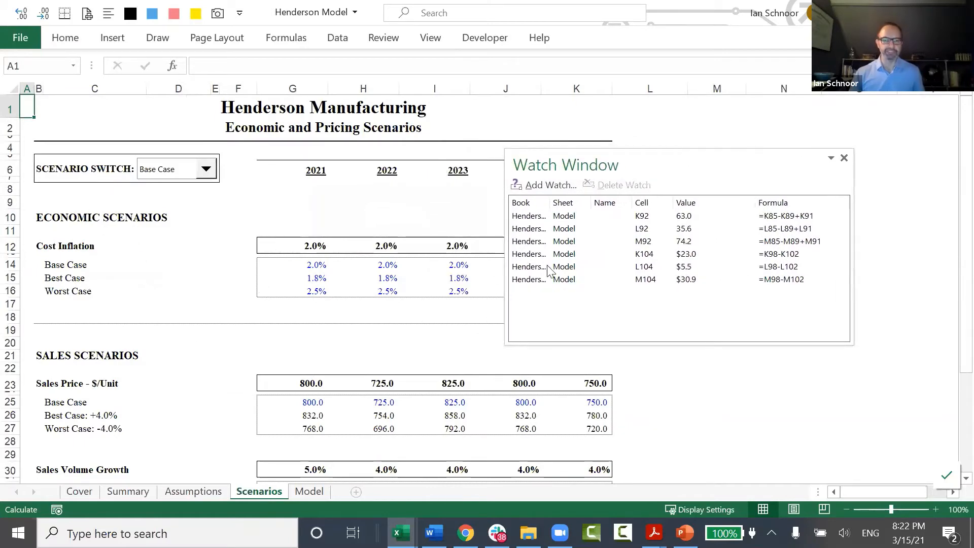
click(186, 493)
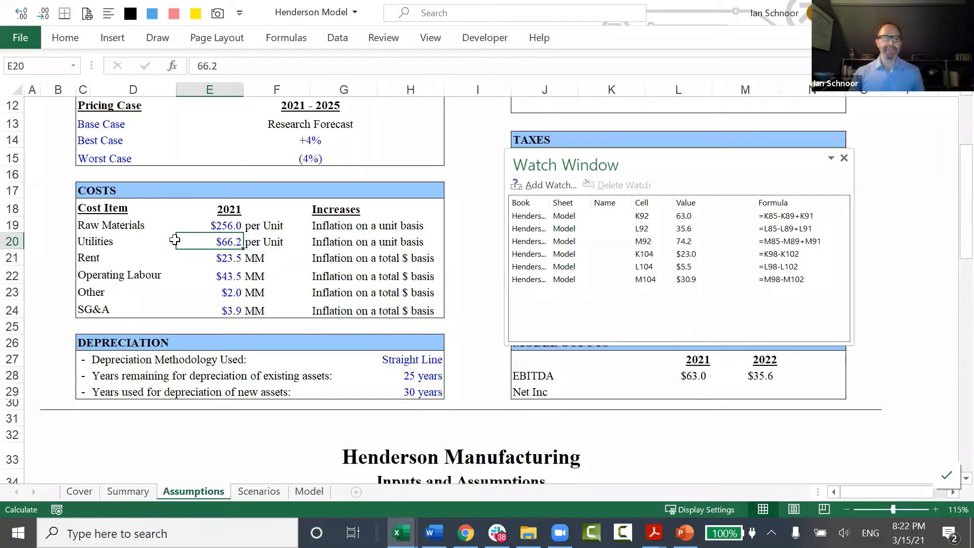
click(207, 226)
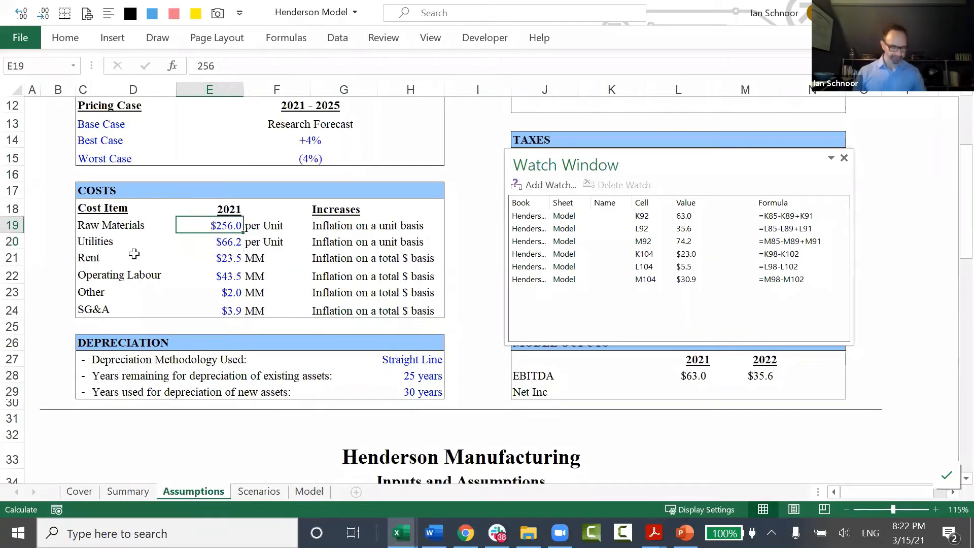
text(226)
key(ctrl+Return)
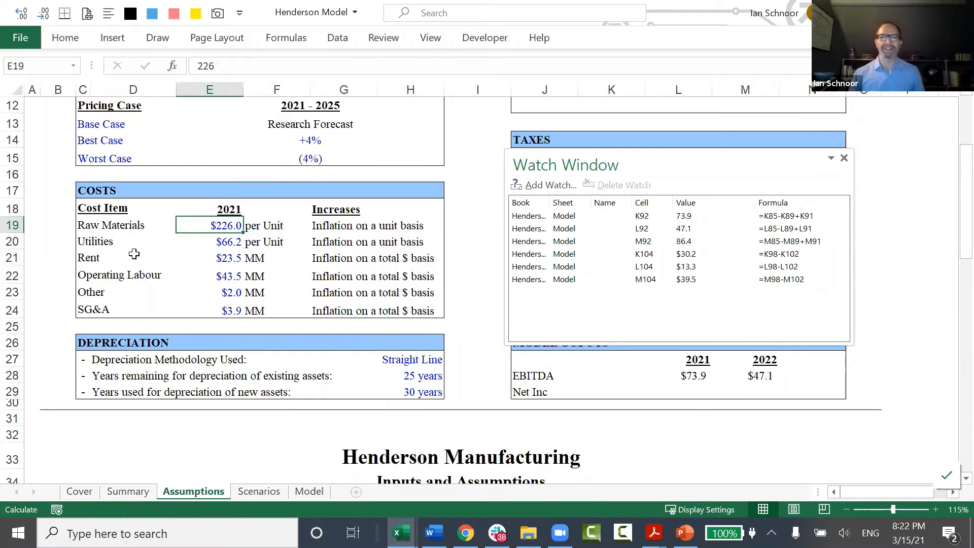
Step: Switch to the CFA Society New Zealand session notes workbook and close the Watch Window
key(alt+Tab)
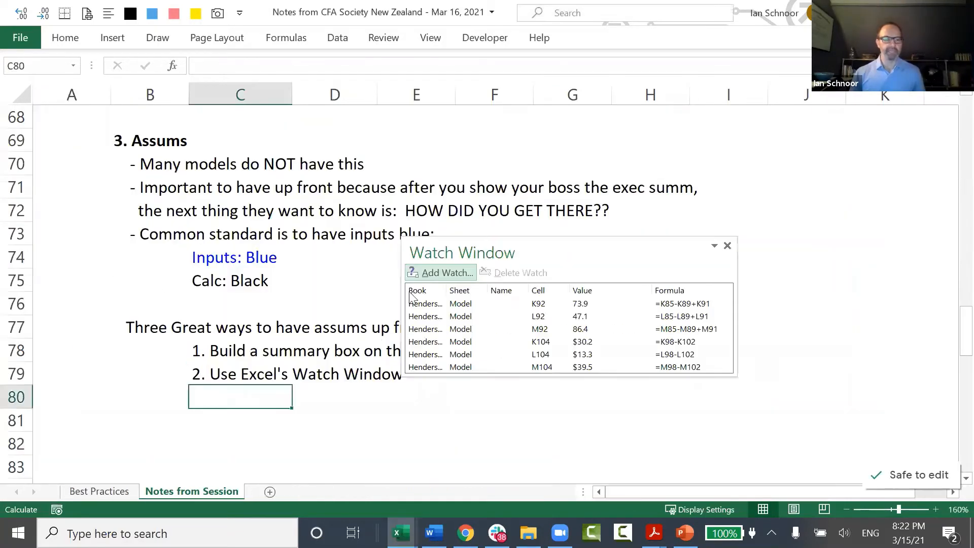
drag(549, 247, 550, 201)
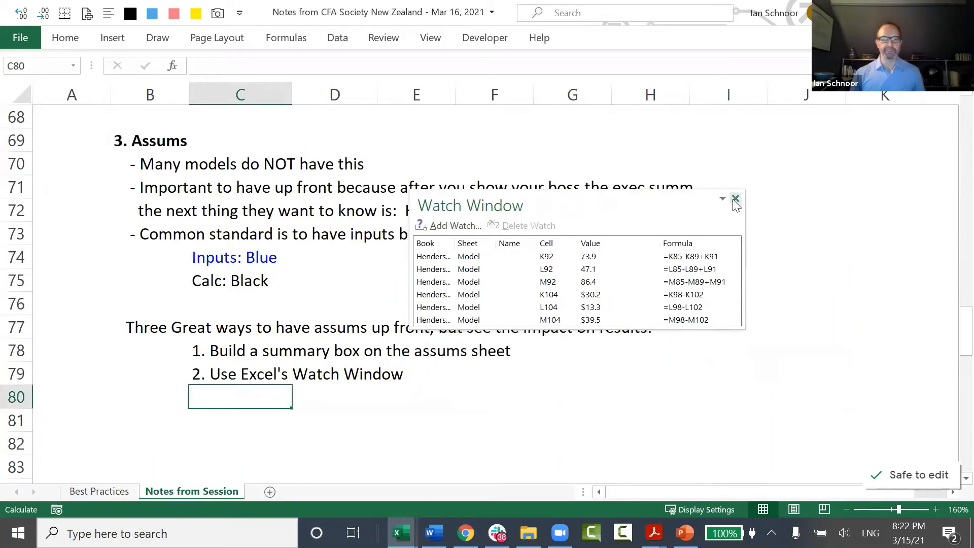
click(728, 200)
key(Up)
key(F2)
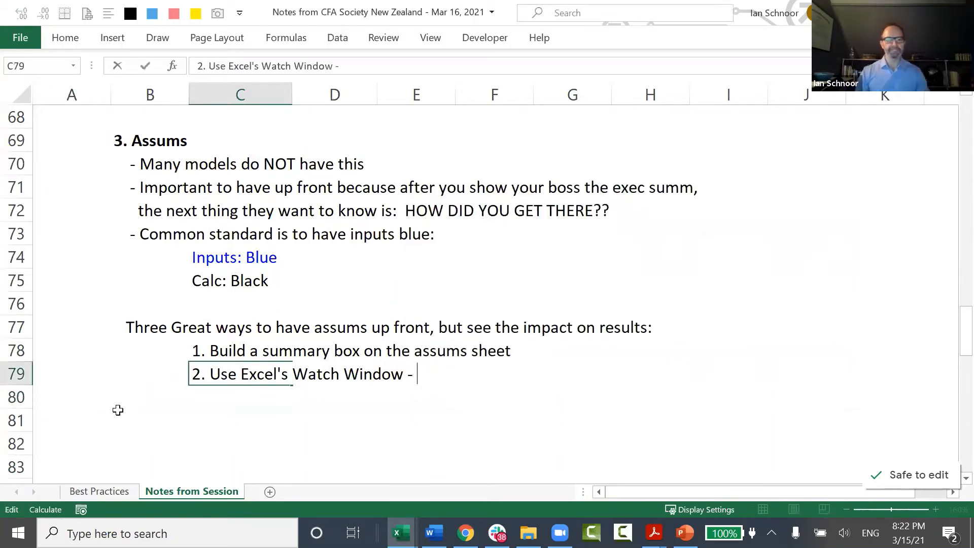
text(- Formulas -)
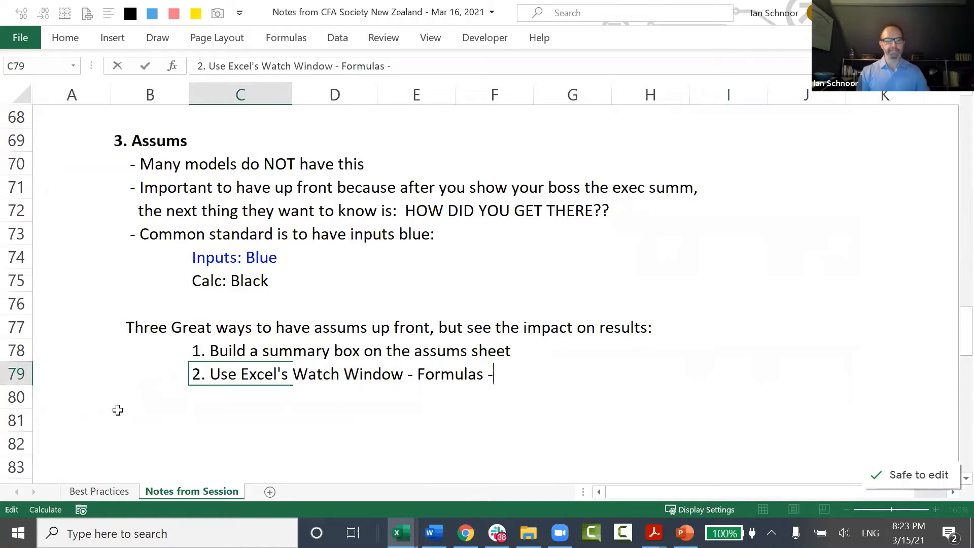
text( Watch Windcow)
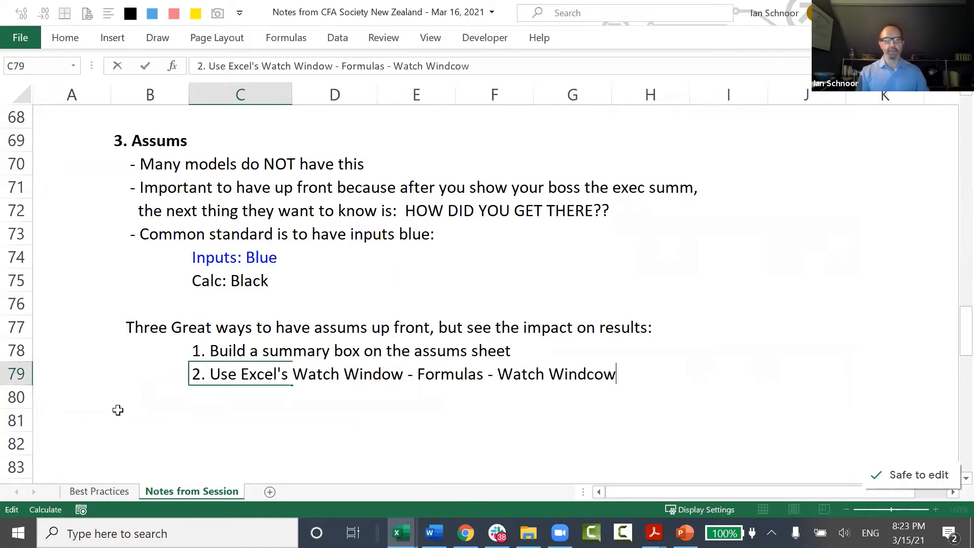
key(BackSpace)
key(BackSpace)
key(BackSpace)
text(ow)
key(Return)
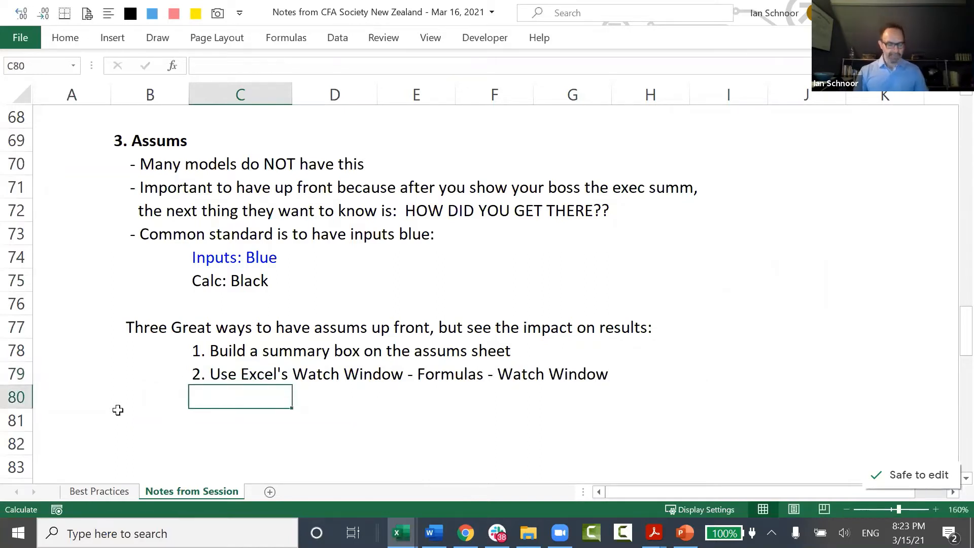
Step: Enter "3. Use Excel's Camera Tool" as the third list item in cell C80
text(3)
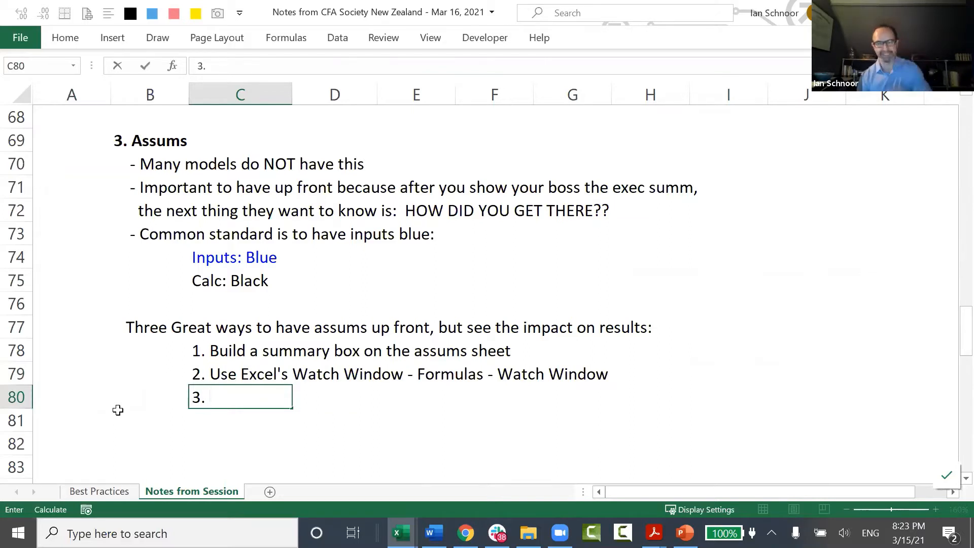
text(. Use Excel)
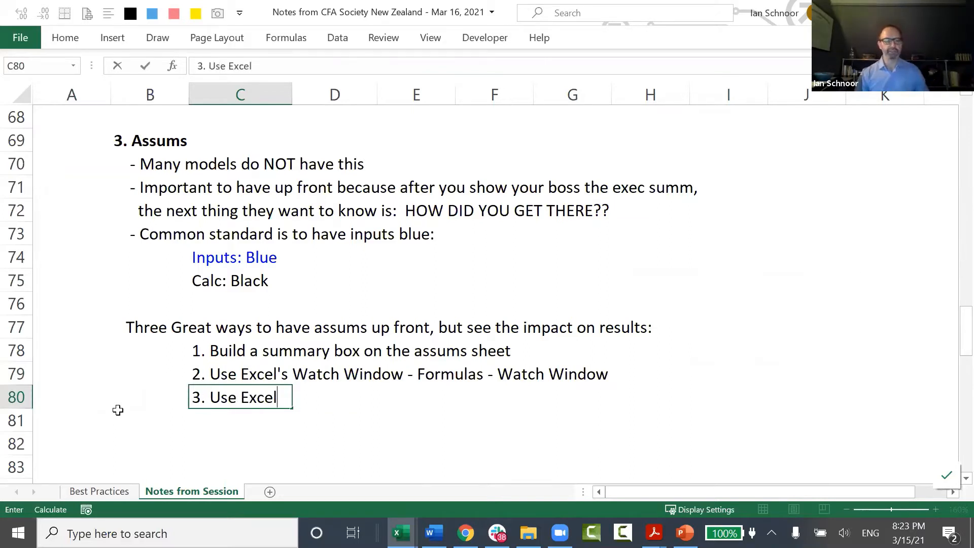
text('s Camera Tool)
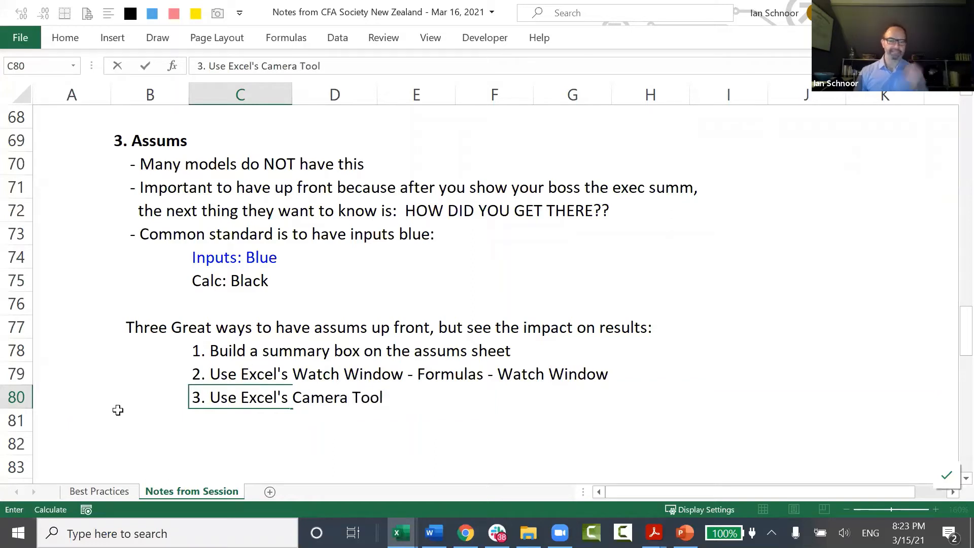
key(Return)
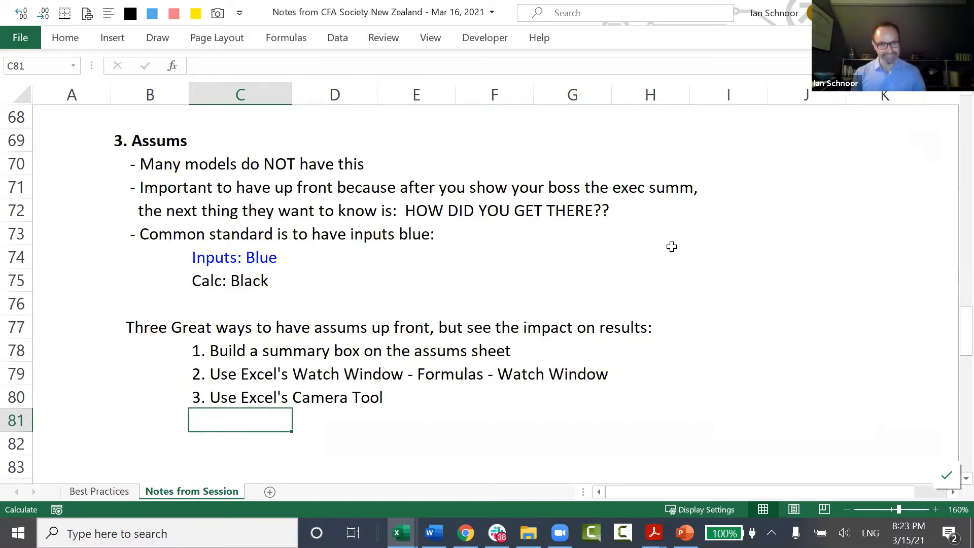
Step: Return to the Henderson Model workbook and open the Quick Access Toolbar customization in Excel Options
key(alt+Tab)
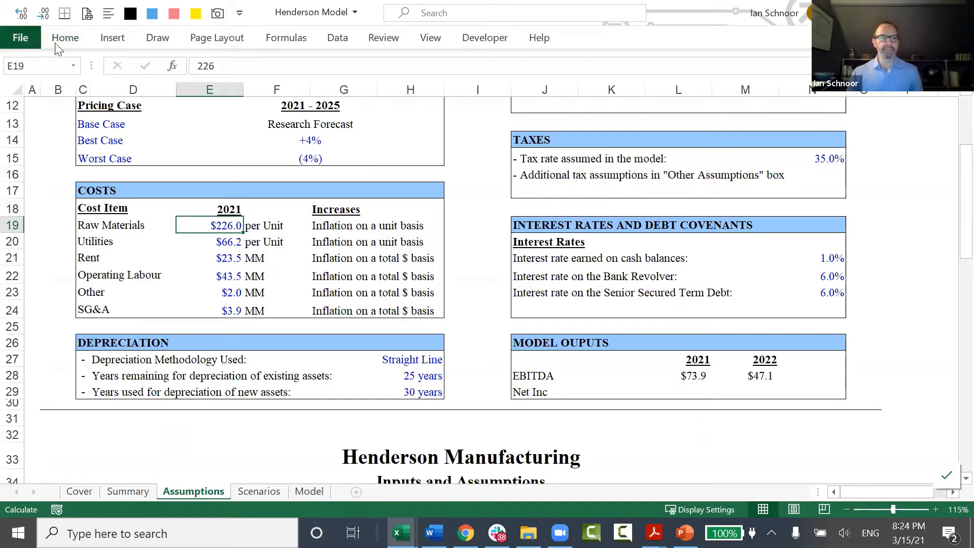
click(22, 40)
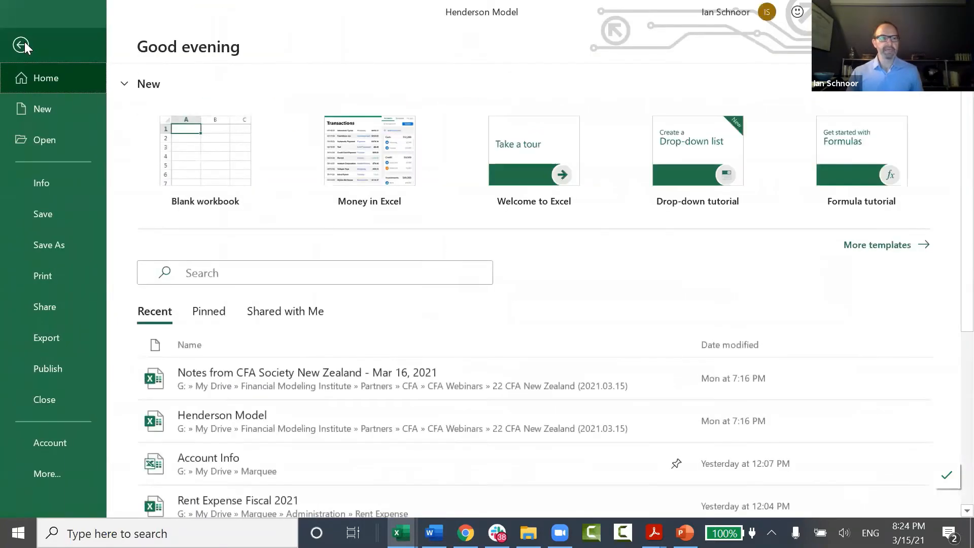
click(55, 476)
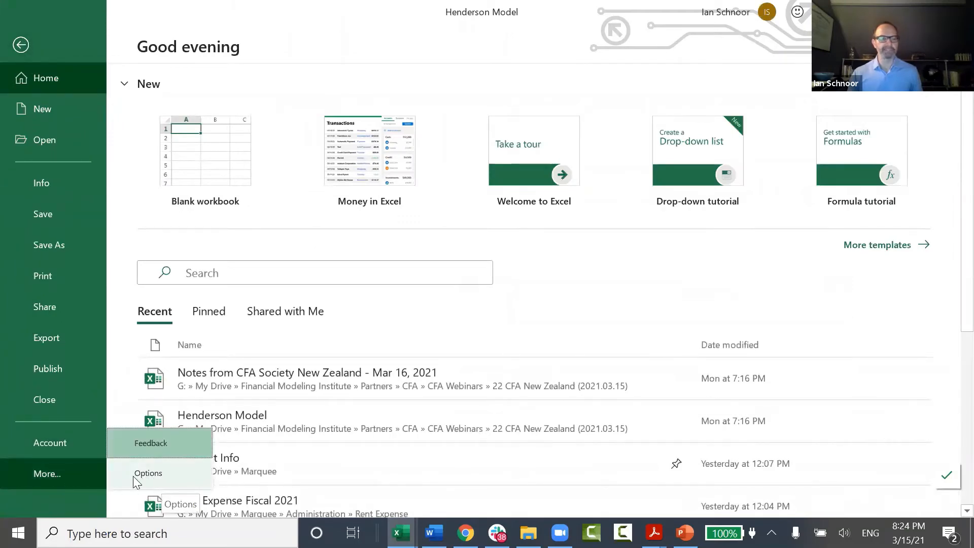
click(165, 476)
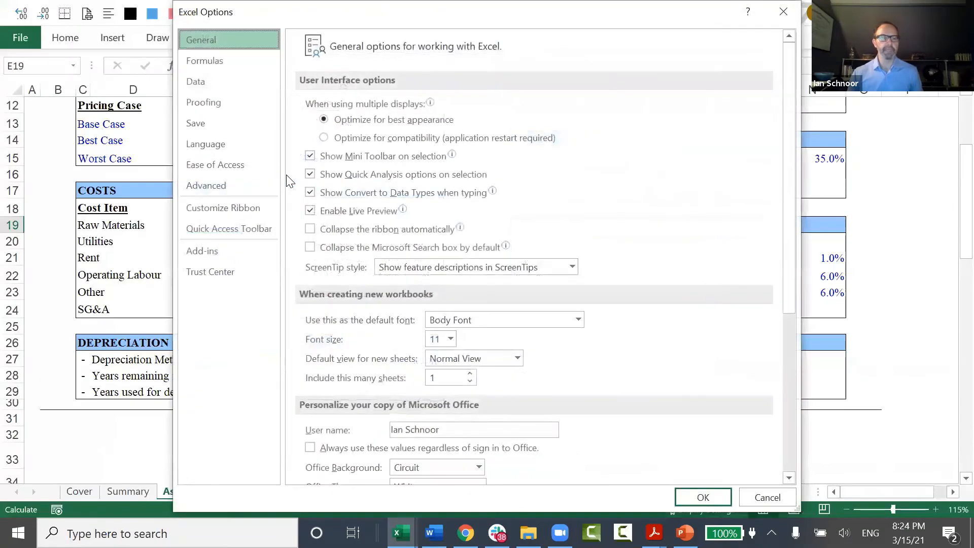
click(215, 231)
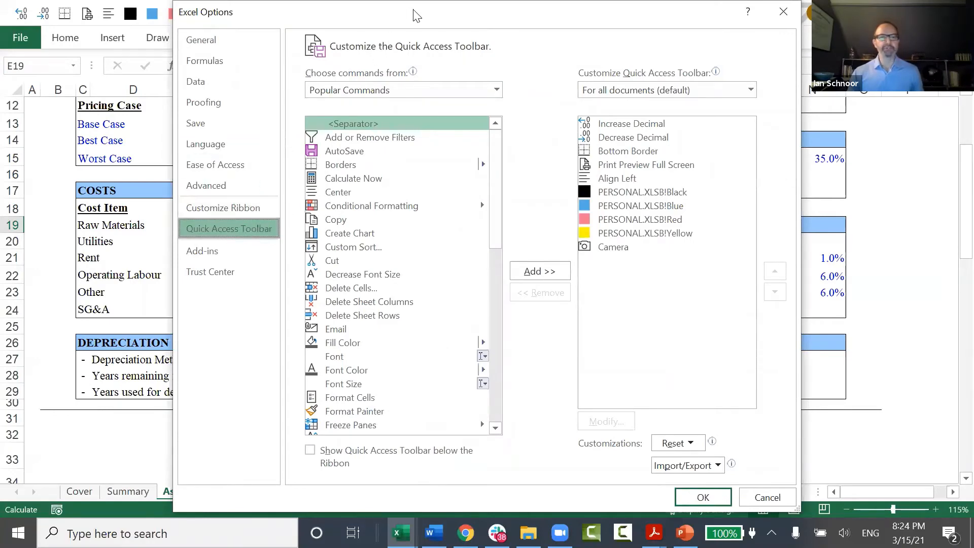
drag(413, 11, 446, 87)
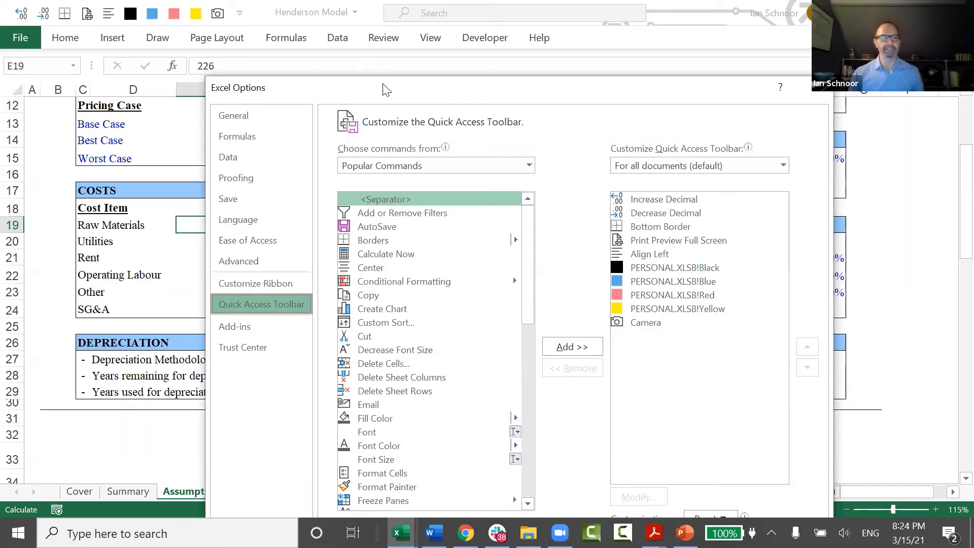
drag(385, 87, 349, 21)
Step: Find the Camera command in the list of all commands for the Quick Access Toolbar, and cancel the options
click(361, 100)
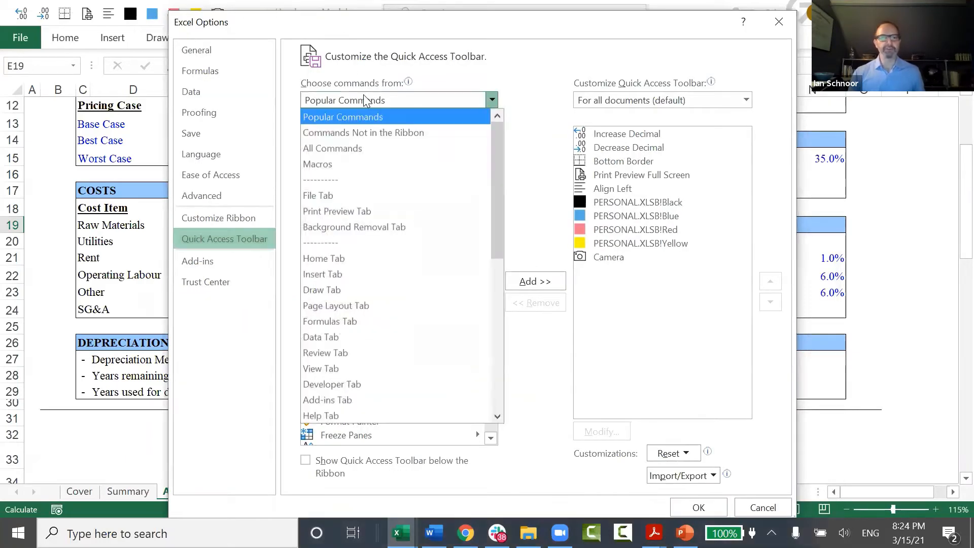
click(339, 148)
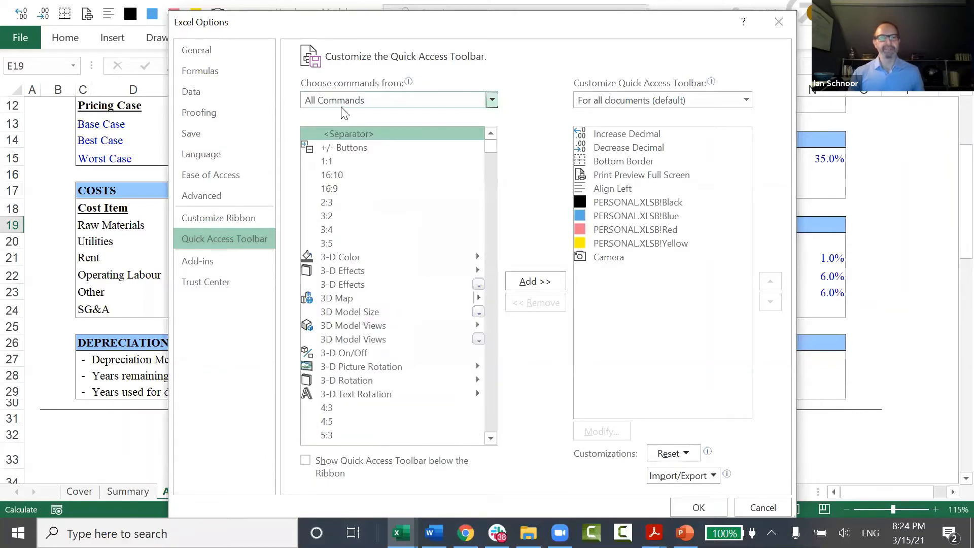
scroll(433, 191, down, 1)
click(362, 164)
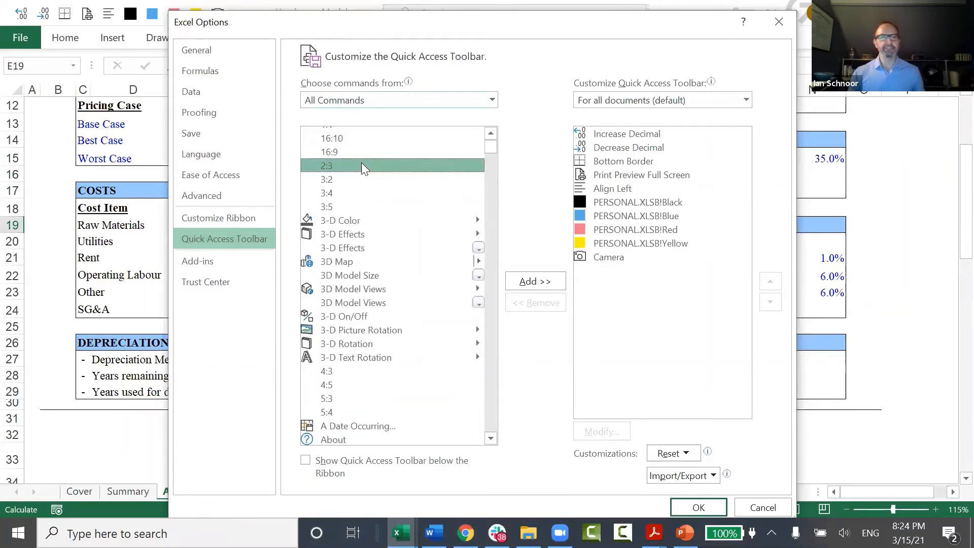
scroll(362, 162, down, 3)
scroll(365, 170, up, 2)
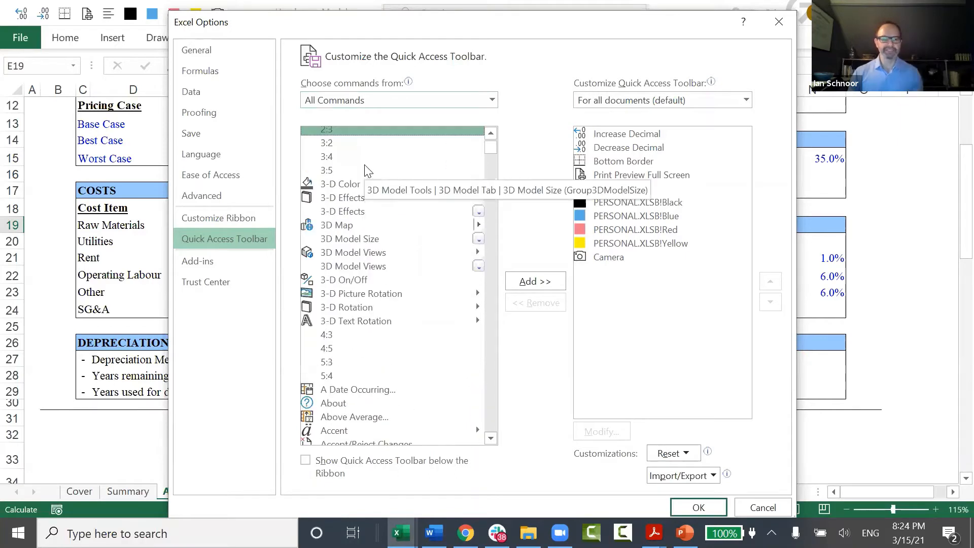
click(352, 229)
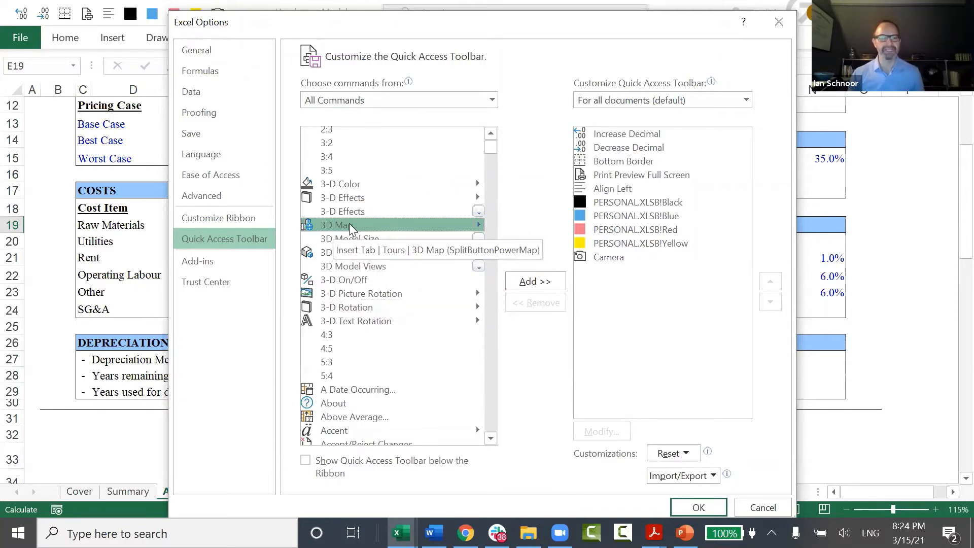
scroll(344, 309, down, 1)
click(343, 296)
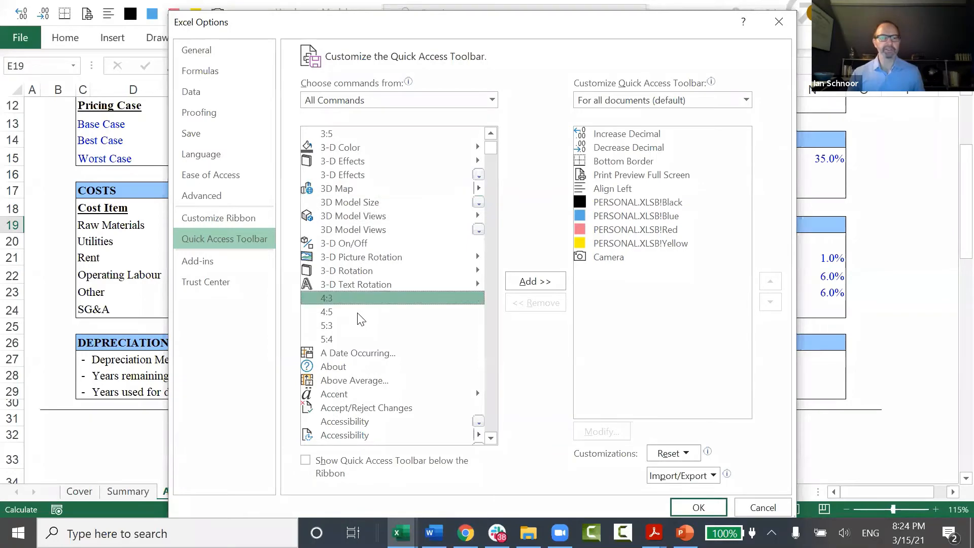
scroll(360, 317, down, 4)
scroll(366, 312, down, 9)
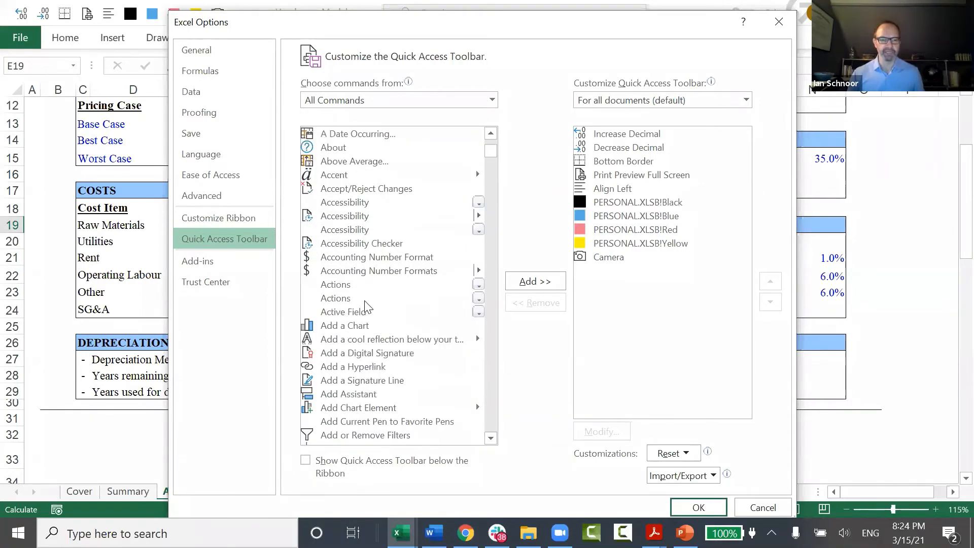
scroll(368, 306, down, 20)
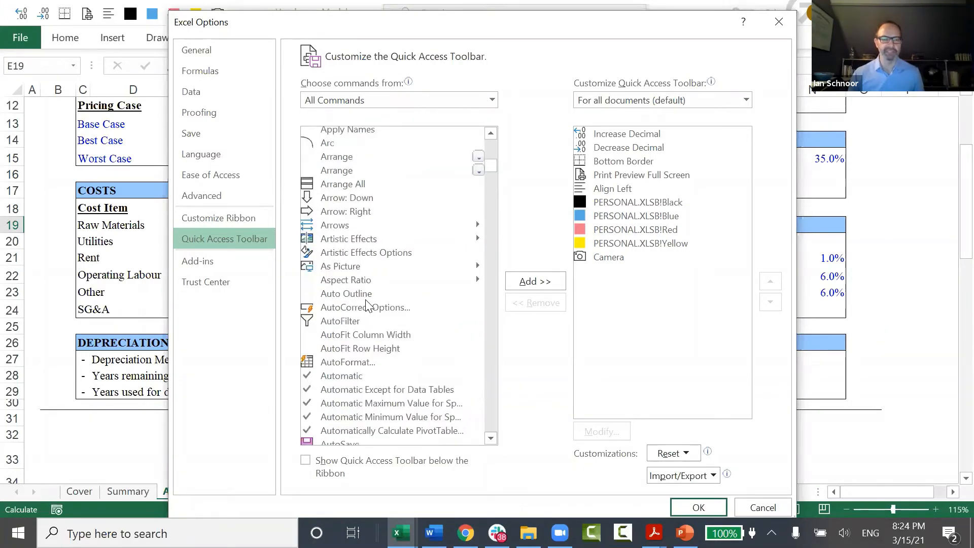
scroll(368, 306, down, 15)
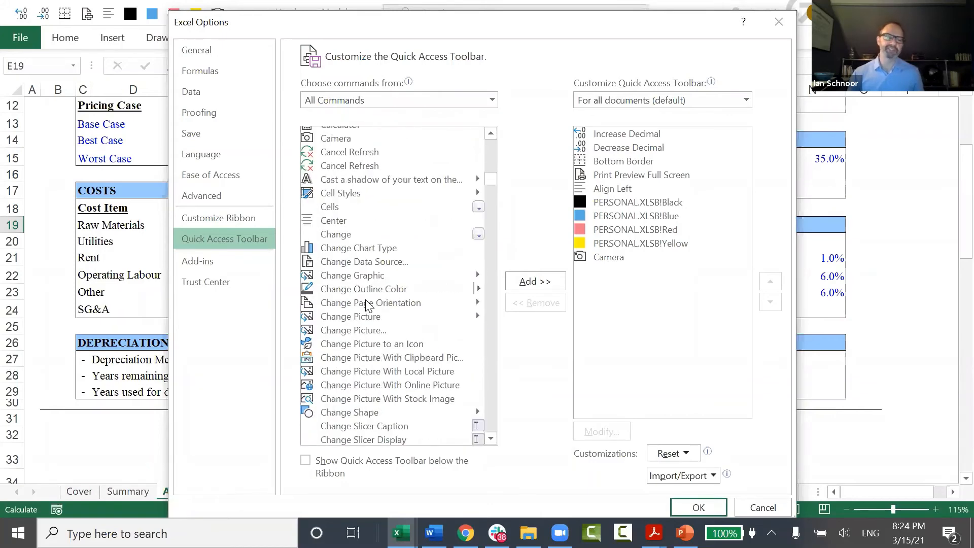
scroll(369, 304, down, 4)
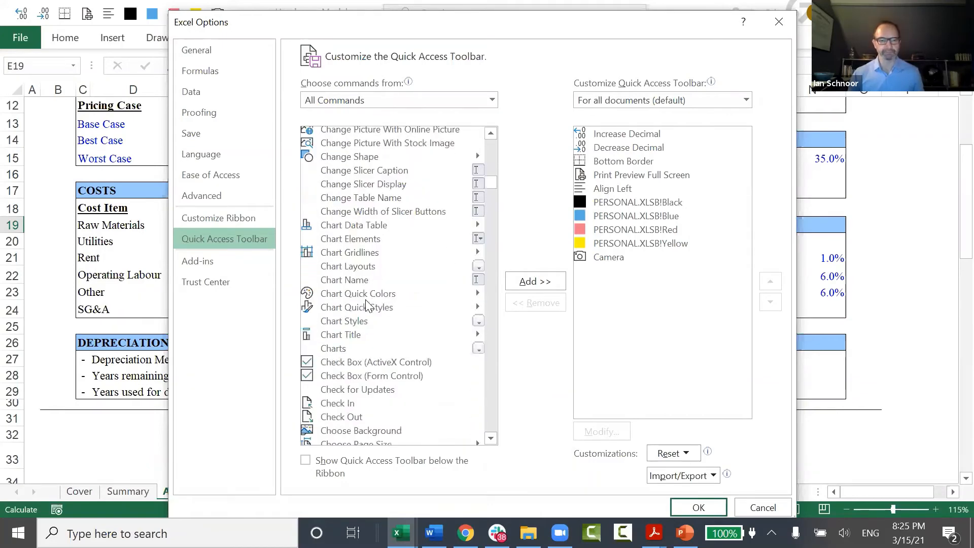
scroll(369, 307, up, 12)
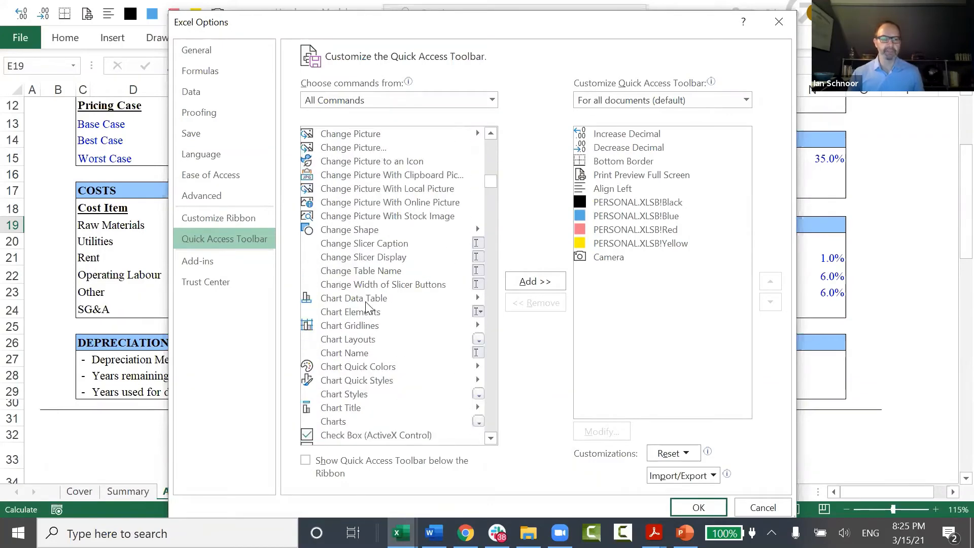
scroll(355, 269, up, 3)
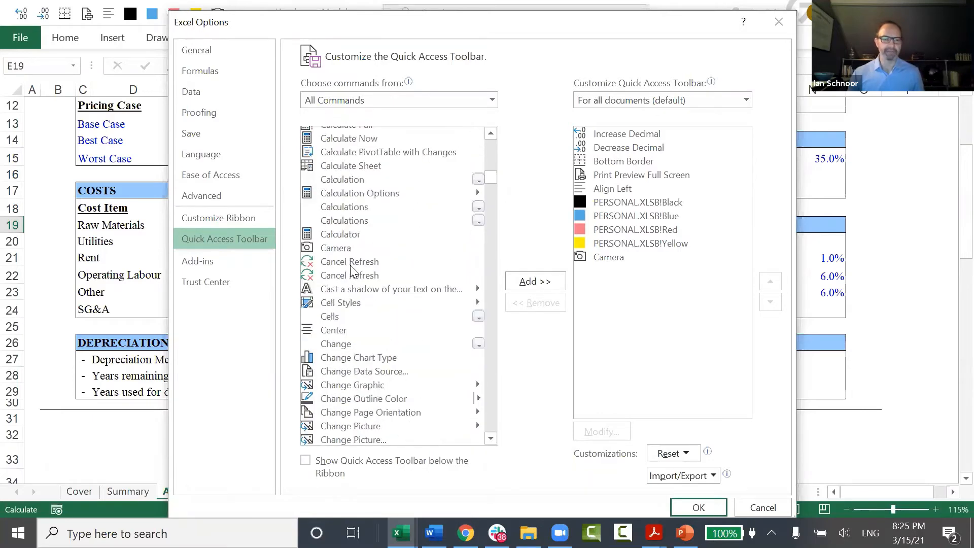
click(350, 248)
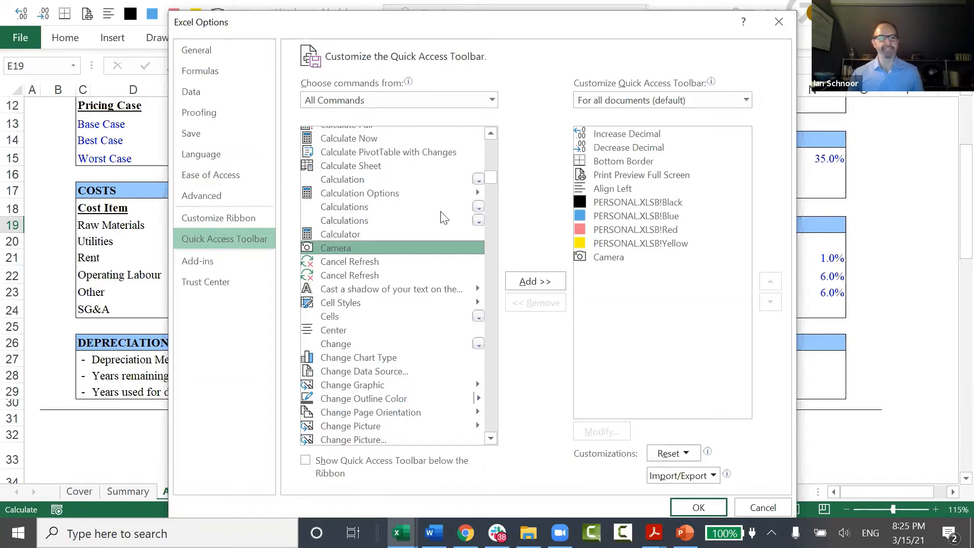
click(764, 508)
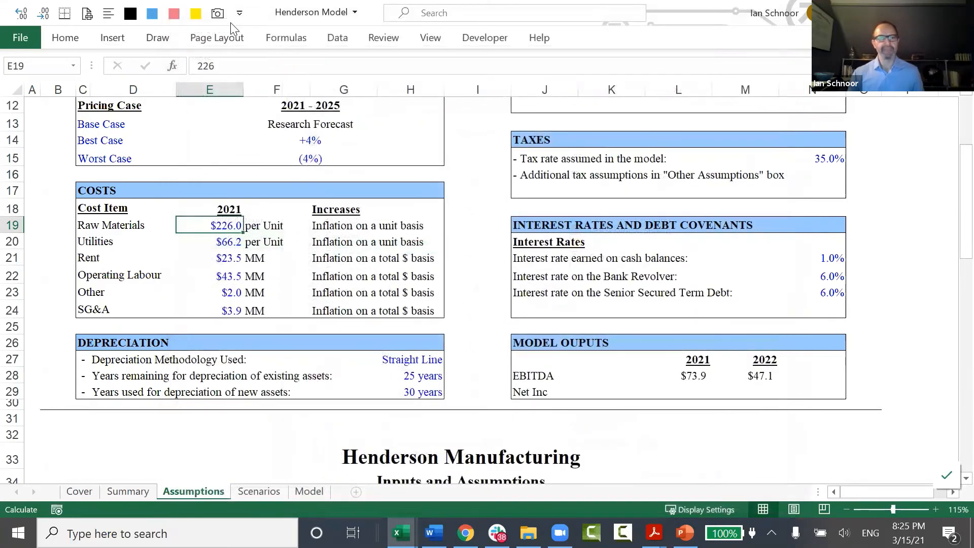
Step: Capture the 2021–2023 income statement range K78:M104 on the Model sheet with the Camera tool and place the linked picture beside the Equity box on Assumptions
scroll(233, 199, down, 2)
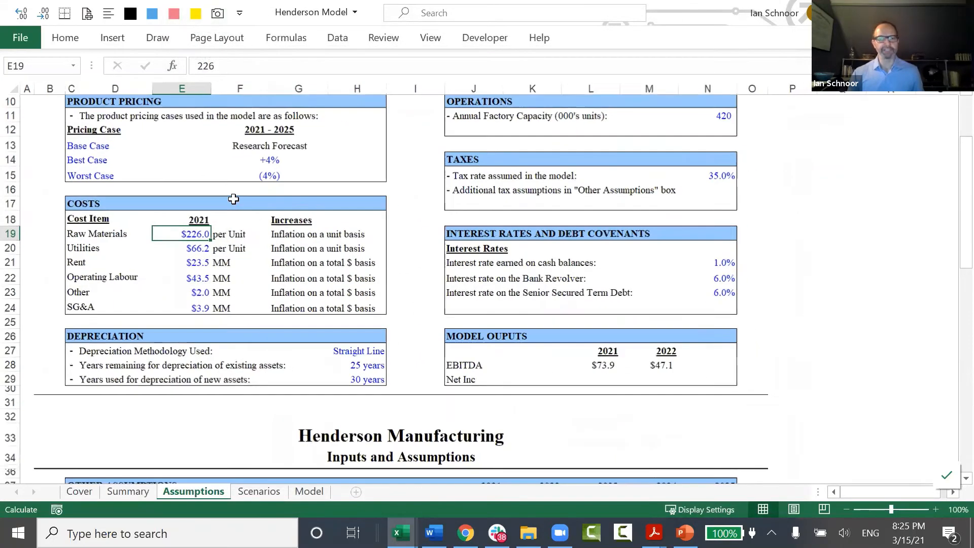
key(ctrl+Page_Down)
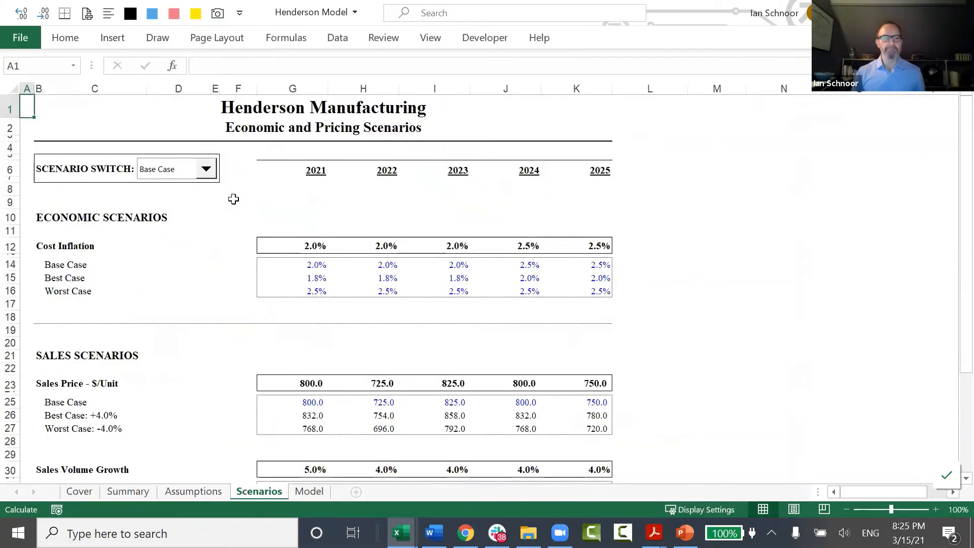
key(ctrl+Page_Up)
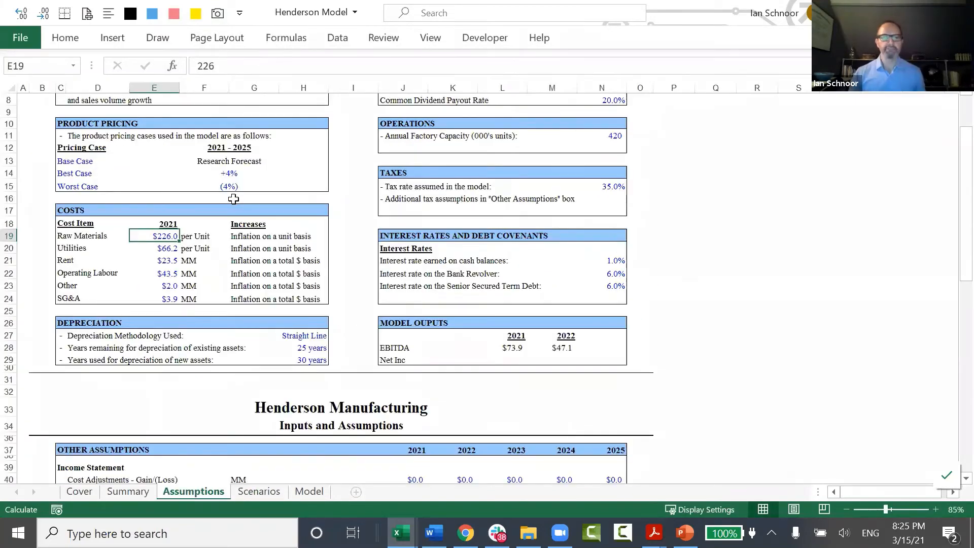
click(307, 492)
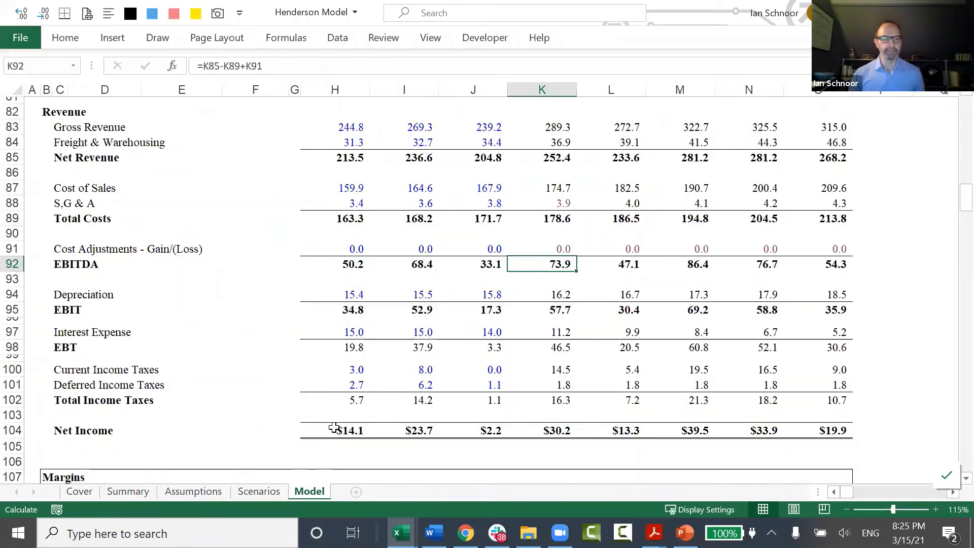
scroll(337, 423, up, 3)
click(544, 208)
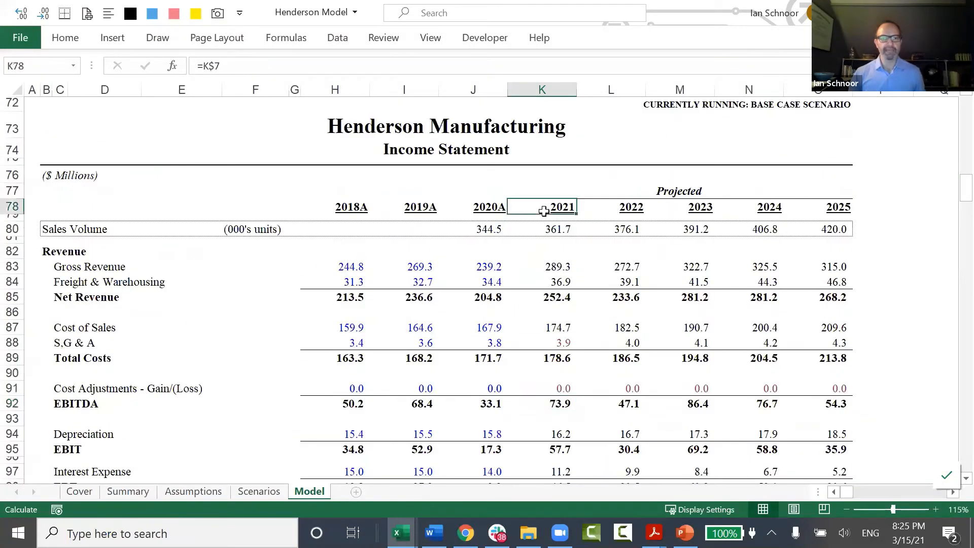
key(shift+Down)
key(shift+Down)
key(shift+Down)
key(shift+Down)
key(shift+Down)
key(shift+Down)
key(shift+Down)
key(shift+Down)
key(shift+Down)
key(shift+Down)
key(shift+Down)
key(shift+Down)
key(shift+Down)
key(shift+Down)
key(shift+Down)
key(shift+Down)
key(shift+Down)
key(shift+Down)
key(shift+Down)
key(shift+Down)
key(shift+Down)
key(shift+Down)
key(shift+Down)
key(shift+Down)
key(shift+Down)
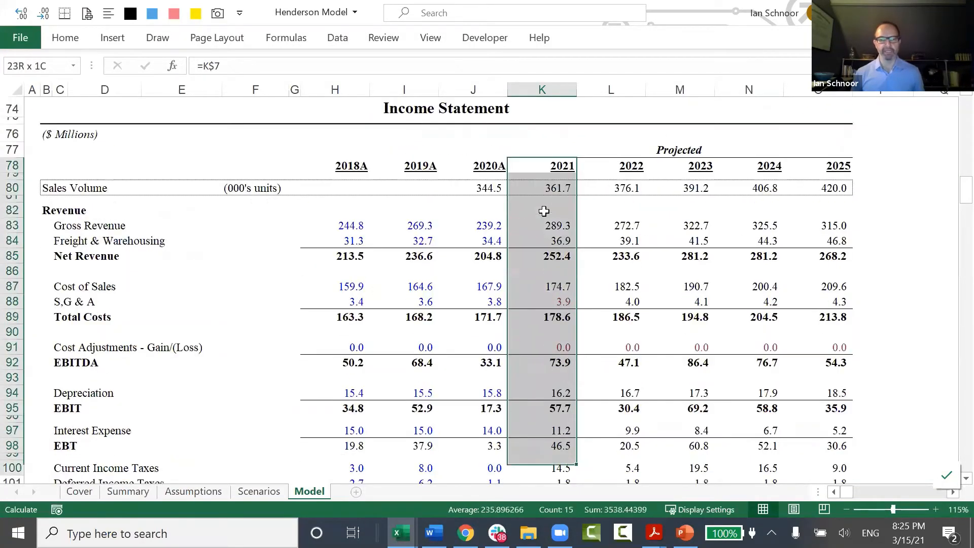
key(shift+Right)
key(shift+Right)
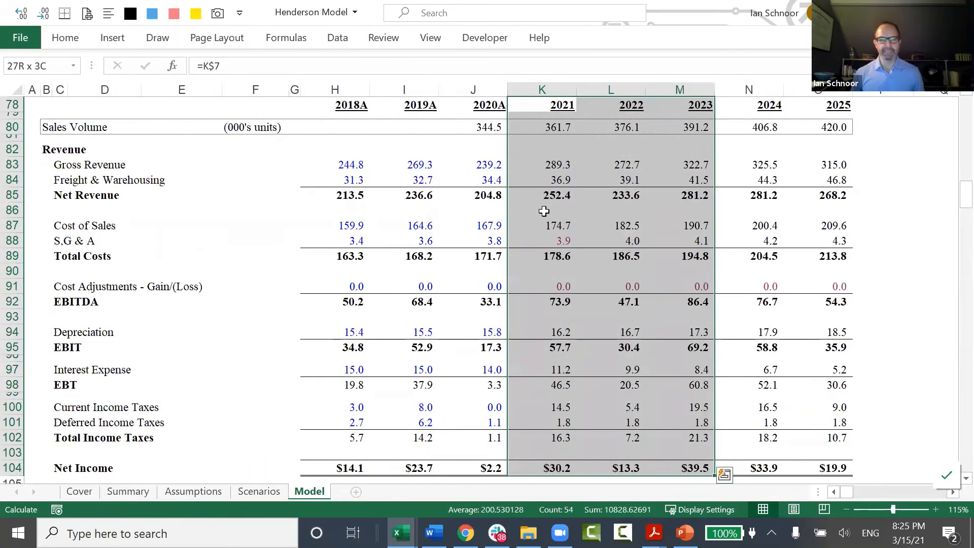
scroll(597, 290, up, 1)
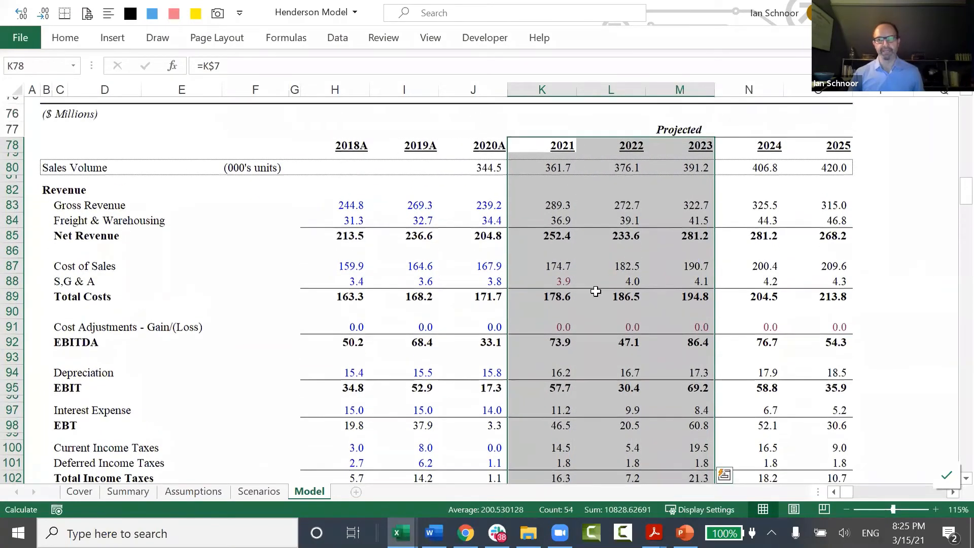
scroll(549, 288, down, 1)
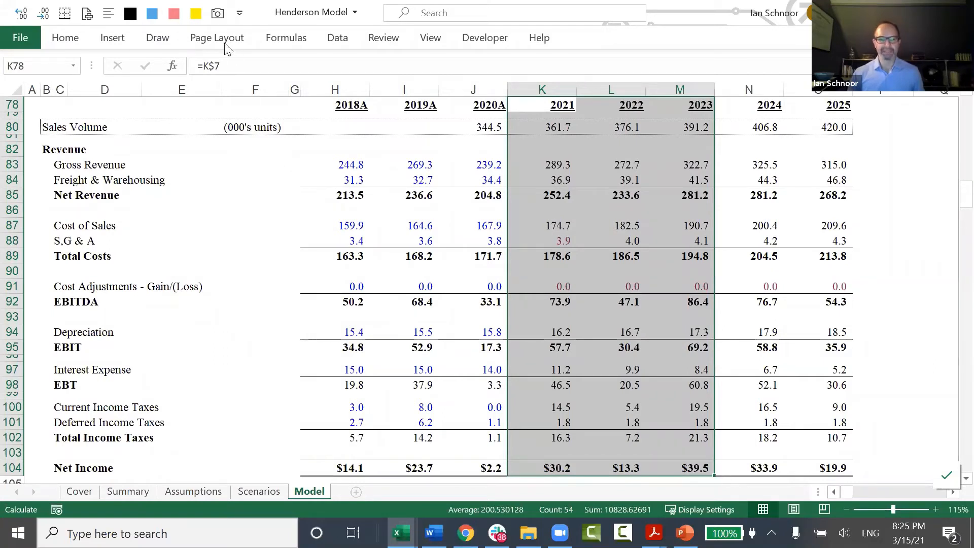
click(217, 14)
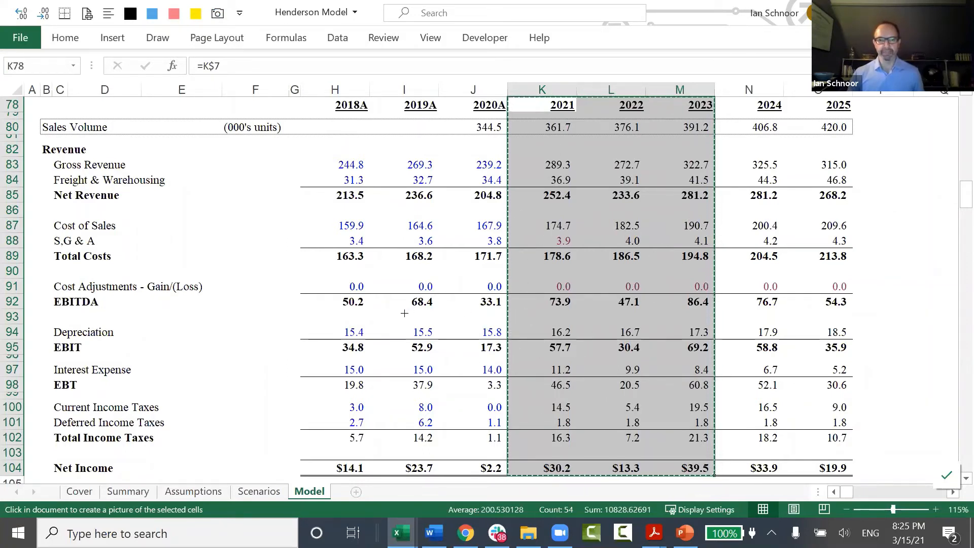
click(186, 496)
scroll(699, 144, up, 3)
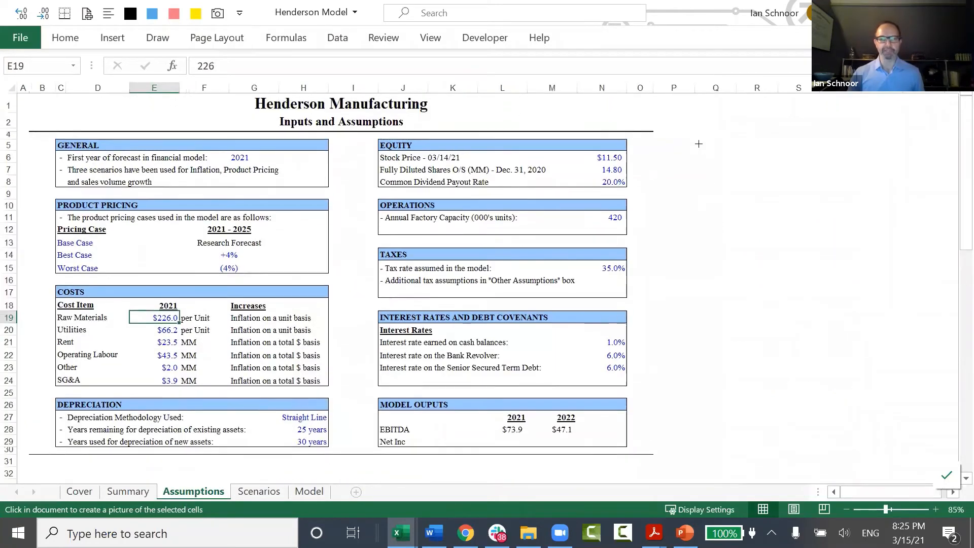
click(676, 129)
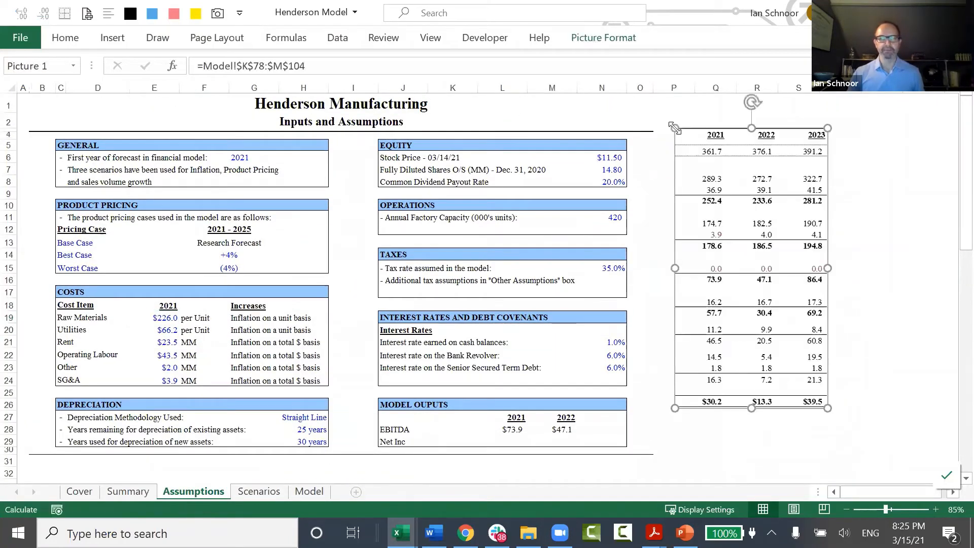
click(902, 336)
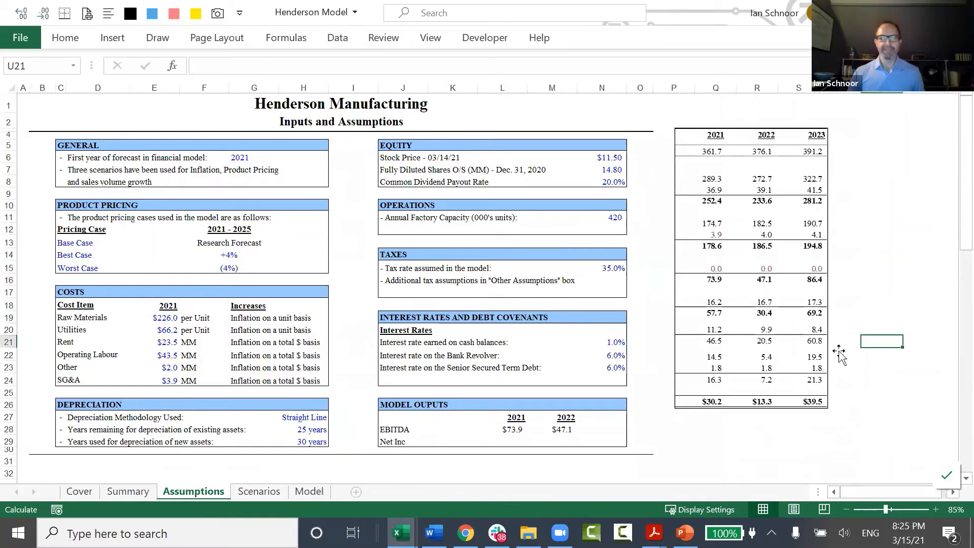
Step: Try a 2021 Raw Materials cost of 256 per unit in cell E19 and undo the change
ctrl+scroll(685, 413, up, 1)
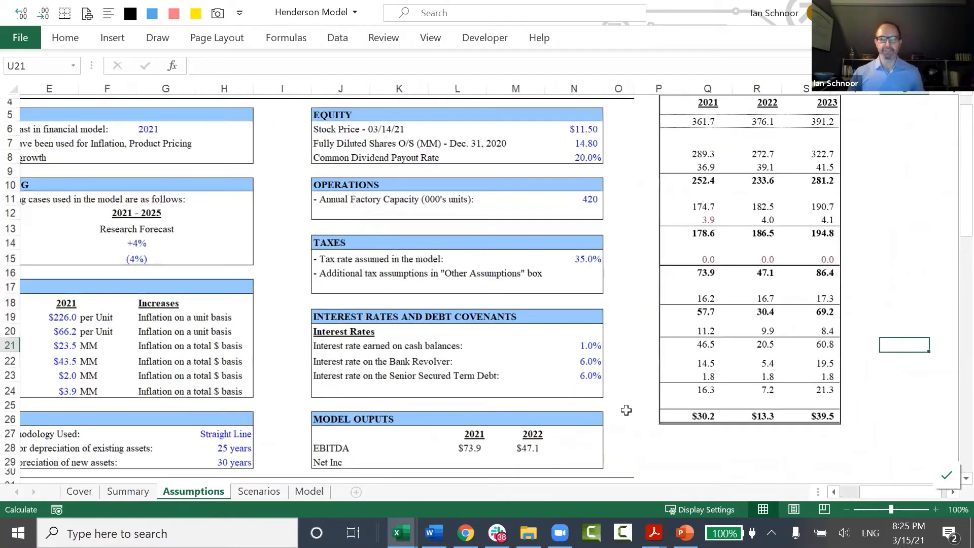
click(46, 360)
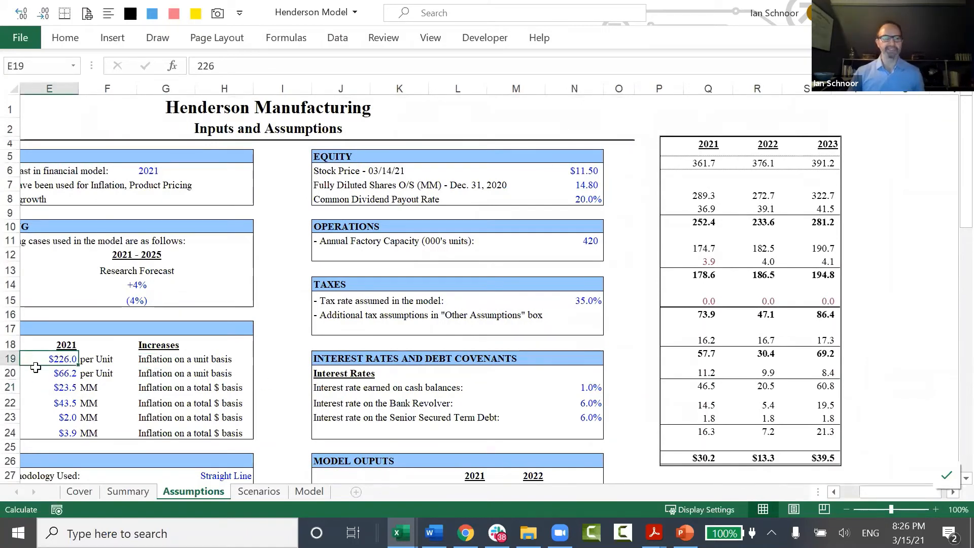
text(256)
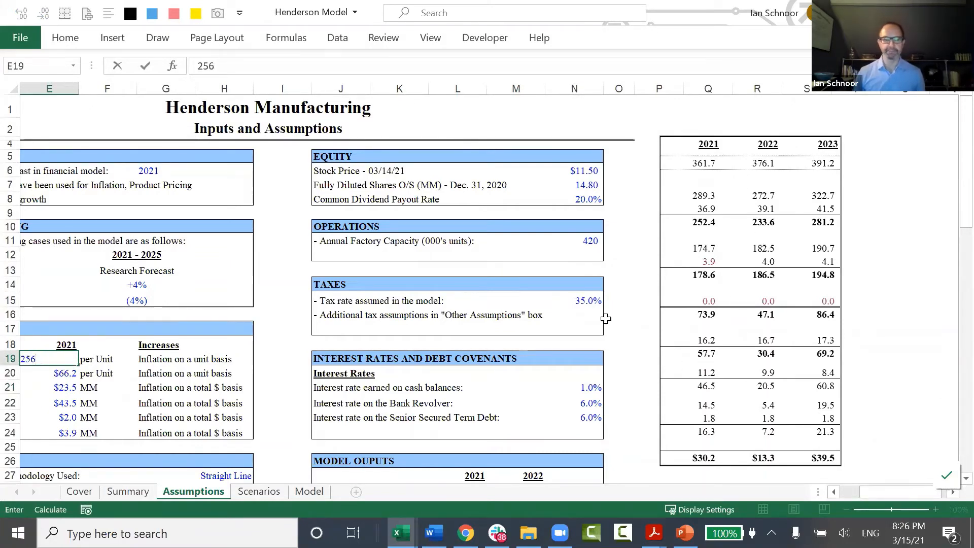
key(Return)
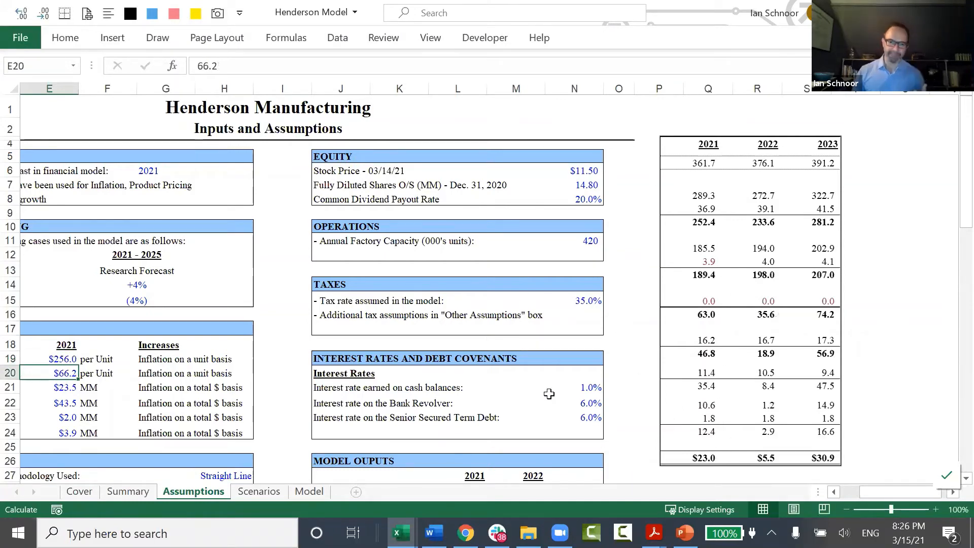
key(Up)
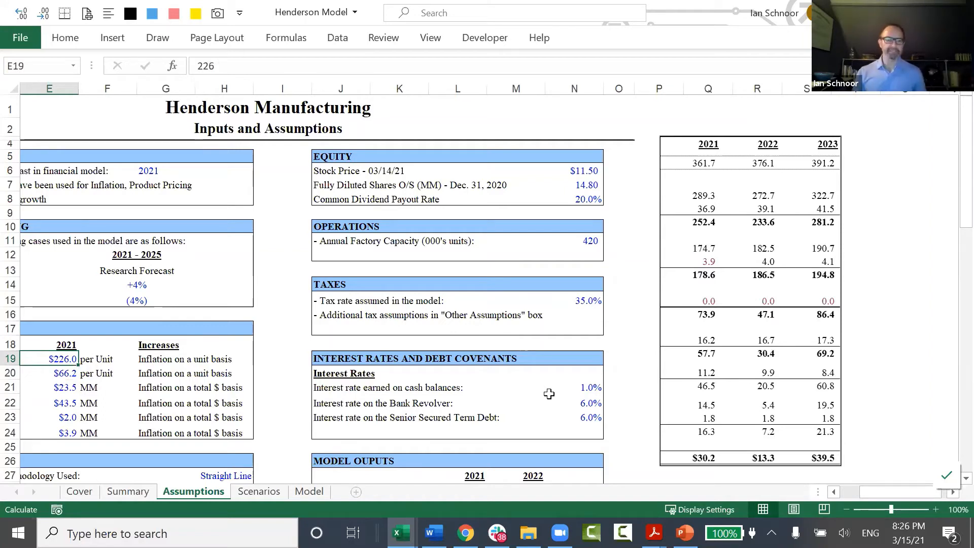
Step: Switch to the CFA Society New Zealand notes workbook and highlight take-aways 3 and 4 in rows 6–7 of the Best Practices sheet
key(alt+Tab)
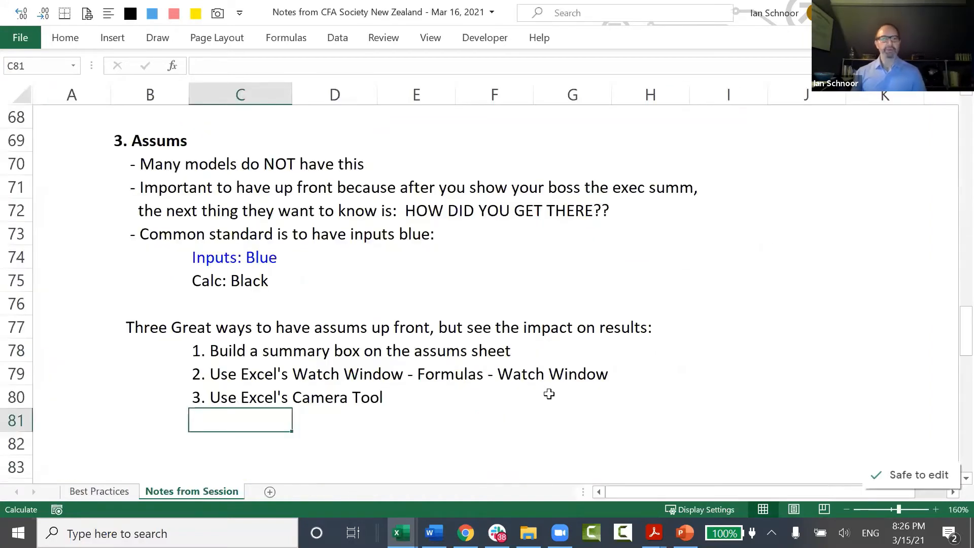
key(ctrl+Page_Up)
key(Left)
key(shift+space)
key(shift+Down)
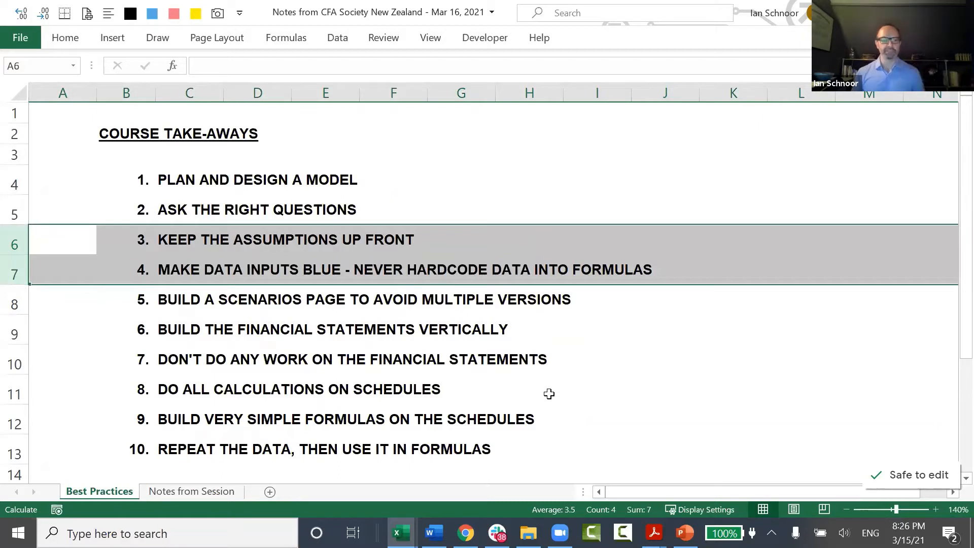
key(Down)
key(Down)
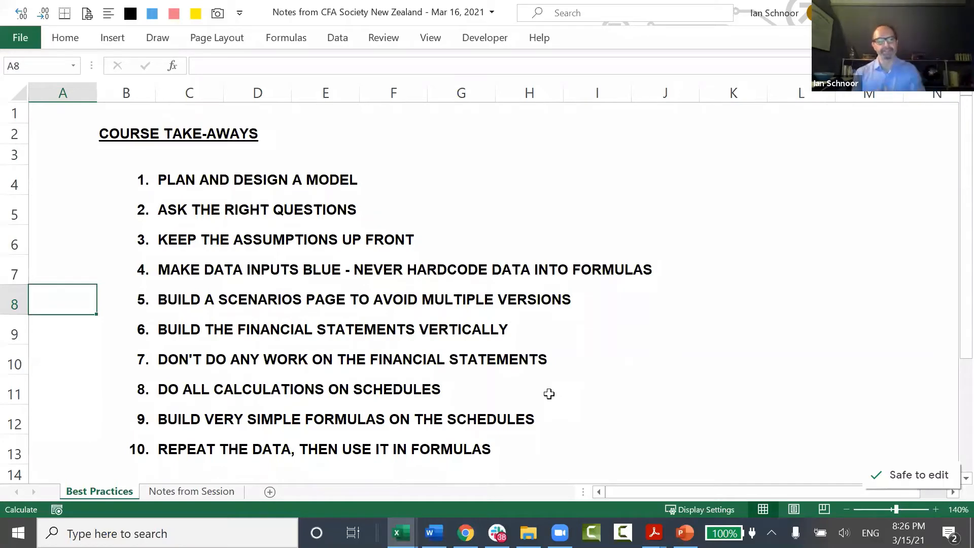
Step: Show the Notes from Session sheet and highlight rows 77–80 on the three ways to see the impact on results
key(ctrl+Page_Down)
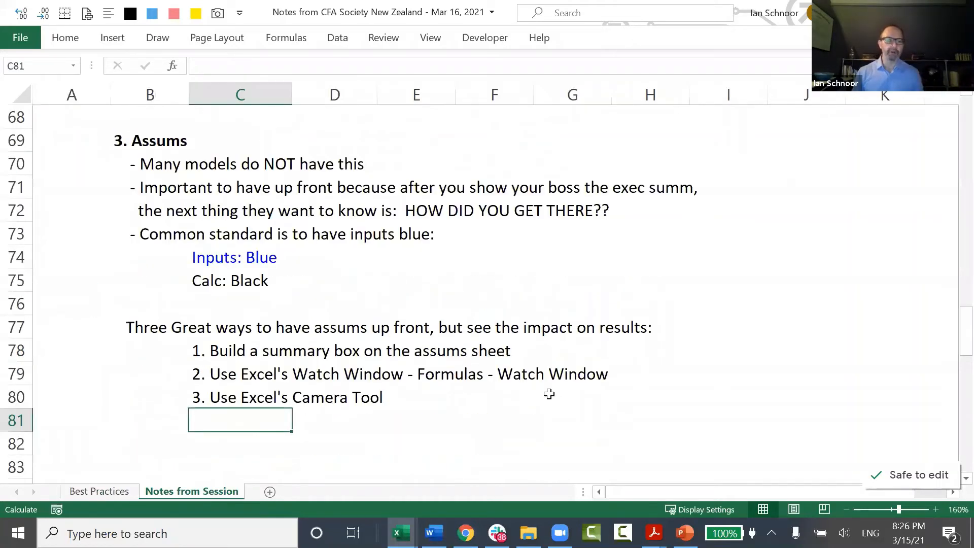
key(Up)
key(Up)
key(Up)
key(Up)
key(Left)
key(Left)
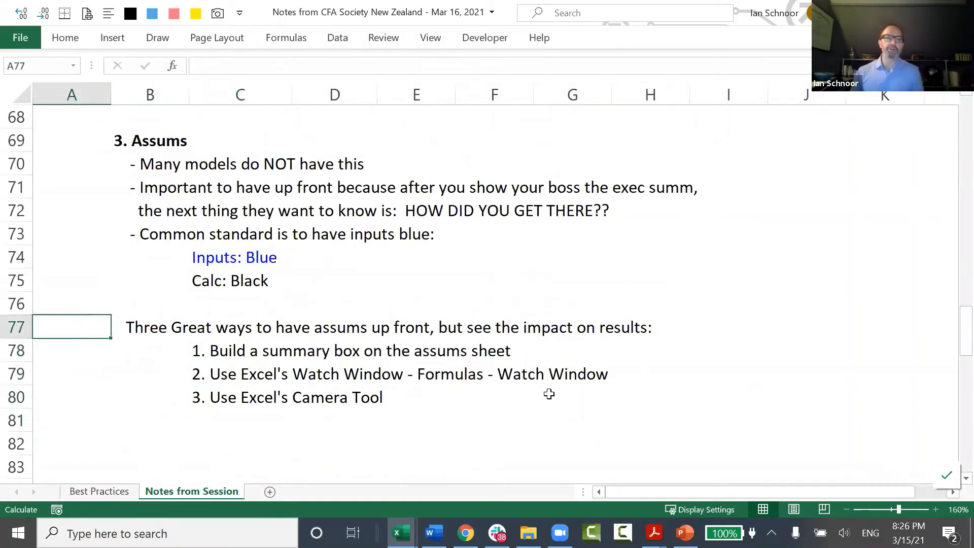
key(shift+space)
key(shift+Down)
key(shift+Down)
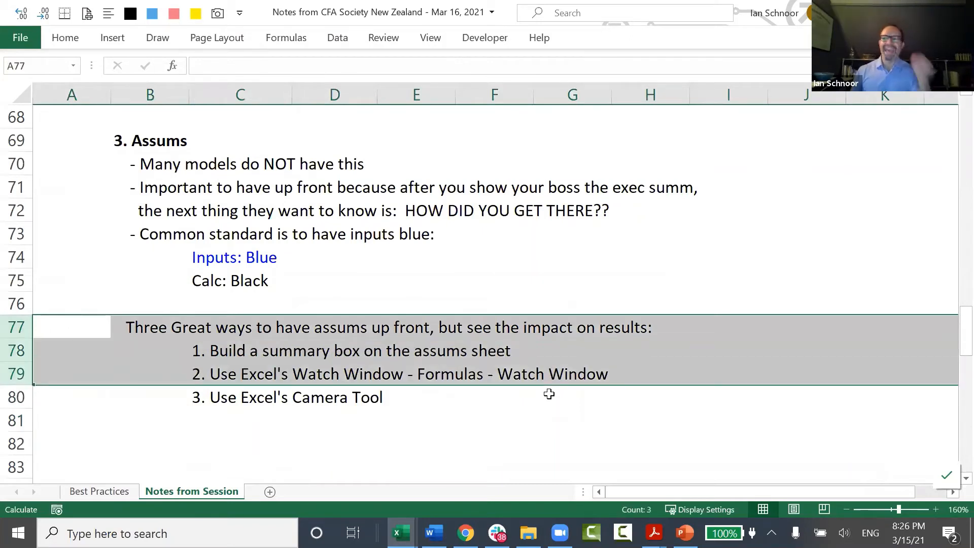
key(shift+Down)
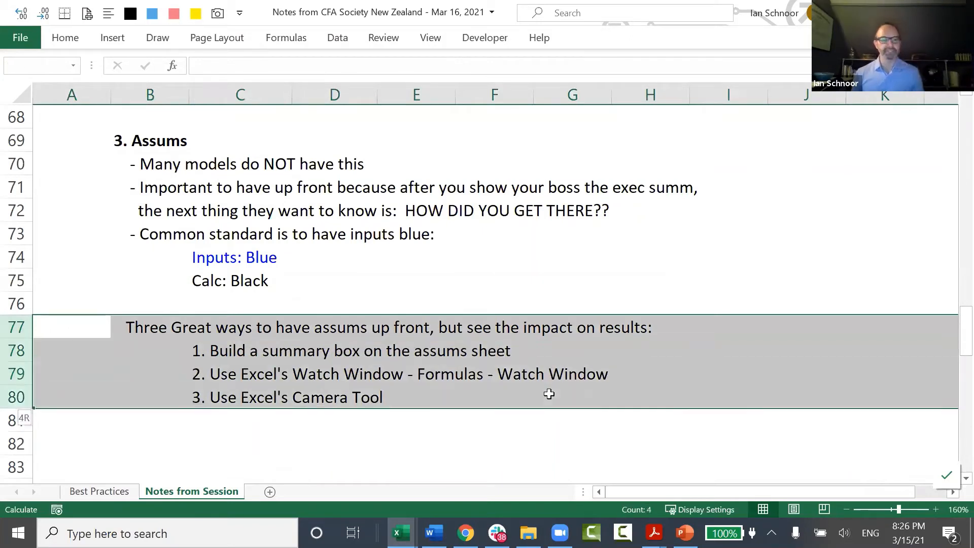
Step: Highlight the three listed methods in B78:G80, then return to the "3. Assums" heading row at A69
key(Down)
key(Right)
key(shift+Down)
key(shift+Down)
key(shift+Right)
key(shift+Right)
key(shift+Right)
key(shift+Right)
key(shift+Right)
key(shift+Right)
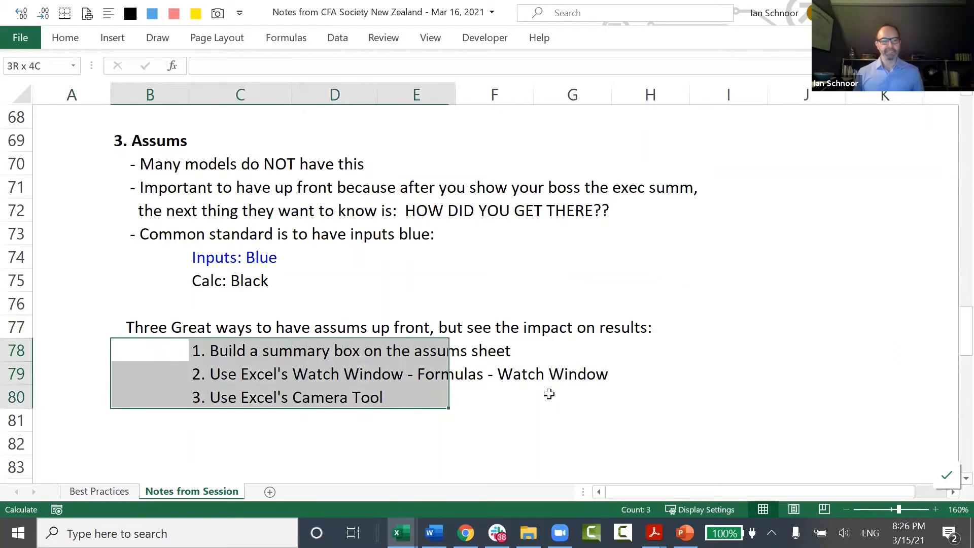
key(shift+Left)
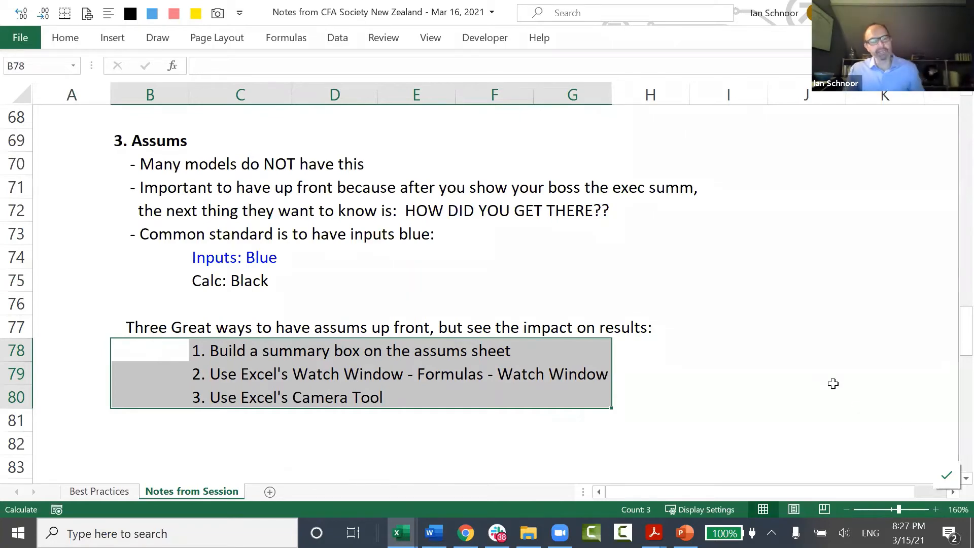
click(137, 440)
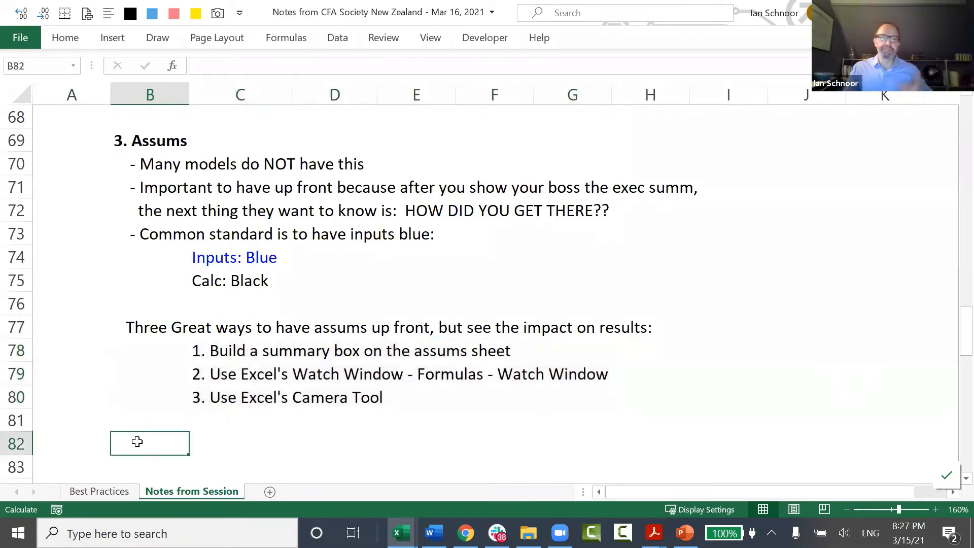
scroll(137, 442, down, 1)
scroll(137, 441, up, 1)
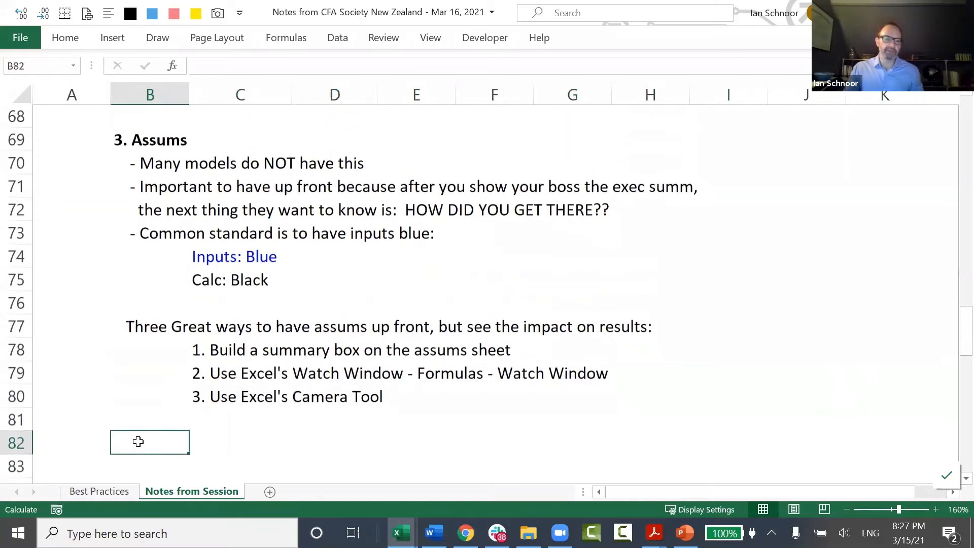
click(81, 136)
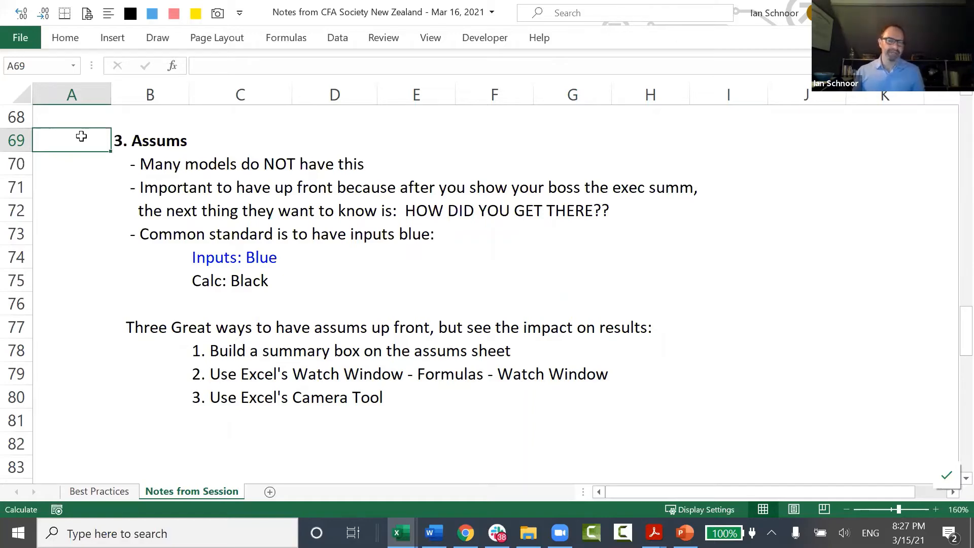
Step: Return to the Best Practices sheet and highlight take-aways 5 to 10 in rows 8–13
key(ctrl+Page_Up)
key(Down)
key(Up)
key(shift+space)
key(shift+Down)
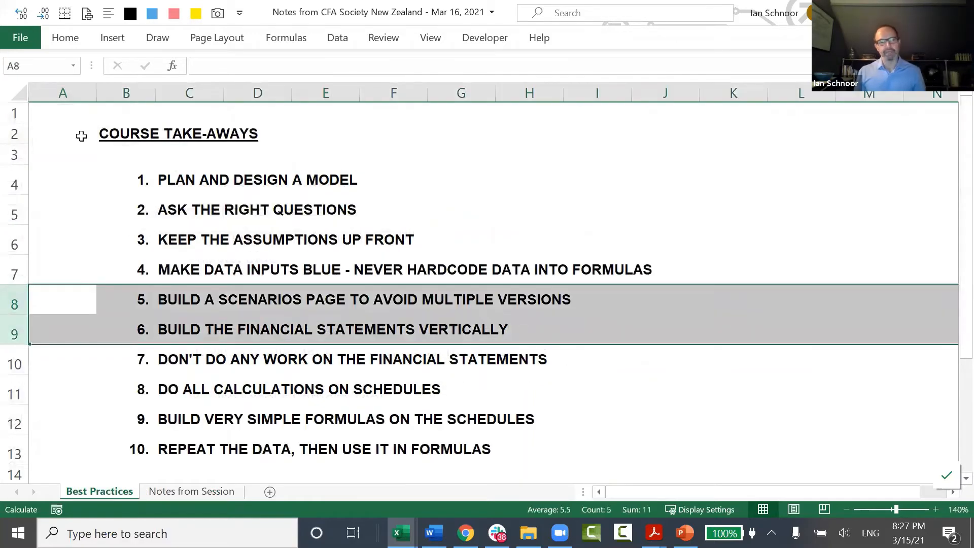
key(Up)
key(Up)
key(Down)
key(Down)
key(shift+space)
key(shift+Down)
key(shift+Down)
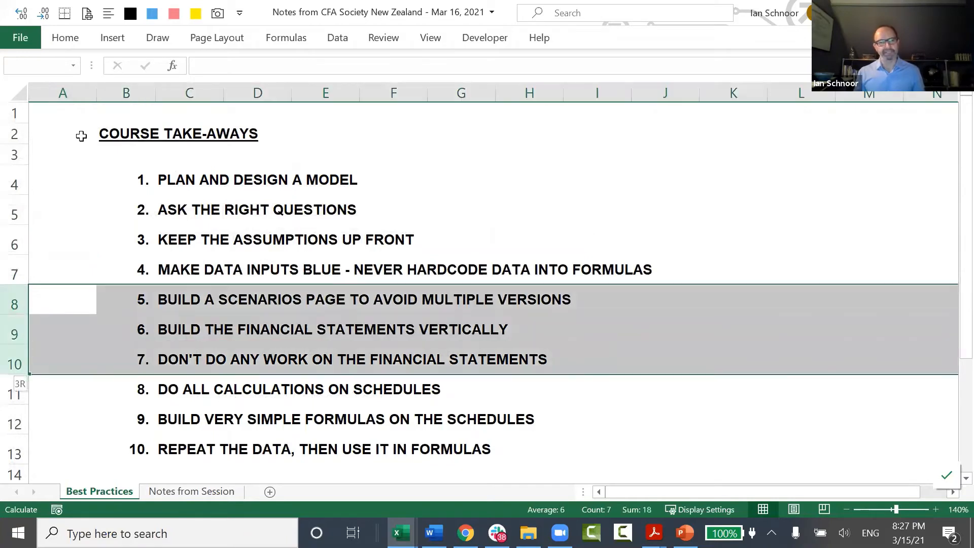
key(shift+Down)
key(shift+Down)
key(shift+Down)
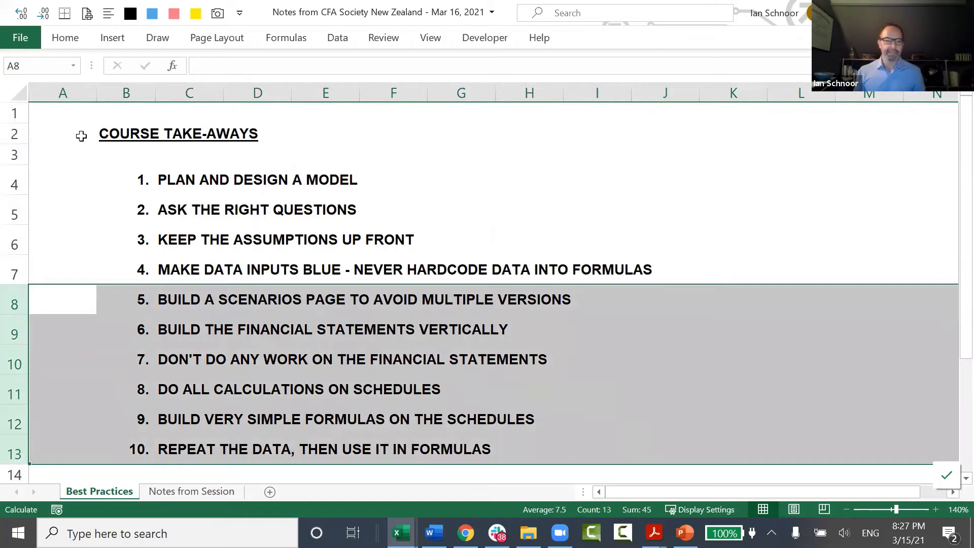
Step: Copy the "3. Assums" heading and its first bullet, rows 69–70 of Notes from Session, to row 82
key(ctrl+Page_Down)
key(shift+Down)
key(shift+space)
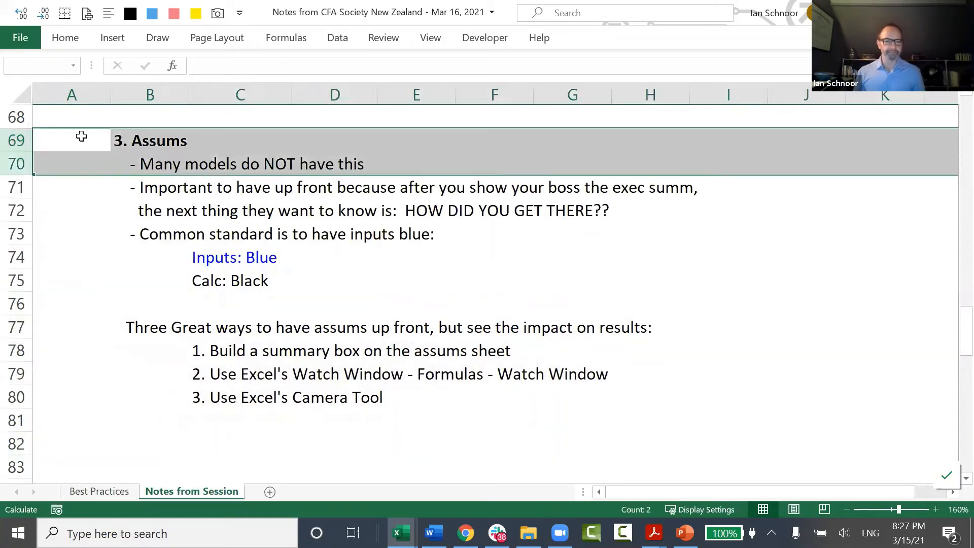
key(ctrl+c)
key(Down)
key(Down)
key(Down)
key(Down)
key(Down)
key(Down)
key(Down)
key(Down)
key(Down)
key(Down)
key(Down)
key(Down)
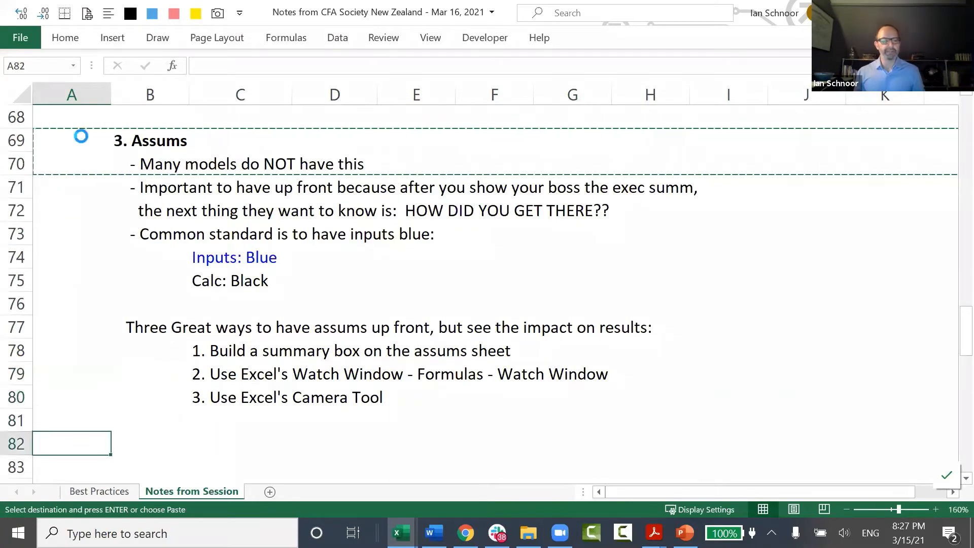
key(Return)
text(.)
key(Return)
Step: Change the copied heading in B82 to "4. Scenarios"
key(Up)
key(Right)
key(F2)
key(Home)
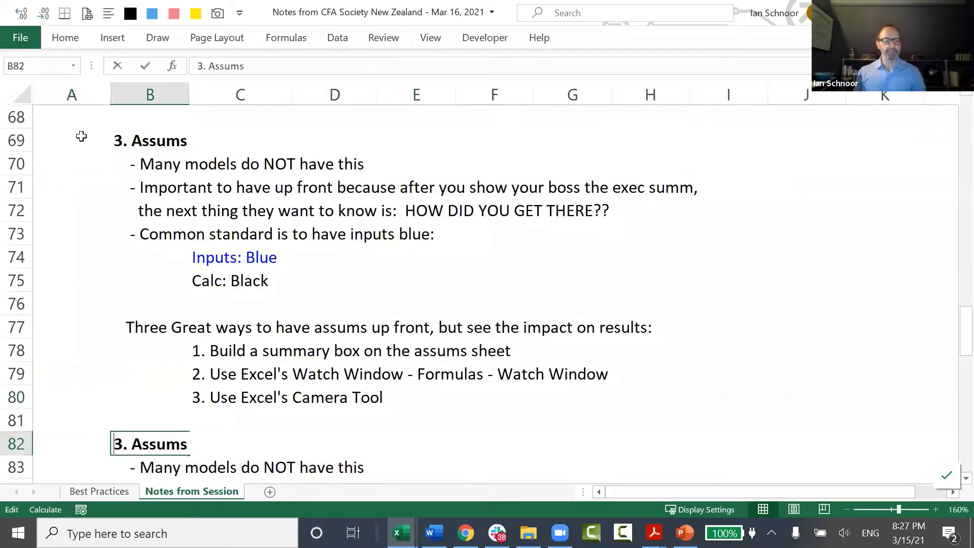
key(Delete)
text(4)
key(Right)
key(shift+End)
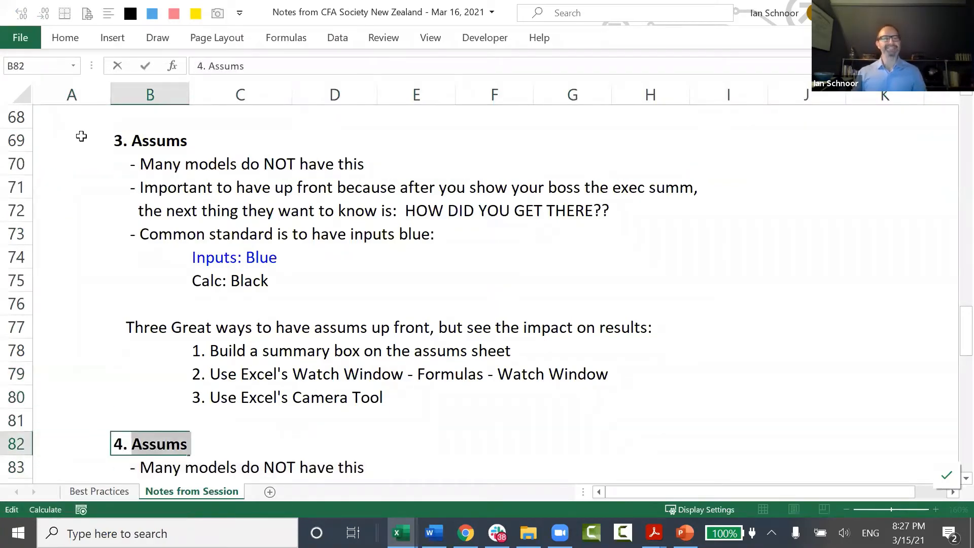
scroll(101, 137, down, 1)
text(Sce)
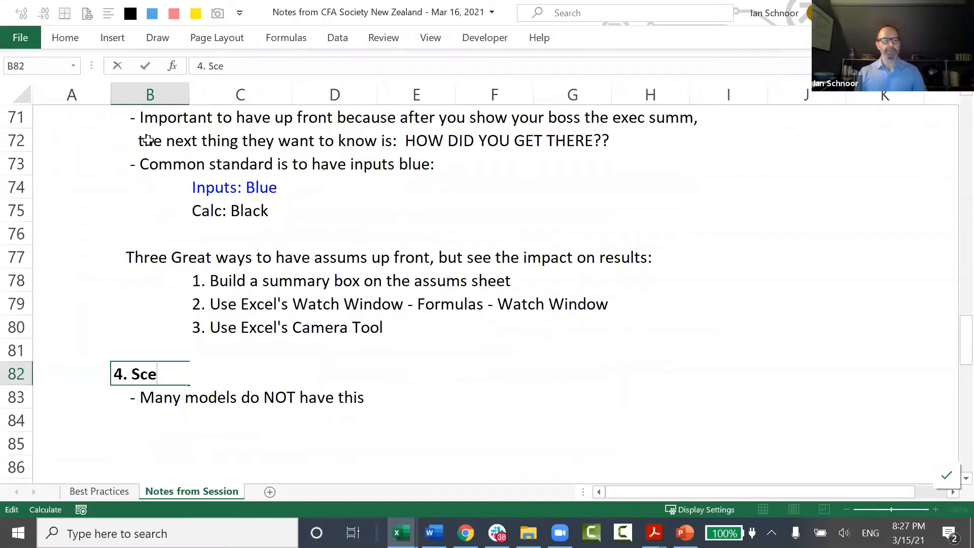
text(narios)
key(Return)
Step: Replace the bullet text in B83 with "Most important assums in the model", keeping the leading dash
key(F2)
key(Home)
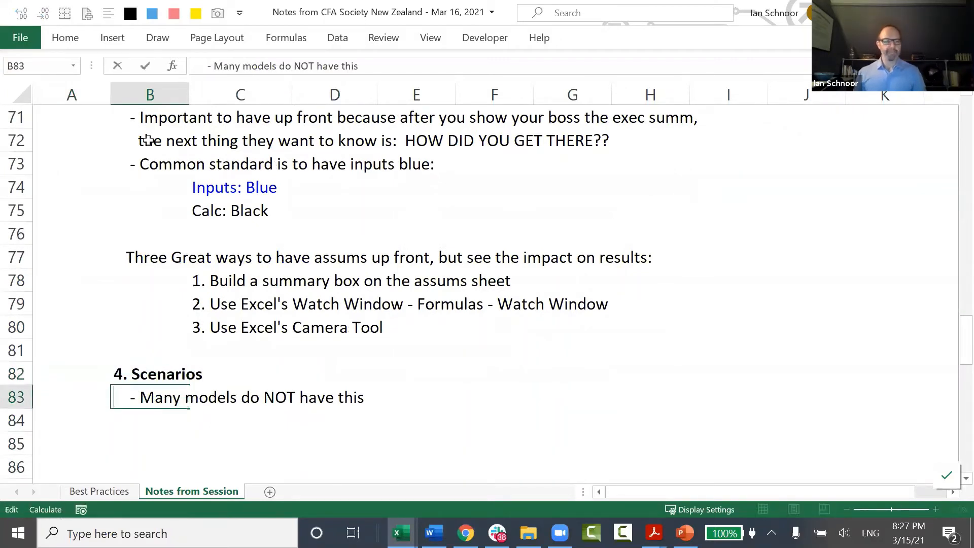
key(shift+End)
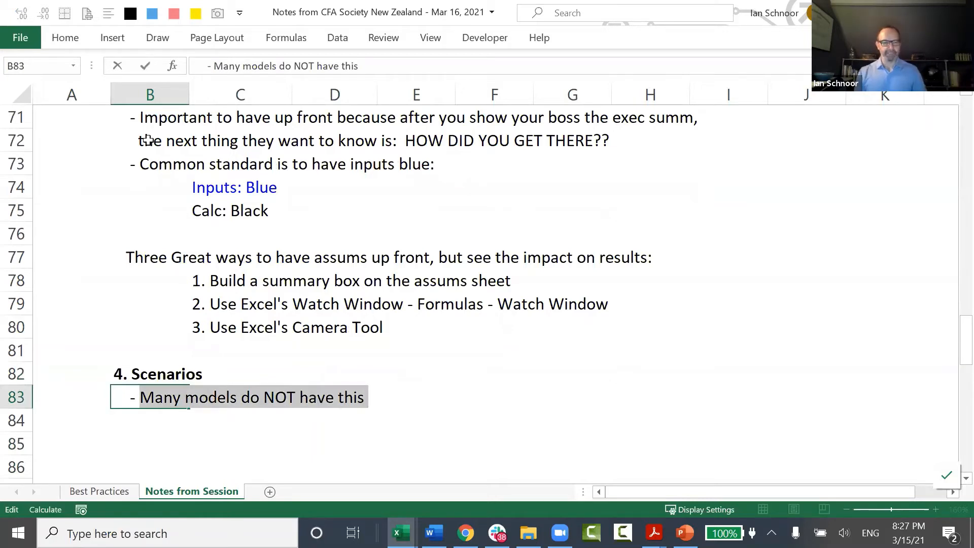
text(Moswt)
key(BackSpace)
key(BackSpace)
text(t importa)
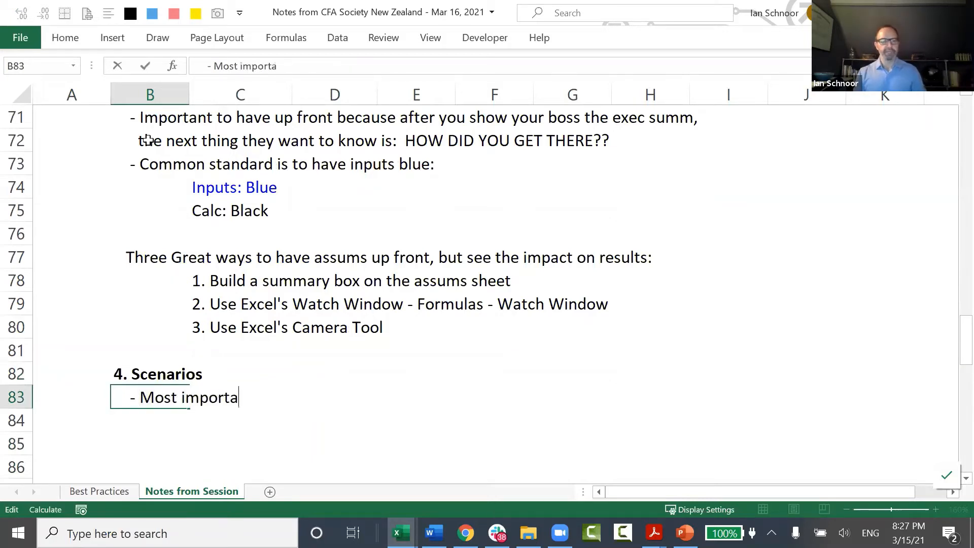
text(nt assums in the mod)
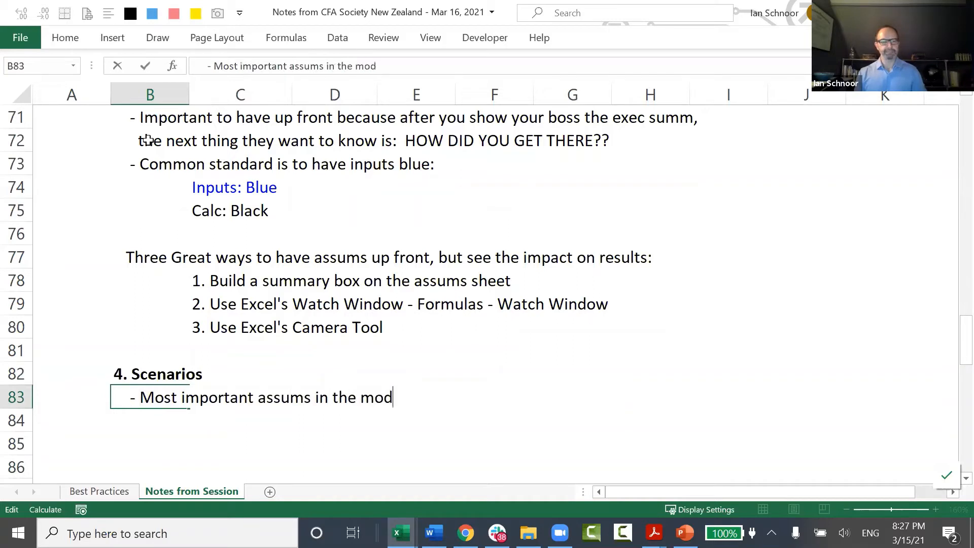
text(el)
key(Return)
Step: Fill the bullet down to B84 and reword it as "- Every model should have this page"
key(ctrl+d)
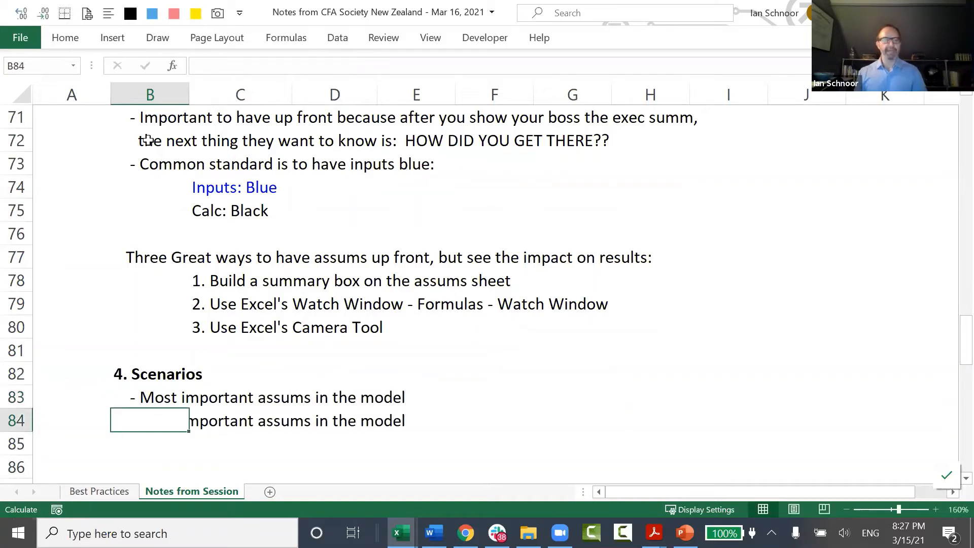
key(F2)
key(Home)
key(ctrl+Right)
key(ctrl+Right)
key(shift+End)
text(ver)
key(BackSpace)
key(BackSpace)
key(BackSpace)
text(every nmode)
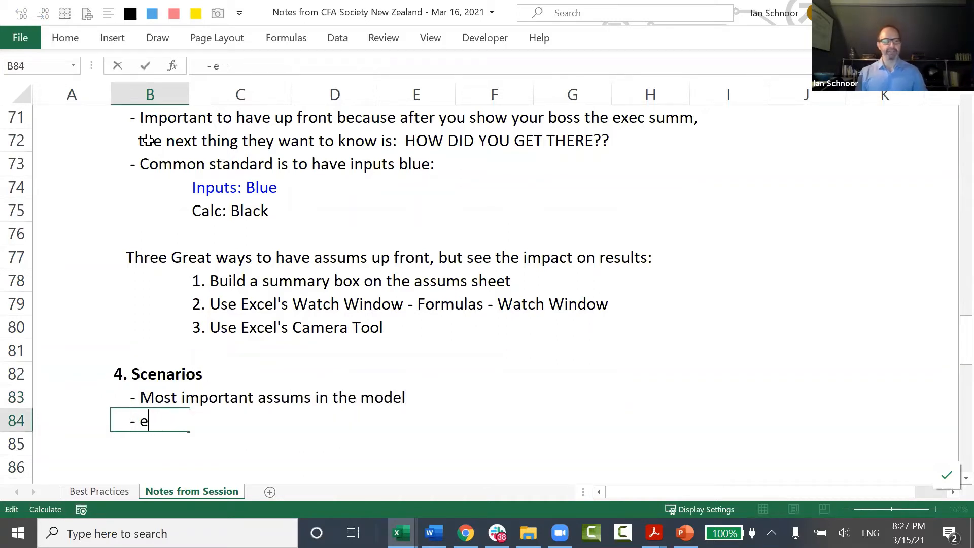
key(BackSpace)
key(BackSpace)
key(BackSpace)
key(BackSpace)
key(BackSpace)
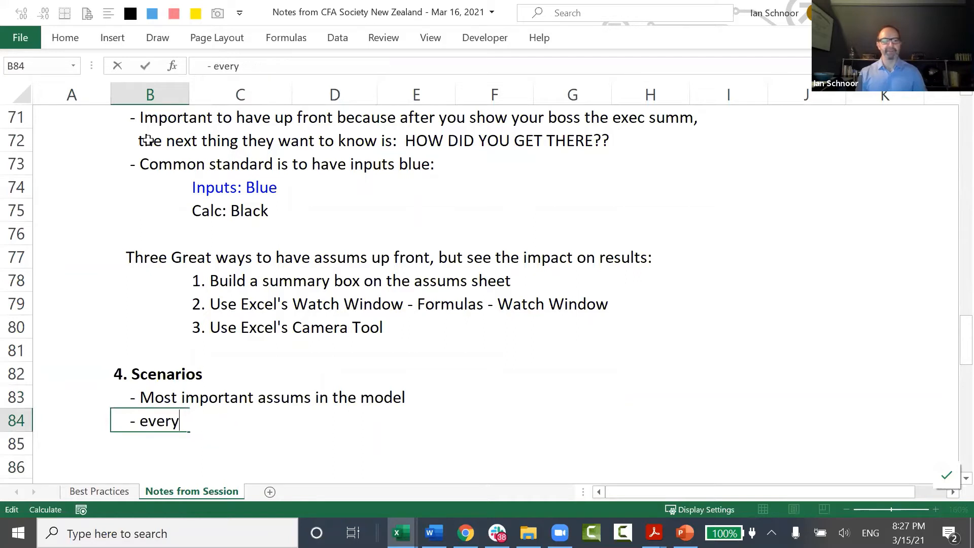
text(model should have )
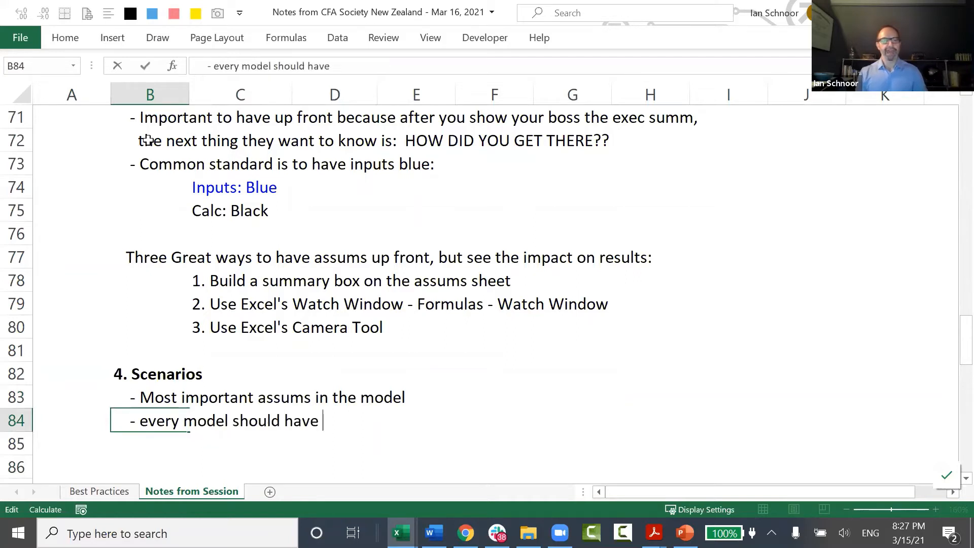
text(this page)
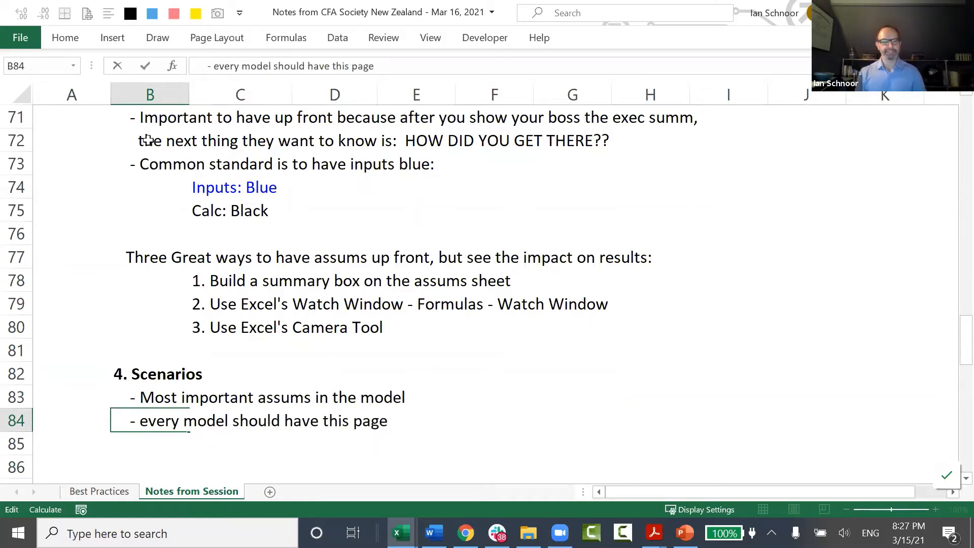
key(Delete)
text(E)
key(Return)
key(Return)
key(Return)
key(Return)
key(Return)
key(Return)
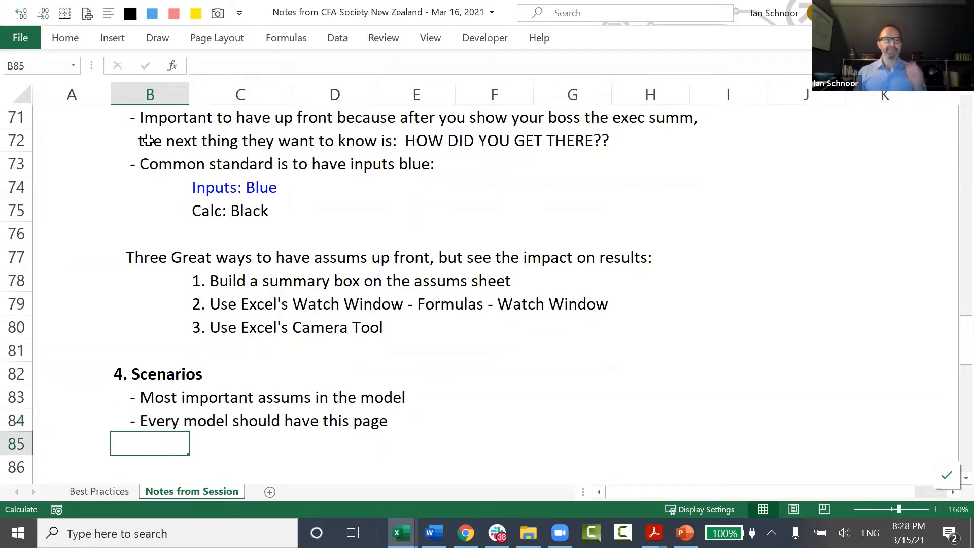
key(Return)
key(Up)
key(Up)
key(Up)
key(Up)
key(Up)
key(Up)
key(Up)
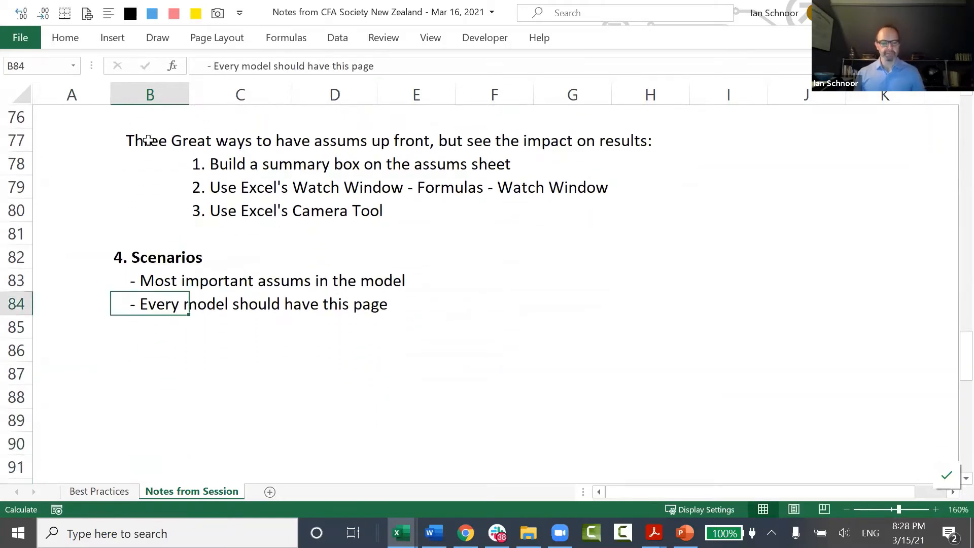
Step: Switch to the Henderson Model workbook and show the economic and sales cases on its Scenarios sheet
key(ctrl+Tab)
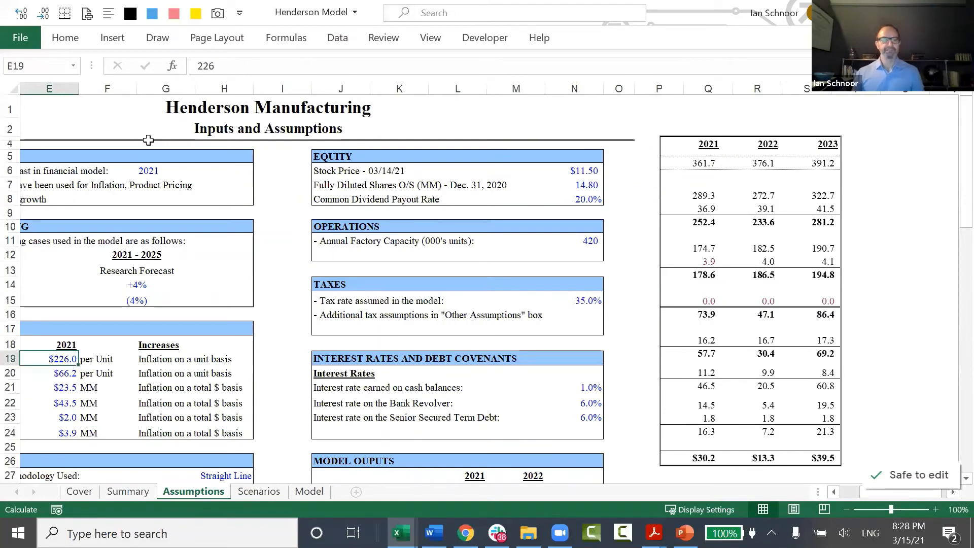
key(ctrl+Page_Down)
click(153, 306)
key(Home)
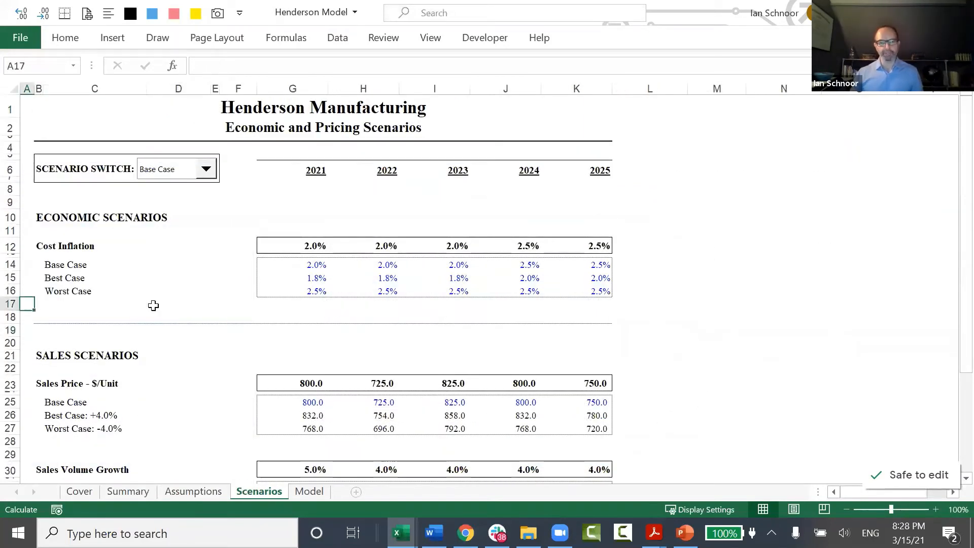
scroll(218, 348, up, 1)
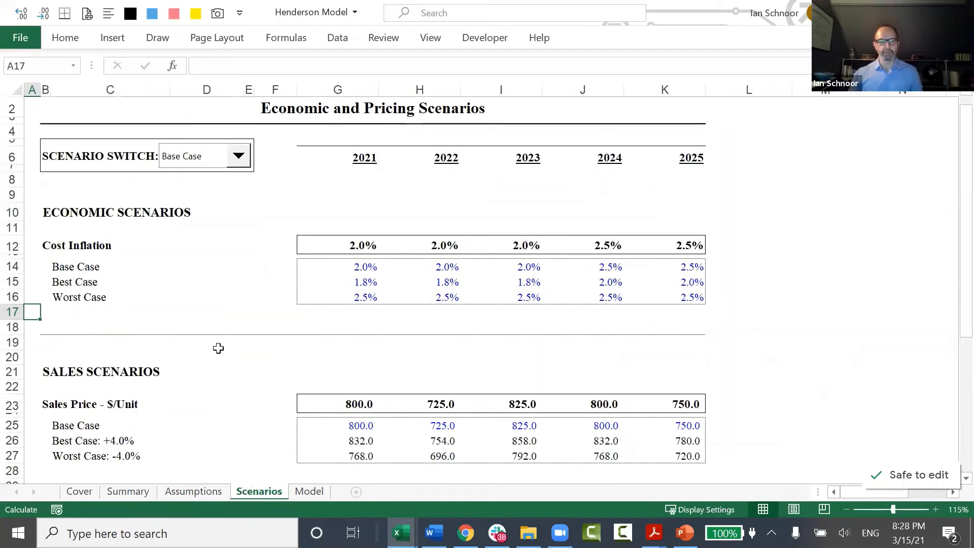
click(218, 349)
key(Home)
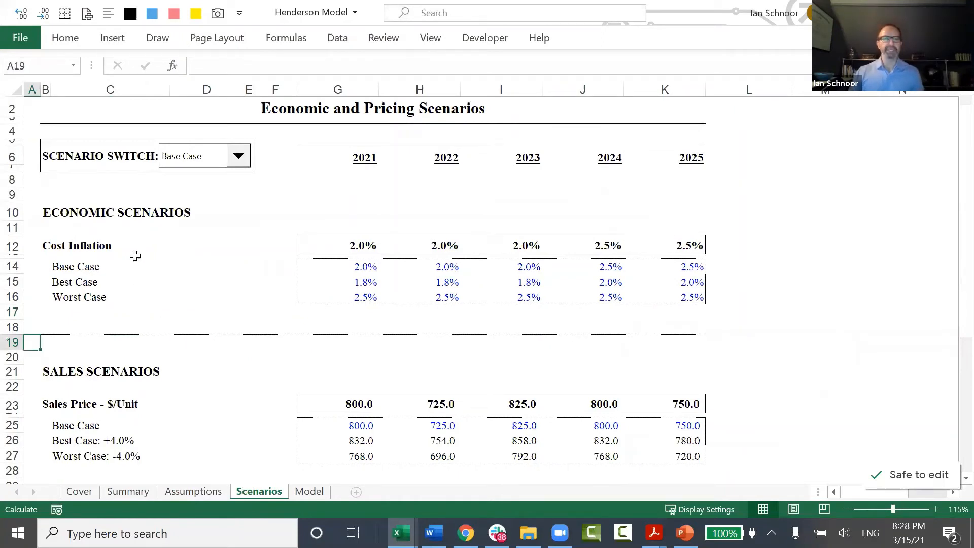
Step: Highlight the Base, Best and Worst Case cost inflation rows in A14:G16, then clear the highlight
click(36, 264)
drag(58, 261, 358, 295)
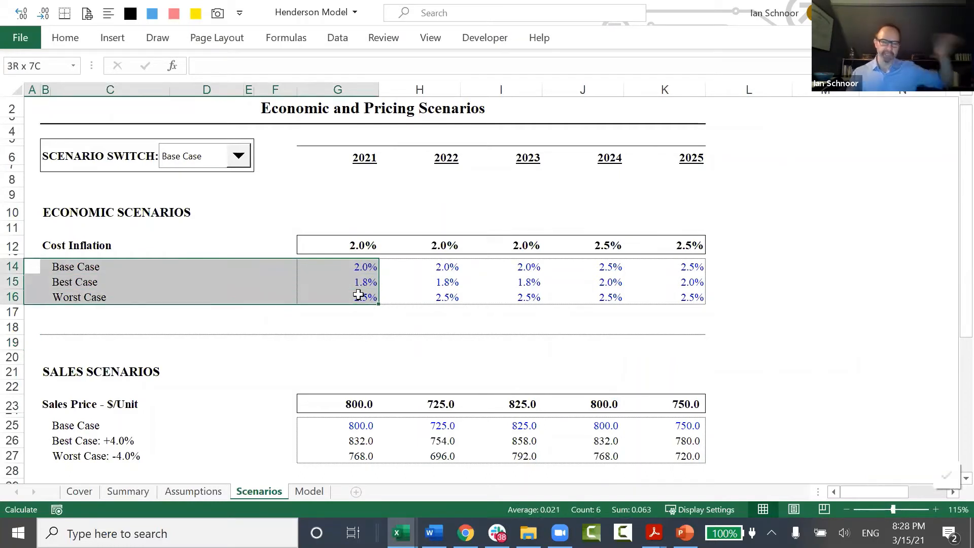
drag(358, 295, 359, 295)
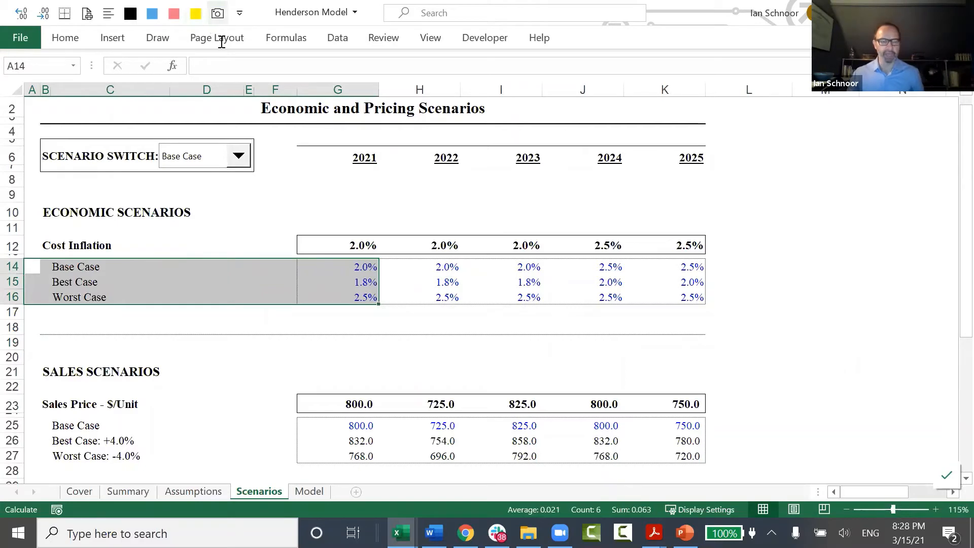
click(227, 294)
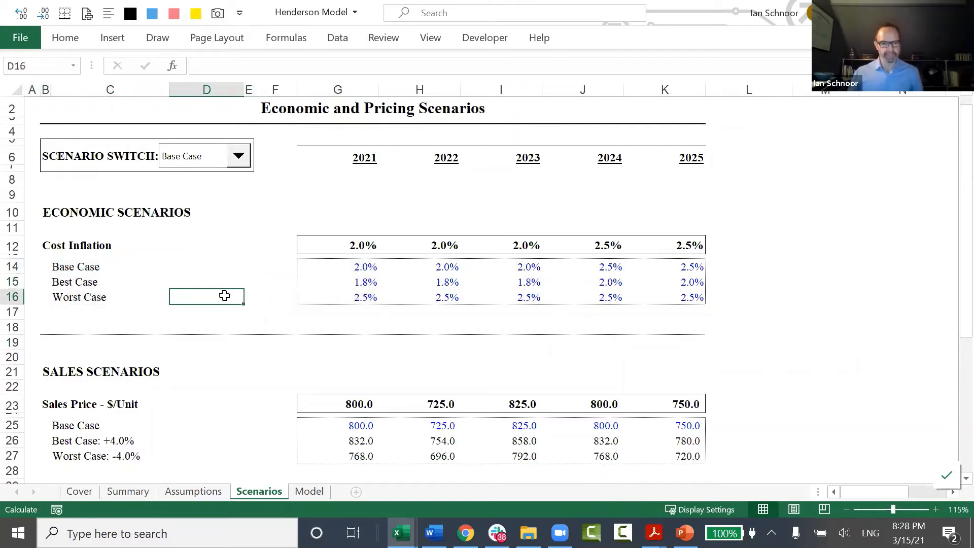
Step: Highlight the Cost Inflation, Sales Price and Sales Volume Growth labels with their cases on the Scenarios sheet
ctrl+scroll(224, 295, up, 1)
key(Home)
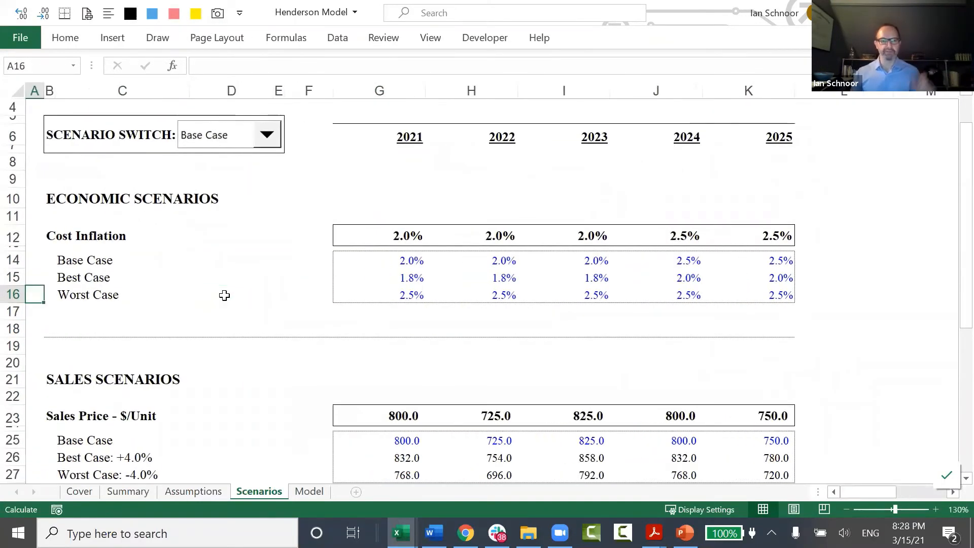
click(225, 295)
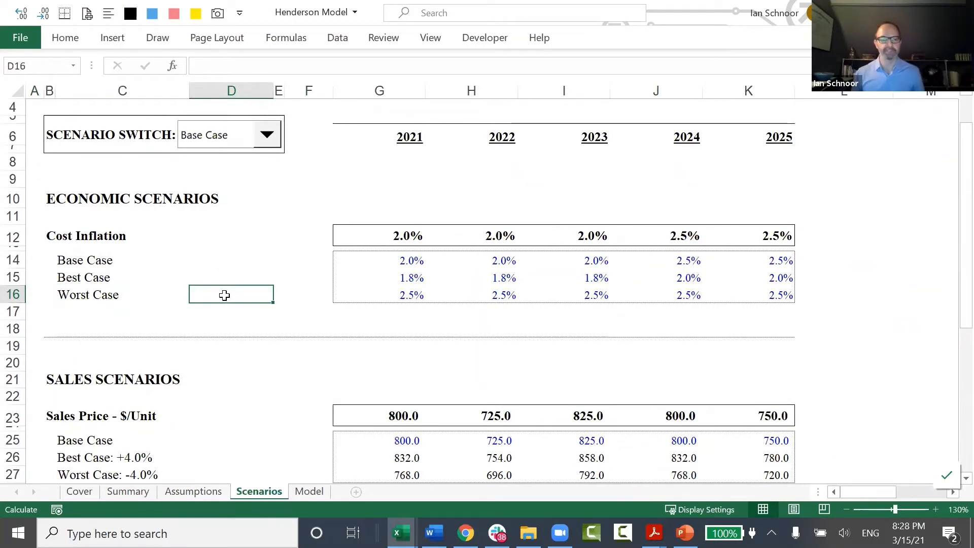
key(Left)
key(Left)
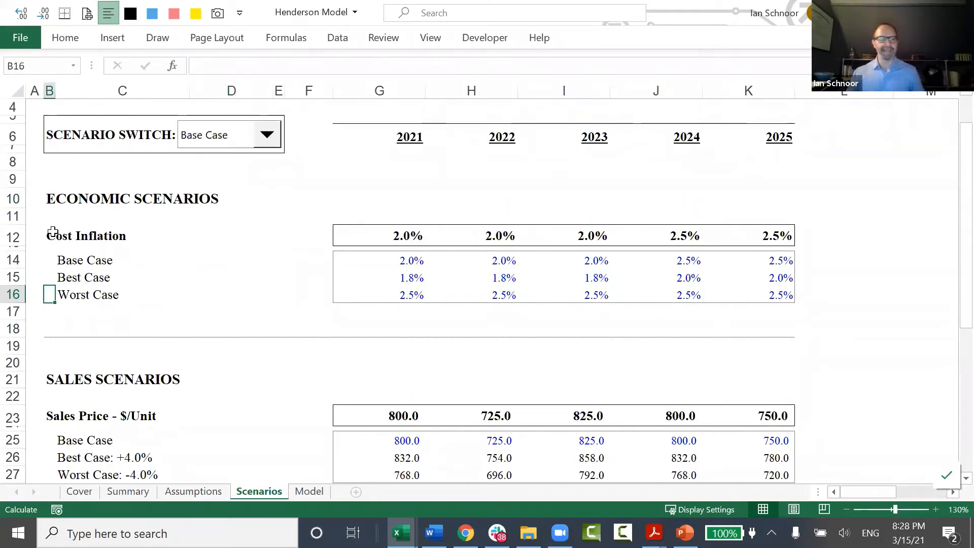
drag(51, 231, 246, 304)
scroll(246, 305, down, 1)
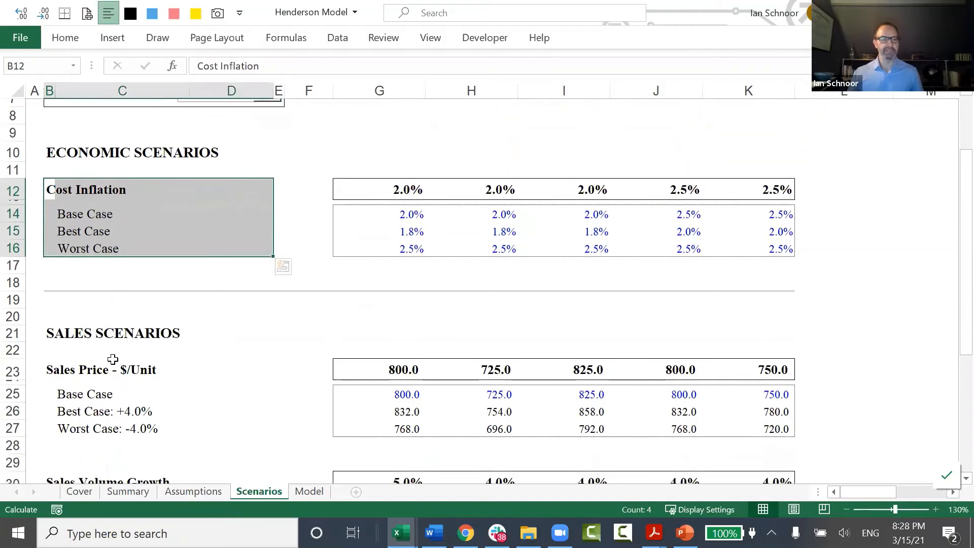
drag(98, 366, 191, 441)
scroll(192, 439, down, 3)
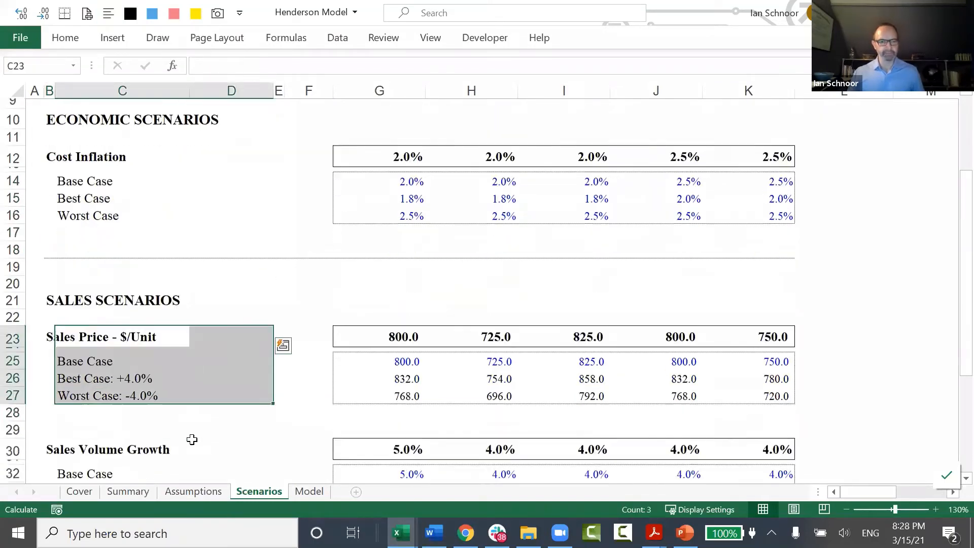
drag(77, 342, 101, 401)
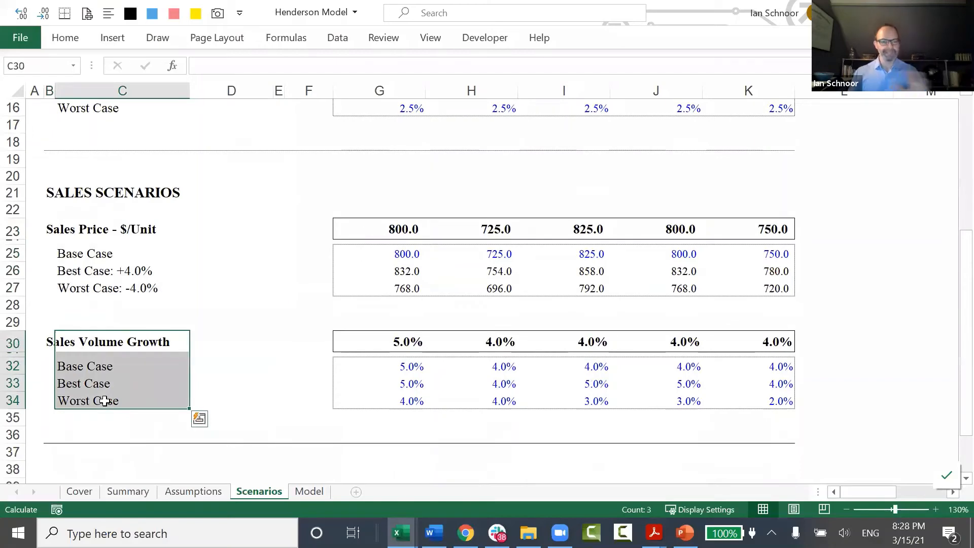
scroll(105, 401, up, 2)
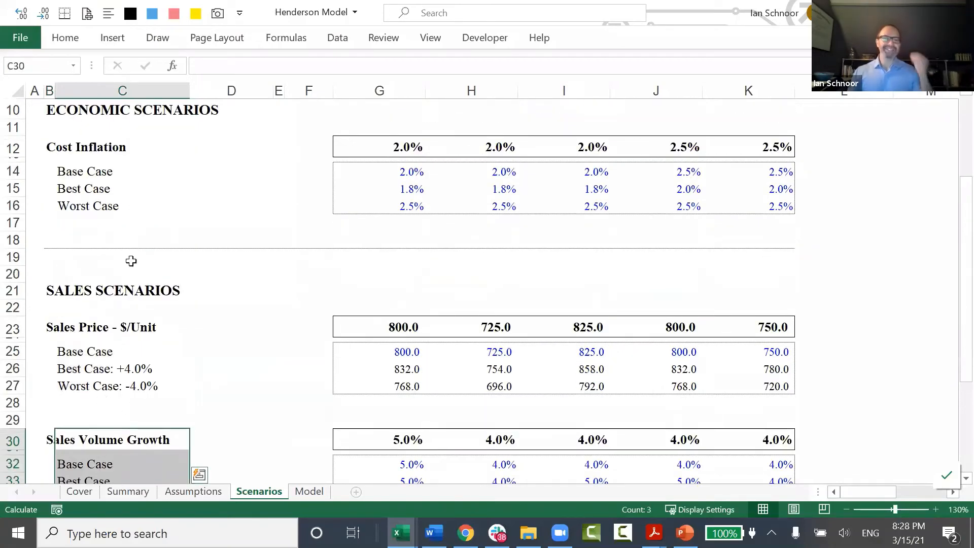
click(116, 166)
Step: In the session notes workbook, add the bullet "- For these assums, we have three cases: Base, Best Worst" in B85
key(alt+Tab)
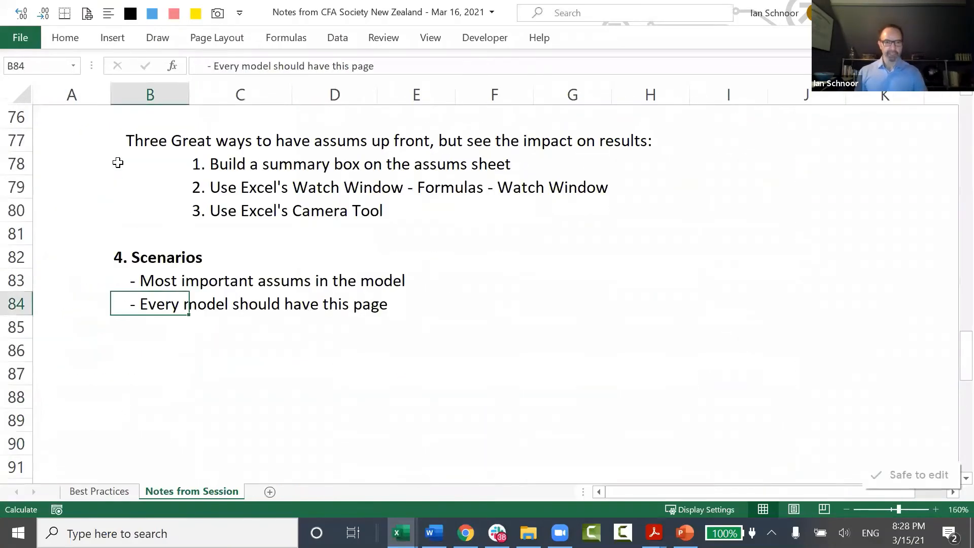
key(Down)
key(ctrl+apostrophe)
key(shift+End)
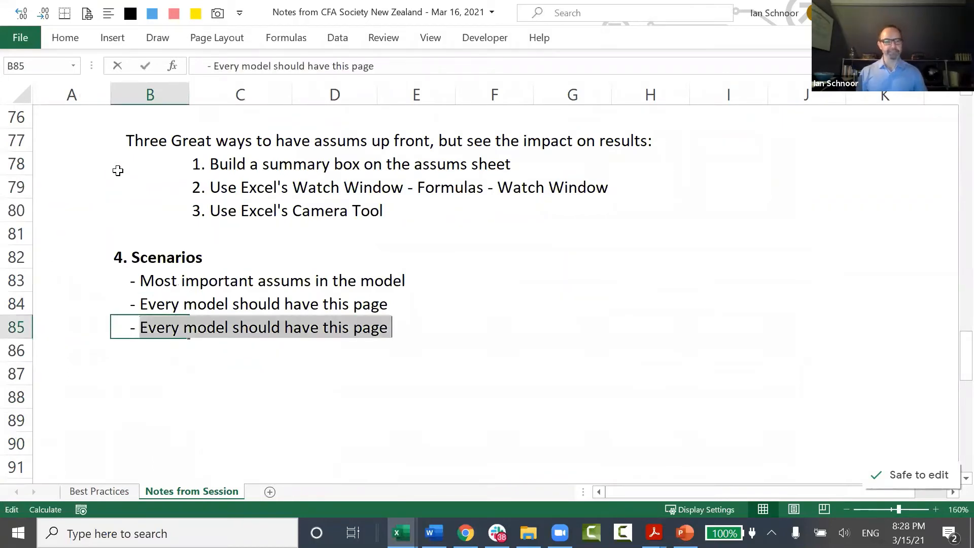
text(For these assums, )
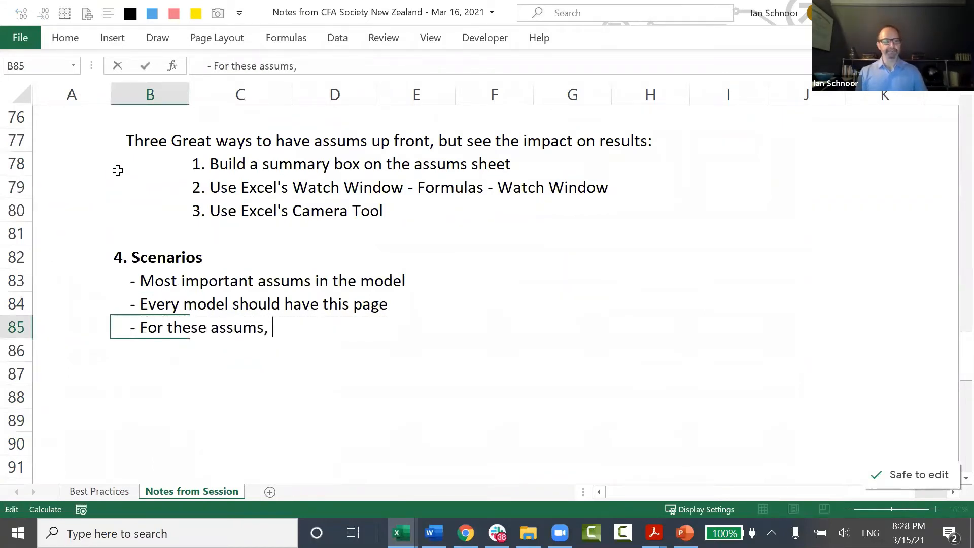
text(we have three cases: )
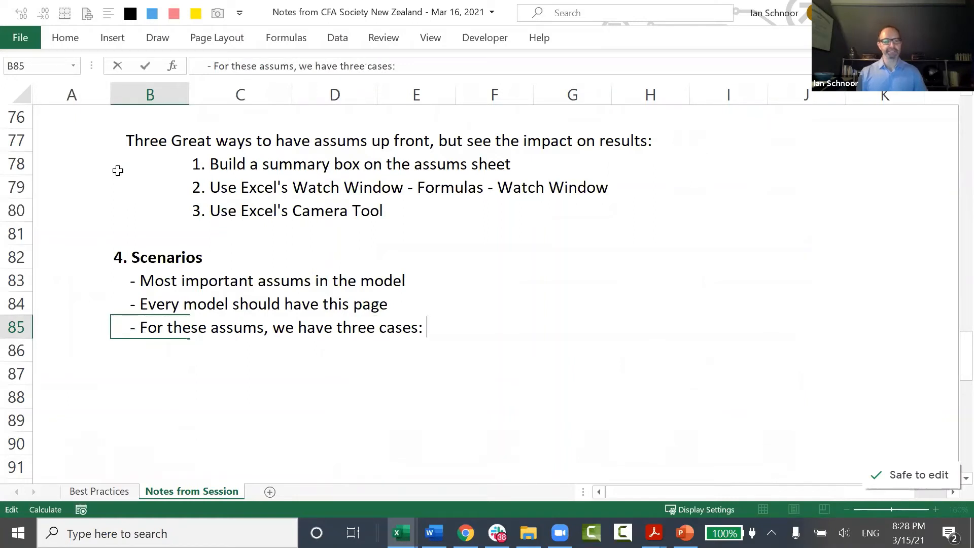
text(Base, Best W)
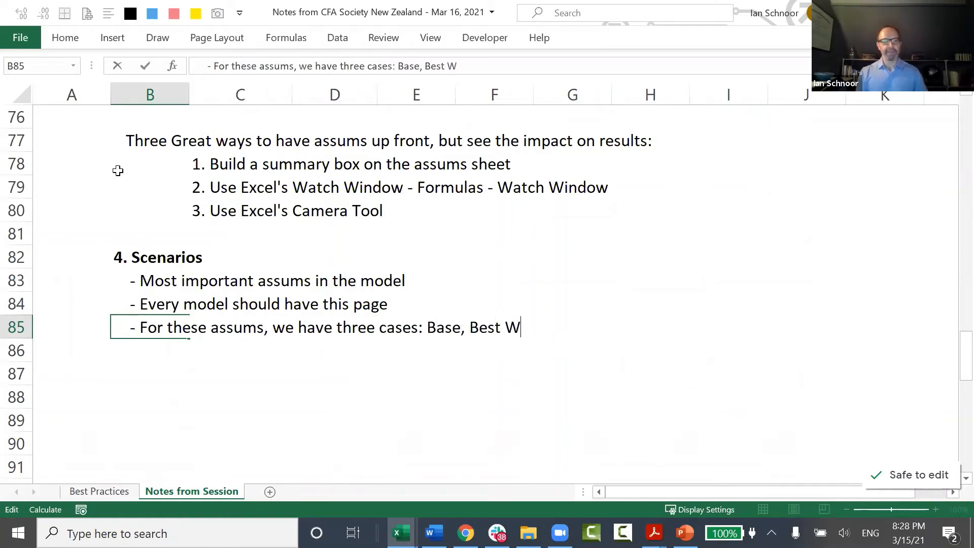
text(orst)
key(Return)
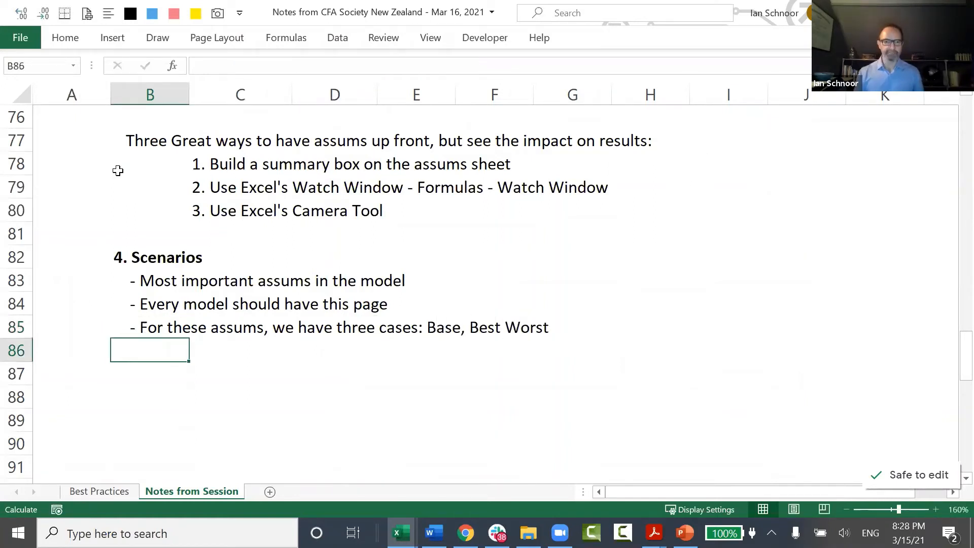
Step: Insert the missing comma after "Best" in the B85 bullet
key(Up)
key(F2)
key(Left)
key(Left)
key(Left)
key(Left)
key(Left)
key(Left)
text(,)
key(Return)
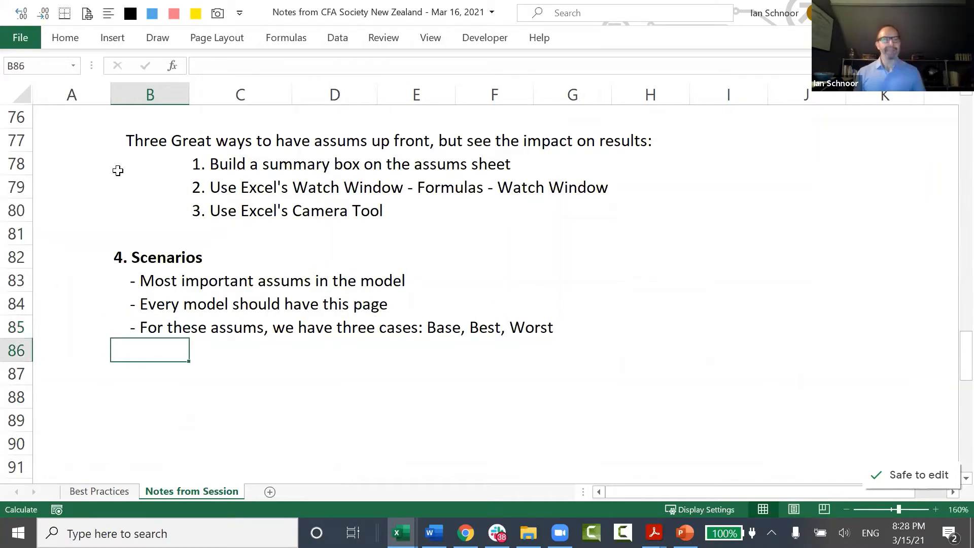
Step: Add the bullet "- Key drivers" in B86, reusing the leading dash of the bullet above
key(ctrl+apostrophe)
key(shift+End)
text(K)
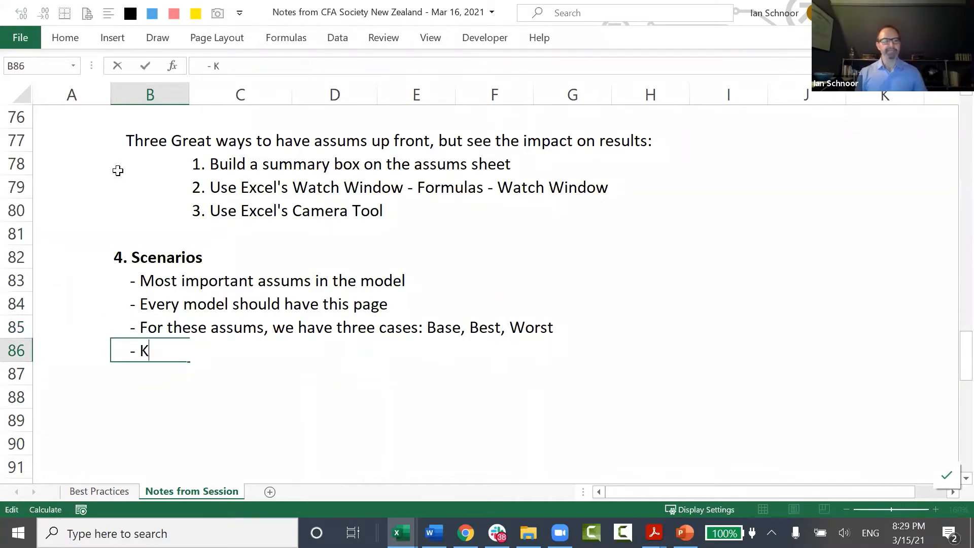
text(ey drivers)
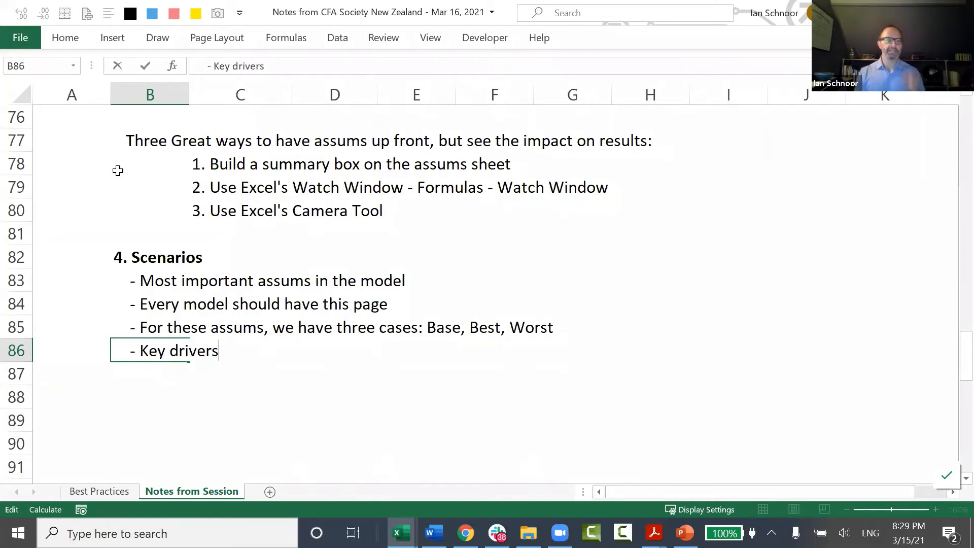
key(Return)
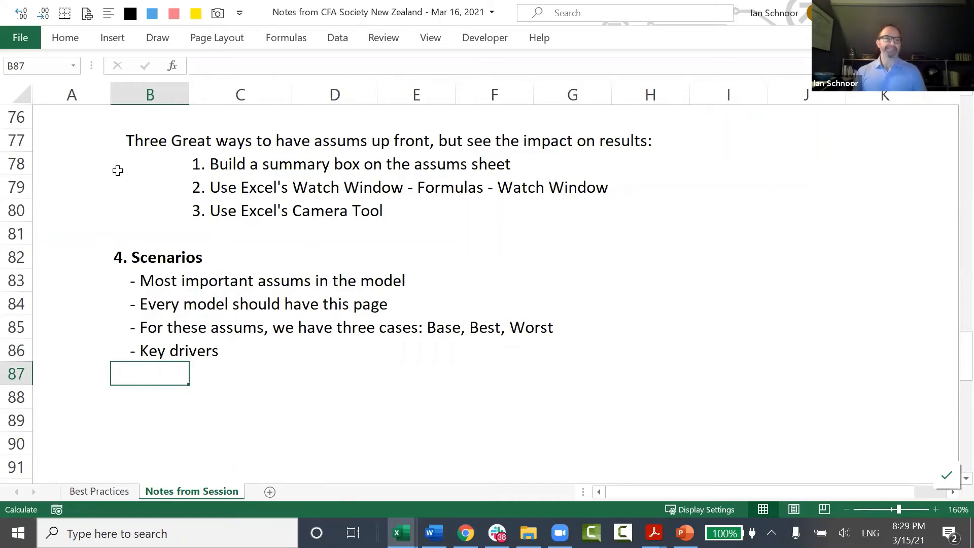
Step: Switch back to the Henderson Model workbook and enter "Step 1" in D14, beside the Base Case cost inflation label
key(ctrl+Tab)
key(Up)
key(Up)
key(Up)
key(Up)
key(Up)
key(Up)
key(Up)
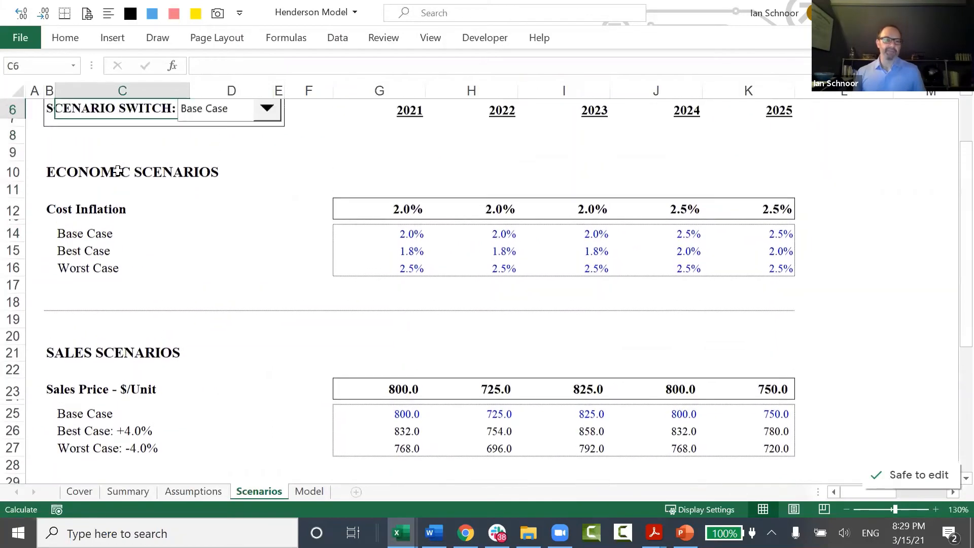
key(Down)
key(Down)
key(Down)
key(Down)
key(Down)
key(Down)
key(Down)
key(Down)
key(Down)
key(Right)
key(Right)
key(Up)
key(Left)
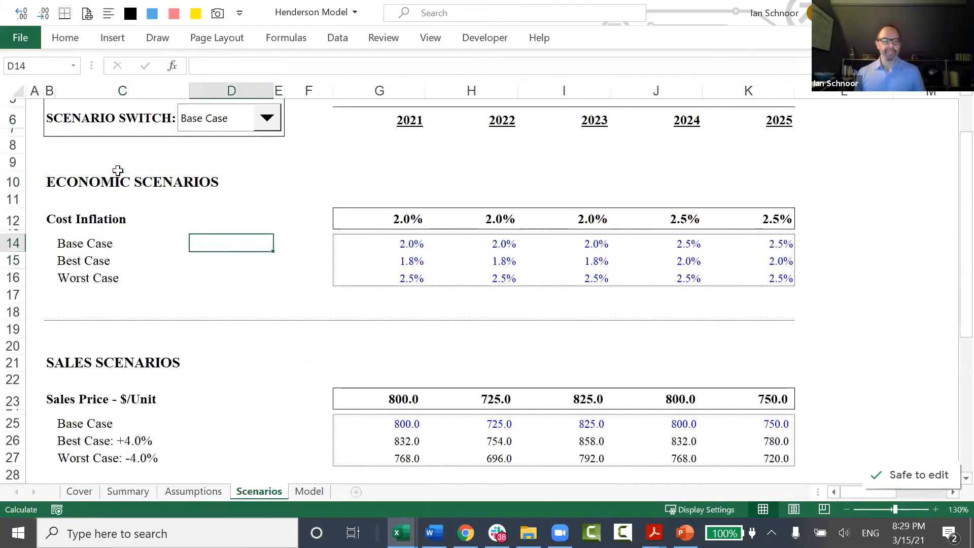
text(Step 1)
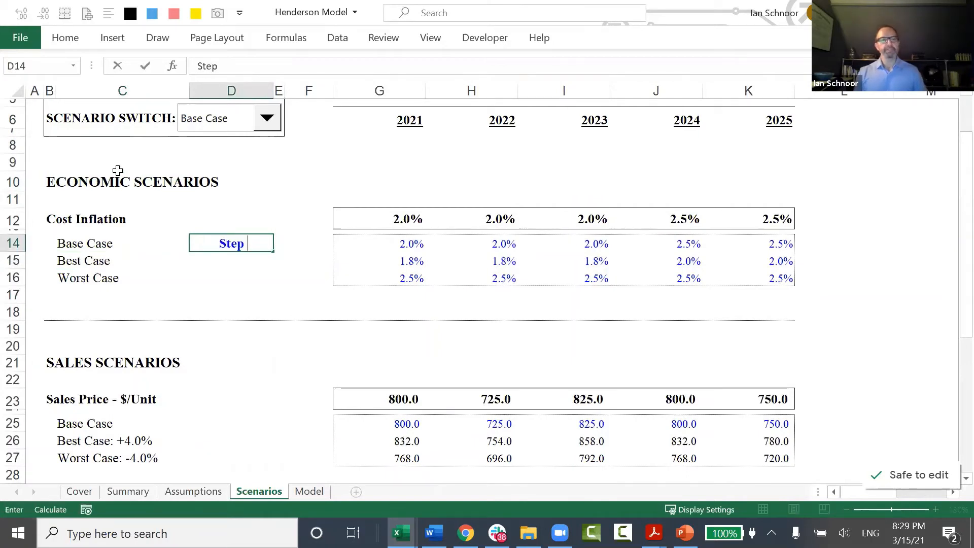
key(Return)
Step: Highlight the cost inflation inputs for all three cases from 2021 to 2025, G14:K16
key(Up)
key(Right)
key(Right)
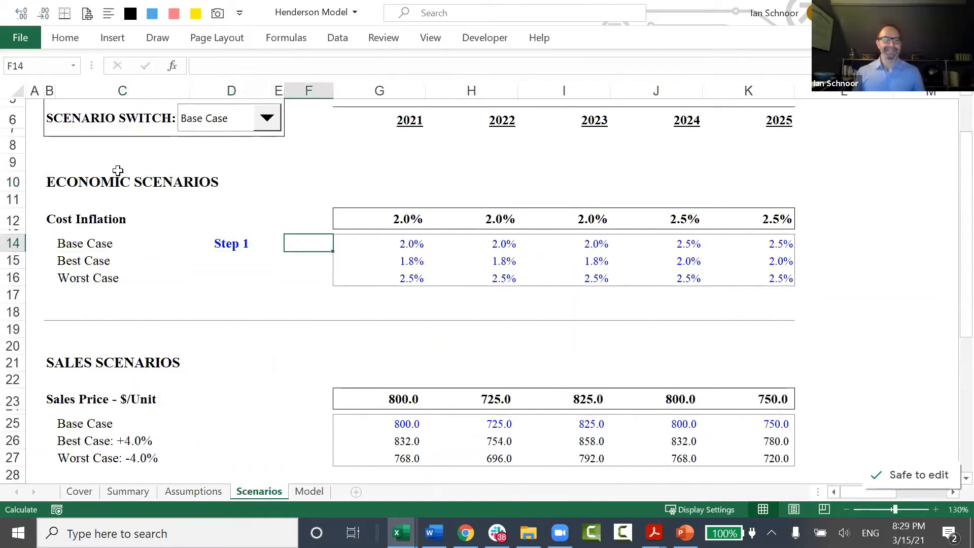
key(shift+Right)
key(shift+Right)
key(shift+Right)
key(shift+Right)
key(shift+Right)
key(shift+Down)
key(shift+Down)
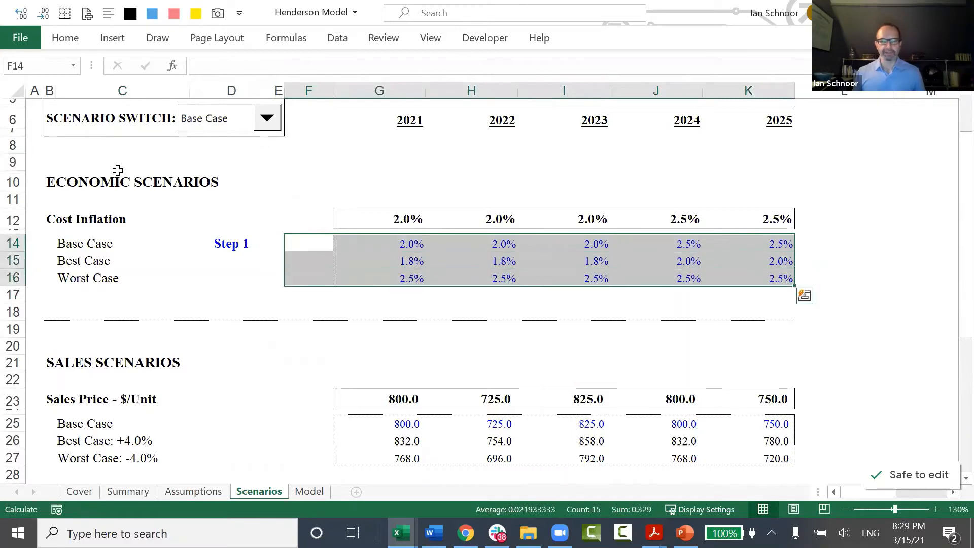
scroll(301, 385, up, 1)
click(386, 323)
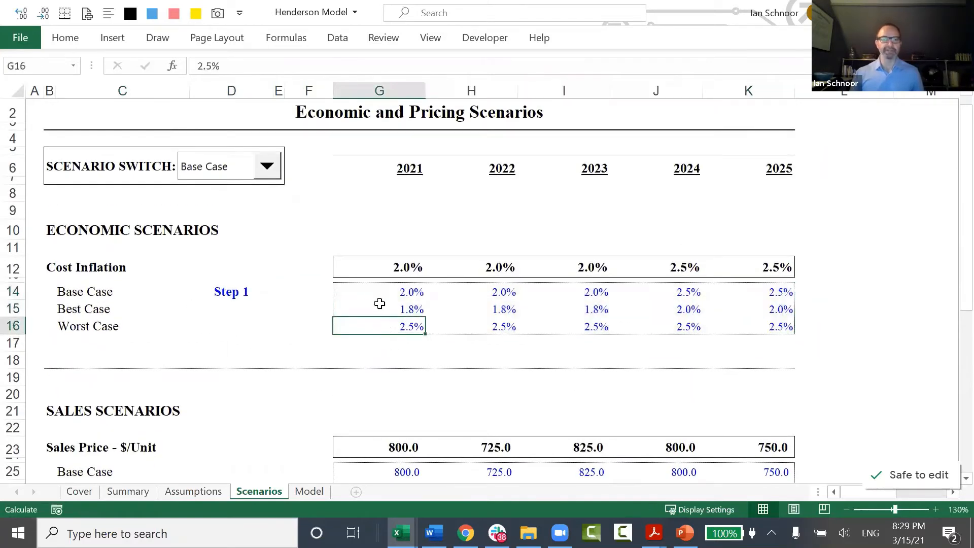
drag(369, 288, 711, 326)
Step: Enter "Assums" in D15, directly below the "Step 1" label
click(215, 306)
text(Ass)
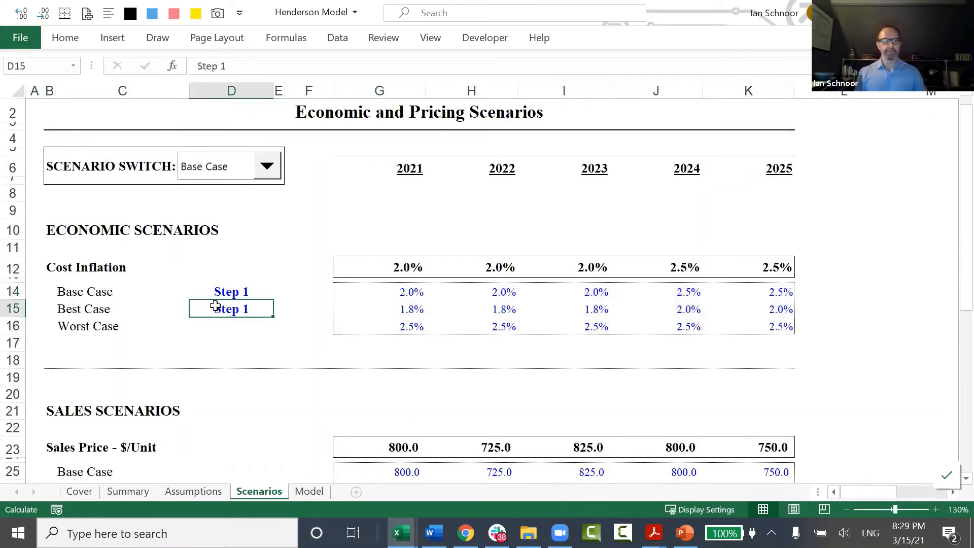
text(ums)
key(Return)
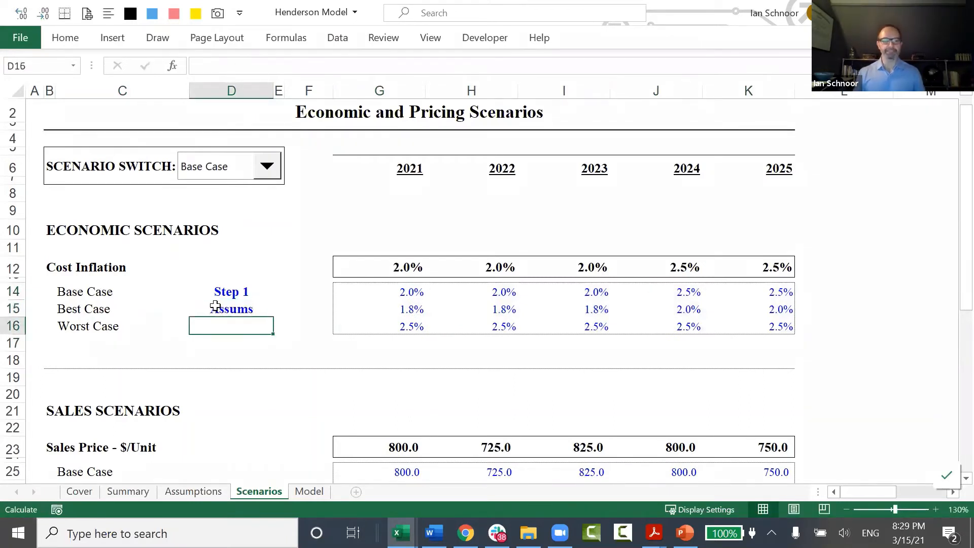
Step: Highlight the Cost Inflation heading in B12:D12
key(Up)
key(Right)
key(Right)
key(Right)
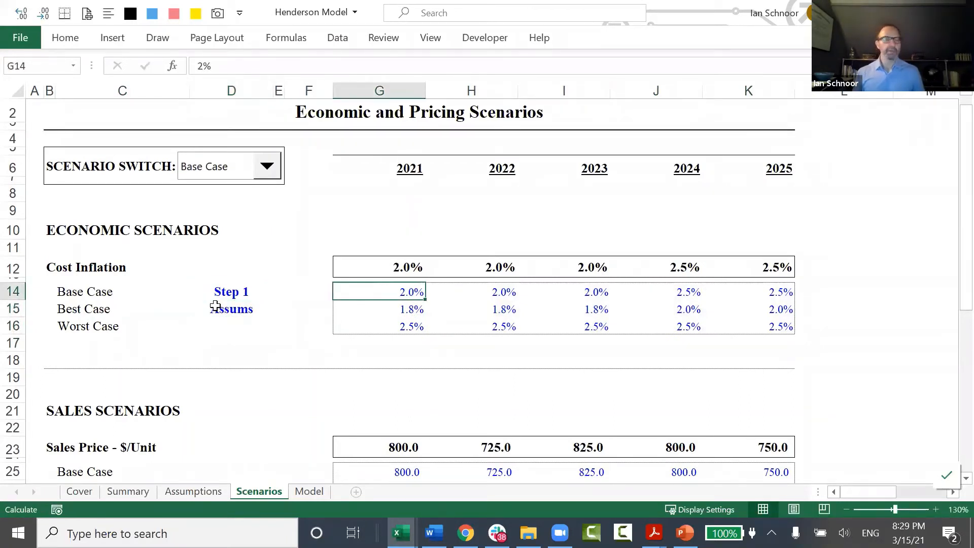
key(Left)
key(Left)
key(Left)
key(Left)
key(Left)
key(Up)
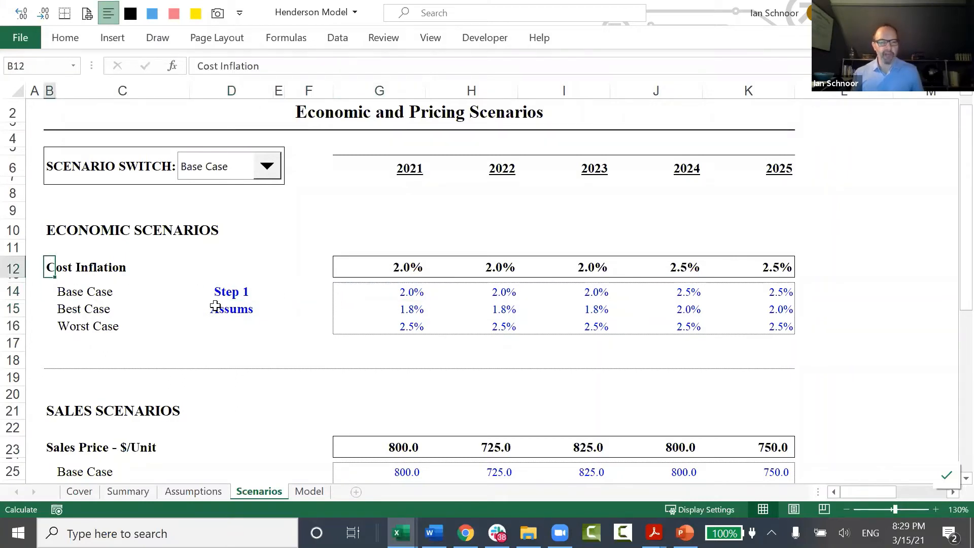
key(shift+Right)
key(shift+Right)
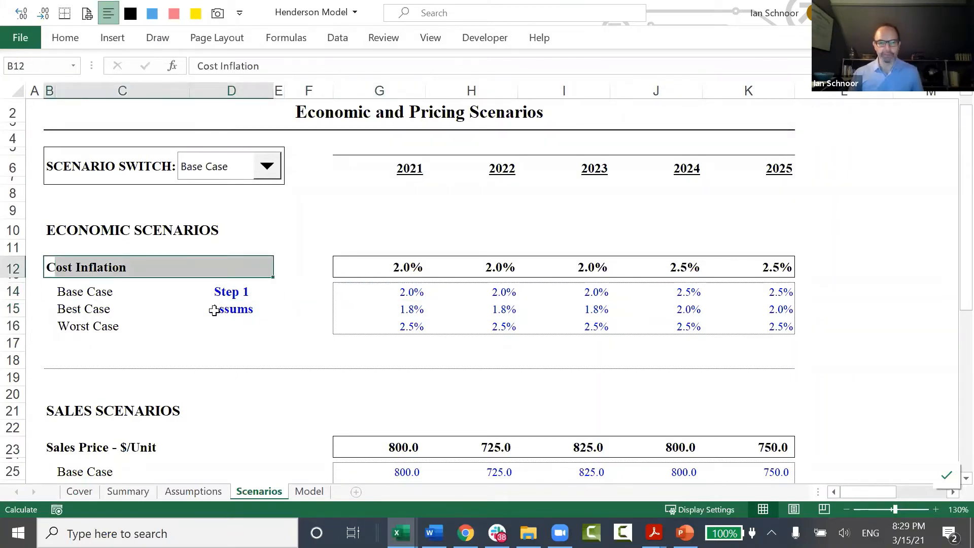
scroll(214, 311, up, 1)
Step: Highlight the Base, Best and Worst Case rows with their yearly inflation values in C14:K16, then clear the highlight
click(154, 318)
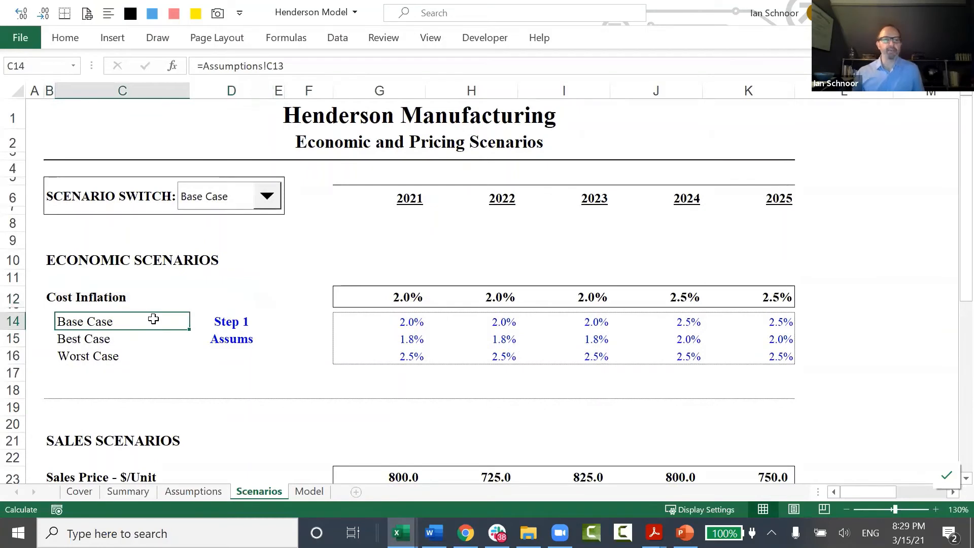
key(shift+Down)
key(shift+Down)
key(shift+Right)
key(shift+Right)
key(shift+Right)
key(shift+Right)
key(shift+Right)
key(shift+Right)
key(shift+Right)
key(shift+Right)
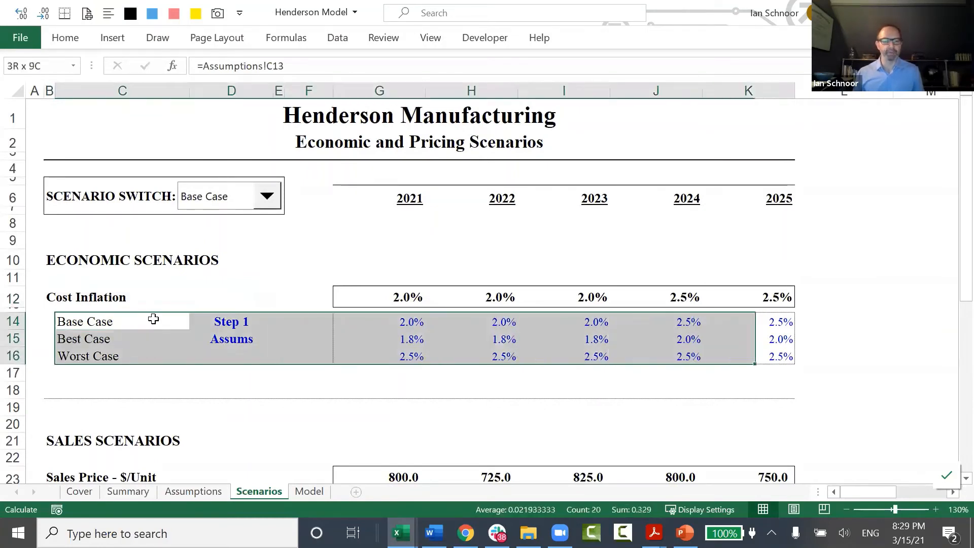
click(153, 319)
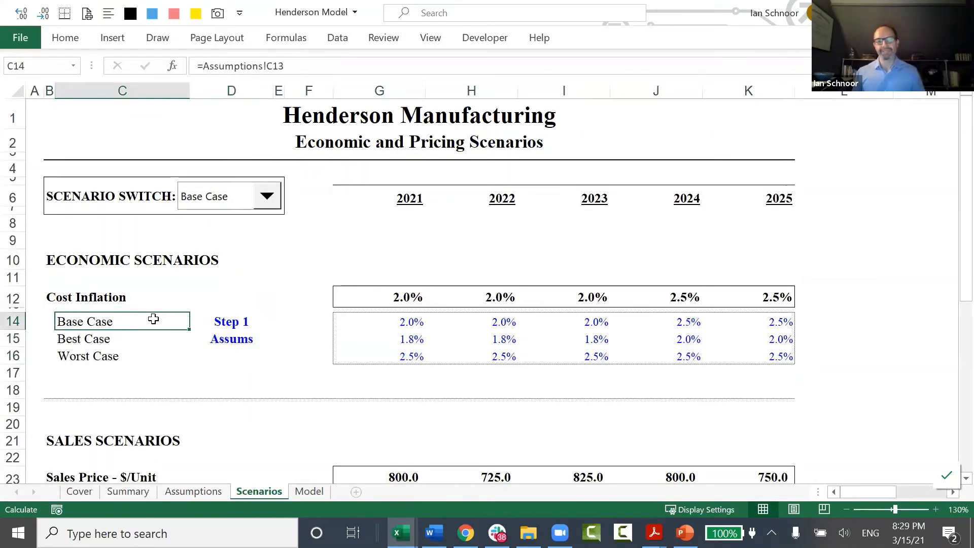
Step: Select the three 2021 cost inflation values in G14:G16
key(Right)
key(Right)
key(Right)
key(Right)
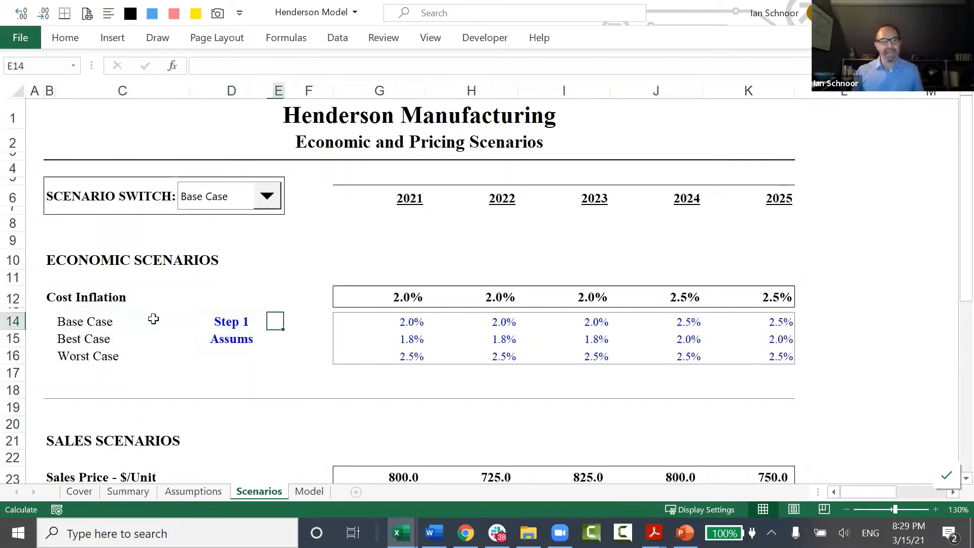
key(shift+Down)
key(shift+Down)
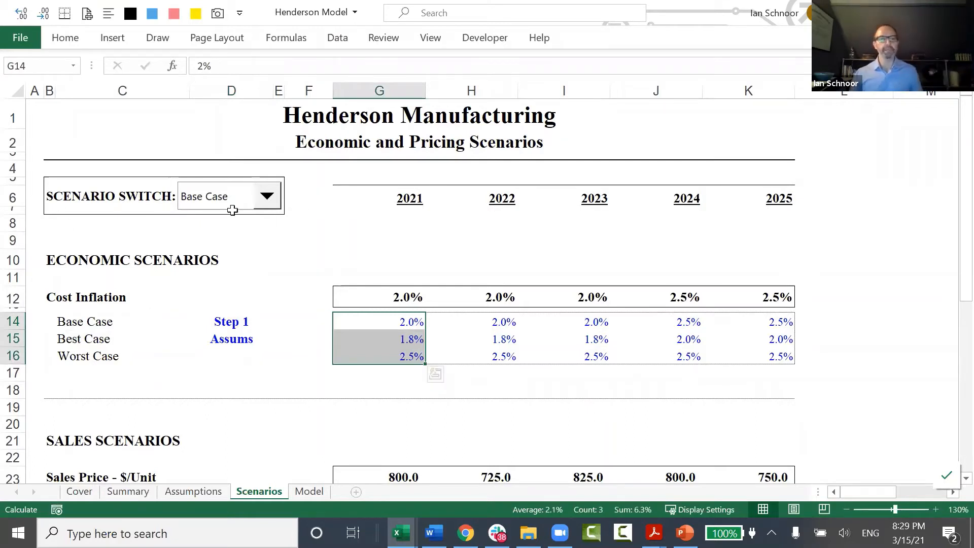
Step: Move the scenario drop-down off the switch cell onto G6, then select its linked cell D6
ctrl+click(190, 196)
drag(185, 195, 354, 203)
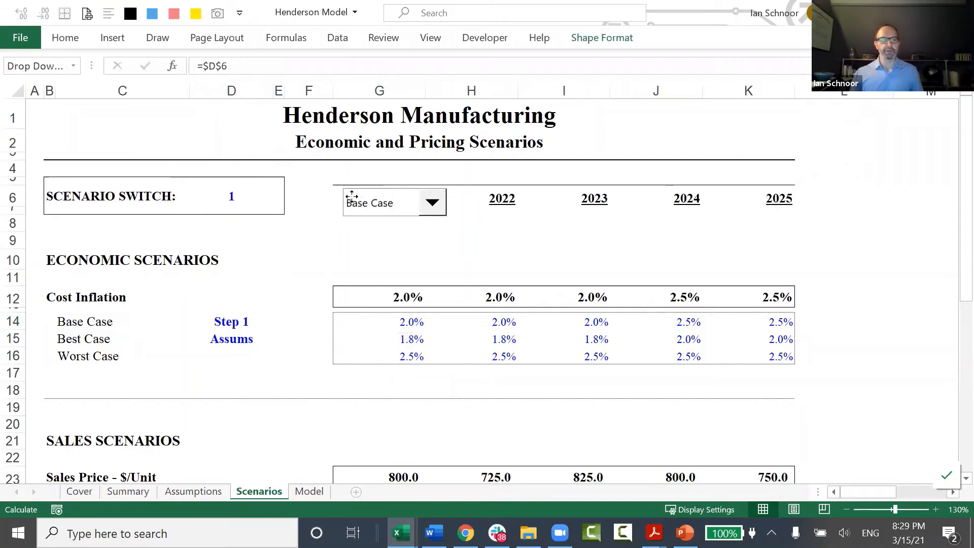
click(205, 196)
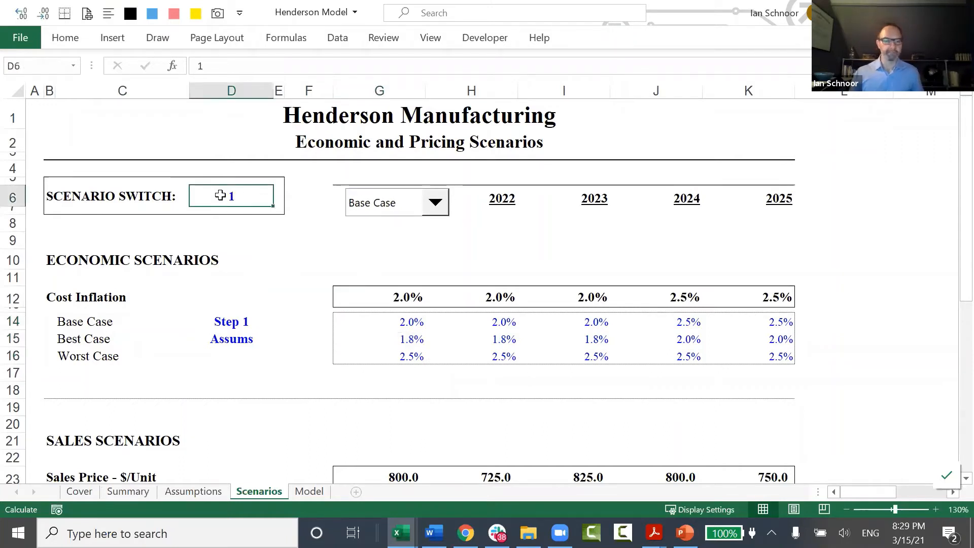
Step: Examine the scenario switch in D6 and the yearly case assumptions, checking the Base Case entry in H14
click(51, 196)
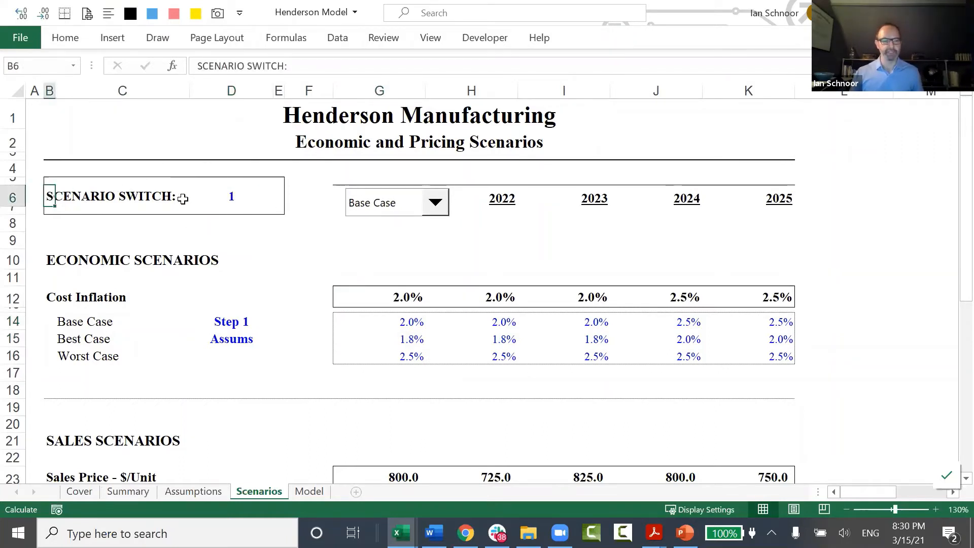
click(227, 195)
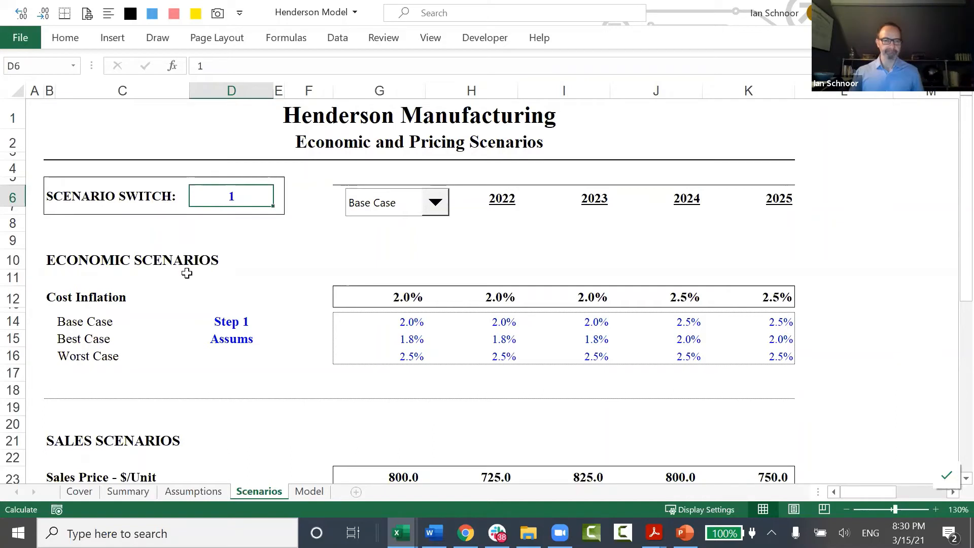
click(281, 323)
drag(353, 324, 625, 342)
click(558, 339)
click(476, 318)
key(F2)
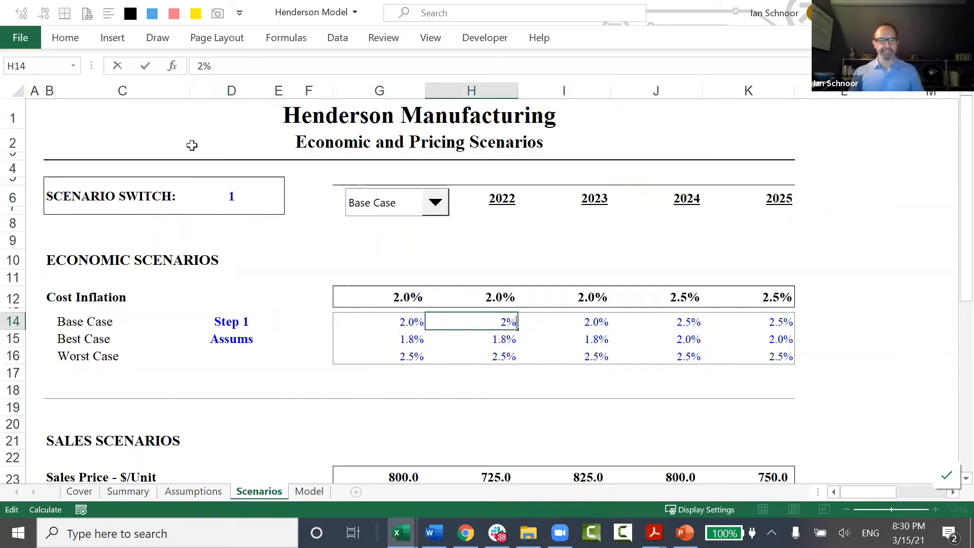
key(Escape)
key(Left)
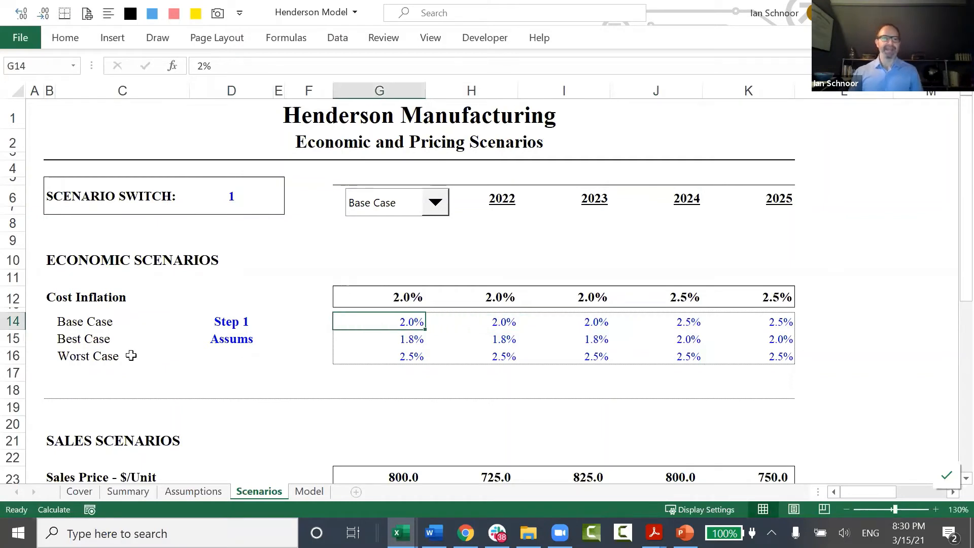
Step: Highlight the boxed Cost Inflation row across row 12, from D12 through the yearly values to K12
click(269, 299)
key(shift+Right)
key(shift+Right)
key(shift+Right)
key(shift+Right)
key(shift+Right)
key(shift+Right)
key(shift+Right)
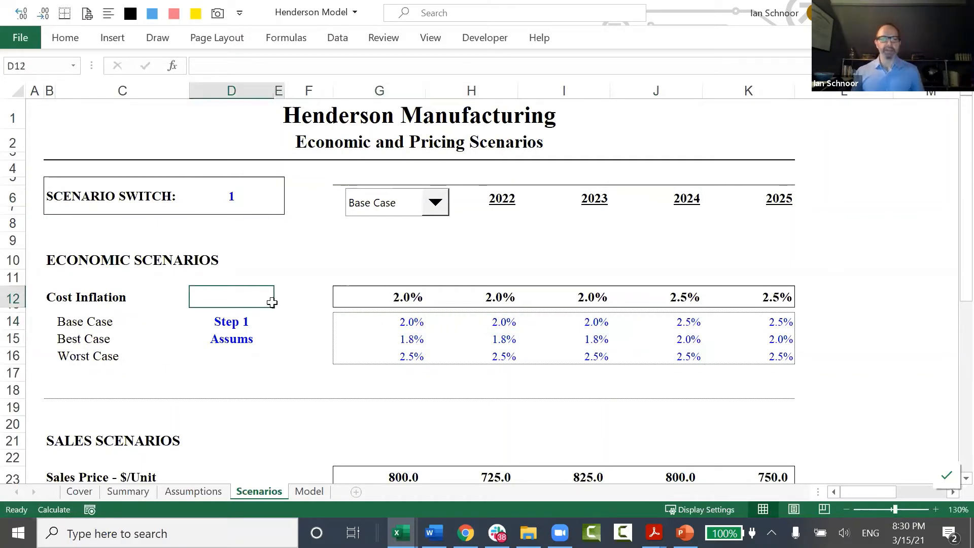
key(Up)
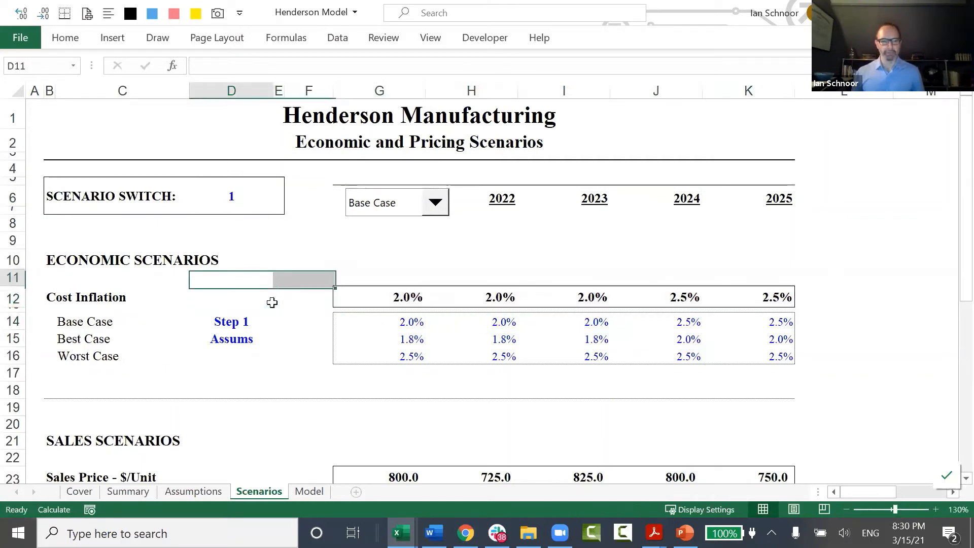
key(Down)
key(shift+Right)
key(shift+Right)
key(shift+Right)
key(shift+Right)
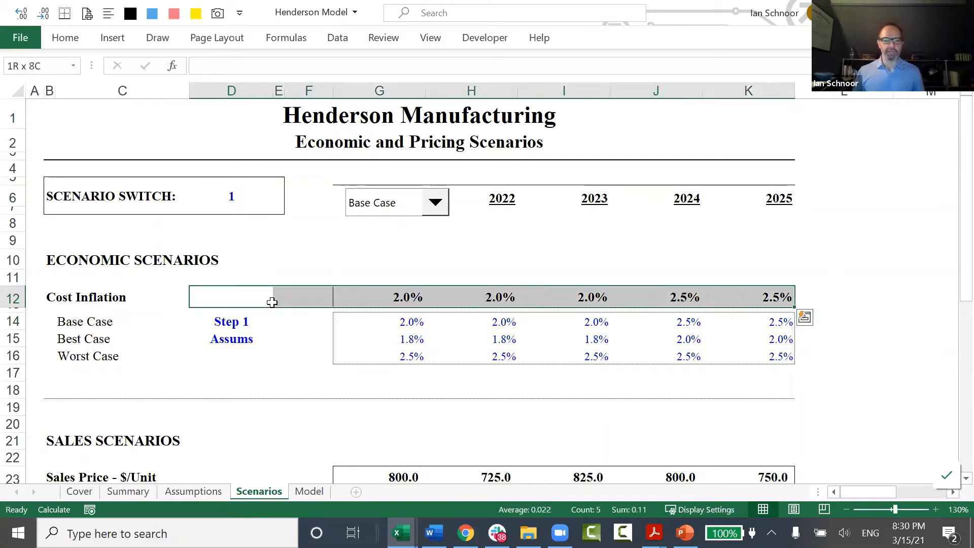
key(Up)
click(272, 302)
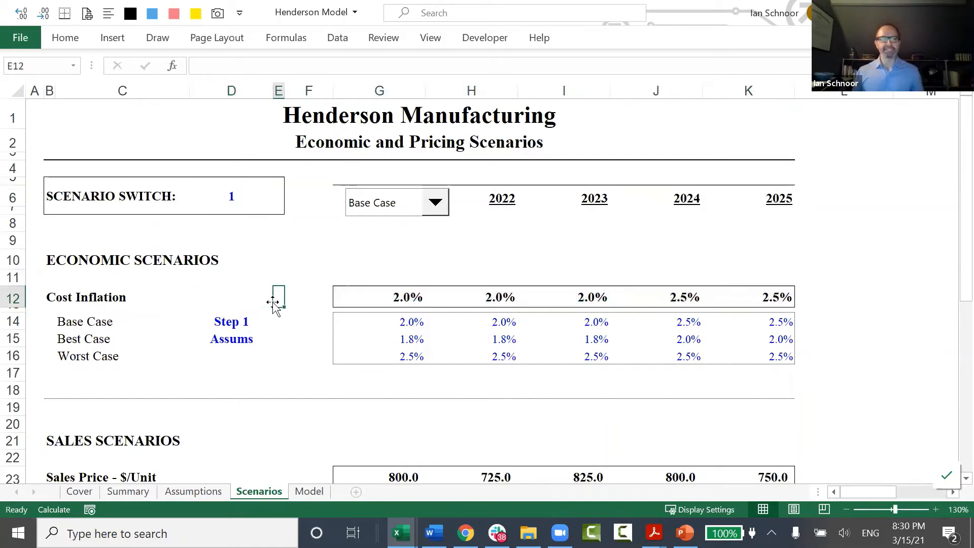
key(shift+Right)
key(shift+Right)
key(shift+Right)
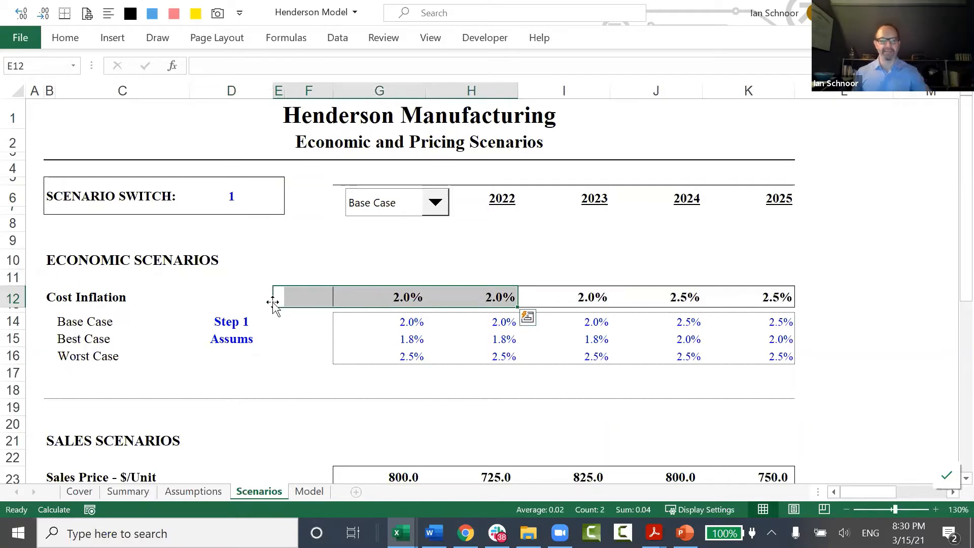
Step: Enter the label LIVE CASE-> in D12 beside Cost Inflation, in black text
key(Left)
text(LIVE )
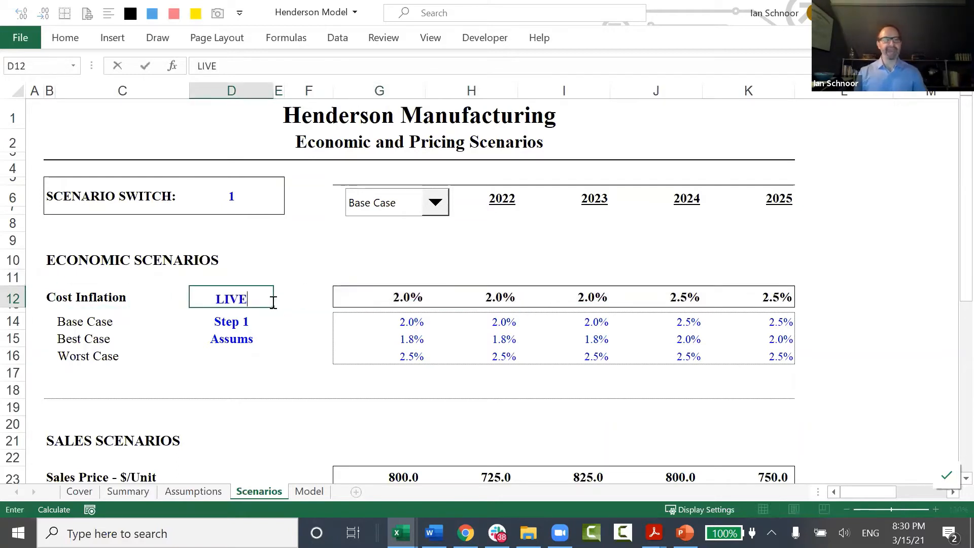
text(Cae)
key(BackSpace)
key(BackSpace)
text(C)
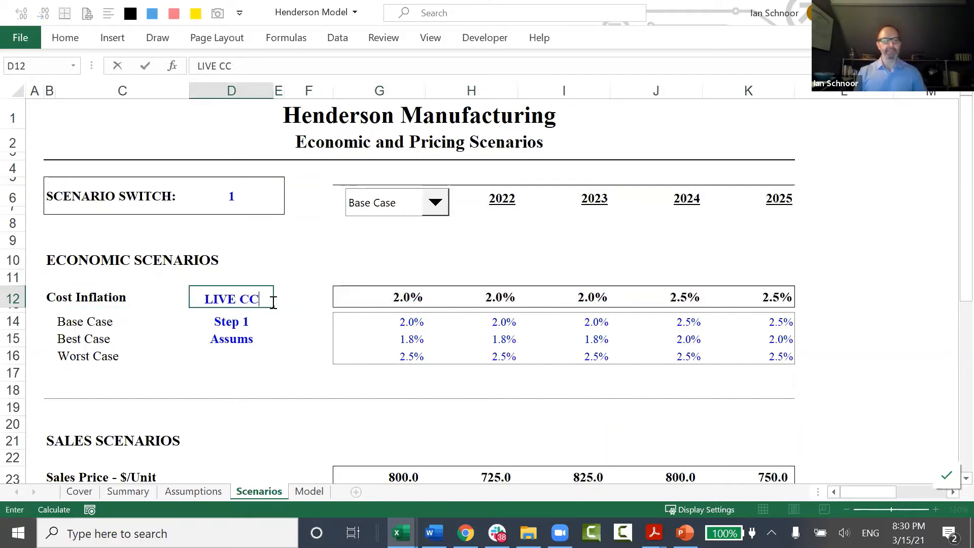
key(BackSpace)
text(ASE->)
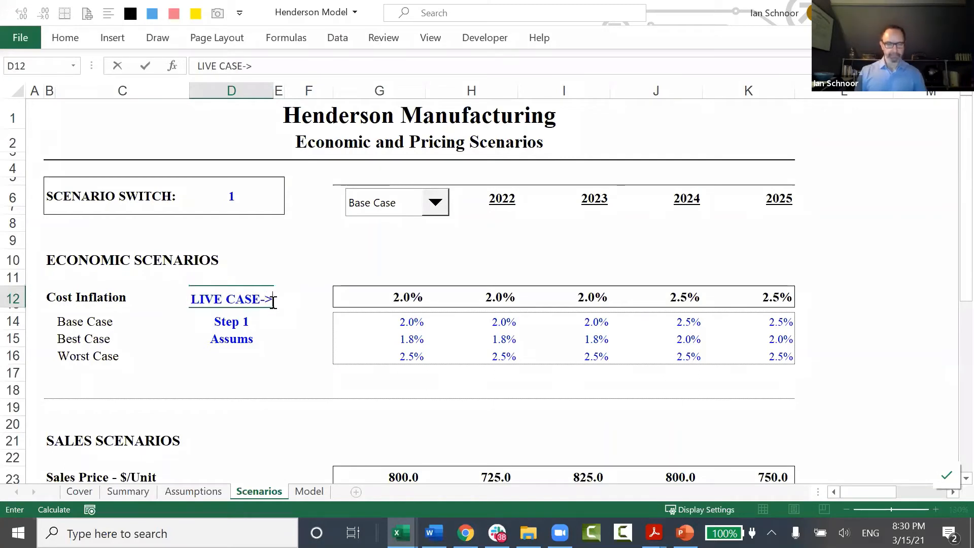
key(ctrl+Return)
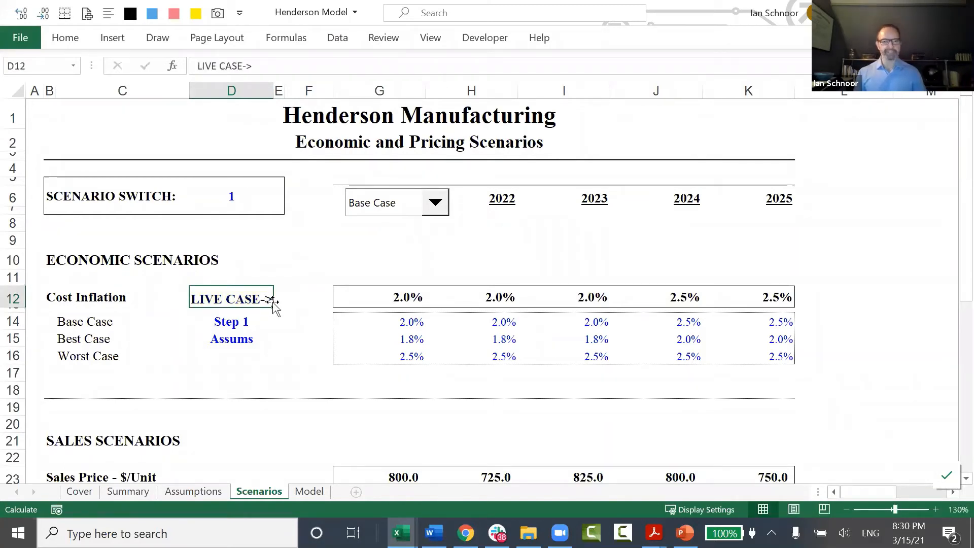
Step: Inspect the formula behind the first Cost Inflation live case value in G12, leaving it as is
key(Right)
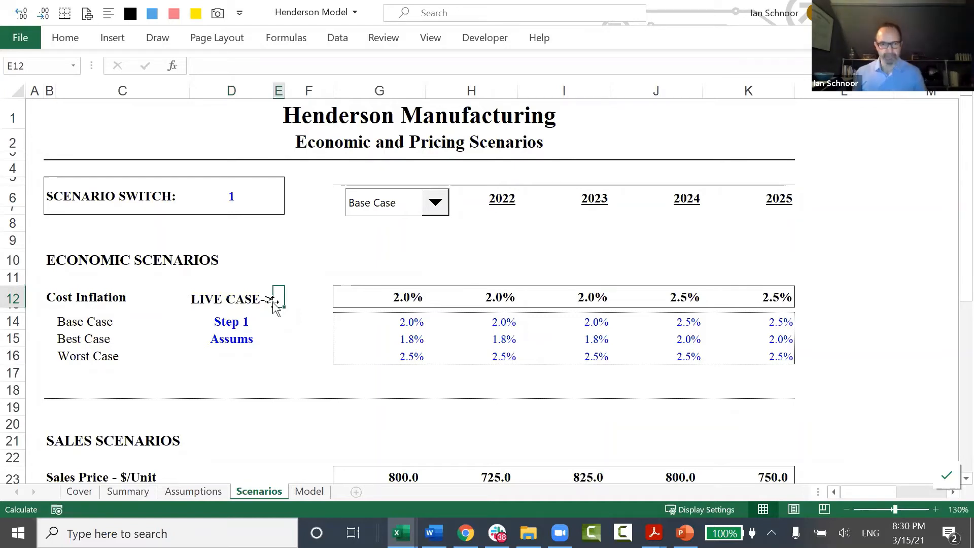
key(Right)
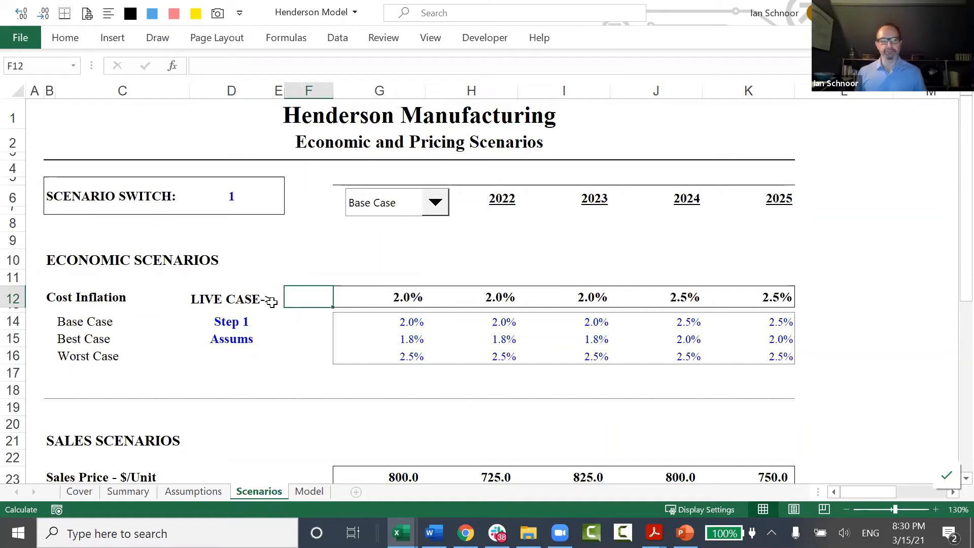
key(Right)
key(F2)
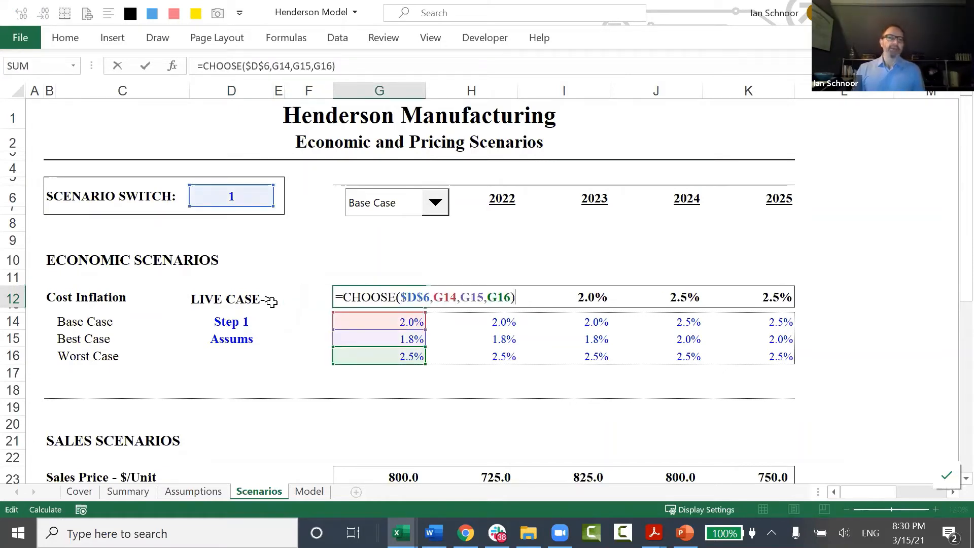
key(Escape)
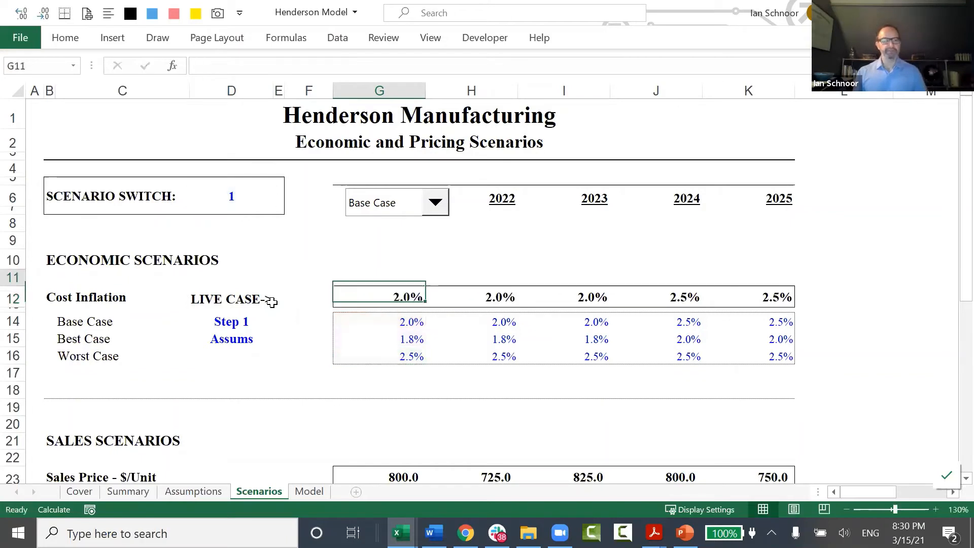
Step: Add the bold note "Could use: IF, OFFSET, INDEX, we like CHOOSE" in G10 above the live case row
key(Up)
key(Up)
text(Could )
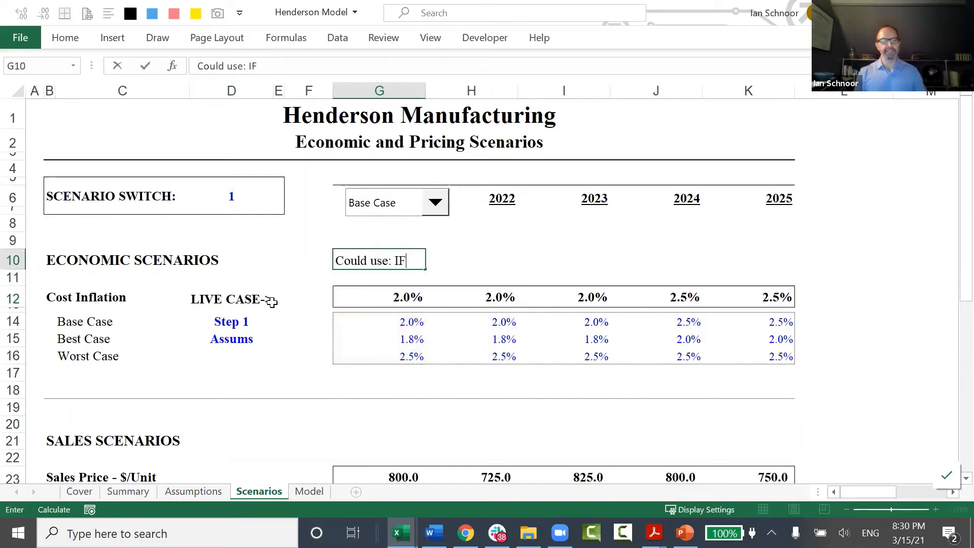
text(use: IF, )
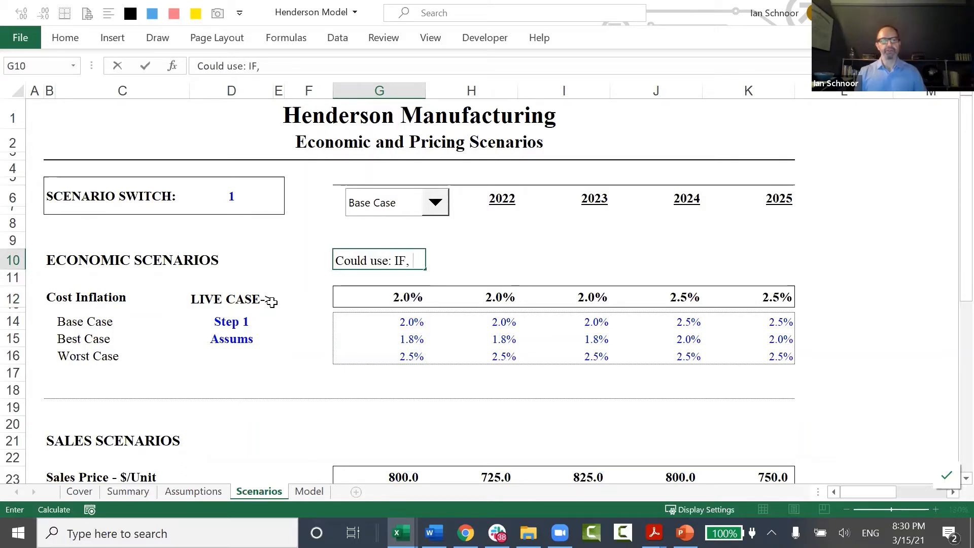
text(OFFSET, INDEX)
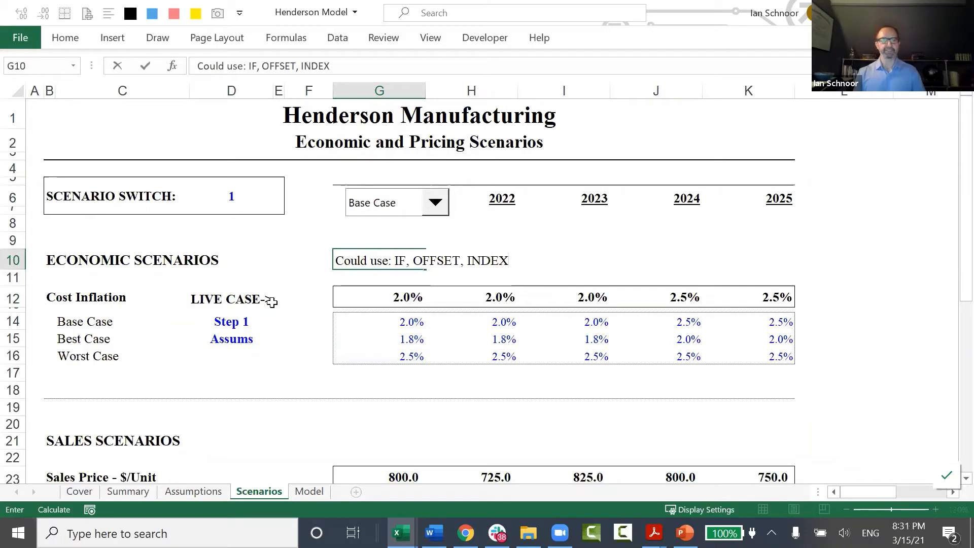
text(, we like )
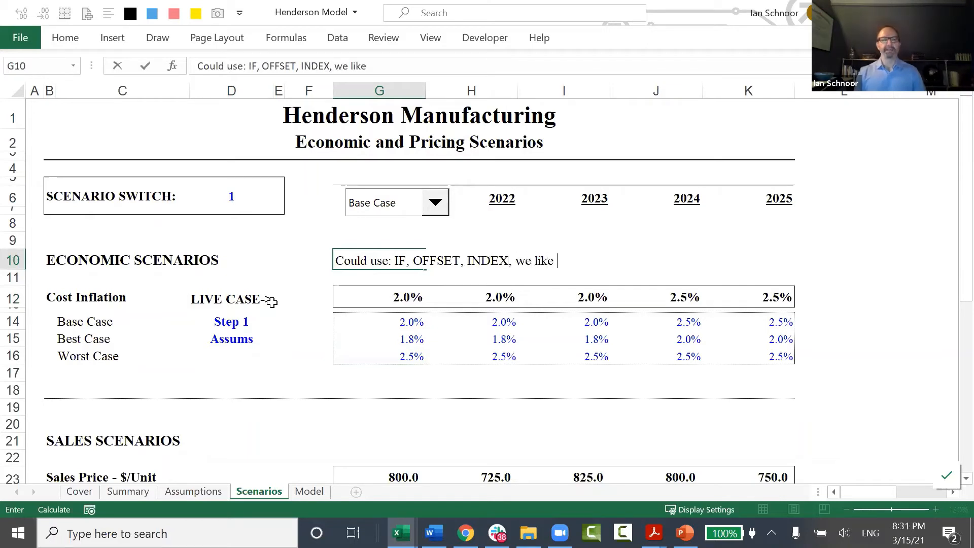
text(CHOOSE)
key(ctrl+Return)
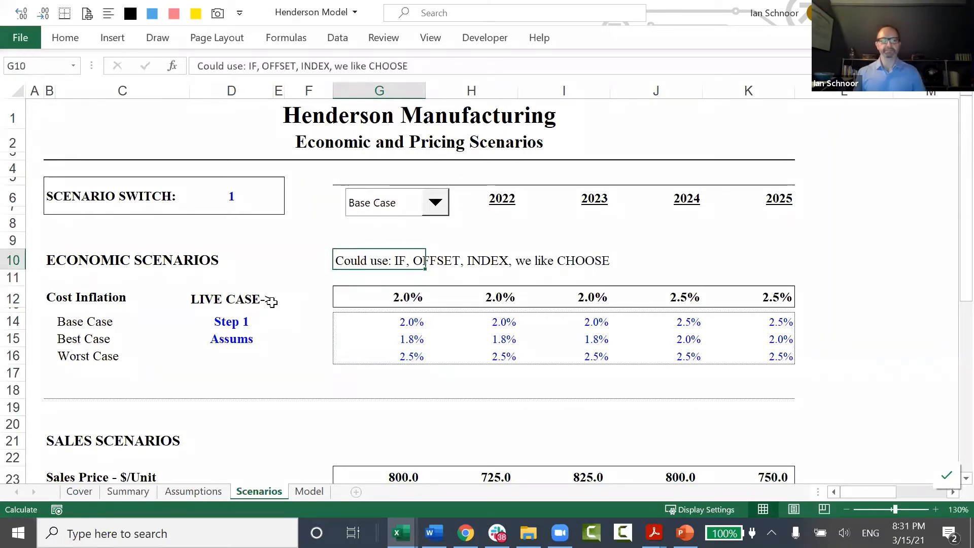
key(ctrl+b)
Step: Review the CHOOSE formula in G12 argument by argument, highlighting $D$6, G14, G15 and G16, with the syntax tip moved aside
key(Down)
key(Down)
key(F2)
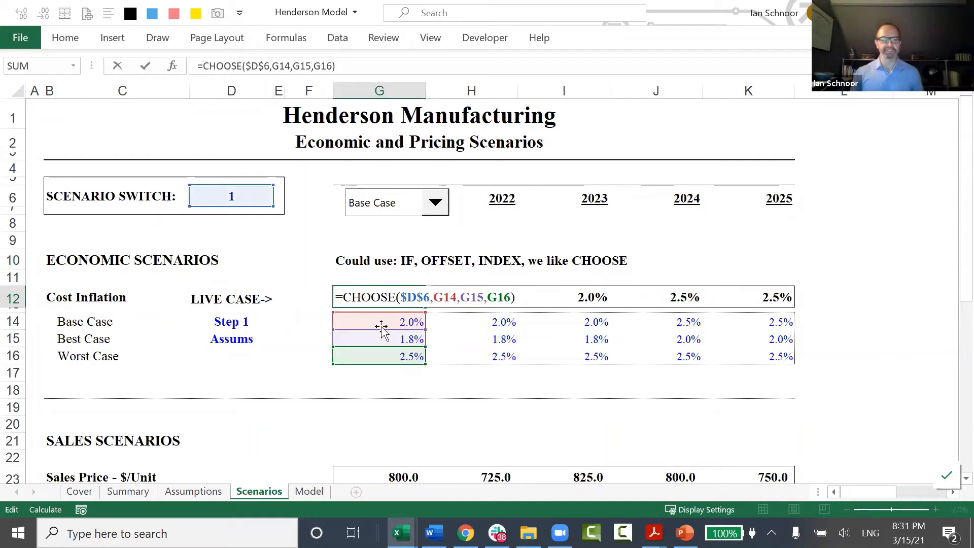
double_click(415, 297)
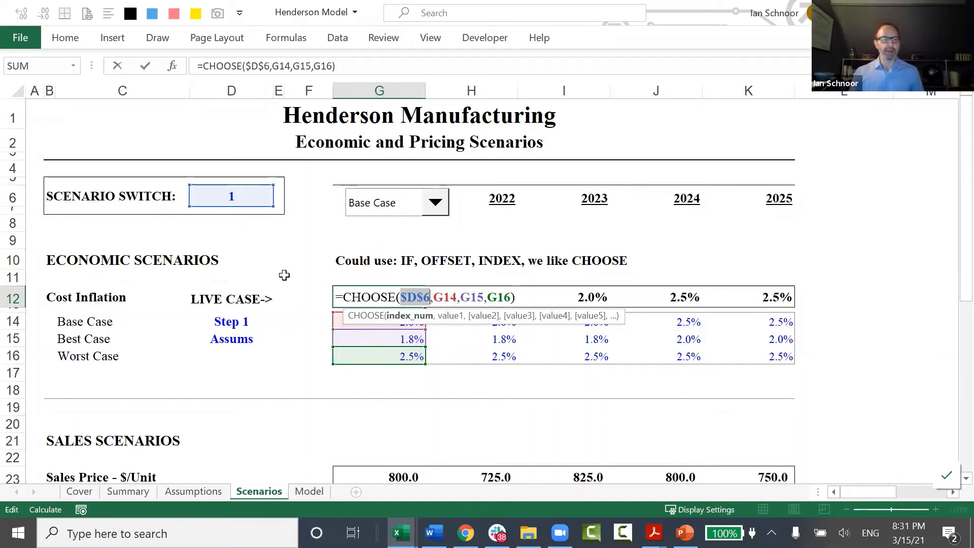
drag(327, 302, 350, 319)
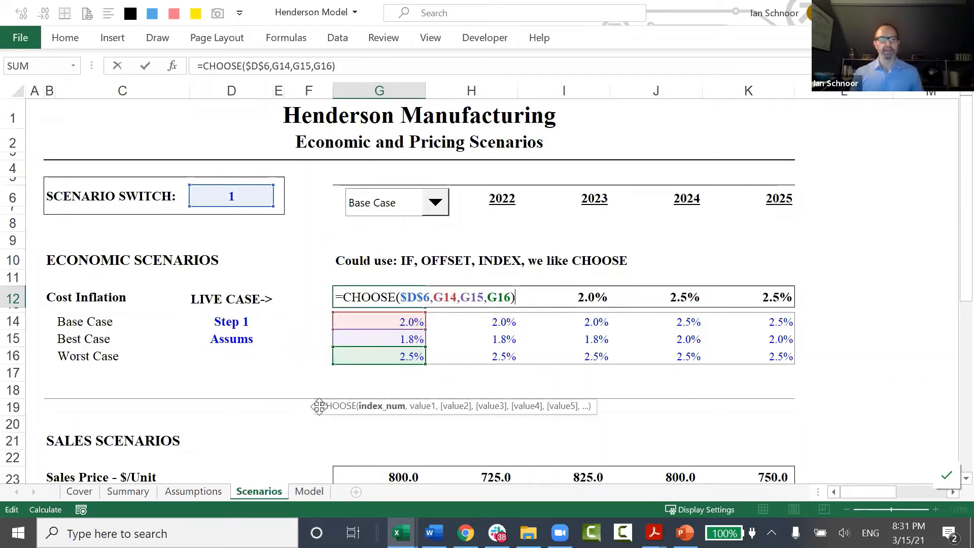
double_click(439, 296)
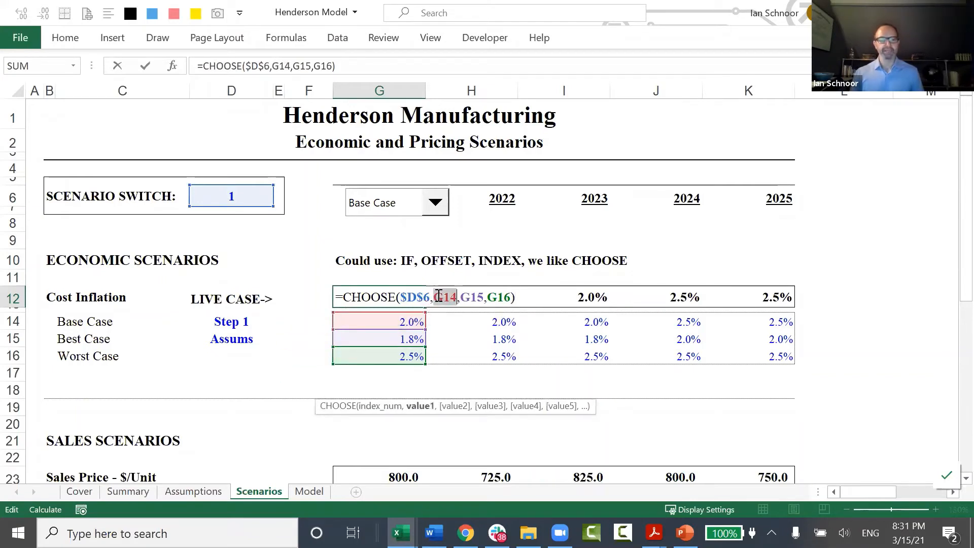
double_click(464, 297)
double_click(500, 298)
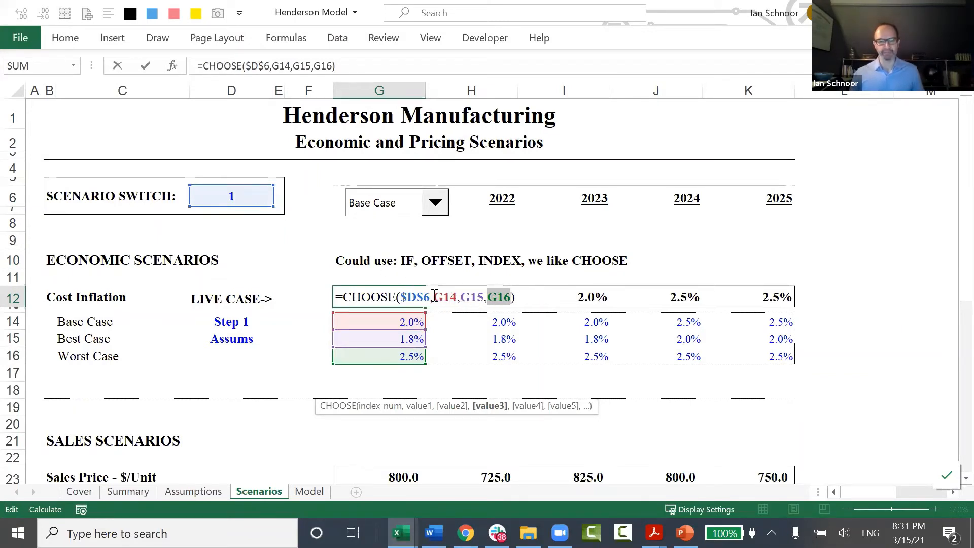
key(Return)
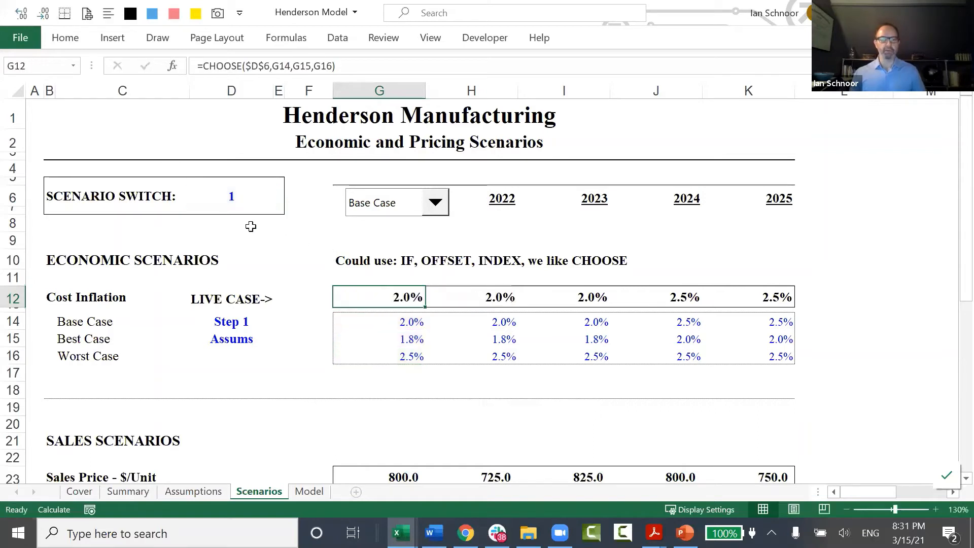
Step: Set the scenario switch in D6 to 2 and check the live CHOOSE formula in G12
click(216, 198)
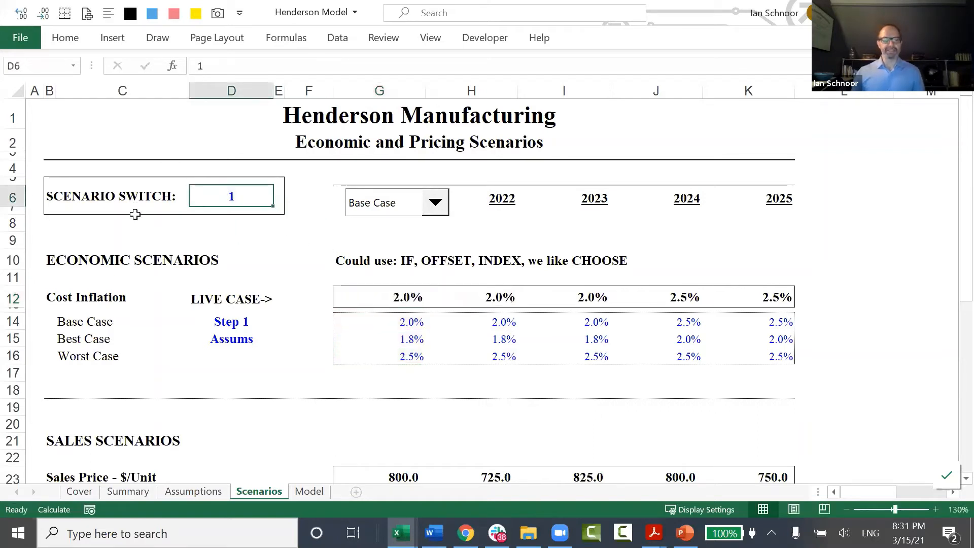
click(388, 298)
click(251, 190)
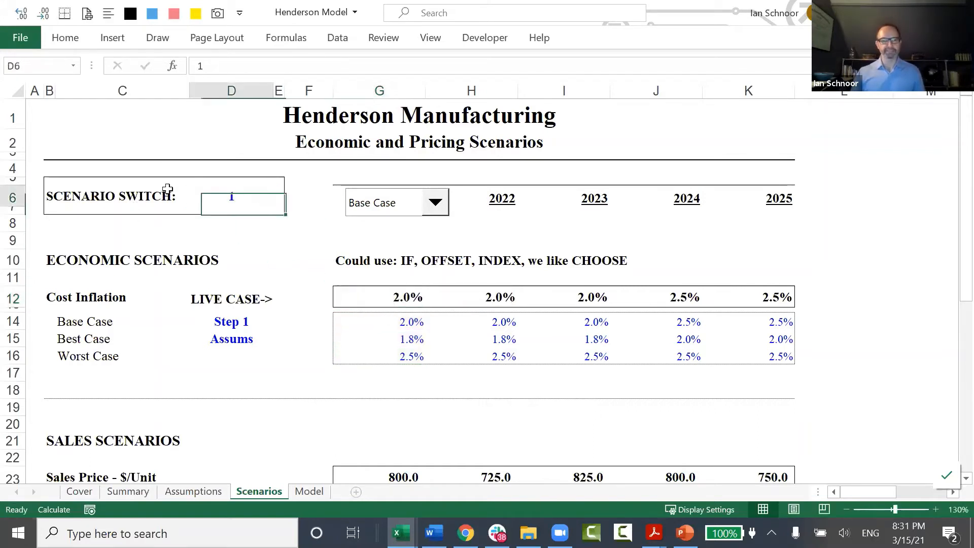
text(2)
key(Return)
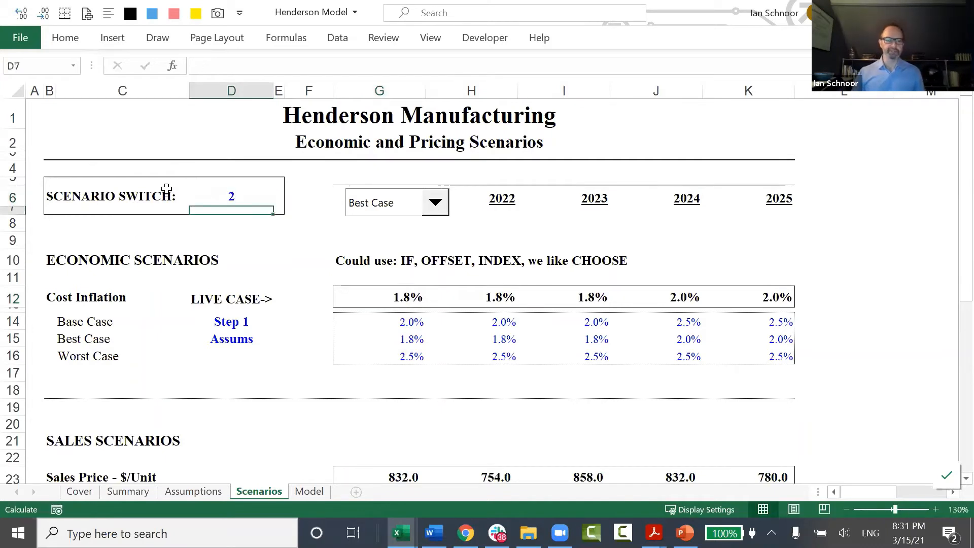
click(381, 293)
double_click(381, 295)
key(Escape)
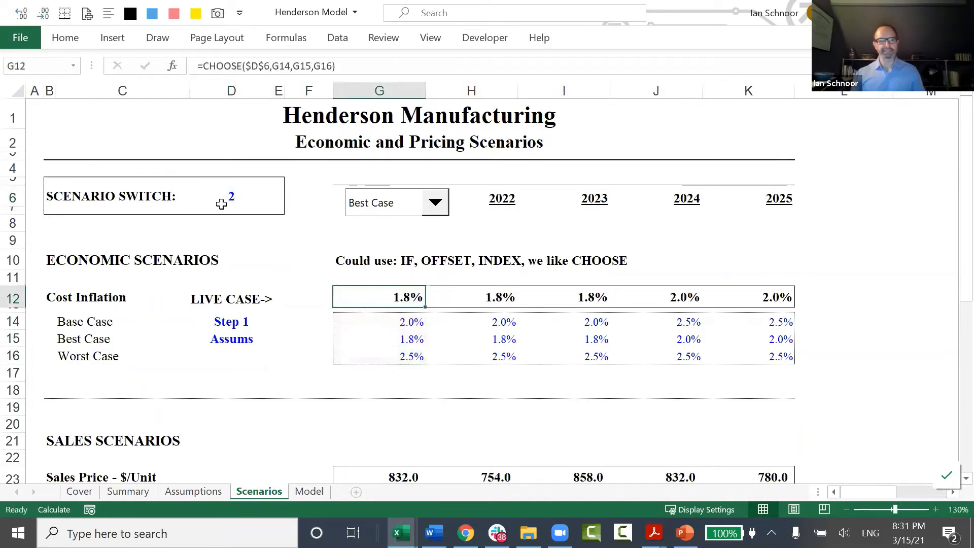
Step: Set the scenario switch in D6 to 3
click(210, 187)
text(3)
key(Return)
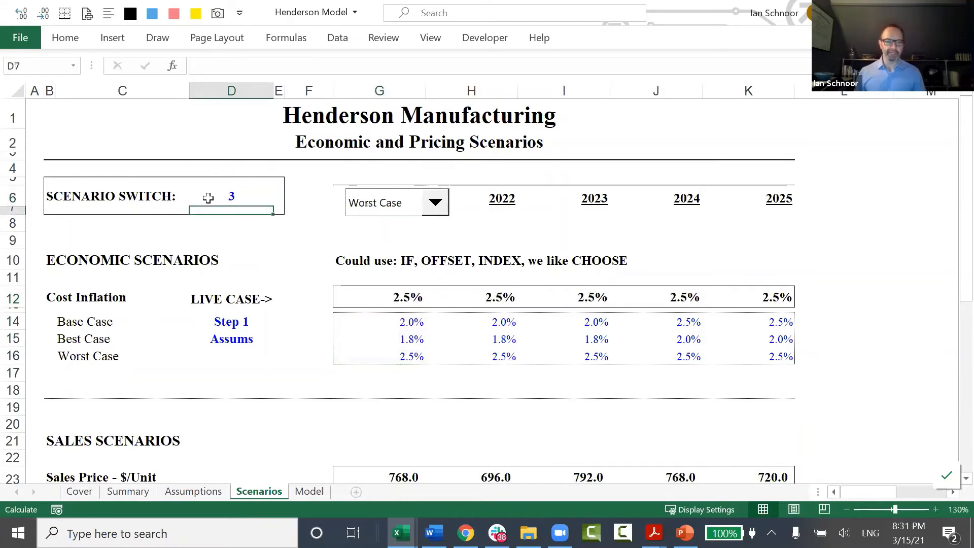
Step: Open the live case formula in G12 and highlight its index argument $D$6
key(Down)
key(Down)
key(Down)
key(Down)
key(Right)
key(Right)
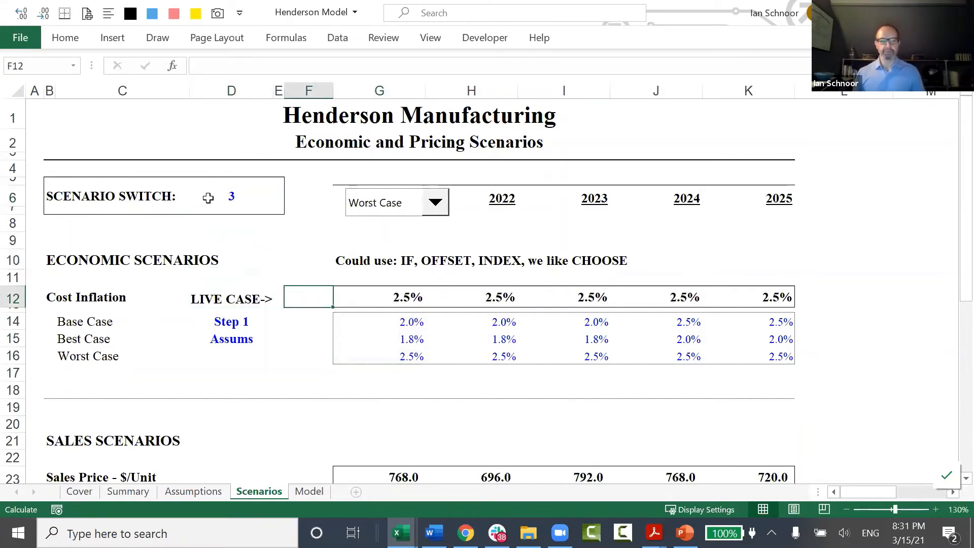
key(Right)
key(F2)
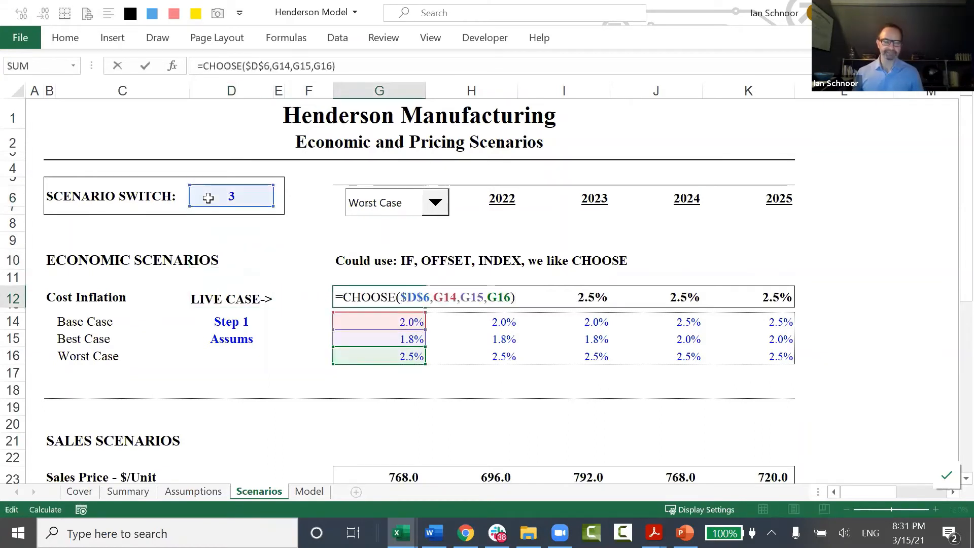
key(Left)
key(Left)
key(Left)
key(Left)
key(Left)
key(Left)
key(Left)
key(Left)
key(Left)
key(Left)
key(Left)
key(Left)
key(Left)
key(Left)
key(Left)
key(Left)
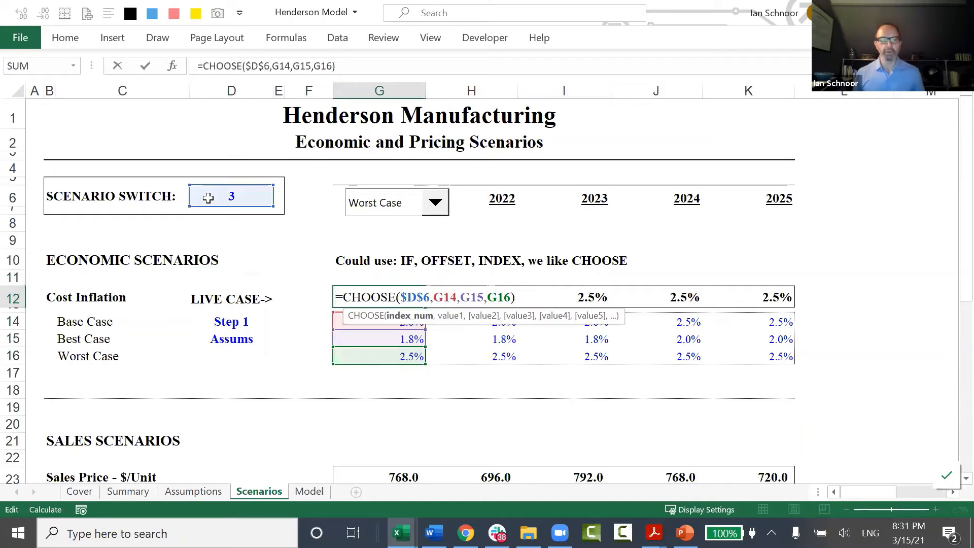
key(shift+Right)
key(shift+Right)
key(shift+Right)
key(shift+Right)
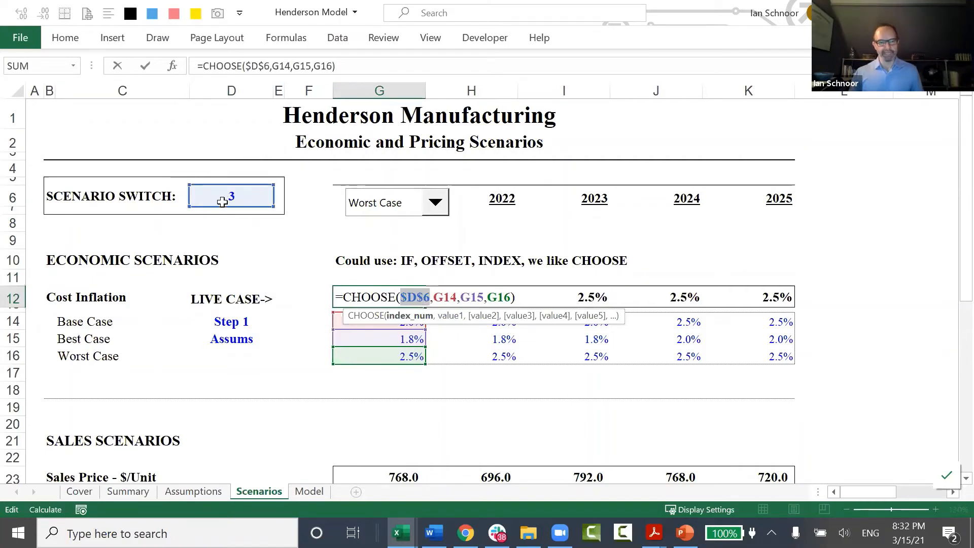
Step: Highlight the value arguments G14, G15 and G16 of the CHOOSE formula in turn, leaving the formula as is
double_click(444, 296)
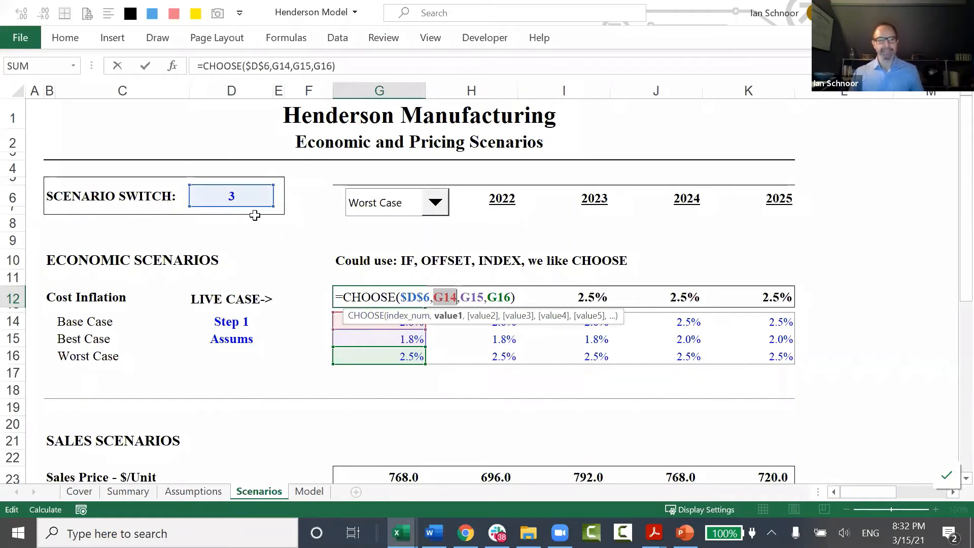
double_click(473, 295)
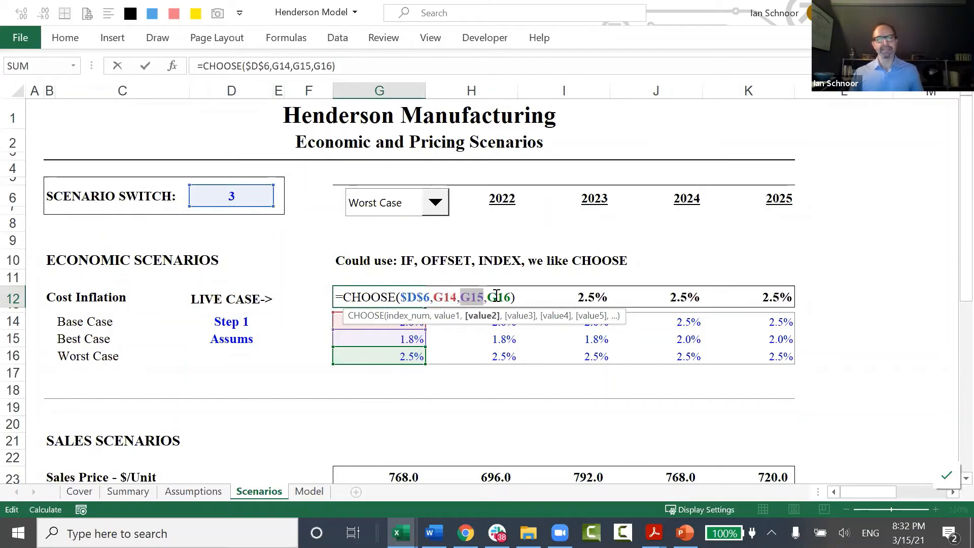
double_click(497, 296)
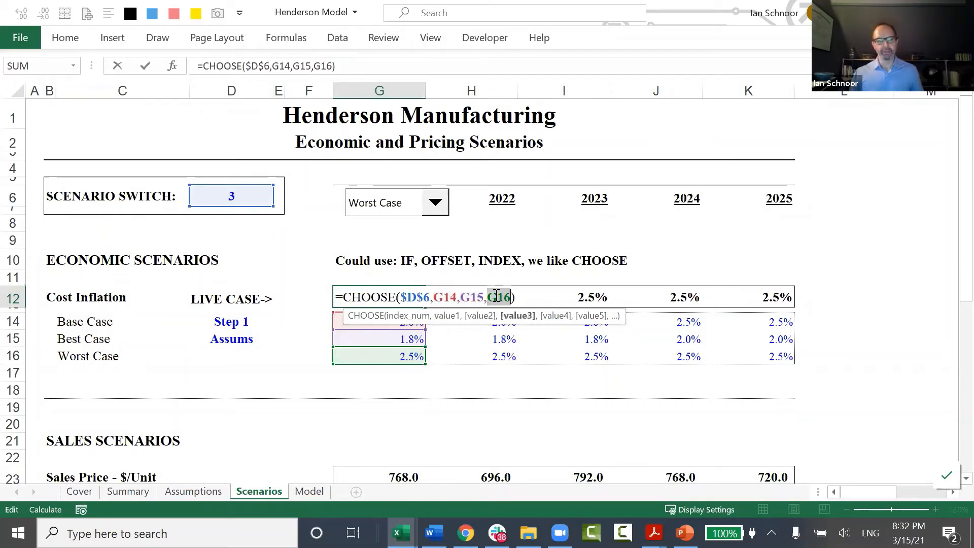
double_click(443, 299)
click(474, 299)
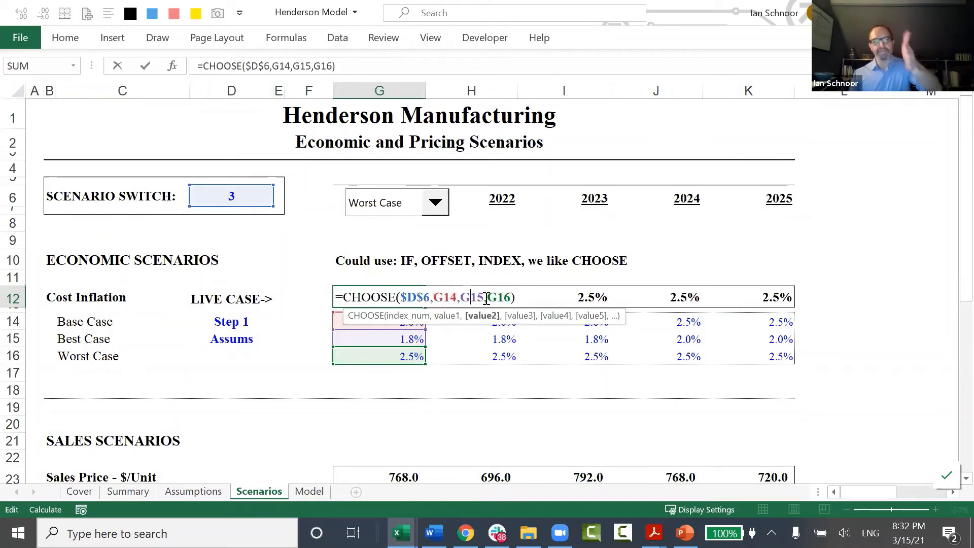
click(497, 298)
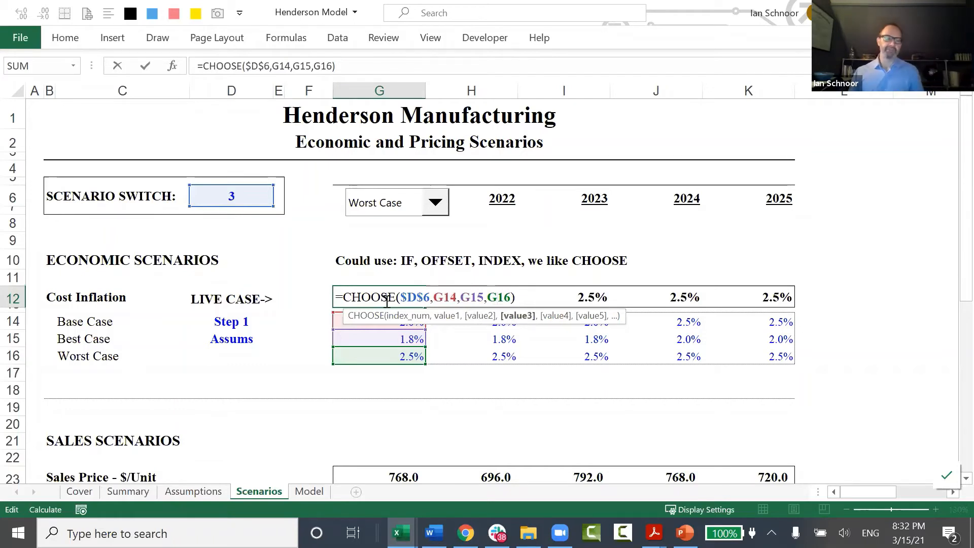
key(Escape)
key(F2)
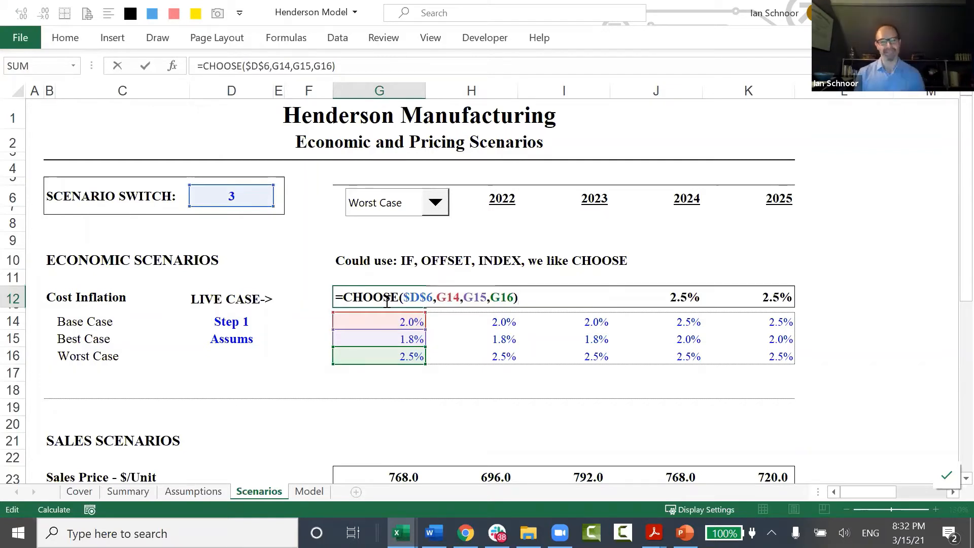
key(Escape)
Step: Highlight the words "OFFSET, INDEX" in the G10 note without altering the text
key(Up)
key(Up)
key(F2)
key(ctrl+Left)
key(ctrl+Left)
key(ctrl+Left)
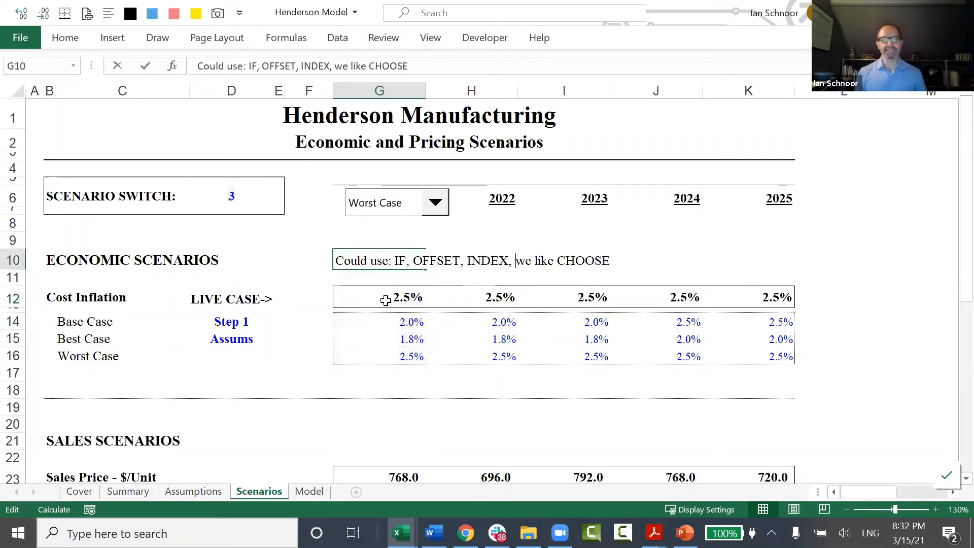
key(ctrl+Left)
key(ctrl+shift+Right)
key(ctrl+shift+Right)
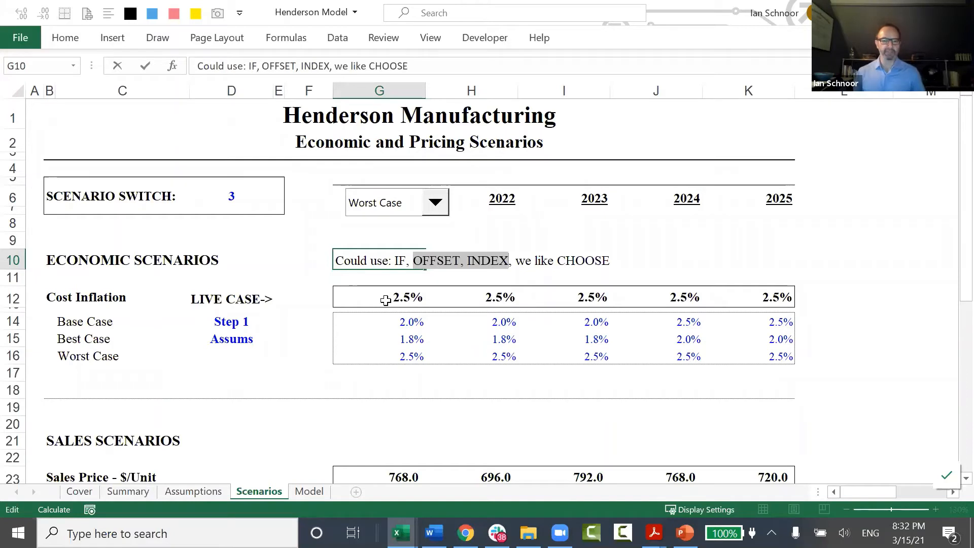
key(Escape)
Step: Recheck the CHOOSE formula in G12 and its highlighted source cells, leaving it as is
key(Down)
key(Down)
key(F2)
key(Escape)
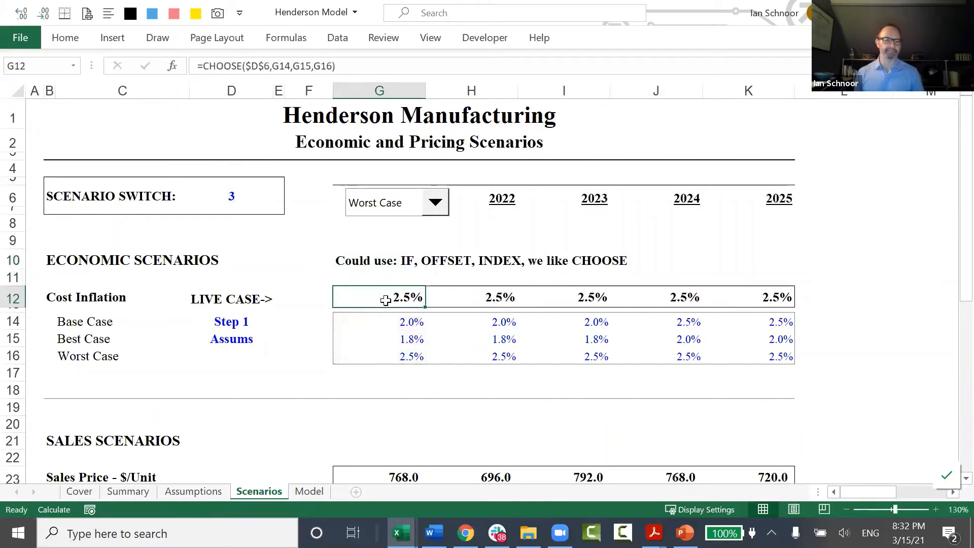
key(F2)
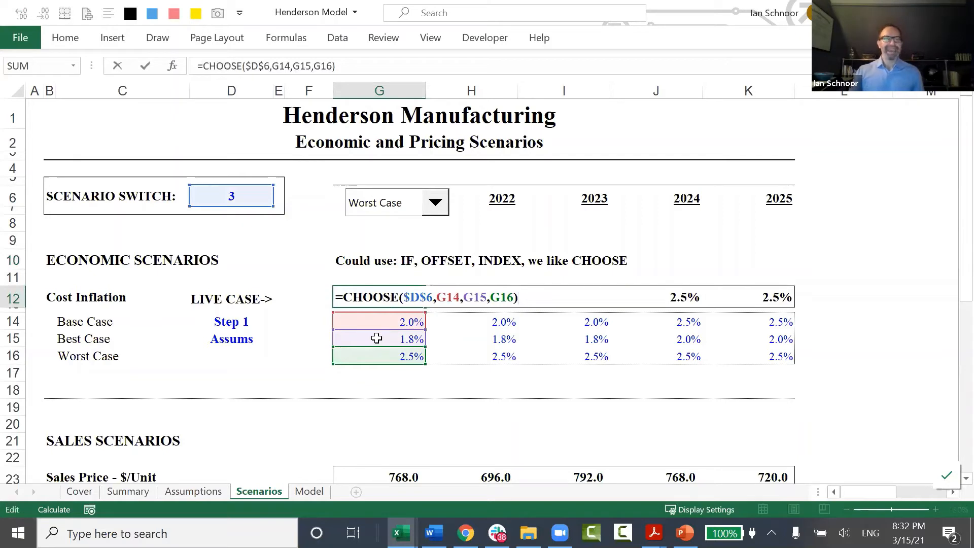
key(Escape)
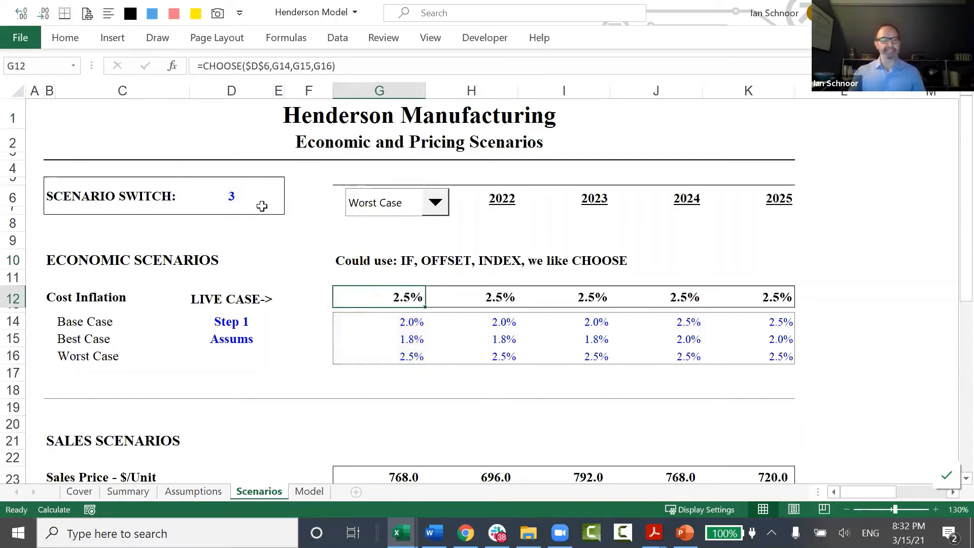
Step: Run the scenario switch in D6 through 1, 2 and 3, and finish on 1
click(241, 193)
text(1)
key(Return)
click(241, 194)
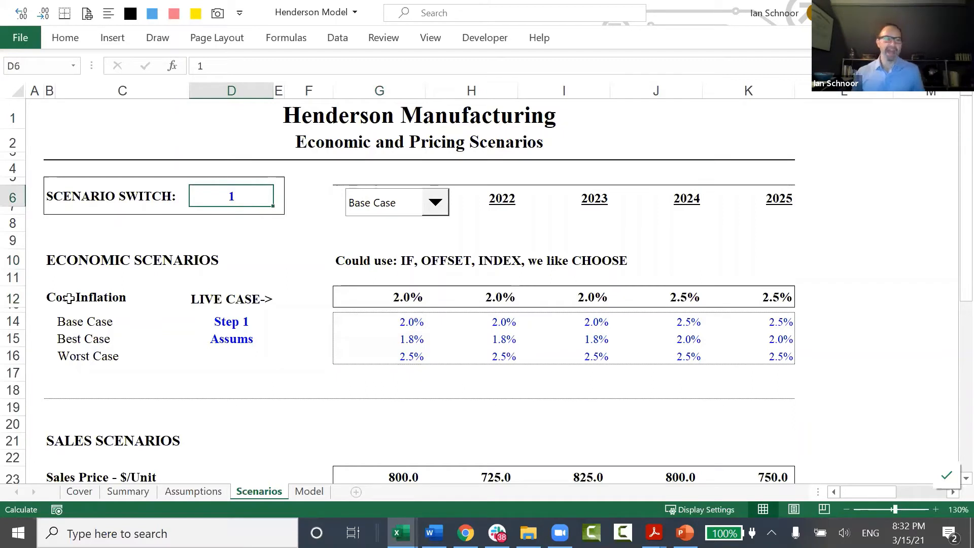
key(Down)
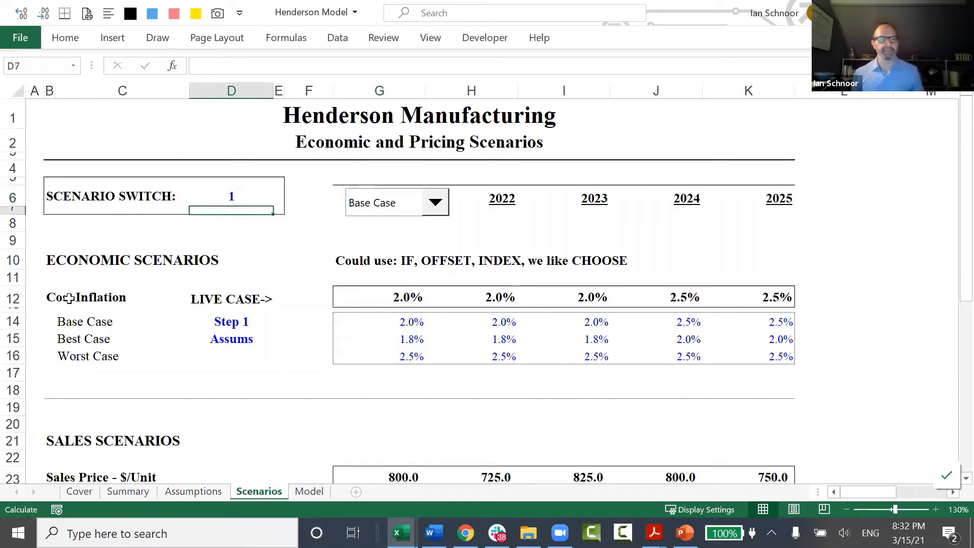
key(Up)
text(2)
key(Return)
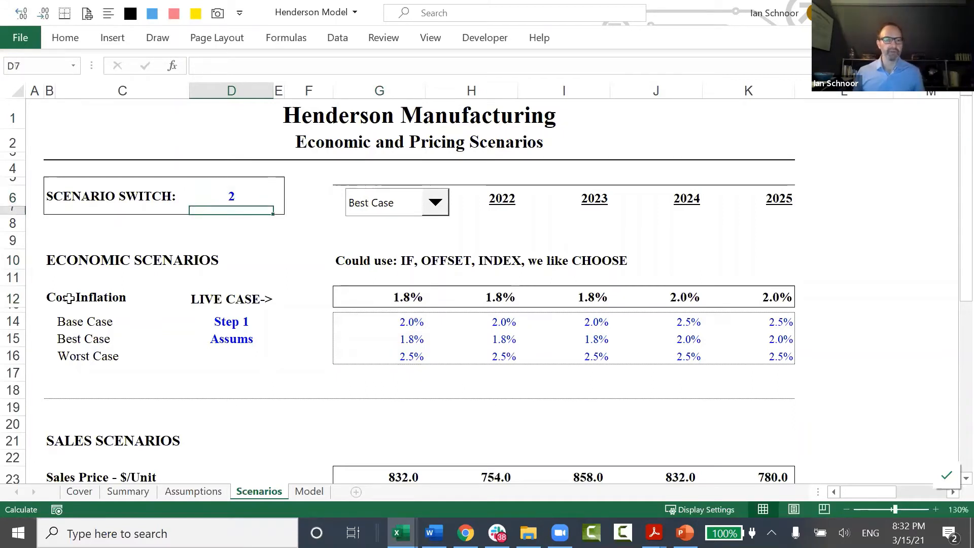
key(Up)
text(3)
key(Return)
key(Up)
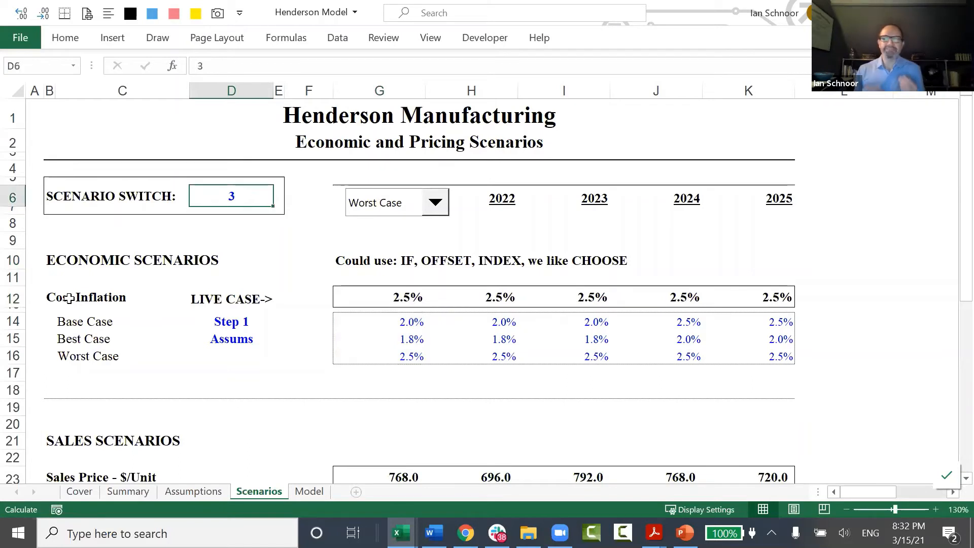
text(1)
key(Return)
key(Up)
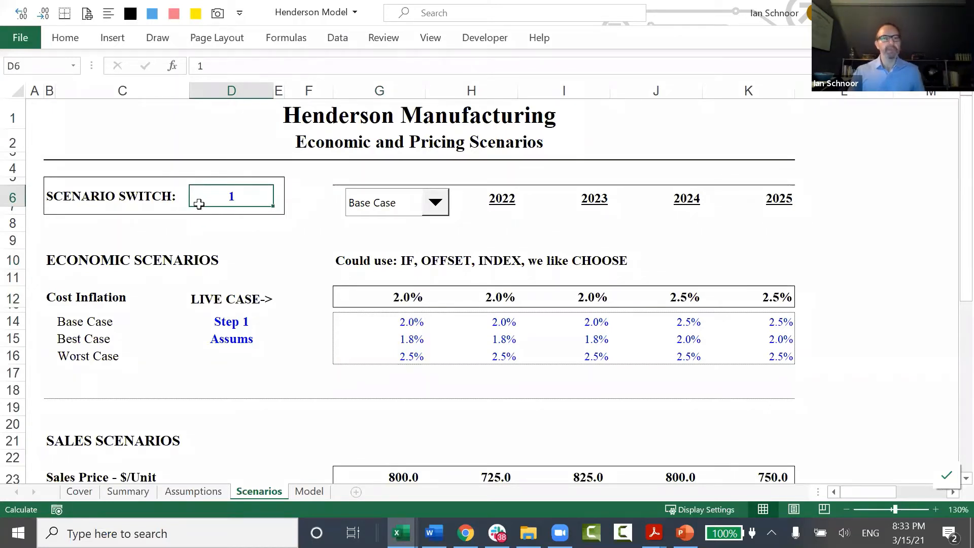
Step: Move the scenario drop-down control over cell D6 inside the scenario switch box
right_click(402, 198)
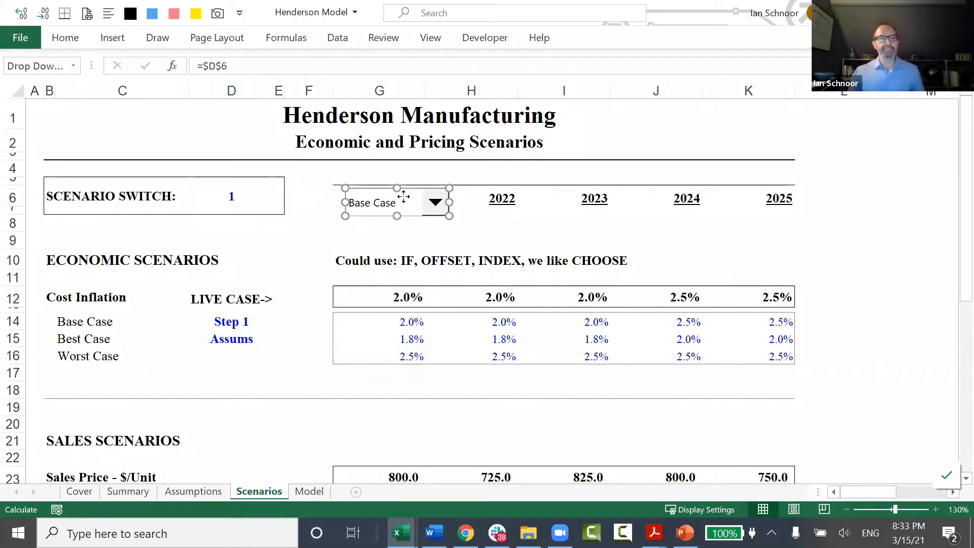
key(Escape)
drag(410, 203, 248, 194)
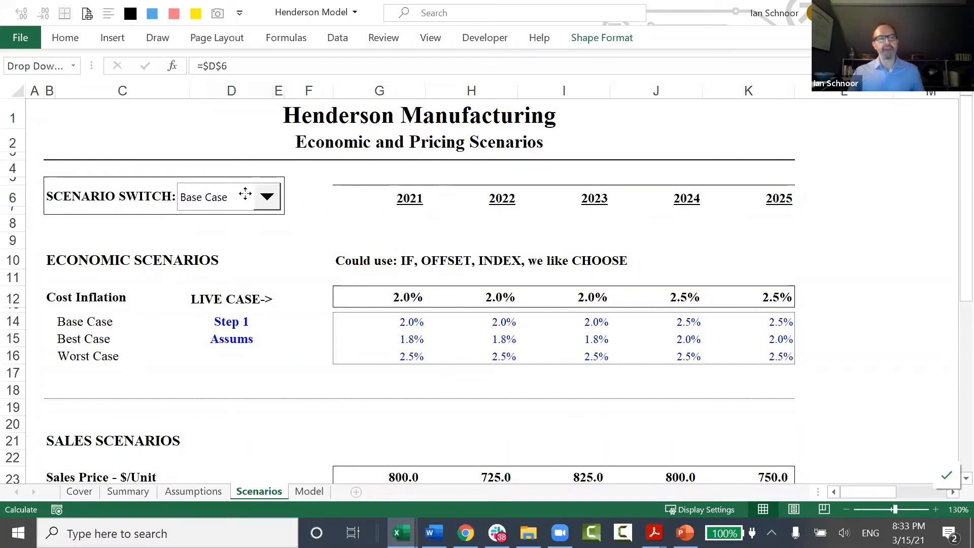
click(370, 226)
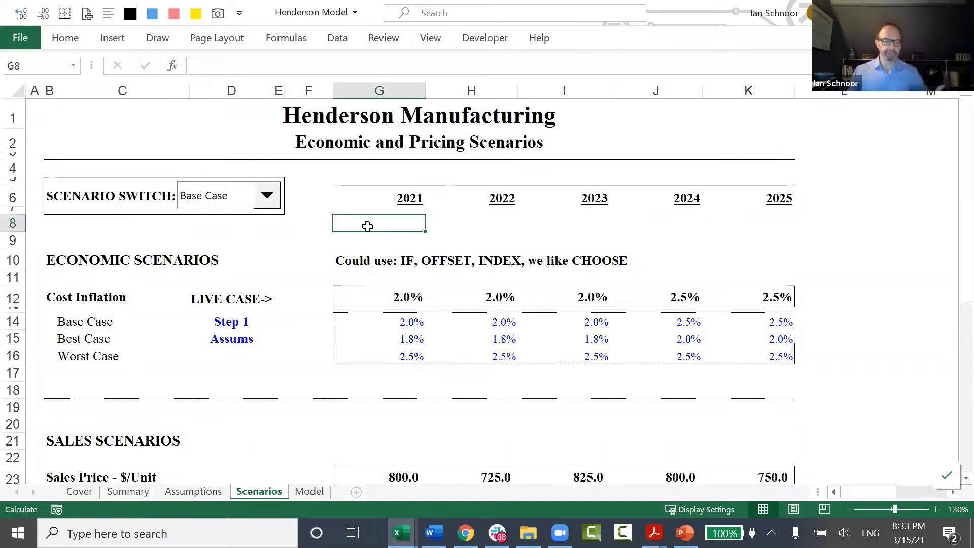
Step: Use the scenario drop-down to choose Best Case and Worst Case in turn, and finish on Base Case
click(249, 201)
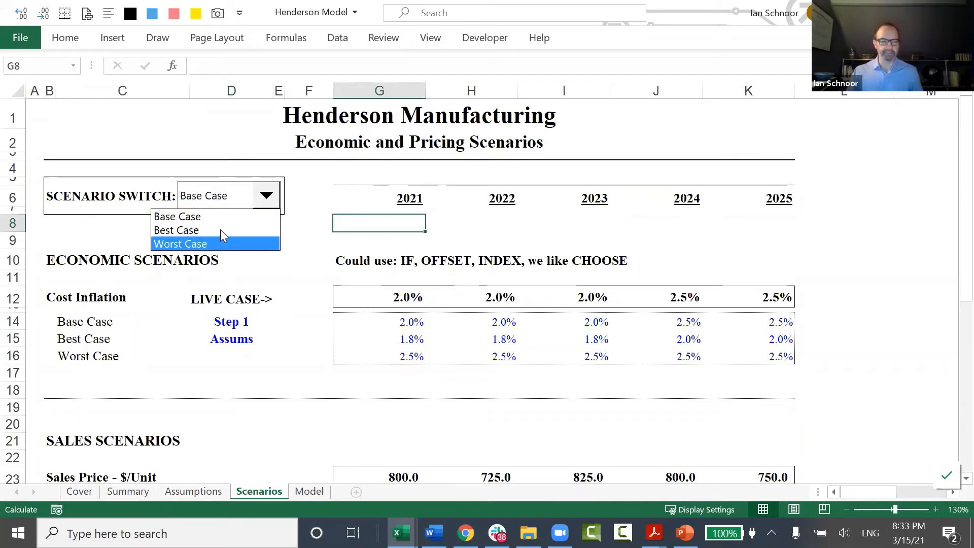
click(222, 215)
click(227, 202)
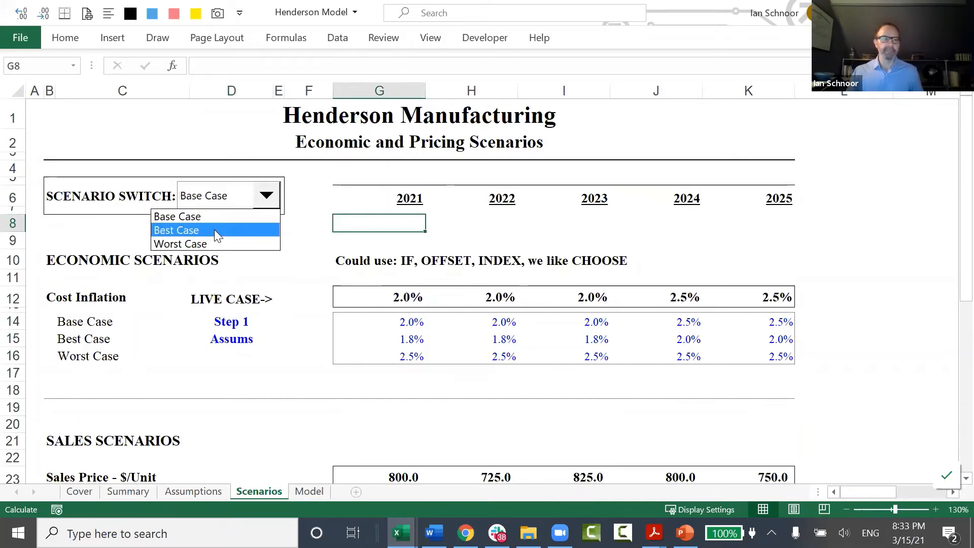
click(214, 230)
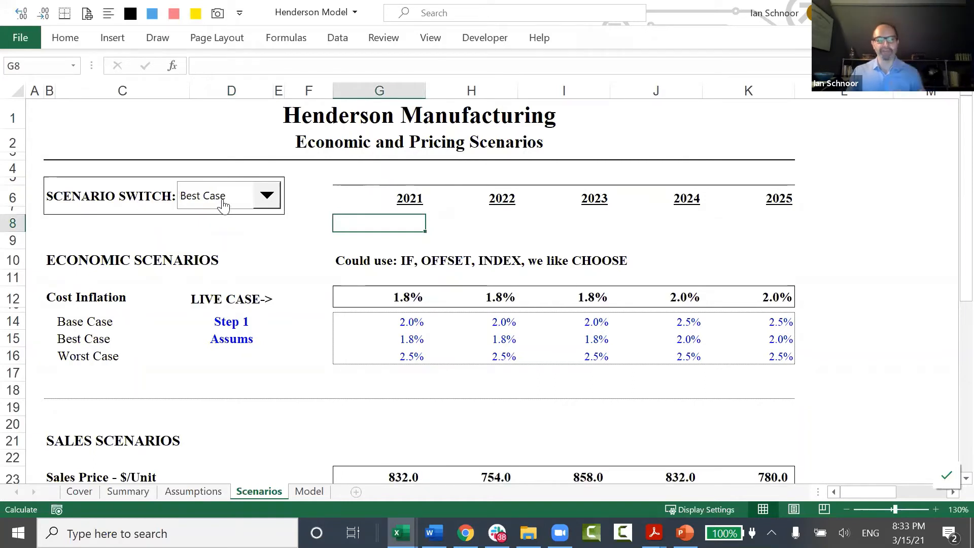
click(223, 205)
click(215, 242)
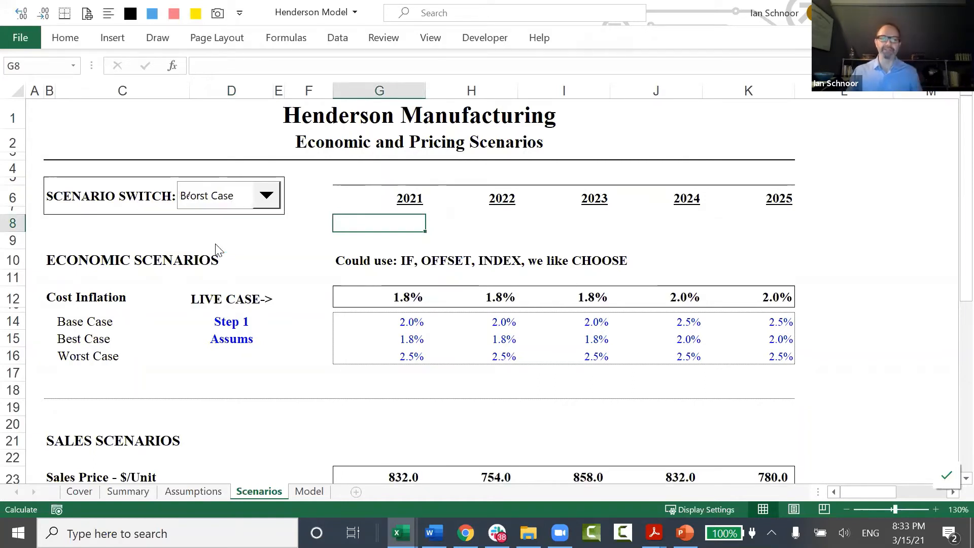
right_click(235, 199)
click(221, 197)
key(Escape)
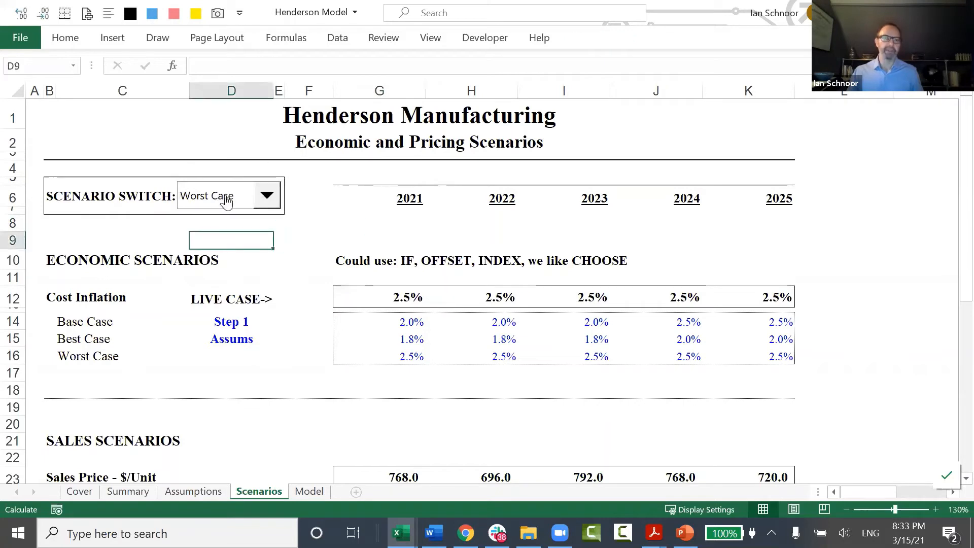
click(224, 198)
click(225, 216)
Step: Move the scenario drop-down control off D6 to the space beside the switch box, across F6 and G6
right_click(216, 199)
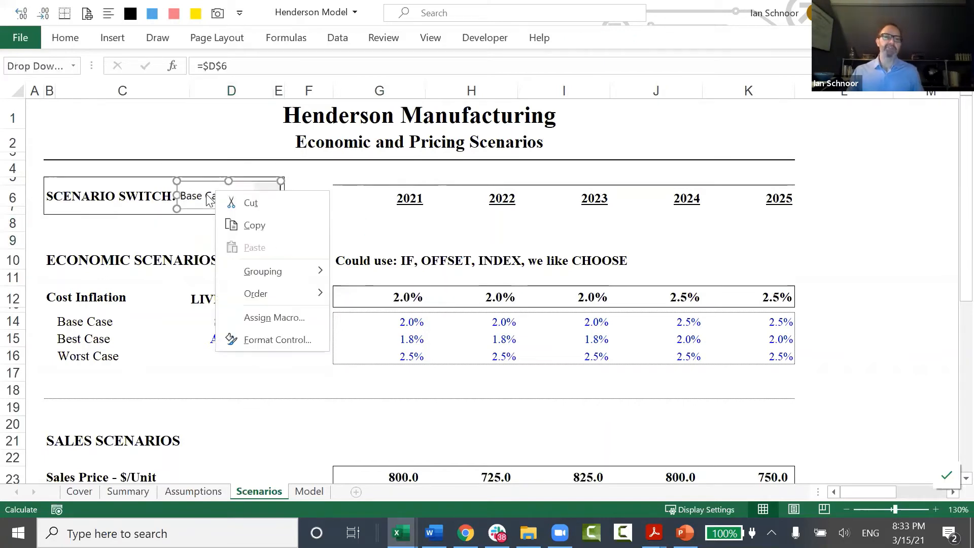
click(203, 194)
drag(203, 195, 332, 193)
click(301, 225)
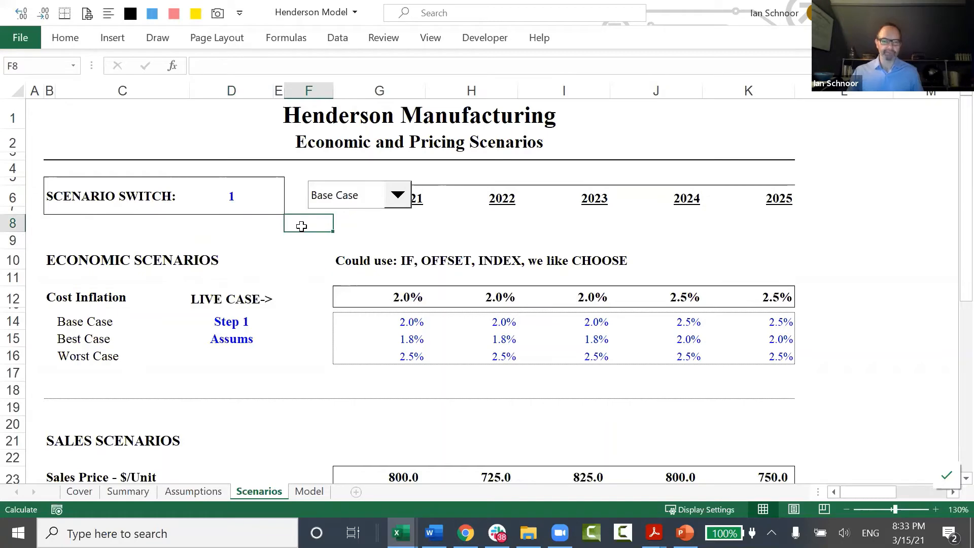
Step: Switch to Adobe Acrobat Reader and bring up the "Modeling Skills" title page, page 20 of the FMI Information Session document
key(alt+Tab)
key(alt+Tab)
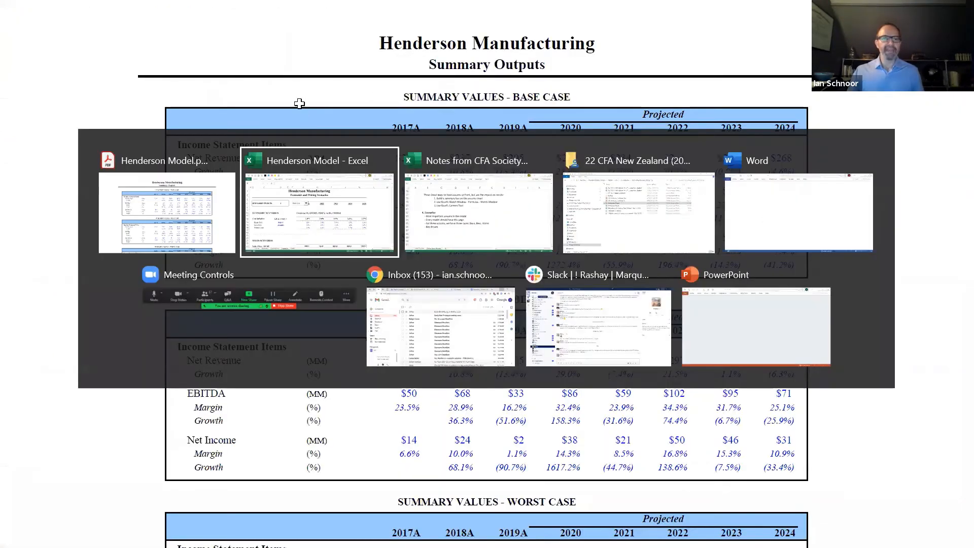
key(alt+Tab)
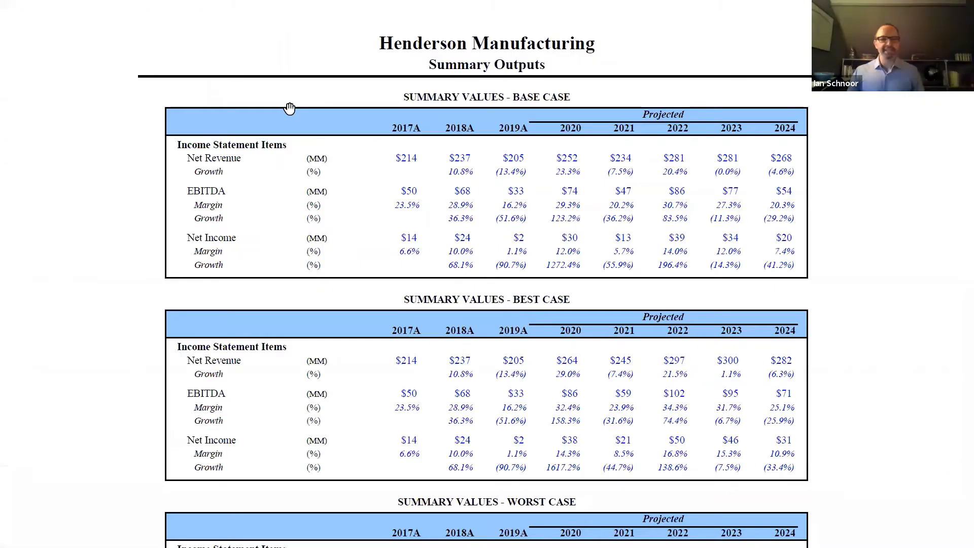
key(Escape)
click(185, 46)
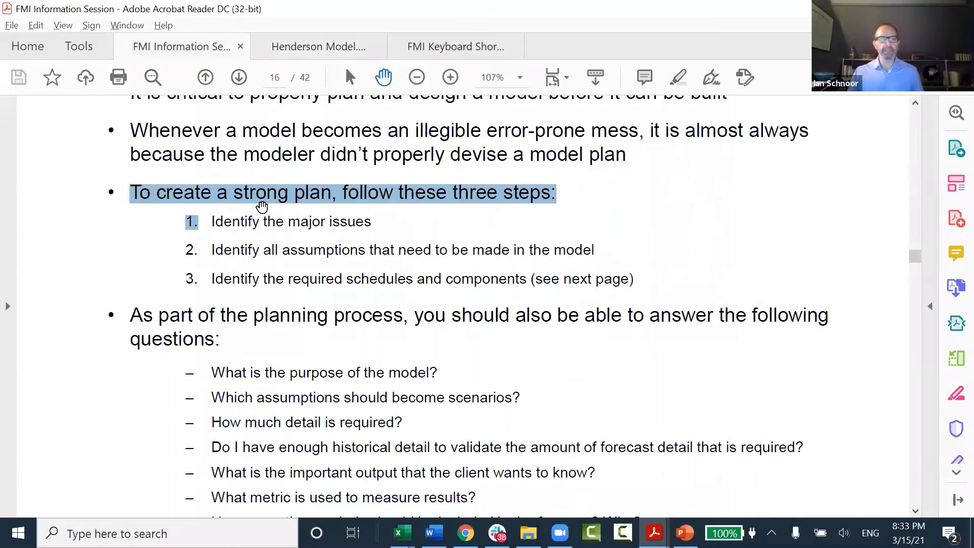
ctrl+scroll(256, 203, down, 3)
scroll(216, 212, down, 4)
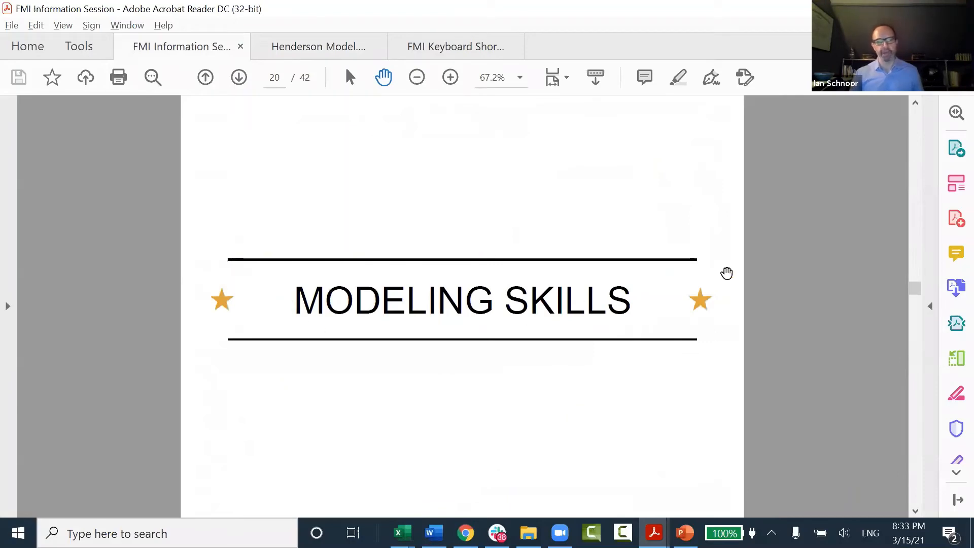
Step: Page through the document to the "Running Scenarios" page on incorporating pull down menus, page 26
scroll(361, 298, down, 2)
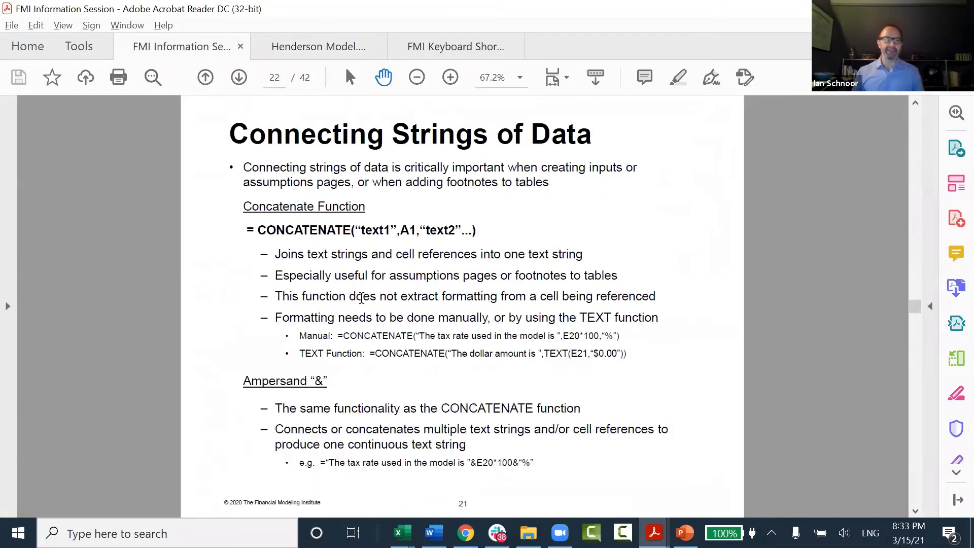
scroll(361, 298, down, 2)
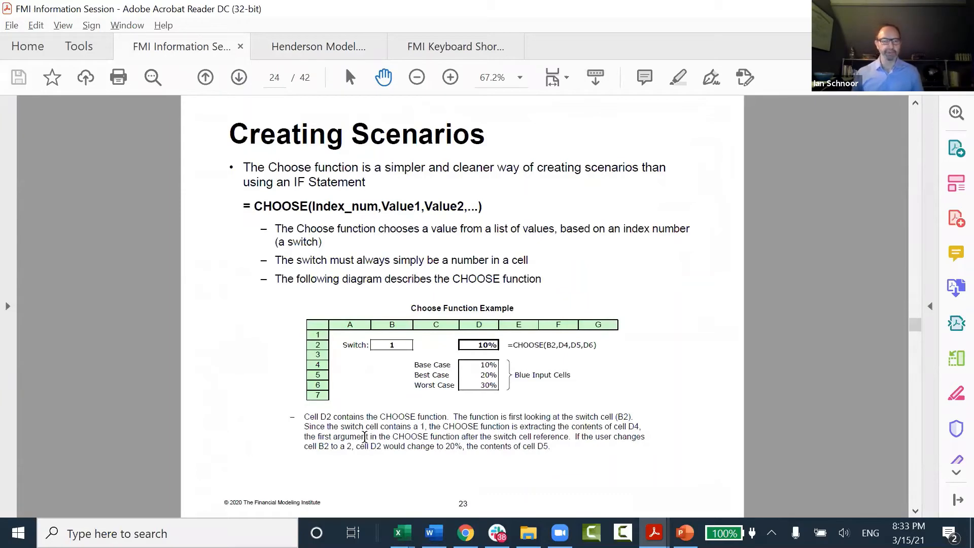
scroll(364, 437, down, 2)
scroll(364, 437, down, 1)
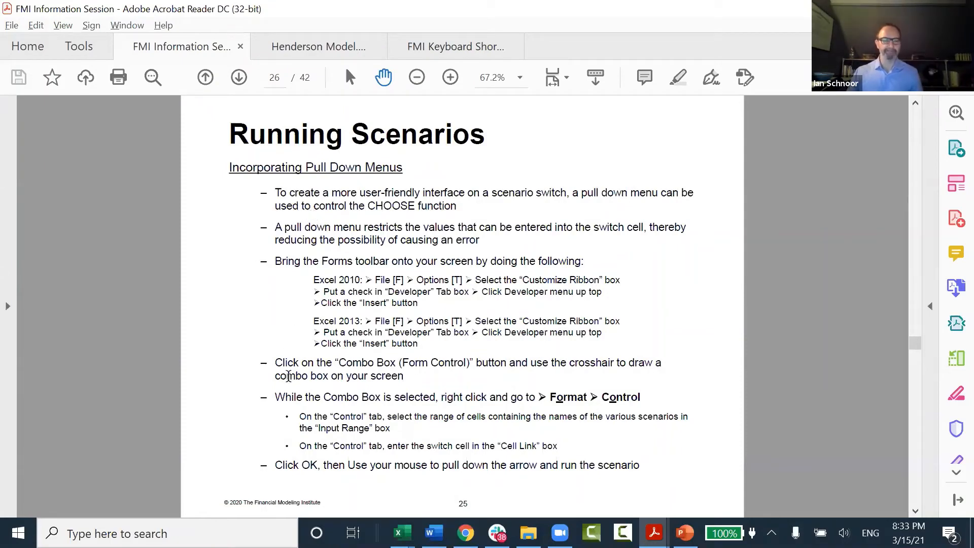
Step: Switch to the Henderson Model workbook in Excel, show the Developer commands, and collapse them again
key(alt+Tab)
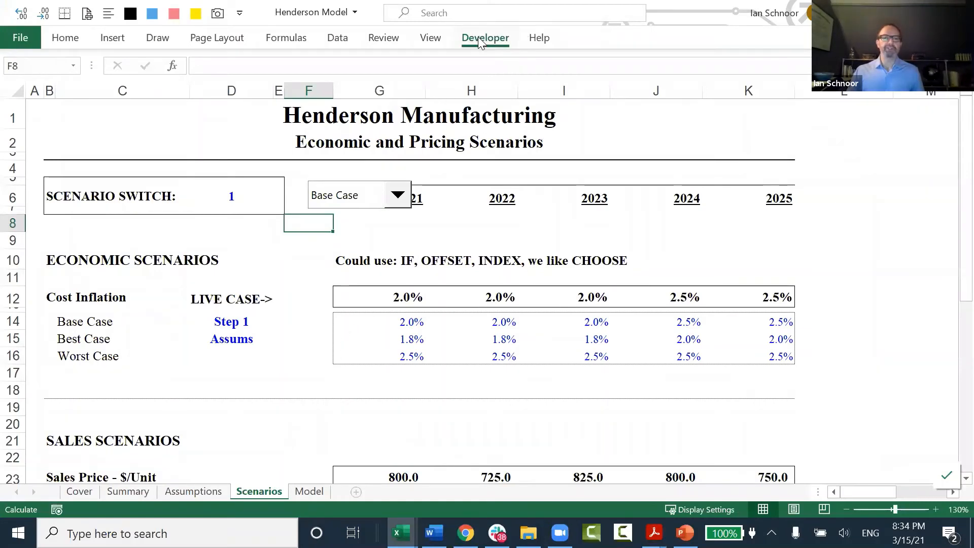
click(464, 43)
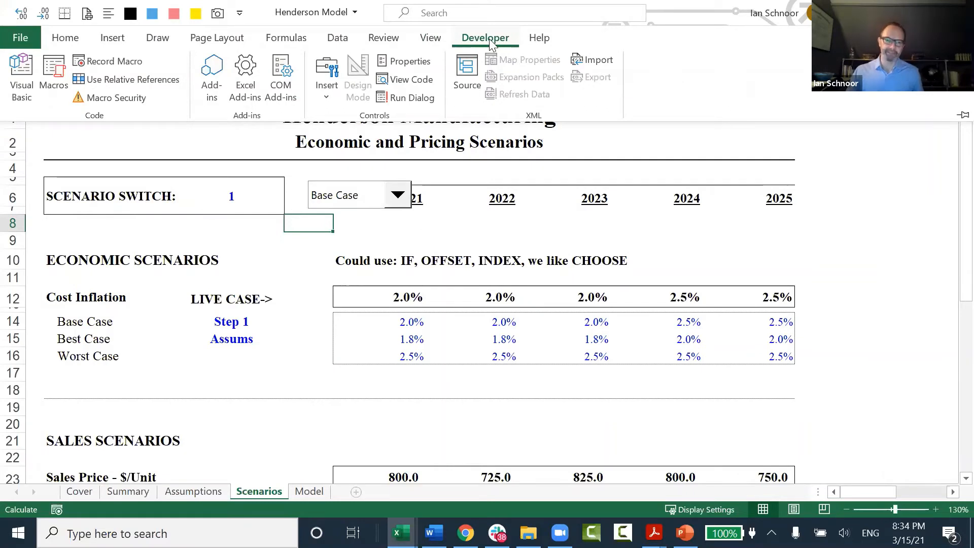
click(485, 40)
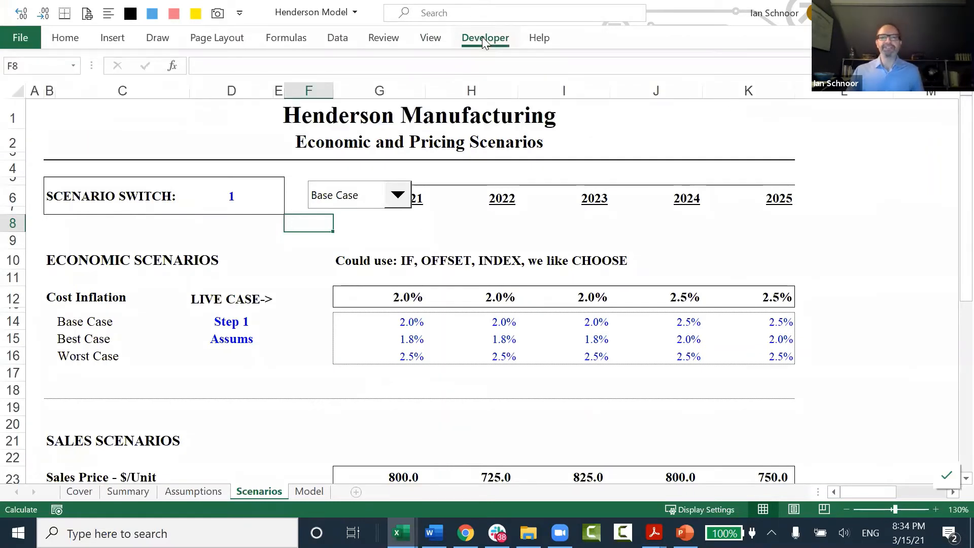
click(483, 40)
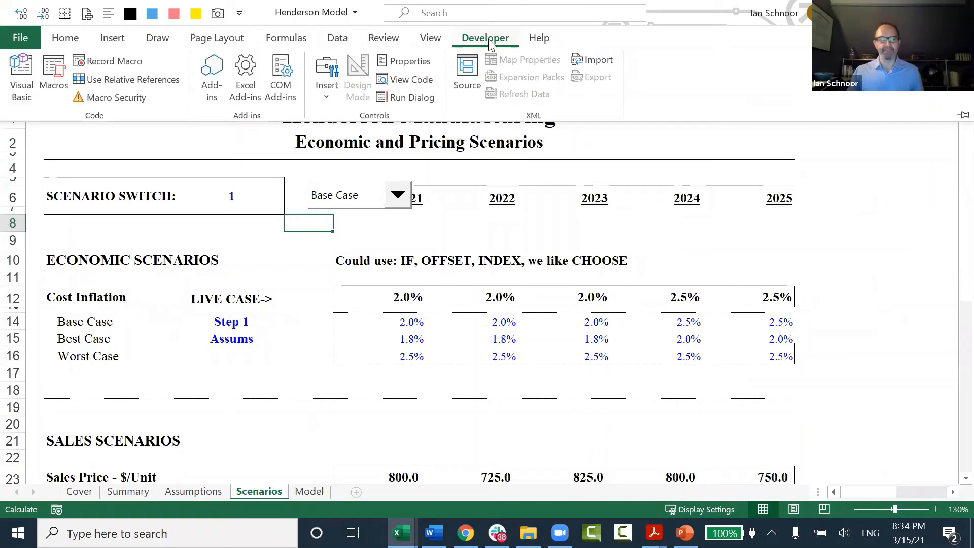
click(488, 39)
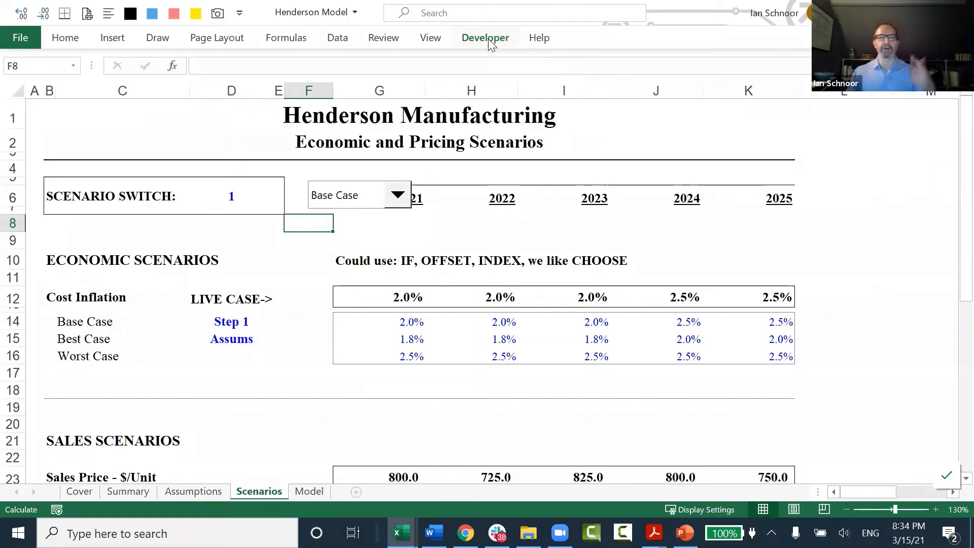
Step: Look up the Developer entry under Main Tabs in Excel's ribbon customization options, and leave without saving changes
click(23, 35)
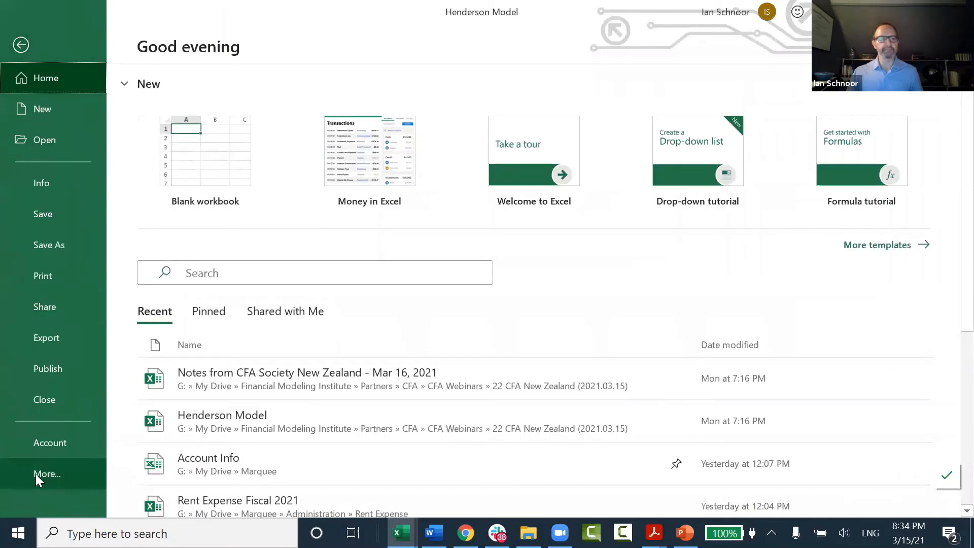
click(37, 474)
click(157, 477)
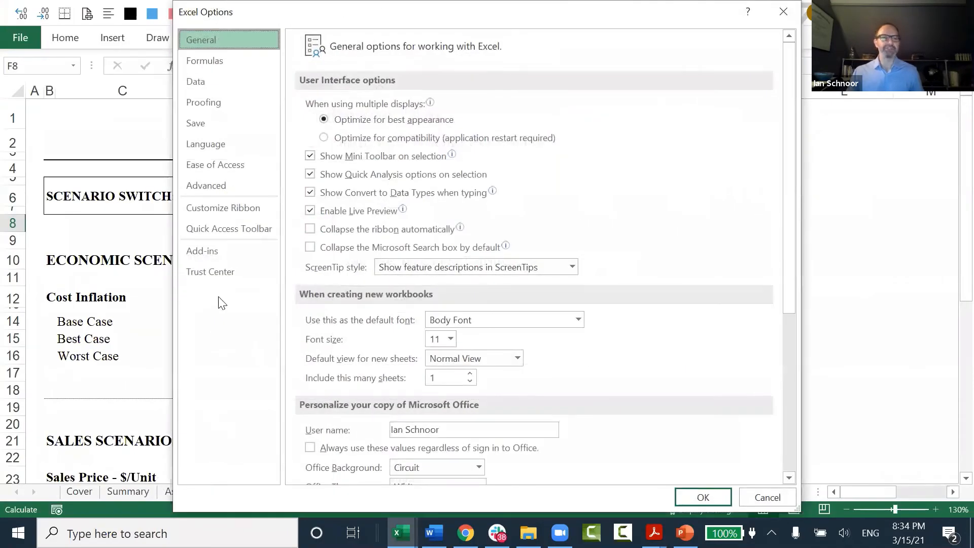
click(225, 209)
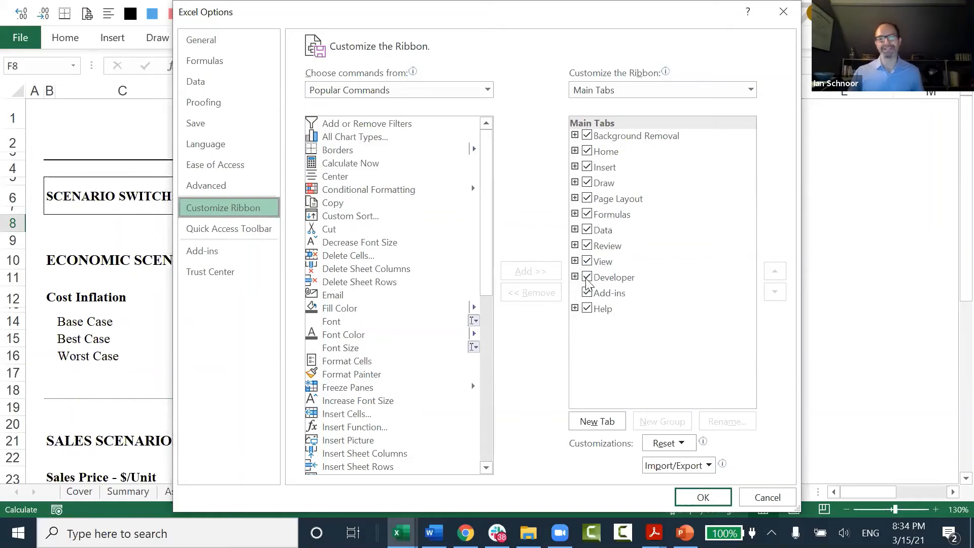
click(756, 496)
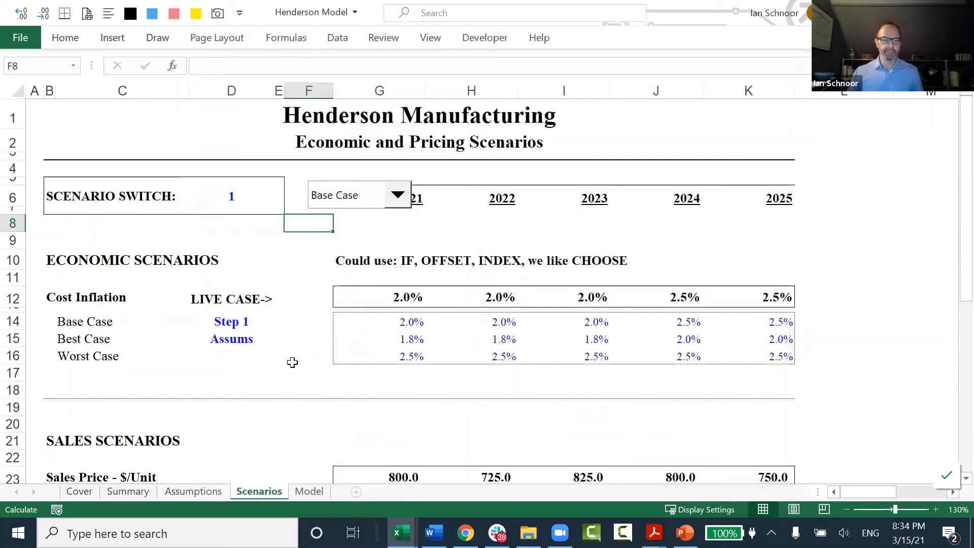
Step: Draw a Combo Box form control across rows 8 and 9, from column G to column I, below the year headings
click(475, 38)
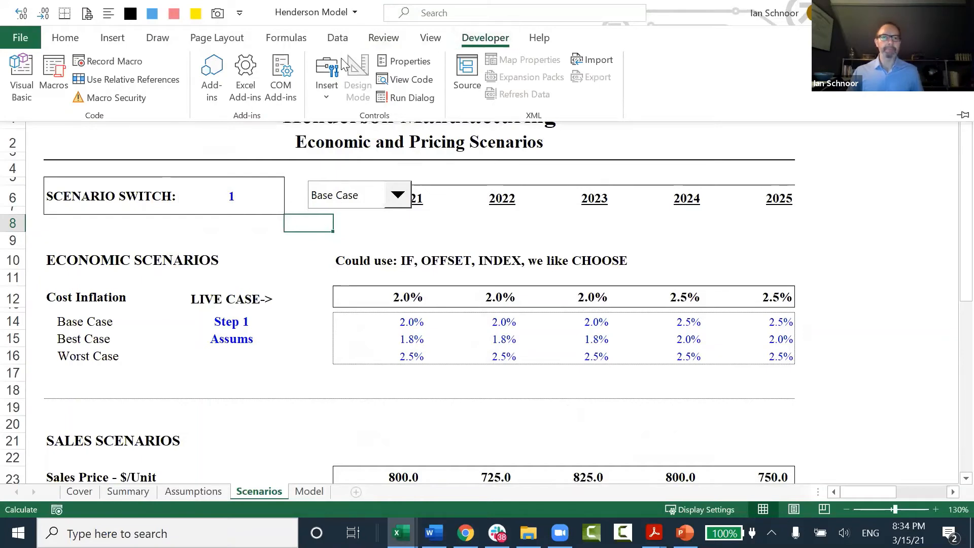
click(326, 68)
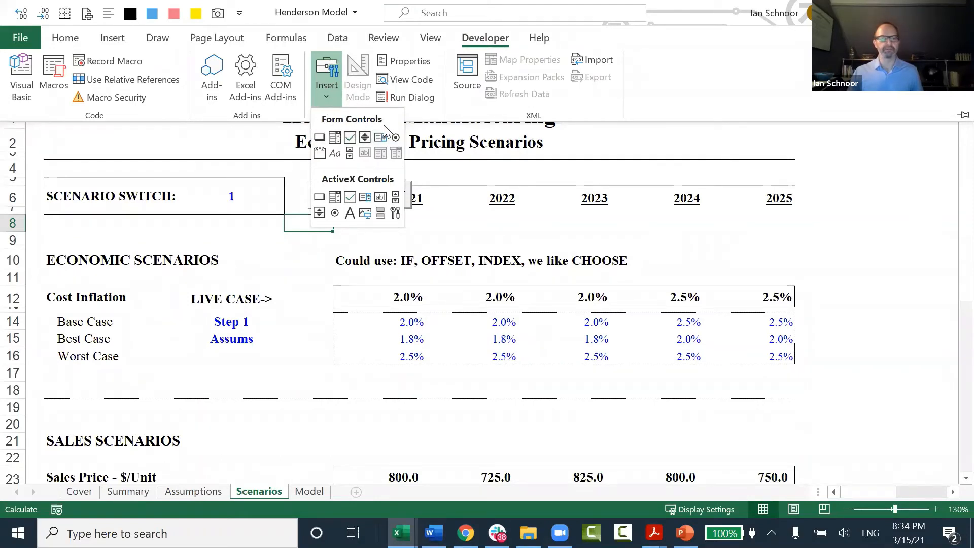
click(335, 138)
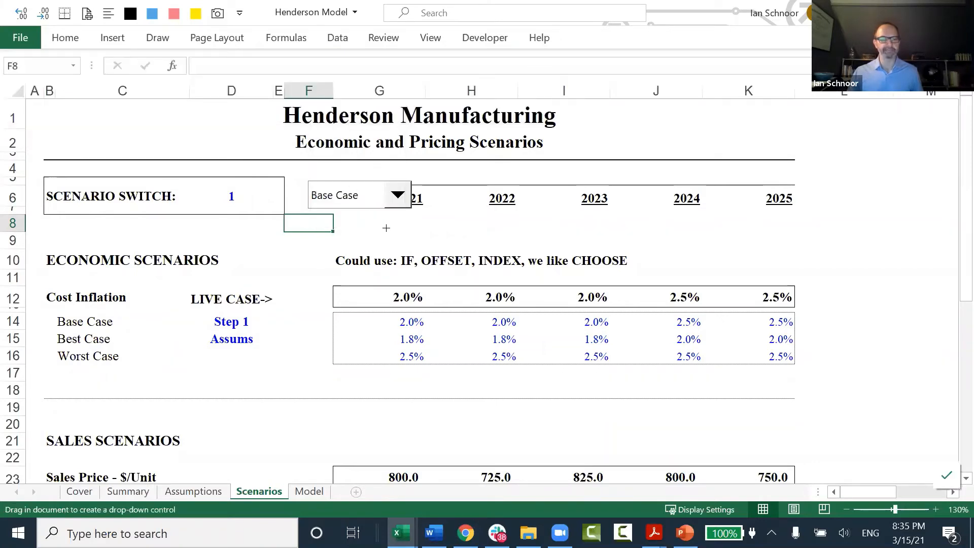
mouse_move(389, 222)
mouse_down()
mouse_move(424, 244)
mouse_move(567, 252)
mouse_up()
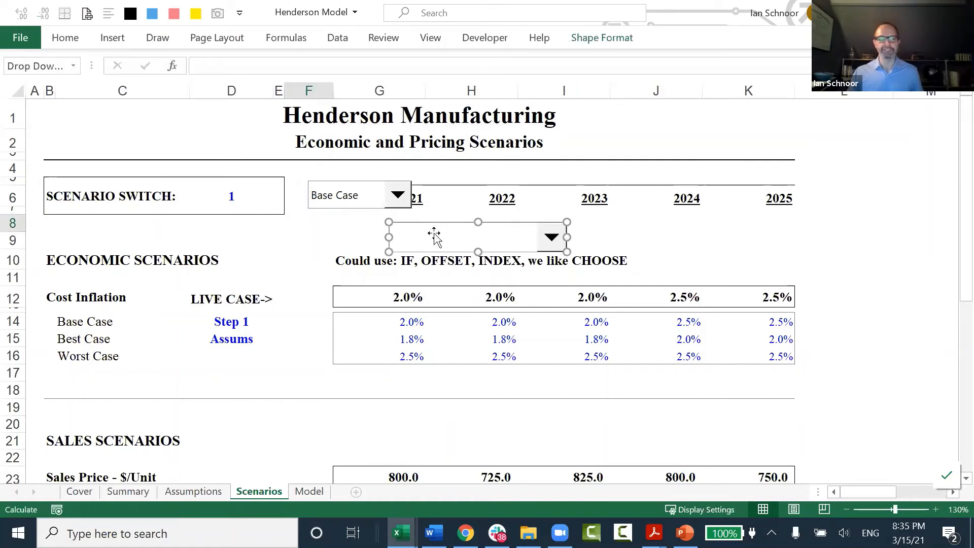
drag(432, 233, 431, 229)
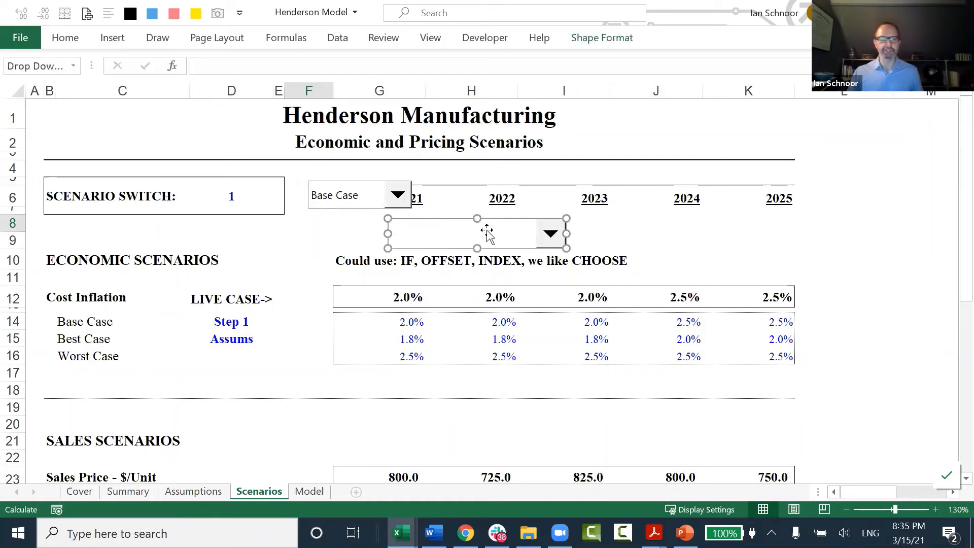
Step: Enter input range $C$14:$C$16 and cell link $D$6 in the new combo box's control format, and discard the settings
right_click(446, 234)
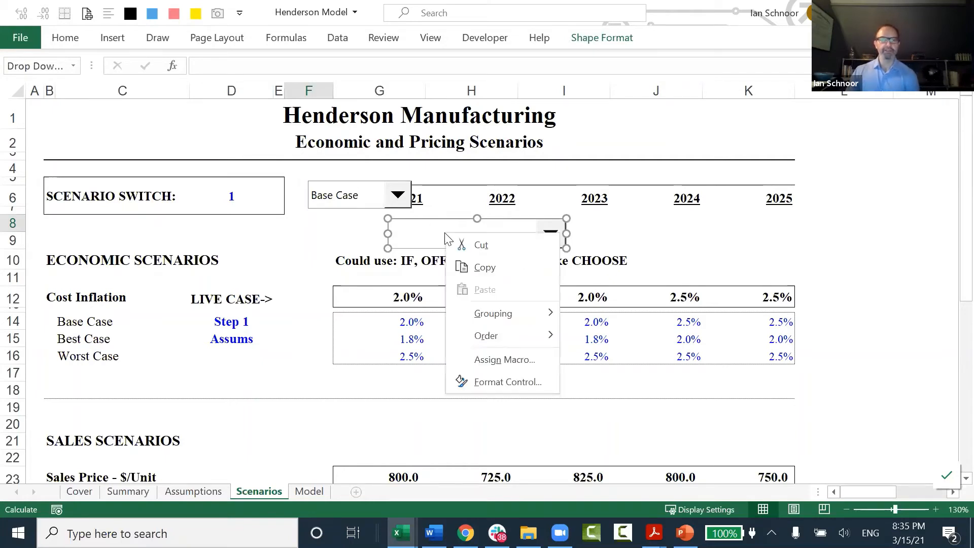
click(502, 382)
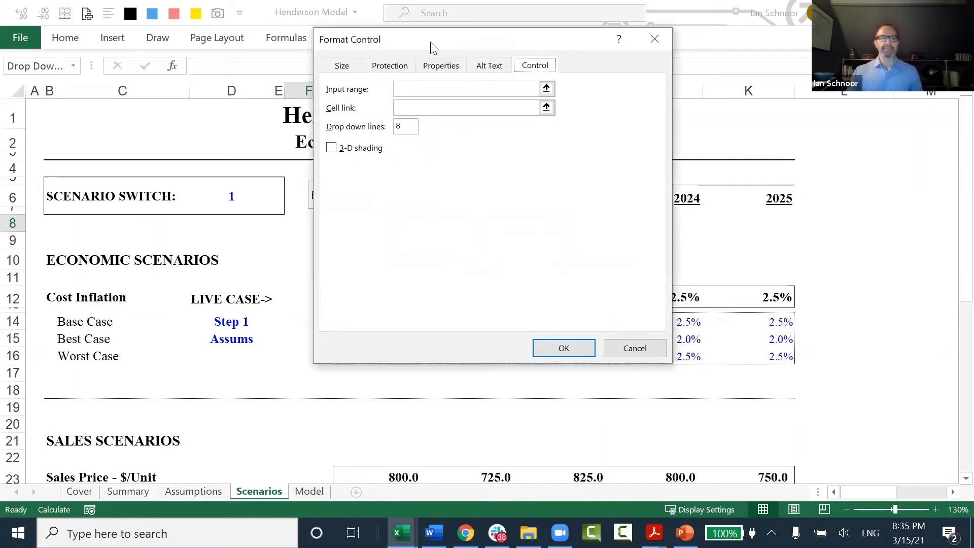
drag(434, 48, 656, 92)
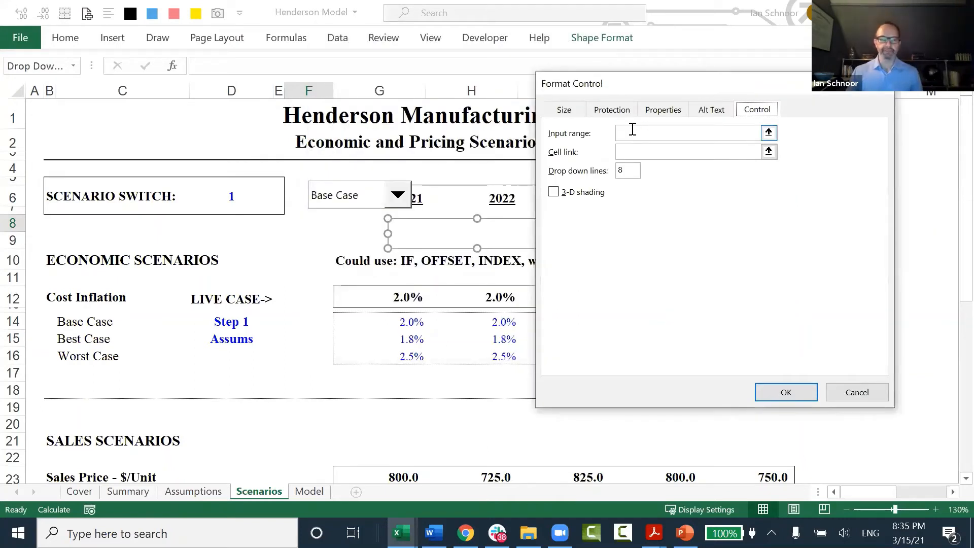
click(633, 132)
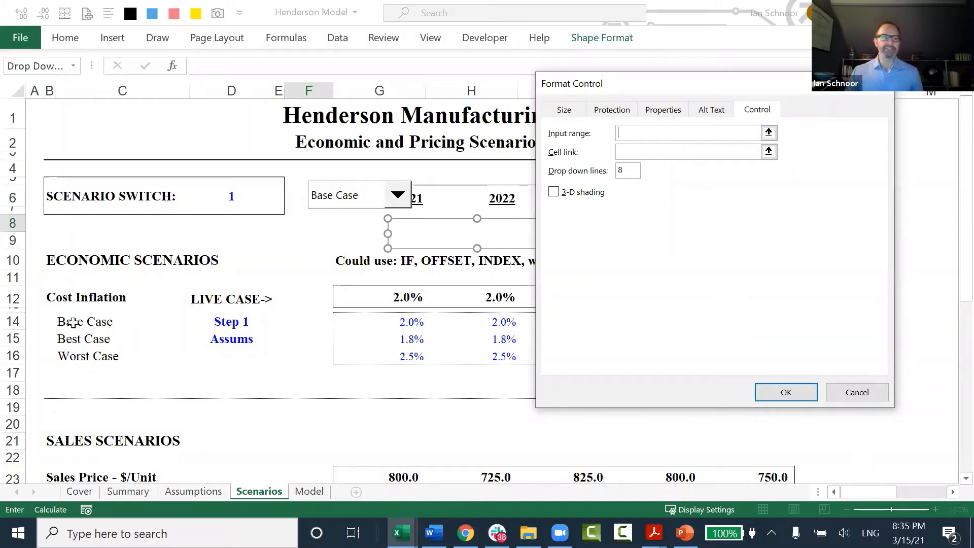
drag(73, 322, 82, 358)
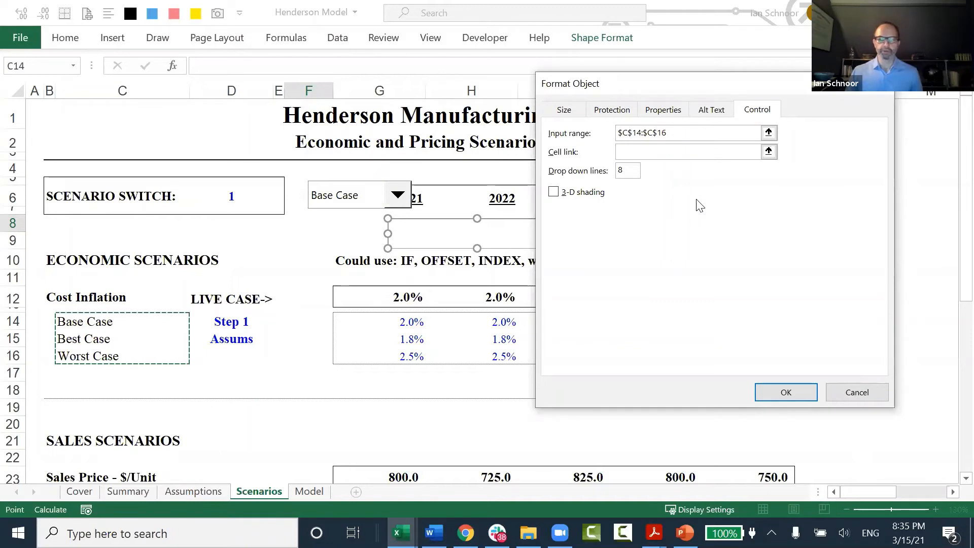
click(646, 152)
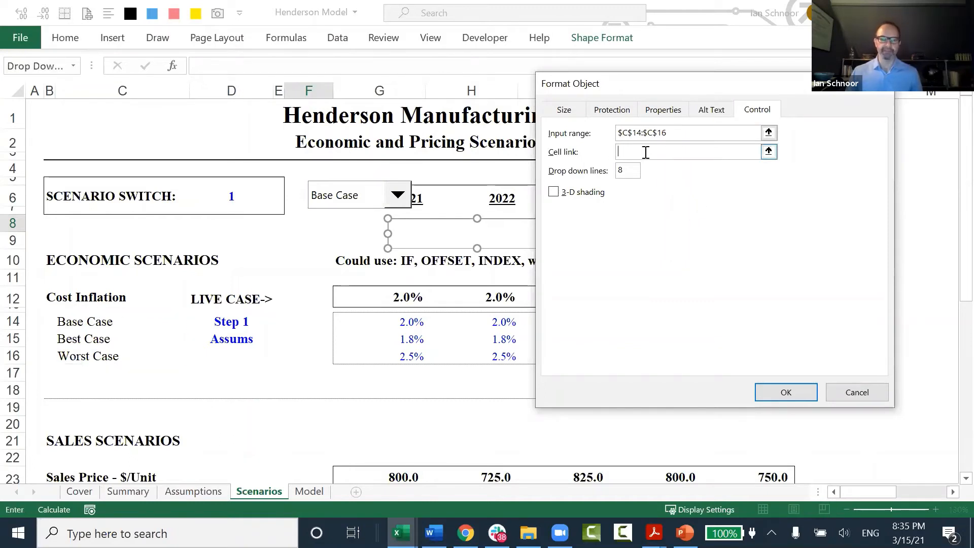
click(234, 198)
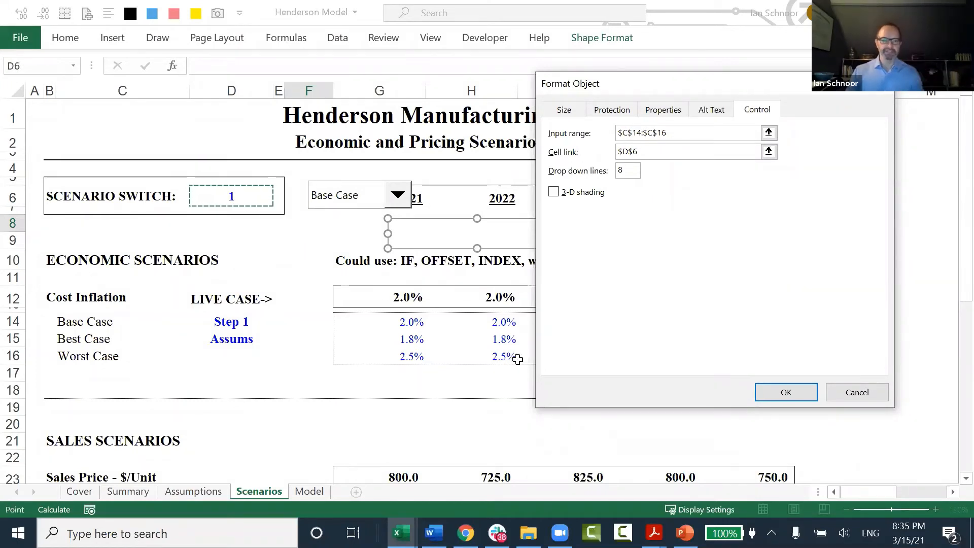
click(842, 391)
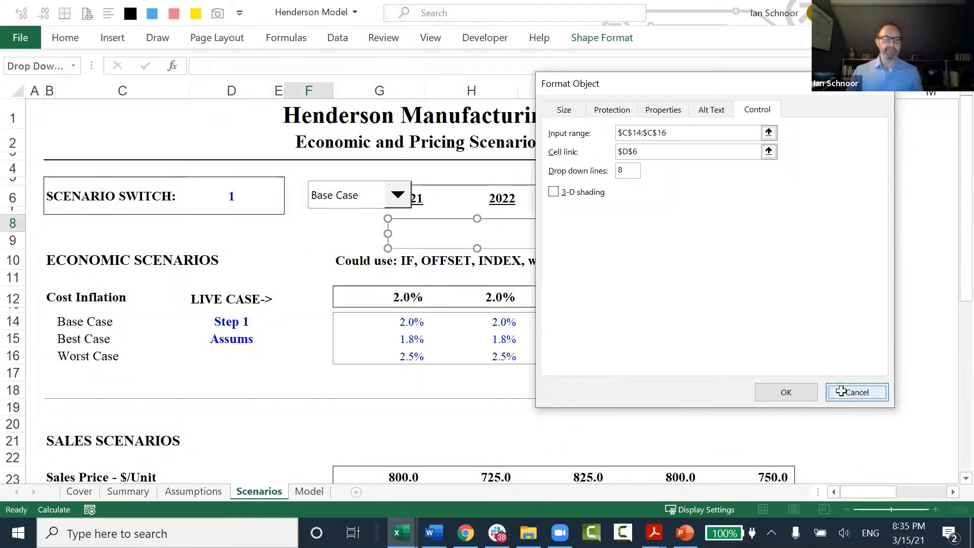
Step: Delete the new, empty combo box below the existing scenario drop-down
right_click(465, 230)
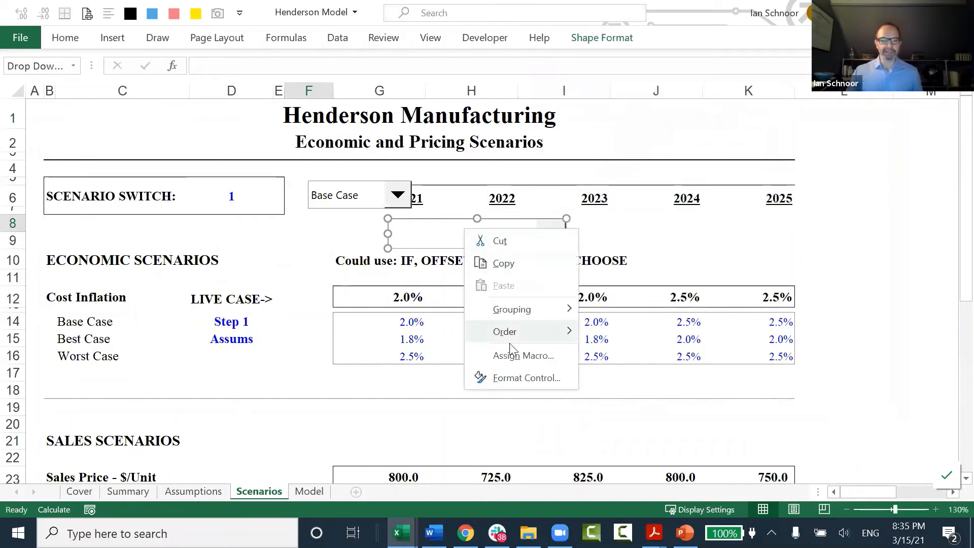
click(308, 231)
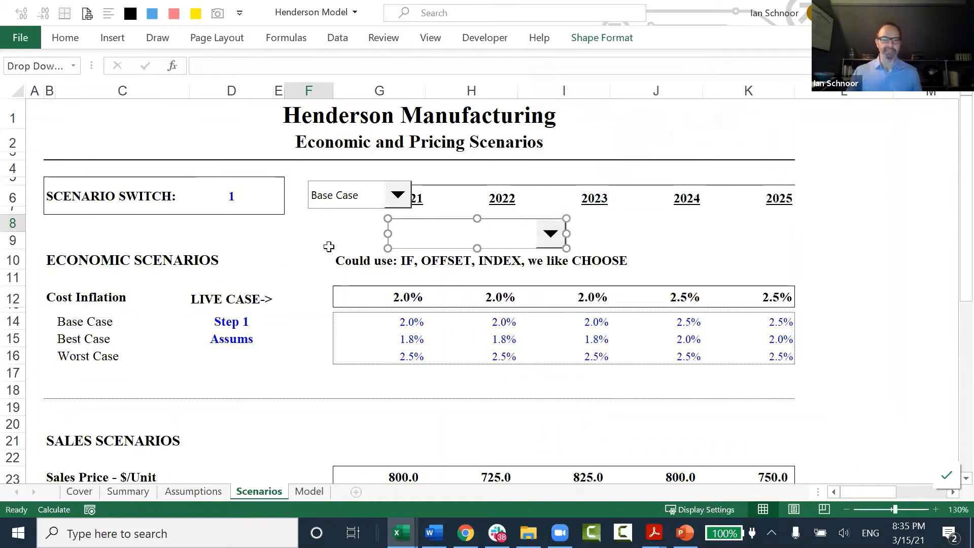
key(Delete)
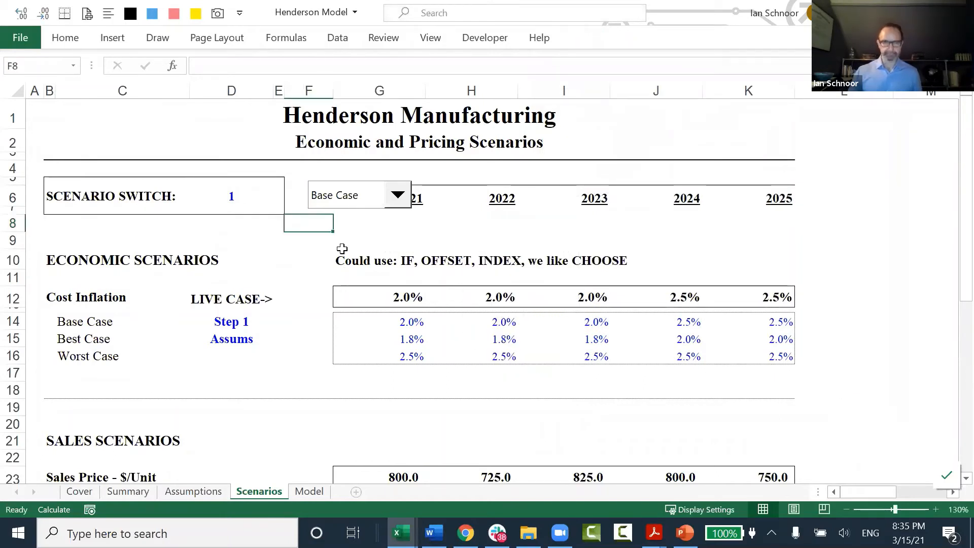
Step: Run the existing scenario drop-down through Base Case, Best Case and Worst Case with cell D6 selected, and finish on Base Case
right_click(364, 198)
click(328, 240)
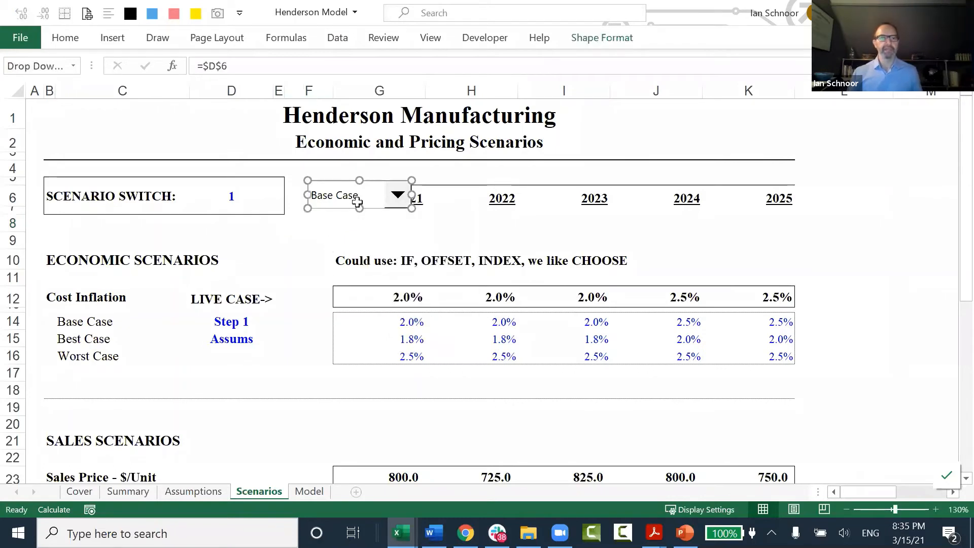
click(325, 262)
click(358, 198)
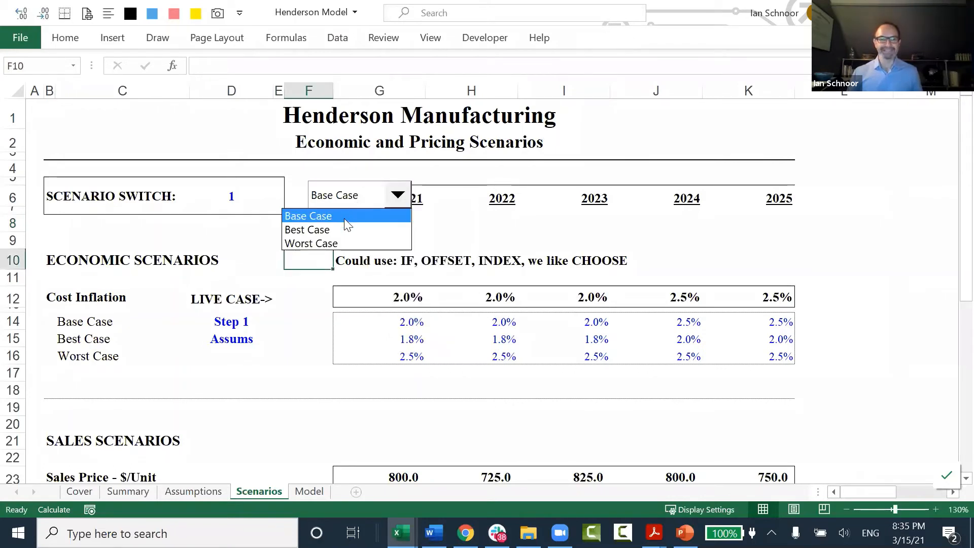
click(349, 217)
click(228, 200)
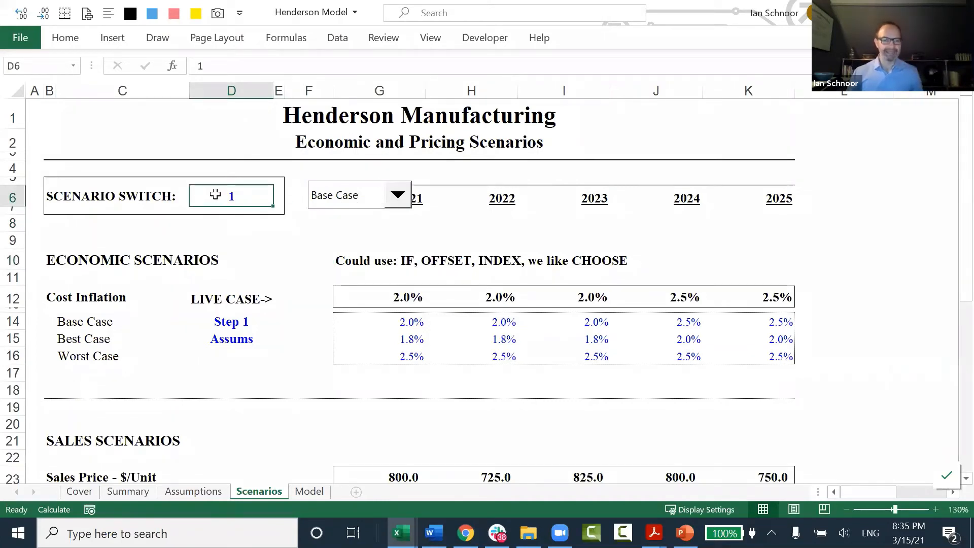
click(355, 203)
click(344, 230)
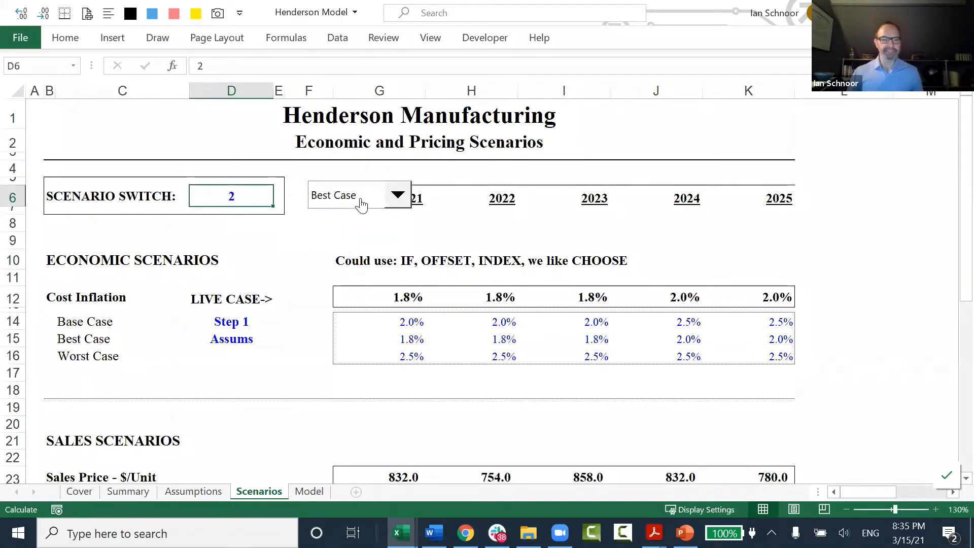
click(395, 198)
click(351, 244)
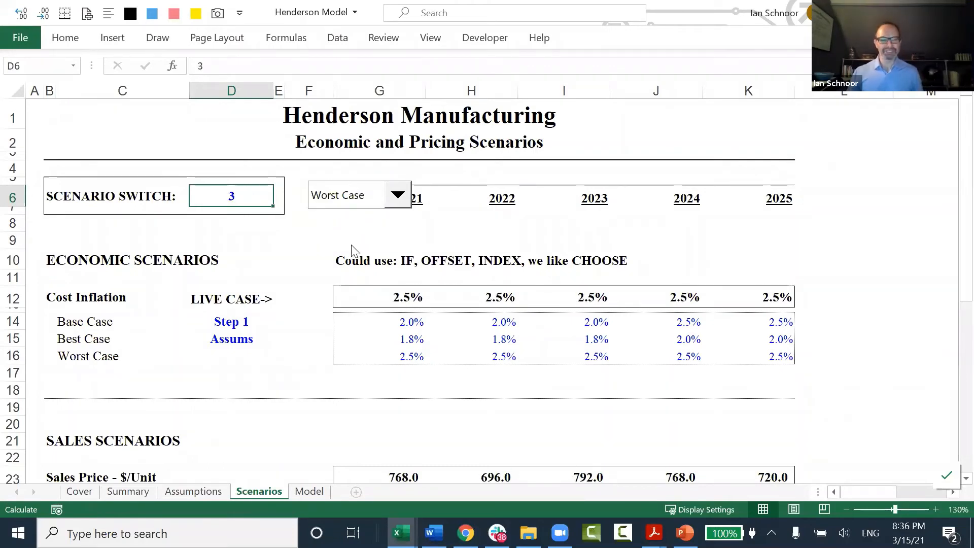
click(346, 208)
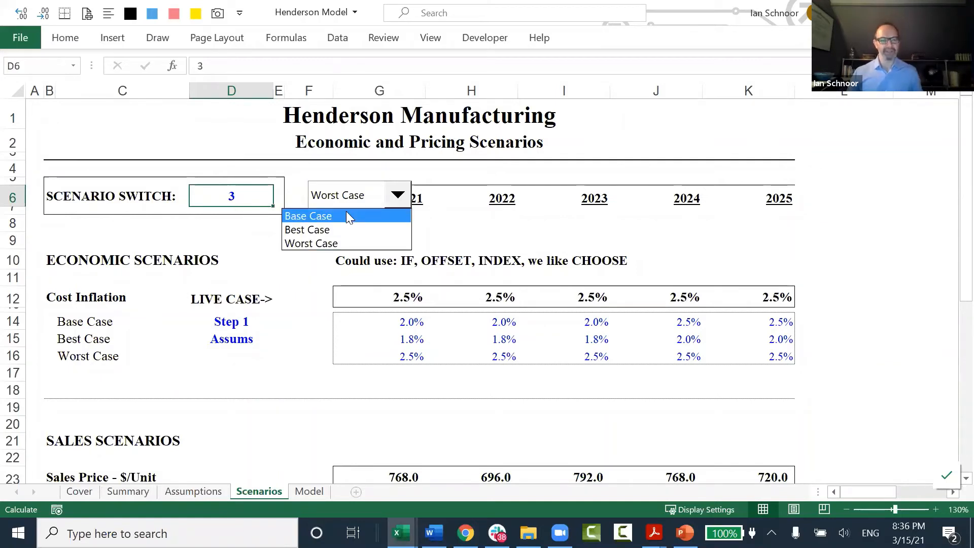
click(337, 216)
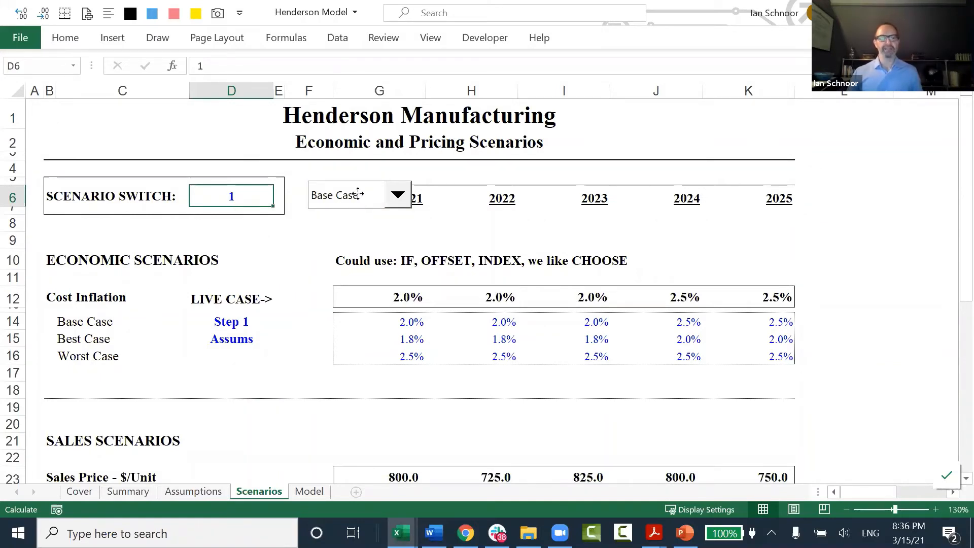
Step: Move the scenario drop-down over cell D6 inside the SCENARIO SWITCH box, covering the linked number
right_click(358, 198)
key(Escape)
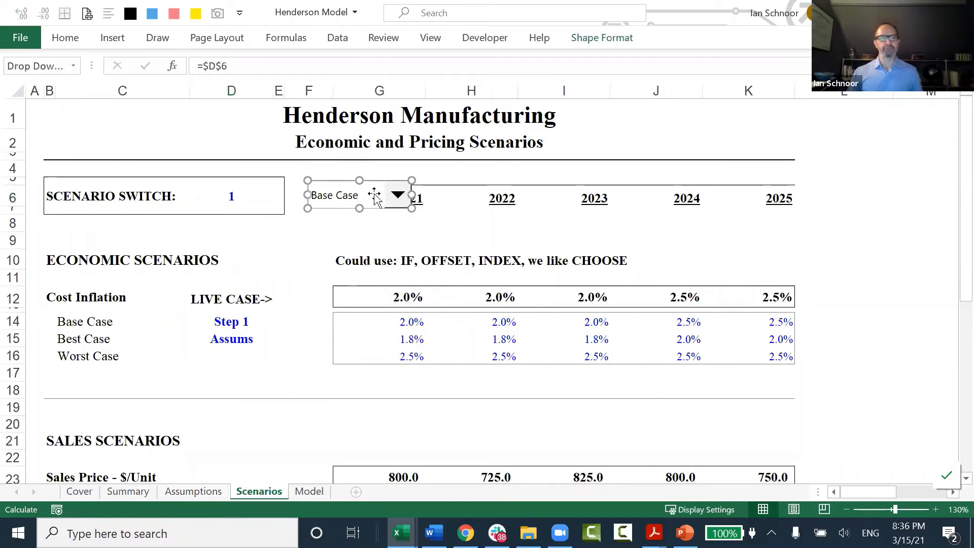
drag(374, 194, 242, 194)
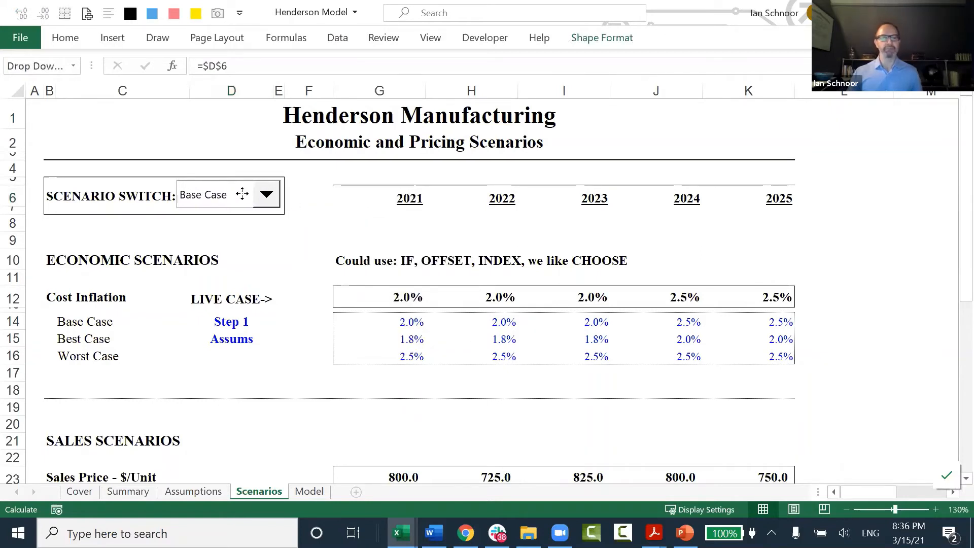
click(325, 239)
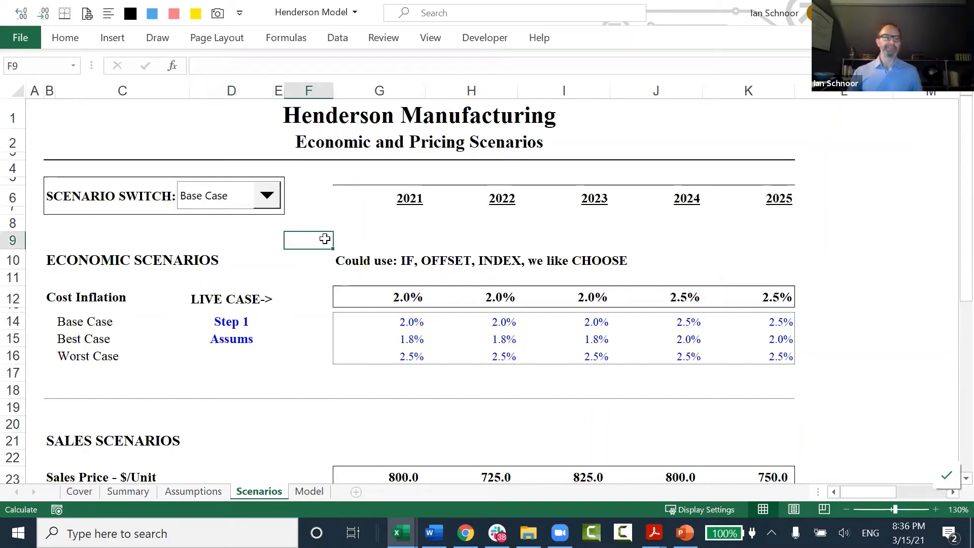
Step: Test the repositioned scenario drop-down by switching to Best Case and back to Base Case
click(207, 229)
click(220, 198)
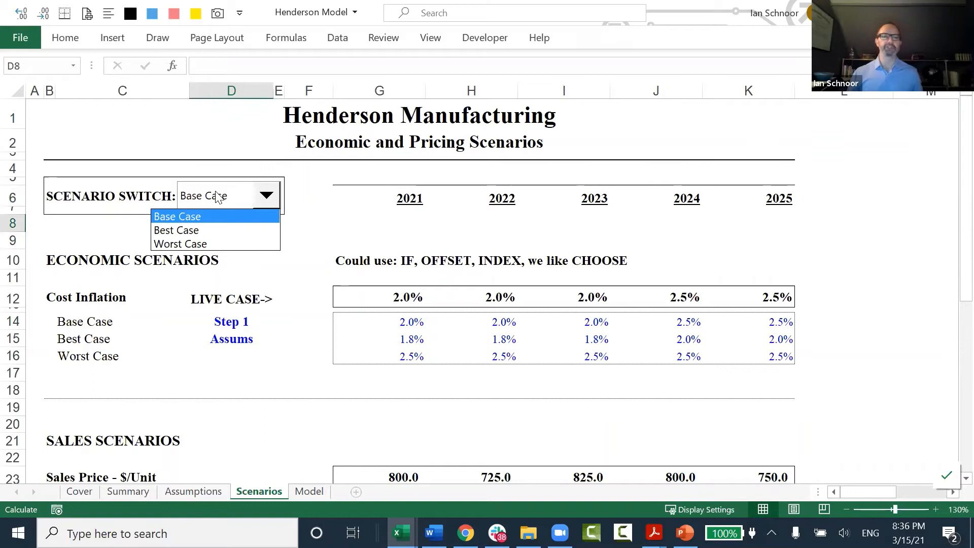
click(217, 233)
click(340, 219)
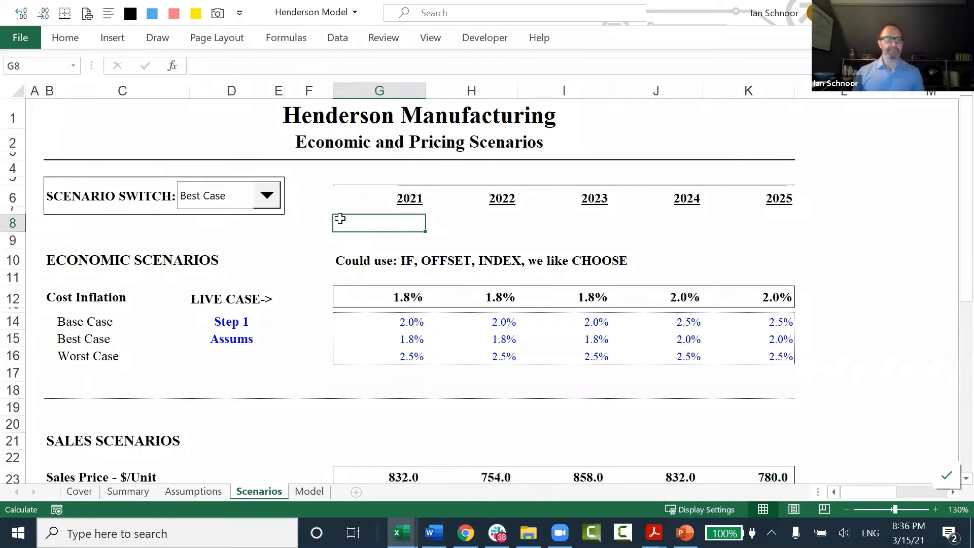
click(256, 194)
click(242, 217)
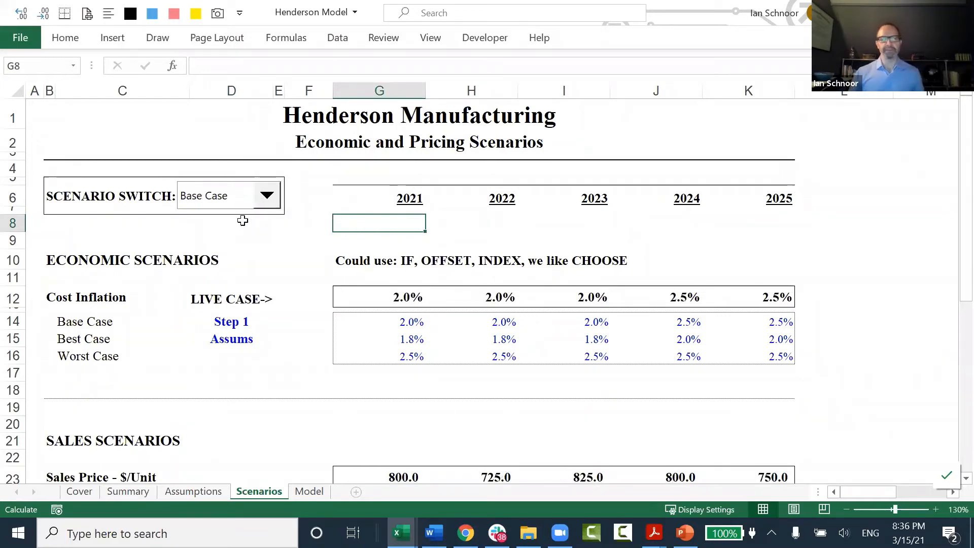
click(273, 239)
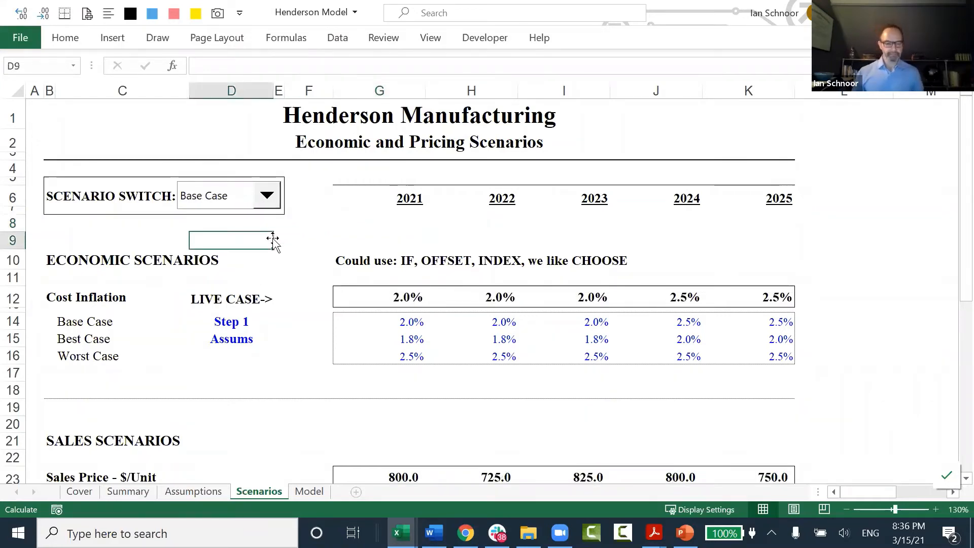
Step: Switch to the course notes workbook's Best Practices sheet and select rows 9 through 13, covering take-aways 6 to 10
key(ctrl+Tab)
key(ctrl+Page_Up)
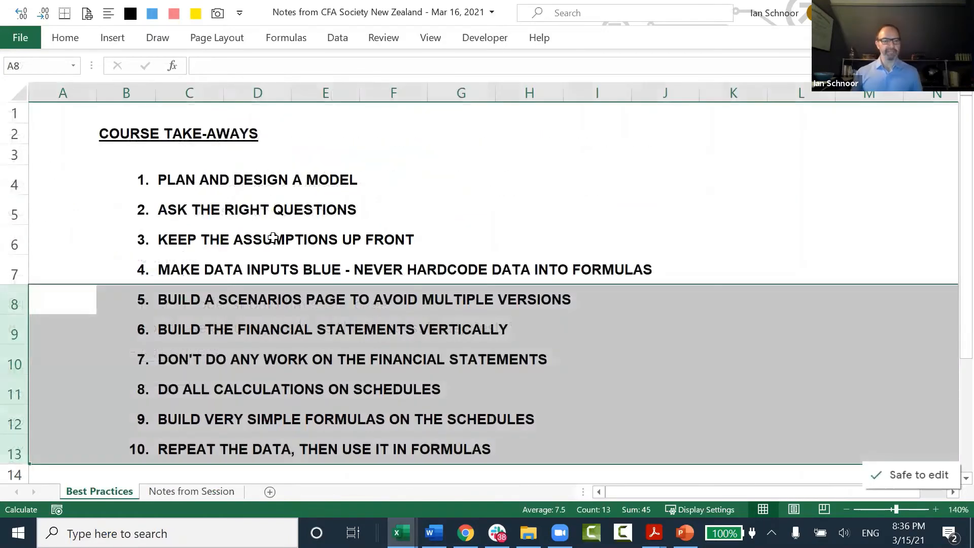
key(Down)
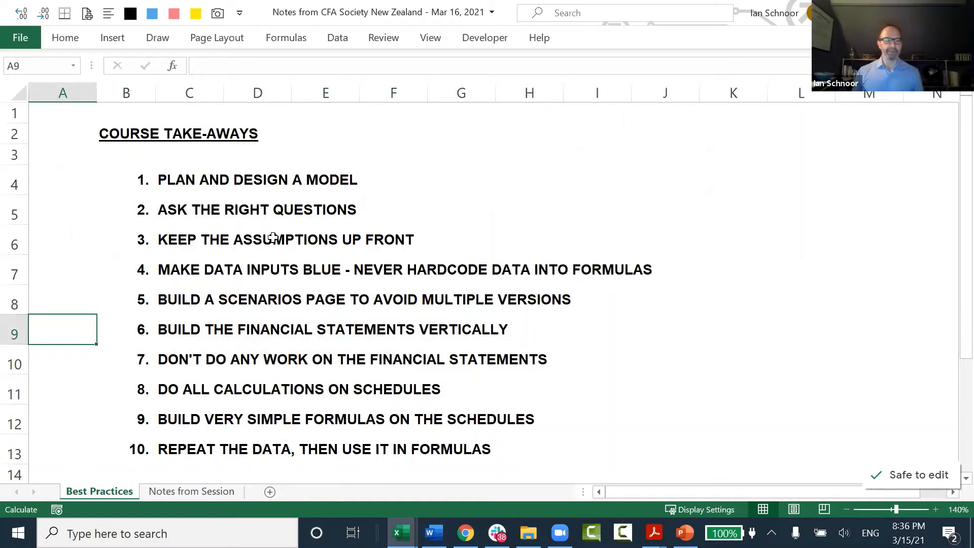
key(shift+space)
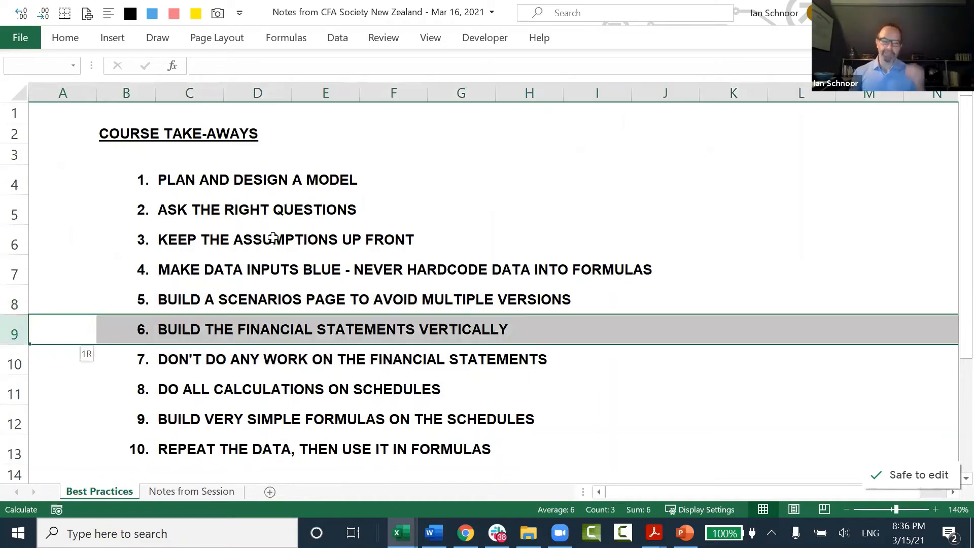
key(shift+Down)
key(shift+Down)
key(shift+Down)
key(shift+Down)
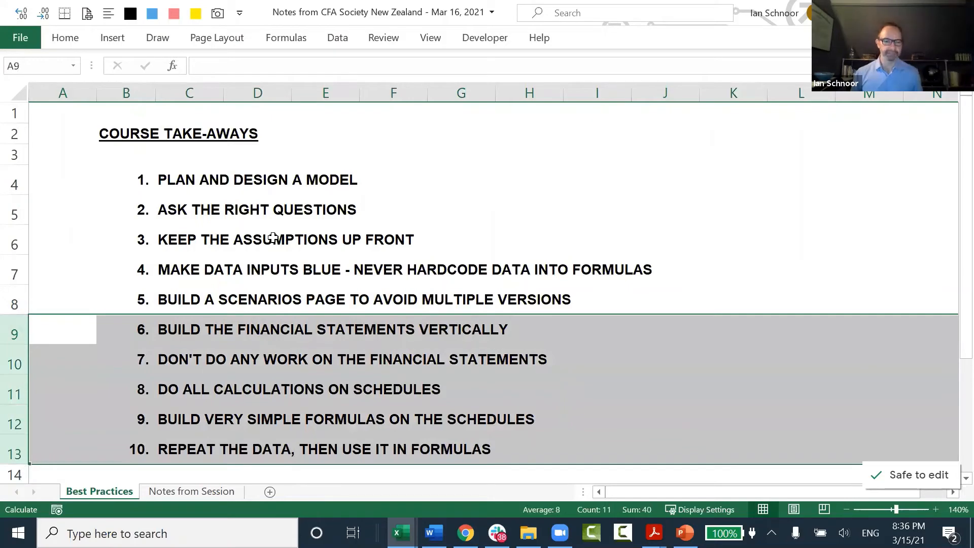
Step: Narrow the selection to row 9, the take-away on building the financial statements vertically
key(Up)
key(Down)
key(shift+space)
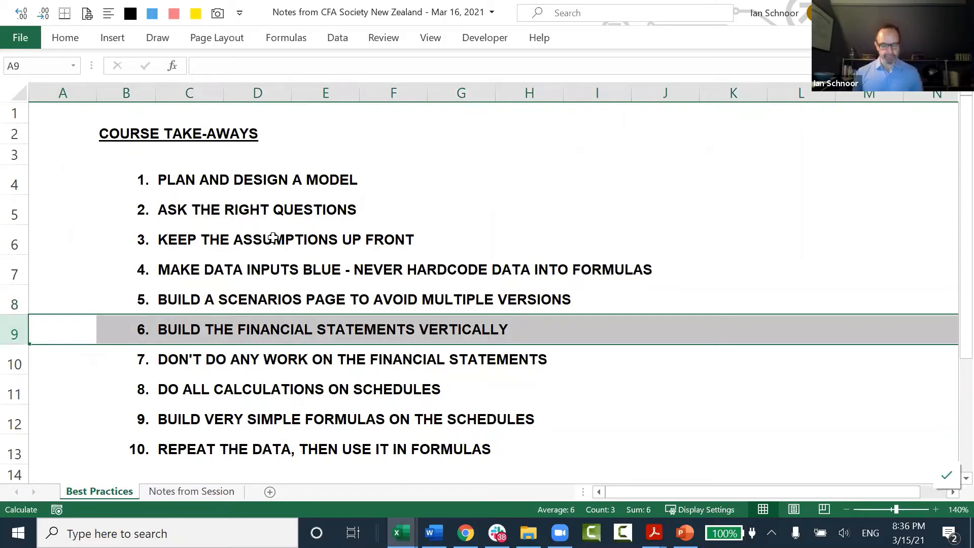
Step: Return to the Henderson Model workbook and review the Model sheet's Income Statement, Cash Flow Statement and Balance Sheet in vertical order
key(alt+Tab)
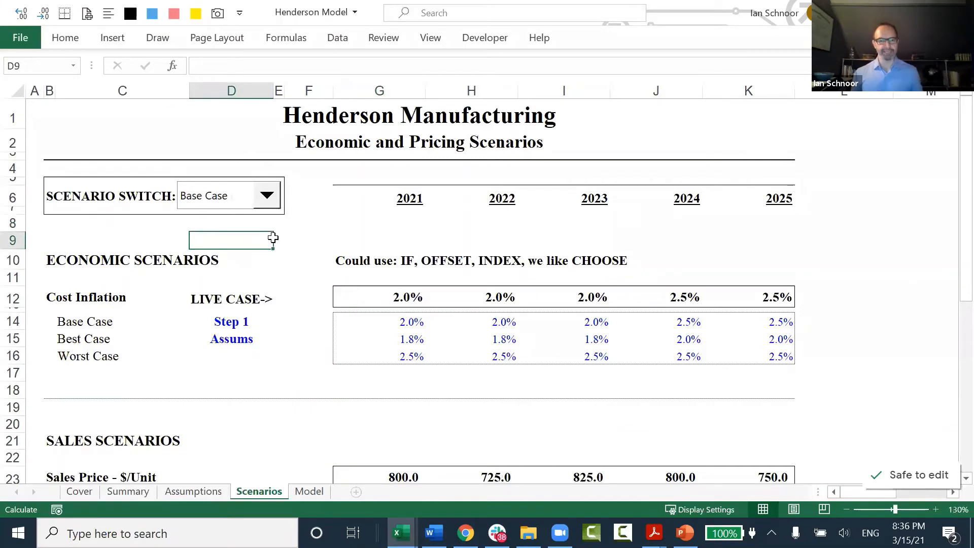
key(ctrl+Page_Down)
scroll(347, 276, up, 2)
scroll(347, 276, up, 1)
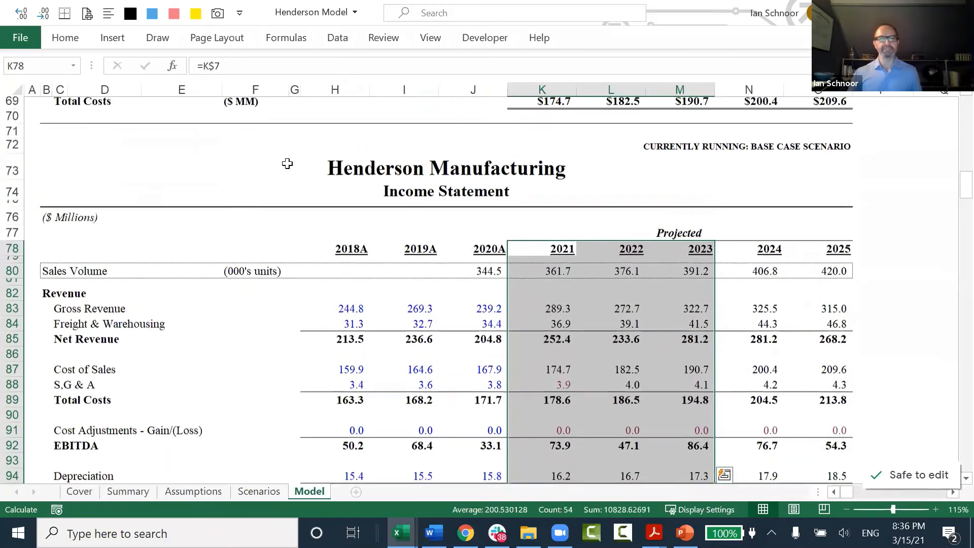
click(250, 192)
key(Home)
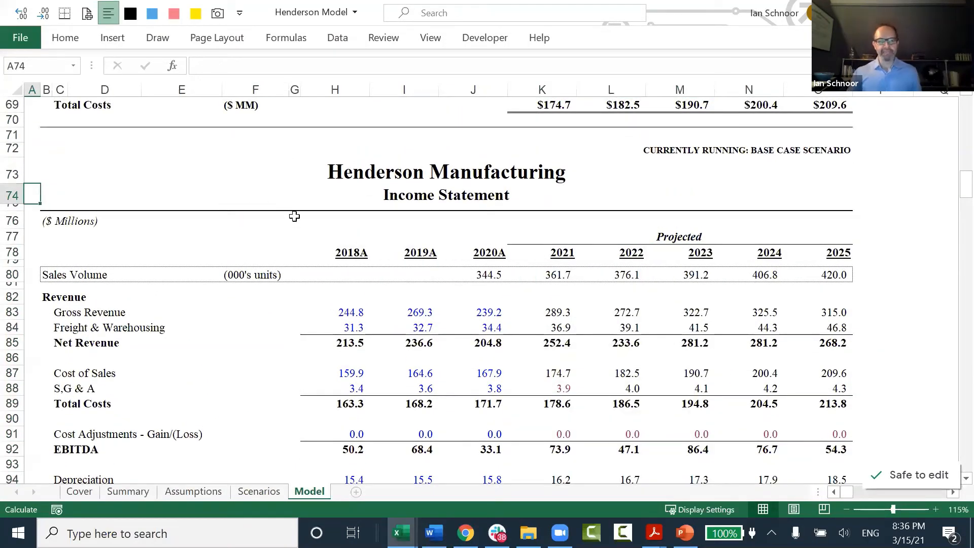
scroll(283, 317, down, 1)
scroll(283, 316, down, 10)
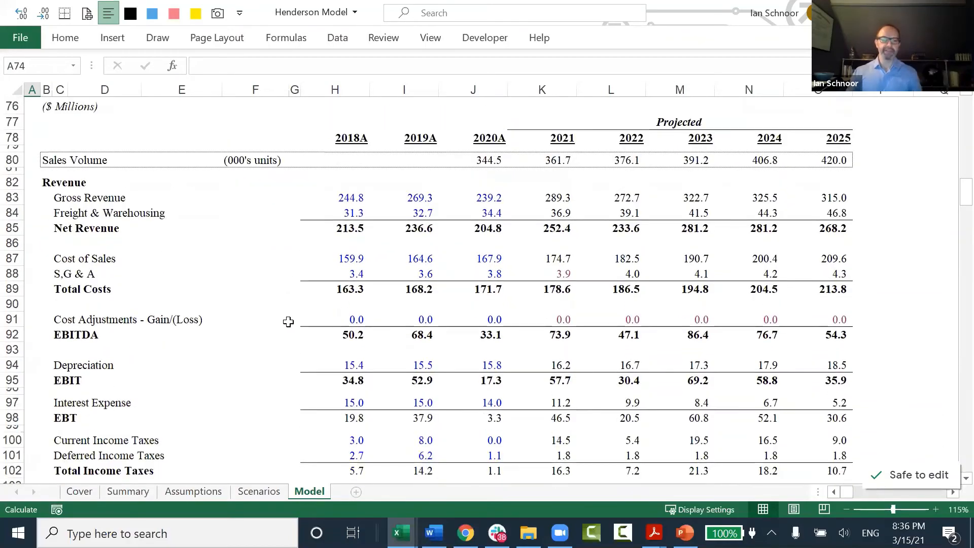
scroll(294, 333, down, 2)
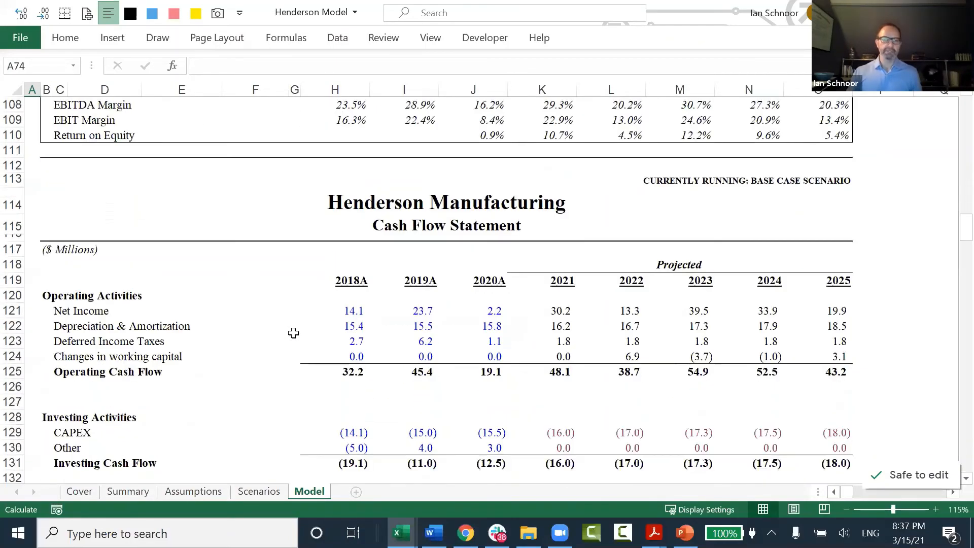
scroll(293, 333, down, 9)
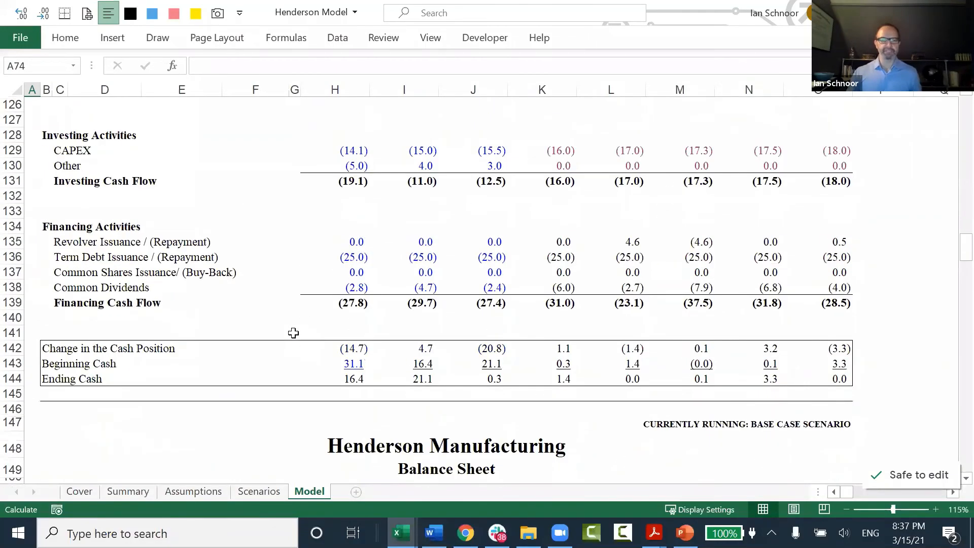
scroll(294, 333, down, 1)
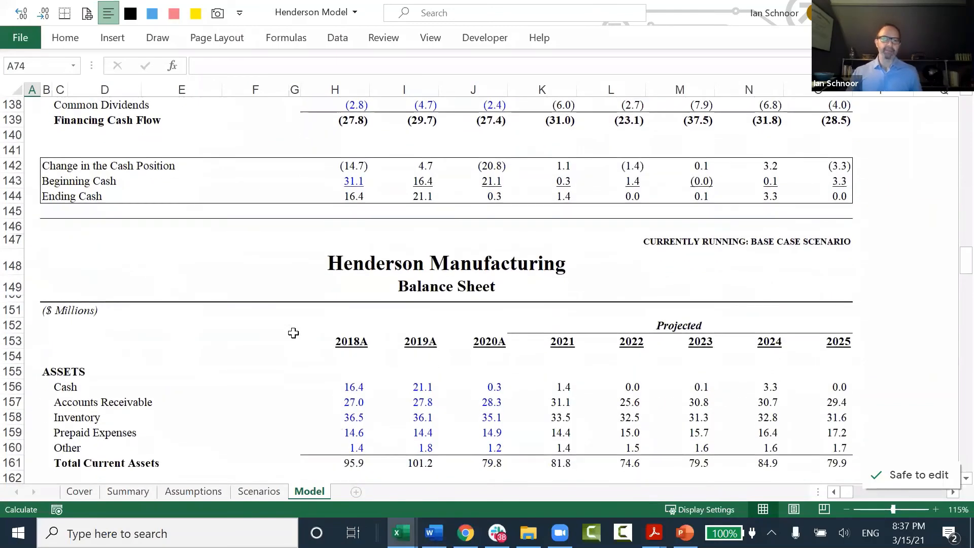
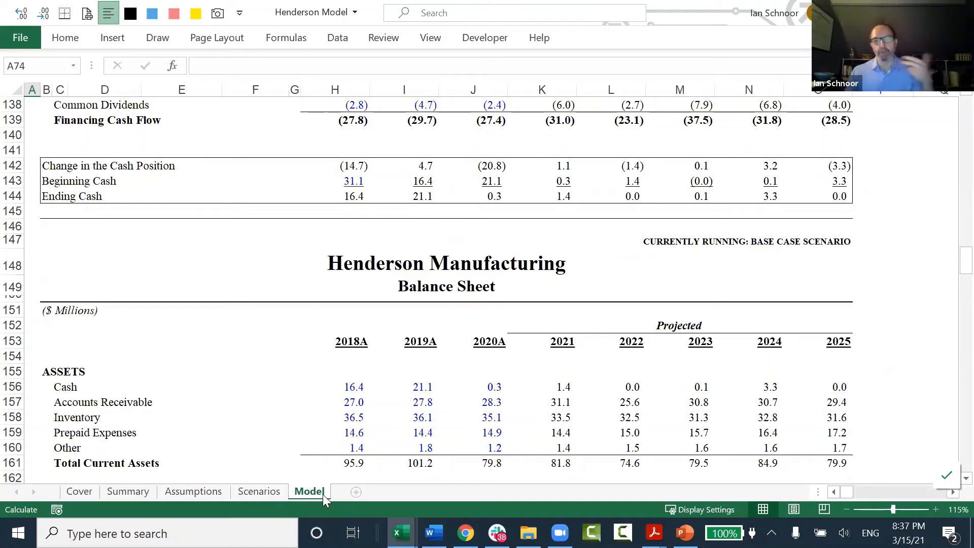
Step: Select the vertical orientation heading, B16:F17, on the Cover sheet and return to the Income Statement on the Model sheet
click(78, 490)
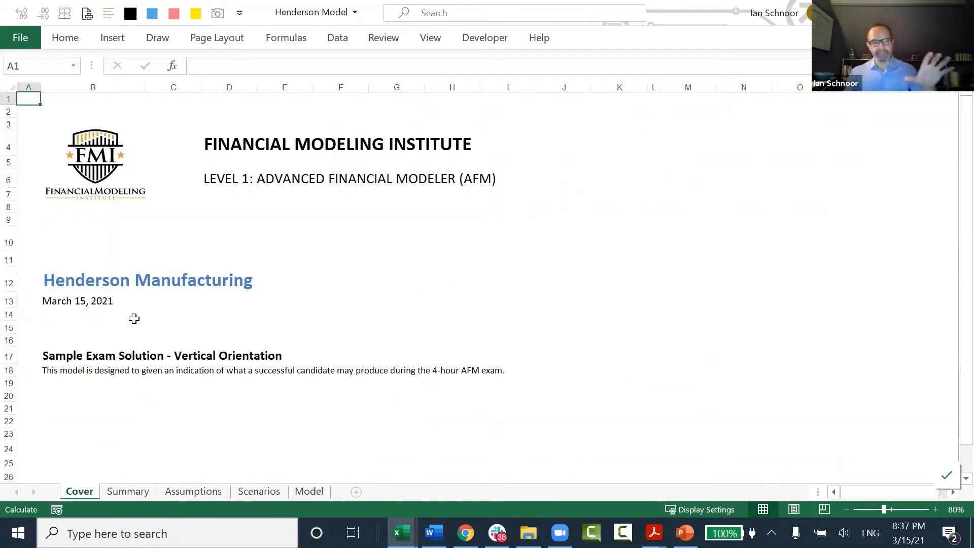
drag(47, 332, 335, 363)
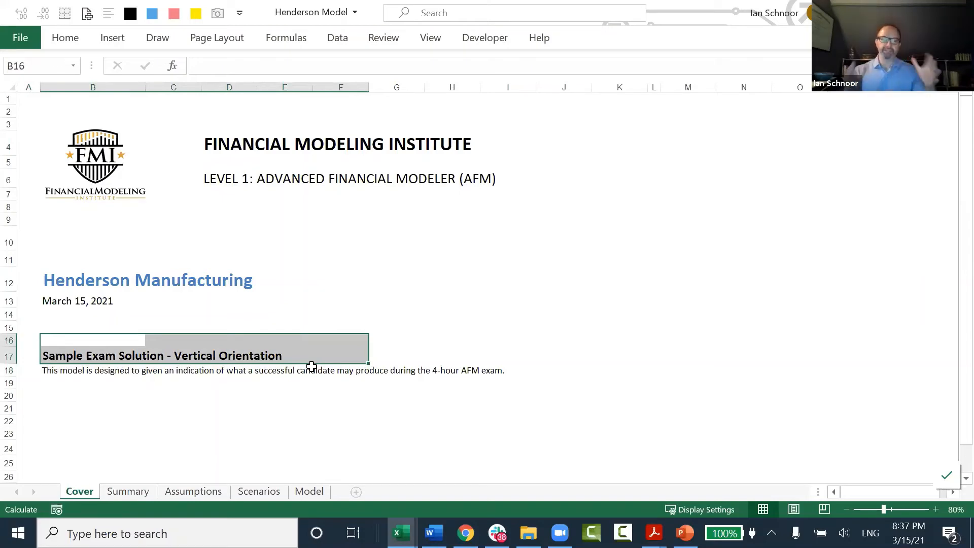
click(312, 497)
scroll(312, 498, up, 10)
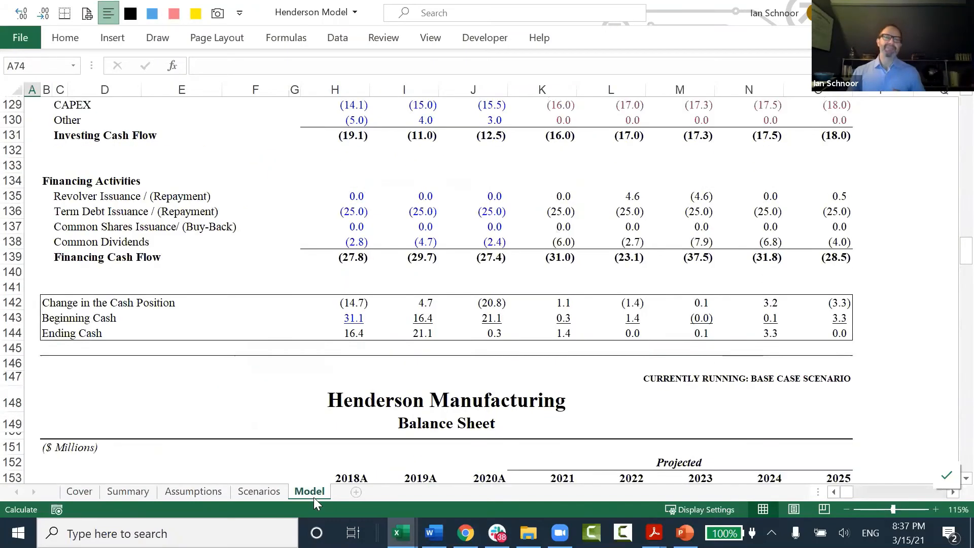
scroll(316, 498, up, 9)
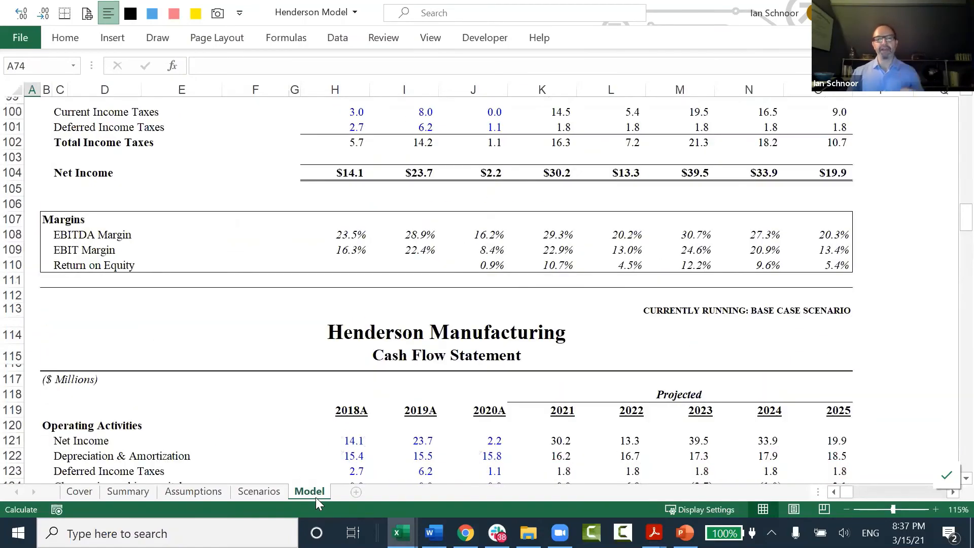
scroll(316, 498, up, 3)
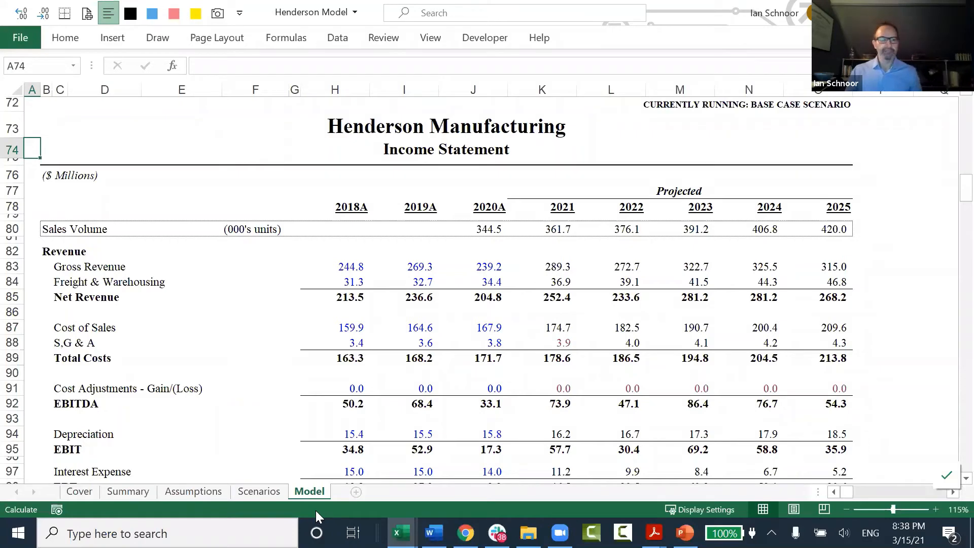
Step: Inspect the 2021 Gross Revenue and Net Income formulas in cells K83 and K104 of the Income Statement
click(537, 268)
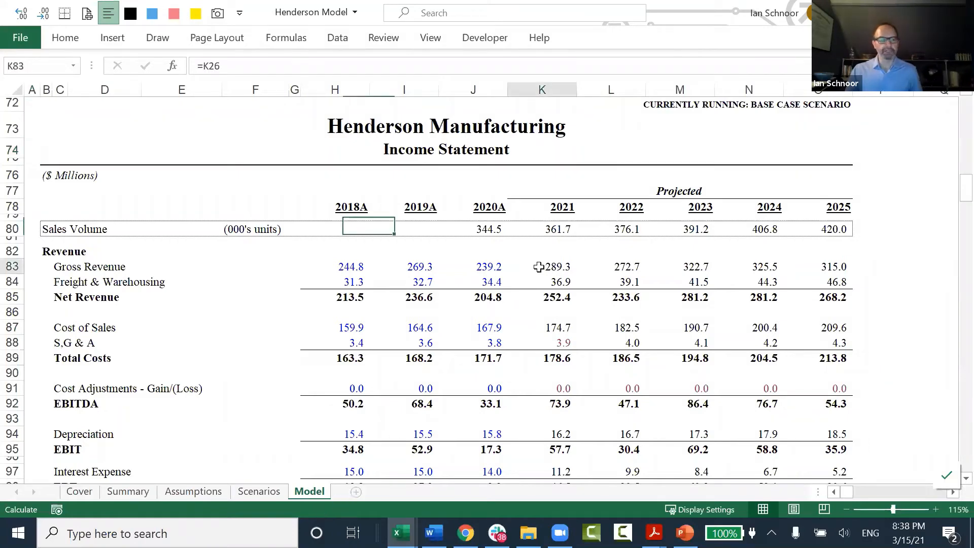
scroll(533, 315, down, 4)
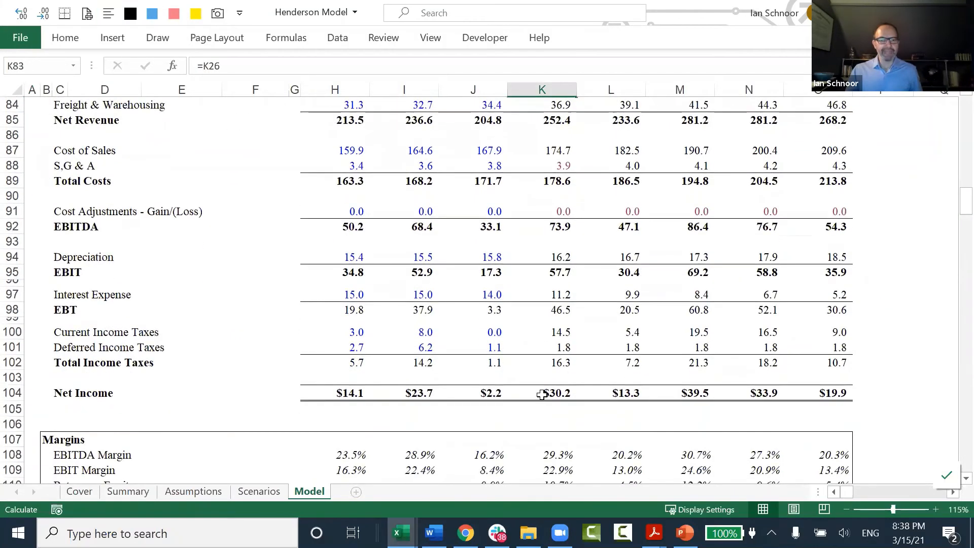
click(539, 395)
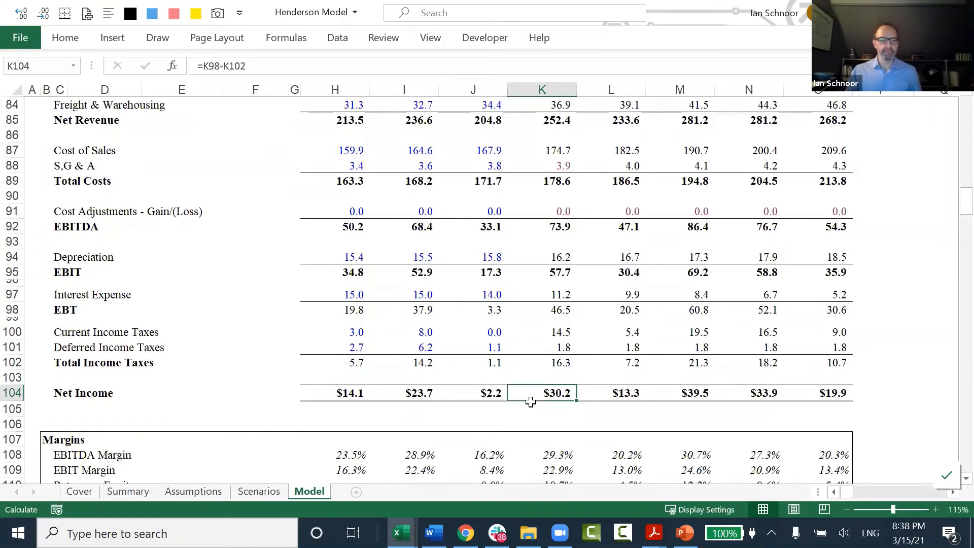
scroll(531, 402, down, 2)
scroll(530, 403, down, 3)
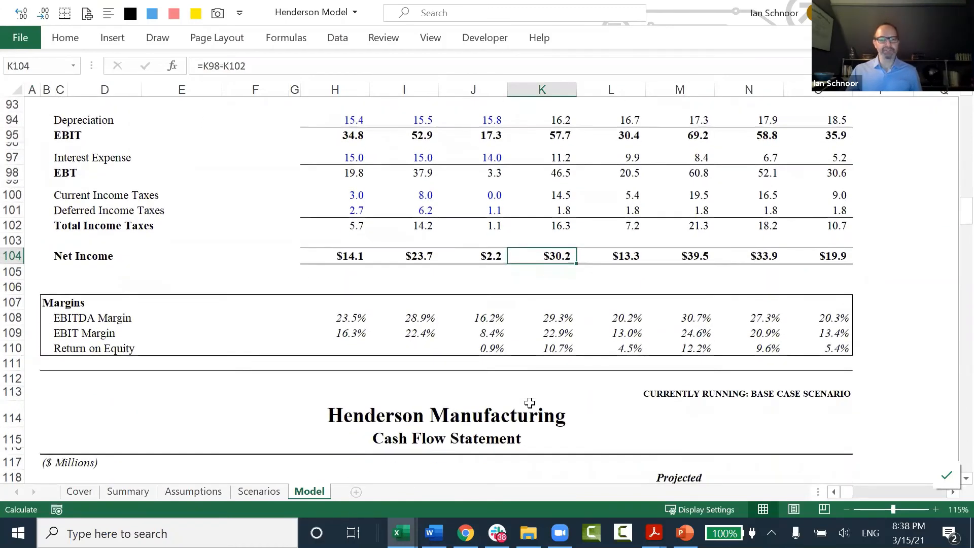
Step: Trace the Cash Flow Statement's 2021 Net Income and Depreciation & Amortization formulas, K121 and K122, to their Income Statement sources
click(544, 439)
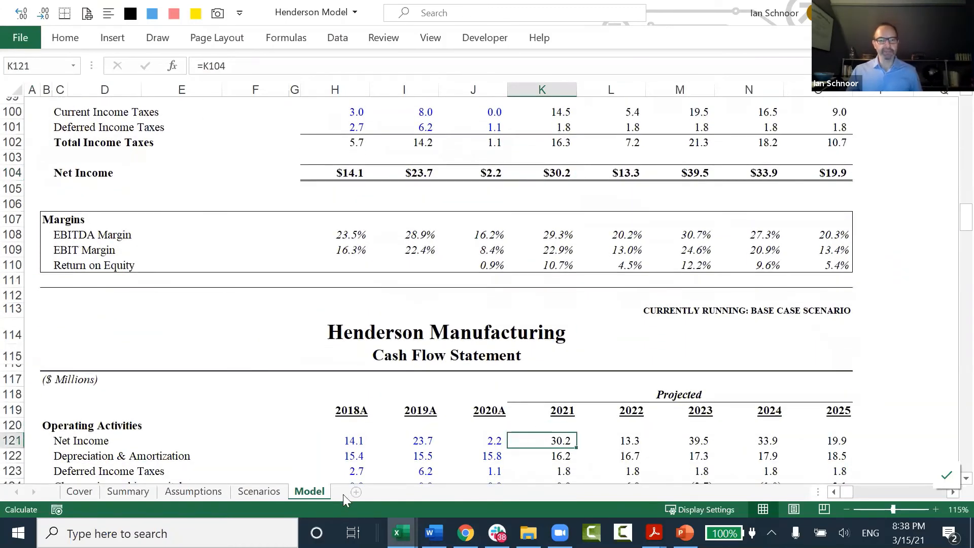
key(F2)
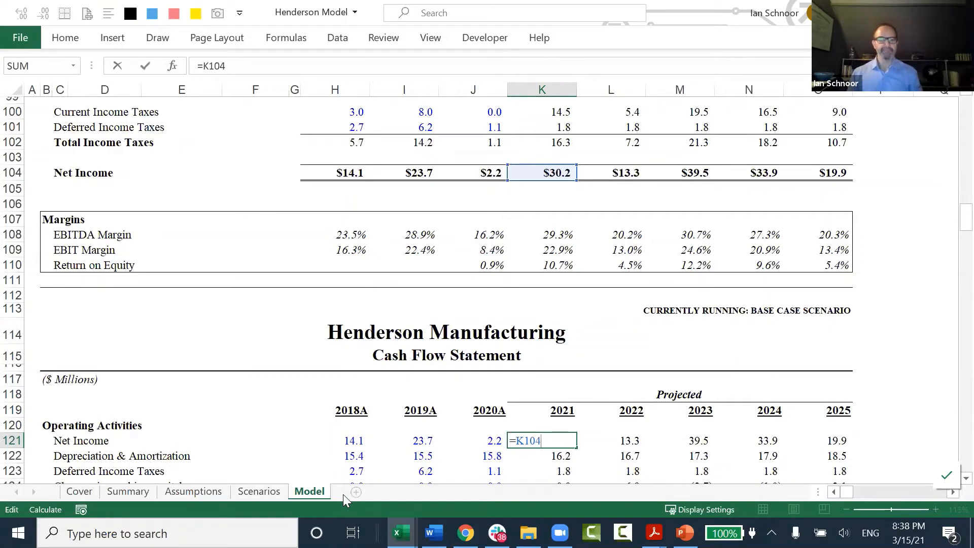
key(Return)
key(F2)
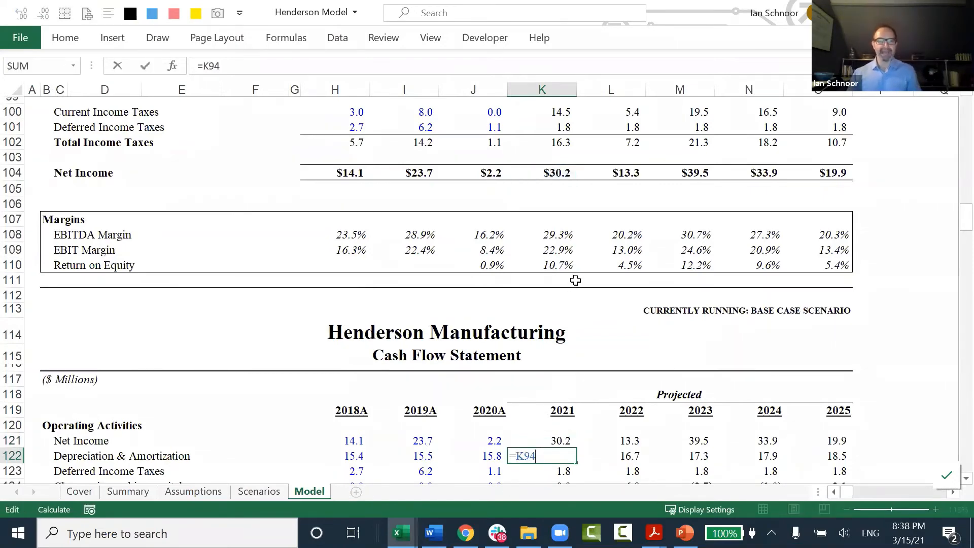
scroll(575, 280, up, 5)
scroll(538, 259, down, 1)
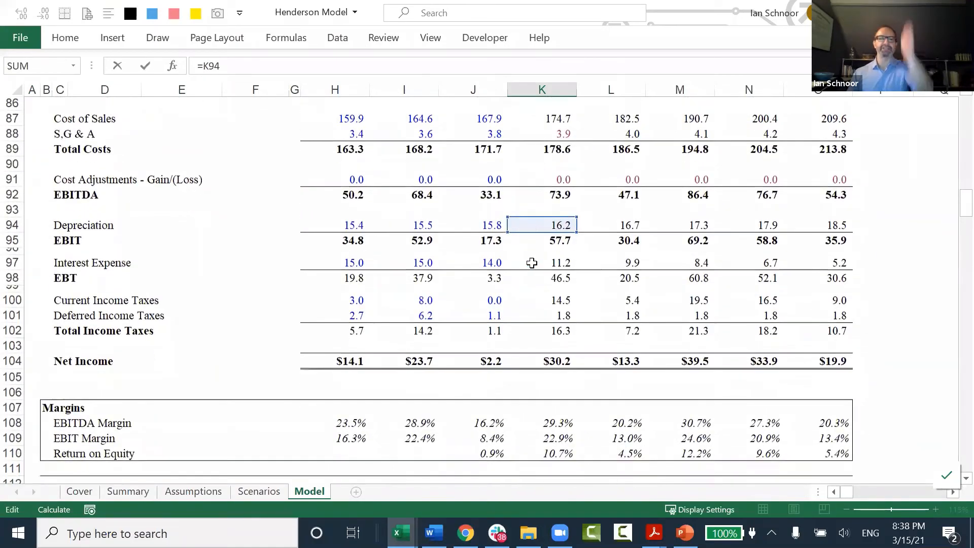
scroll(532, 262, down, 6)
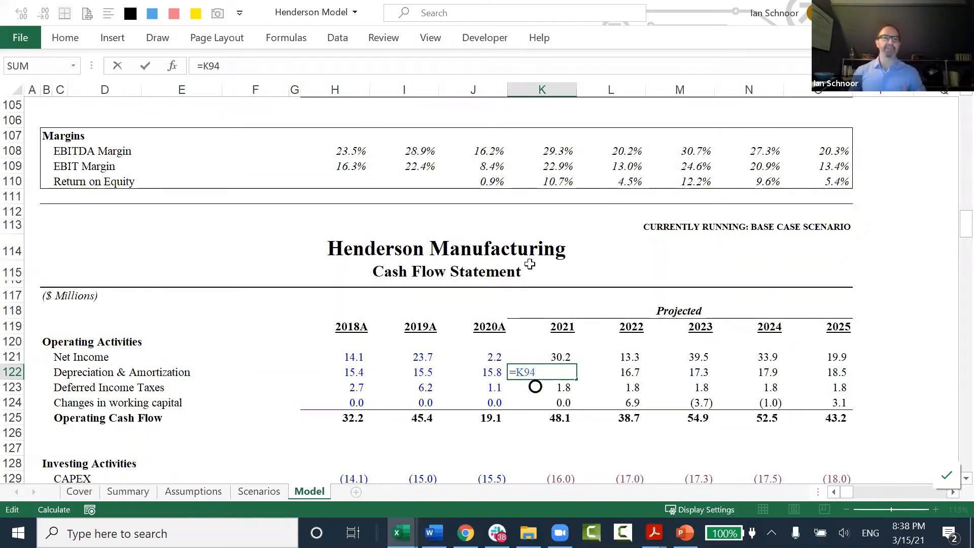
key(ctrl+Return)
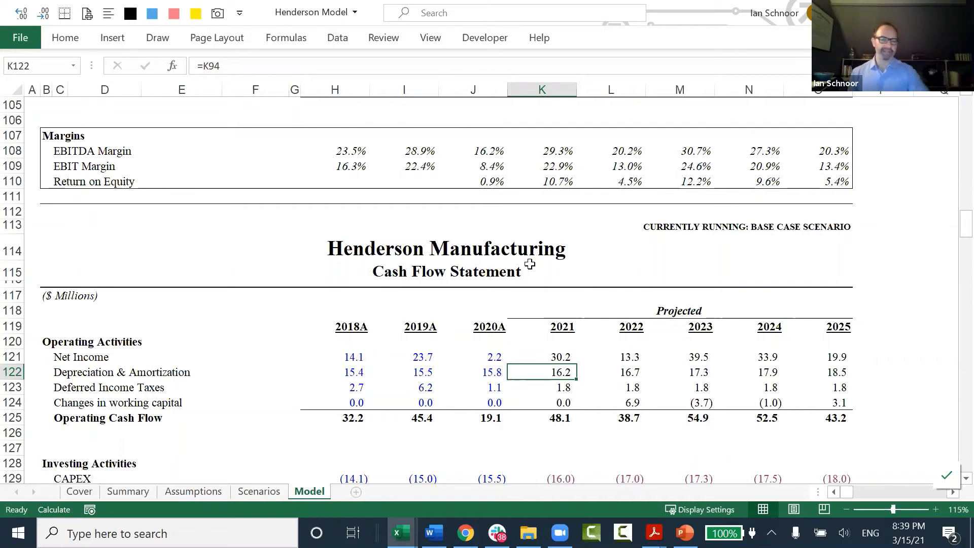
Step: Trace the Balance Sheet's 2021 Cash formula in K156 to the Cash Flow Statement's Ending Cash in K144
scroll(456, 325, down, 8)
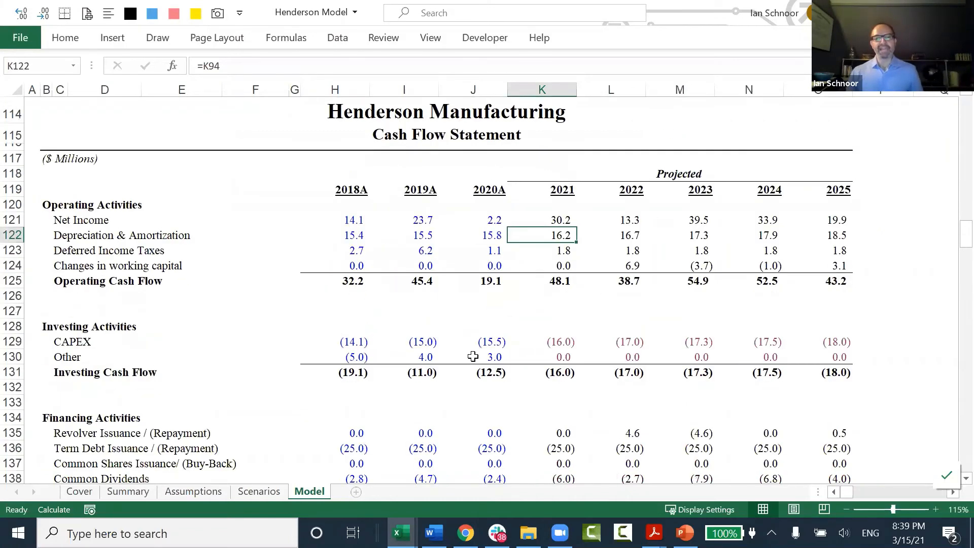
click(557, 334)
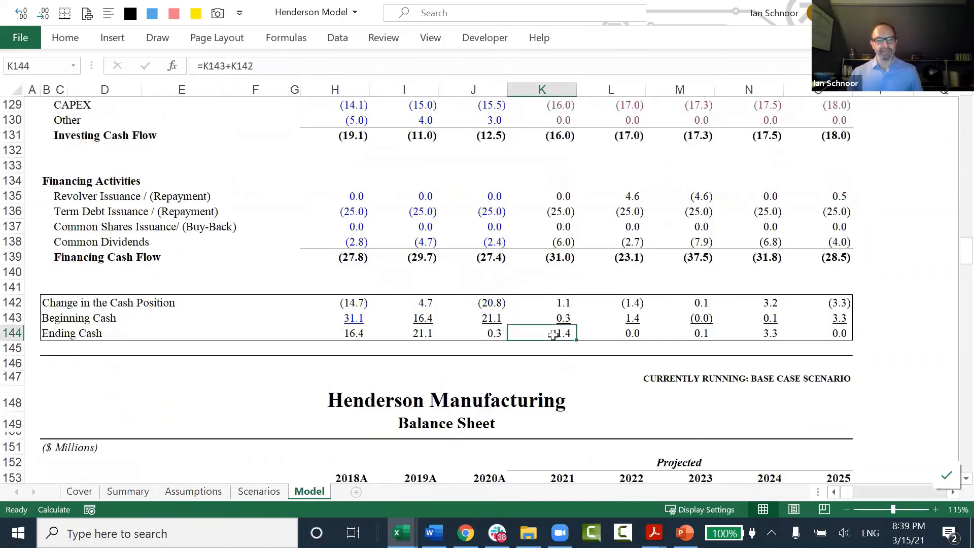
click(60, 333)
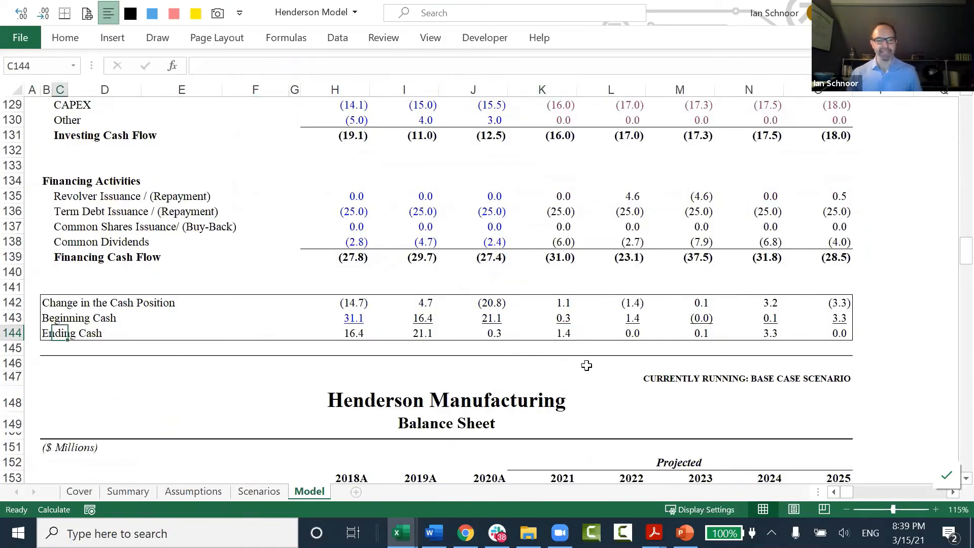
scroll(583, 365, down, 3)
click(566, 385)
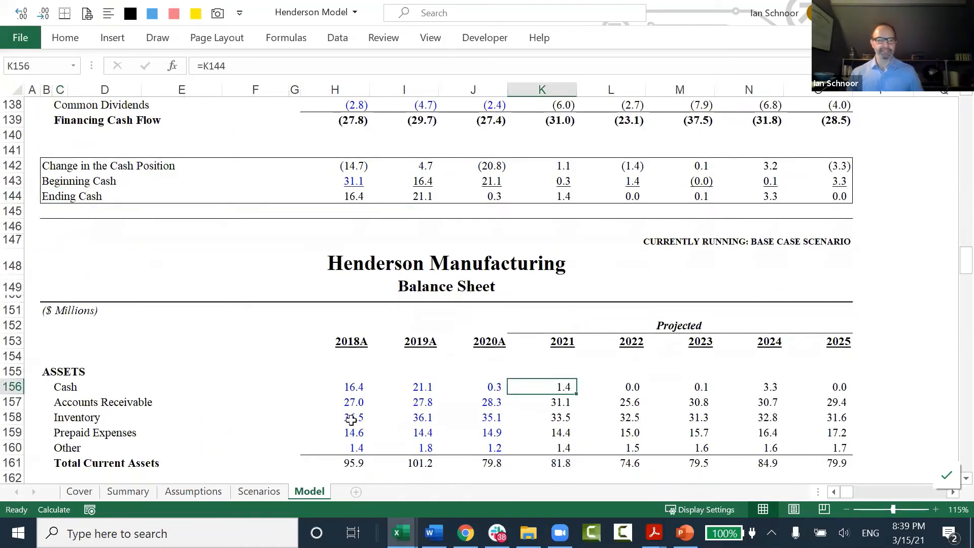
key(F2)
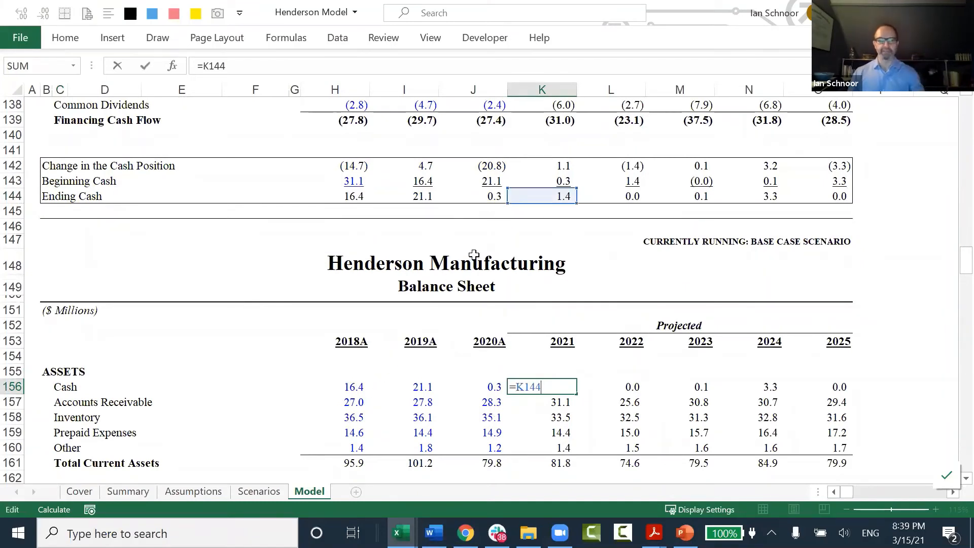
key(Escape)
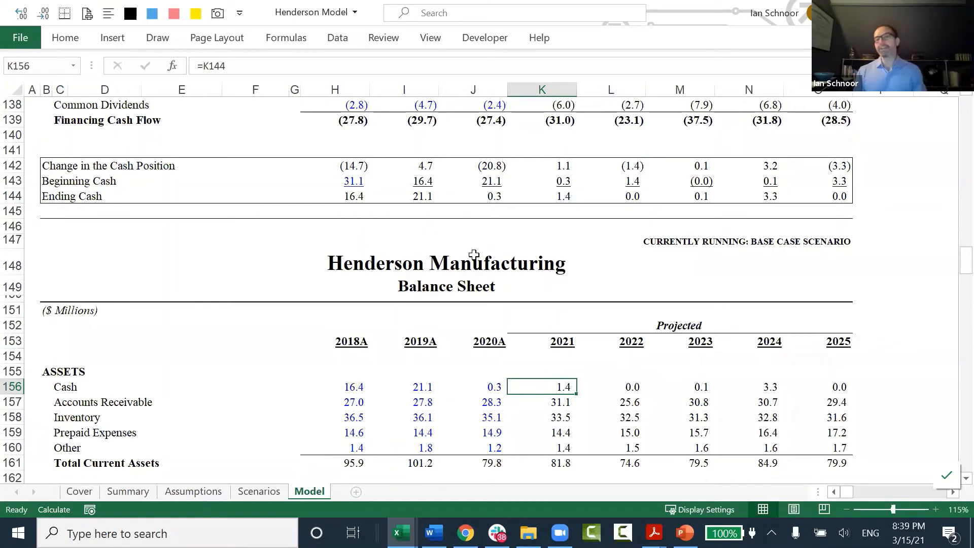
Step: Switch to the CFA Society New Zealand notes workbook and select row 9, the take-away on building the financial statements vertically
key(alt+Tab)
key(Left)
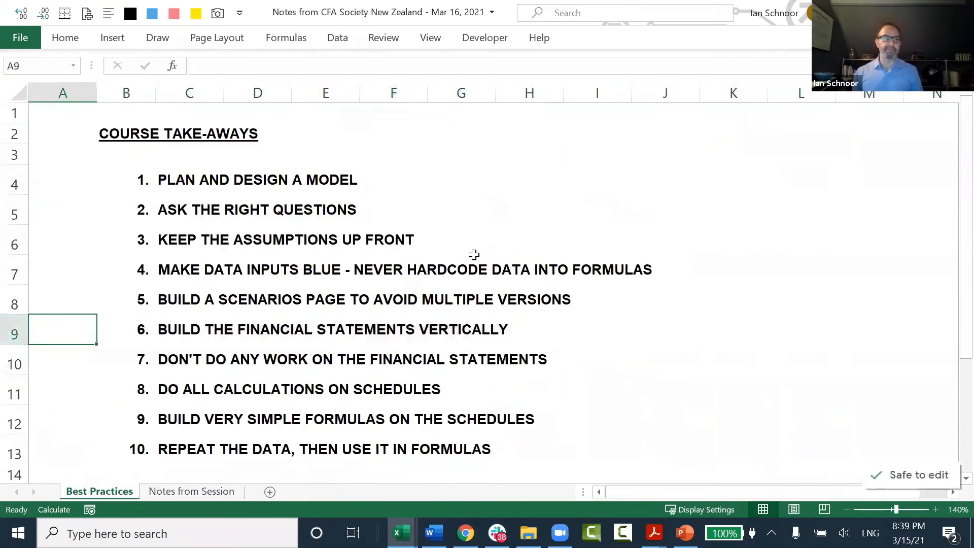
key(shift+space)
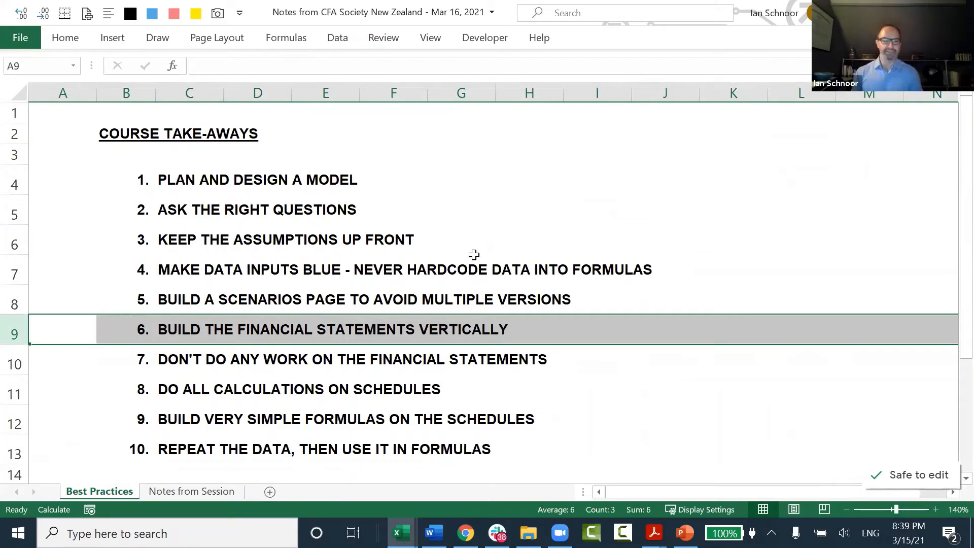
Step: Select rows 10 and 11 of the Best Practices sheet, take-aways 7 and 8 on keeping calculations off the statements and on schedules
scroll(456, 266, down, 1)
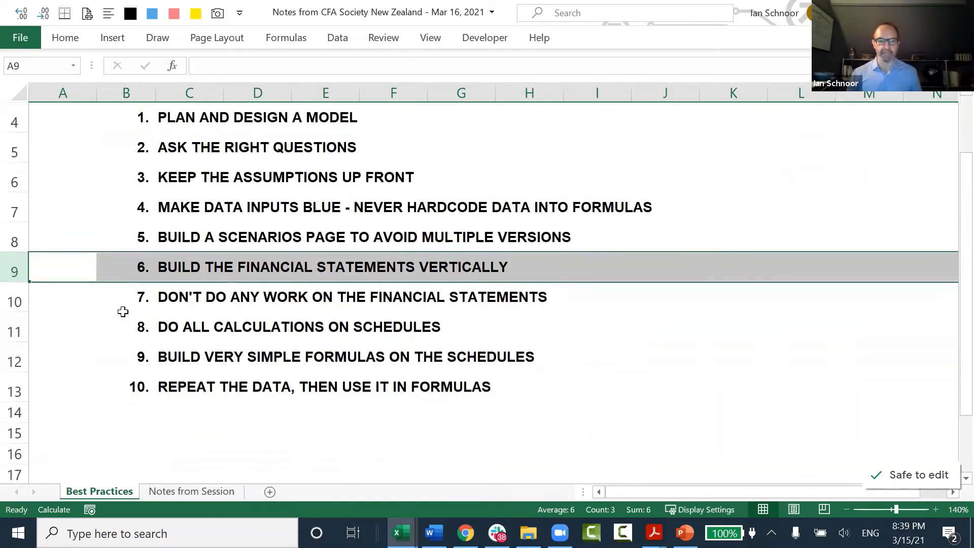
click(41, 294)
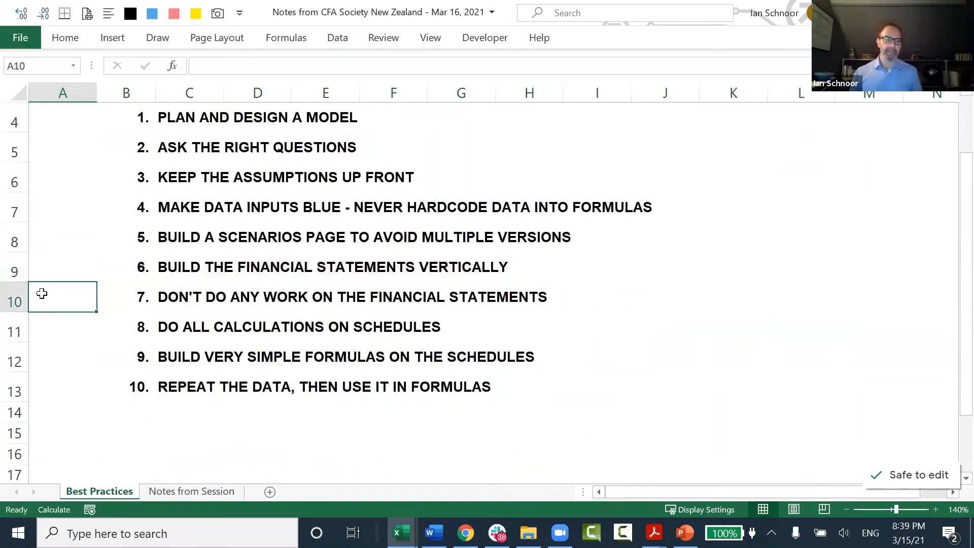
key(shift+space)
key(shift+Down)
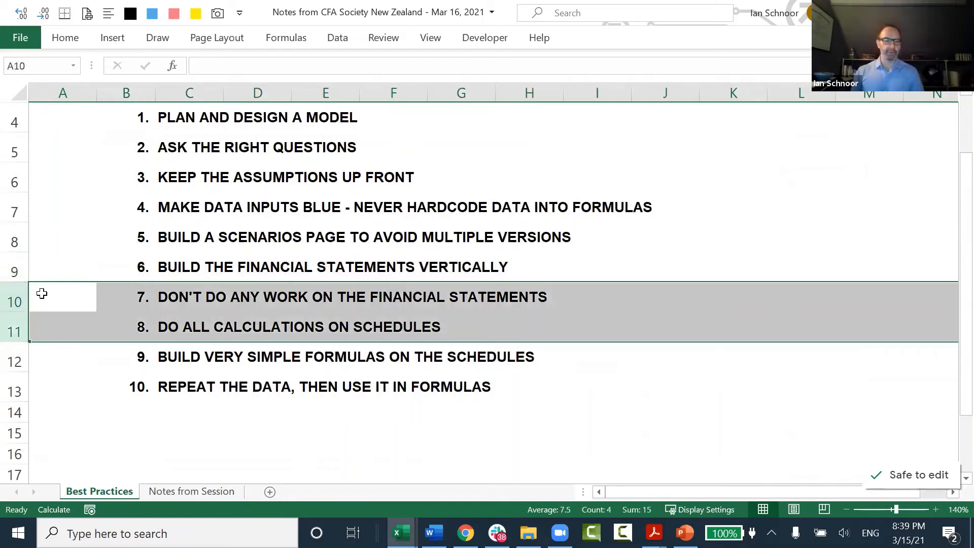
key(shift+Up)
key(shift+Up)
key(shift+Down)
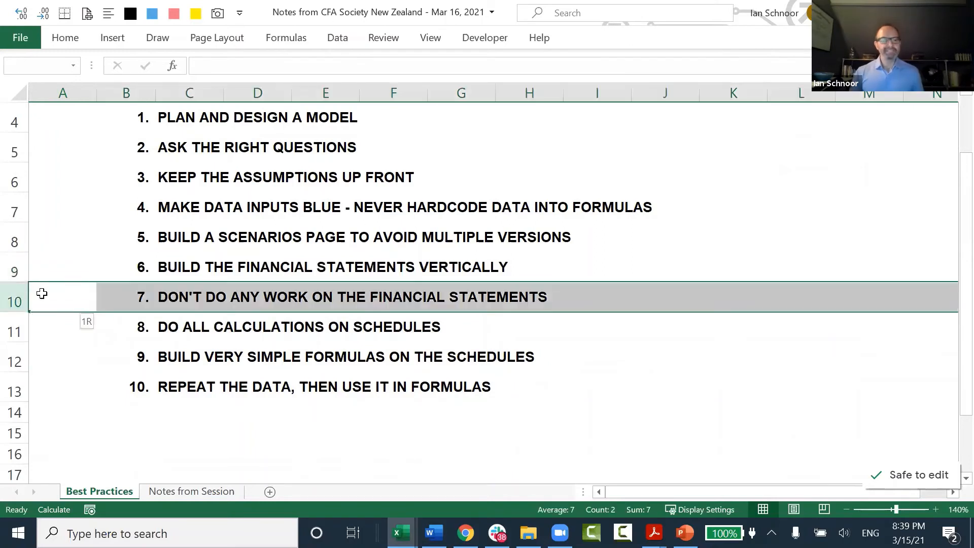
key(shift+Down)
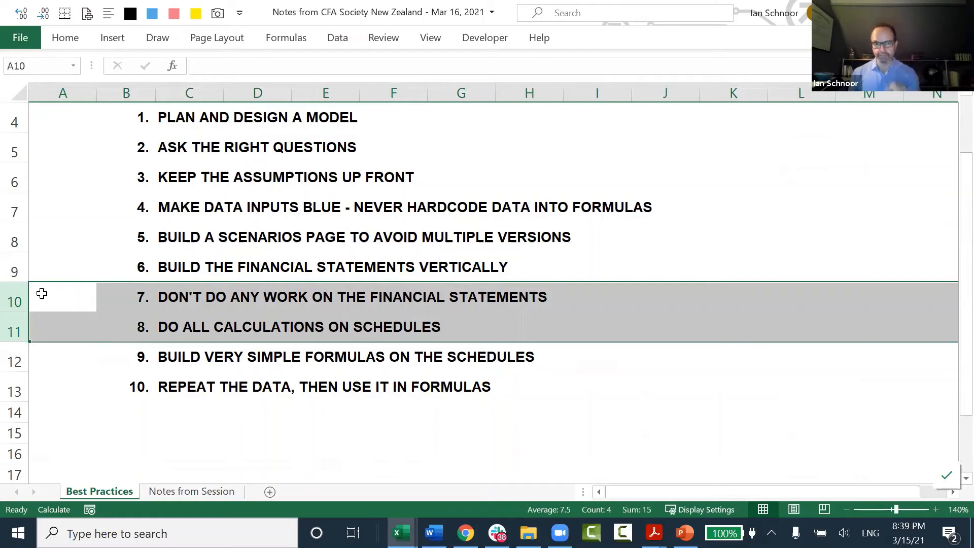
click(42, 294)
key(shift+space)
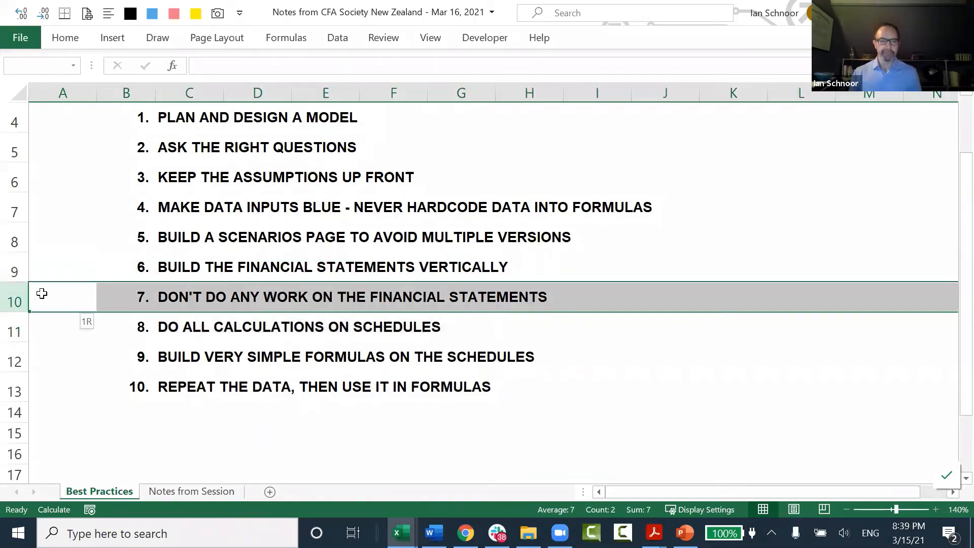
key(shift+Down)
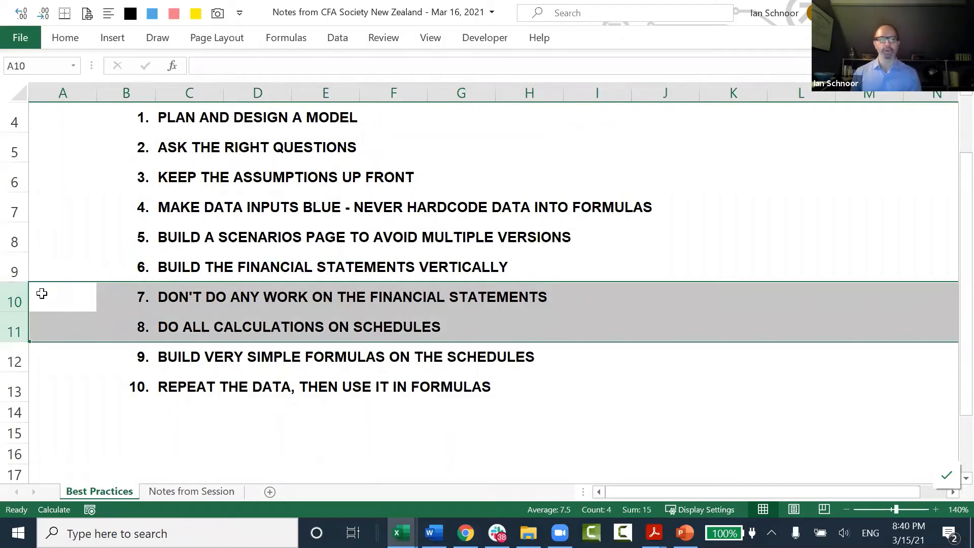
Step: Highlight the entire row of best practice 7, "Don't do any work on the financial statements"
click(42, 294)
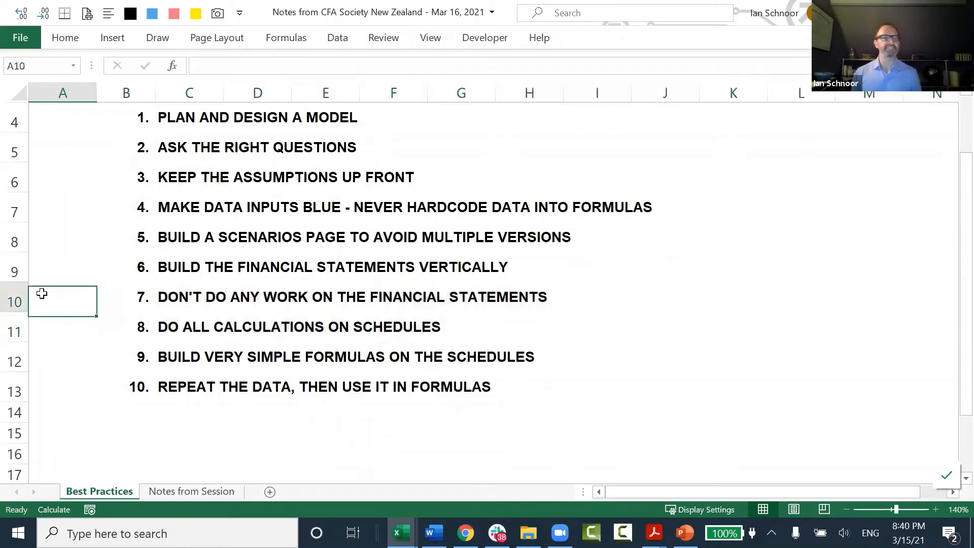
key(shift+space)
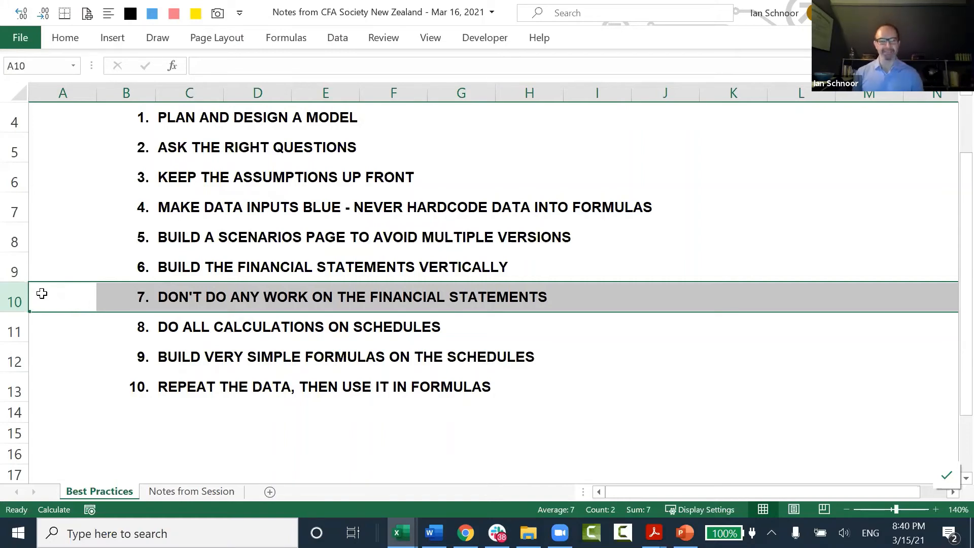
Step: Switch to the Henderson Model workbook and bring up the Income Statement on the Model sheet
key(alt+Tab)
scroll(212, 246, up, 5)
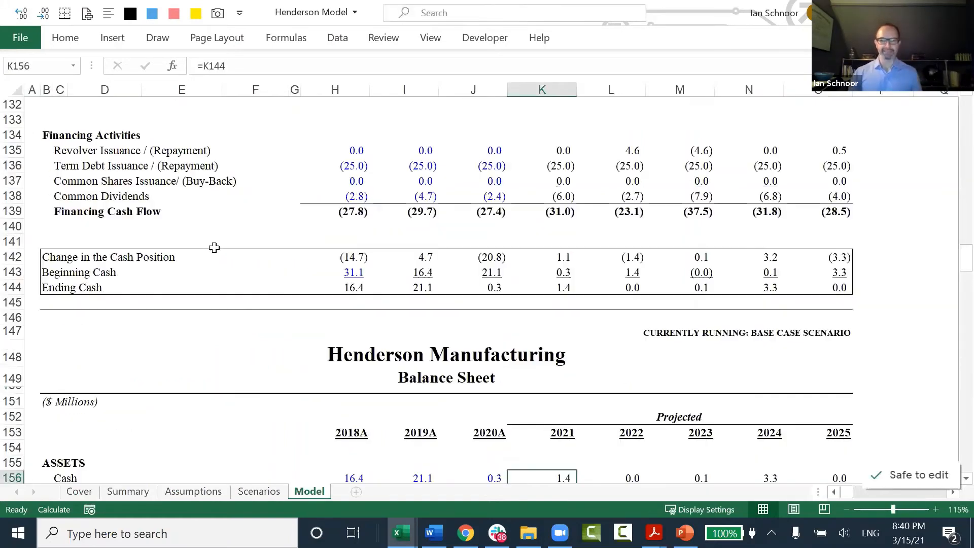
scroll(271, 247, up, 17)
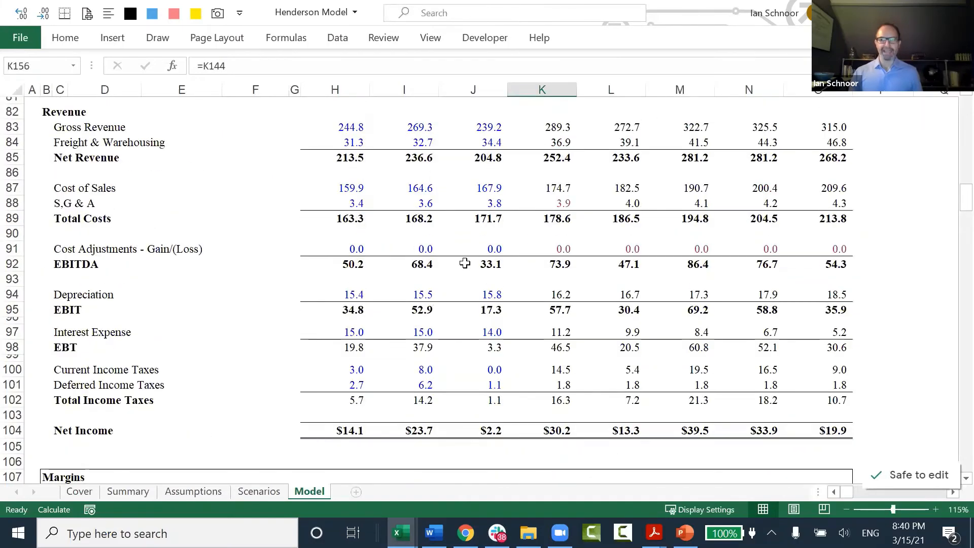
scroll(471, 264, down, 2)
scroll(400, 181, up, 2)
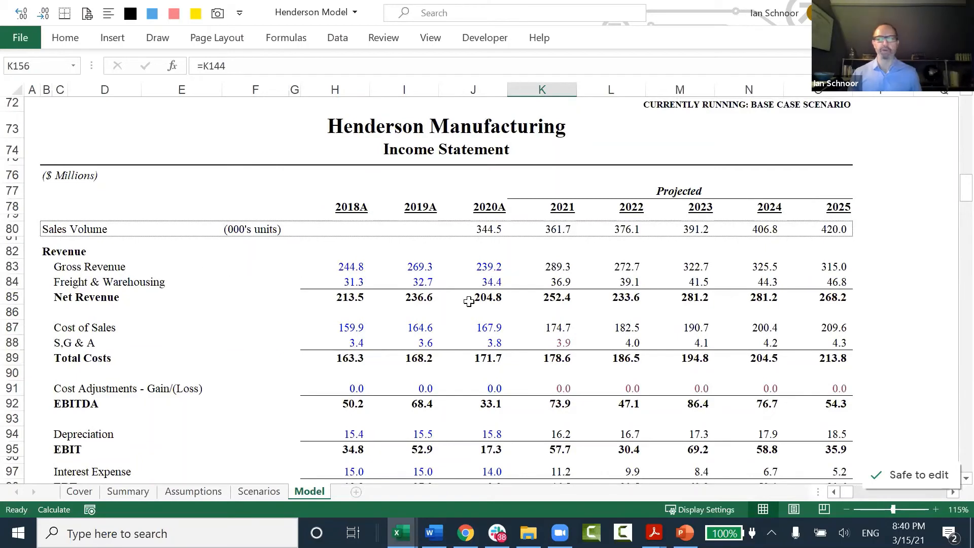
Step: Examine the 2021 formulas for Gross Revenue, Freight & Warehousing and Net Revenue on the Income Statement without changing them
click(559, 268)
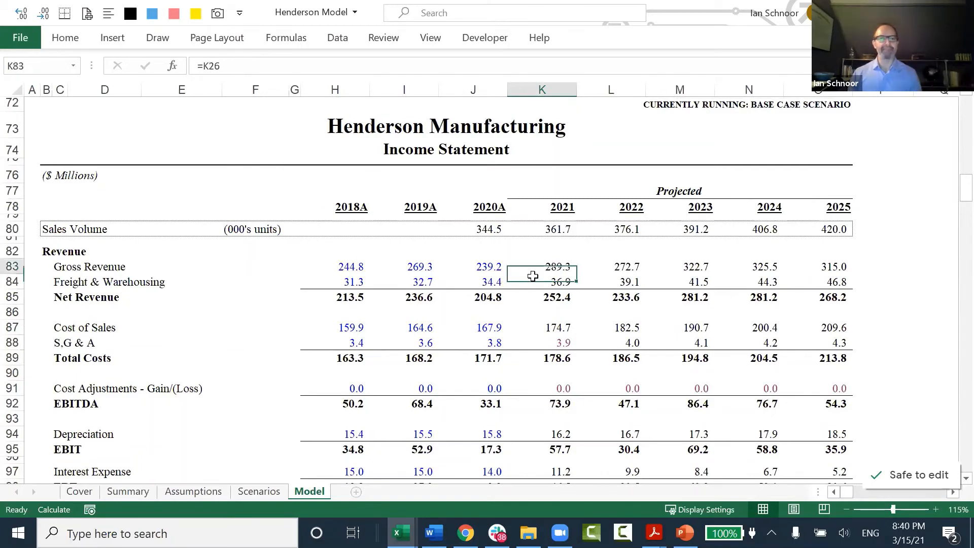
key(F2)
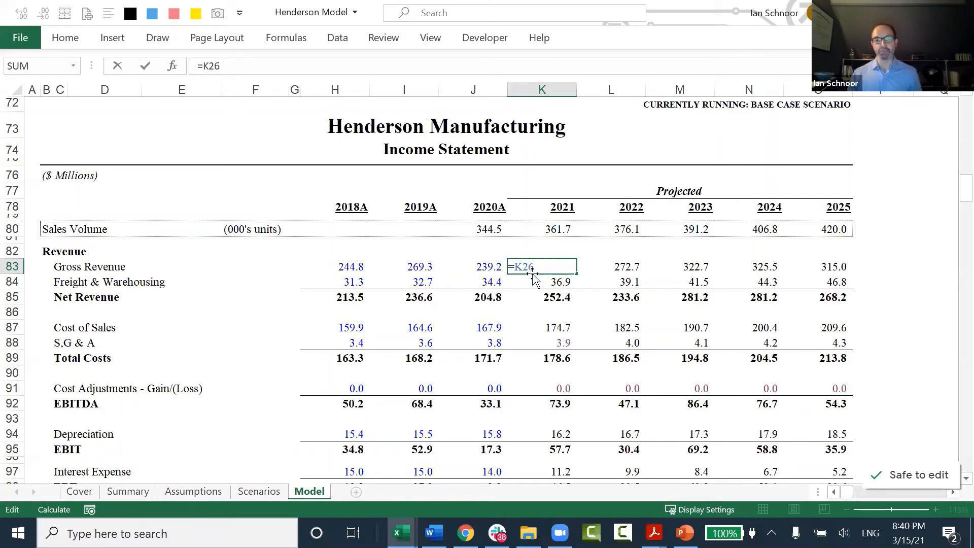
key(Escape)
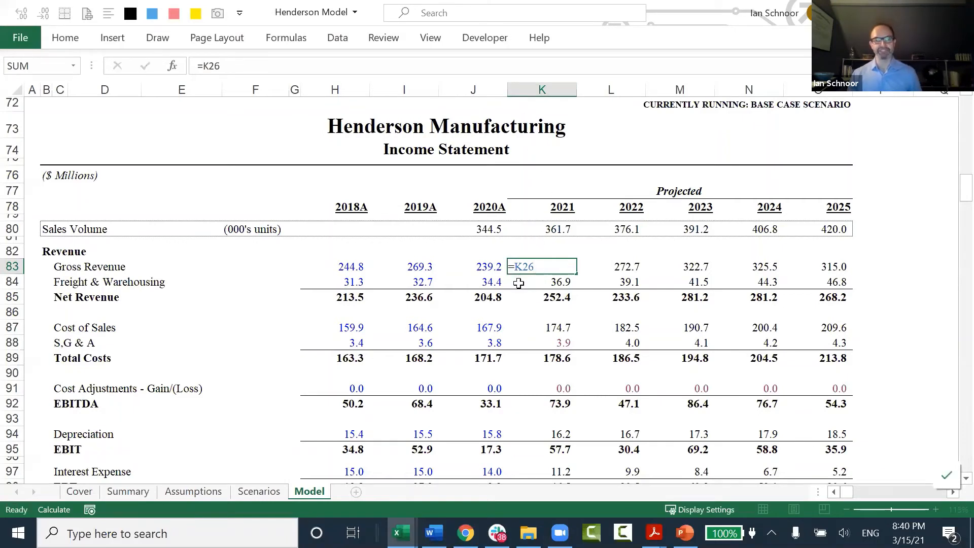
click(518, 283)
key(F2)
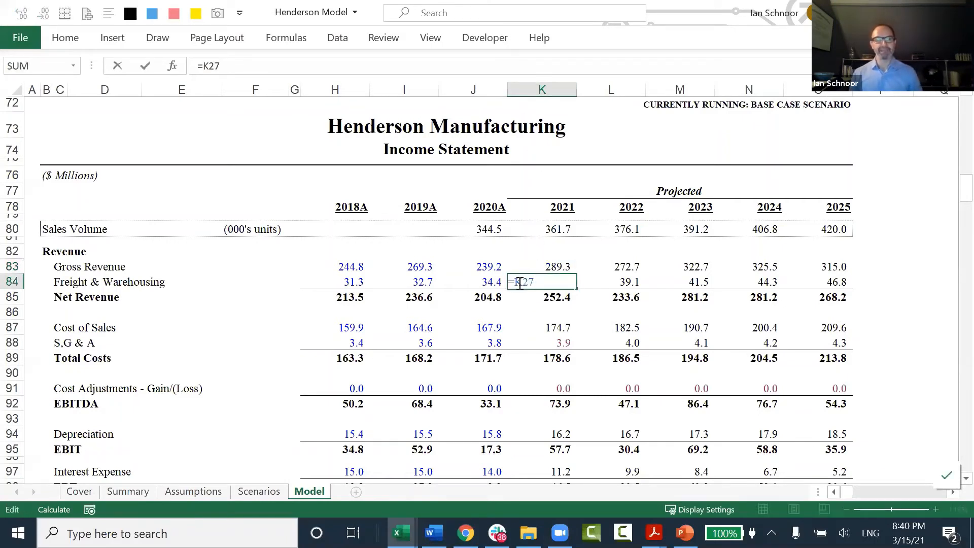
key(Return)
key(F2)
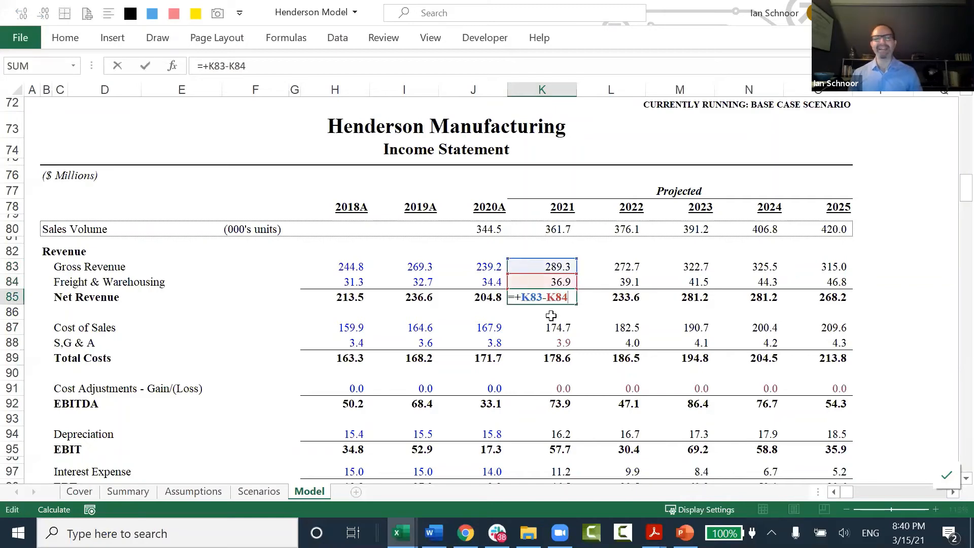
scroll(552, 318, down, 1)
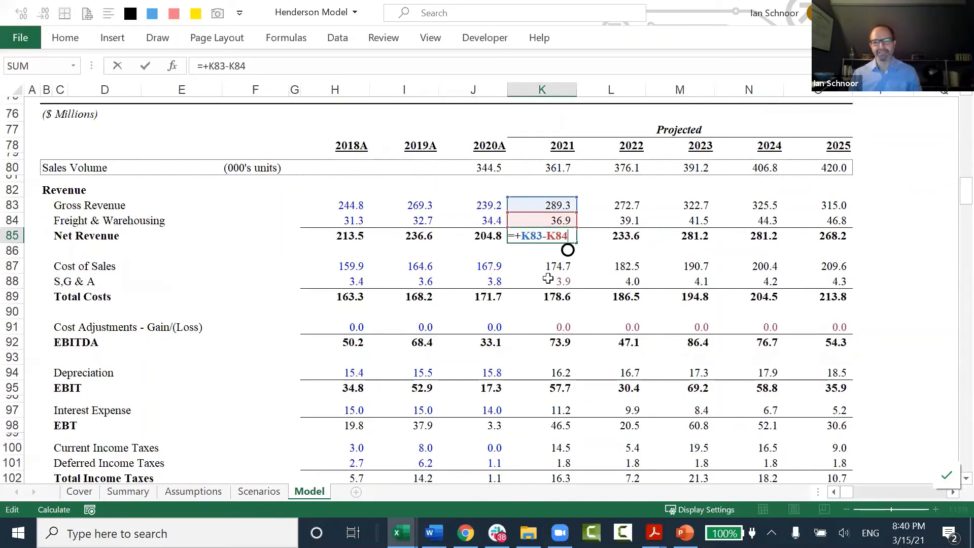
key(Return)
key(Return)
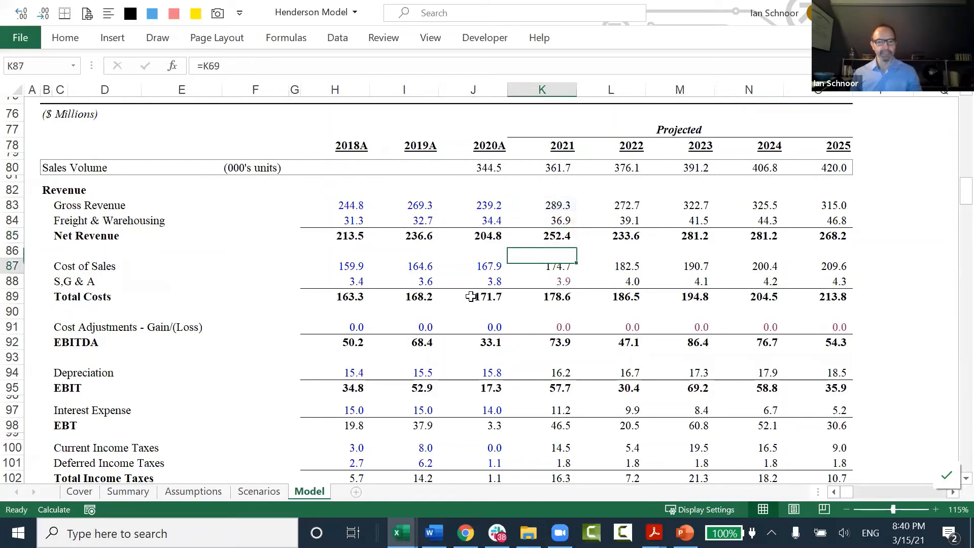
Step: Examine the 2021 Cost of Sales and Depreciation formulas on the Income Statement
key(F2)
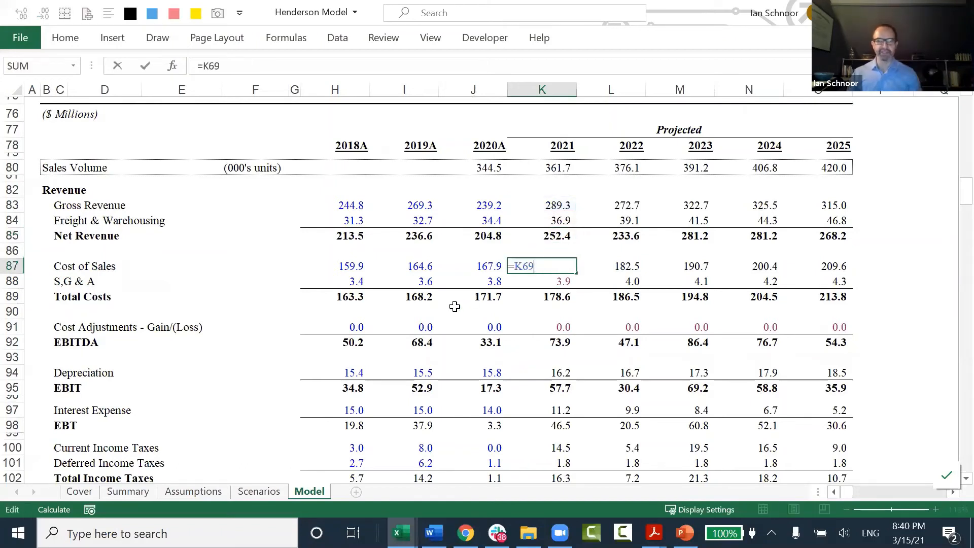
key(Escape)
key(Down)
key(Down)
key(Down)
key(Down)
key(Down)
key(Down)
key(Down)
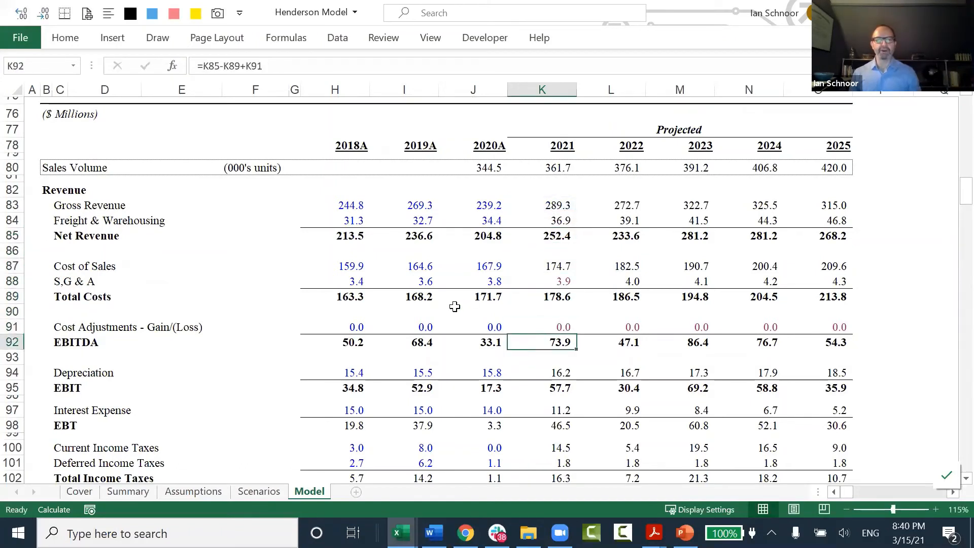
key(F2)
scroll(528, 385, down, 2)
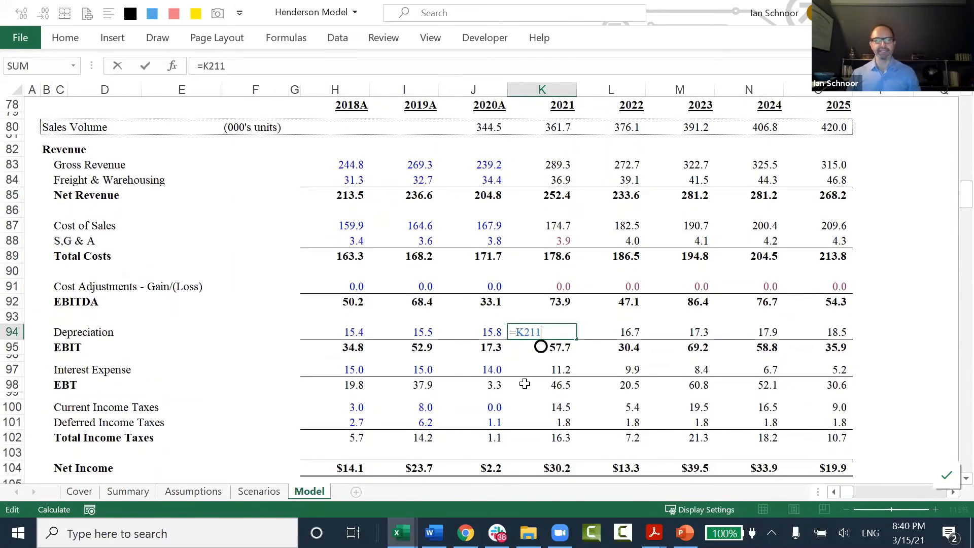
Step: Examine the 2021 formulas for EBIT, Interest Expense and EBT on the Income Statement, leaving them unedited
key(Escape)
key(Down)
key(F2)
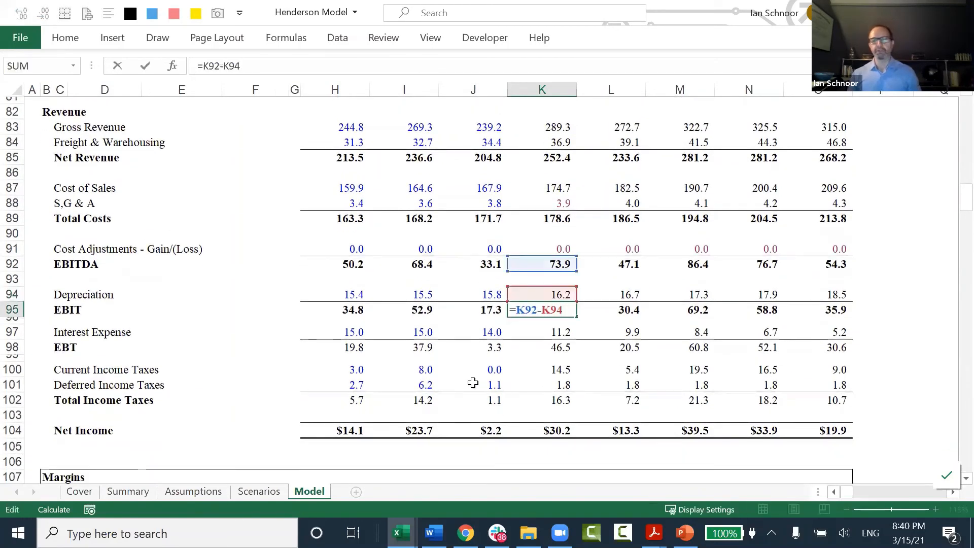
key(Escape)
key(Down)
key(F2)
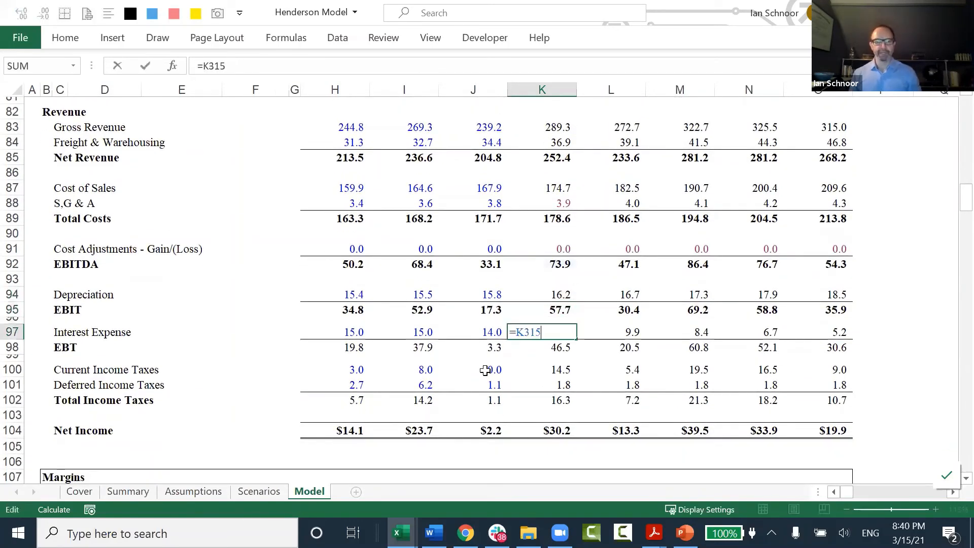
key(Escape)
key(Down)
key(F2)
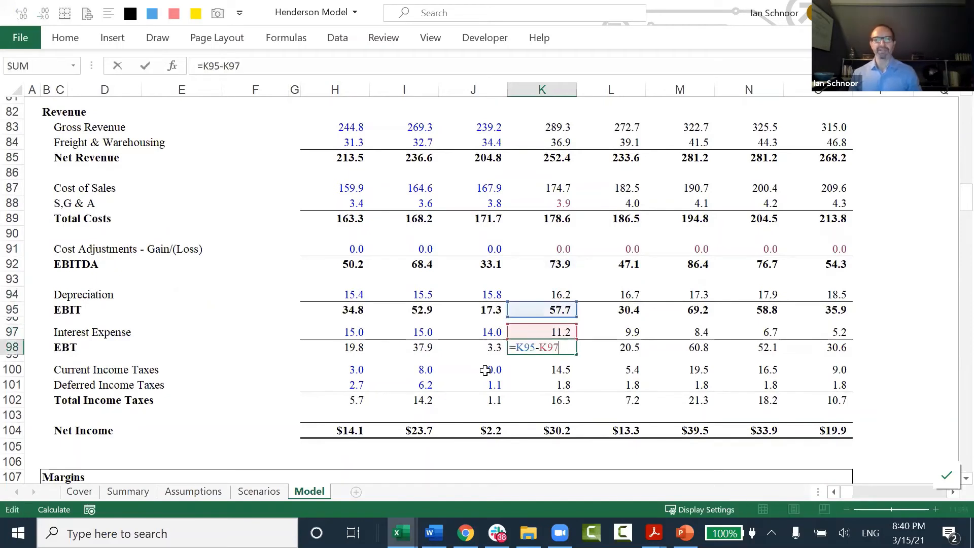
key(Escape)
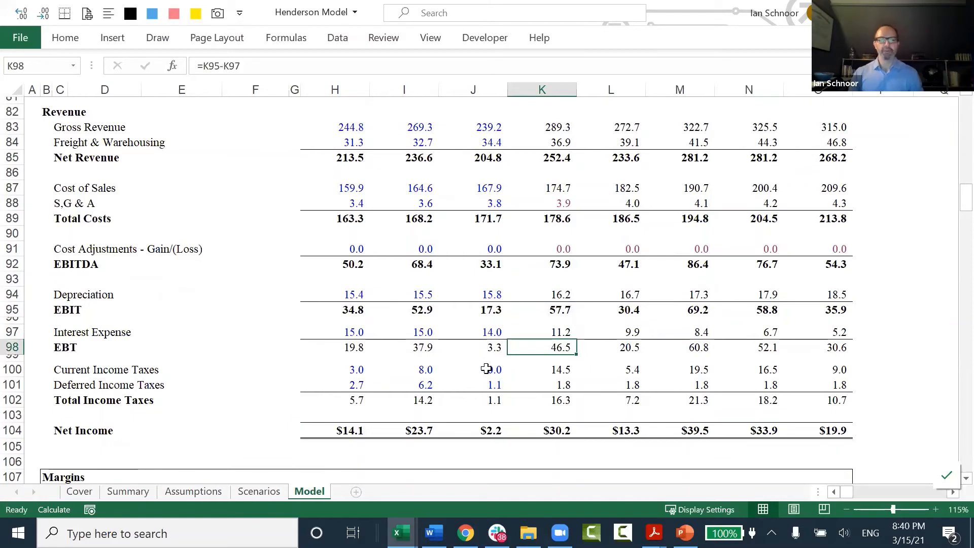
Step: Examine each 2021 Operating Activities formula on the Cash Flow Statement, from Net Income down to Operating Cash Flow
scroll(486, 370, up, 1)
scroll(485, 369, up, 2)
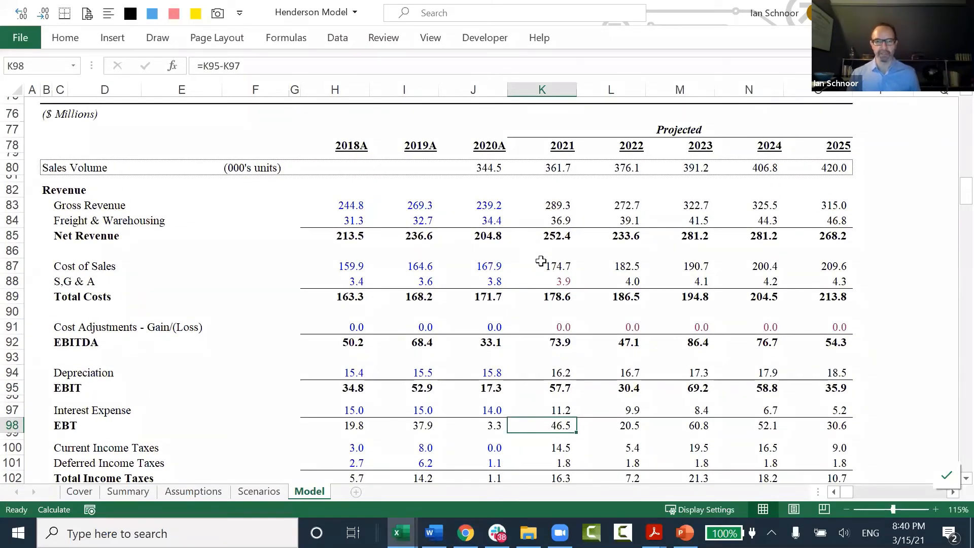
scroll(542, 270, down, 5)
scroll(543, 274, down, 8)
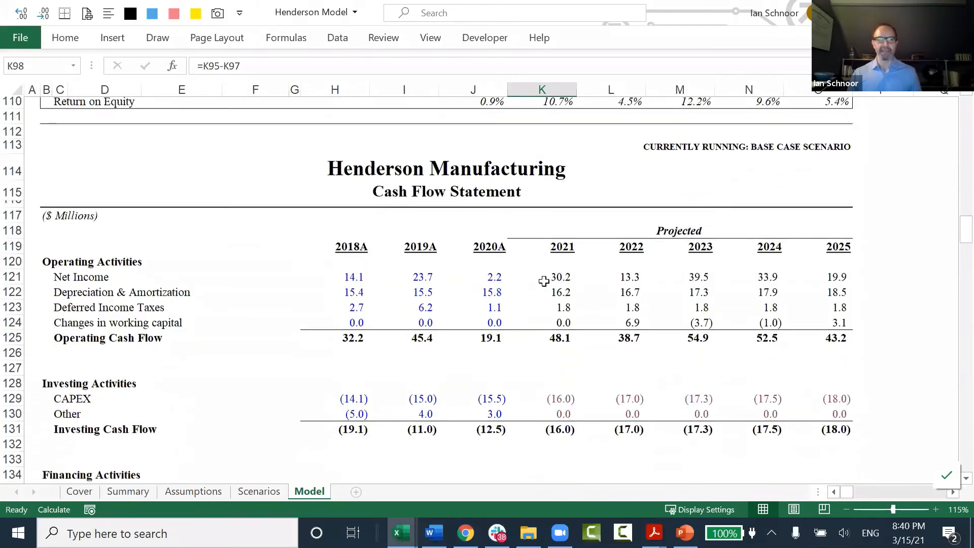
click(557, 222)
double_click(557, 222)
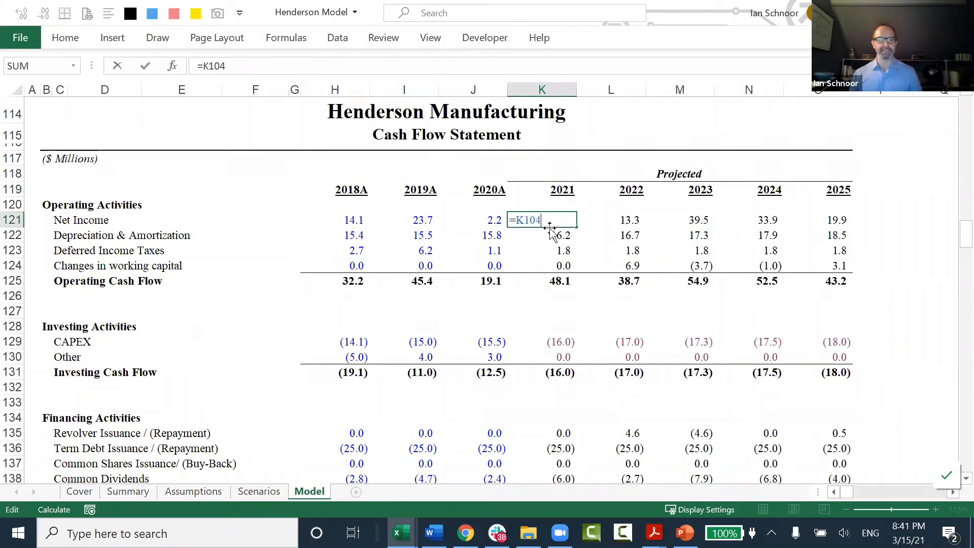
key(Return)
key(F2)
key(Return)
key(F2)
key(Return)
key(F2)
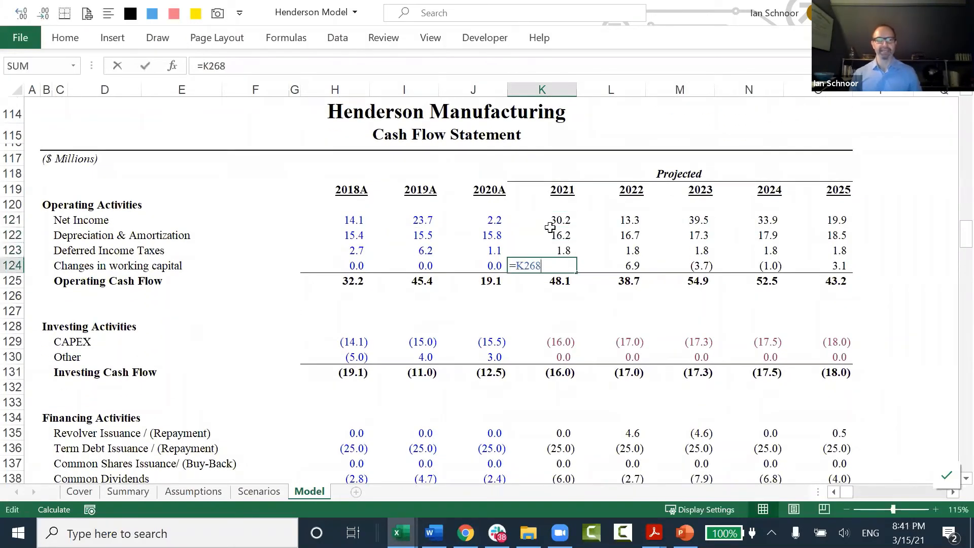
key(Return)
key(F2)
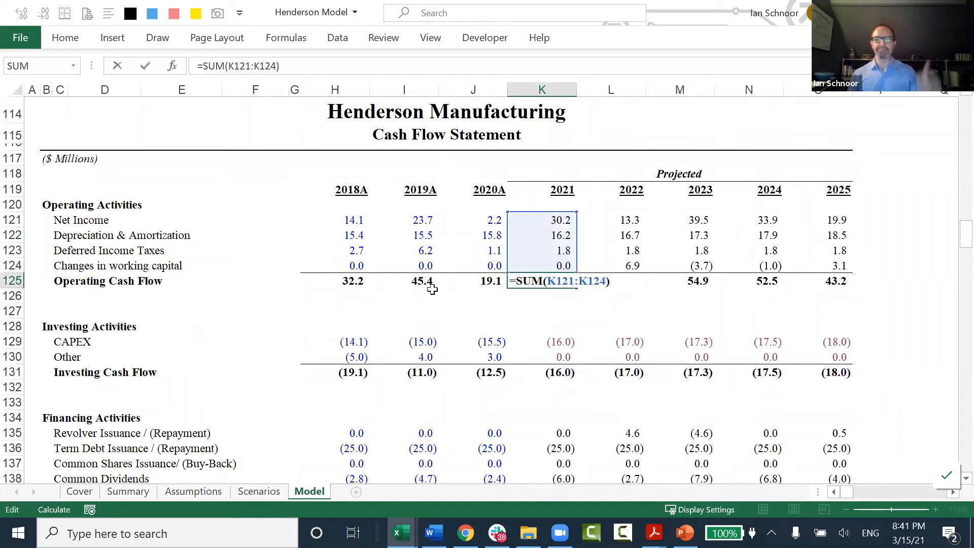
key(Escape)
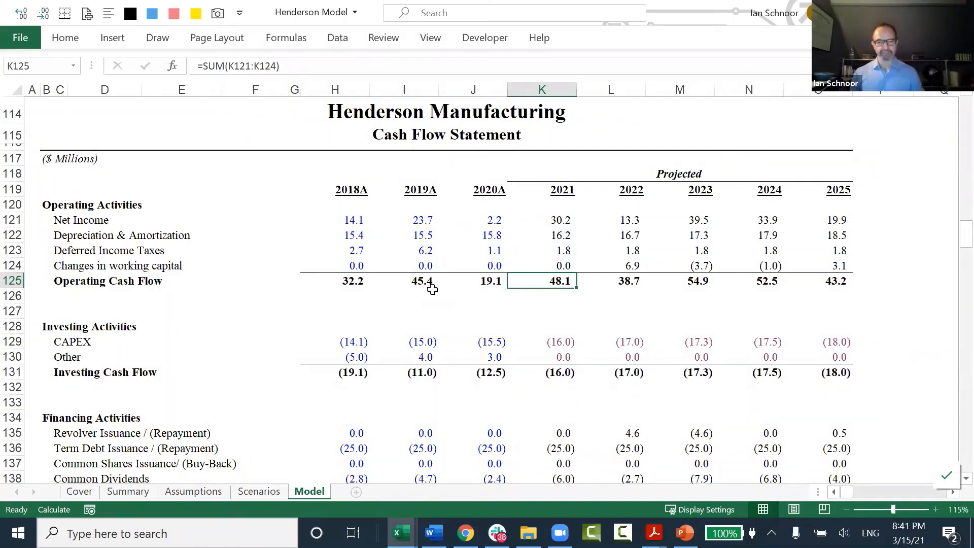
Step: Return to the Best Practices sheet and highlight the entire row of best practice 8, "Do all calculations on schedules"
key(ctrl+Tab)
key(Left)
key(shift+space)
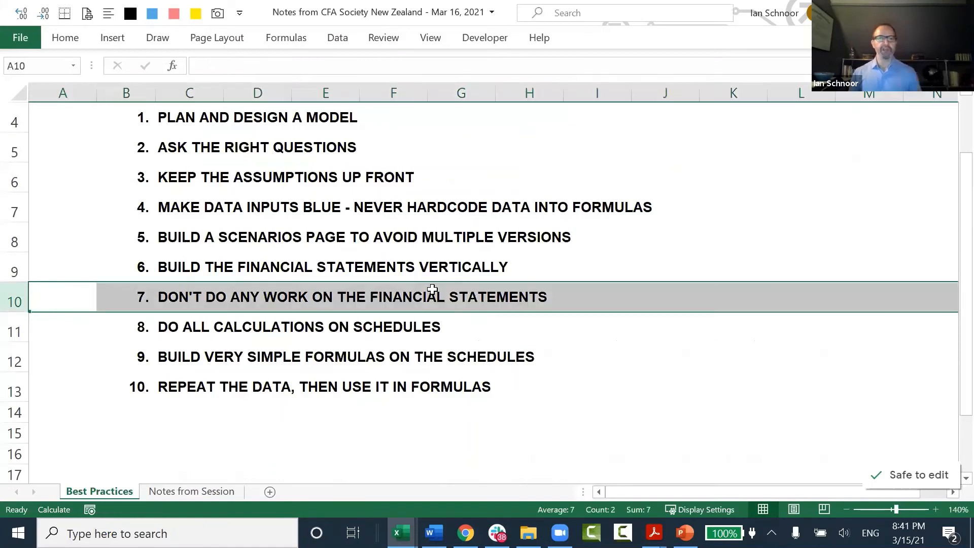
click(70, 331)
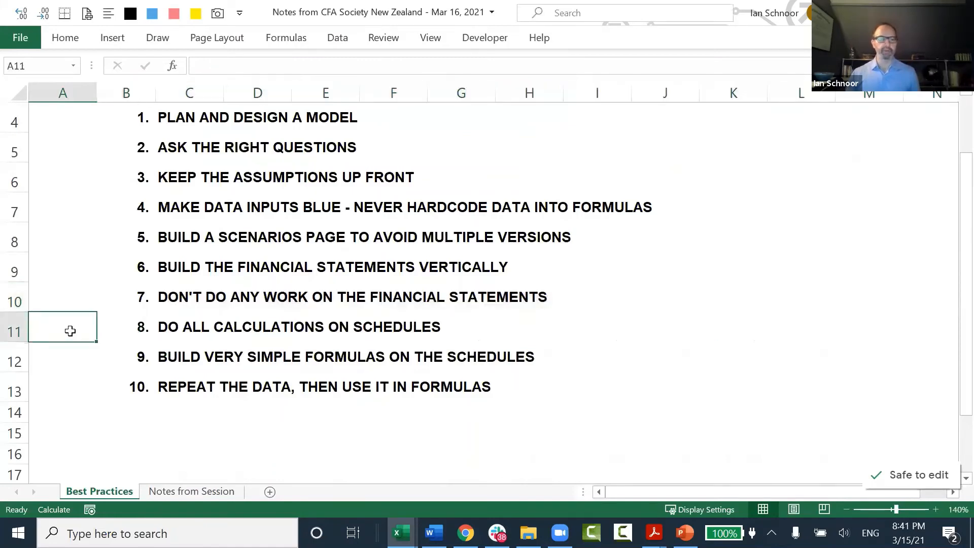
key(shift+space)
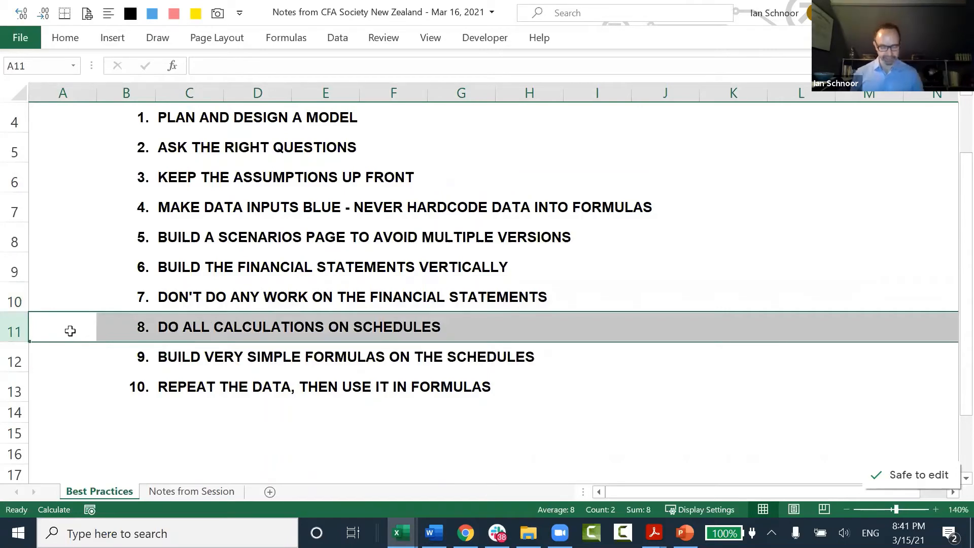
Step: Switch to the Henderson Model workbook and locate the 2021 Gross Revenue cell (K83) on the Income Statement
key(ctrl+Tab)
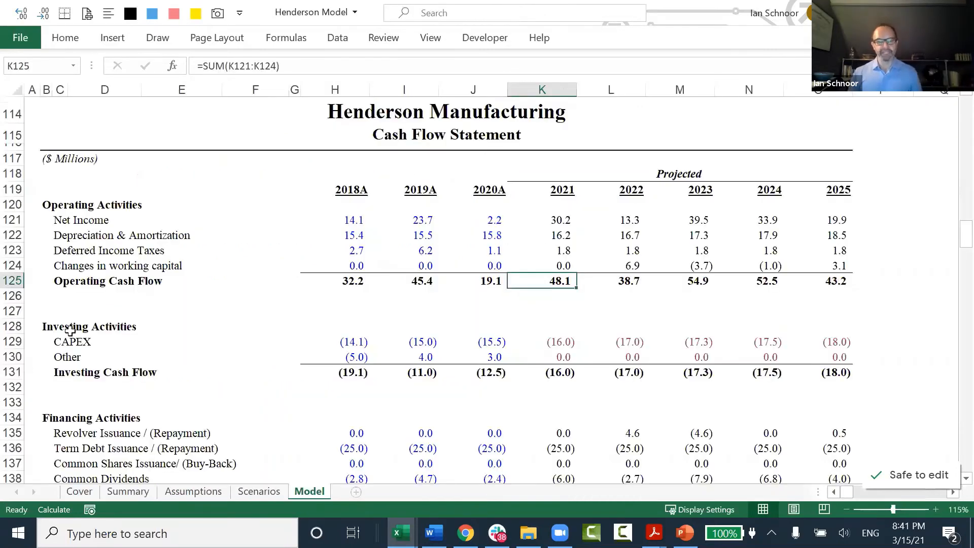
key(Page_Up)
scroll(70, 331, up, 5)
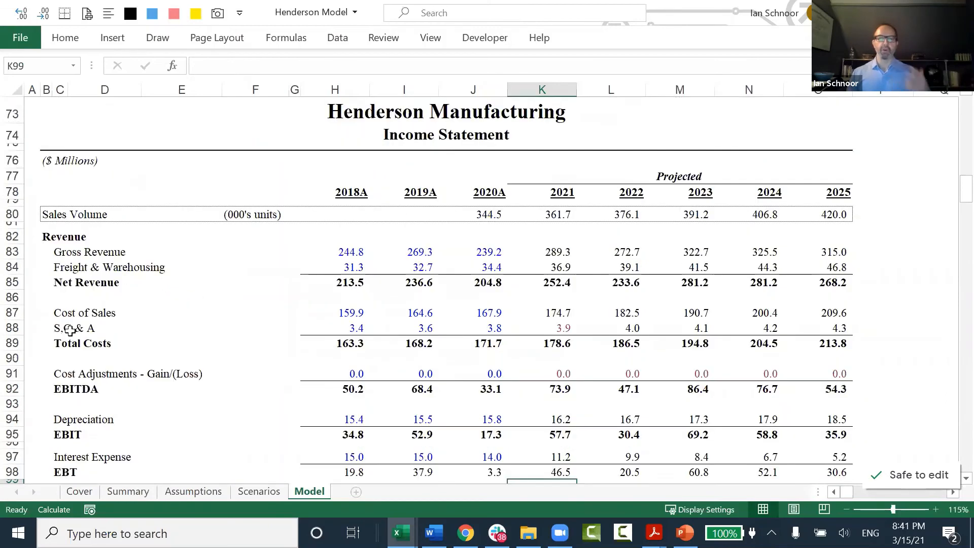
click(542, 253)
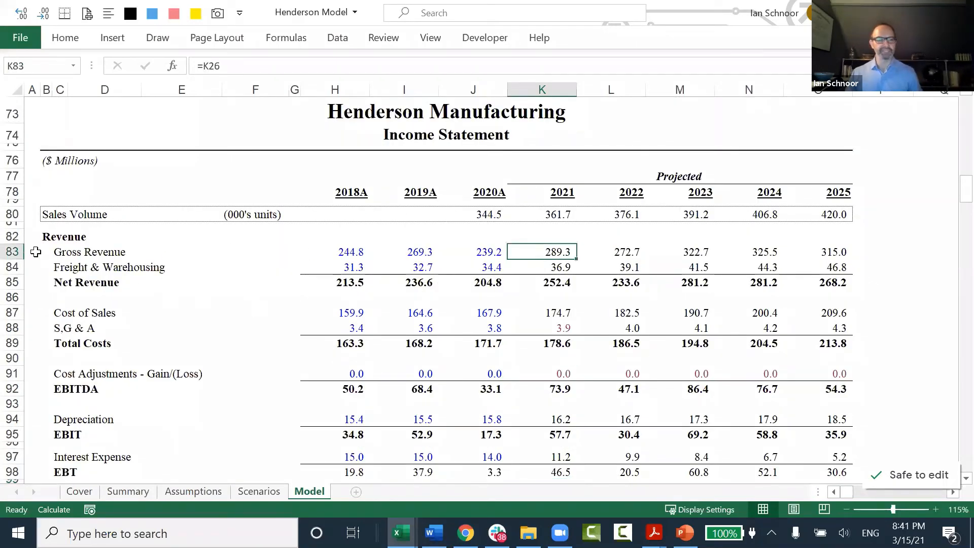
drag(35, 252, 487, 262)
click(556, 253)
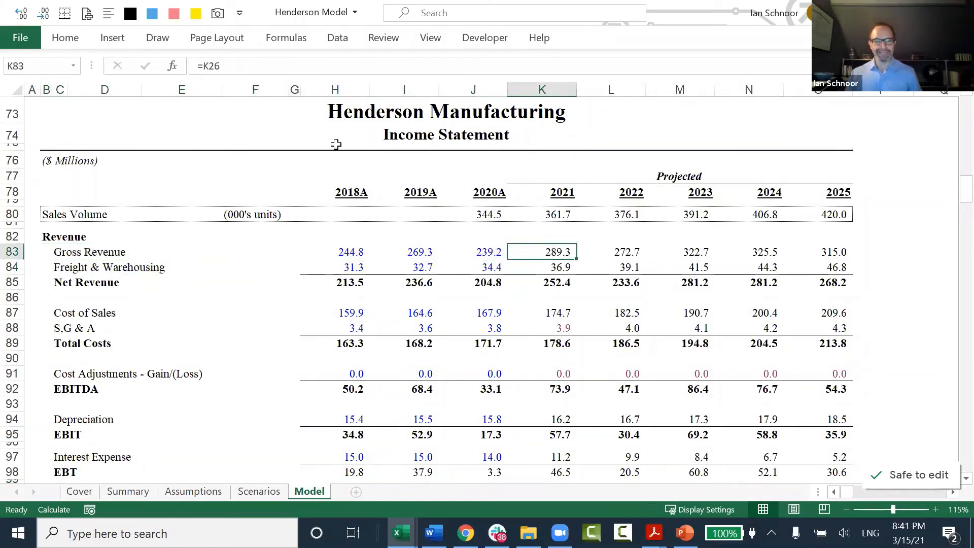
Step: Trace the 2021 Gross Revenue formula back to its source on the Revenue Schedule, leaving the formula unedited
key(F2)
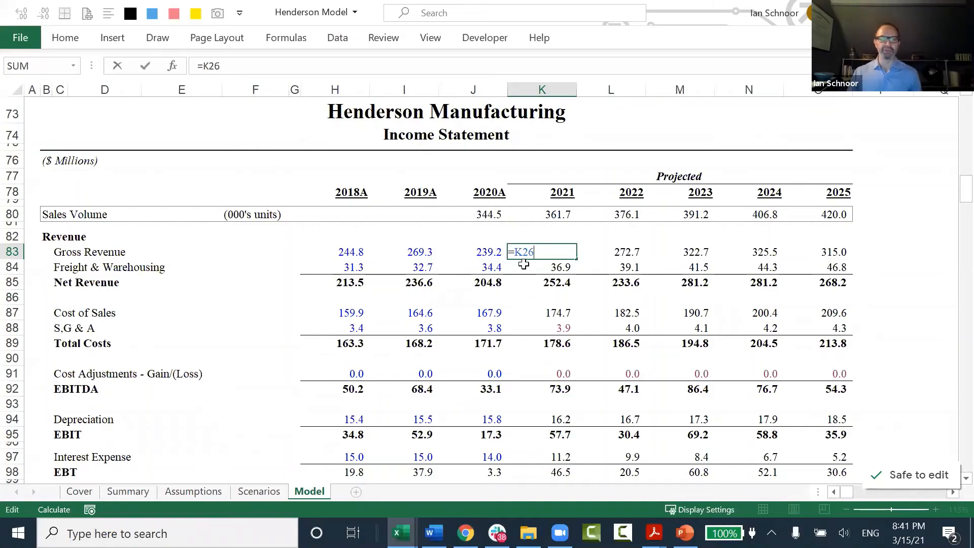
scroll(532, 255, up, 15)
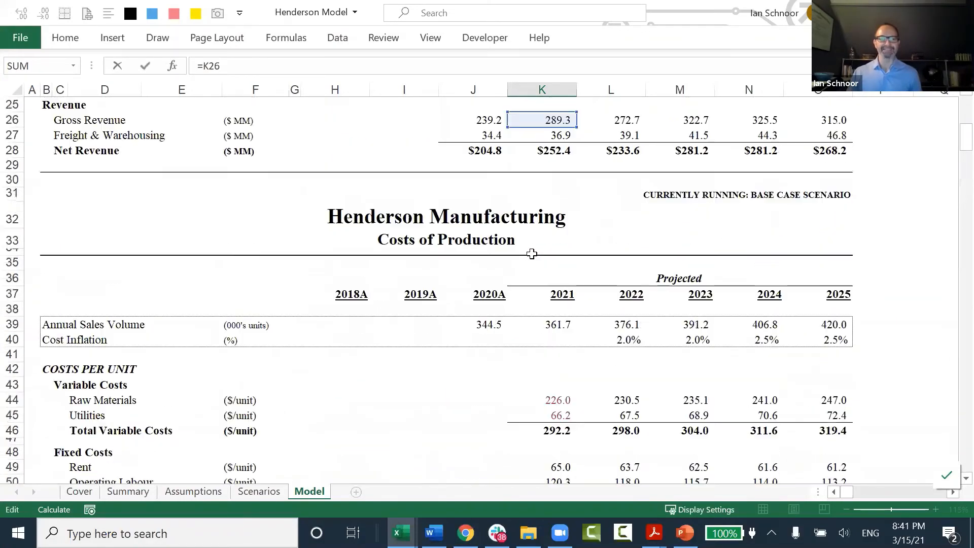
scroll(532, 255, up, 4)
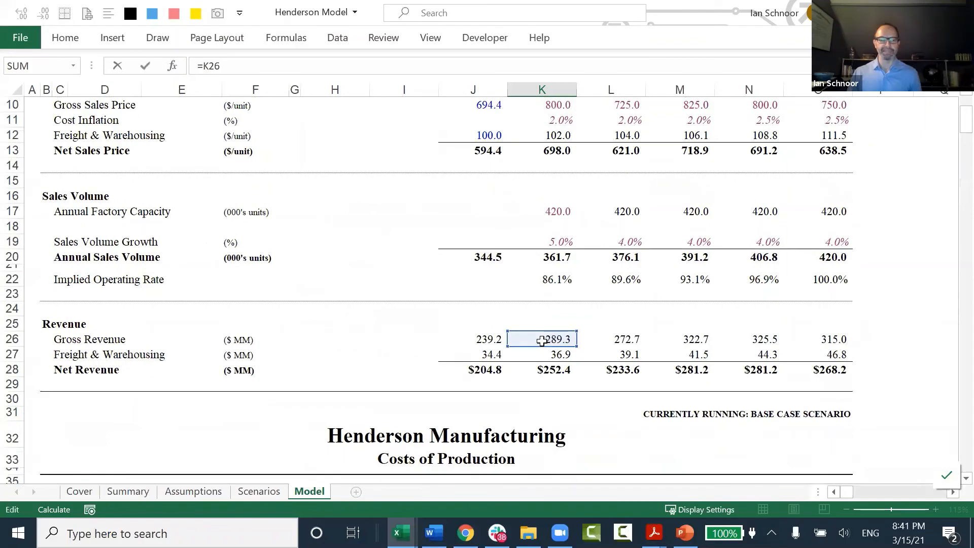
scroll(541, 343, up, 2)
scroll(442, 269, up, 2)
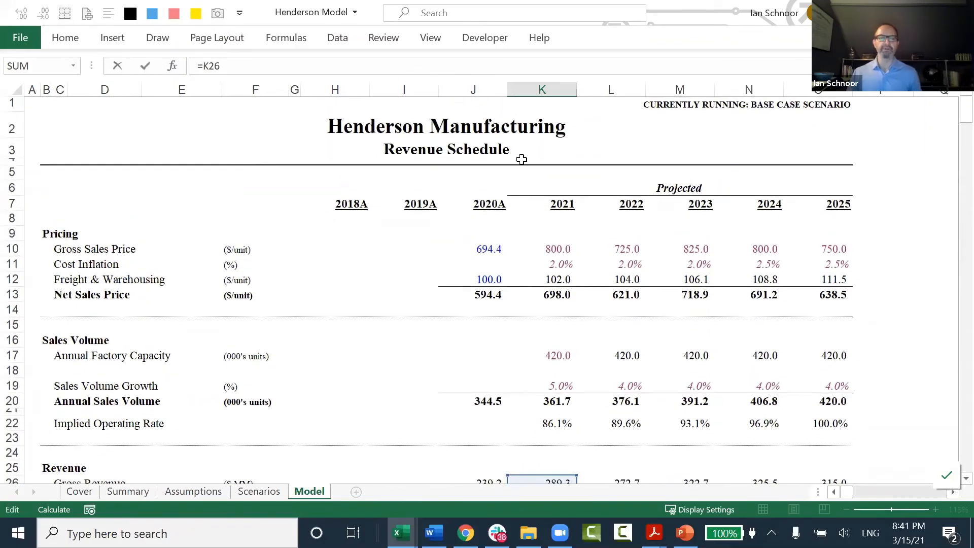
scroll(525, 159, down, 1)
scroll(474, 183, up, 2)
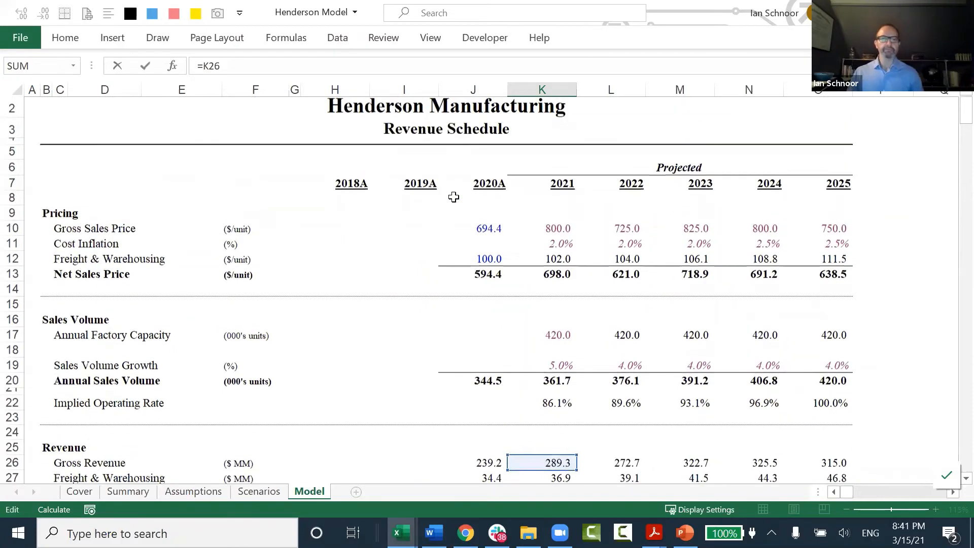
key(Return)
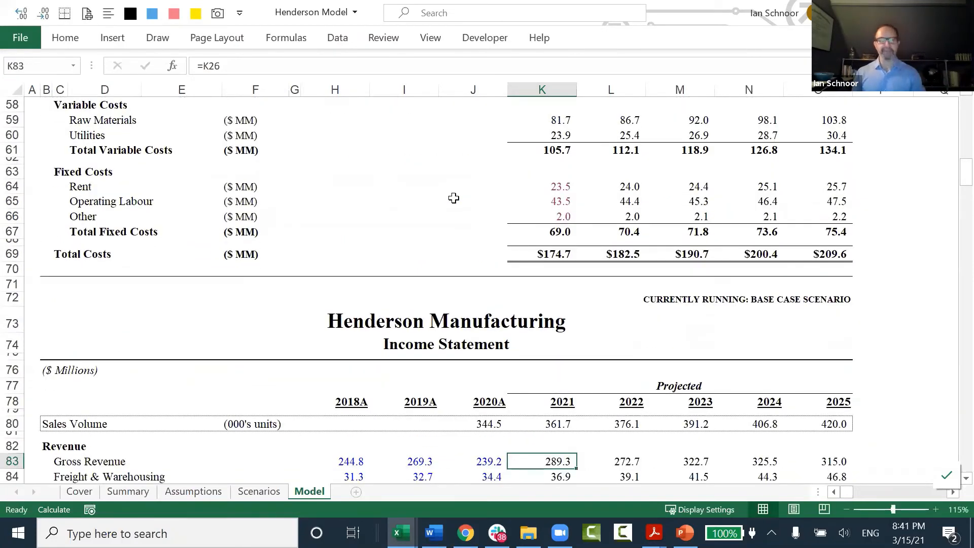
Step: Switch to the Notes from Session sheet in the notes workbook and enter the heading "Favourite Modeling Sayings:" in cell B90
key(ctrl+Tab)
key(ctrl+Page_Down)
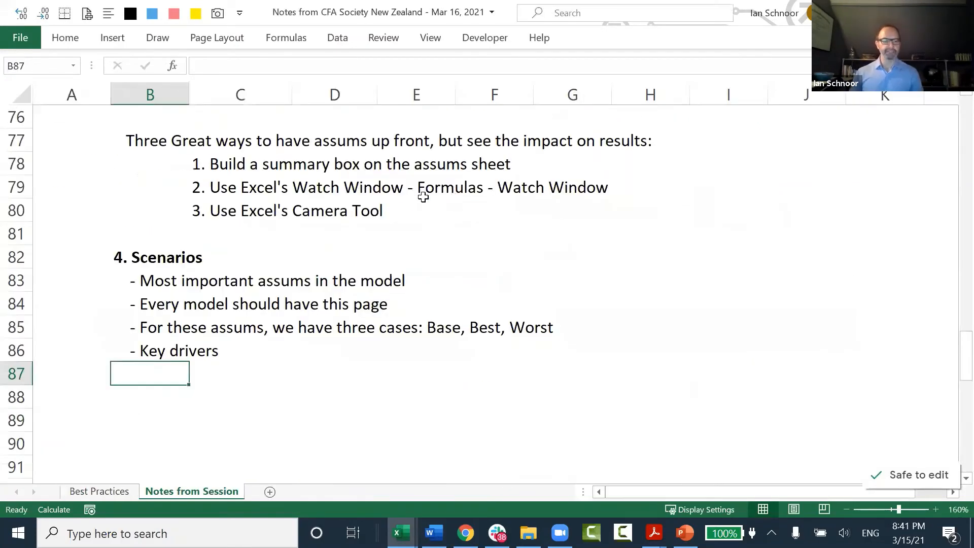
scroll(424, 197, down, 2)
click(129, 299)
text(Fa)
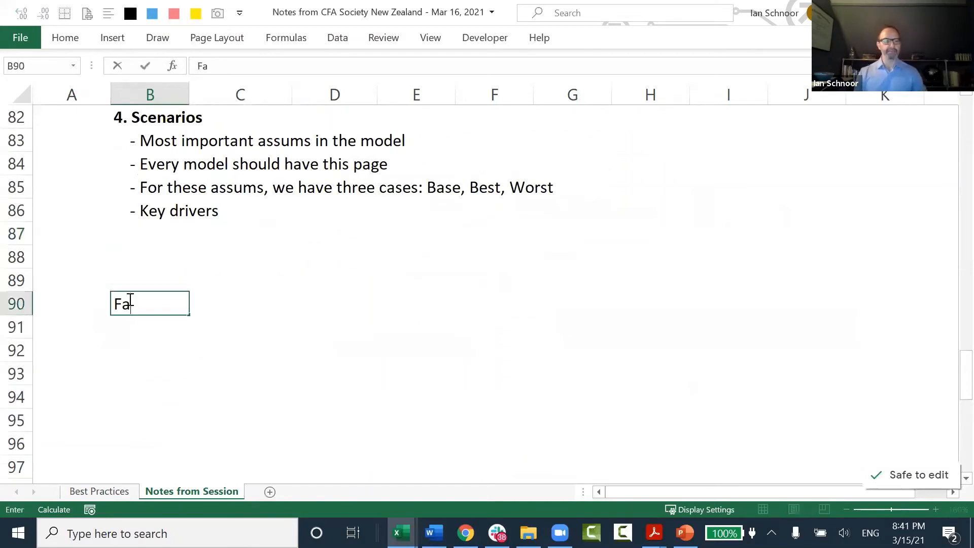
text(vourfiat)
key(BackSpace)
key(BackSpace)
key(BackSpace)
key(BackSpace)
text(i)
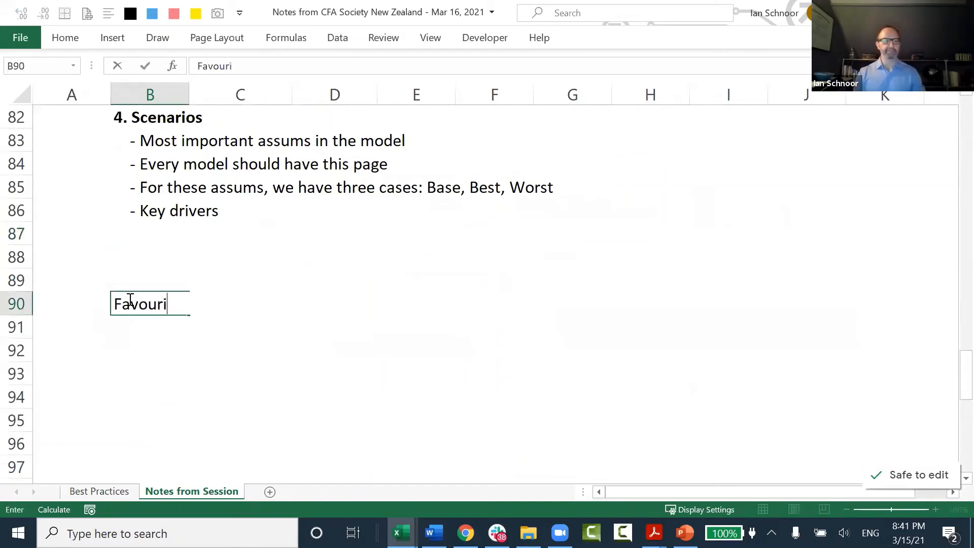
text(te Modeling Say)
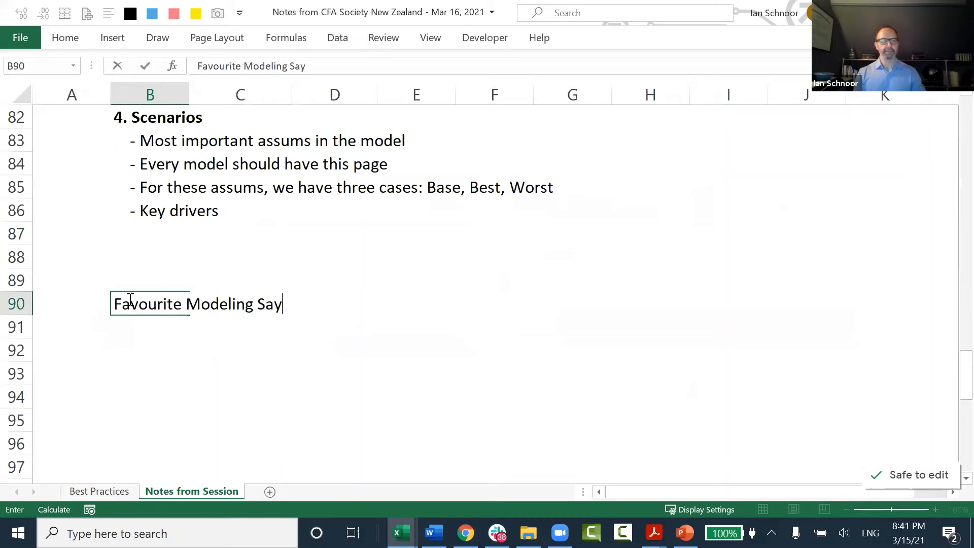
text(ings:)
key(Return)
key(Return)
Step: Enter the first saying, "1. Build it, then link it...", in cell B92
text(1. )
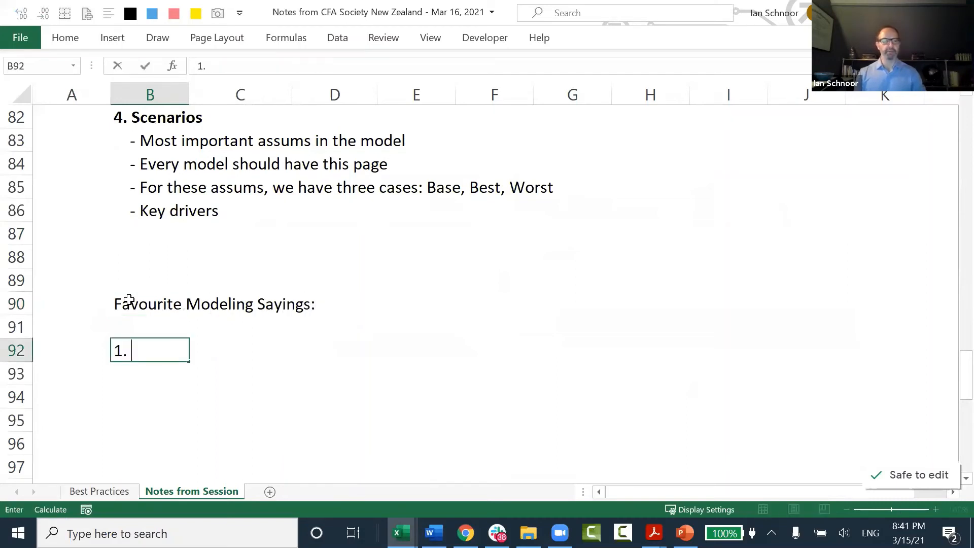
text(Build it, then )
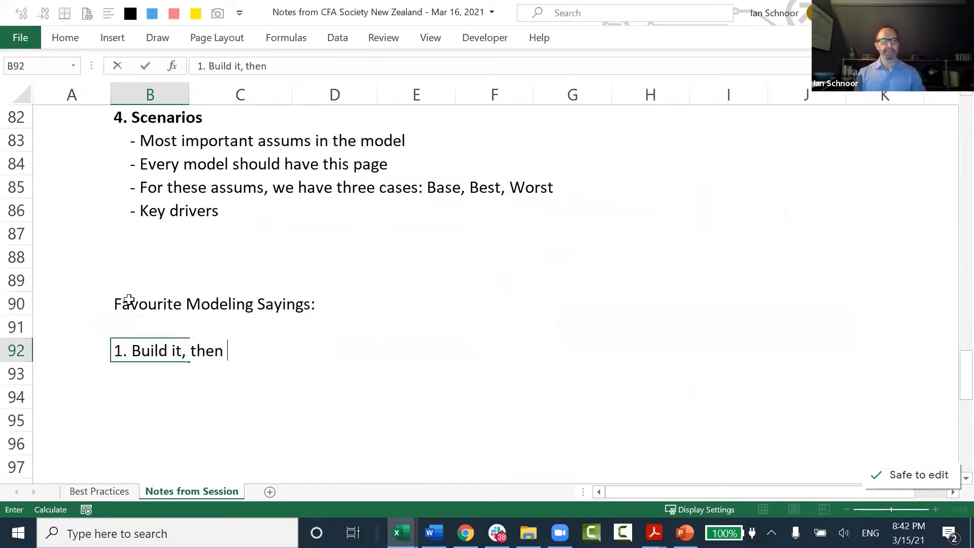
text(linbk)
key(BackSpace)
key(BackSpace)
text(k it...)
key(Return)
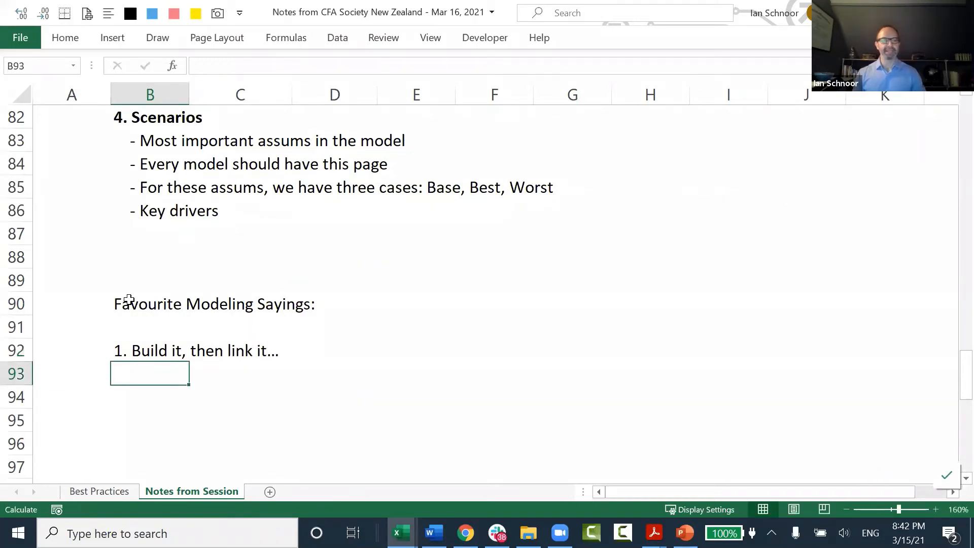
Step: Add the indented sub-point "- Build a schedule, then link it into the fin stmts" in cell B93
text(- Bu)
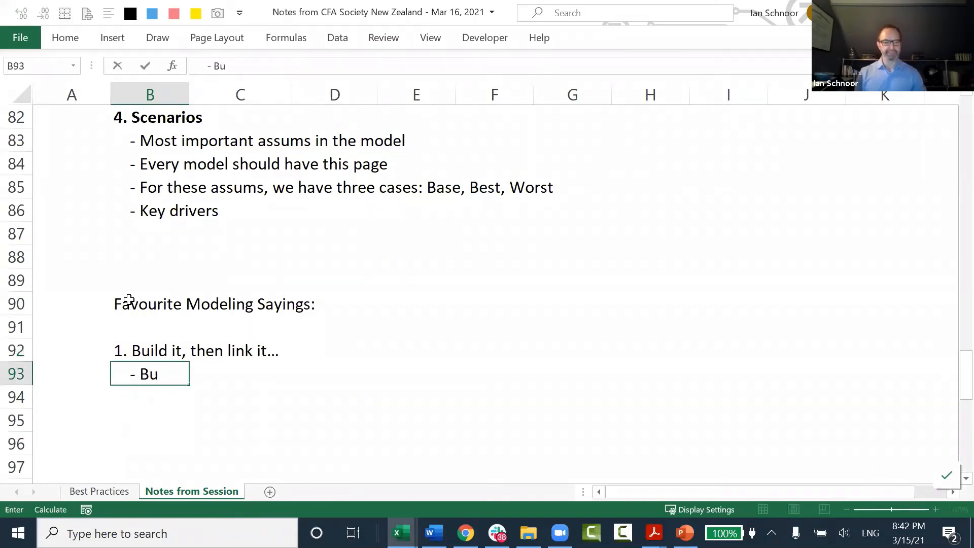
text(ild a schedule, then)
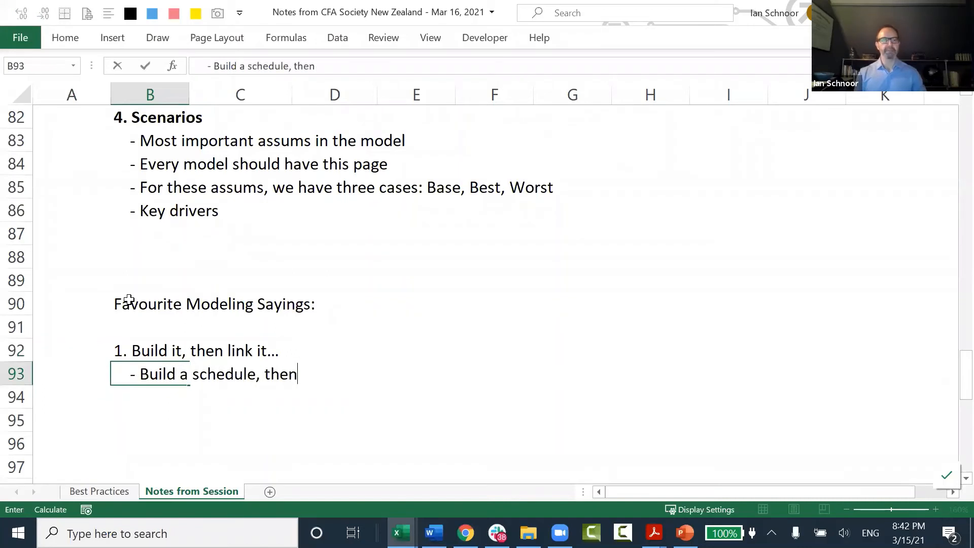
text( link it inot)
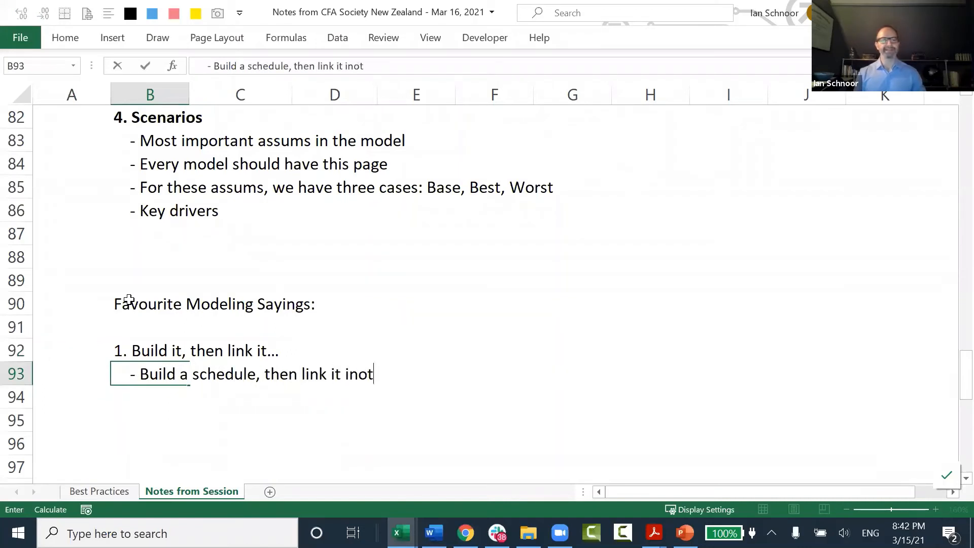
key(BackSpace)
key(BackSpace)
text(to the fin stmts)
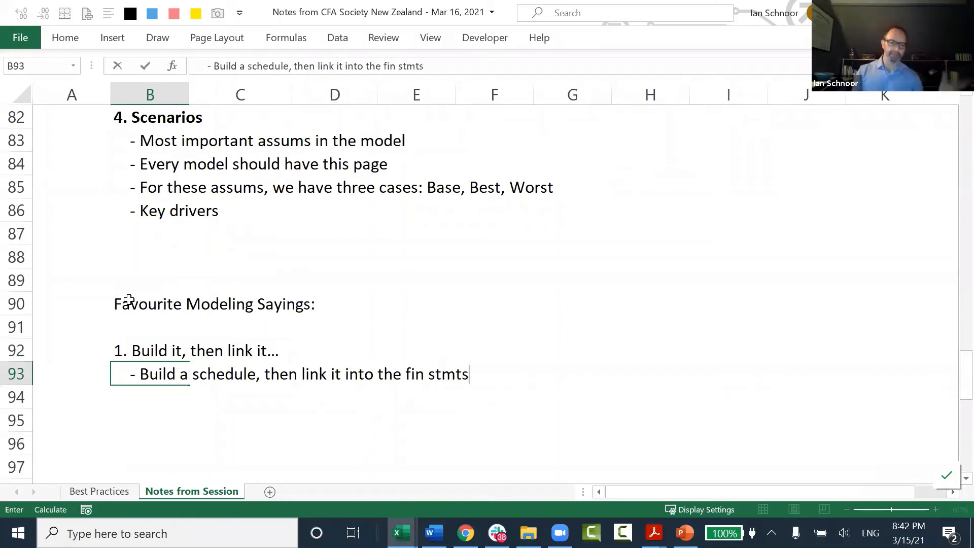
key(Return)
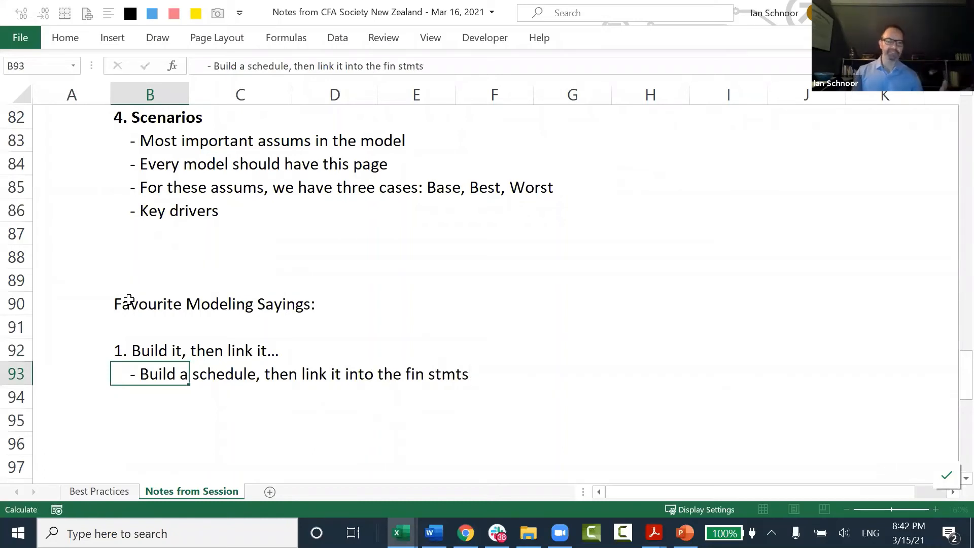
Step: Make the "Favourite Modeling Sayings:" heading in cell B90 bold
key(Down)
key(Down)
key(Down)
key(Down)
key(Down)
key(Down)
key(Down)
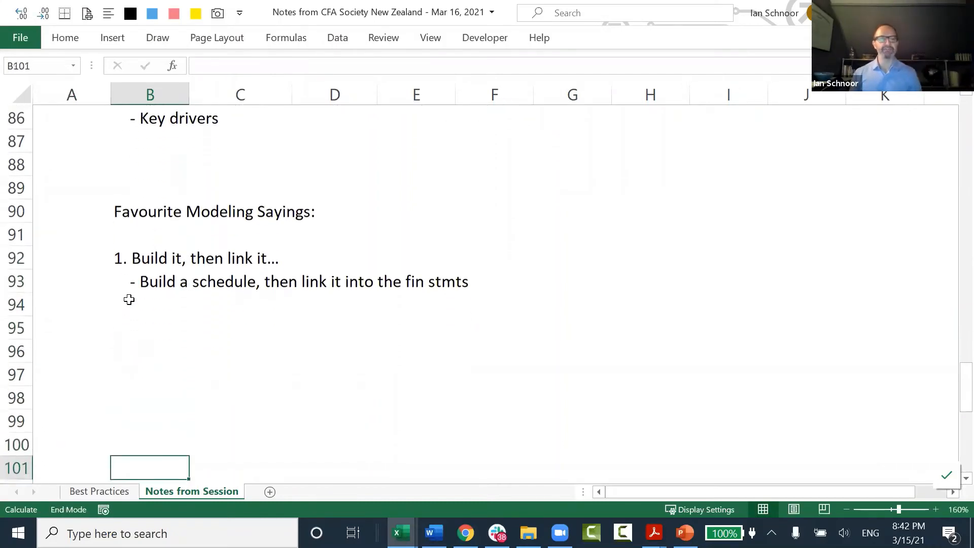
key(Up)
key(Up)
key(Up)
key(Up)
key(Up)
key(Up)
key(Up)
key(Up)
key(Up)
key(Up)
key(Up)
key(ctrl+b)
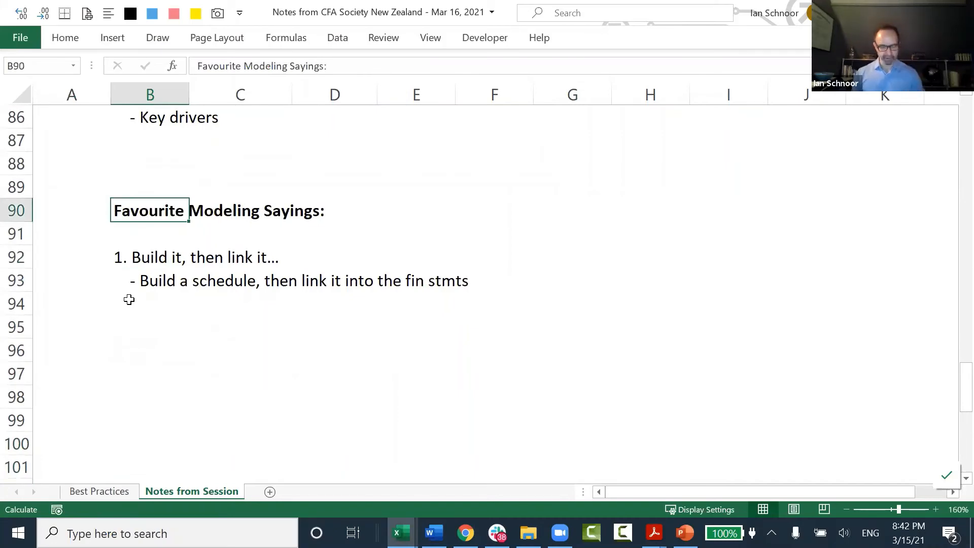
Step: Return to the Henderson Model workbook and examine the schedules above the Income Statement, up to the top of the Revenue Schedule
key(alt+Tab)
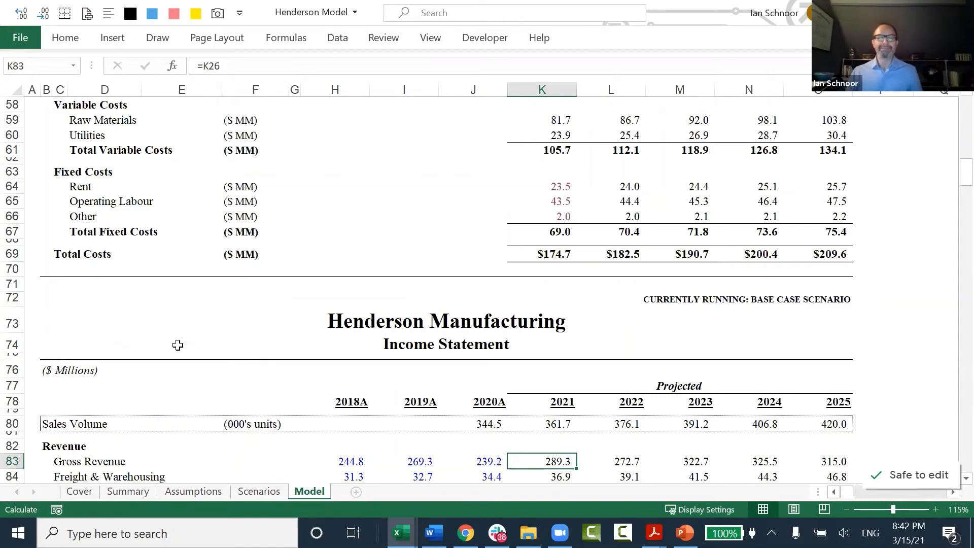
scroll(176, 344, down, 2)
scroll(178, 345, down, 1)
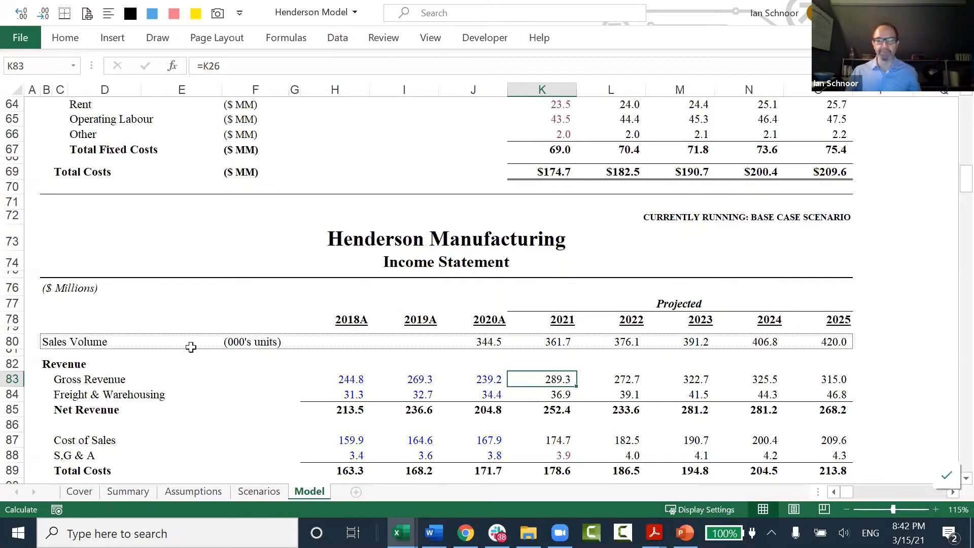
scroll(191, 347, down, 1)
scroll(191, 348, down, 1)
scroll(285, 290, up, 14)
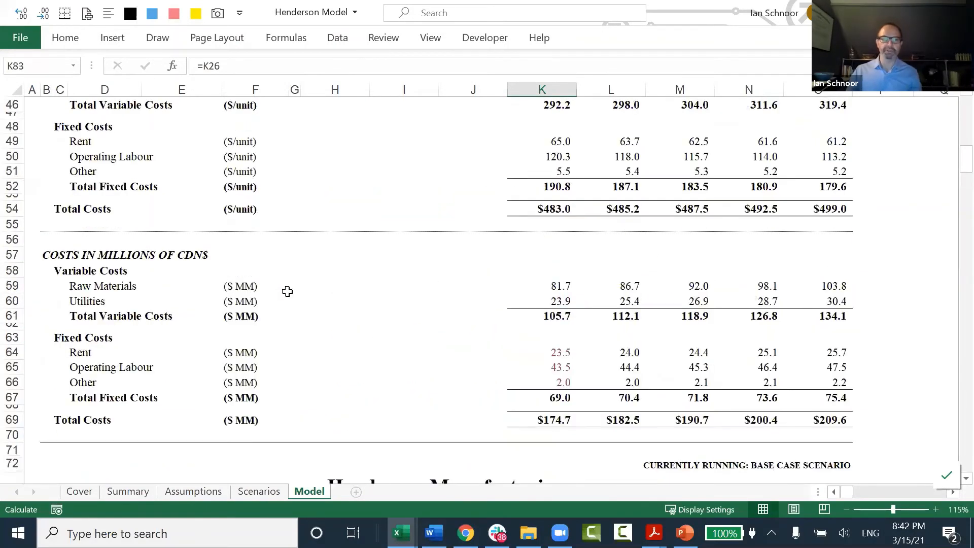
scroll(288, 291, up, 8)
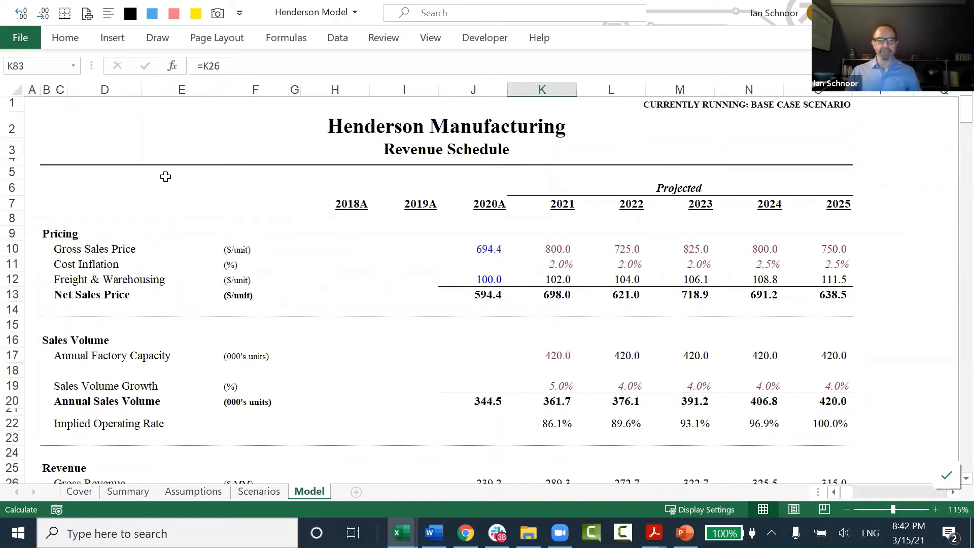
drag(168, 124, 223, 12)
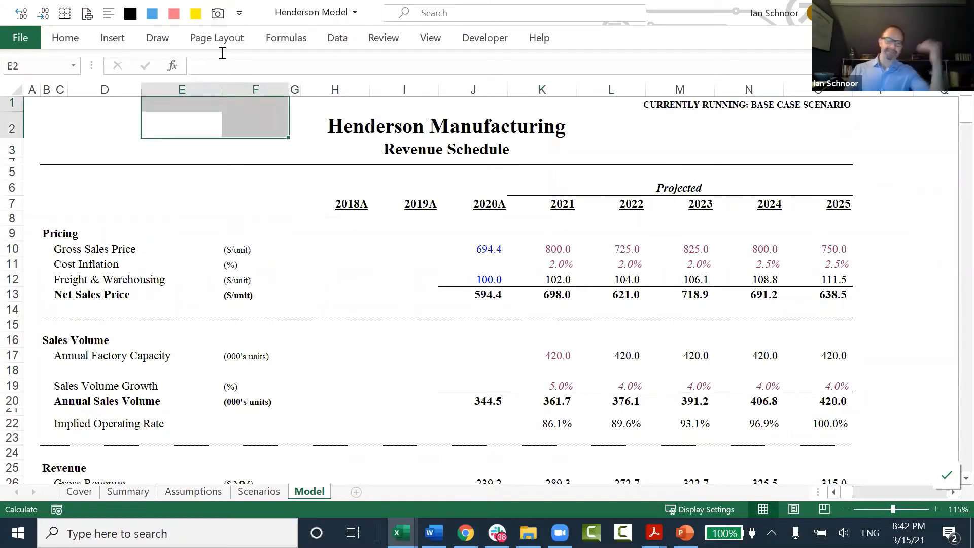
Step: Examine the Costs of Production schedule from the costs per unit down to the total costs in millions
scroll(220, 146, down, 9)
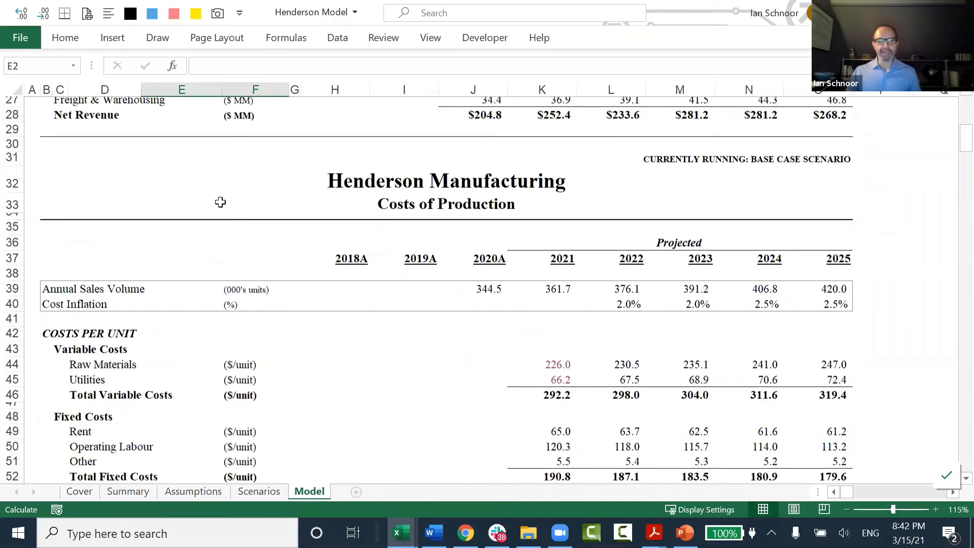
scroll(219, 202, down, 1)
scroll(220, 202, down, 1)
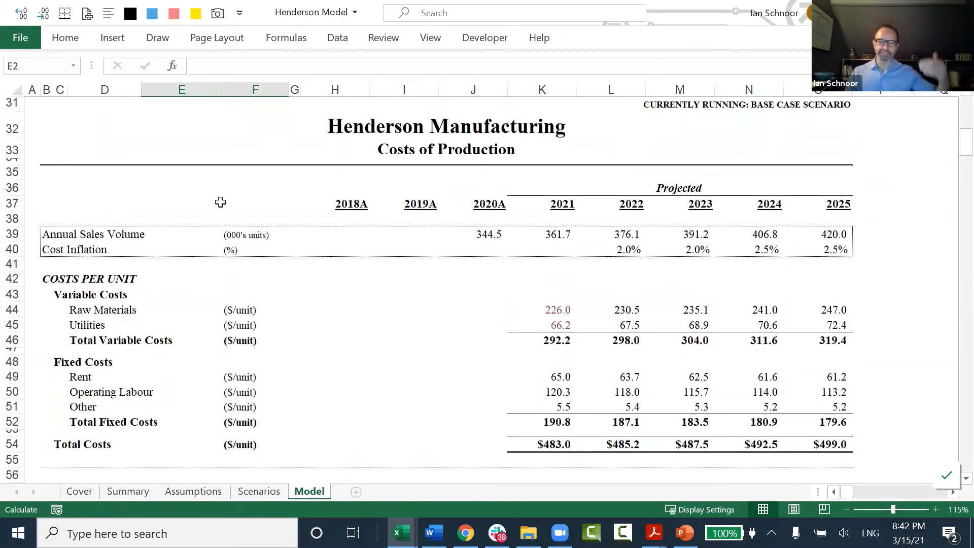
scroll(251, 208, down, 1)
scroll(258, 212, down, 10)
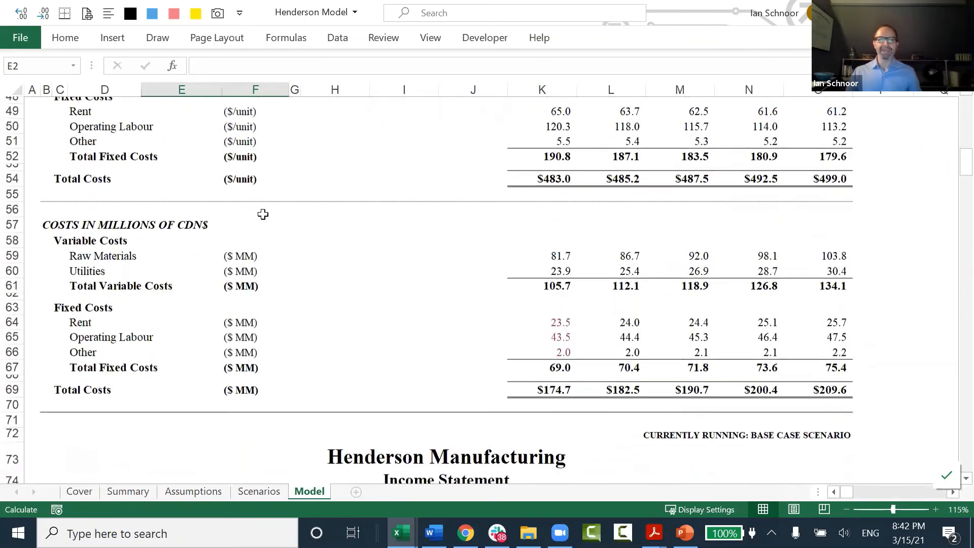
Step: Trace the 2021 Cost of Sales formula on the Income Statement back to the Total Costs line of the costs schedule
drag(183, 172, 539, 171)
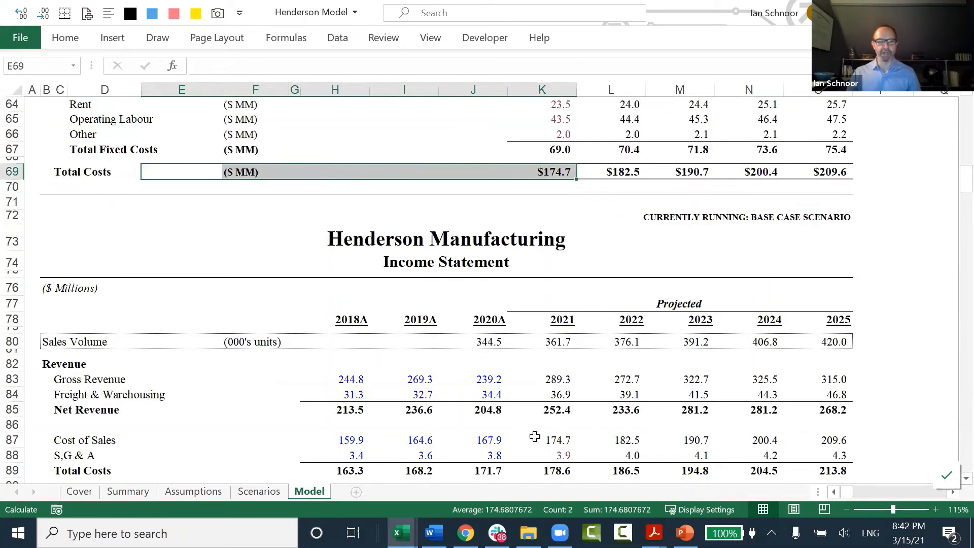
click(540, 442)
double_click(539, 441)
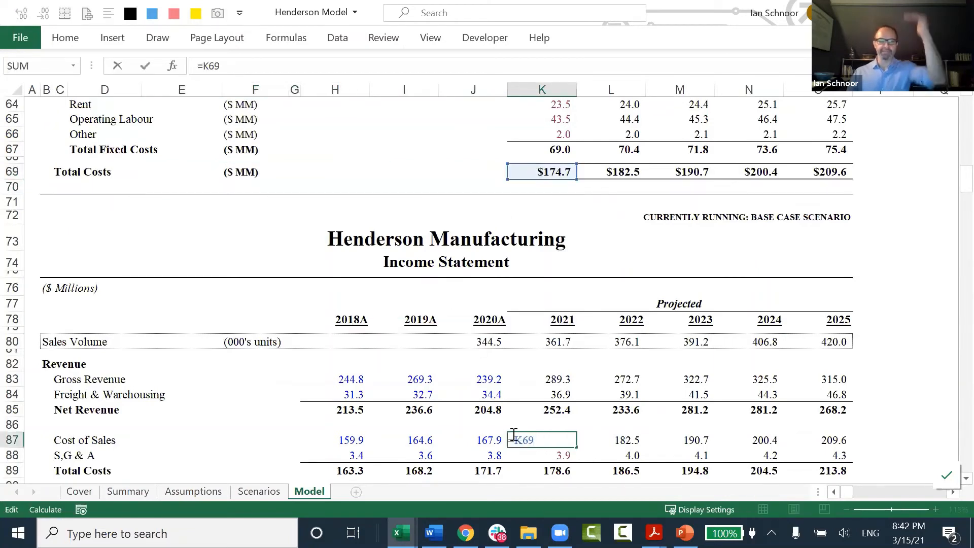
scroll(522, 396, down, 5)
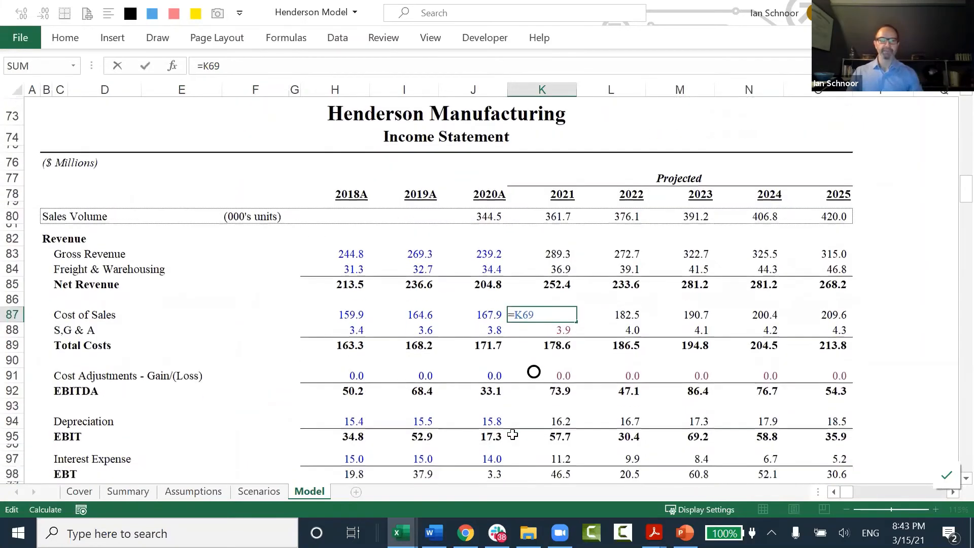
key(Escape)
Step: Inspect the 2021 formulas for Depreciation, Interest Expense and Current Income Taxes on the Income Statement to see their schedule links
double_click(539, 317)
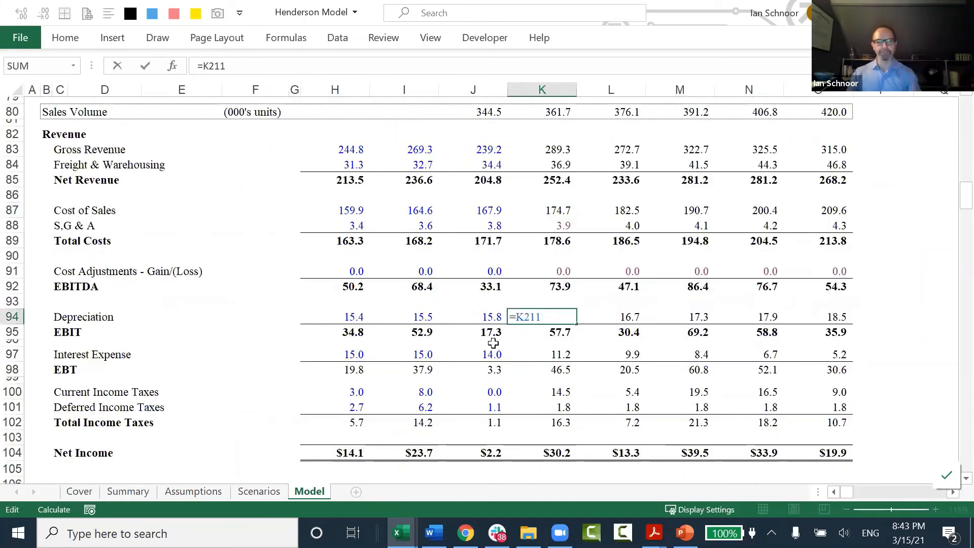
key(Escape)
key(Down)
key(Down)
key(F2)
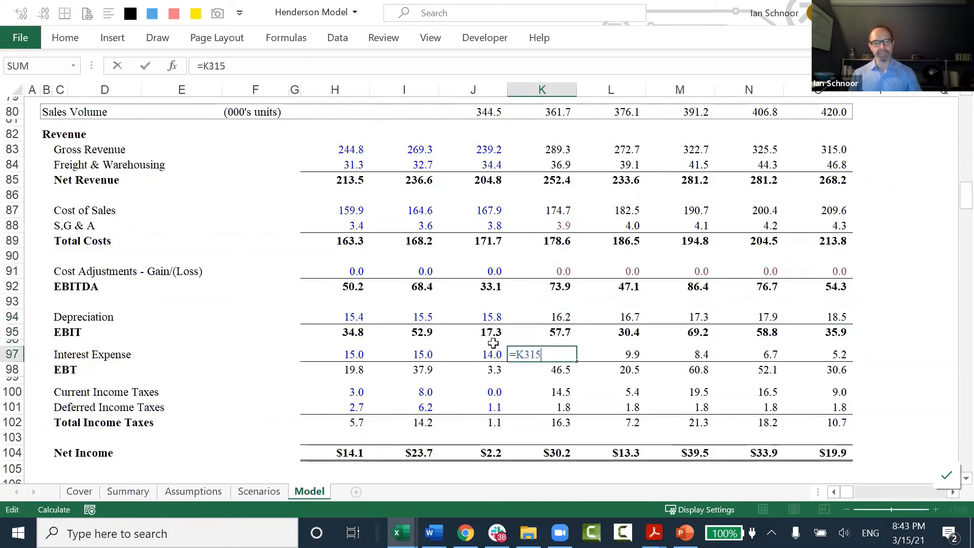
key(Escape)
key(Down)
key(Down)
key(F2)
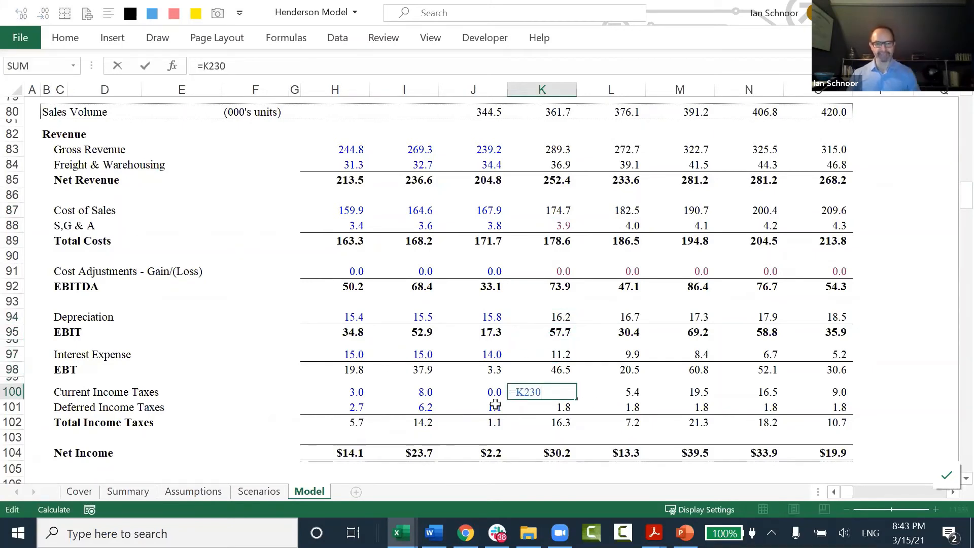
key(Escape)
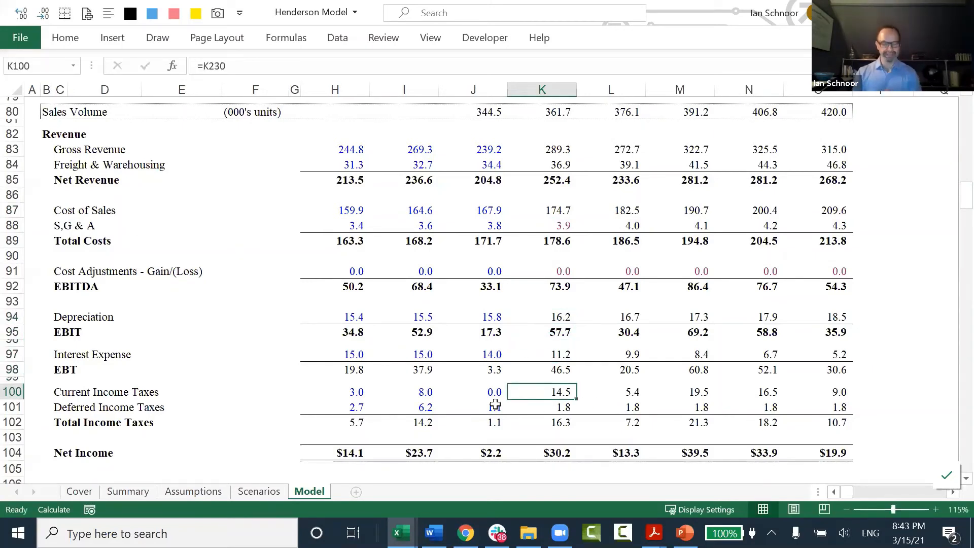
Step: Switch to the session notes workbook and highlight best practices 9 and 10 on the Best Practices sheet
key(ctrl+Tab)
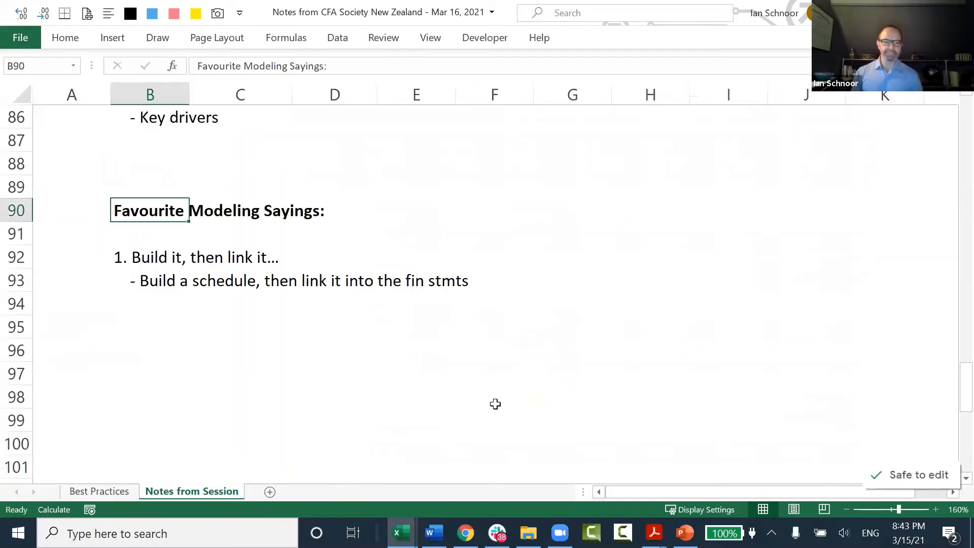
key(ctrl+Page_Up)
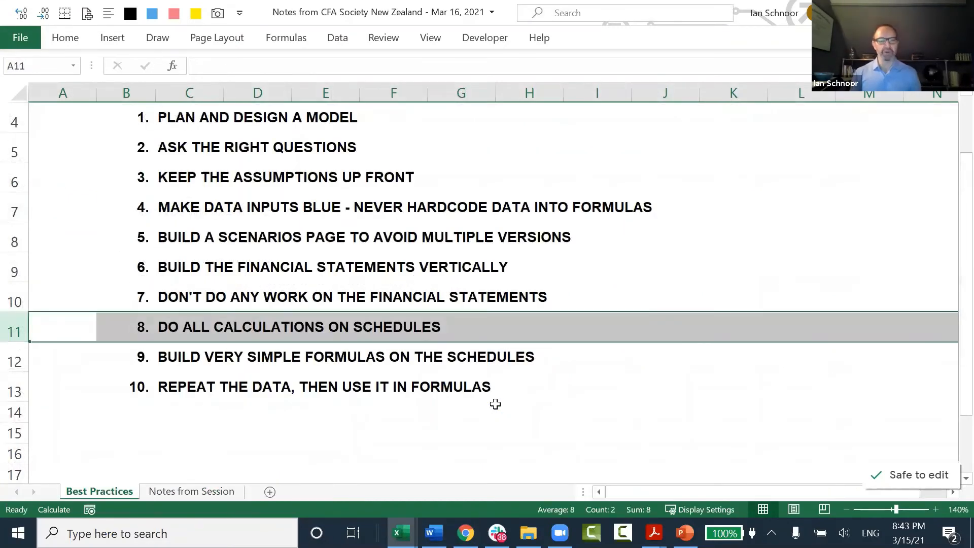
key(Down)
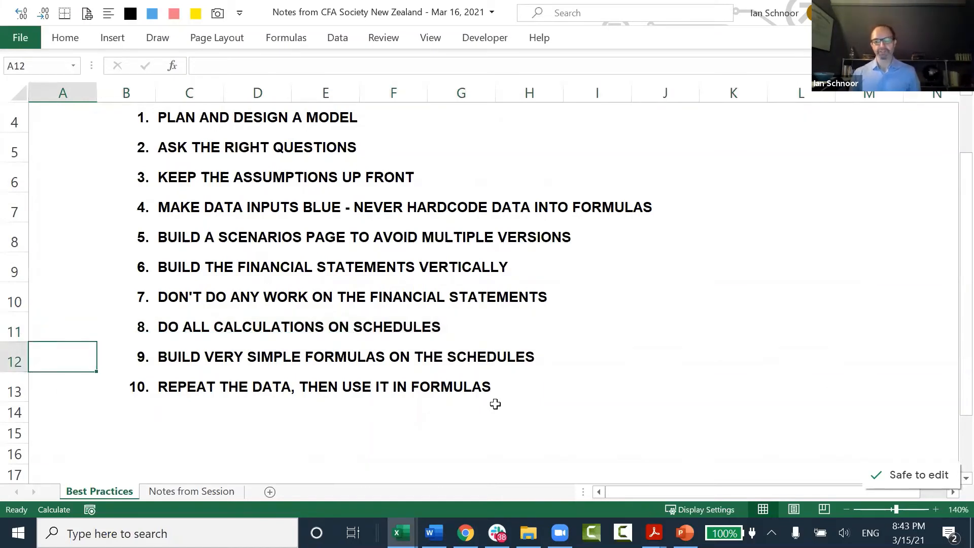
key(shift+space)
key(shift+Down)
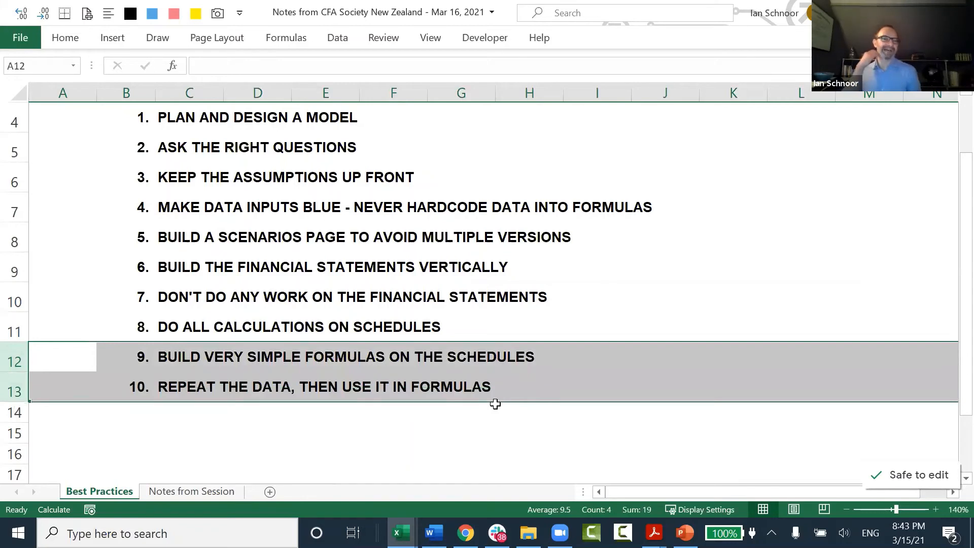
key(Up)
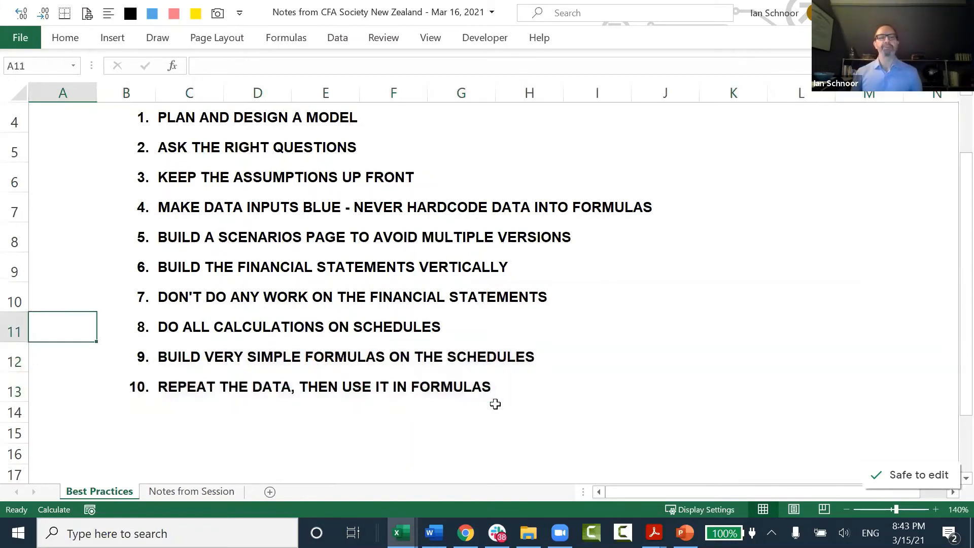
key(Down)
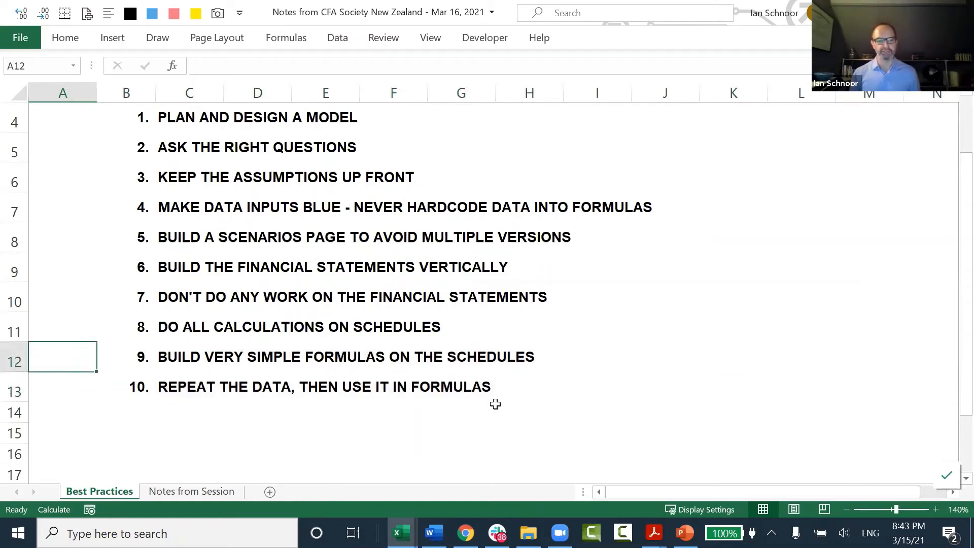
key(shift+space)
key(shift+Down)
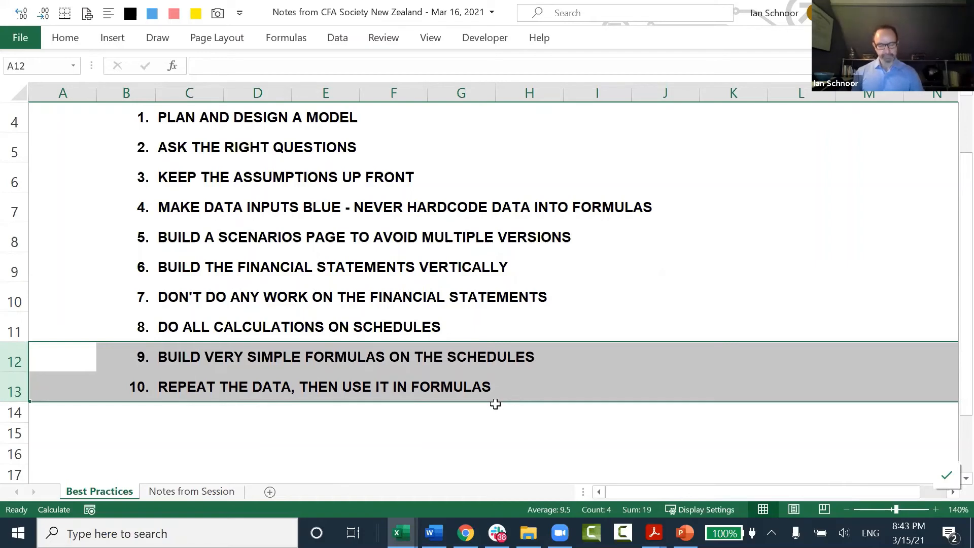
Step: In the Henderson Model's Revenue Schedule, start a formula in K14 that divides Summary cell I11 by Assumptions cell E23, followed by a multiplication sign
key(alt+Tab)
key(ctrl+Home)
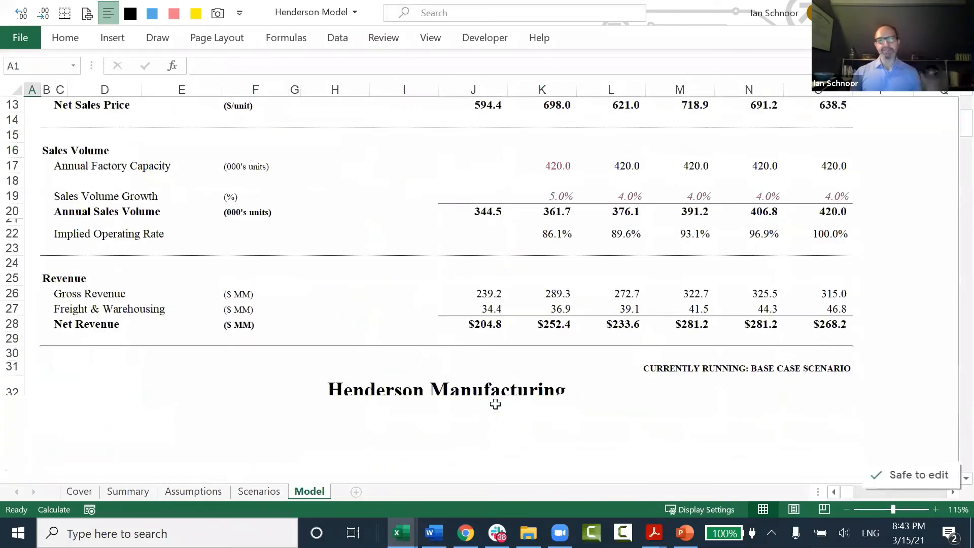
click(554, 309)
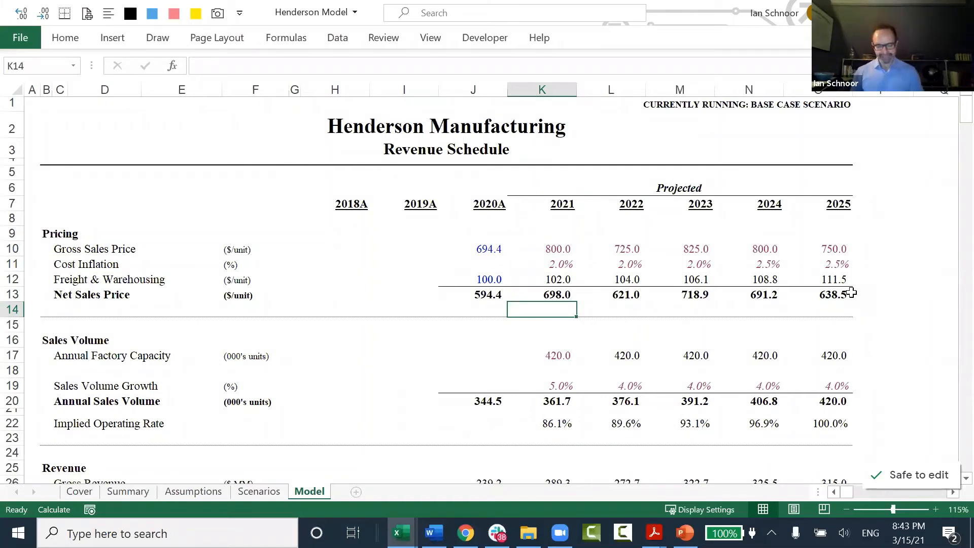
text(=)
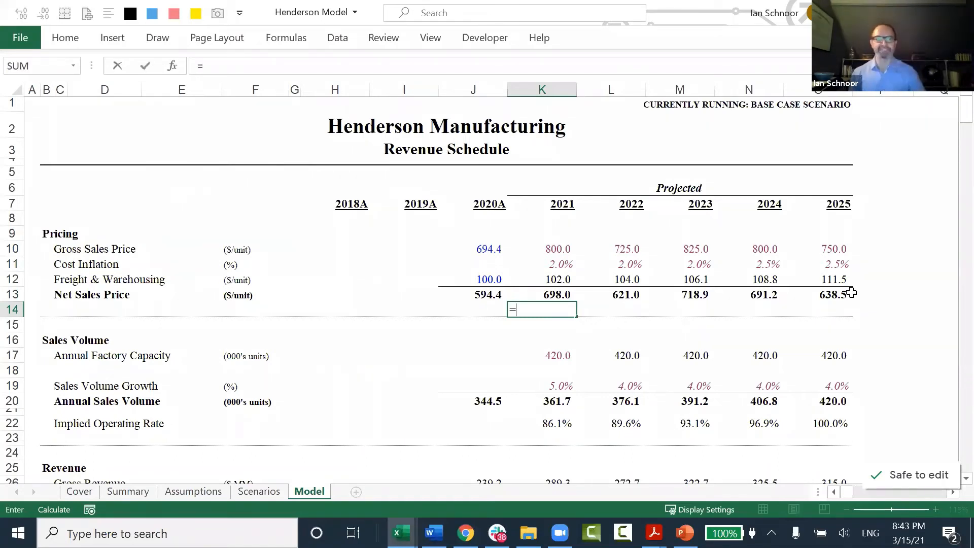
click(127, 491)
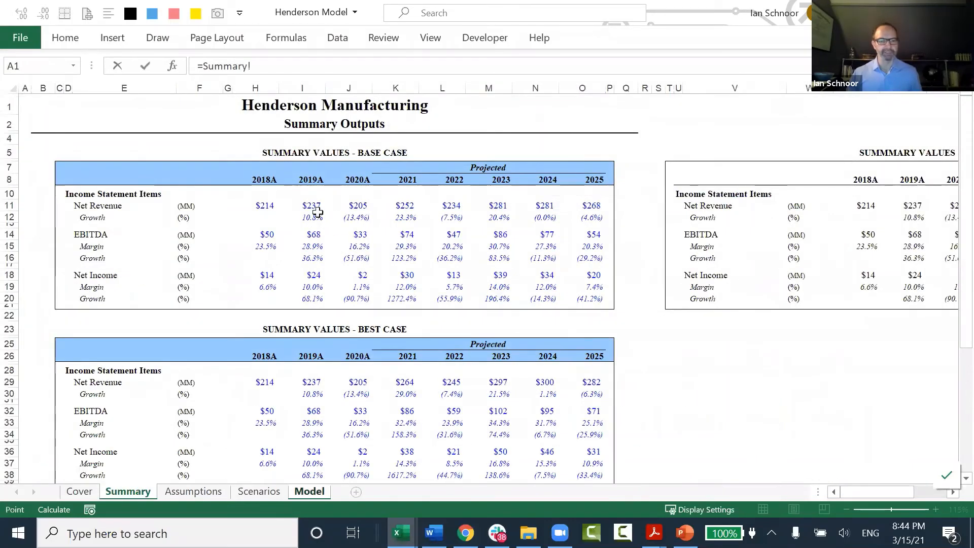
click(306, 204)
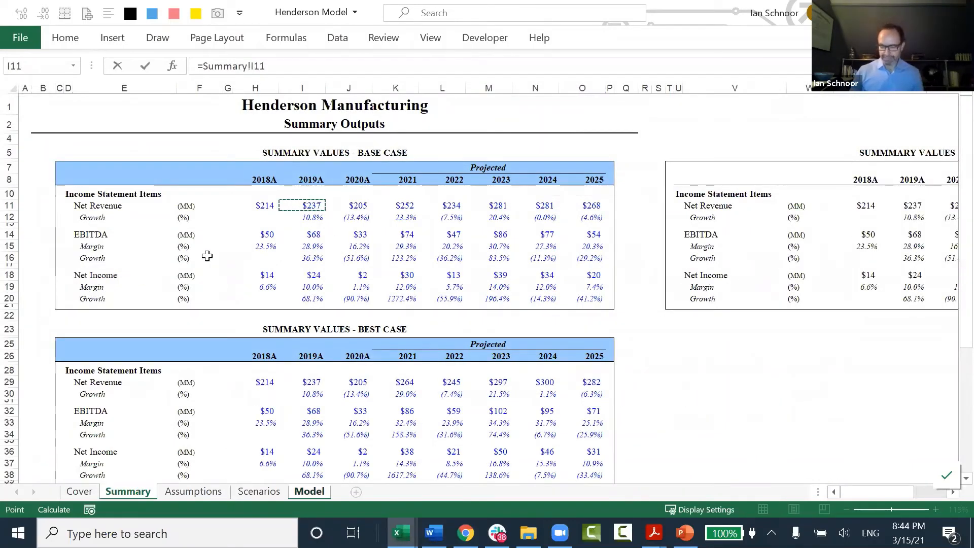
text(/)
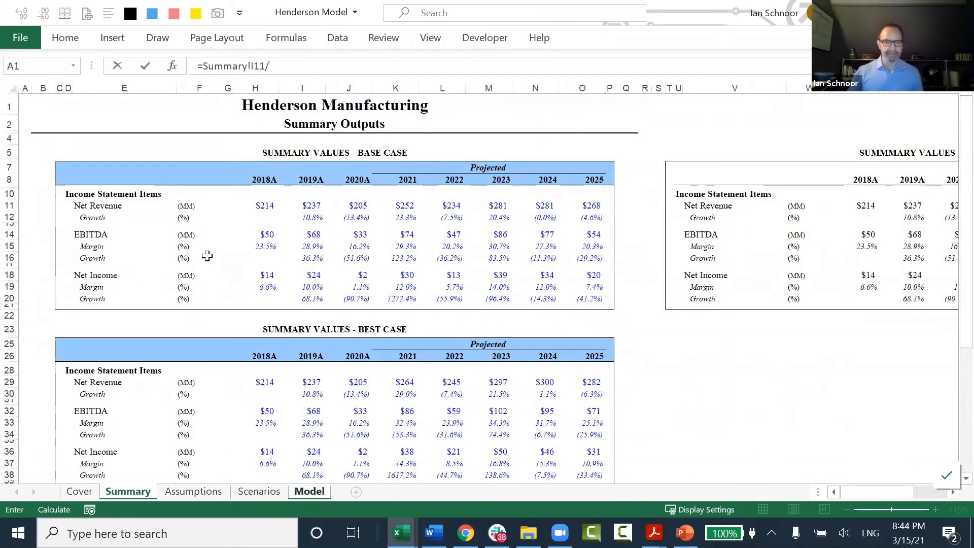
click(190, 491)
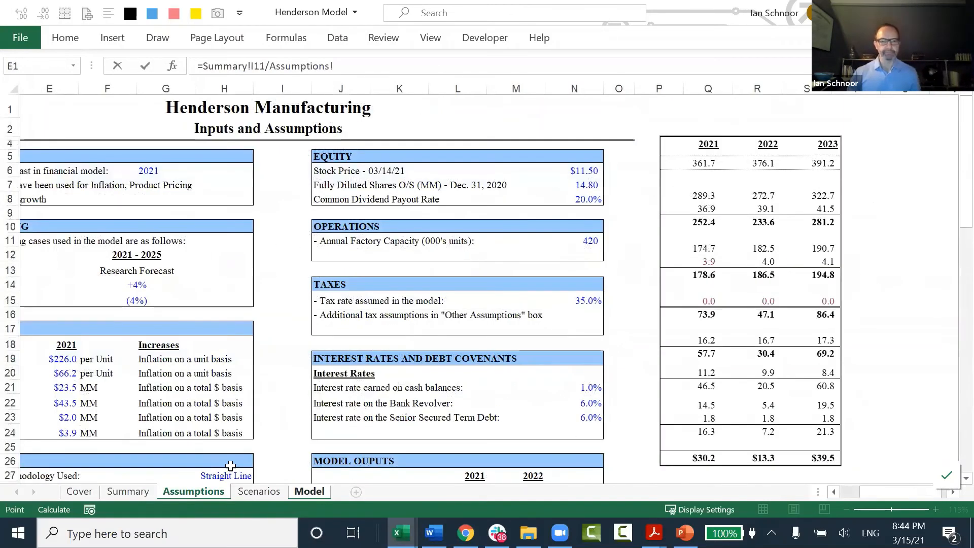
click(68, 418)
text(*)
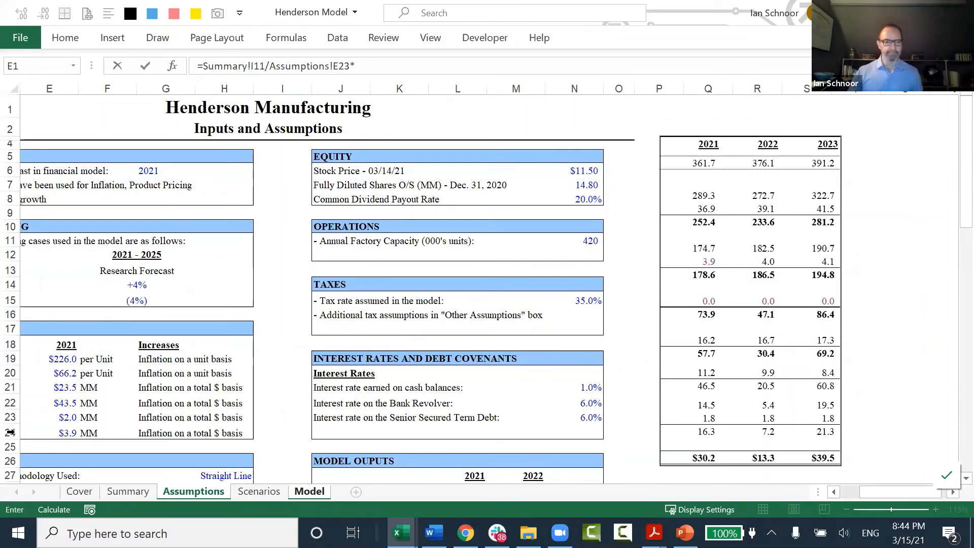
Step: Complete the K14 formula by multiplying by Scenarios cell G23 and subtracting Model cell K12
click(254, 491)
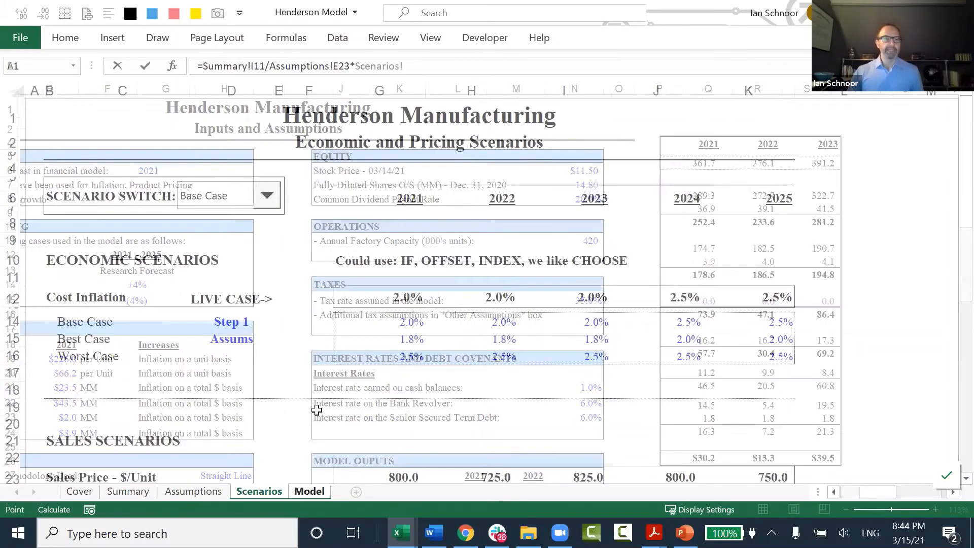
scroll(398, 372, down, 4)
scroll(396, 374, up, 1)
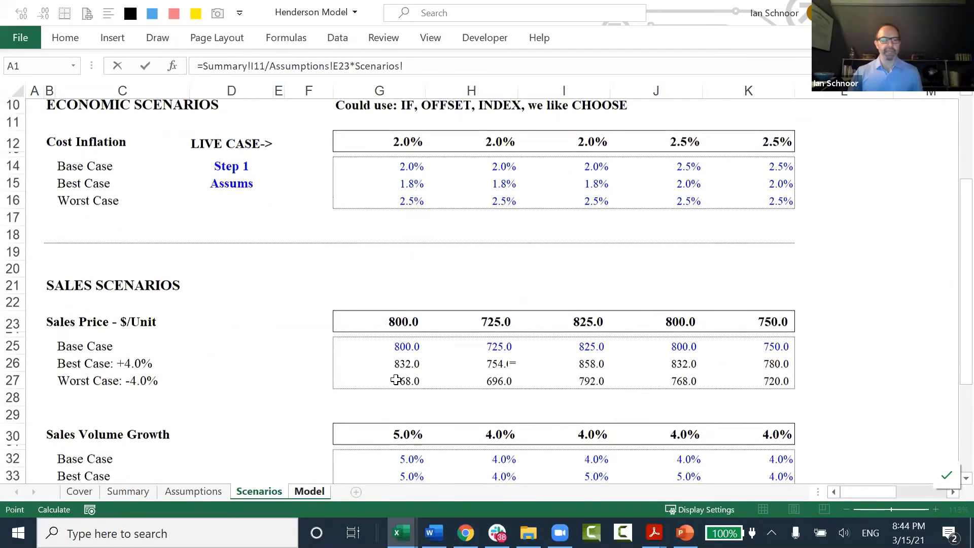
click(375, 326)
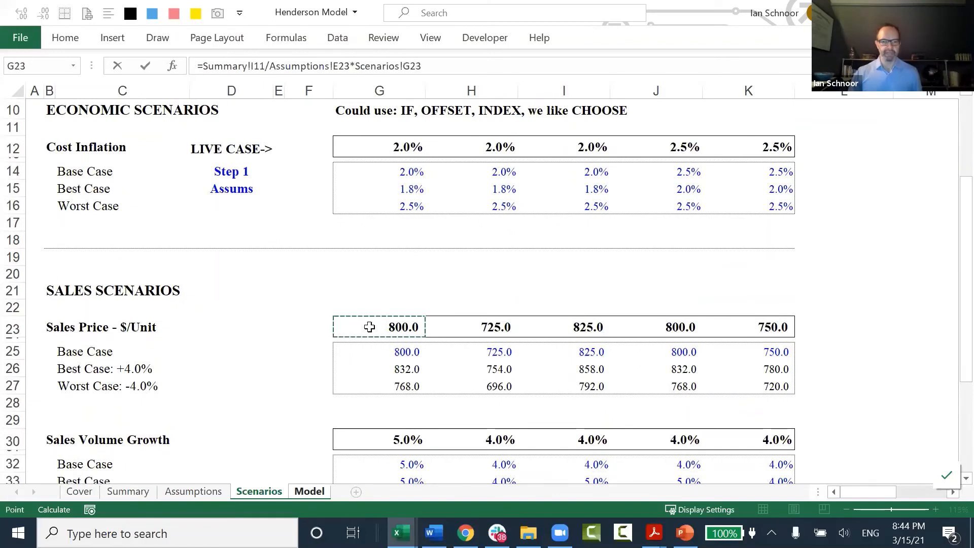
text(-)
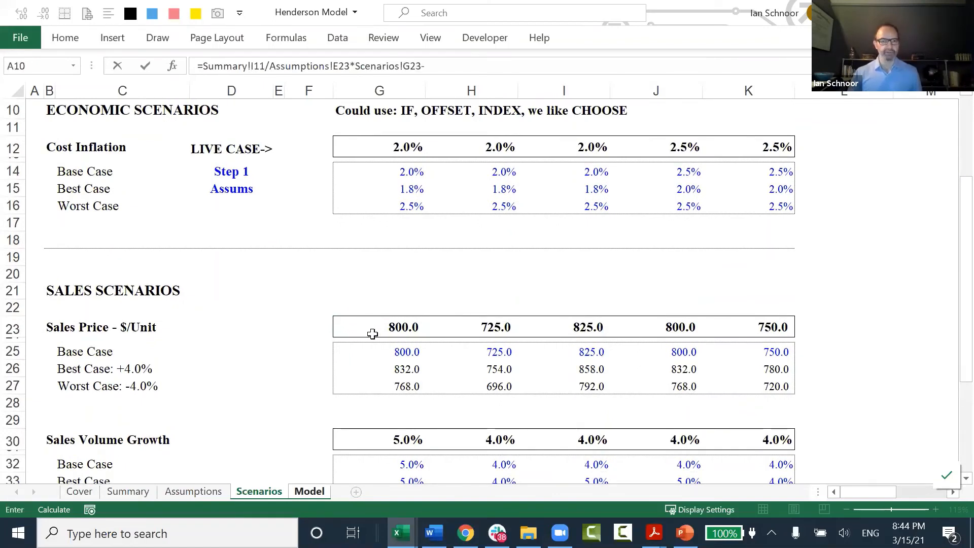
click(310, 491)
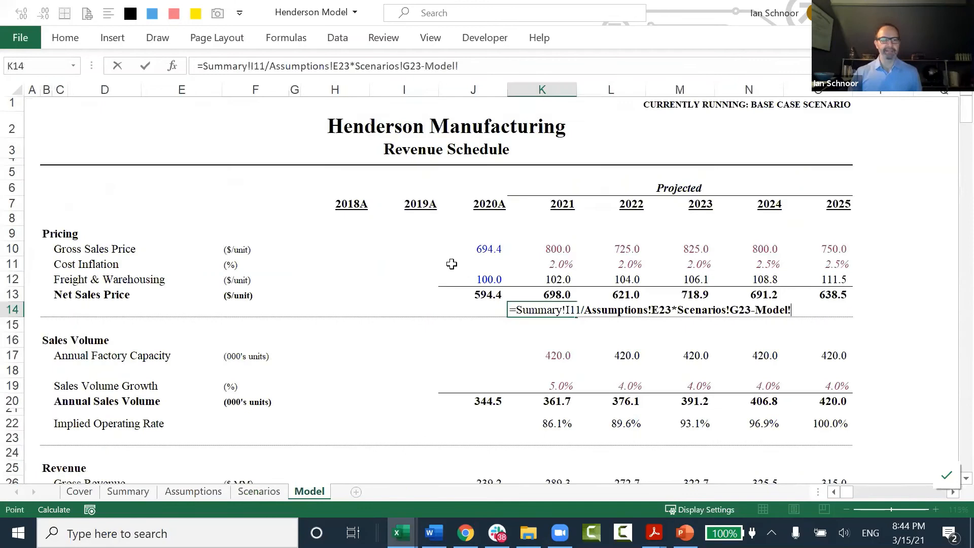
click(550, 279)
key(Return)
key(Up)
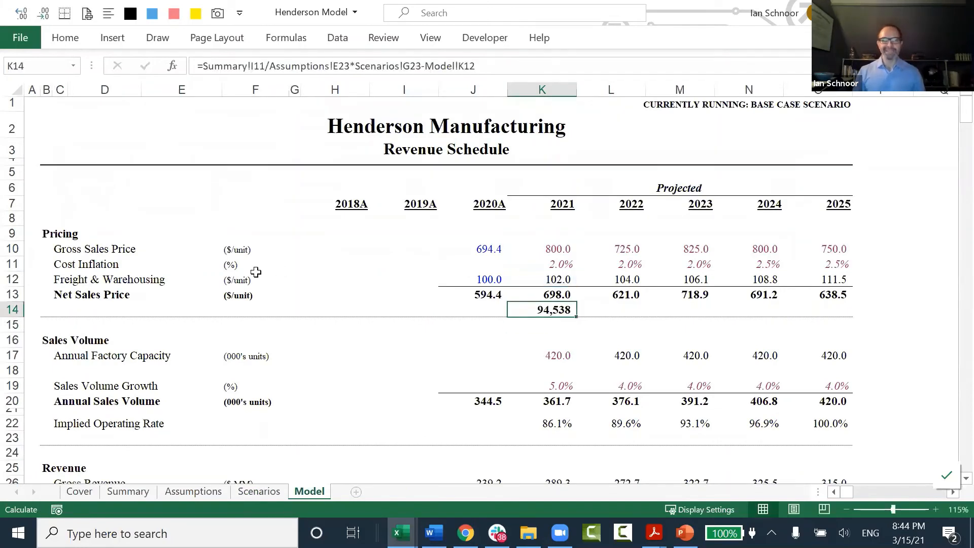
Step: Examine the multi-sheet formula in K14, highlighting the part before the Scenarios reference and the whole formula
text(3)
key(Escape)
key(F2)
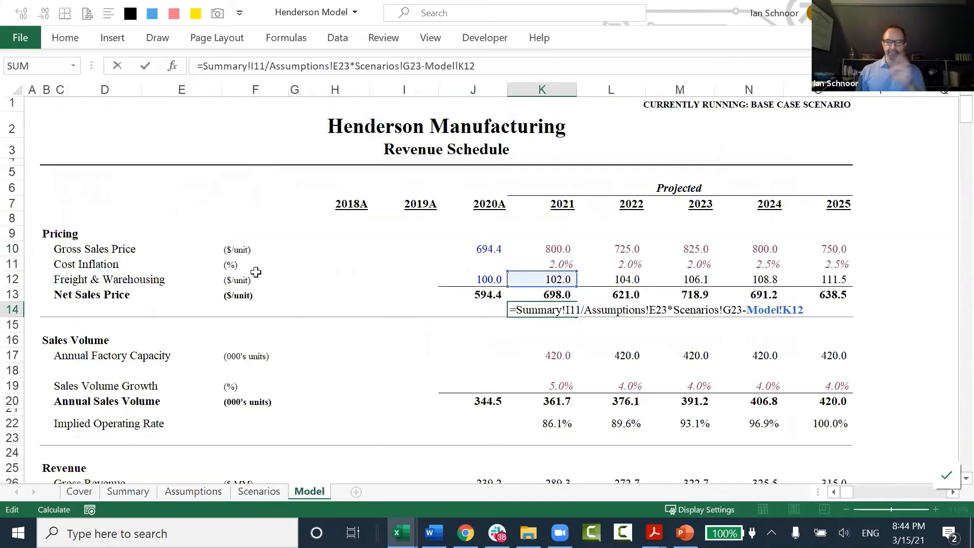
key(shift+Home)
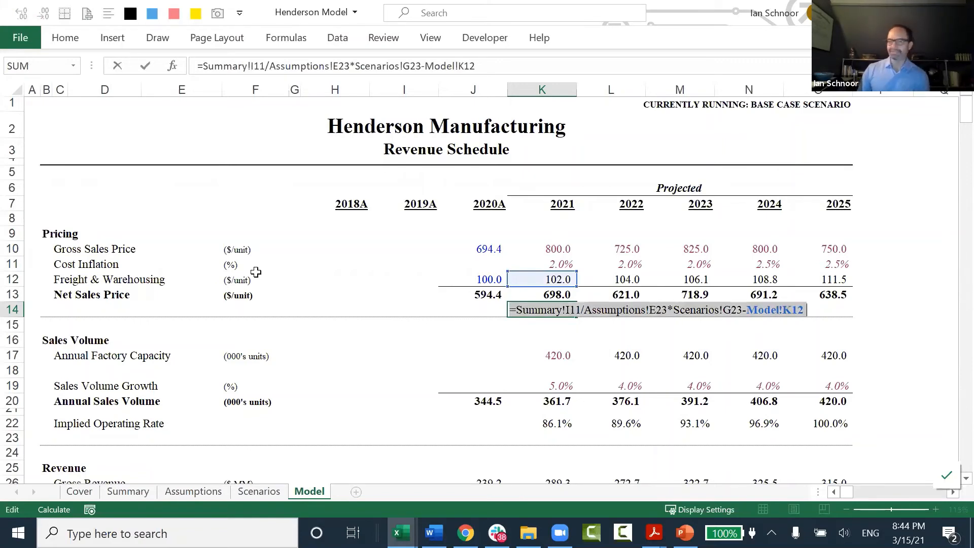
key(Home)
key(shift+Right)
key(shift+Right)
key(shift+Right)
key(shift+Right)
key(shift+Right)
key(shift+Right)
key(shift+Right)
key(shift+Right)
key(shift+Right)
key(shift+Right)
key(shift+Right)
key(shift+Right)
key(shift+Right)
key(shift+Right)
key(shift+Right)
key(shift+Right)
key(shift+Right)
key(shift+Right)
key(shift+Right)
key(shift+Right)
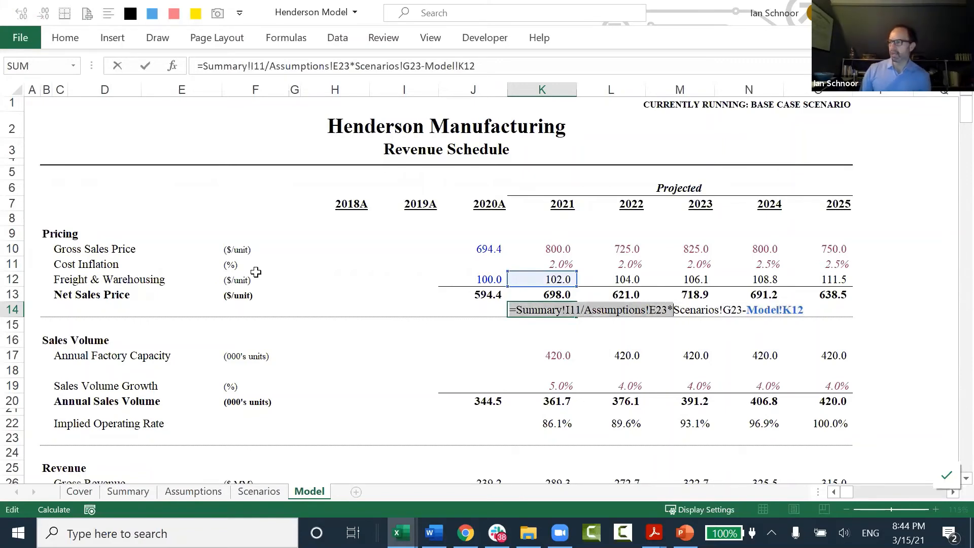
key(shift+End)
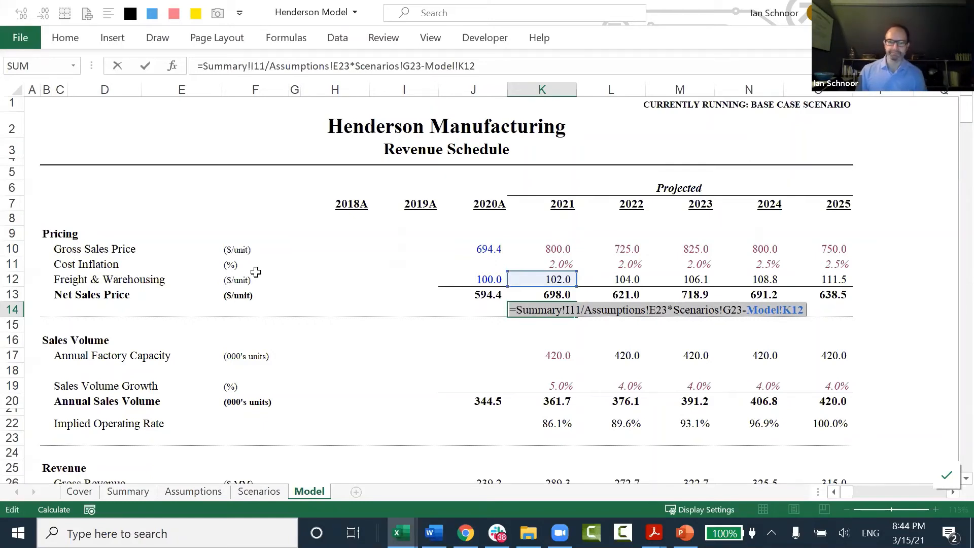
key(Escape)
key(F2)
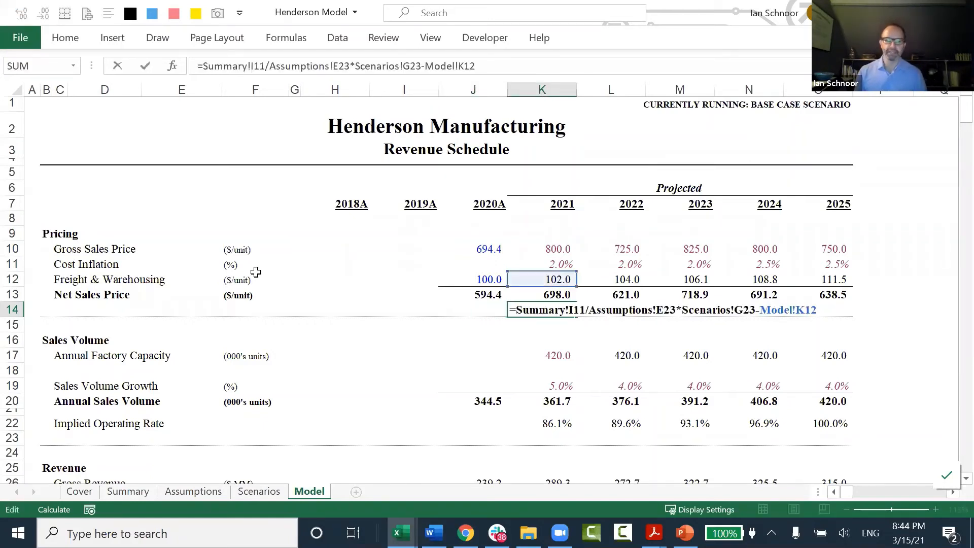
key(Escape)
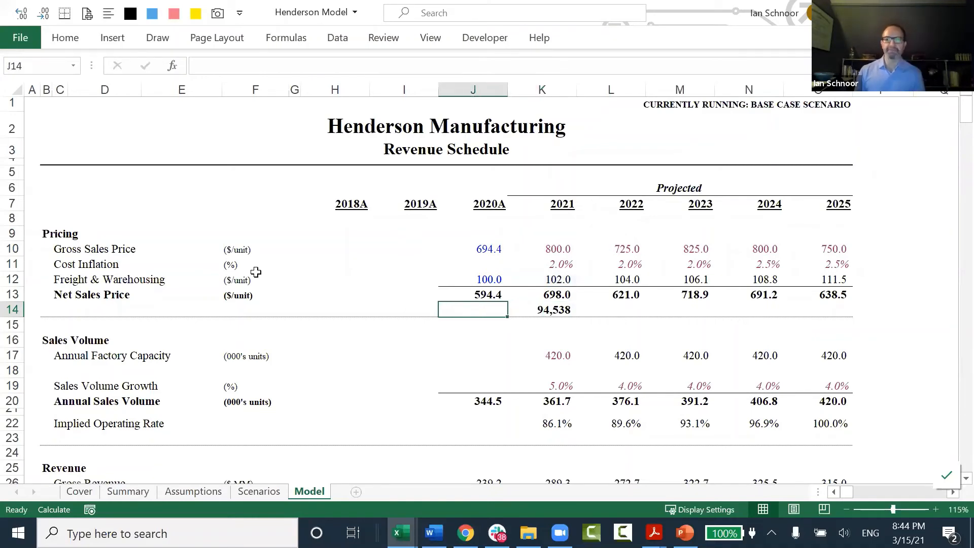
key(F2)
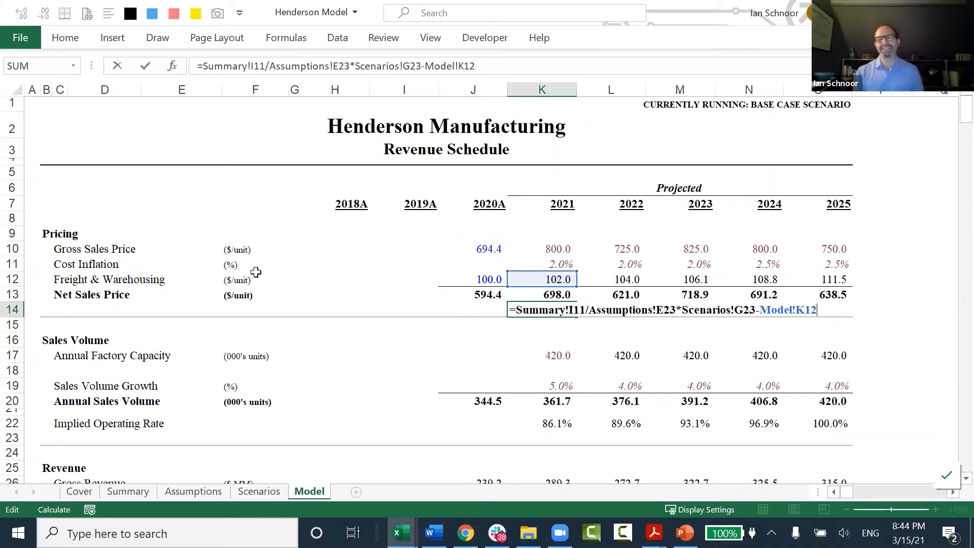
Step: Commit the K14 formula, check best practice 10 and the favourite modeling sayings in the session notes workbook, and return to the Henderson Model
key(ctrl+Return)
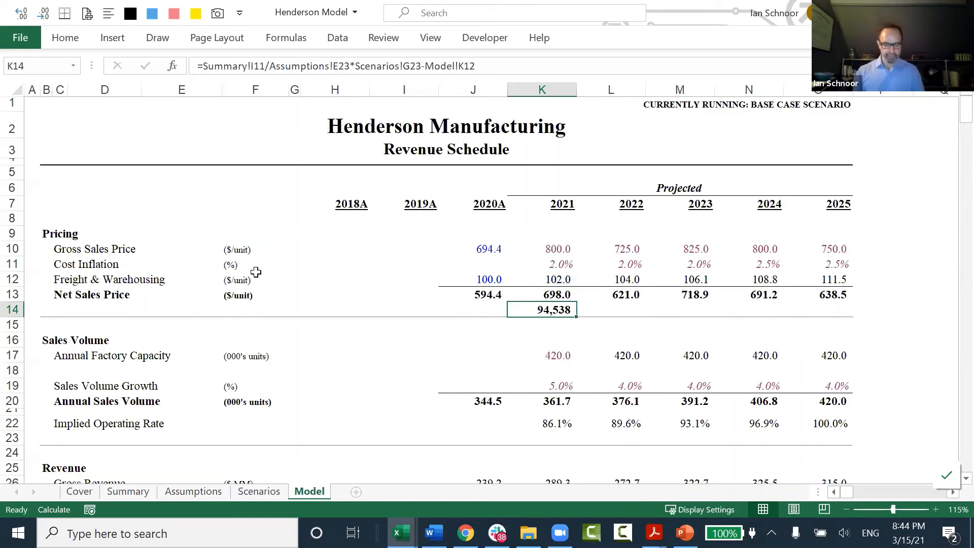
key(alt+Tab)
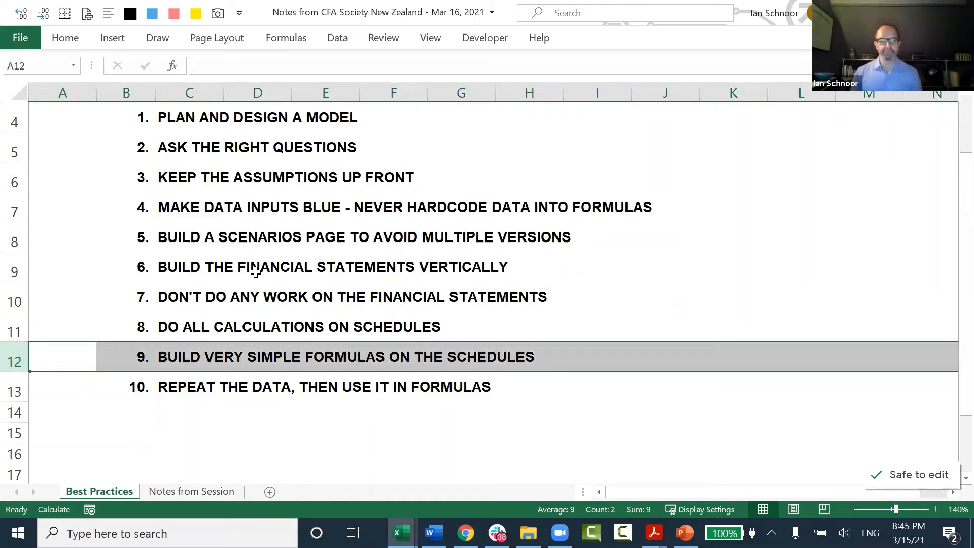
key(Down)
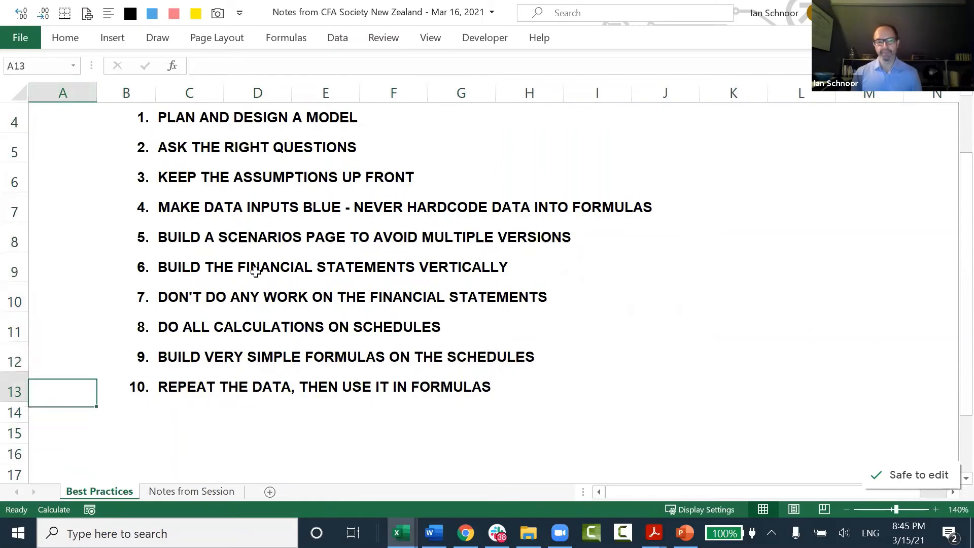
key(ctrl+Page_Down)
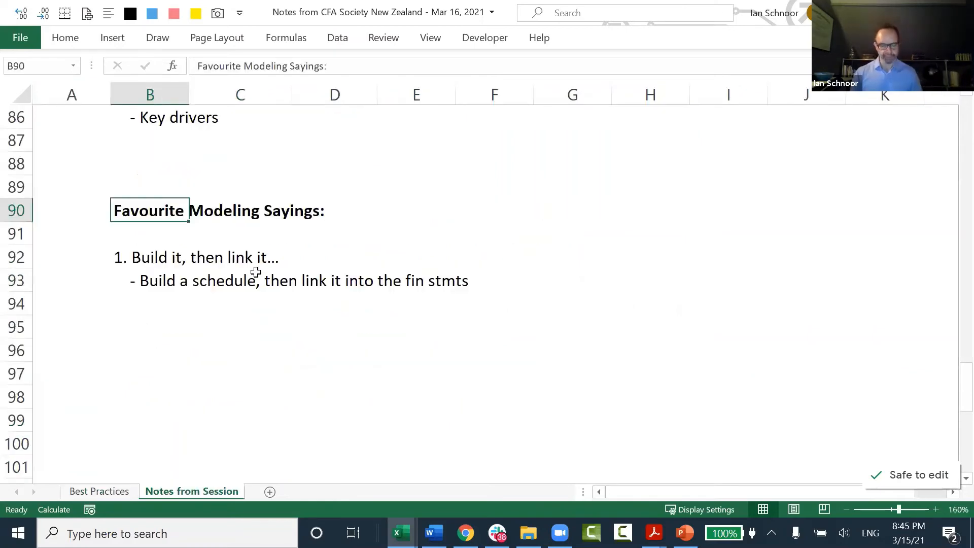
key(ctrl+Tab)
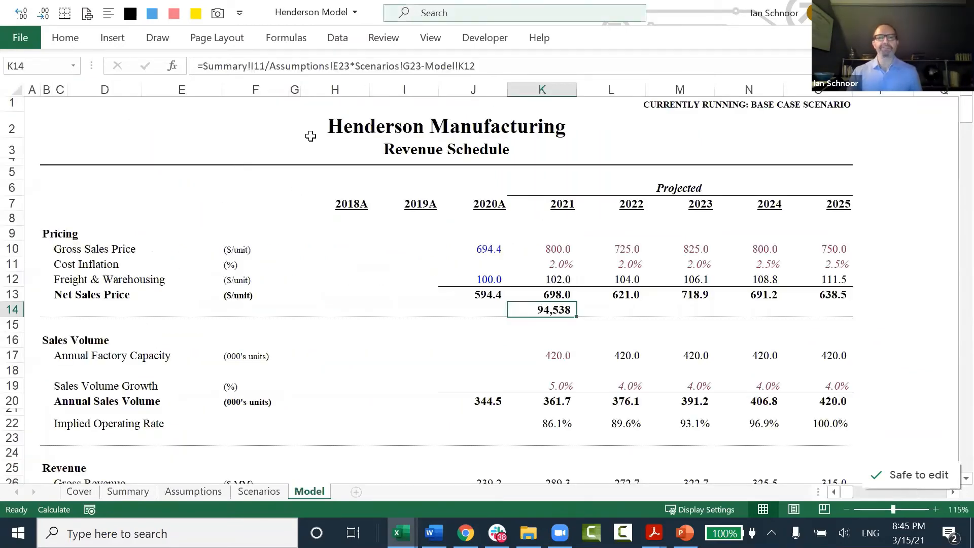
Step: Highlight the Pricing section of the Revenue Schedule, from its heading through row 14
click(304, 209)
click(46, 239)
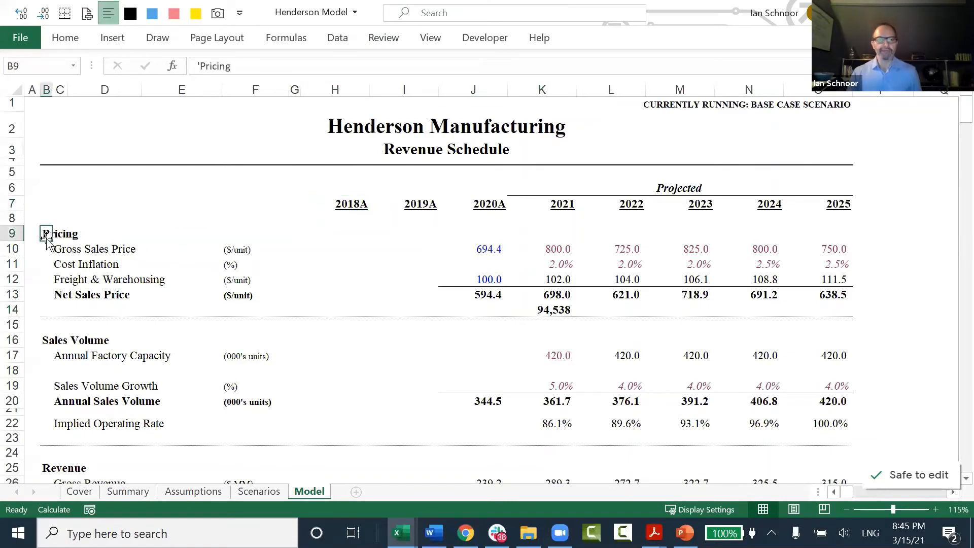
key(Left)
key(shift+space)
key(shift+Down)
key(shift+Down)
key(shift+Down)
key(shift+Down)
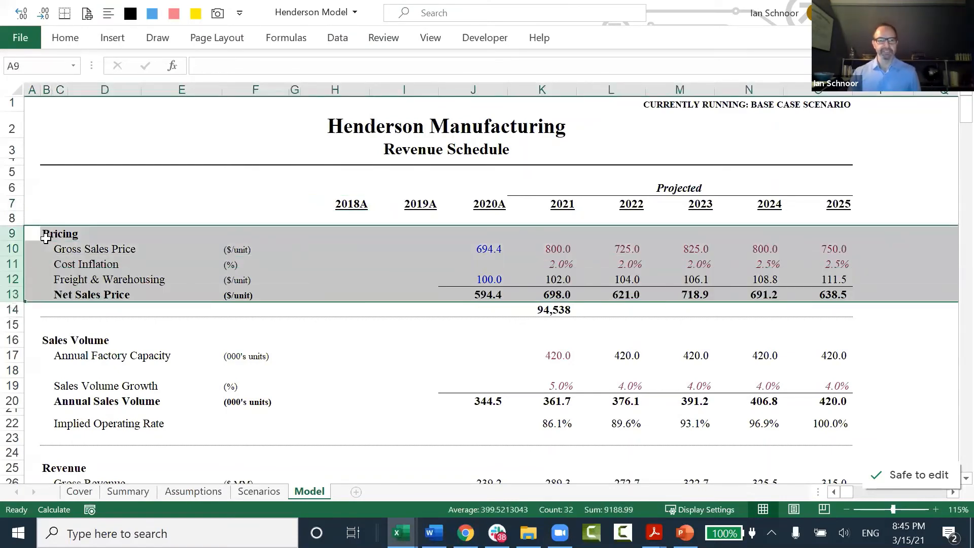
scroll(45, 239, down, 1)
scroll(45, 238, down, 1)
click(44, 170)
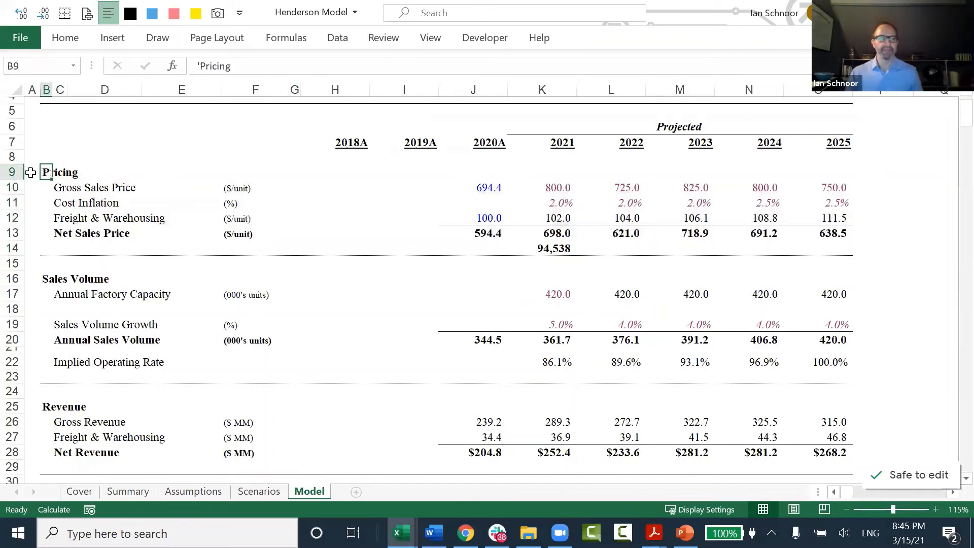
drag(34, 173, 807, 244)
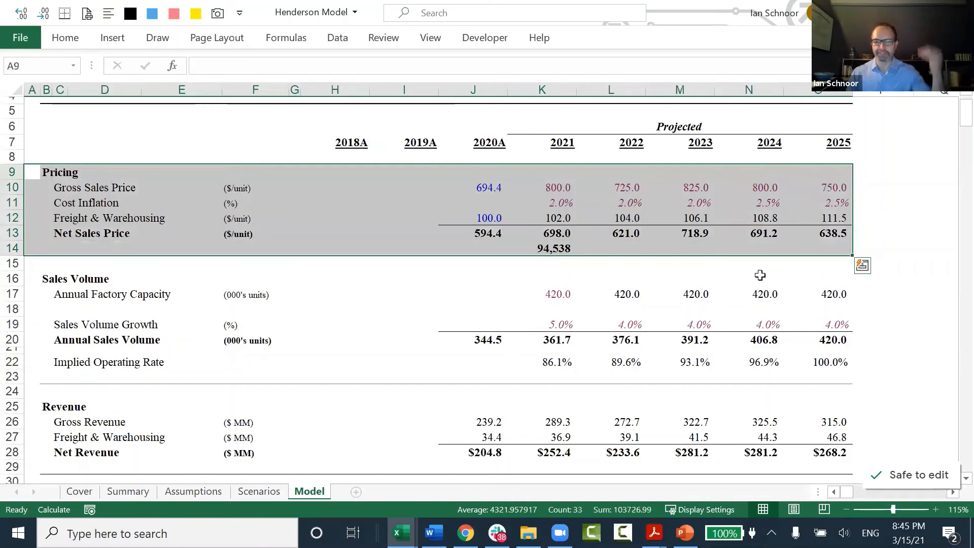
Step: Highlight the Sales Volume section and select the Gross Revenue label in the Revenue section
scroll(590, 290, down, 1)
drag(33, 241, 804, 334)
scroll(282, 375, down, 1)
click(66, 343)
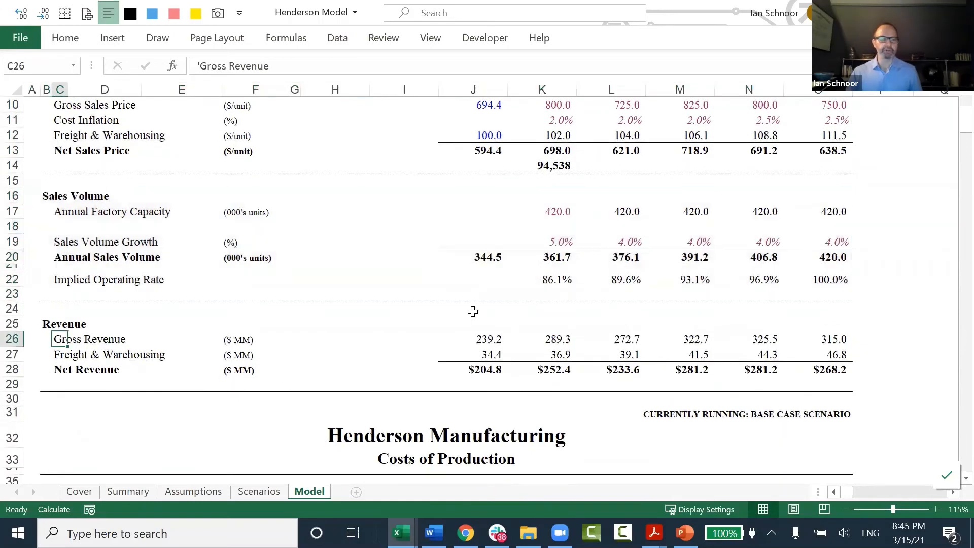
Step: Inspect which cells the 2021 Gross Revenue formula in K26 refers to, leaving it unedited
click(555, 336)
scroll(416, 355, up, 1)
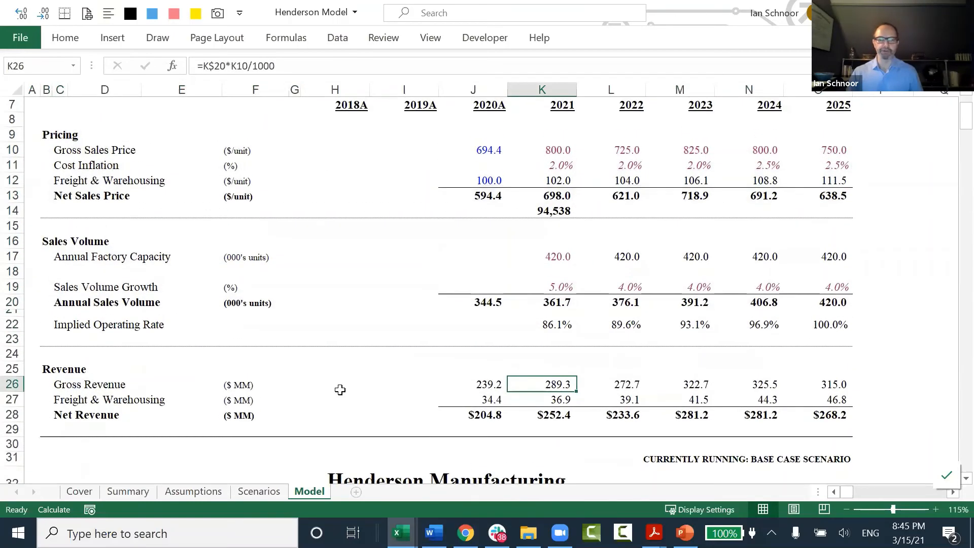
key(F2)
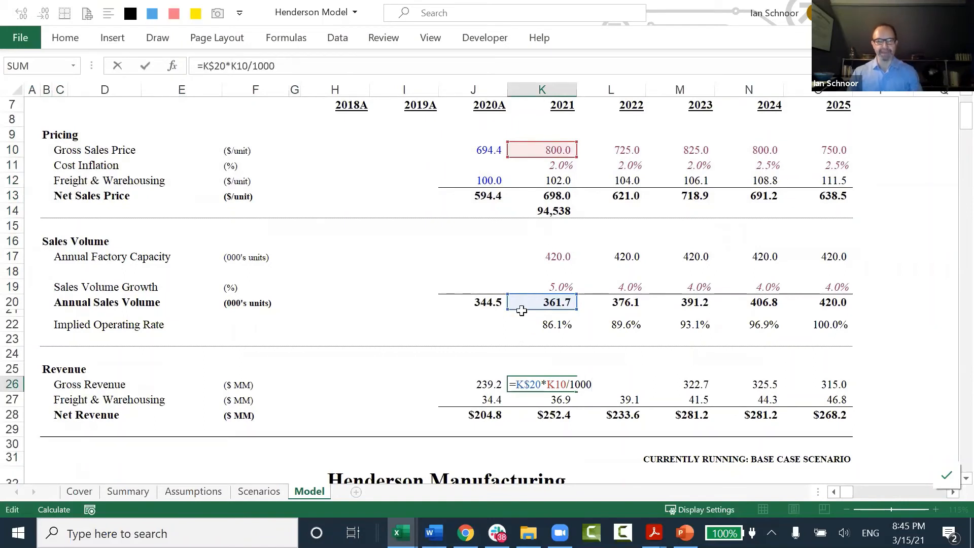
key(Escape)
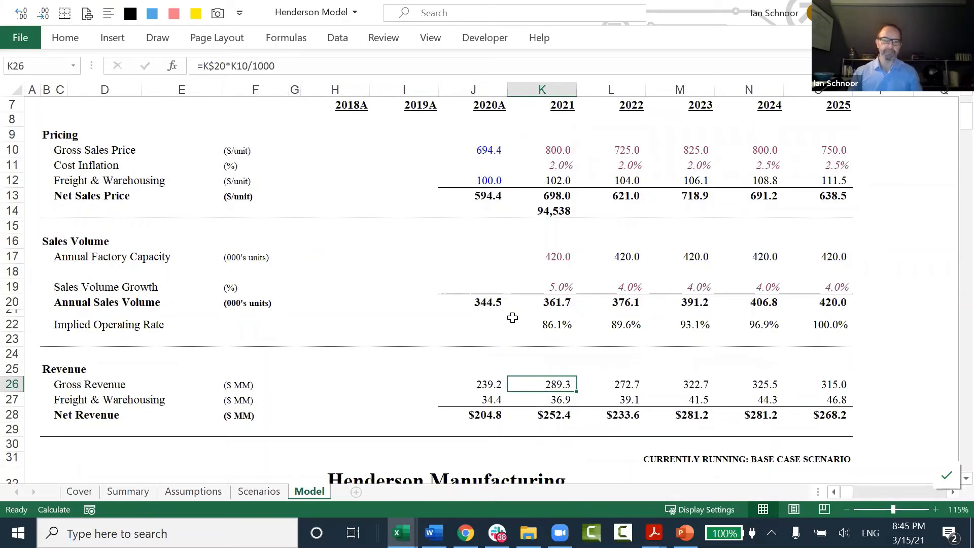
Step: Insert a blank row above the complex formula in K14, directly below Net Sales Price
scroll(513, 318, up, 1)
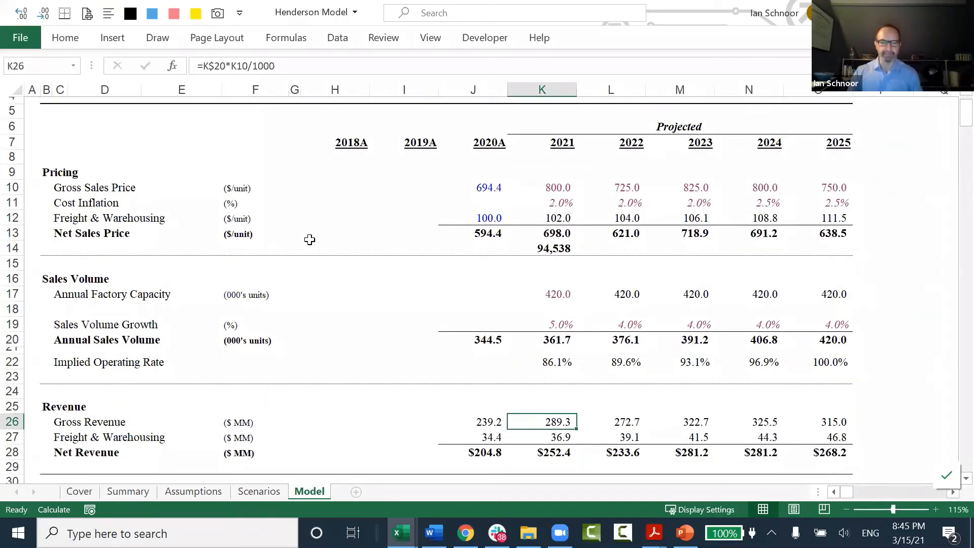
click(554, 249)
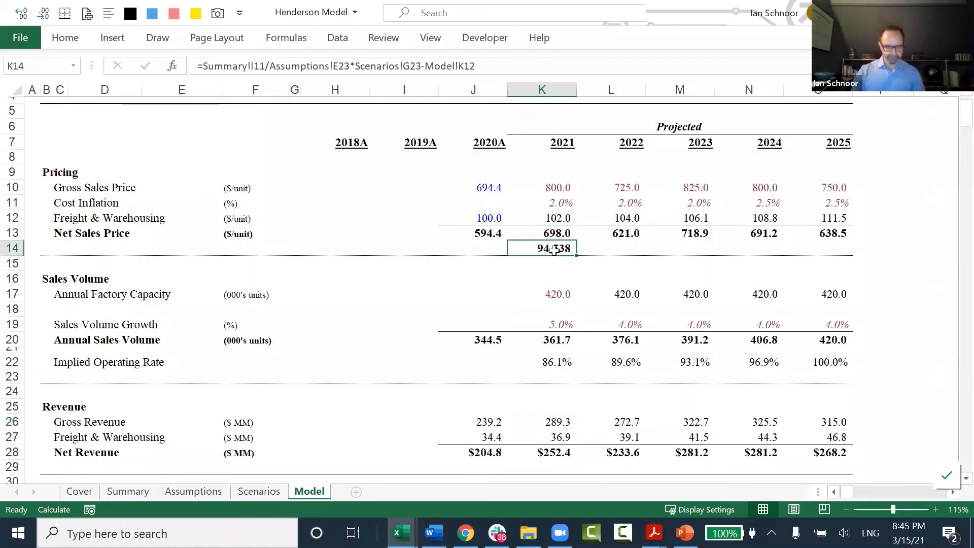
key(alt+i)
key(r)
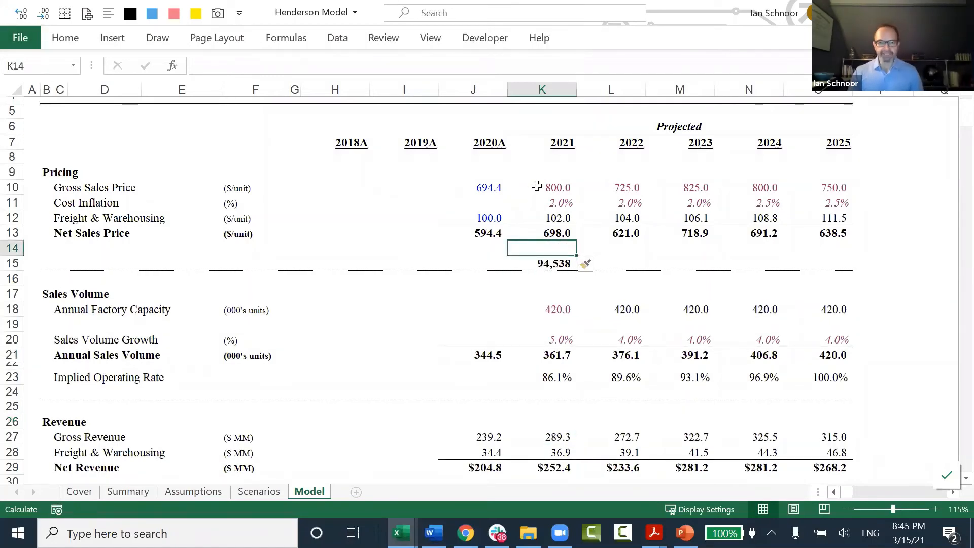
Step: Select the Gross Sales Price label and inspect the Scenarios link in its 2021 cell, K10
click(538, 188)
drag(63, 189, 275, 189)
key(Right)
key(Right)
key(Right)
key(Right)
key(Right)
key(Right)
key(Right)
key(Right)
key(Right)
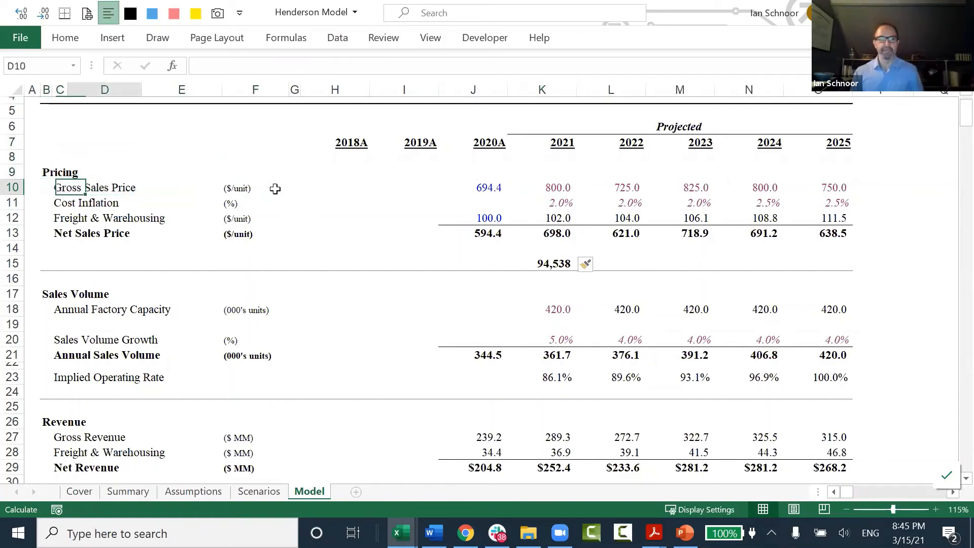
key(F2)
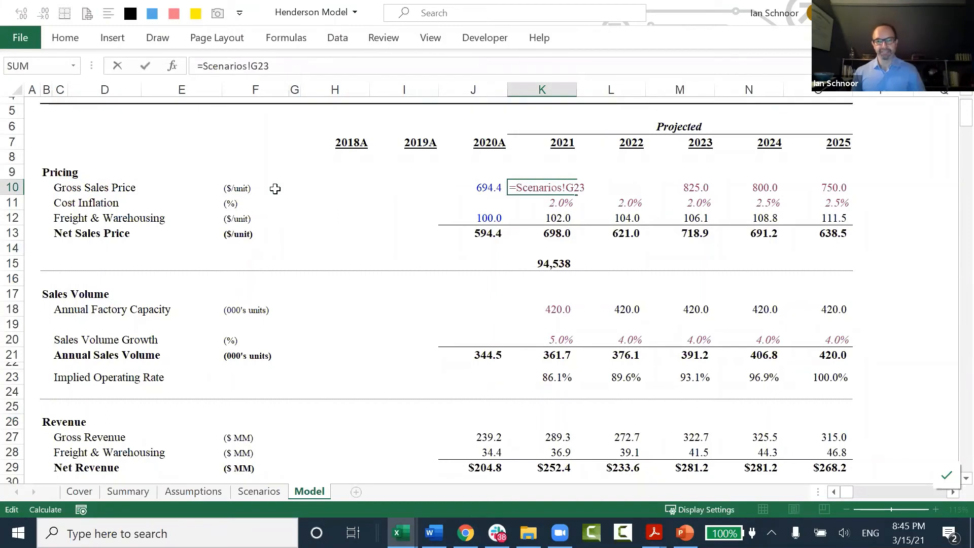
key(Escape)
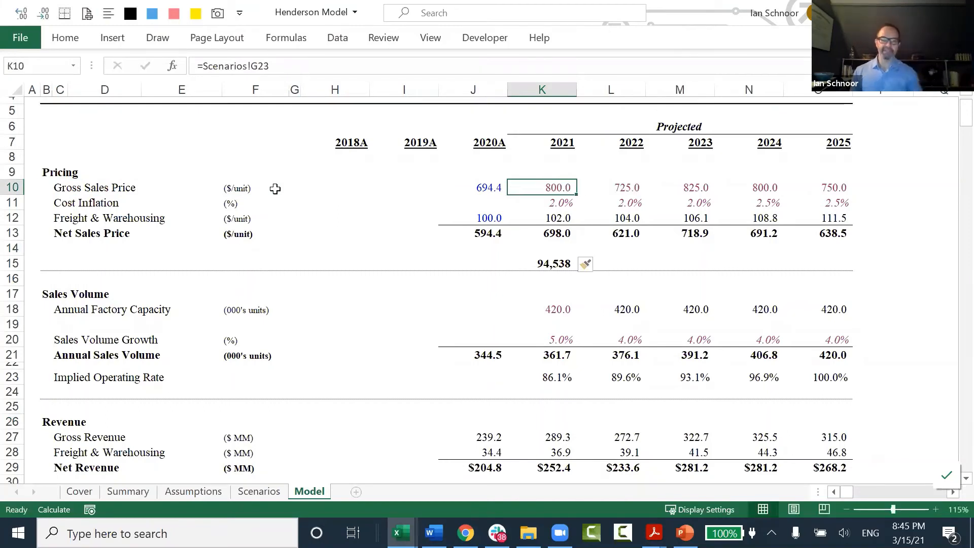
key(F2)
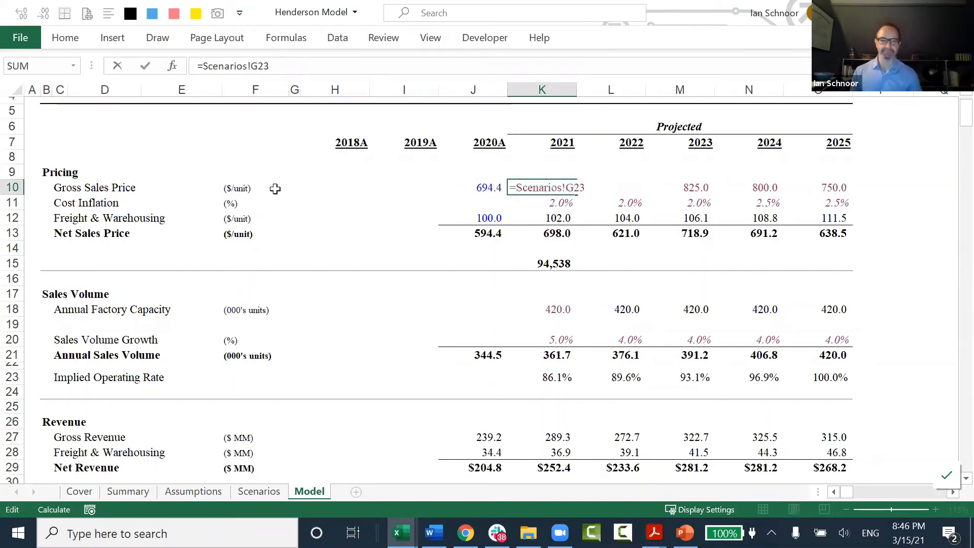
key(Return)
Step: Highlight the Freight & Warehousing row in the Pricing section and check its 2021 formula in K12
key(Down)
key(shift+space)
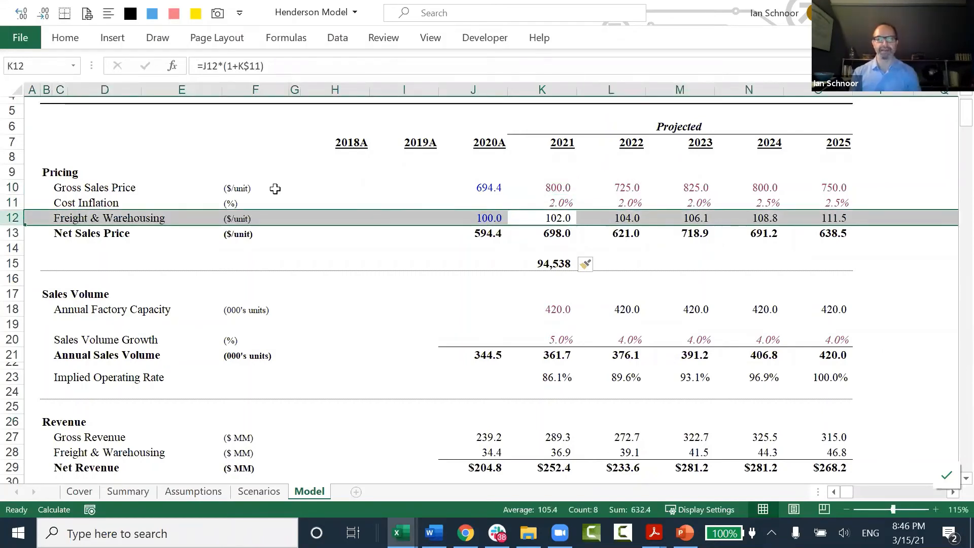
key(F2)
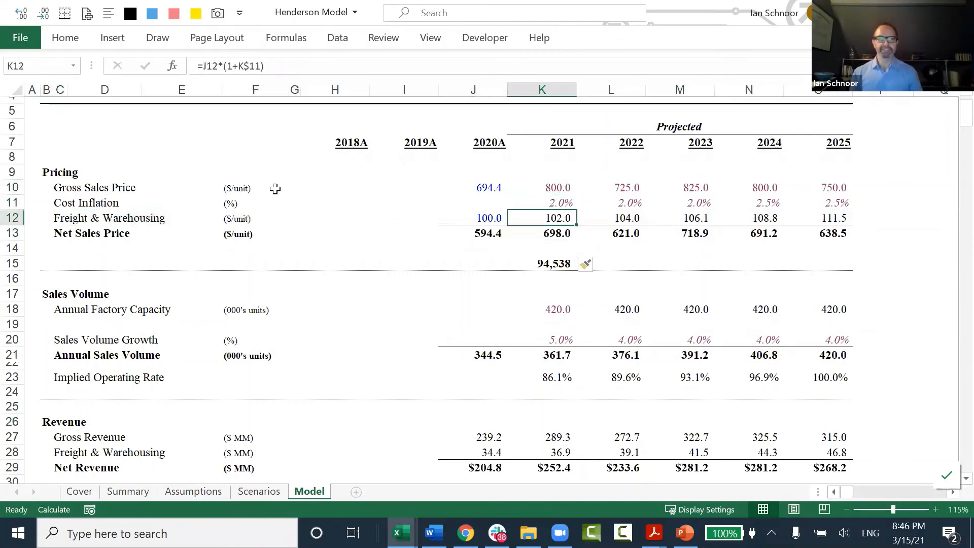
key(ctrl+Return)
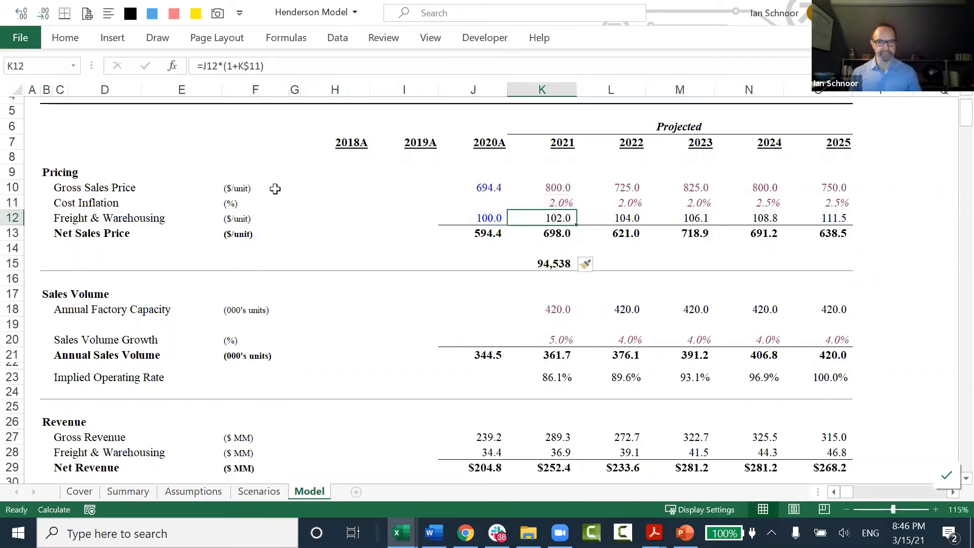
Step: Inspect the Scenarios links in the 2021 Gross Sales Price and Cost Inflation cells, K10 and K11
key(Up)
key(Up)
key(F2)
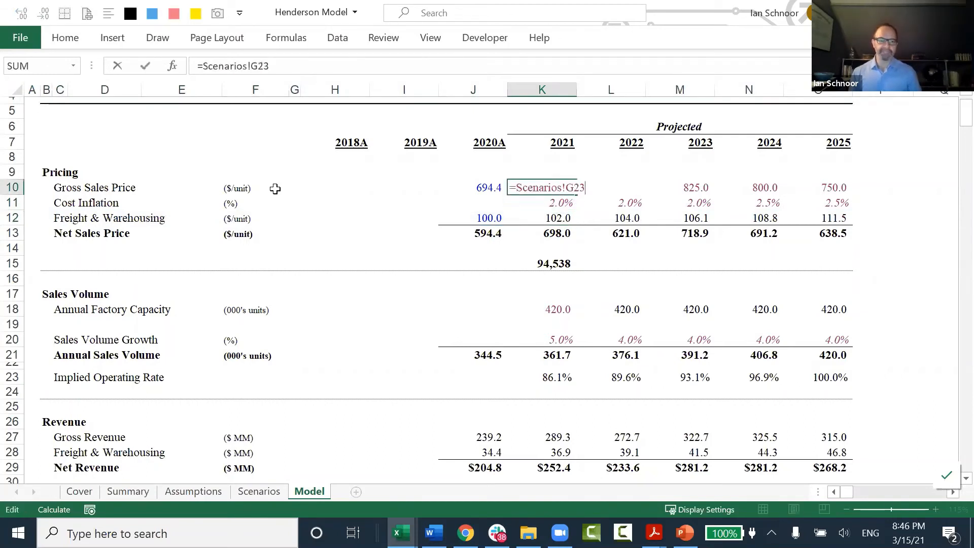
key(ctrl+Return)
key(Down)
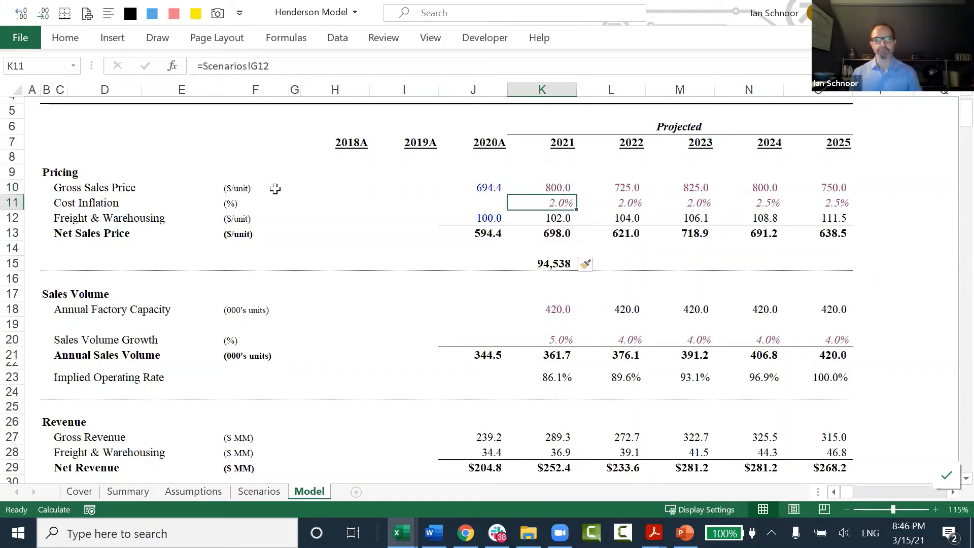
key(F2)
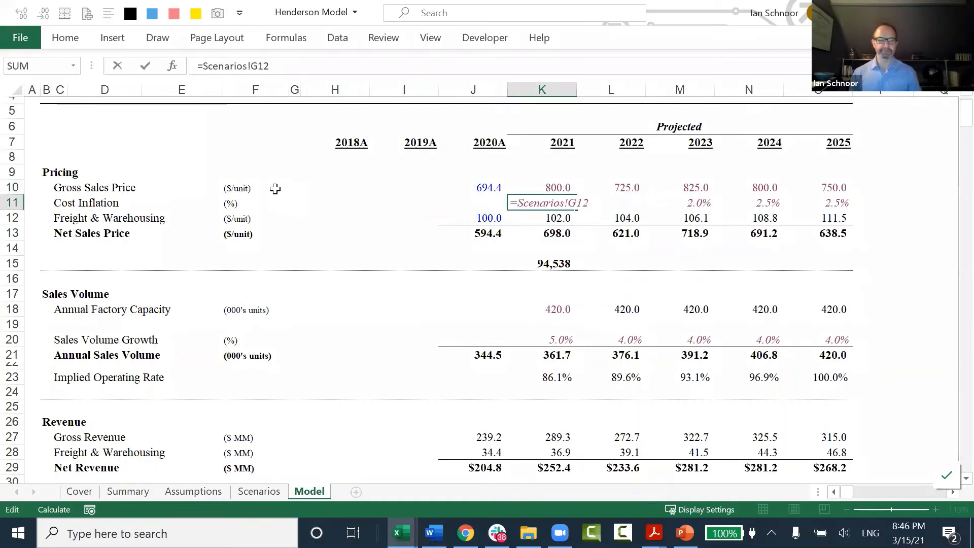
key(ctrl+Return)
Step: Inspect the cell references in the 2021 Freight & Warehousing and Net Sales Price formulas, K12 and K13
key(Down)
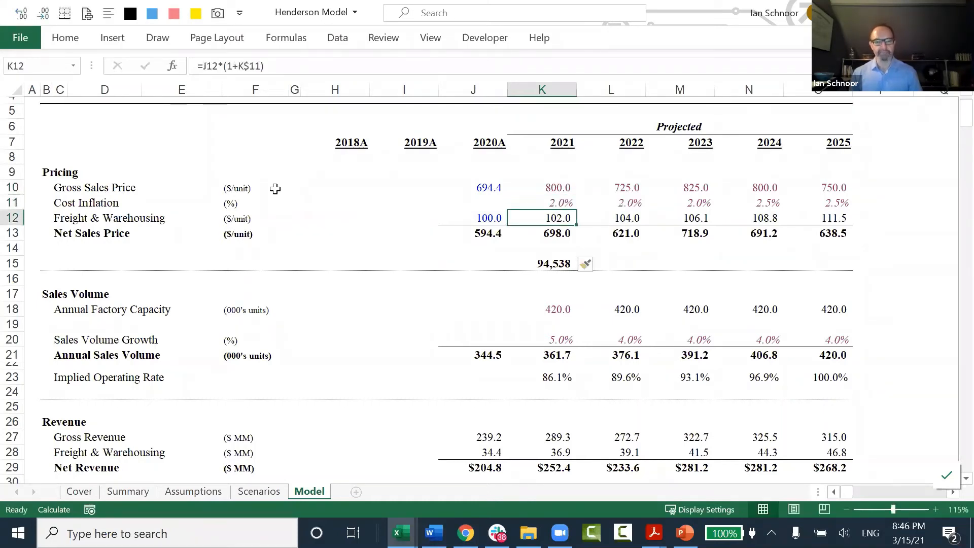
key(F2)
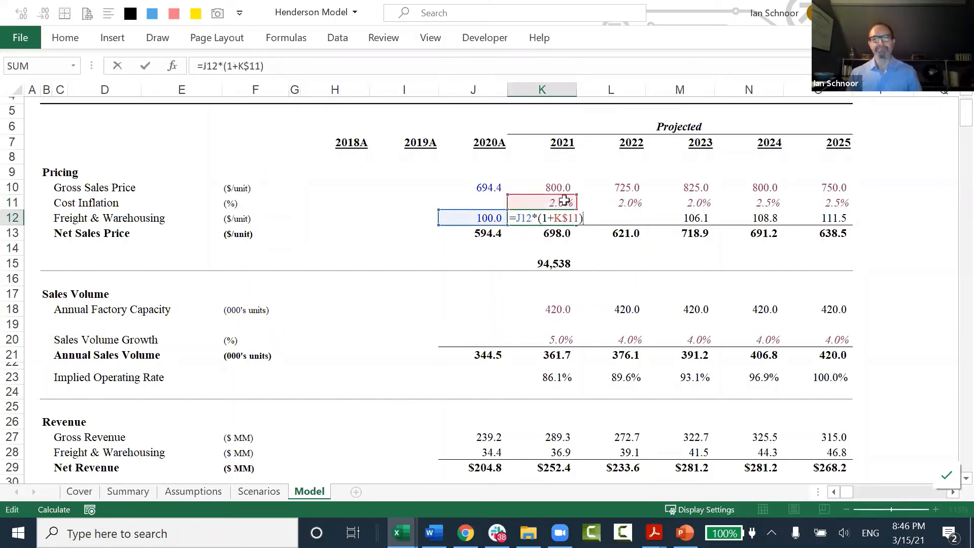
key(ctrl+Return)
key(Down)
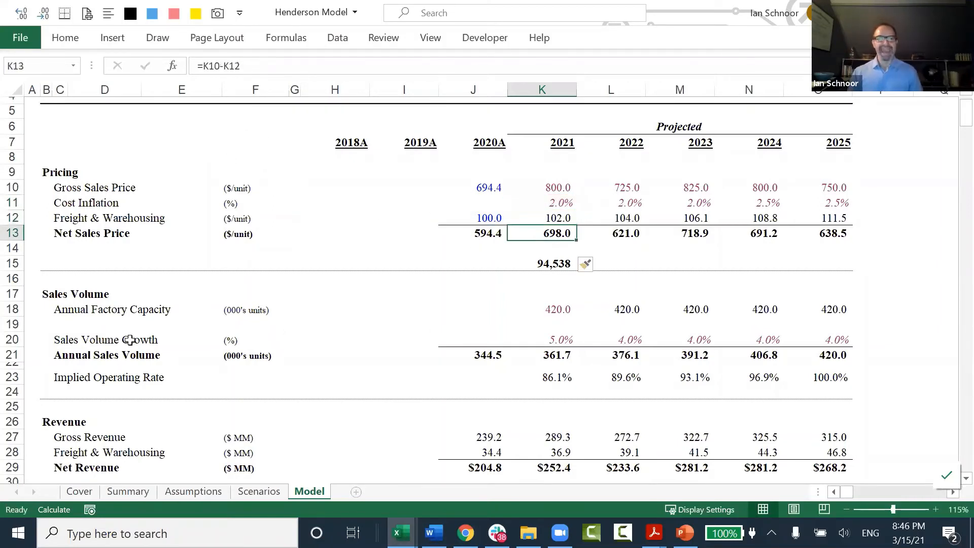
key(F2)
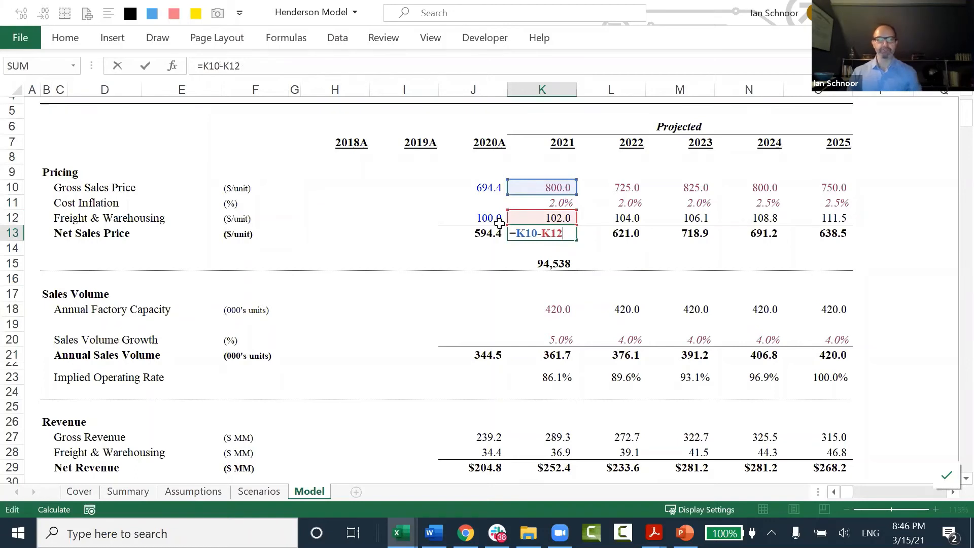
key(ctrl+Return)
Step: Step through the 2021 Pricing formulas again from K10 to K13, opening each one without changing it
key(Up)
key(Up)
key(Up)
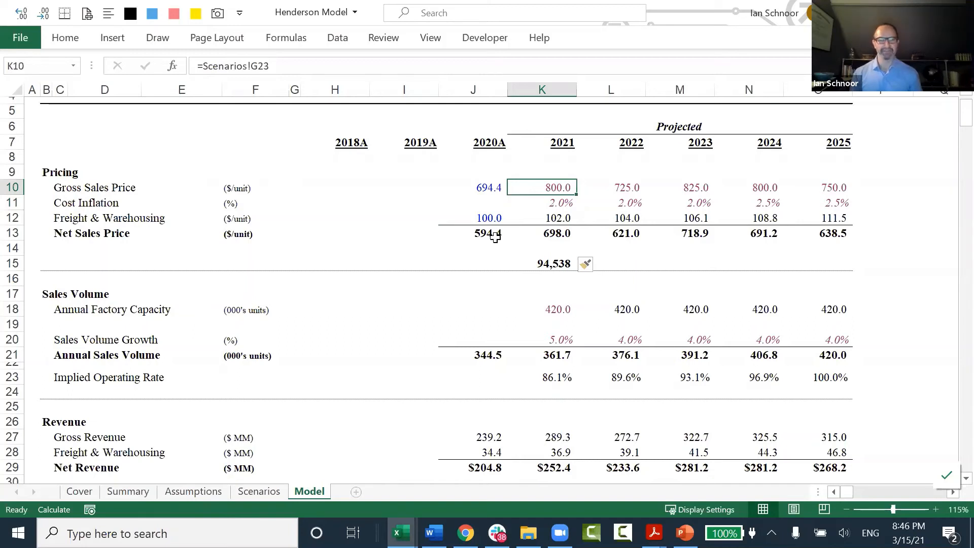
key(F2)
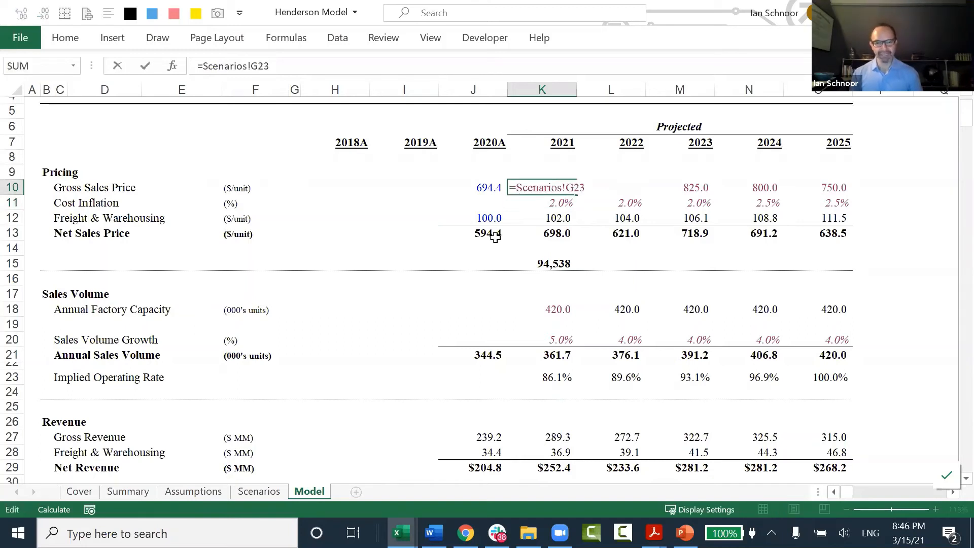
key(Return)
key(F2)
key(Escape)
key(Down)
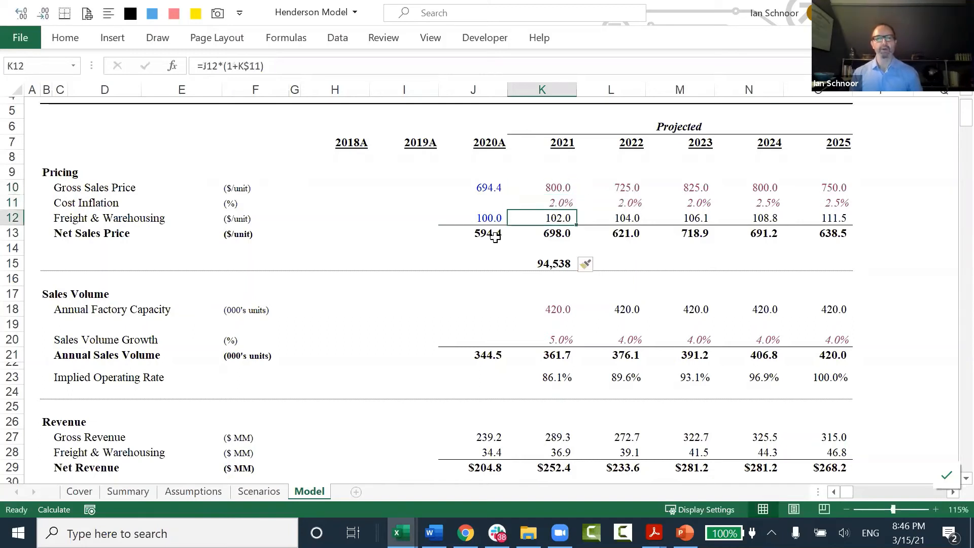
key(F2)
key(Escape)
key(Down)
key(F2)
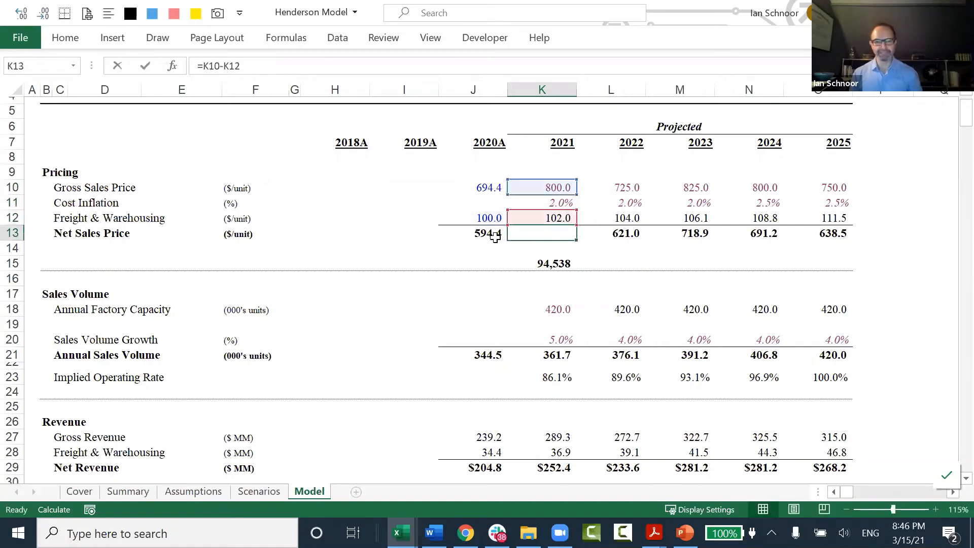
key(Escape)
Step: Inspect the 2021 Sales Volume formulas from Annual Factory Capacity in K18 to Implied Operating Rate in K23 without changing them
key(Down)
key(Down)
key(Down)
key(Down)
key(Down)
key(F2)
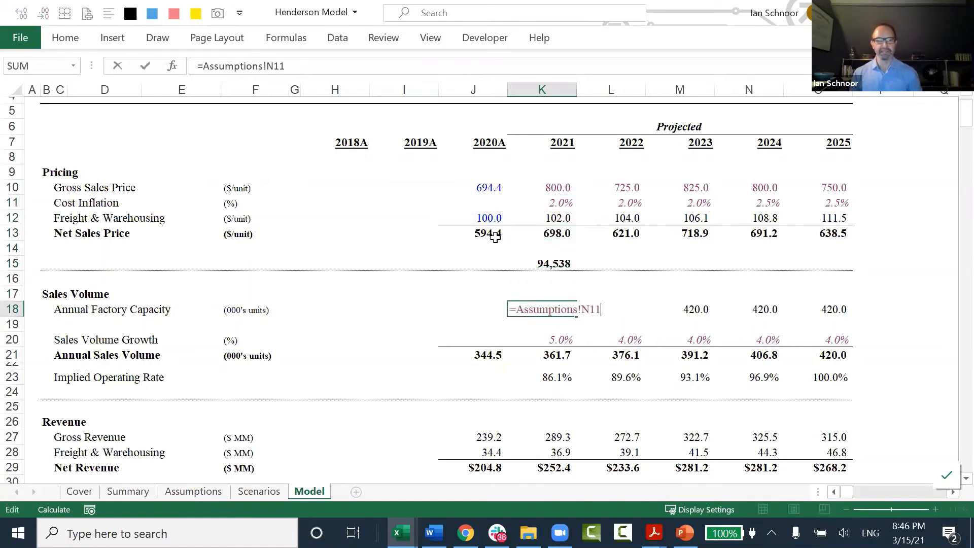
key(Escape)
key(Down)
key(Down)
key(Down)
key(F2)
key(Escape)
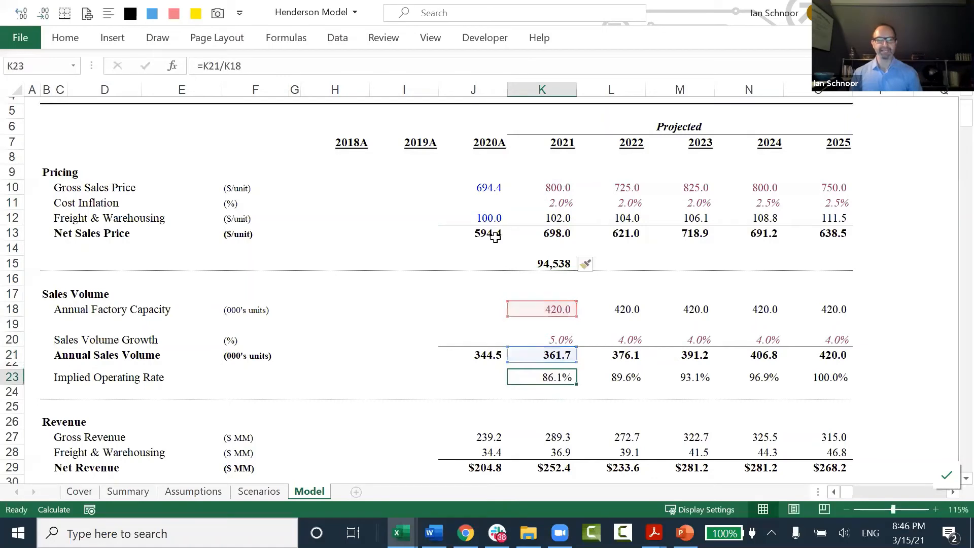
Step: Inspect the 2021 Revenue formulas for Gross Revenue, Freight & Warehousing and Net Revenue in K27 to K29
key(Down)
key(Down)
key(Down)
key(Down)
key(Down)
key(F2)
key(Escape)
key(Down)
key(F2)
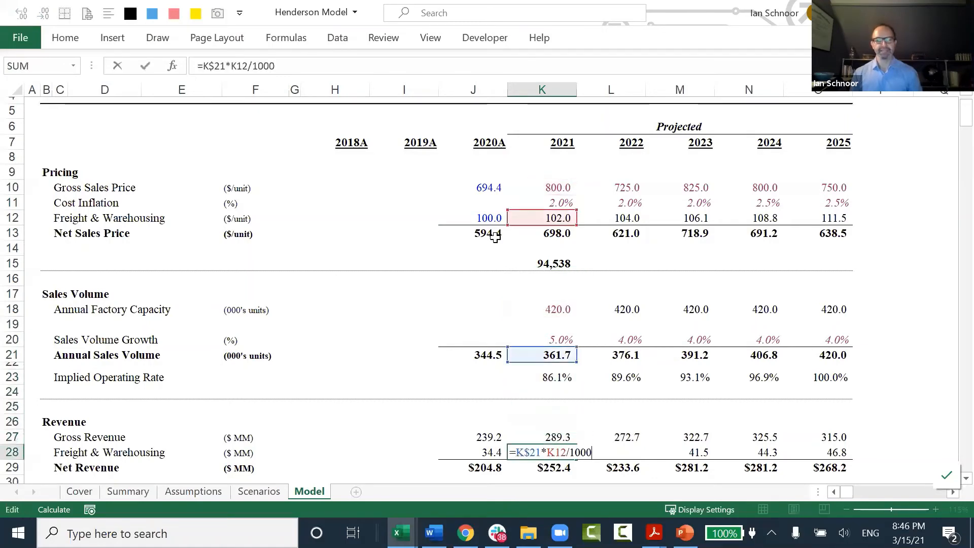
key(Escape)
key(Down)
key(F2)
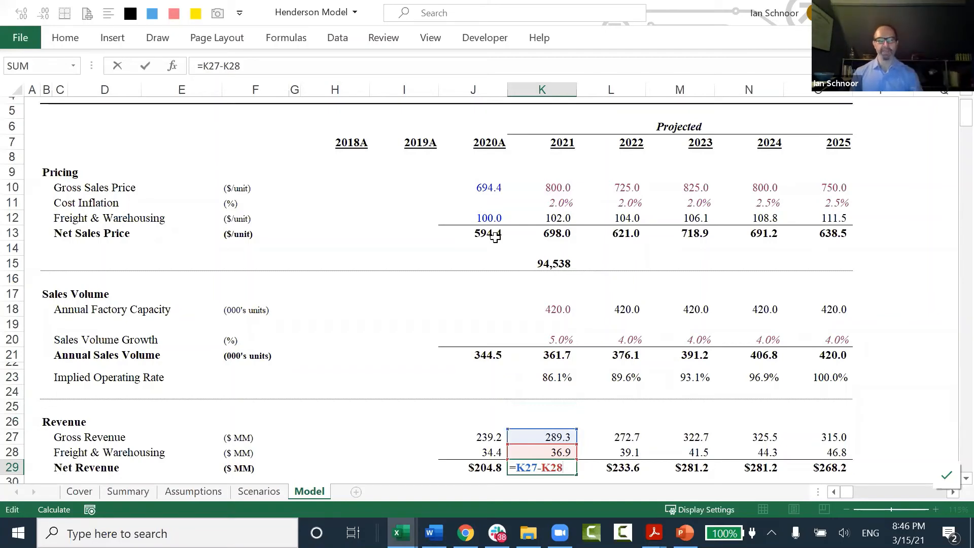
key(ctrl+Return)
Step: Go back to the complex cross-sheet formula in K15 and examine its references without changing it
key(Up)
key(Up)
key(Up)
key(Up)
key(Up)
key(Up)
key(Up)
key(Up)
key(Up)
key(Up)
key(Up)
key(Up)
key(Up)
key(Up)
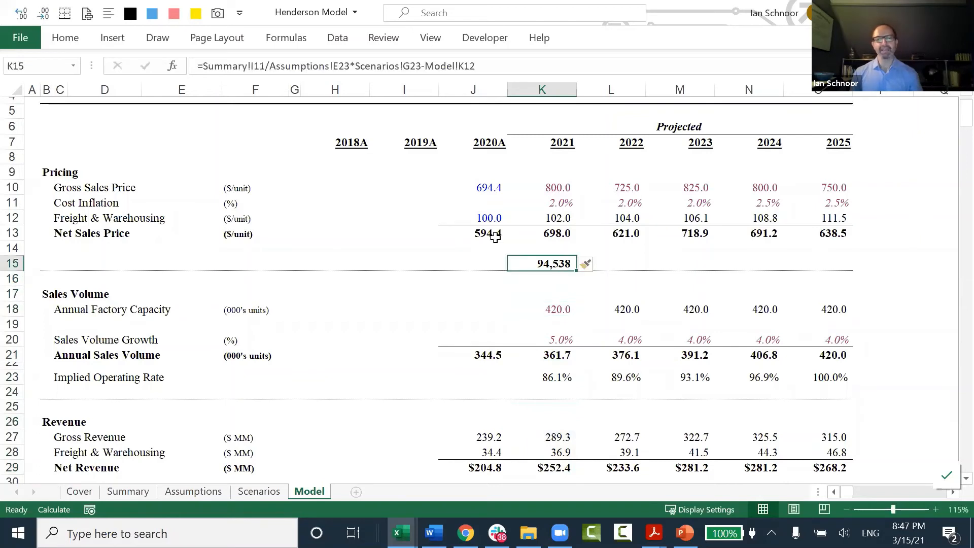
key(F2)
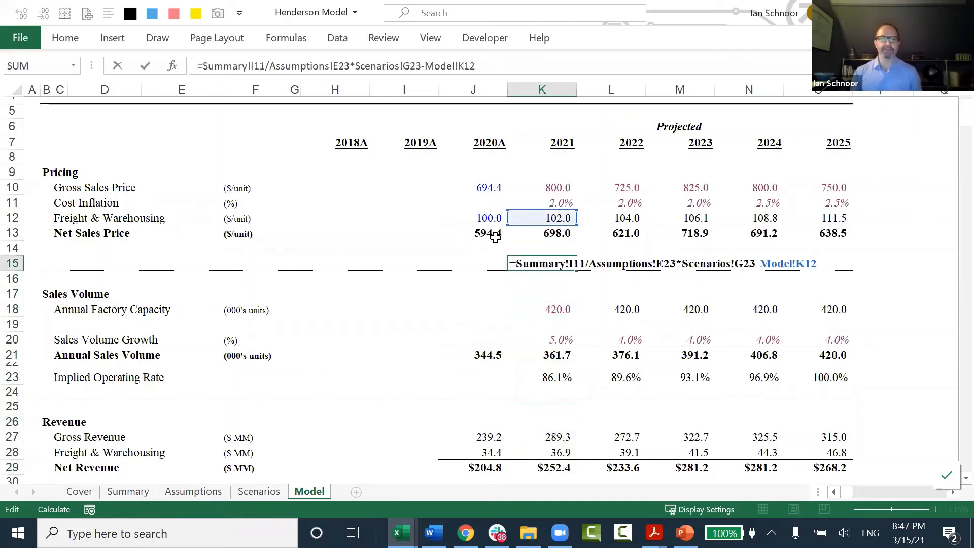
key(ctrl+Return)
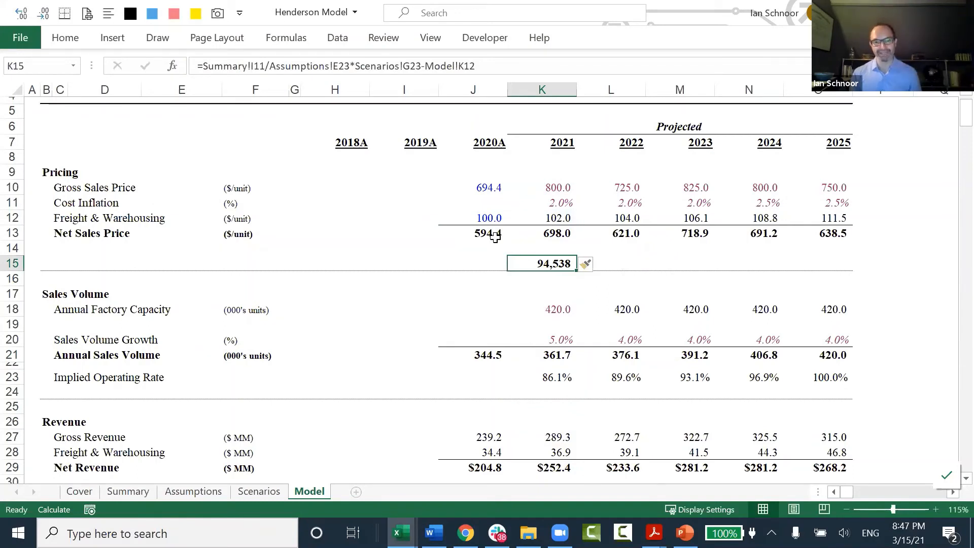
Step: Insert three blank rows above the cross-sheet formula in row 15
key(shift+space)
key(alt+i)
key(r)
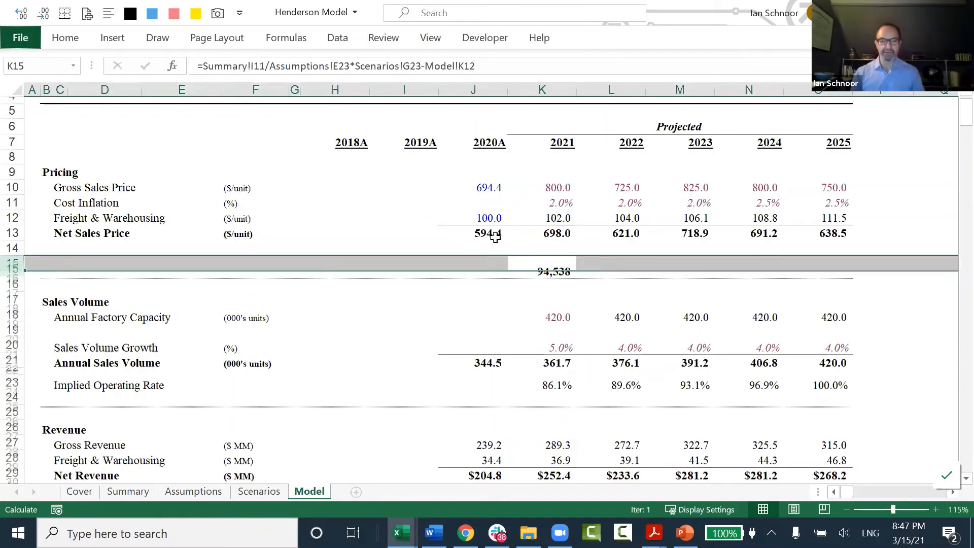
key(ctrl+shift+plus)
key(ctrl+shift+plus)
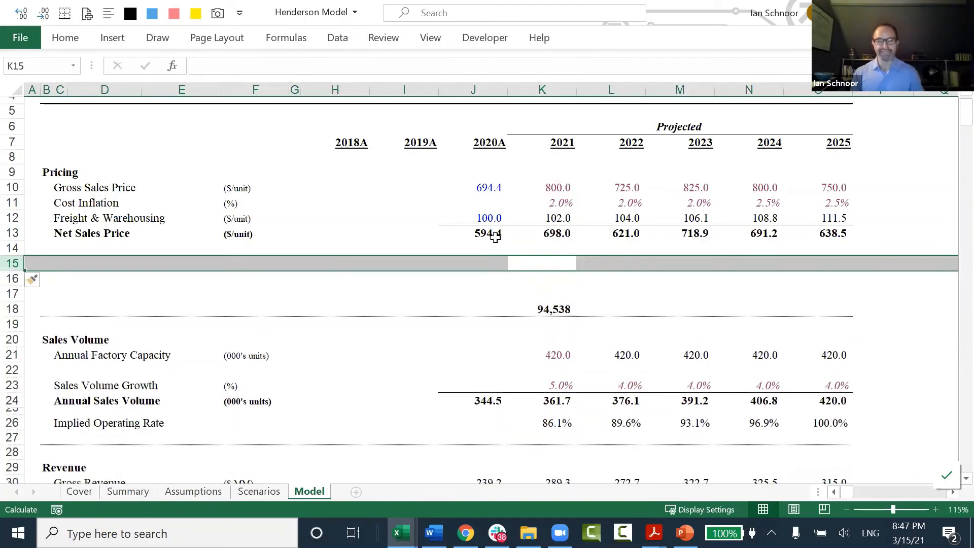
Step: Highlight the Summary!I11 reference inside the cross-sheet formula in K18
key(Down)
key(Down)
key(Down)
key(F2)
key(Home)
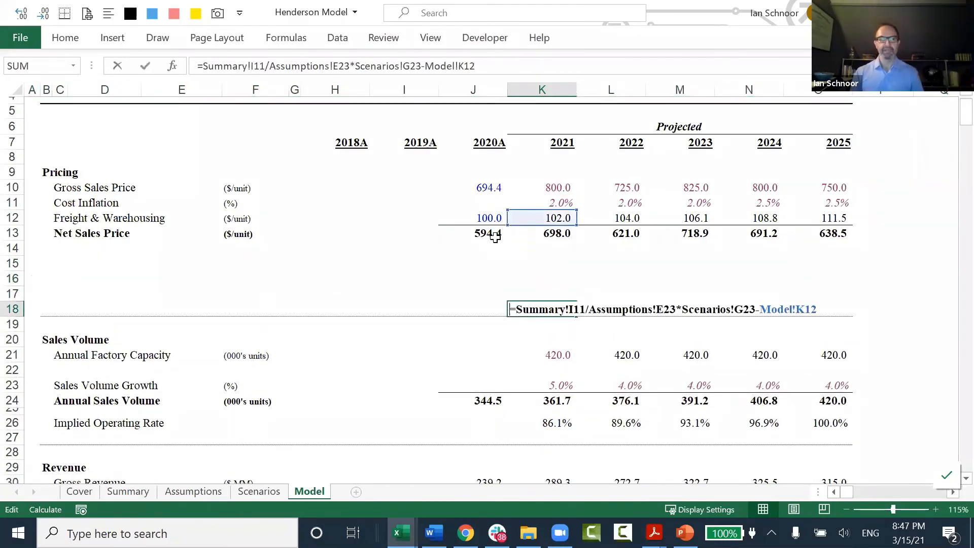
key(Right)
key(ctrl+shift+Right)
key(ctrl+shift+Right)
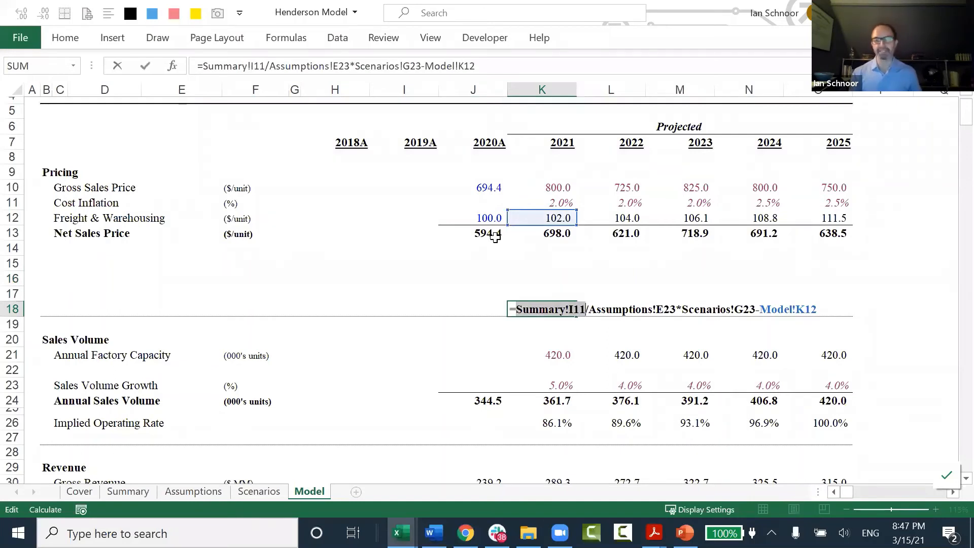
Step: Try copying the K18 cross-sheet formula into L18, and clear the pasted cell
key(Escape)
key(ctrl+c)
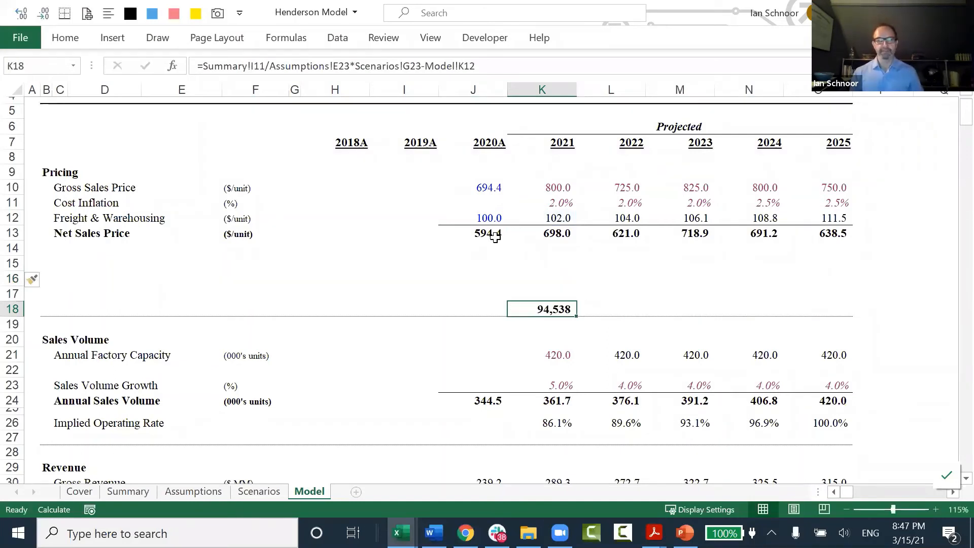
key(Right)
key(ctrl+v)
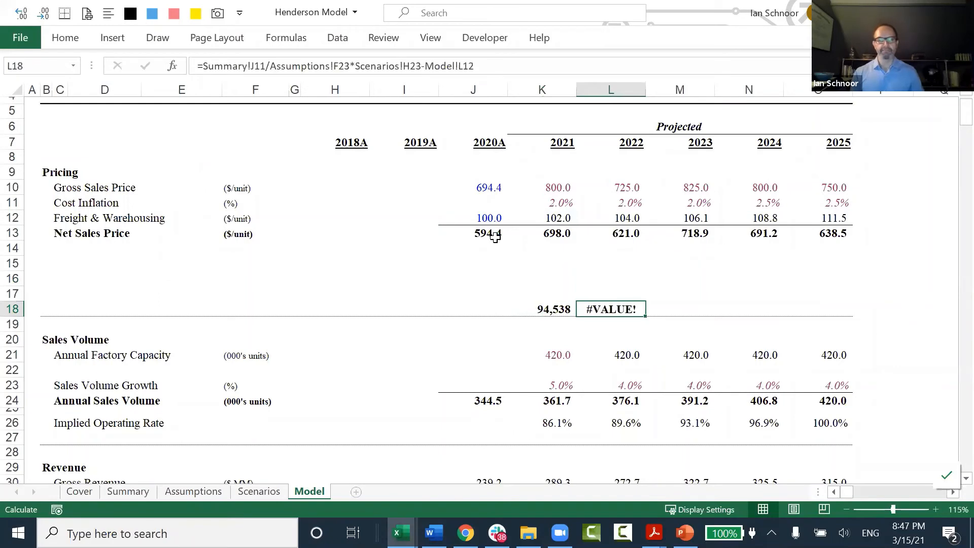
key(Delete)
Step: Copy the Summary!I11 reference from the K18 formula and enter it as the link =Summary!I11 in K15
key(Left)
key(F2)
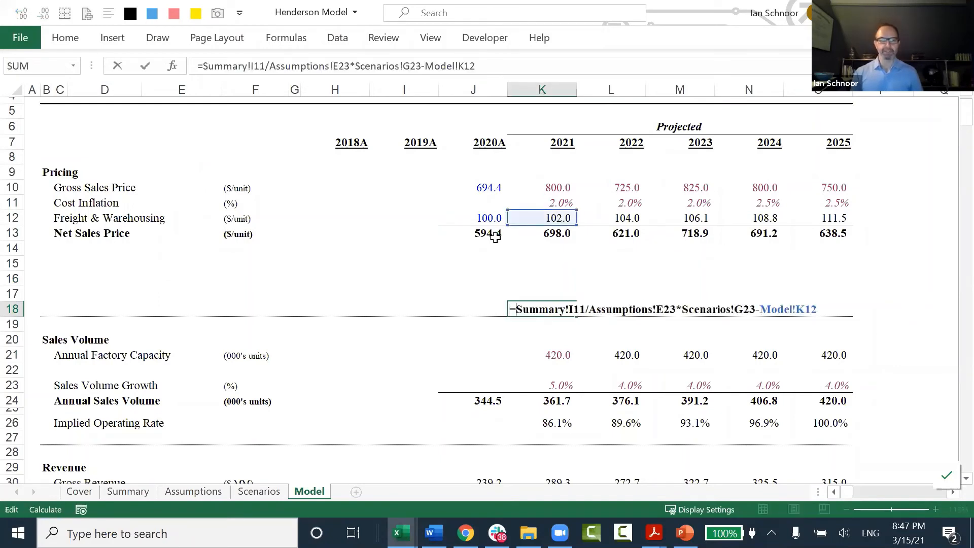
key(shift+Right)
key(shift+Right)
key(shift+Right)
key(shift+Right)
key(shift+Right)
key(shift+Right)
key(shift+Right)
key(shift+Right)
key(shift+Right)
key(shift+Right)
key(shift+Right)
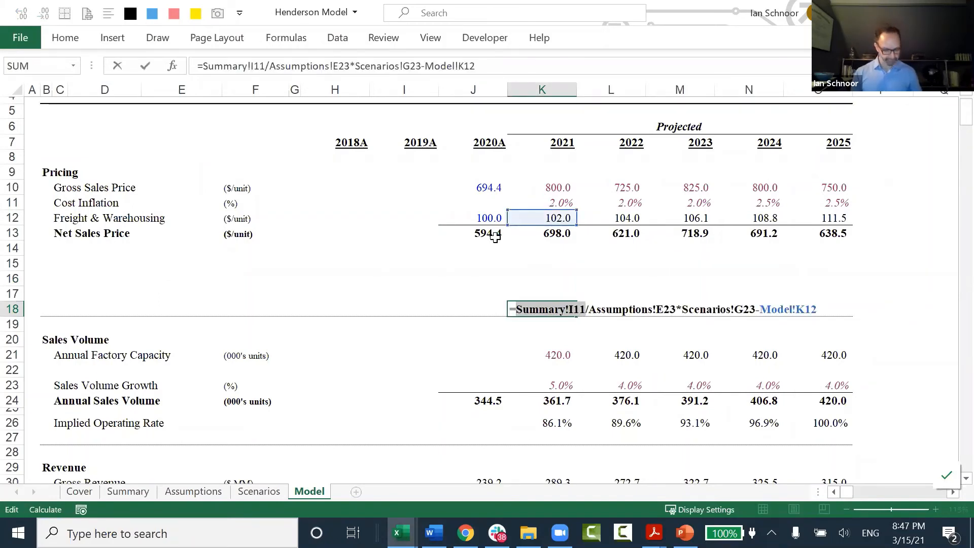
key(Escape)
key(Up)
key(Up)
key(Up)
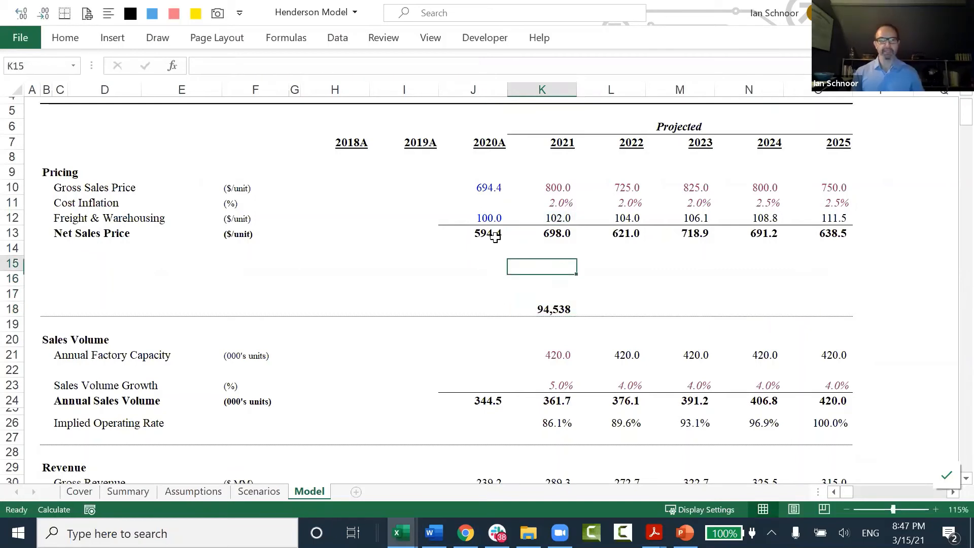
text(=)
key(ctrl+v)
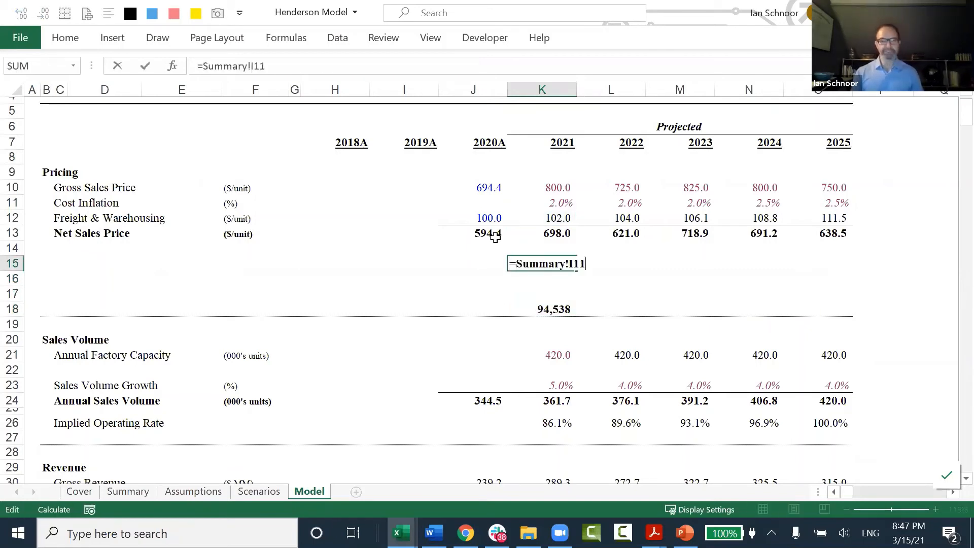
key(ctrl+Return)
Step: Enter the text Label in C15 as the row heading for the new Summary link
key(Left)
key(Left)
key(Left)
key(Left)
key(Left)
key(Left)
key(Left)
key(Left)
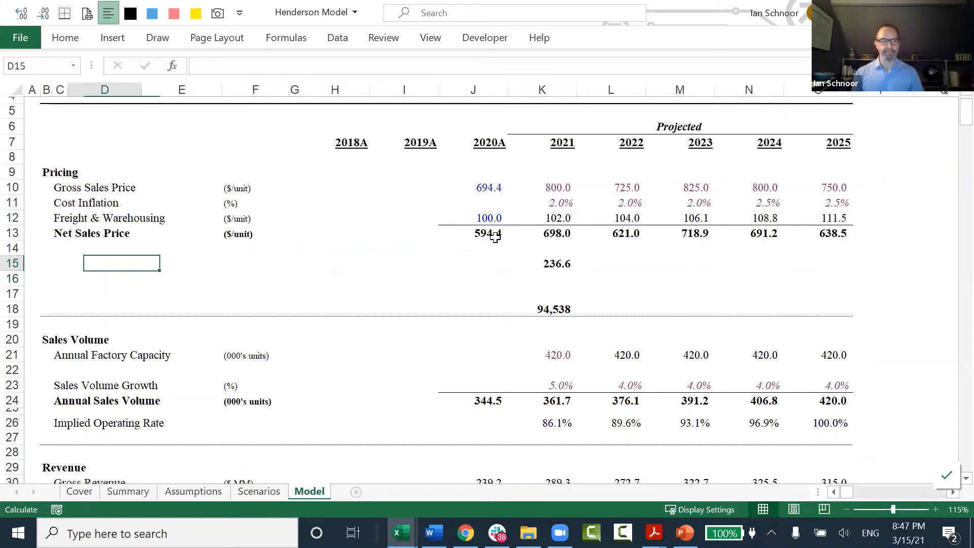
text(Lable)
key(Return)
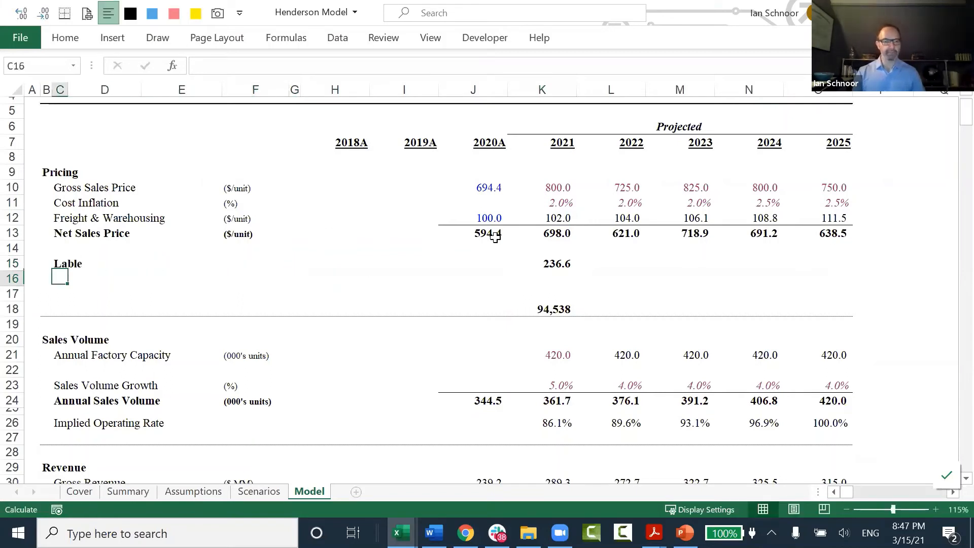
key(Up)
key(F2)
key(BackSpace)
key(BackSpace)
text(el)
key(Return)
key(Up)
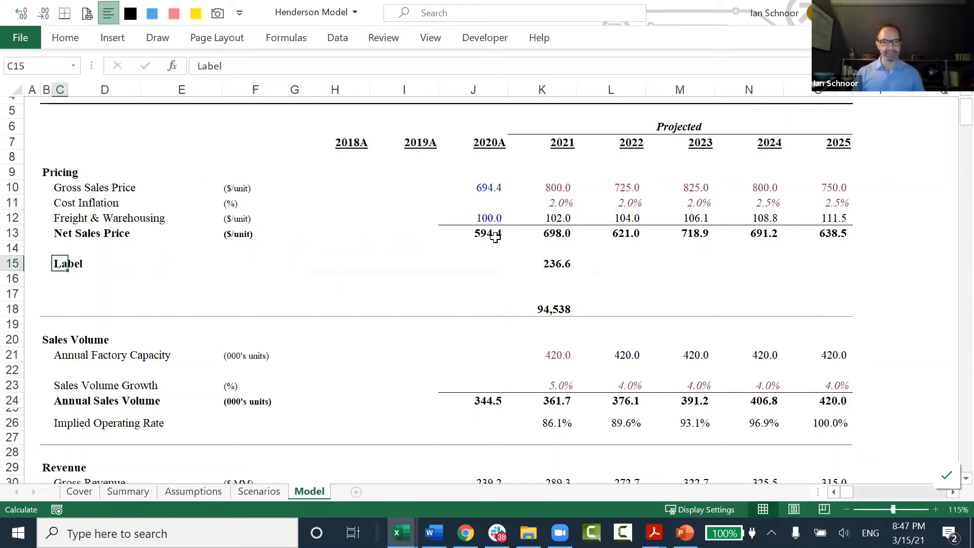
Step: Check the new link formula in K15 without changing it
key(Right)
key(Right)
key(Right)
key(Right)
key(Right)
key(Right)
key(Right)
key(Right)
key(F2)
key(Return)
key(Up)
key(Down)
key(Down)
key(Down)
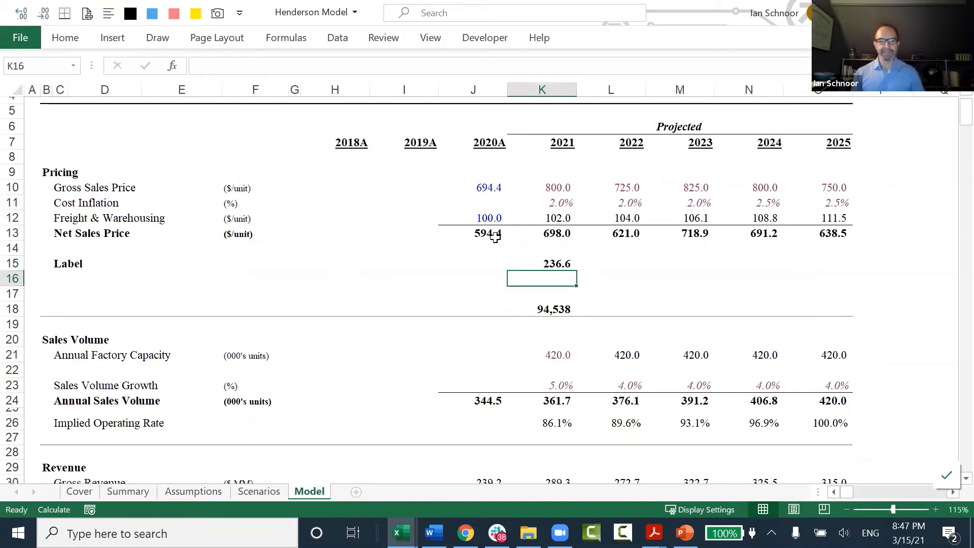
key(F2)
key(shift+Right)
key(shift+Right)
key(shift+Right)
key(shift+Right)
key(shift+Right)
key(shift+Right)
key(shift+Right)
key(shift+Right)
key(shift+Right)
key(shift+Right)
key(shift+Right)
key(shift+Right)
key(shift+Right)
key(shift+Right)
key(shift+Right)
key(shift+Right)
key(shift+Right)
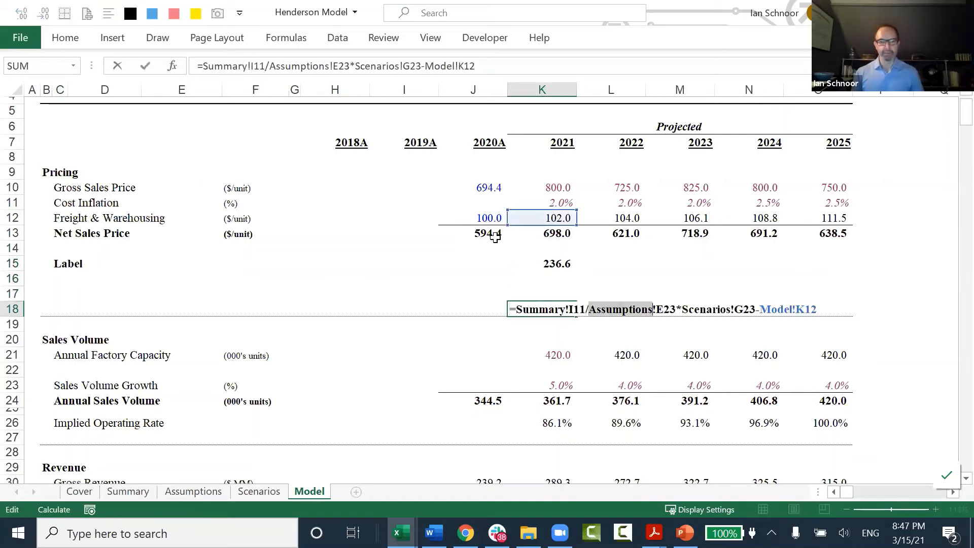
key(Delete)
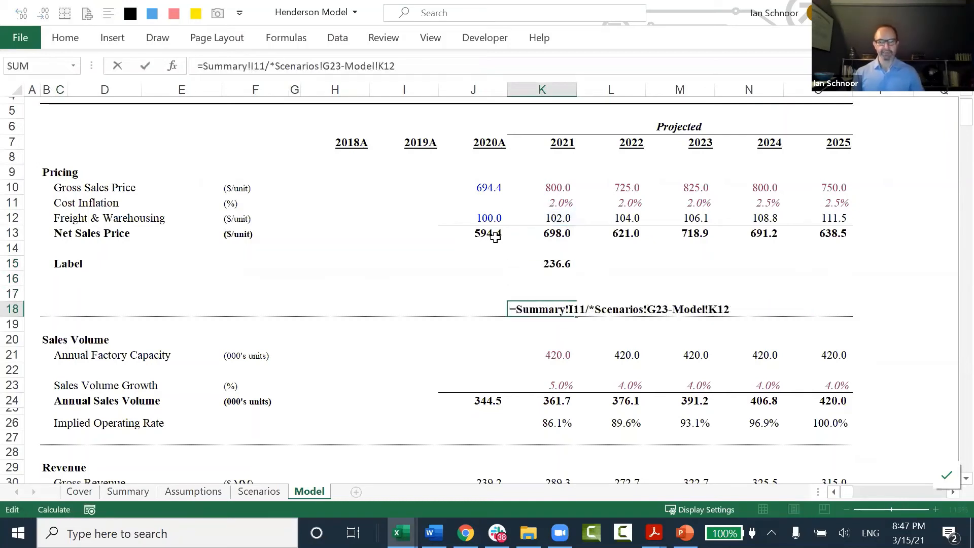
key(Escape)
Step: Copy the Assumptions!E23 reference from the K18 formula and enter it as the link =Assumptions!E23 in K16
key(F2)
key(Right)
key(Right)
key(Right)
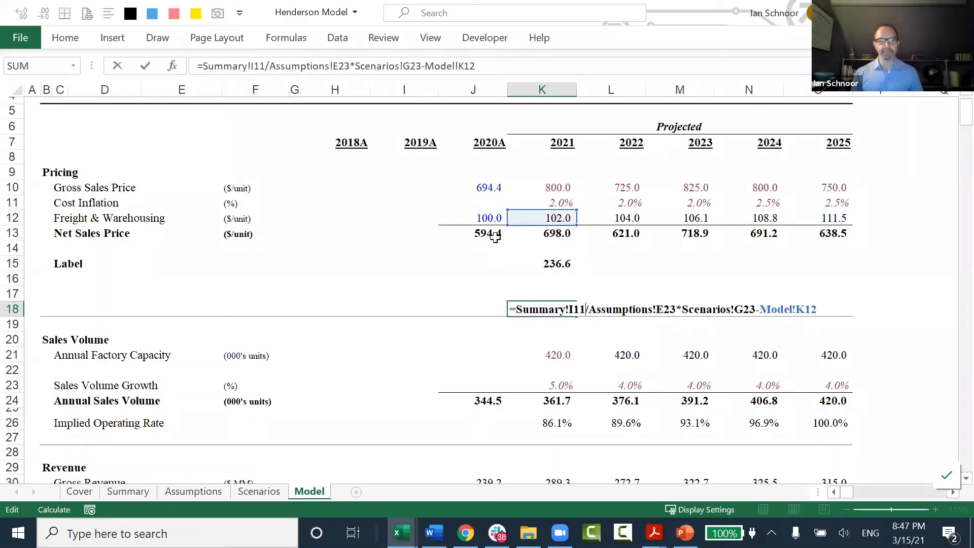
key(ctrl+shift+Right)
key(ctrl+shift+Right)
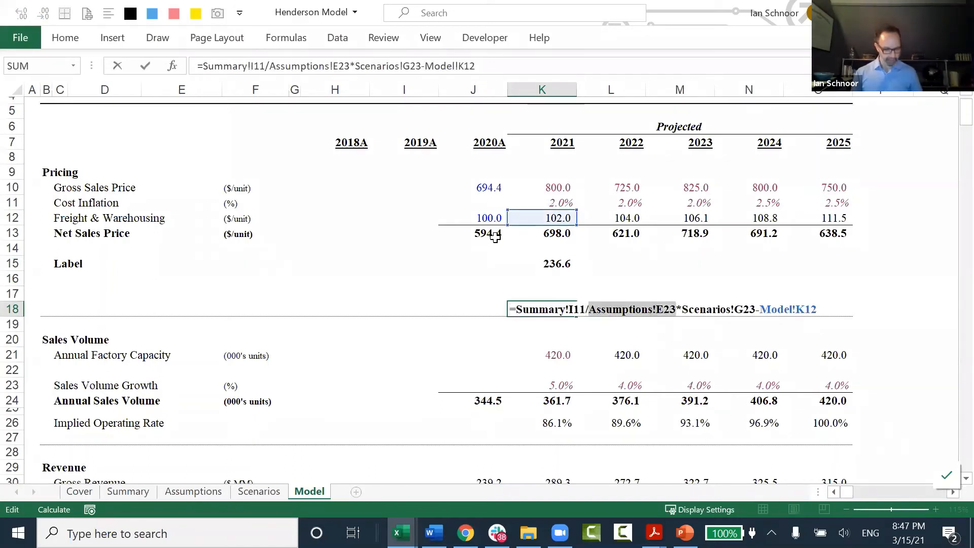
key(shift+Return)
key(Up)
key(F2)
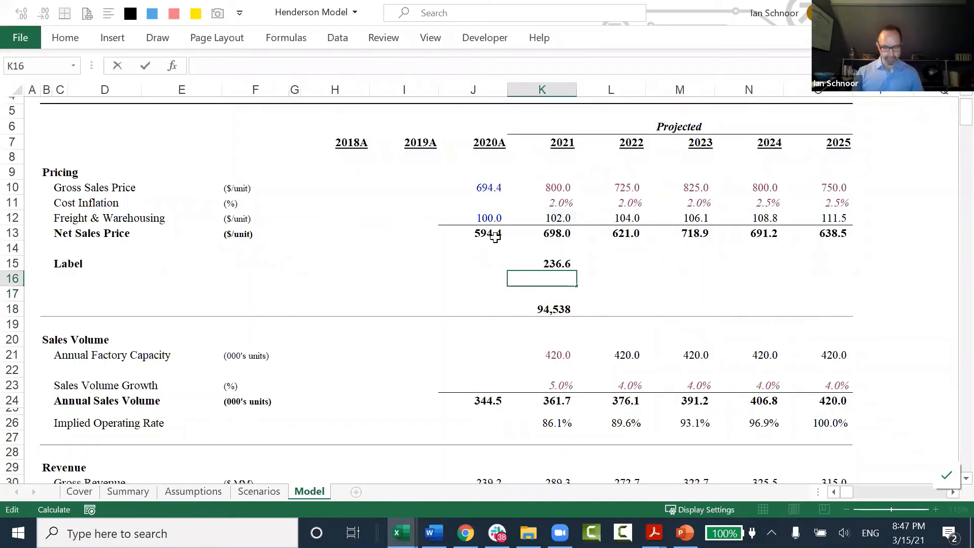
text(=)
key(ctrl+v)
key(Return)
Step: Copy the Scenarios!G23 reference from the K18 formula and enter it as the link =Scenarios!G23 in K17
key(Down)
key(F2)
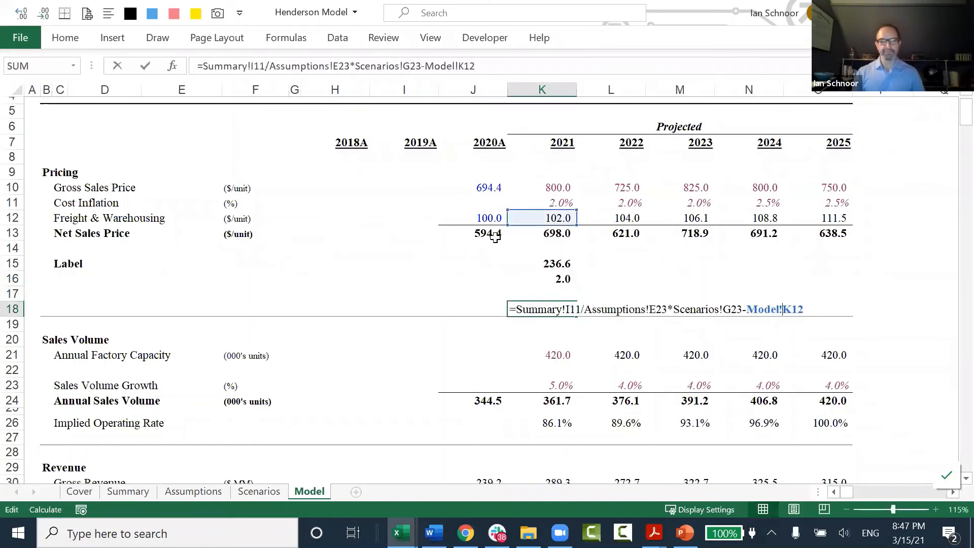
key(ctrl+Left)
key(ctrl+shift+Right)
key(ctrl+shift+Right)
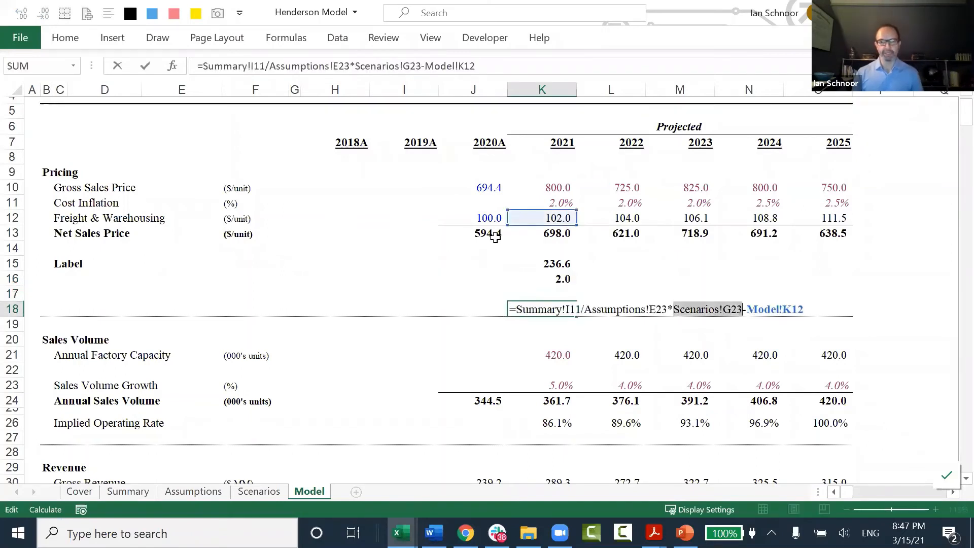
key(ctrl+c)
key(Escape)
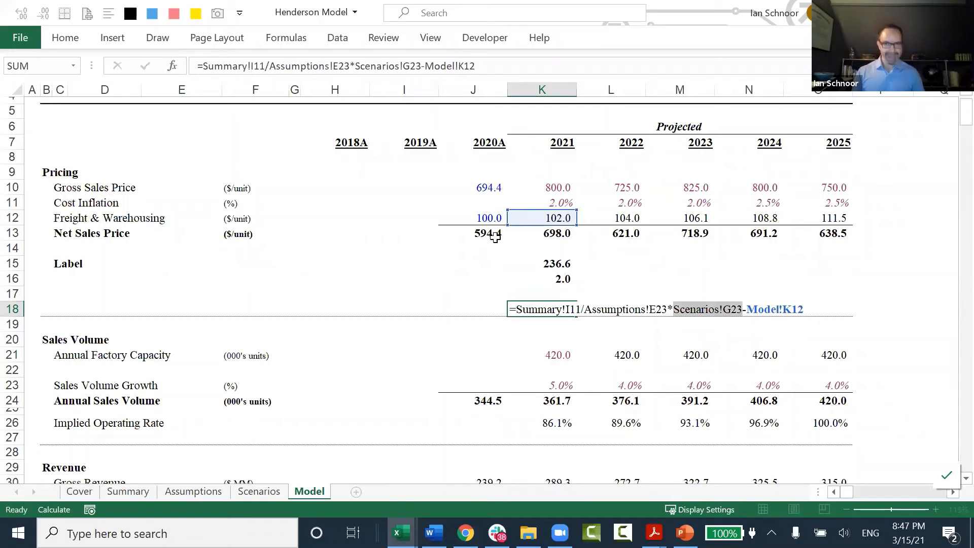
key(Up)
text(=)
key(ctrl+v)
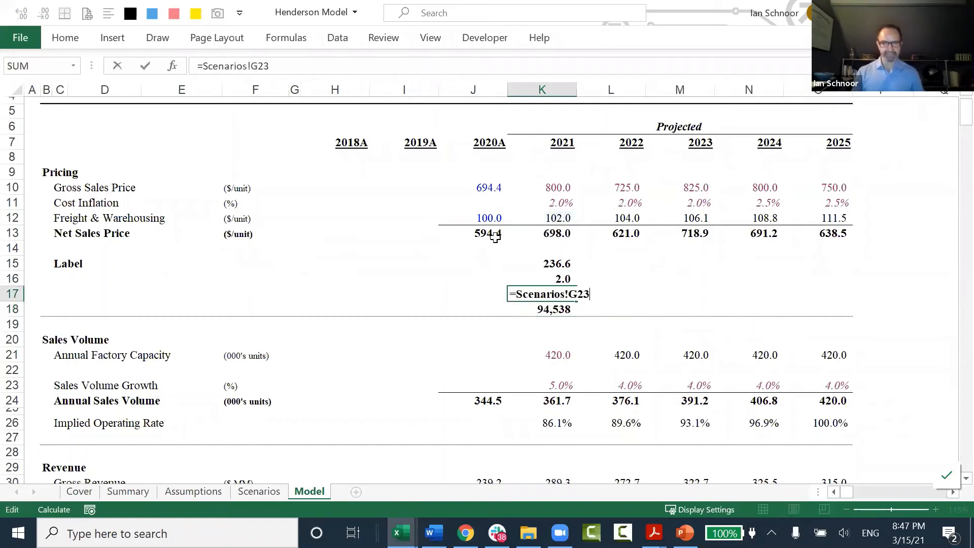
key(Return)
Step: Fill the Label heading from C15 down into C16 and C17, and enter Calc as the heading in C18
key(Up)
key(Left)
key(Left)
key(Left)
key(Left)
key(Left)
key(Left)
key(Left)
key(Left)
key(Up)
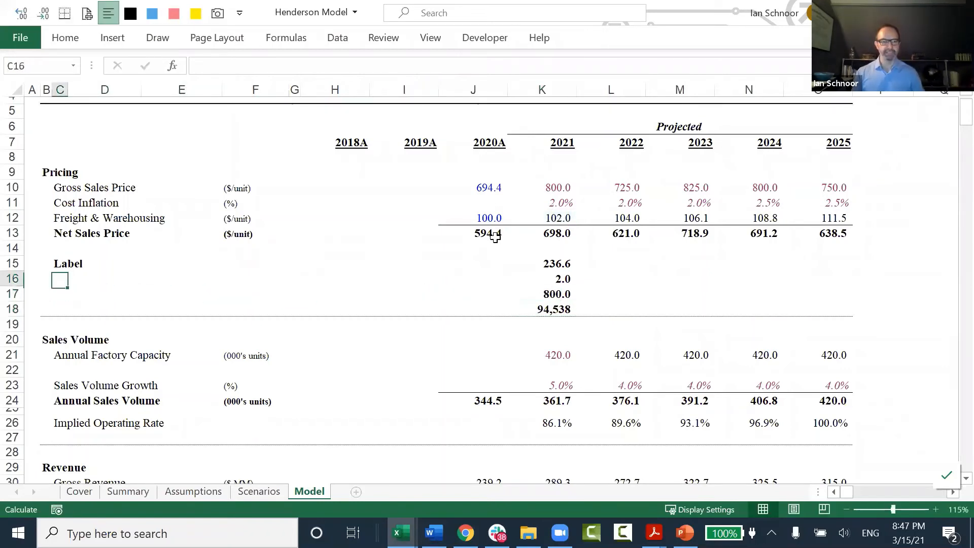
key(ctrl+d)
key(Down)
key(ctrl+d)
key(Down)
text(Calc)
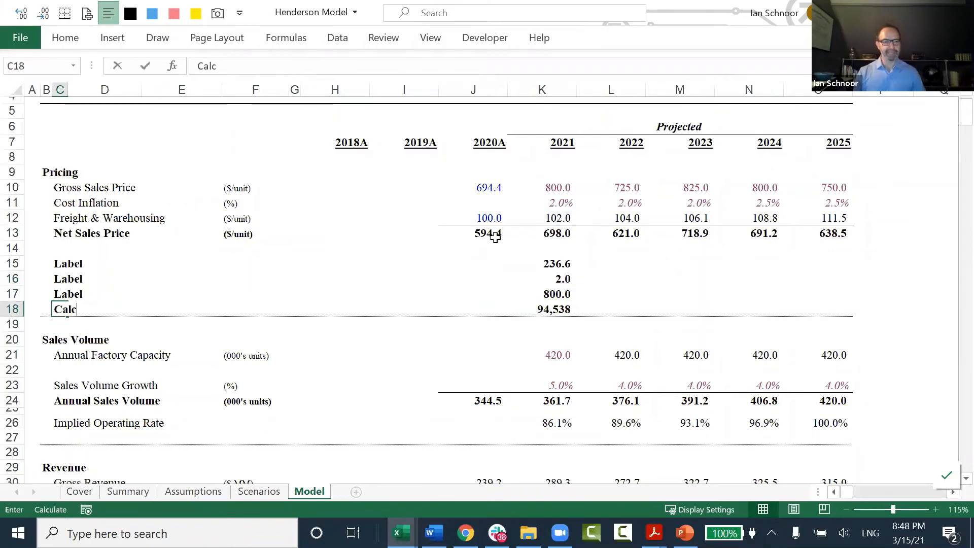
key(ctrl+Right)
key(F2)
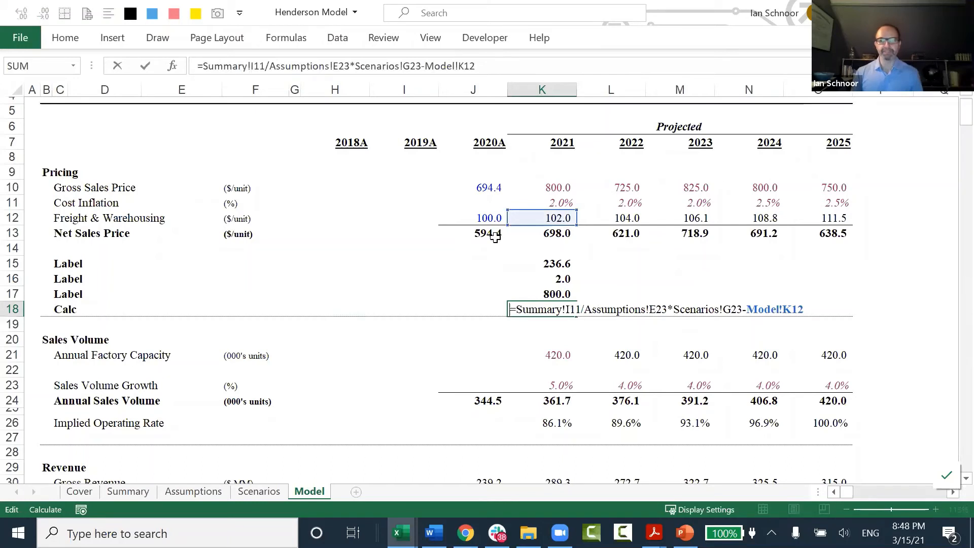
key(ctrl+shift+Right)
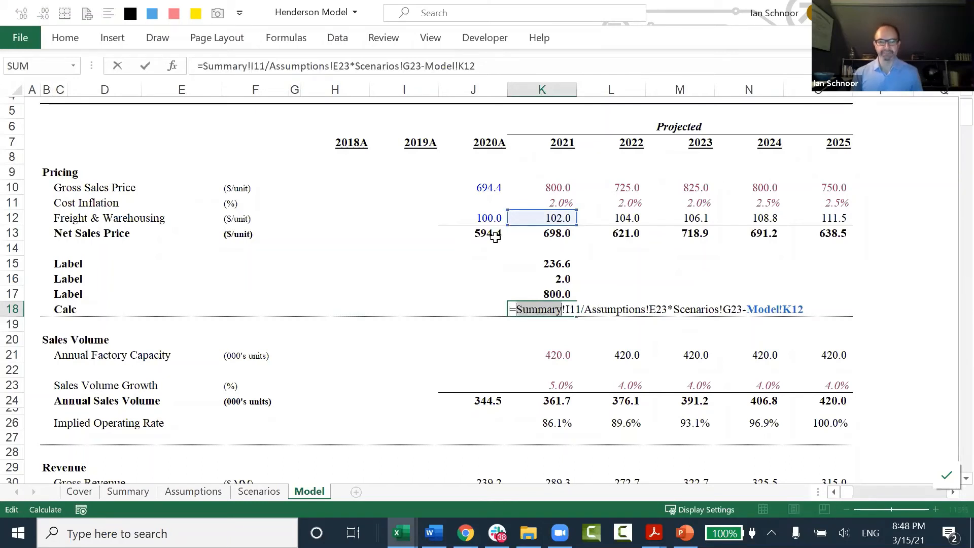
key(shift+End)
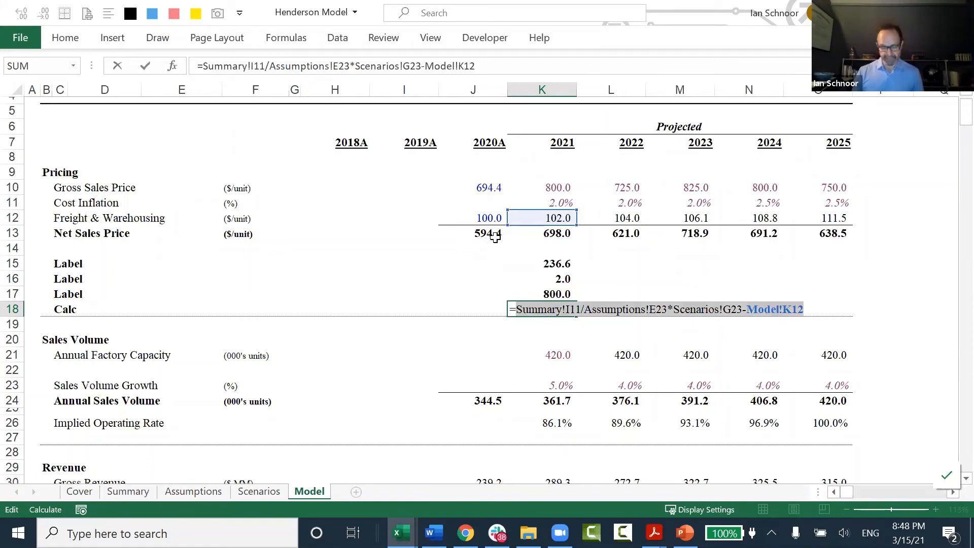
text(==)
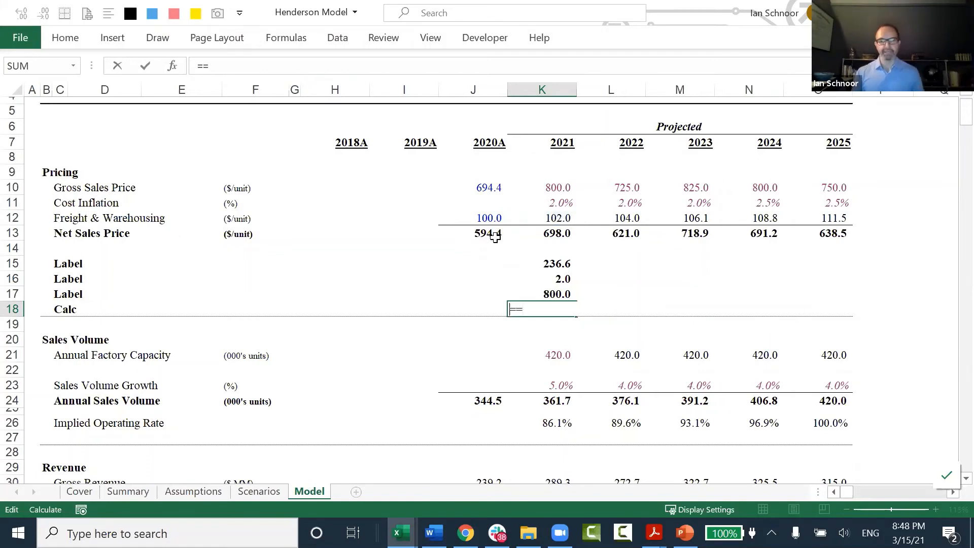
key(Escape)
Step: Replace the cross-sheet formula in K18 with =K15/K16*K17-K12, using the link rows above it
text(=)
key(Up)
key(Up)
key(Up)
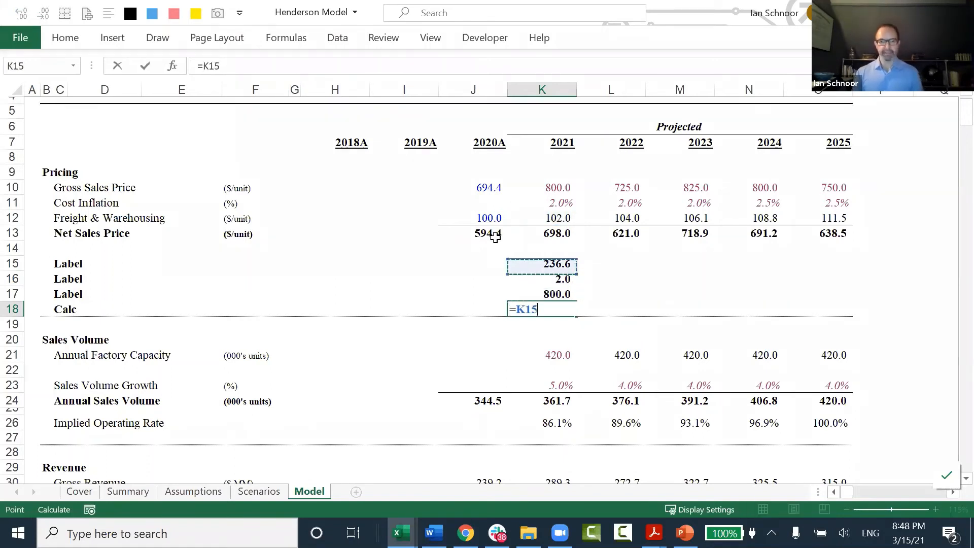
text(/)
key(Up)
key(Up)
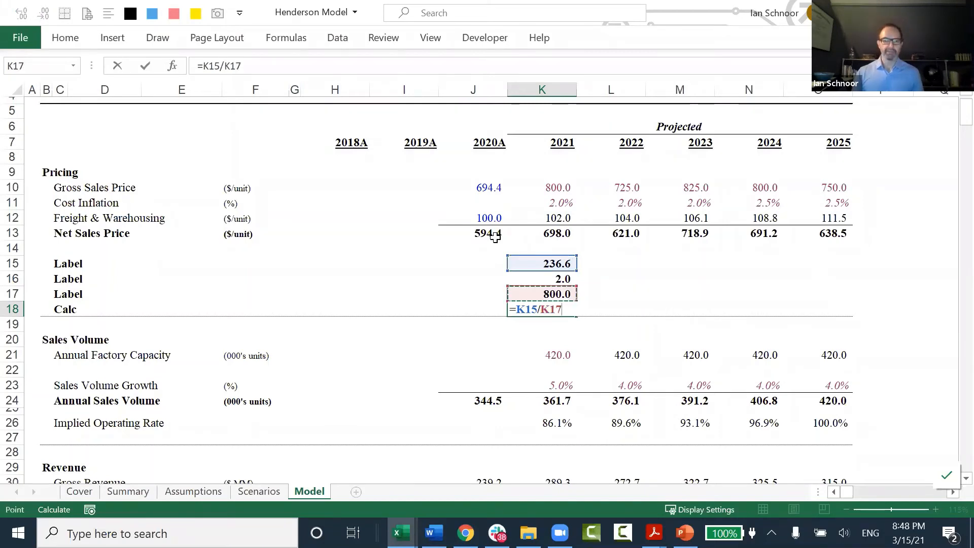
text(*)
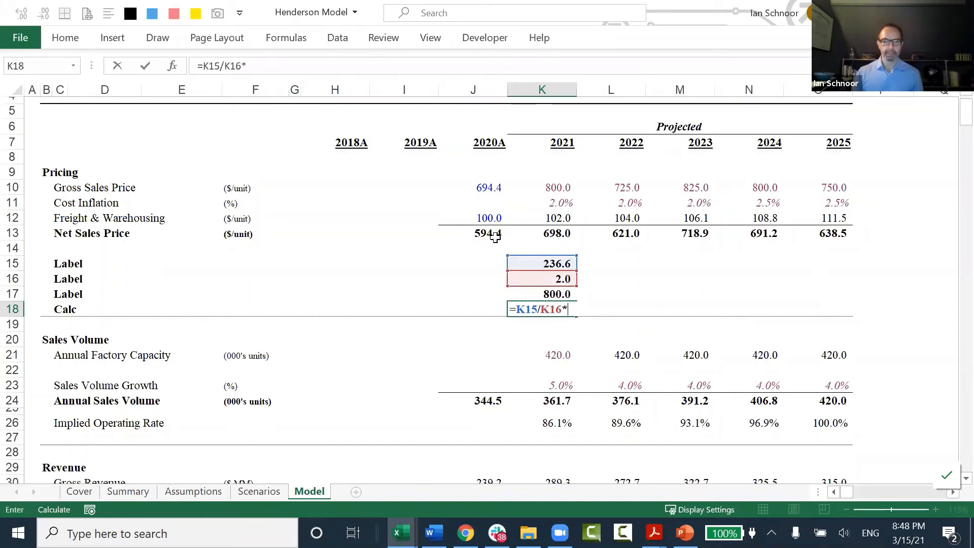
key(Up)
text(-)
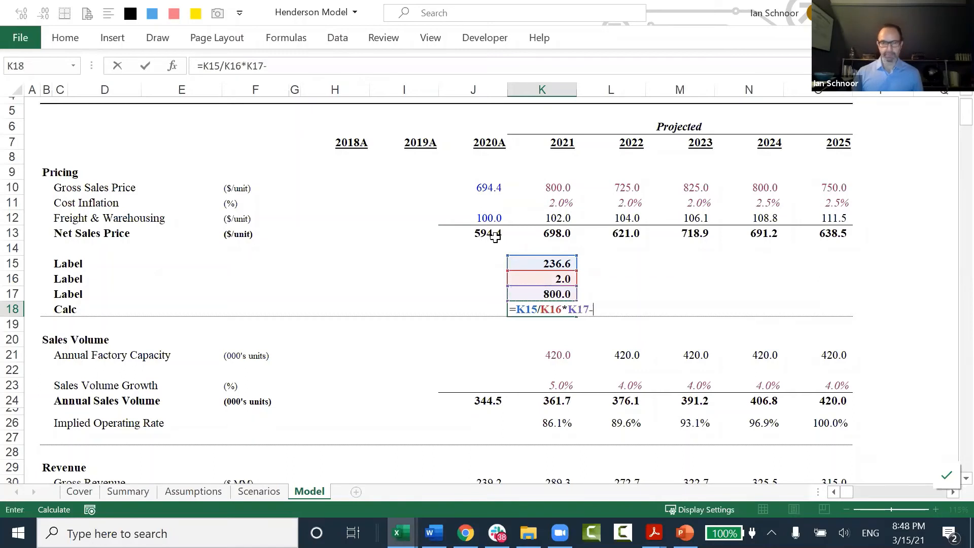
key(Up)
key(Up)
key(Up)
key(Up)
key(Up)
key(Up)
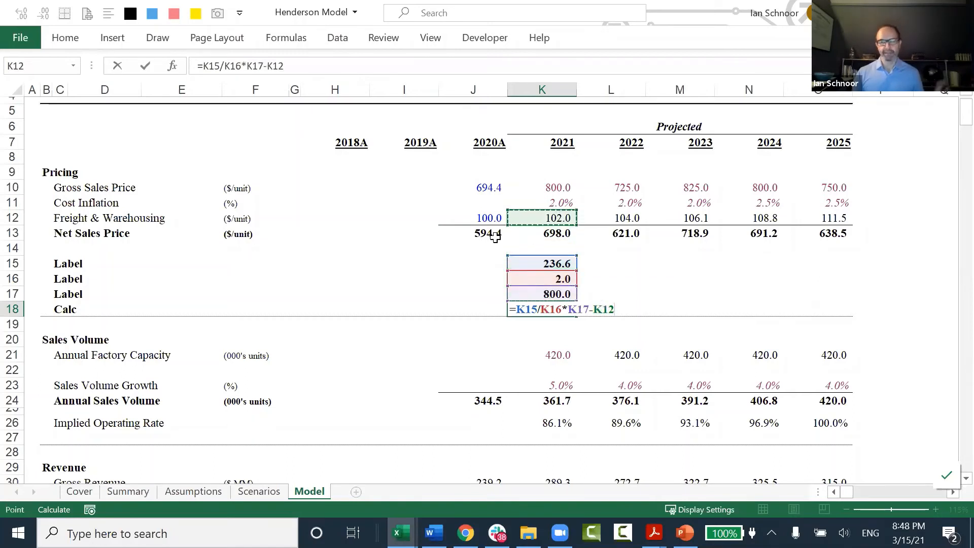
key(Return)
key(Up)
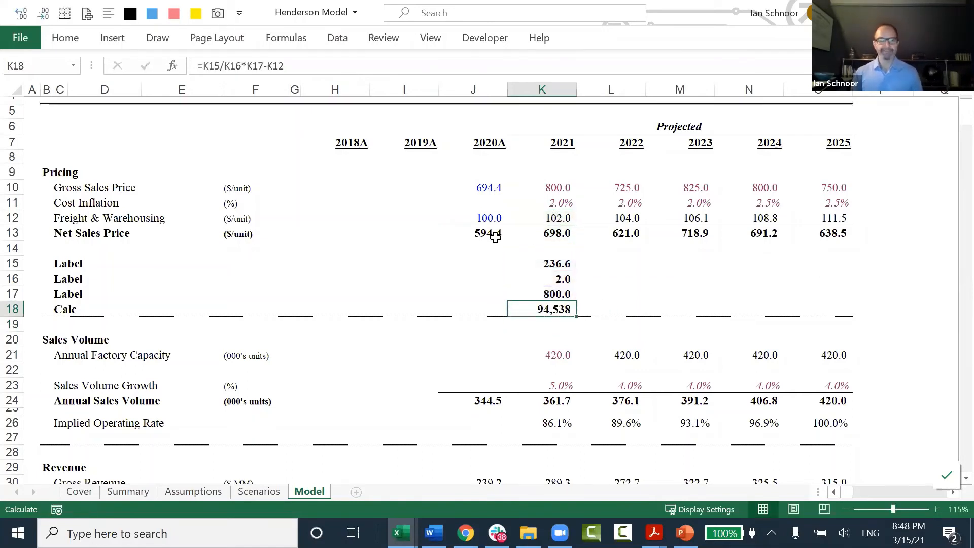
Step: Inspect the precedent cells of the simplified K18 formula without changing it
key(F2)
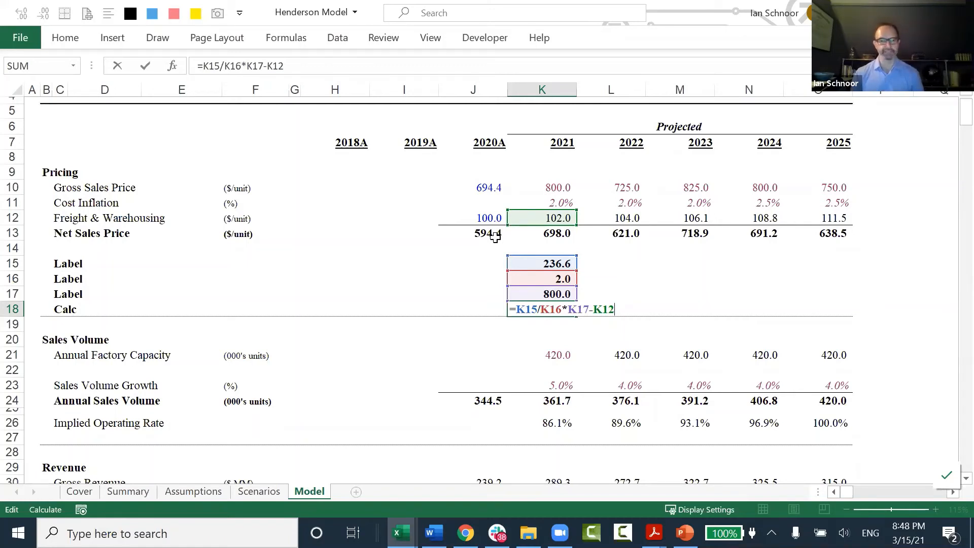
key(ctrl+Return)
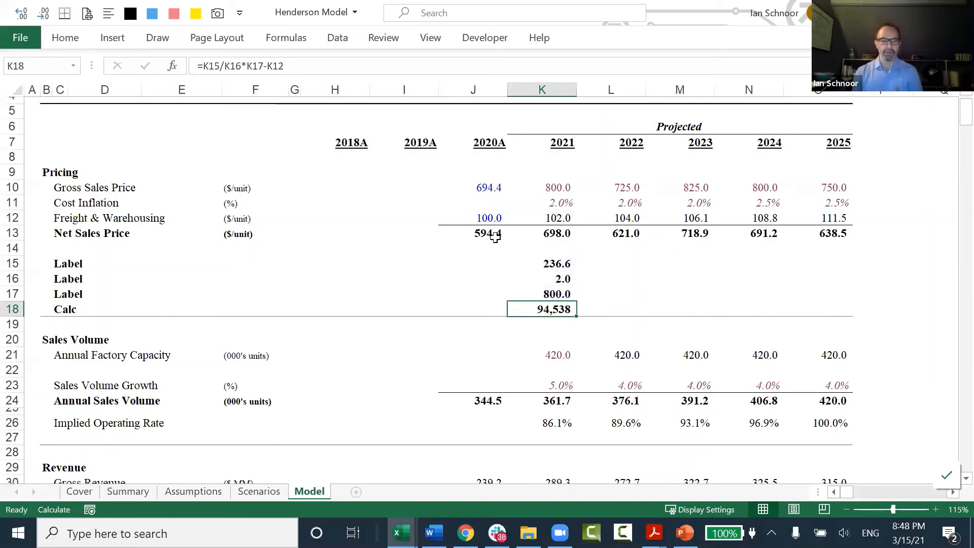
key(F2)
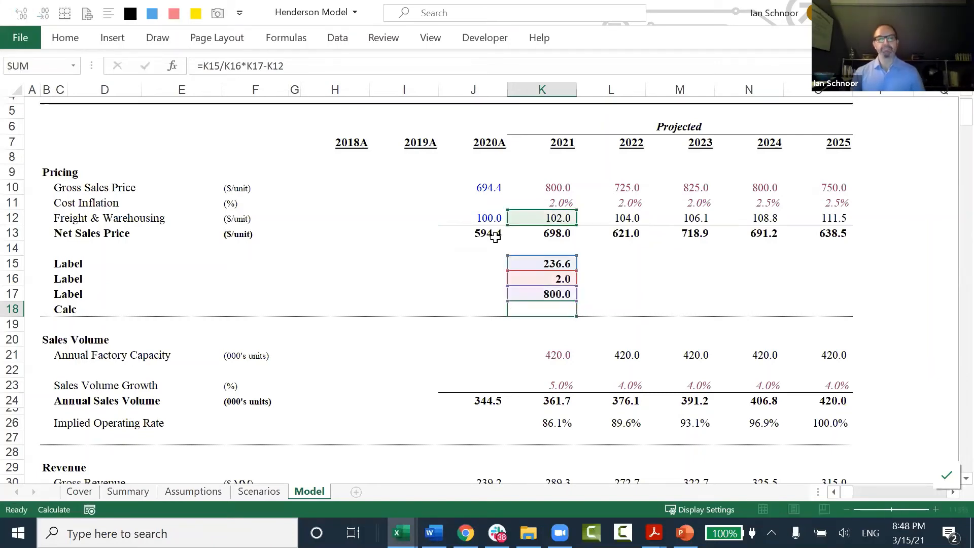
key(Escape)
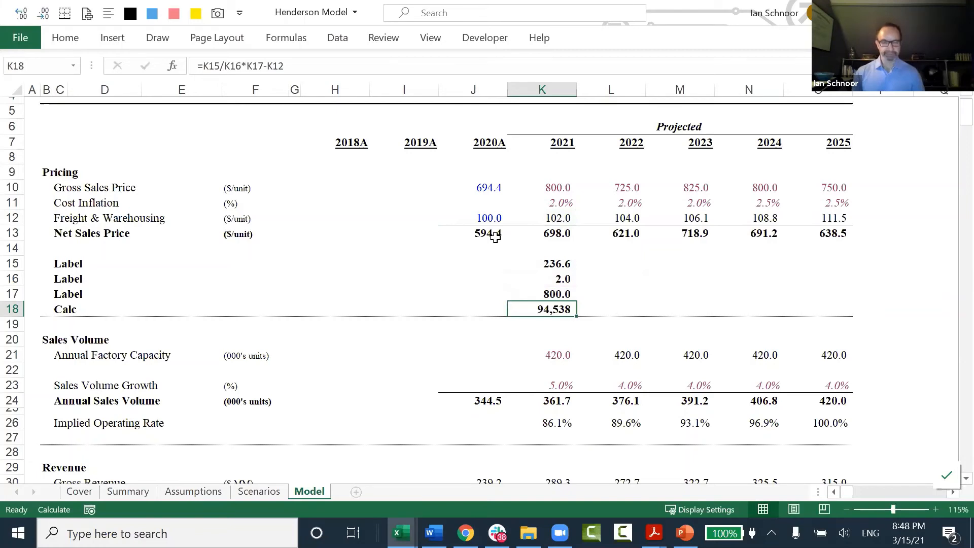
Step: Switch to the session notes workbook and copy rows 92:93 with the first modeling saying to row 95
key(ctrl+Tab)
key(Down)
key(Down)
key(Left)
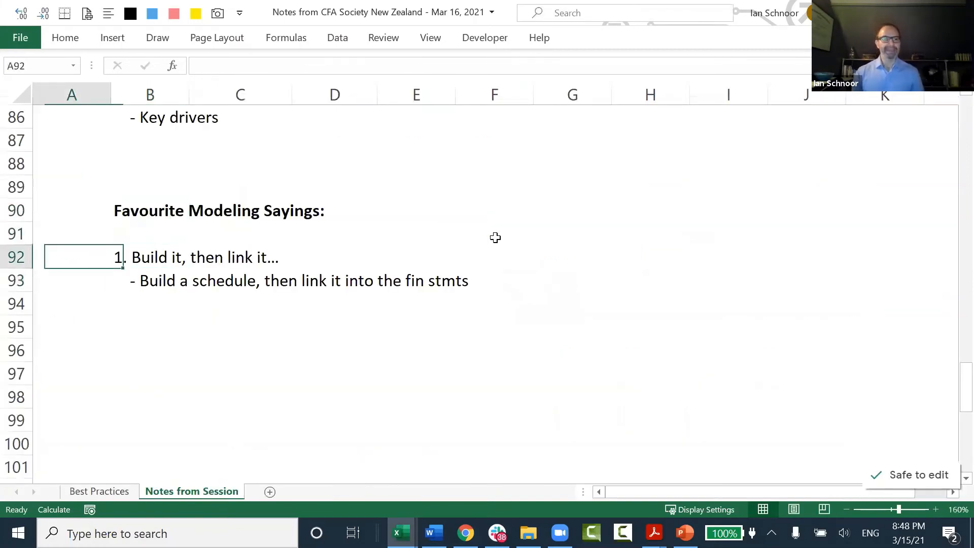
key(shift+space)
key(shift+Down)
key(ctrl+c)
key(Down)
key(Down)
key(Return)
key(Right)
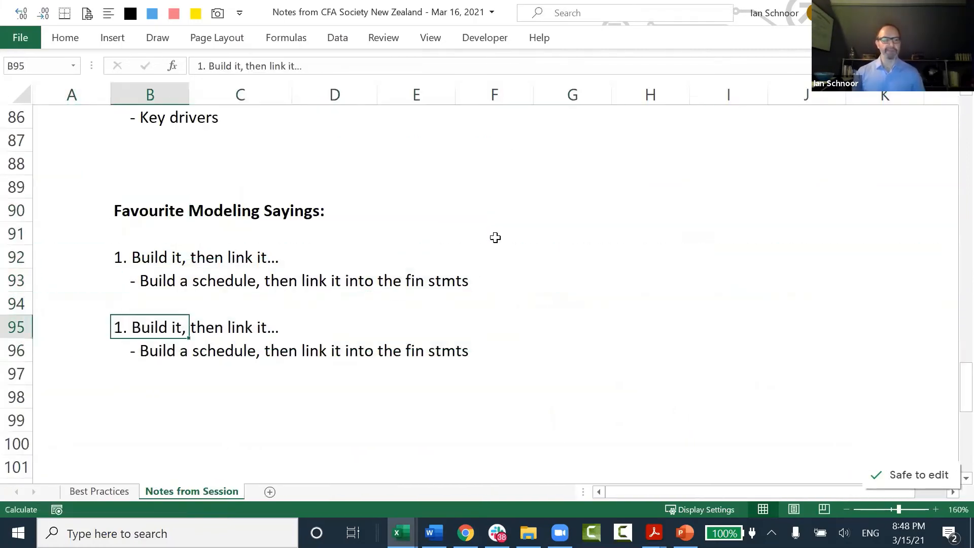
Step: Change the copied heading in B95 to "2. Repeat and Link..."
key(F2)
key(Home)
key(Delete)
text(2)
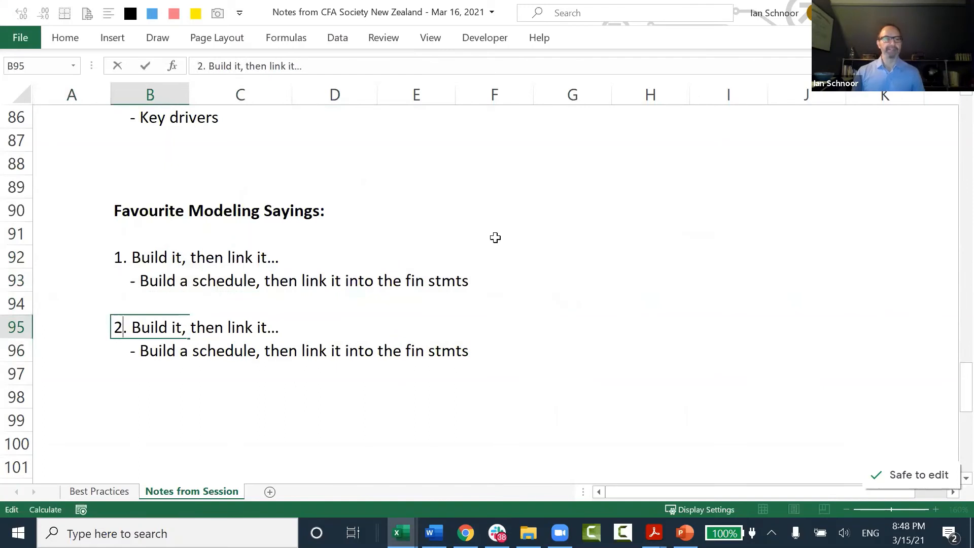
key(Right)
key(Right)
key(shift+End)
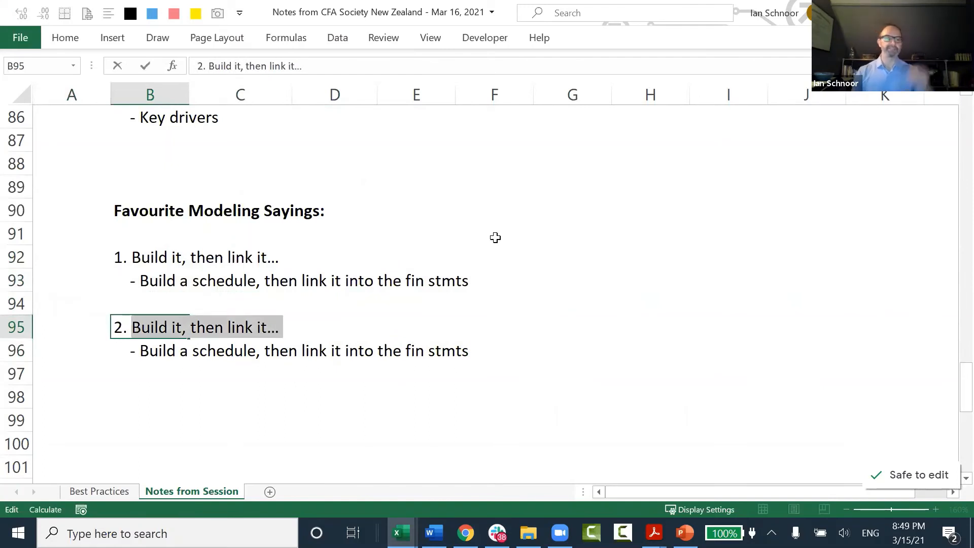
text(Re)
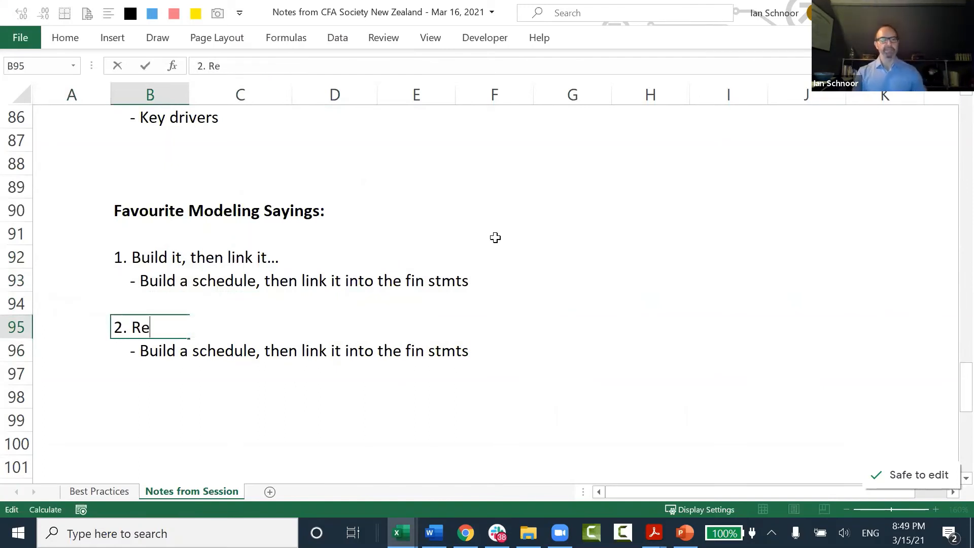
text(peat and Link)
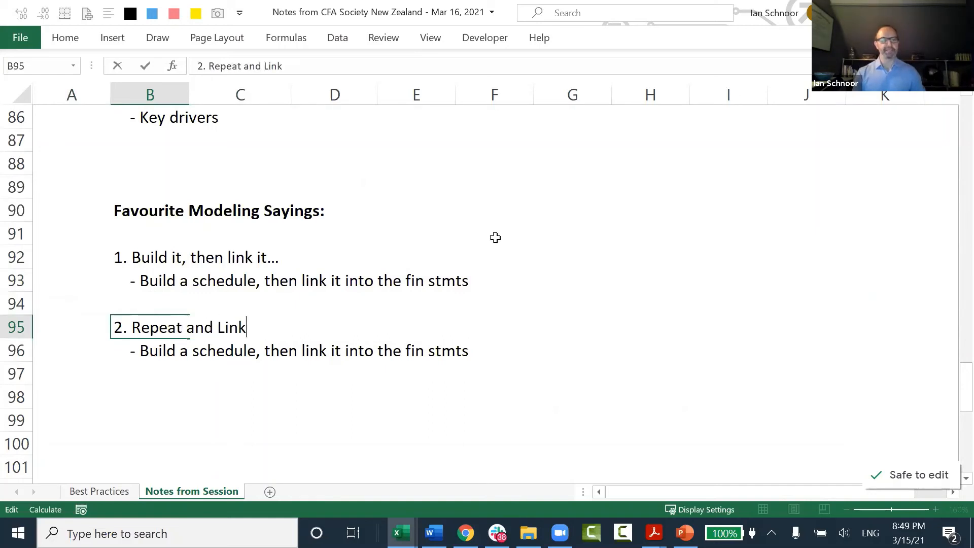
text(...)
key(Return)
Step: Rewrite the sub-point in B96 as "- Repeat every assum, then use in calcs."
key(F2)
key(Home)
key(Right)
key(Right)
key(shift+End)
text(Re)
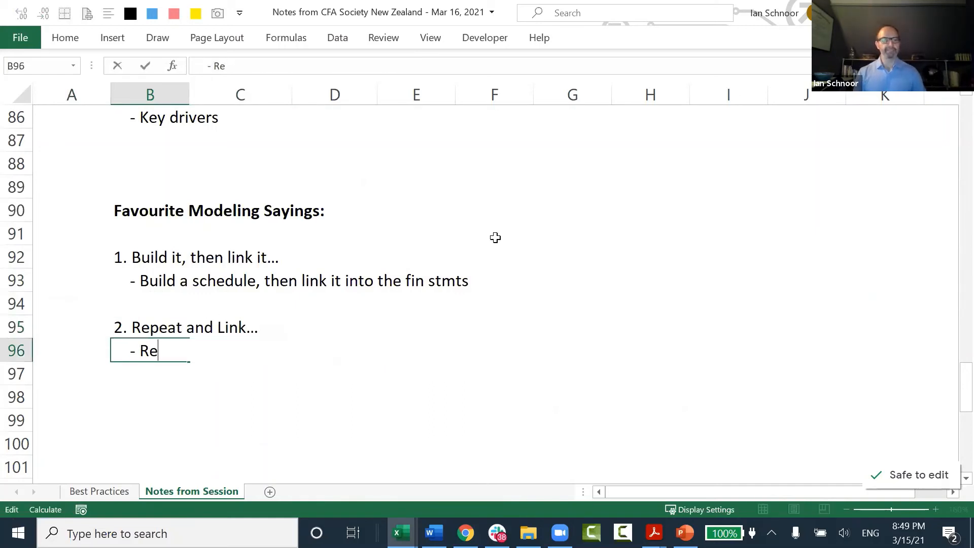
text(peat every assuyms)
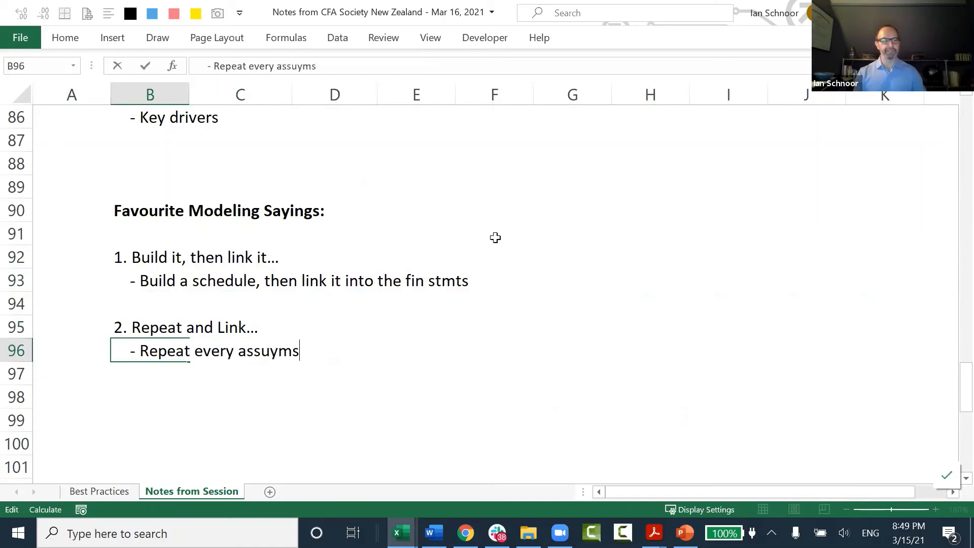
key(BackSpace)
key(BackSpace)
key(BackSpace)
key(BackSpace)
text(m, then us)
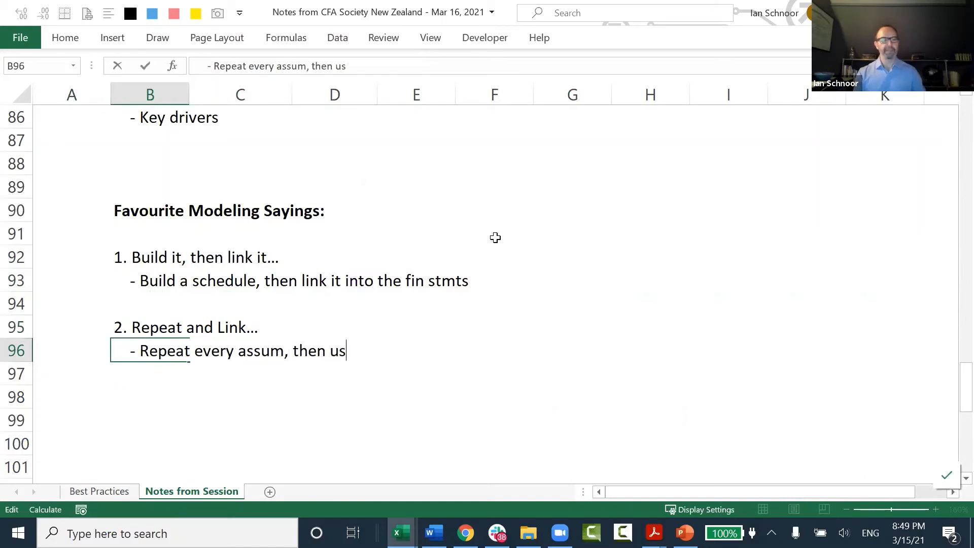
text(e in calc)
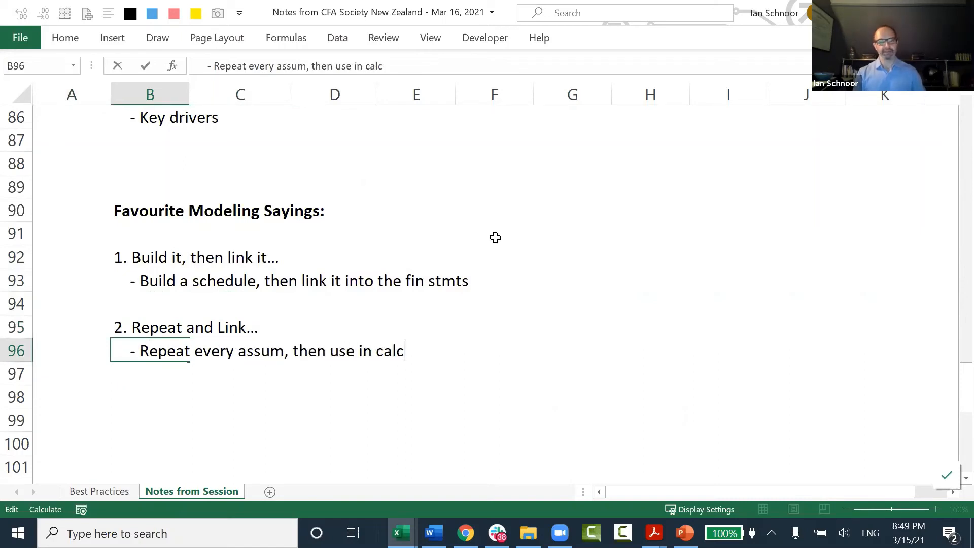
text(s.)
key(Return)
Step: Remove the trailing period from the B96 sub-point and leave B97 empty
key(Up)
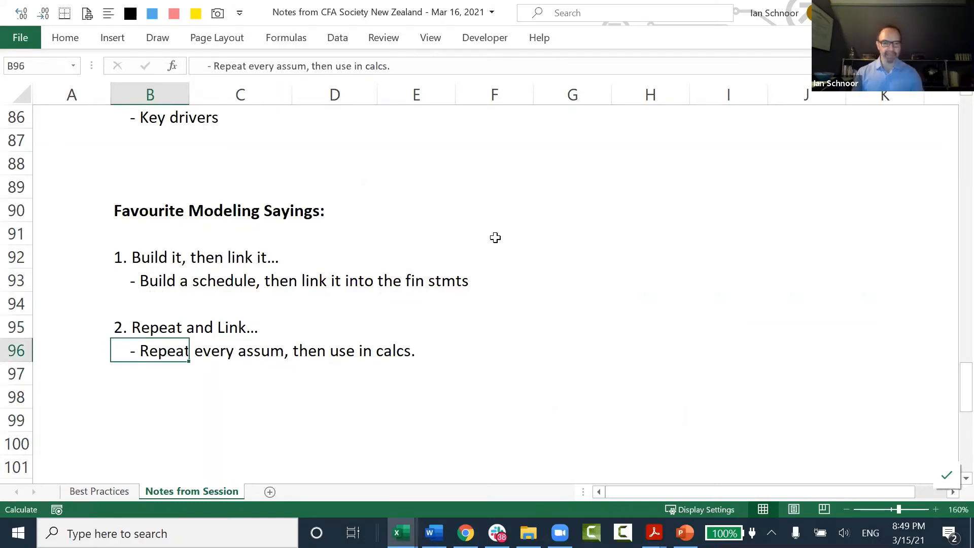
key(F2)
key(BackSpace)
key(Return)
text(\)
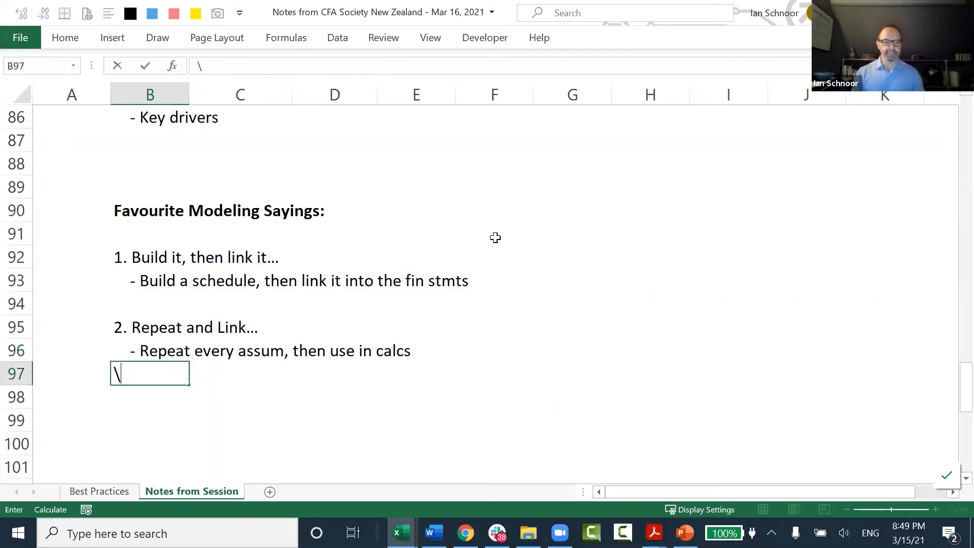
key(Escape)
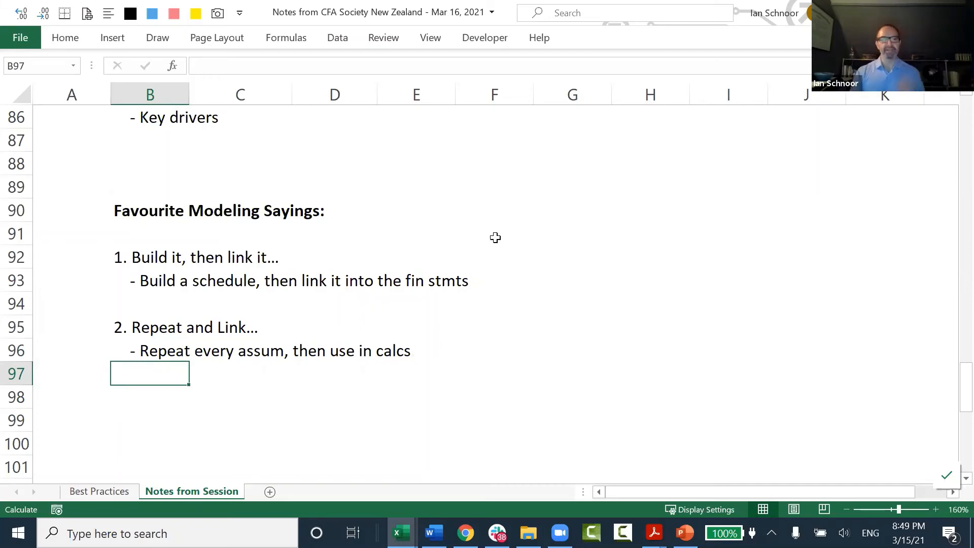
Step: Go back to the beginning of the notes and select A19:E19 to highlight the statement under Problem
key(ctrl+Home)
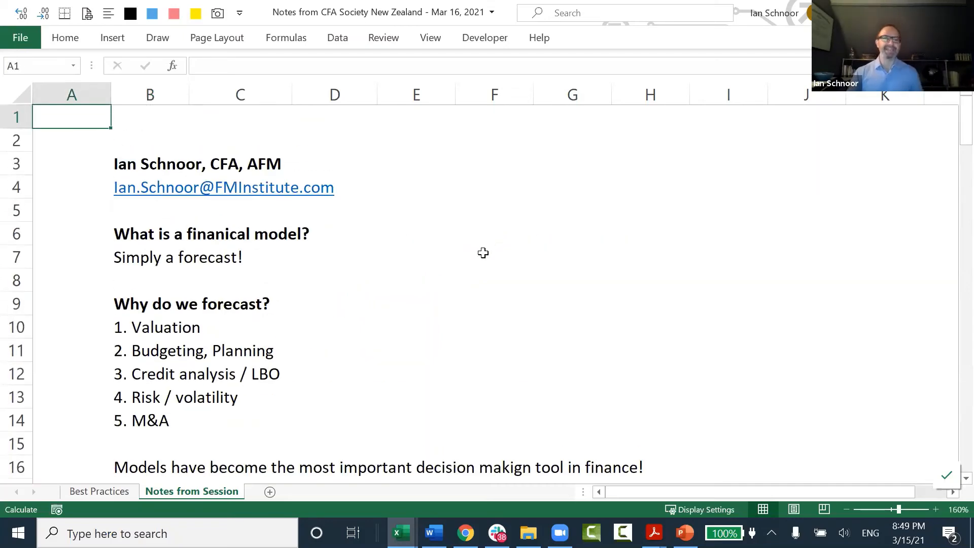
scroll(482, 252, down, 4)
drag(62, 266, 440, 250)
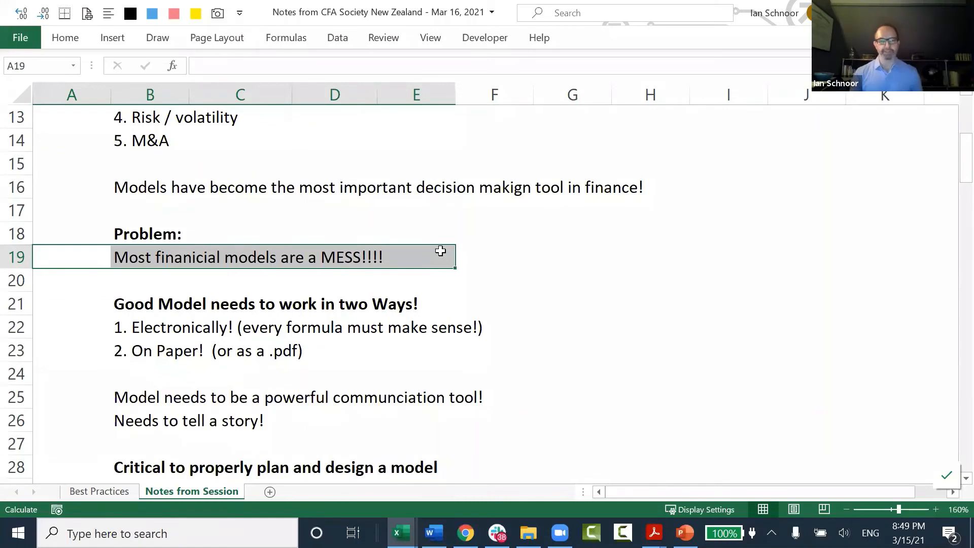
Step: Switch to the Best Practices sheet and select rows 4 to 13 to highlight all ten course take-aways
key(ctrl+Page_Up)
key(Up)
key(Up)
key(Up)
key(Up)
key(Up)
key(Up)
key(Up)
key(Up)
key(Up)
key(Up)
key(Up)
key(Up)
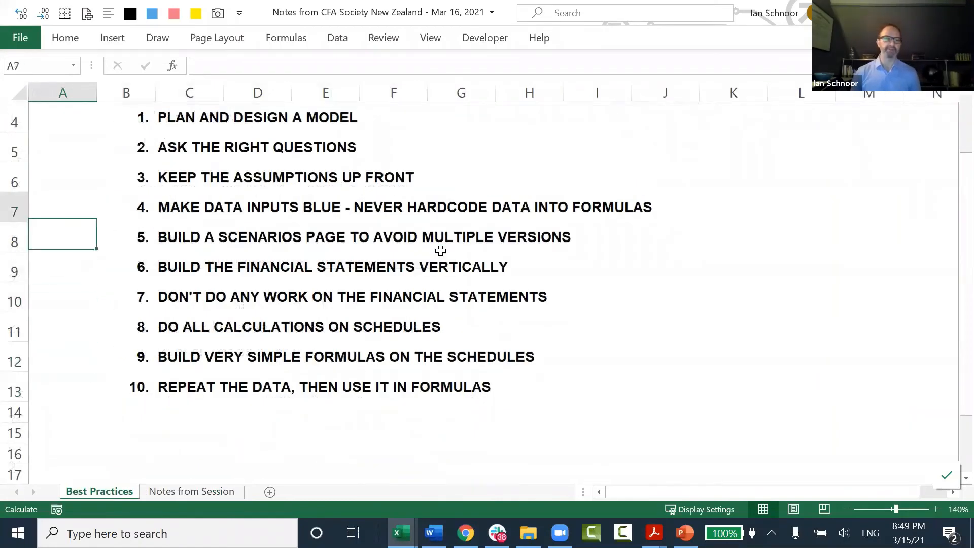
key(Down)
key(Down)
key(Down)
key(shift+space)
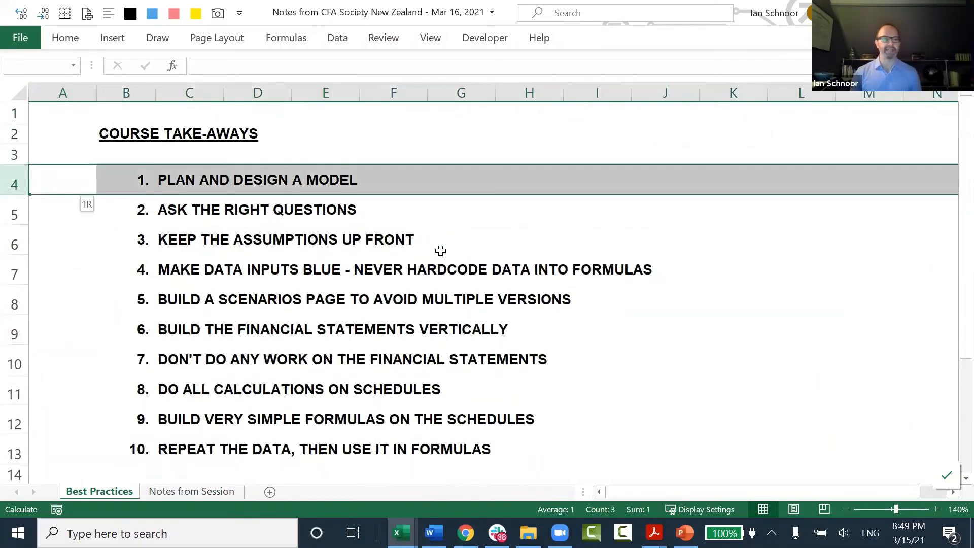
key(shift+Down)
key(shift+Down)
key(shift+Down)
key(shift+Down)
key(shift+Down)
key(shift+Down)
key(shift+Down)
key(shift+Down)
key(shift+Down)
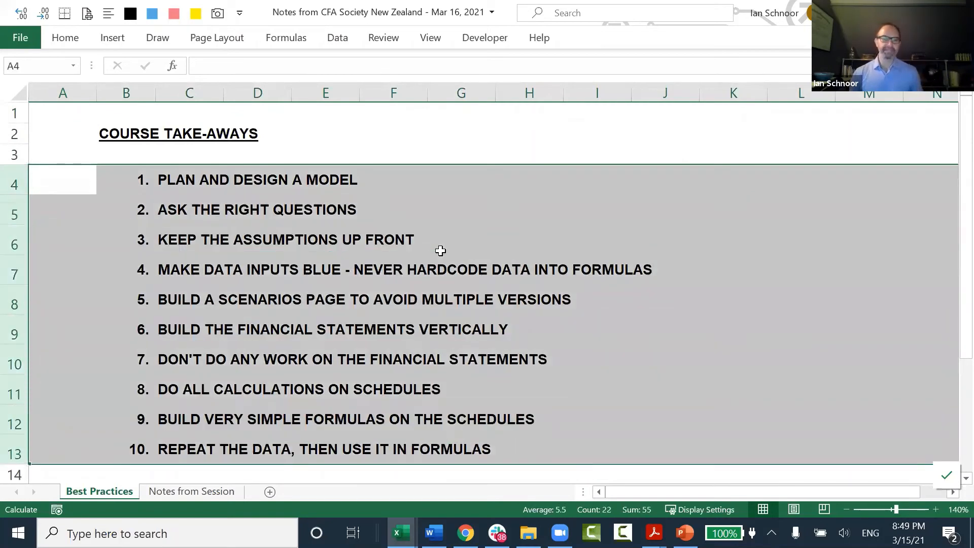
Step: Highlight the first two take-aways in rows 4 and 5, and walk down the list to A10
key(Down)
key(Up)
key(shift+space)
key(shift+Down)
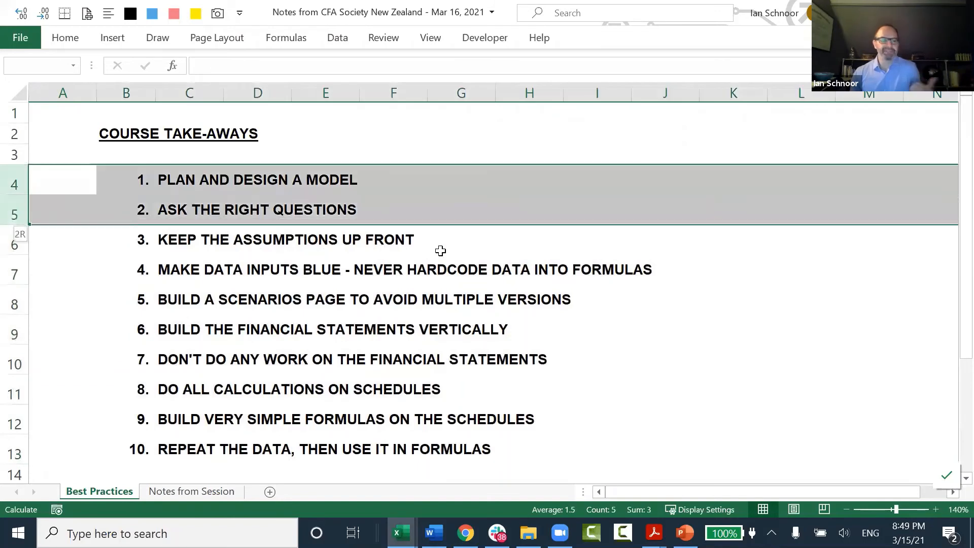
key(Down)
key(Down)
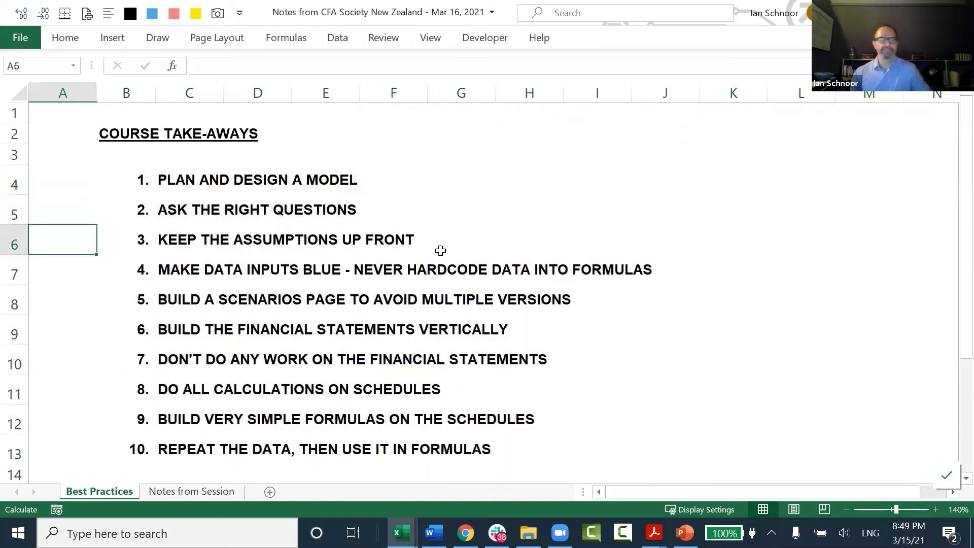
key(Down)
key(Down)
key(Down)
key(Down)
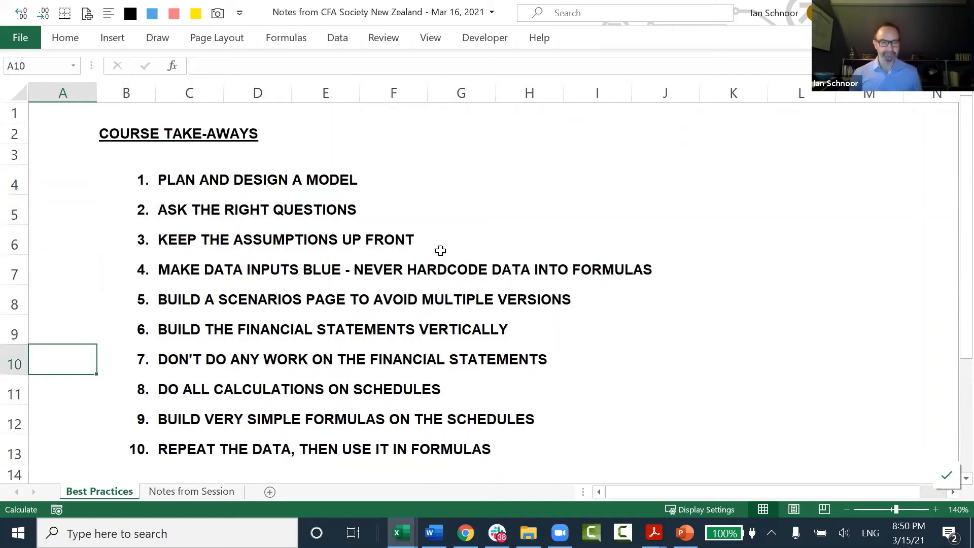
Step: Return to the Notes from Session sheet and highlight the "Electronically!" point in A22:C22, moving on to the "On Paper!" point in row 23
key(ctrl+Page_Down)
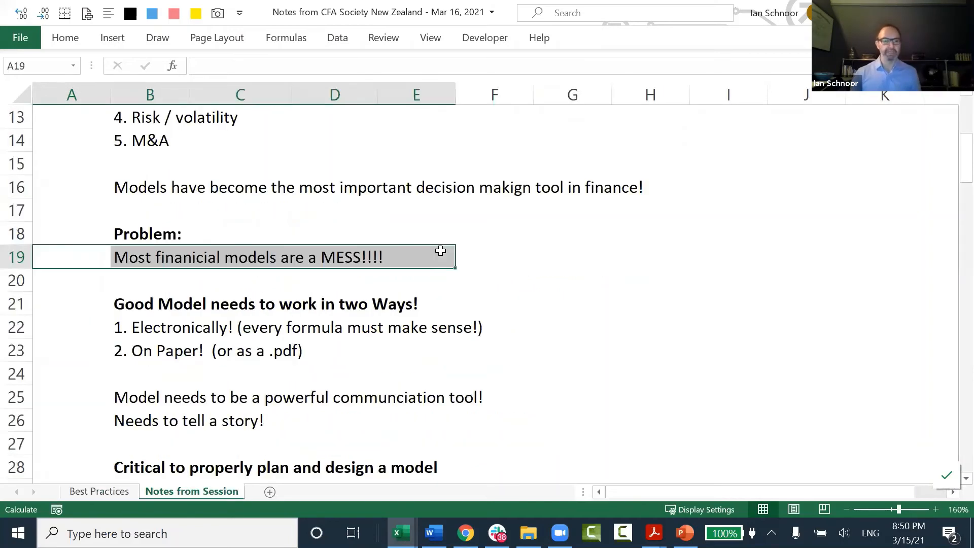
key(ctrl+Home)
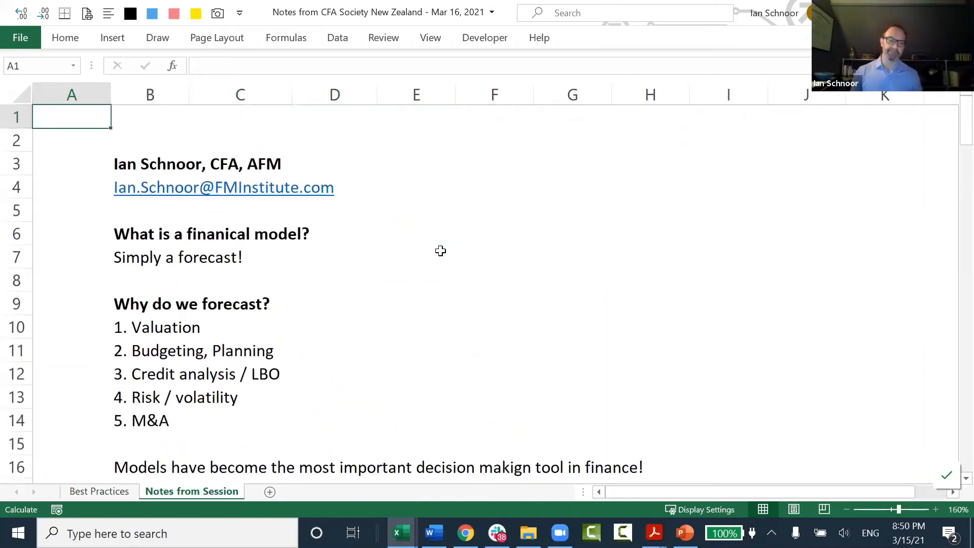
key(ctrl+Page_Up)
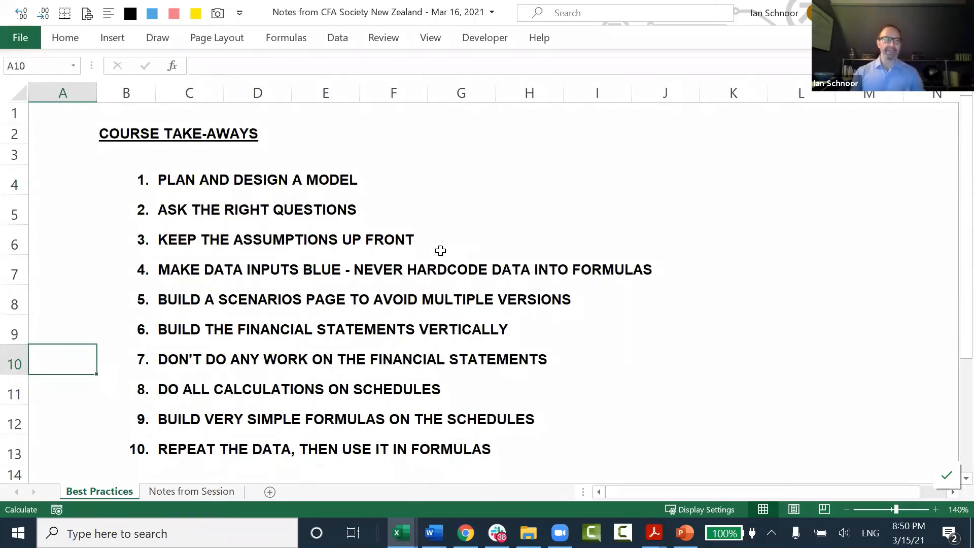
key(ctrl+Page_Down)
scroll(440, 251, down, 5)
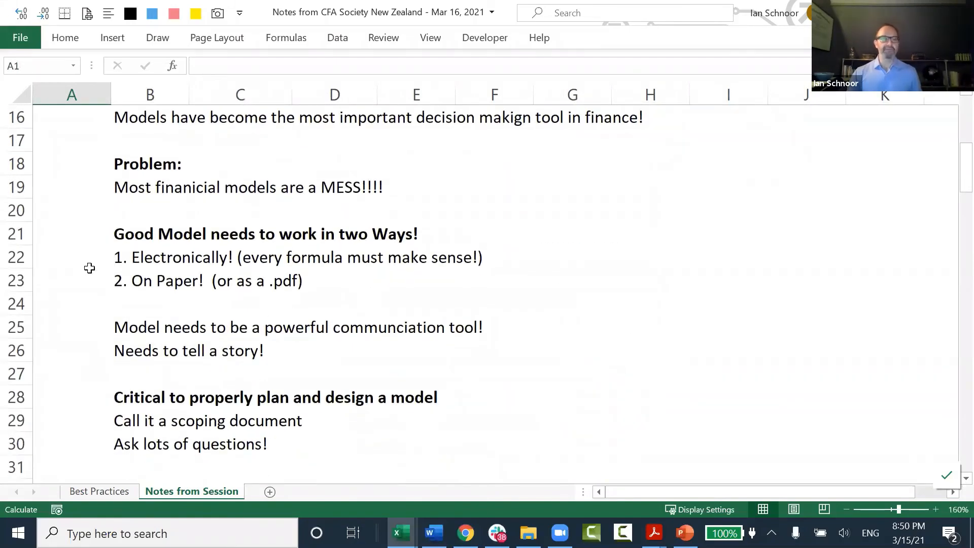
drag(69, 258, 198, 252)
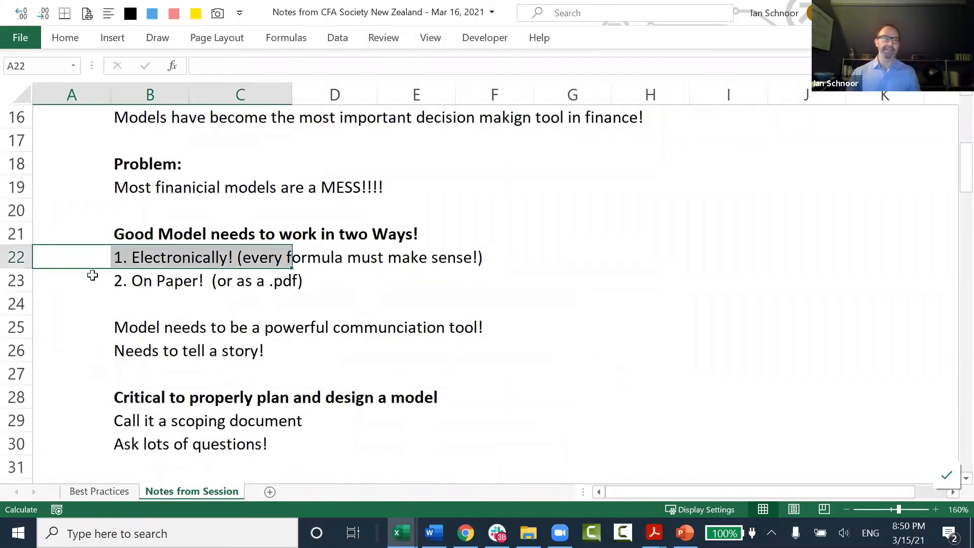
click(71, 281)
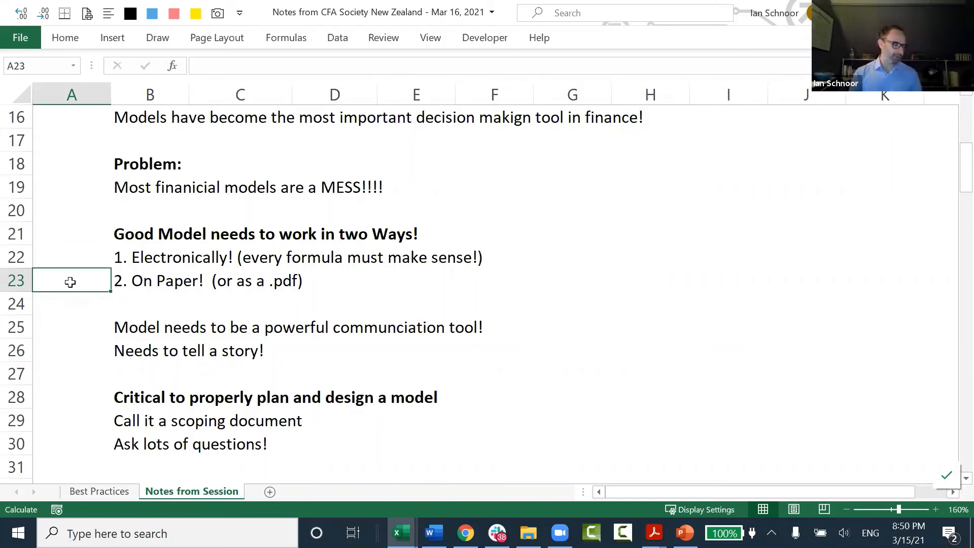
Step: Highlight the presenter's e-mail line in row 4 of the notes and return to A1
key(ctrl+Home)
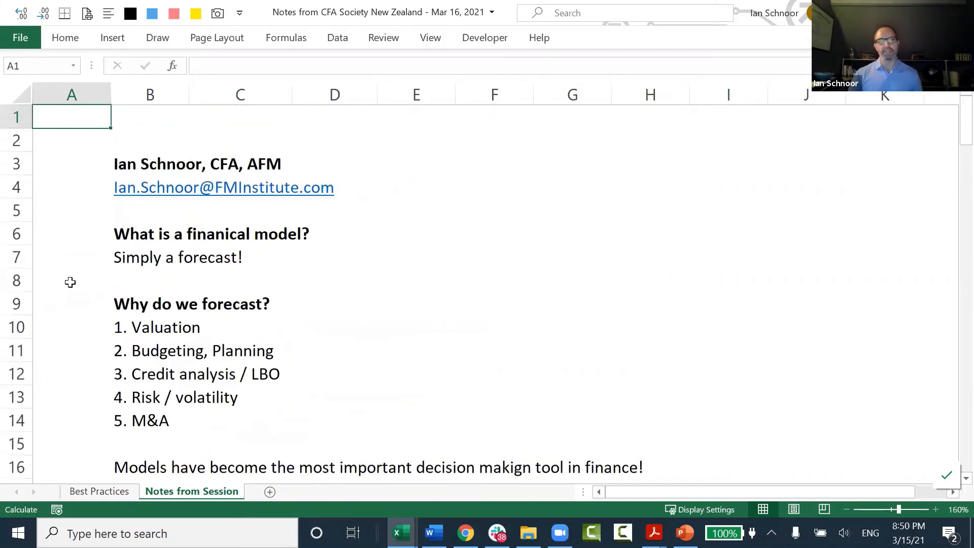
drag(64, 184, 364, 177)
click(206, 226)
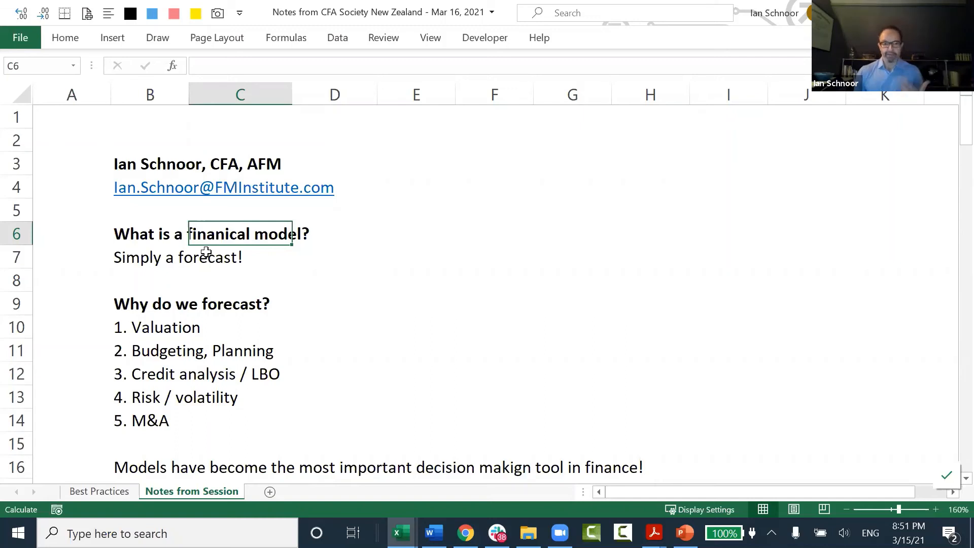
key(ctrl+Home)
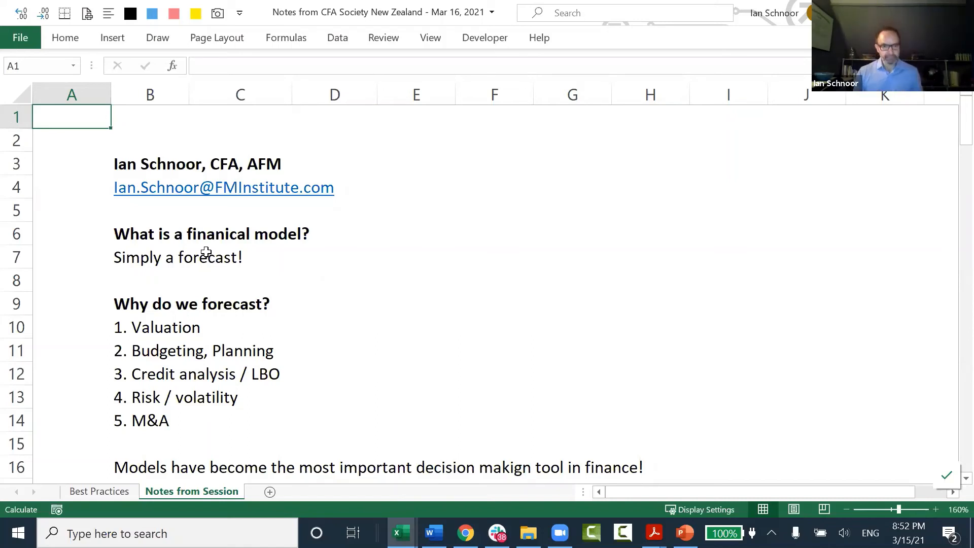
Step: Switch to the Henderson Model workbook and review the Model sheet from the cost schedules to Gross Revenue on the Income Statement
key(alt+Tab)
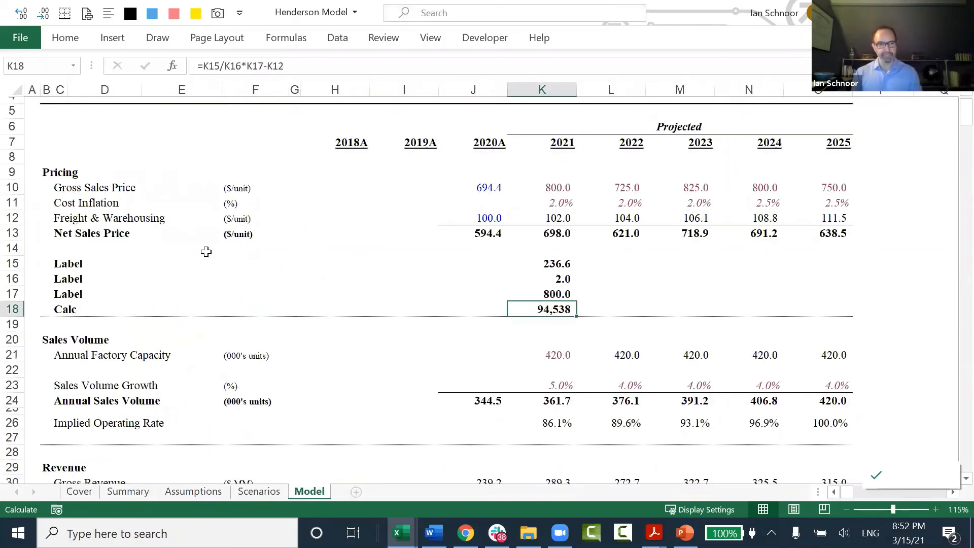
scroll(206, 252, down, 14)
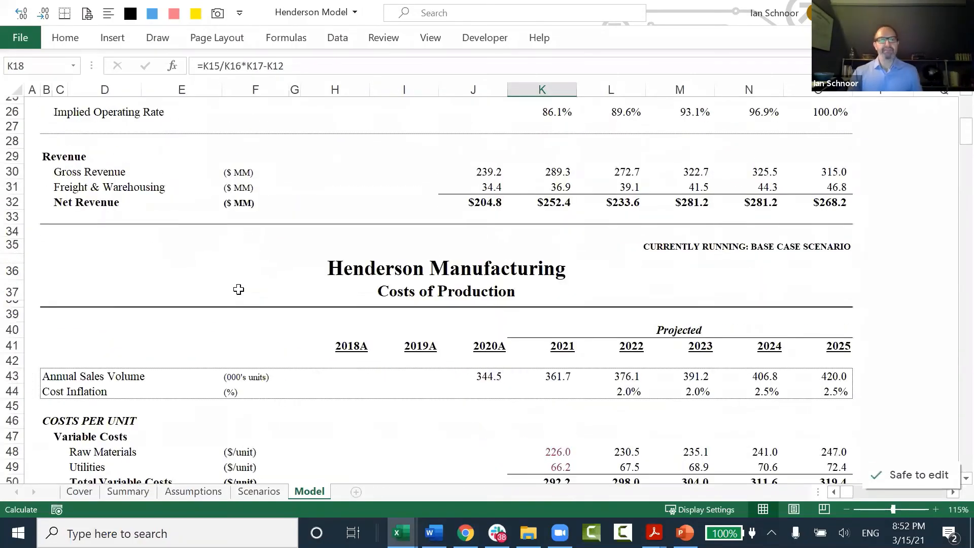
scroll(238, 290, down, 5)
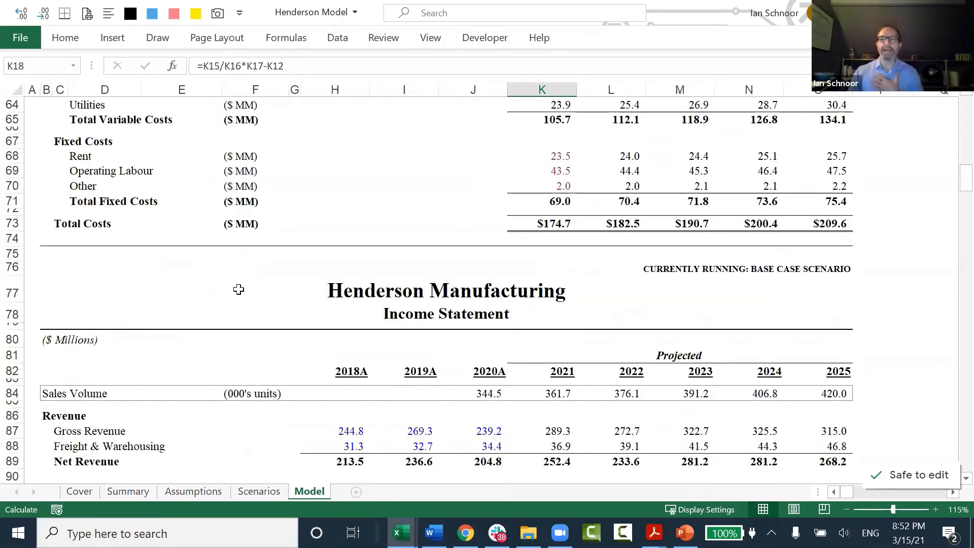
scroll(239, 289, up, 8)
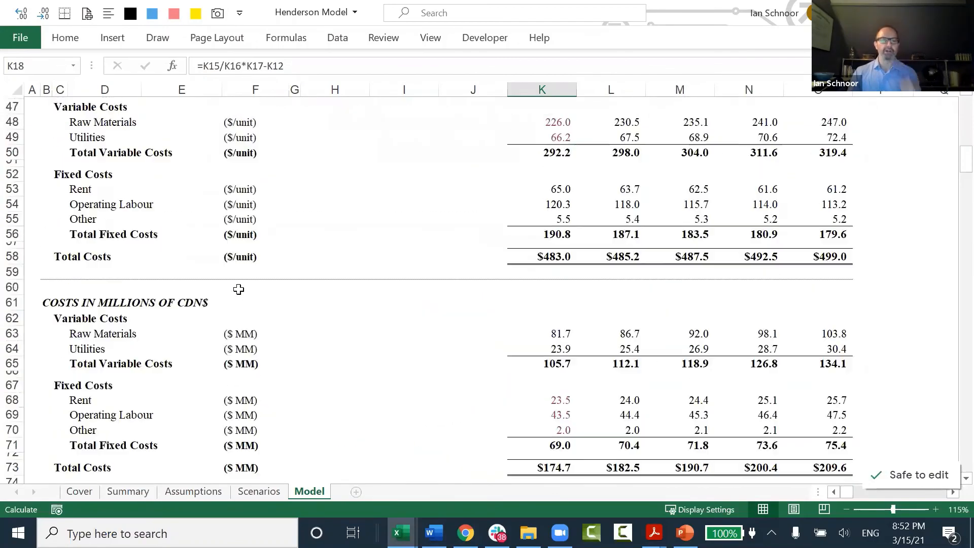
scroll(239, 290, down, 11)
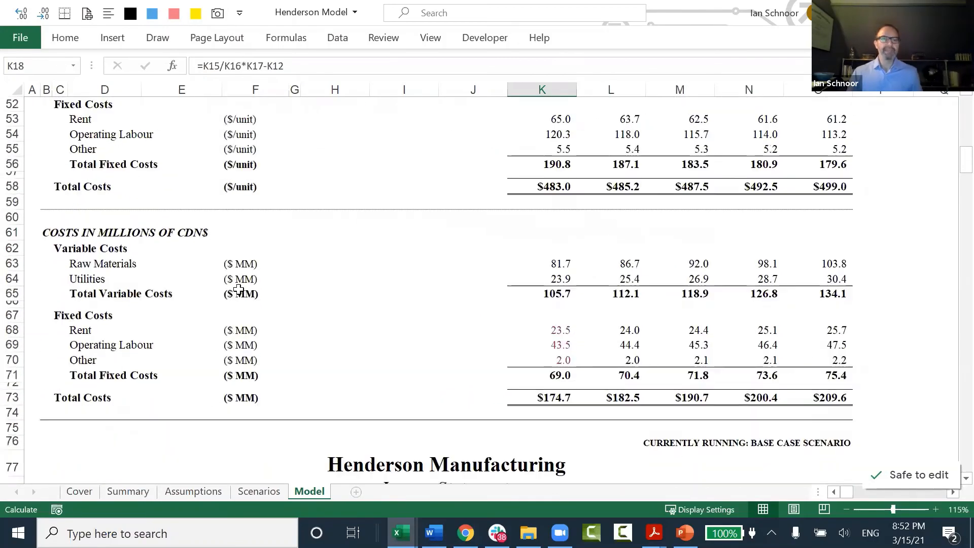
scroll(239, 289, down, 1)
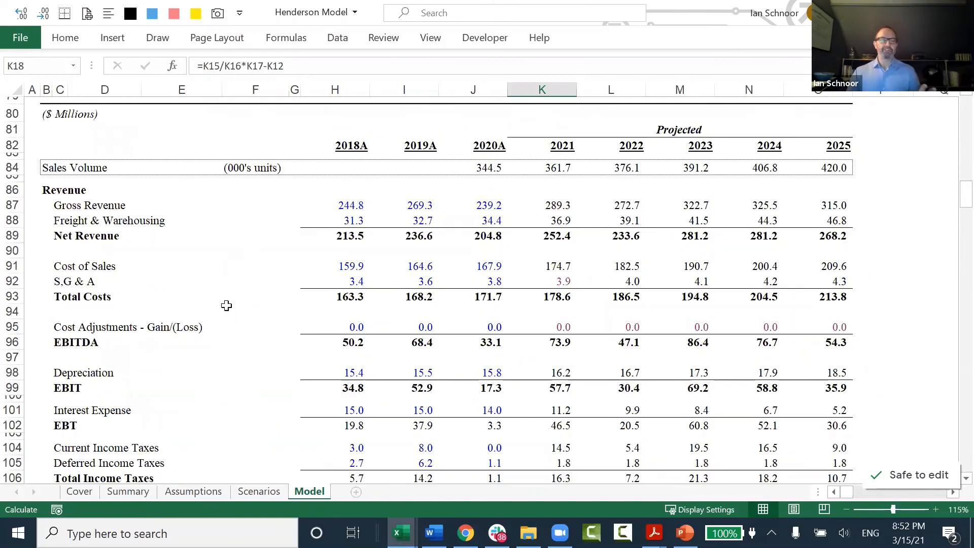
click(52, 209)
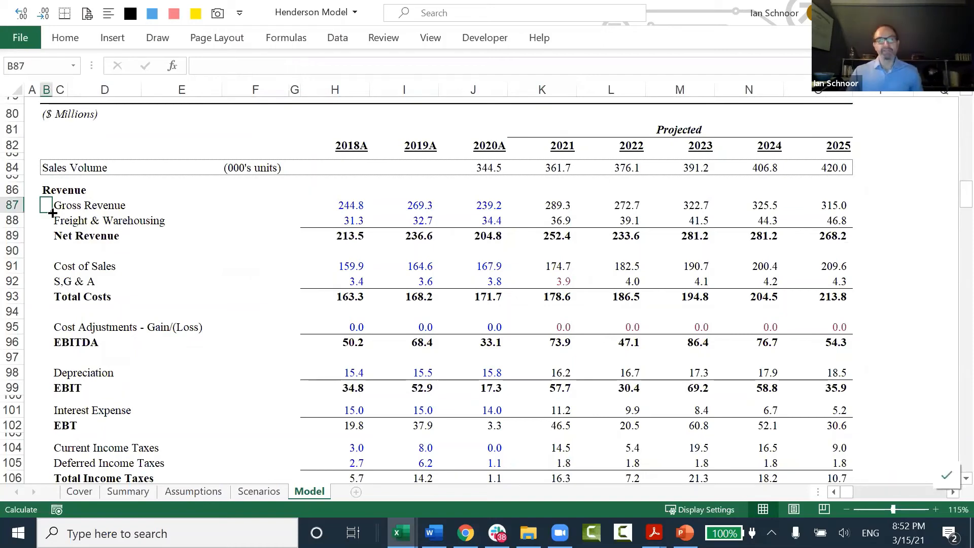
Step: Examine the Cash Flow Statement, highlighting the projected 2021 to 2025 Net Income links in K125:O125 and the row's label
scroll(52, 213, down, 10)
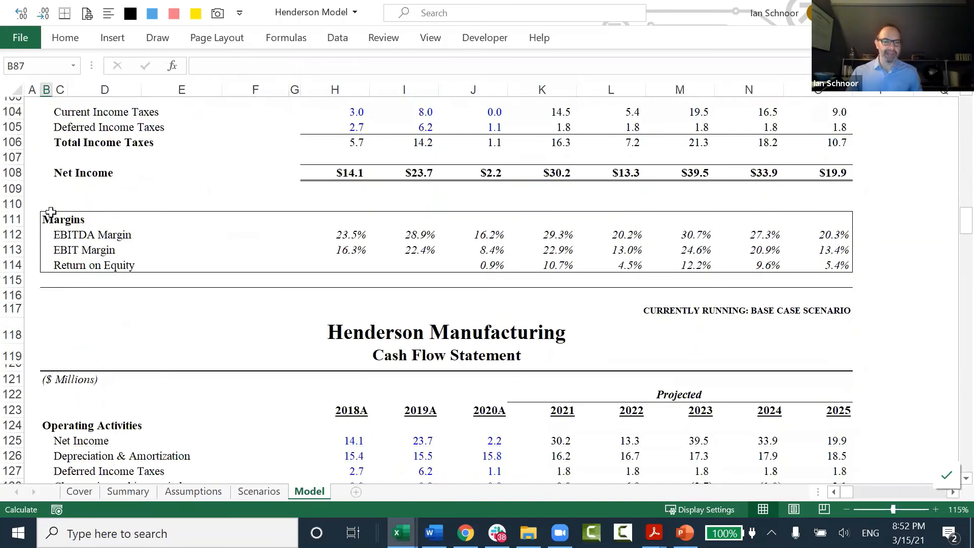
scroll(50, 213, down, 3)
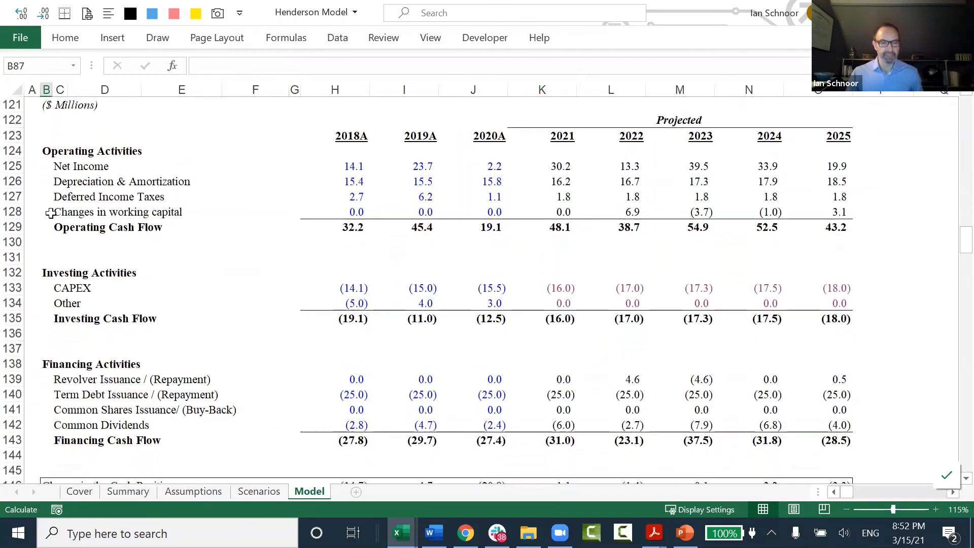
scroll(51, 213, up, 1)
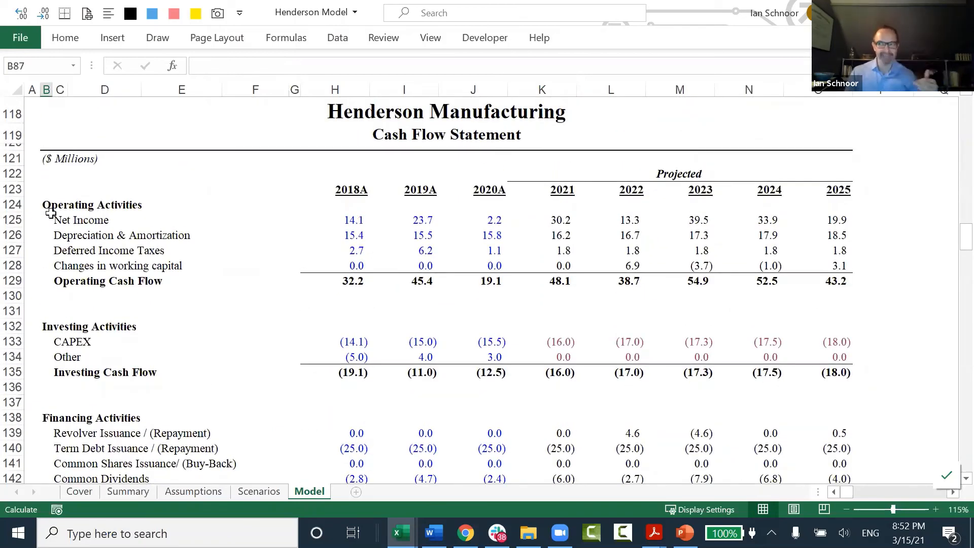
scroll(51, 237, down, 1)
scroll(50, 239, down, 2)
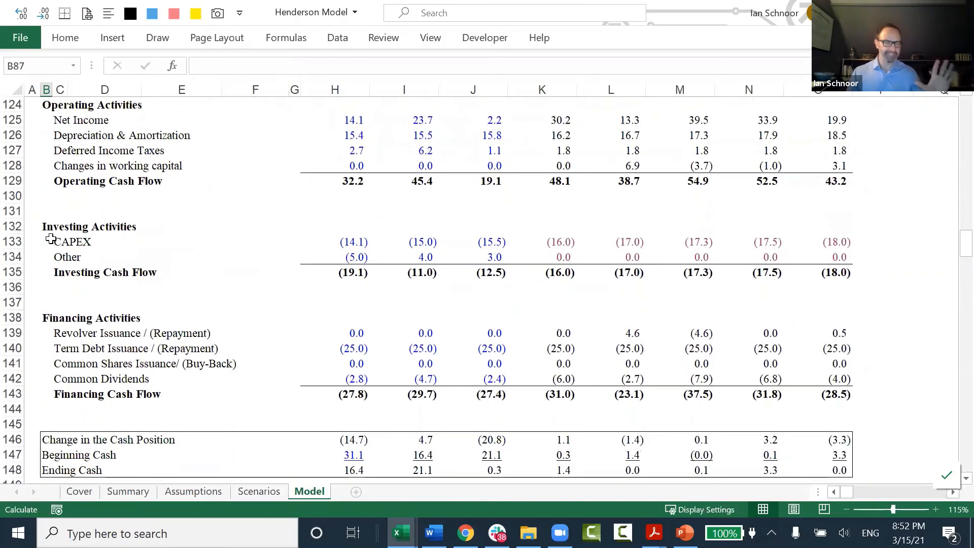
scroll(51, 238, up, 1)
scroll(51, 238, up, 1)
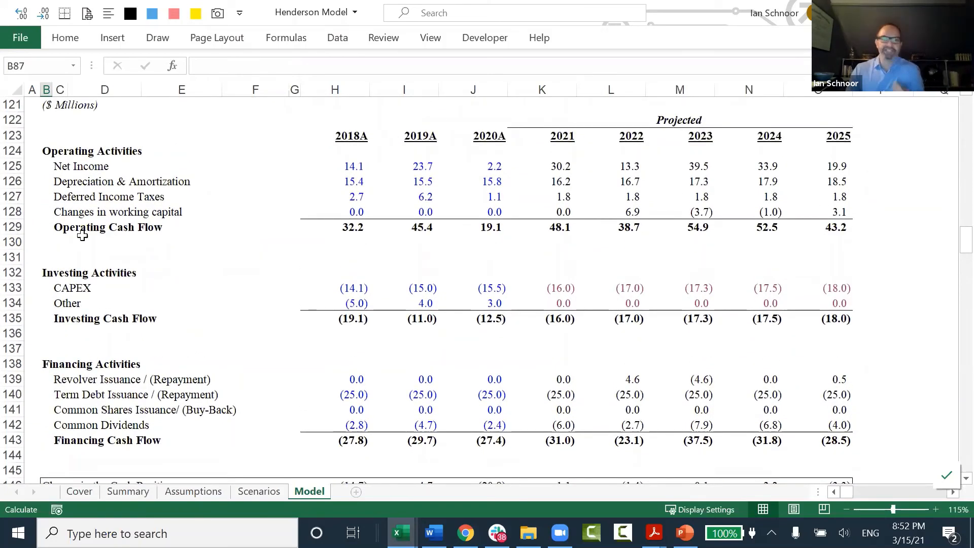
drag(558, 166, 807, 165)
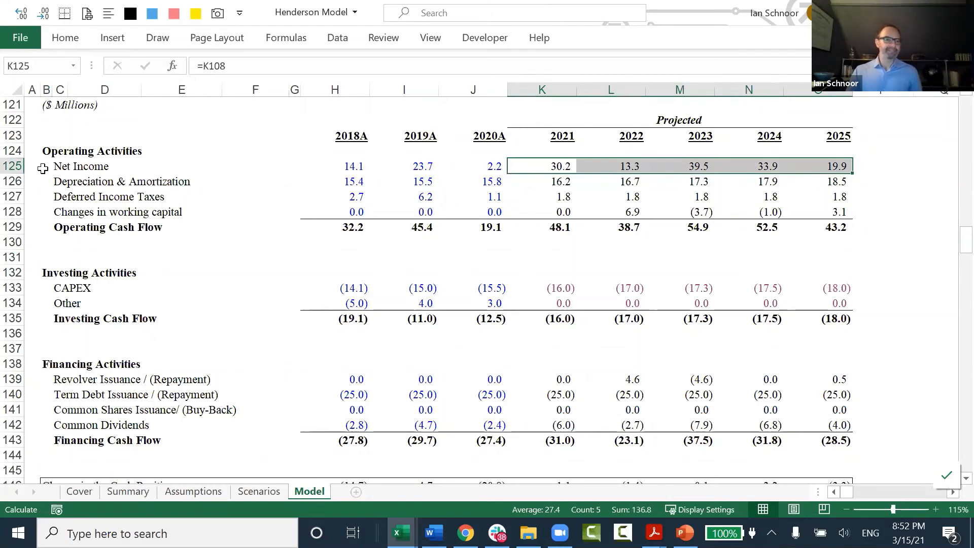
click(44, 167)
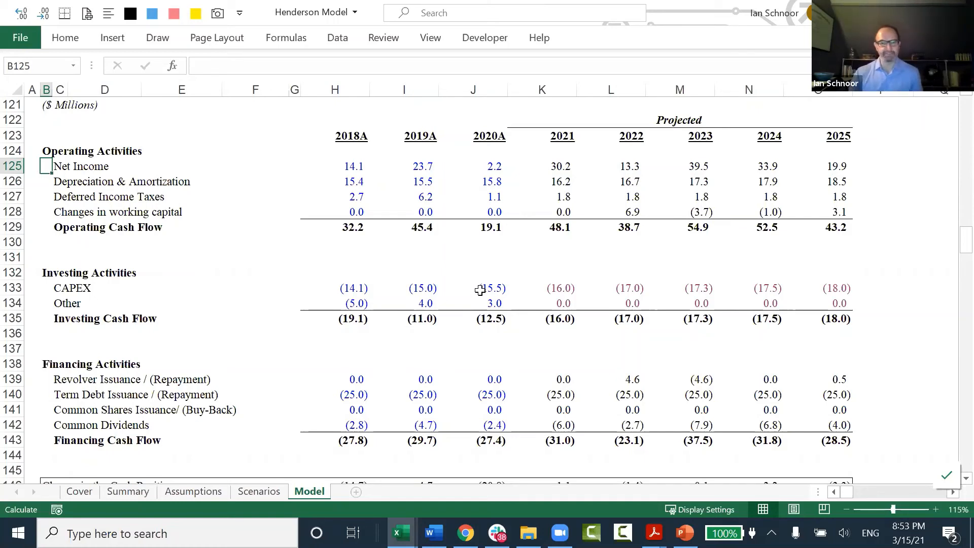
Step: Inspect the 2021 formulas for Revolver Issuance in K139 and Common Shares Issuance in K141 without changing them
scroll(431, 397, down, 1)
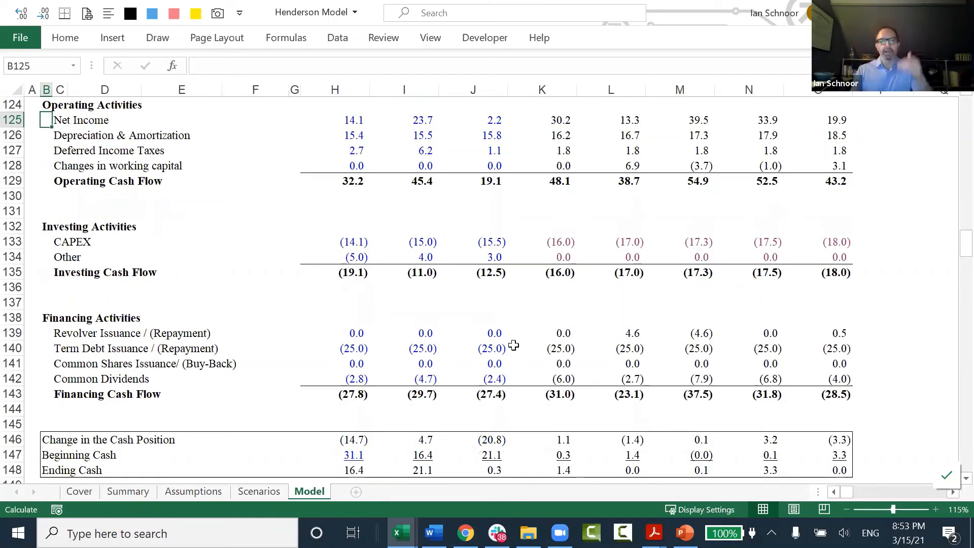
click(558, 335)
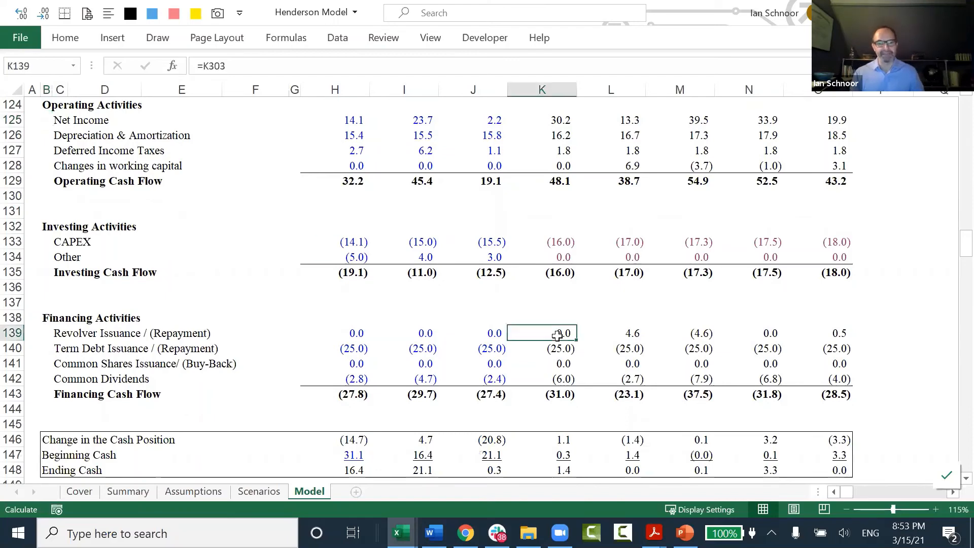
double_click(558, 335)
key(Return)
key(Down)
key(F2)
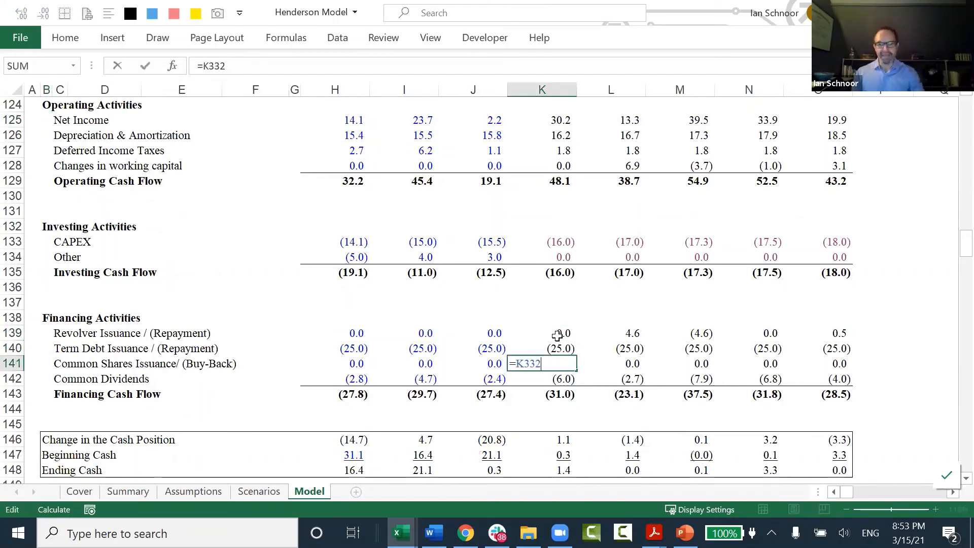
key(Escape)
Step: Go back to the Revenue Schedule at the start of the Model sheet and select the 2022 Net Sales Price in L13
scroll(557, 335, up, 2)
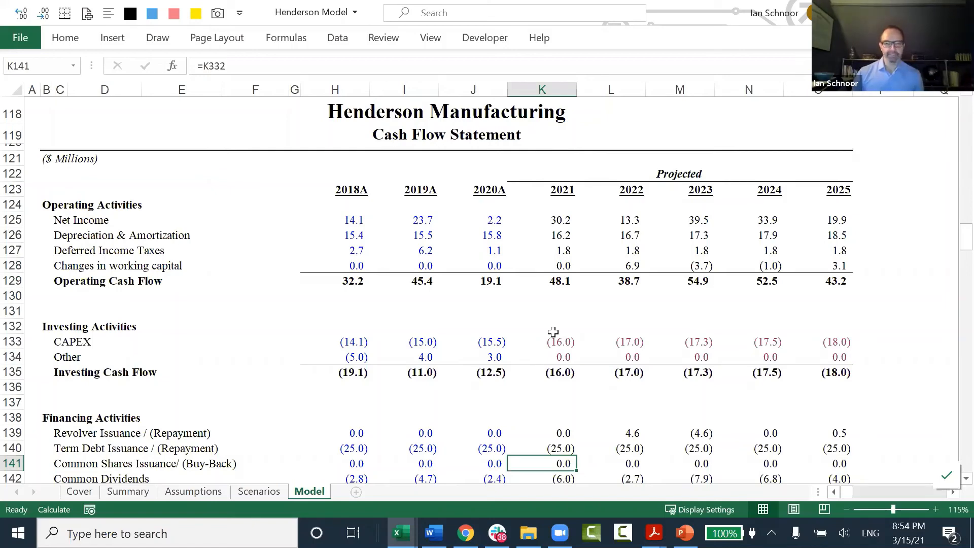
key(ctrl+Home)
key(Down)
key(Down)
key(Down)
key(Down)
key(Down)
key(Down)
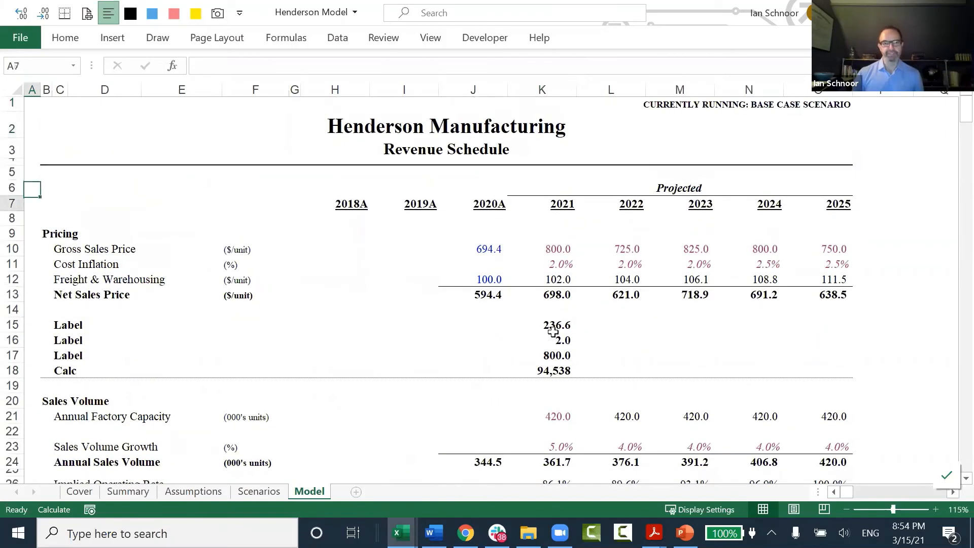
key(Down)
key(Down)
key(Down)
key(Down)
key(Down)
key(Down)
key(Right)
key(Right)
key(Right)
key(Right)
key(Right)
key(Right)
key(Right)
key(Right)
key(Right)
key(Right)
key(Right)
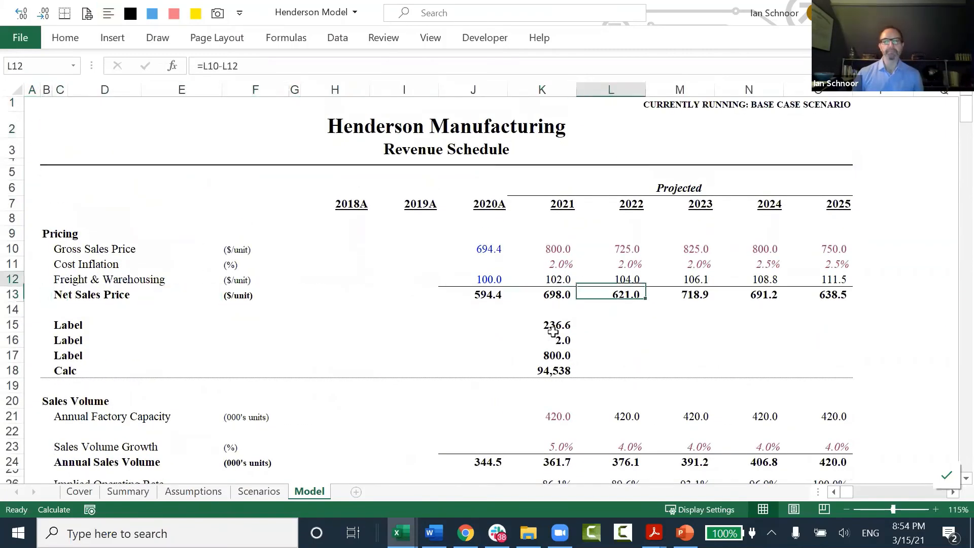
Step: Inspect the scenario link formula behind the 2021 Gross Sales Price in K10 without changing it
key(Up)
key(Up)
key(Up)
key(Left)
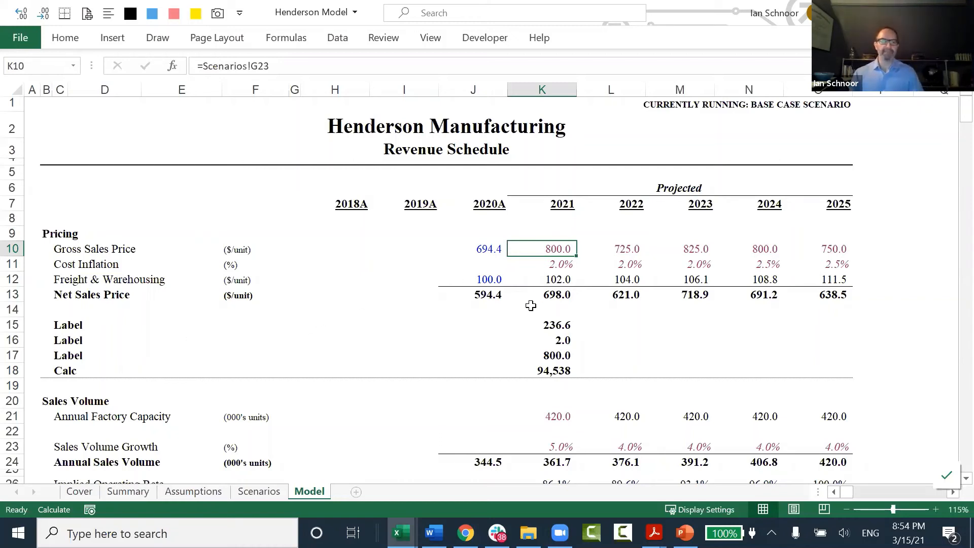
key(F2)
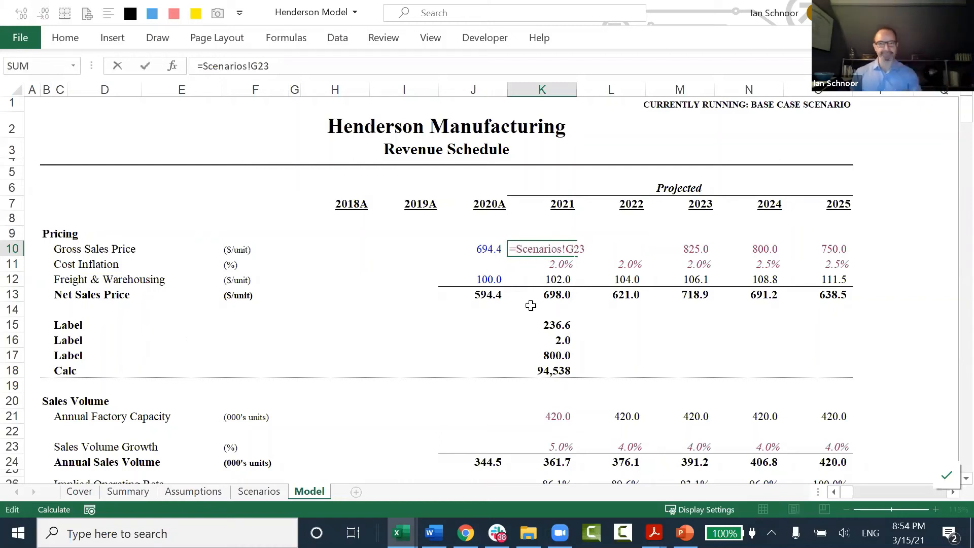
key(Escape)
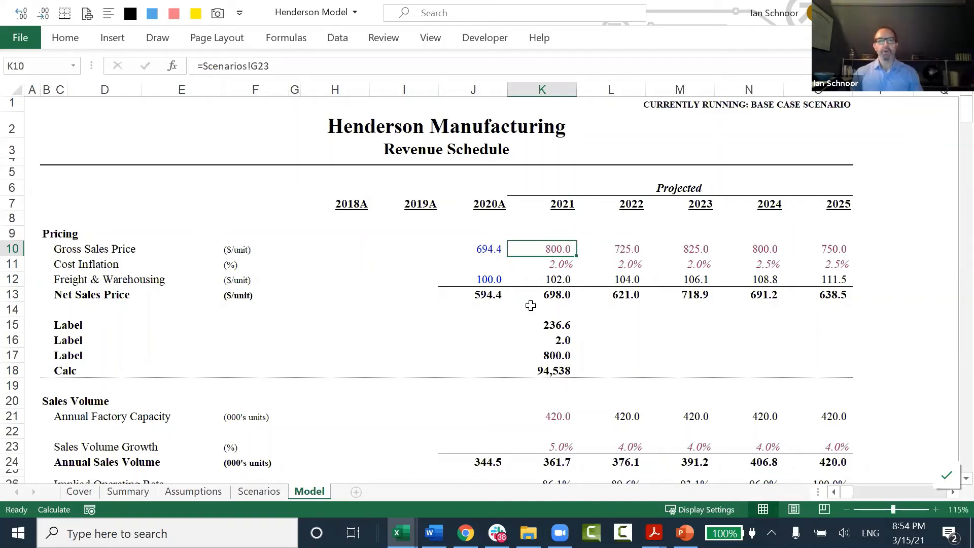
Step: Select the 2021 Calc row result in K18 to view its formula
key(Down)
key(Down)
key(Down)
key(Down)
key(Down)
key(Down)
key(Down)
key(Down)
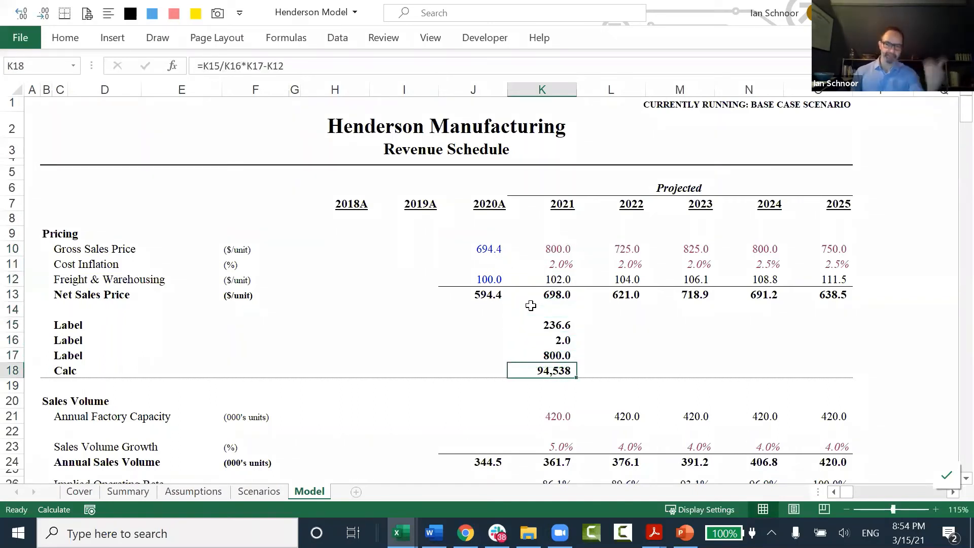
Step: Return to the 2021 Gross Sales Price in K10 and examine its link to the Scenarios sheet again, keeping the formula as it is
key(Up)
key(Up)
key(Up)
key(Up)
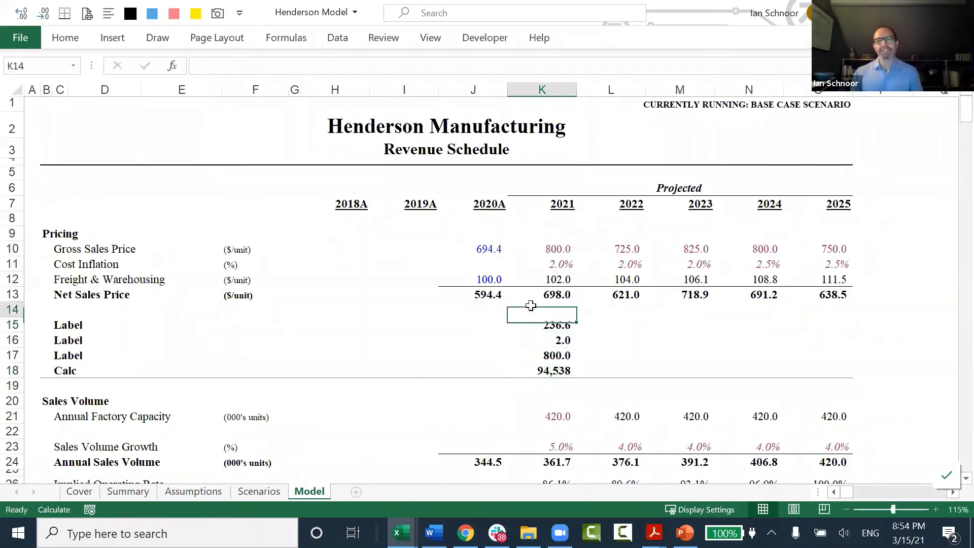
key(Up)
key(Up)
key(Up)
key(Up)
key(F2)
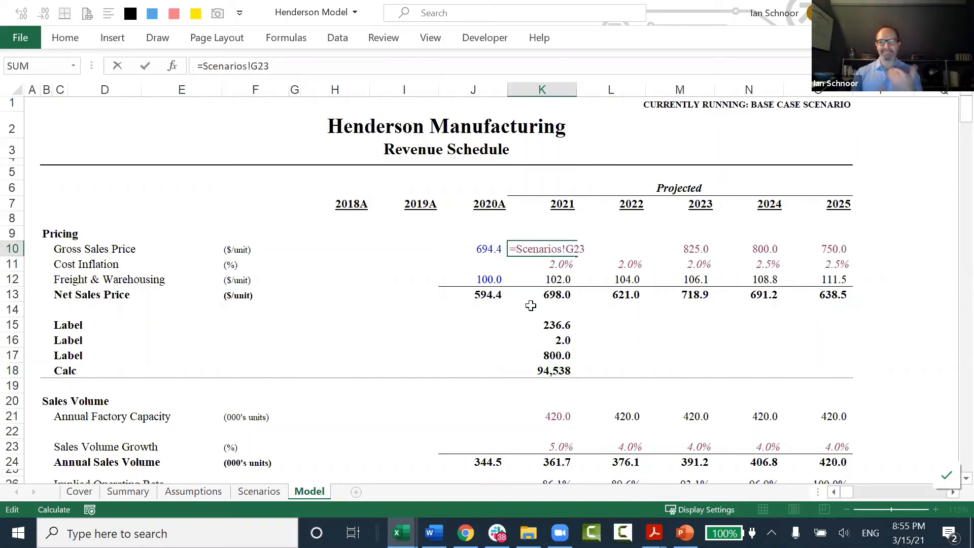
key(ctrl+Return)
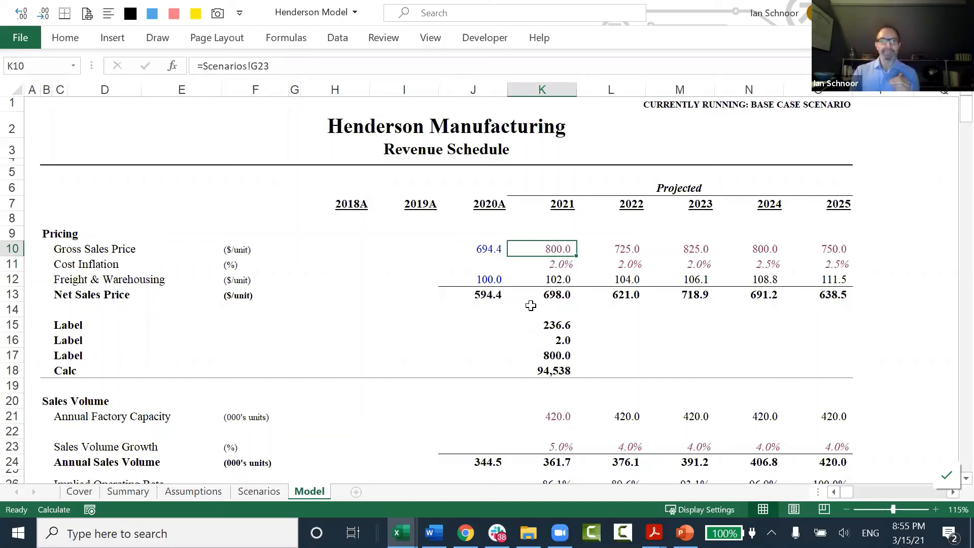
Step: Switch to the FMI Information Session PDF in Acrobat Reader and review the FMI Learning Series page, pointing out Topic 5 on Model Bloat
key(alt+Tab)
key(alt+Tab)
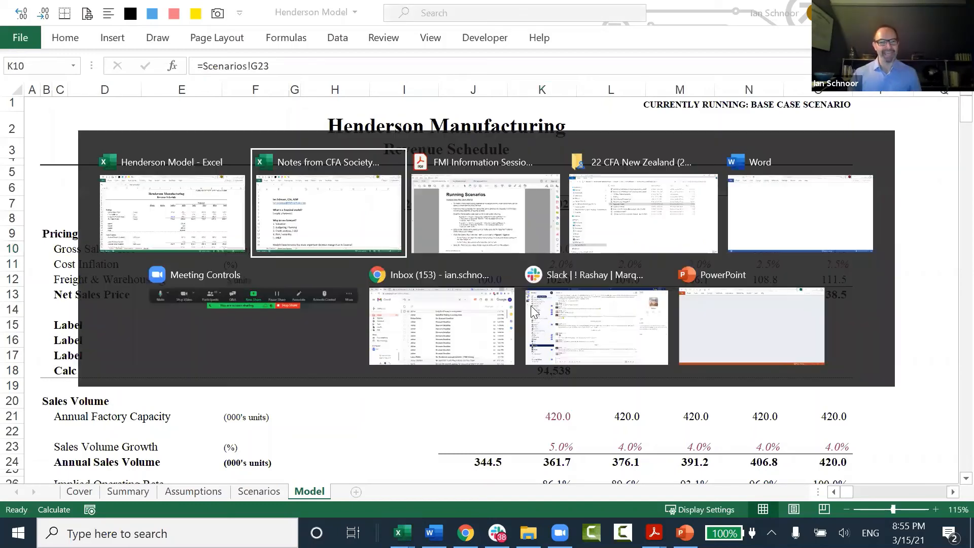
scroll(179, 155, up, 20)
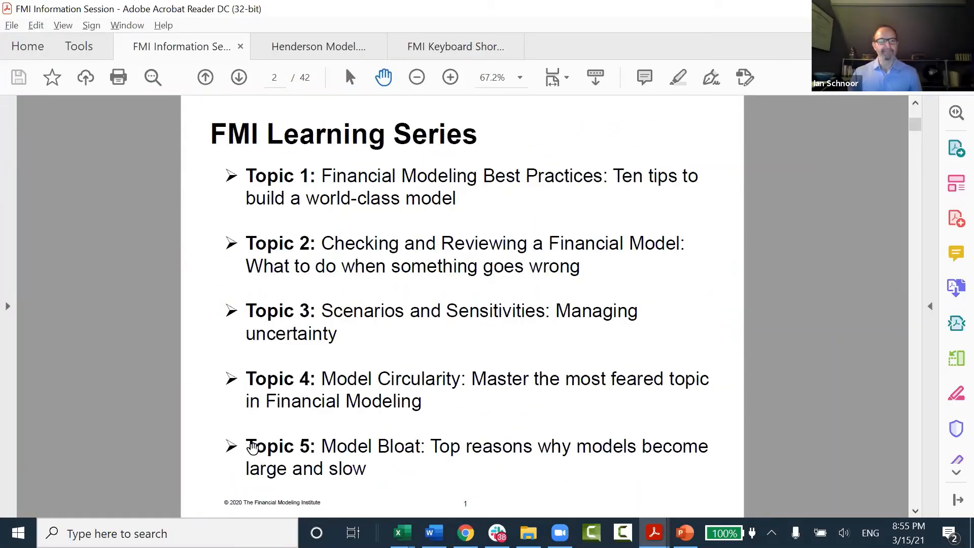
drag(247, 446, 486, 469)
click(191, 344)
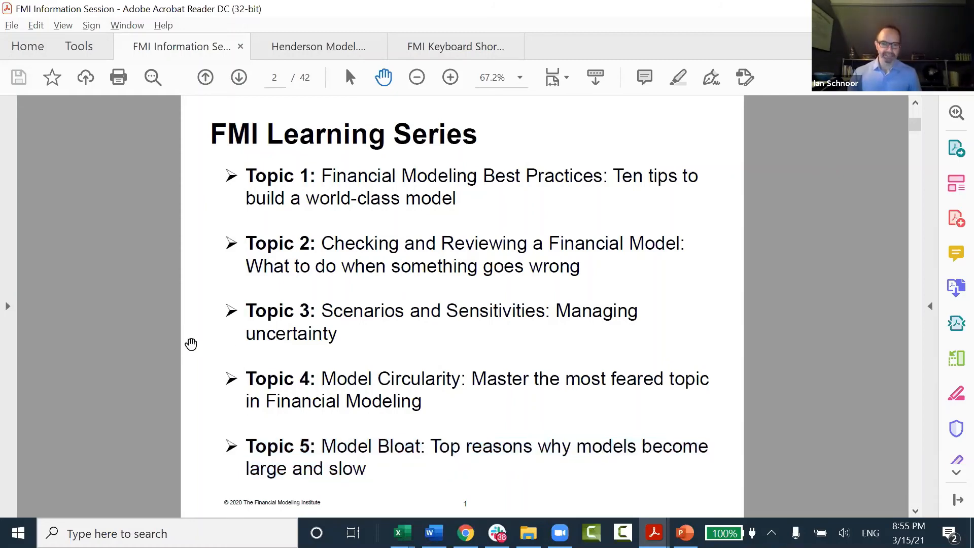
Step: Switch back to the Henderson Model workbook, glance at the cost schedules and return to cell A1 of the Model sheet
key(alt+Tab)
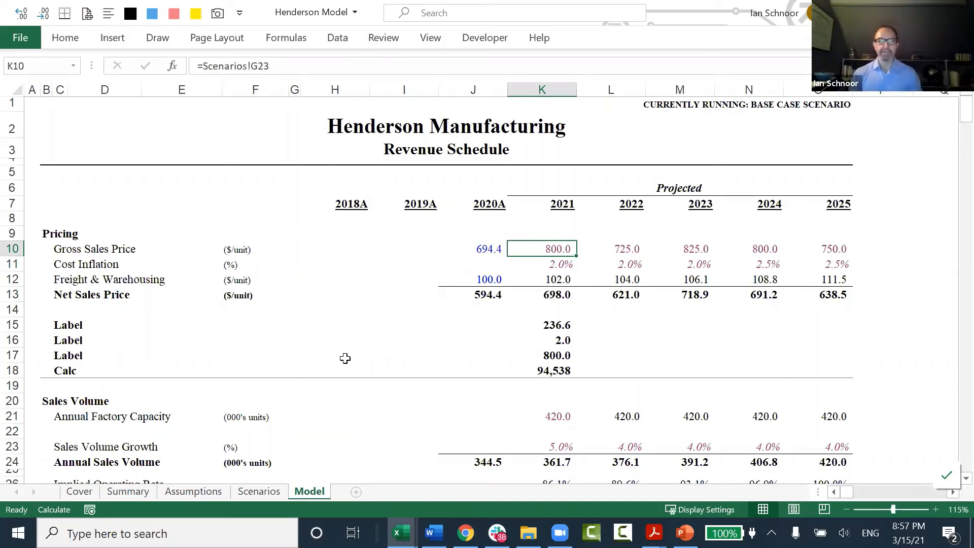
key(Page_Down)
key(Page_Down)
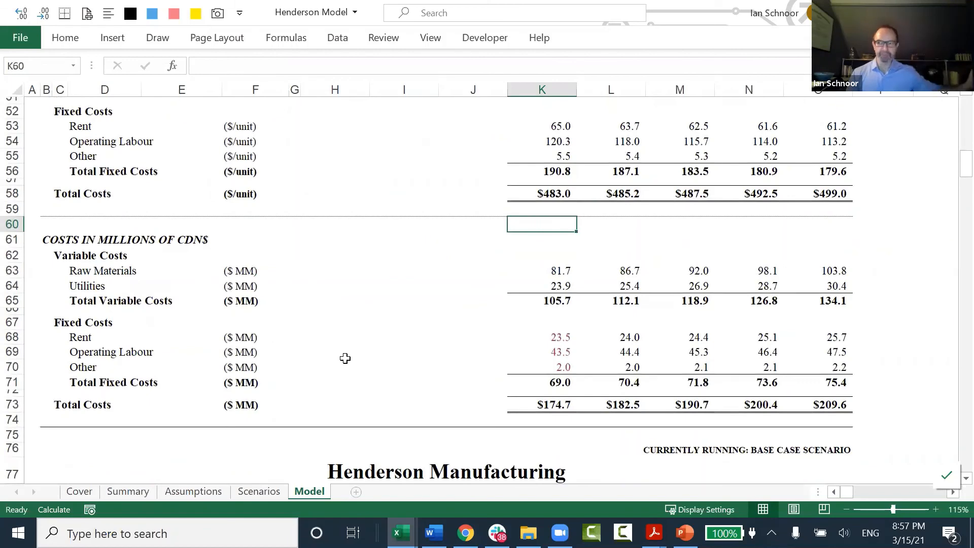
key(ctrl+Home)
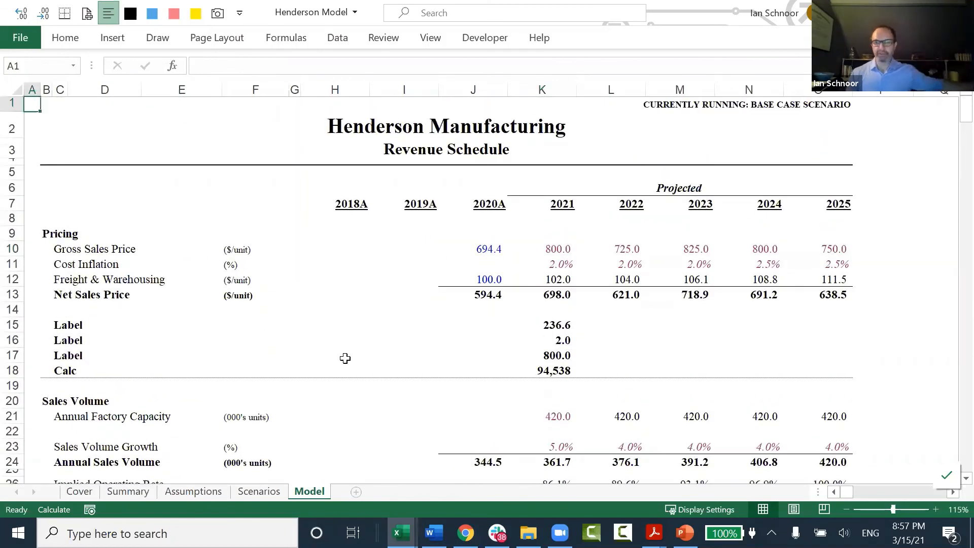
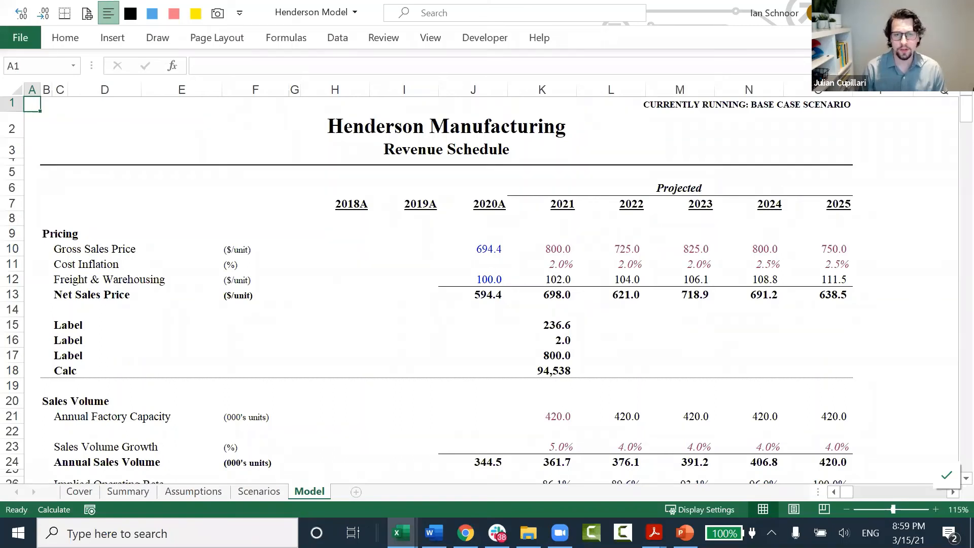
Step: From empty cell H14, look through Excel's Lookup & Reference and Financial function lists without inserting a function
click(542, 304)
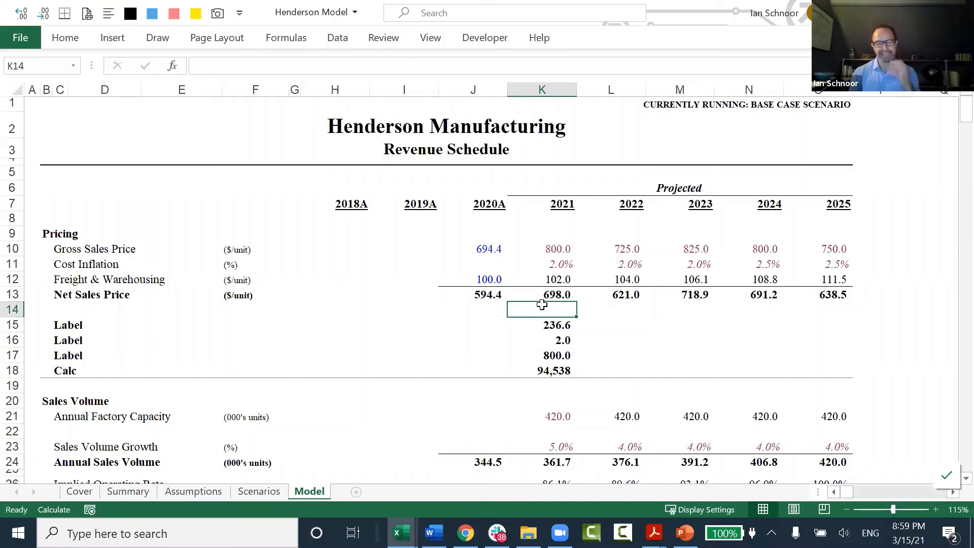
key(Left)
key(Left)
key(Left)
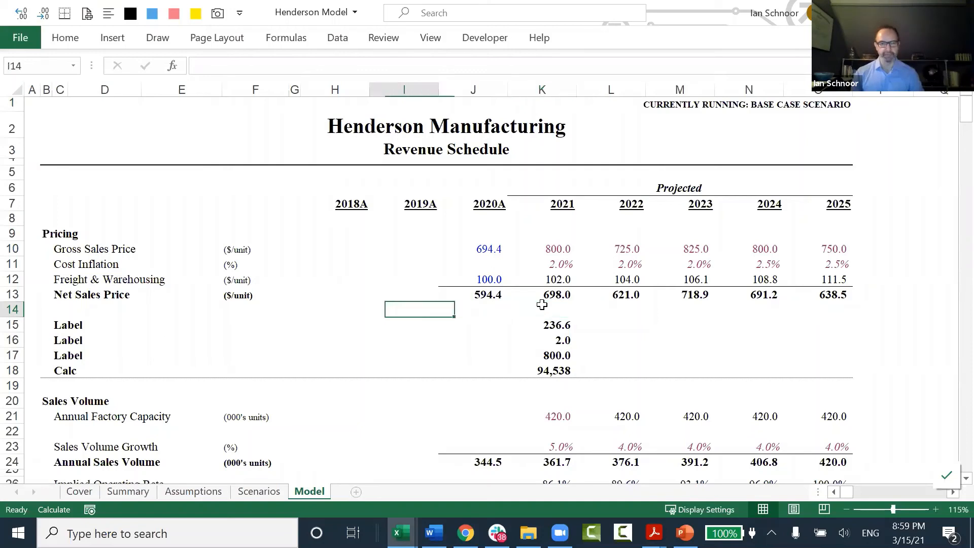
click(286, 40)
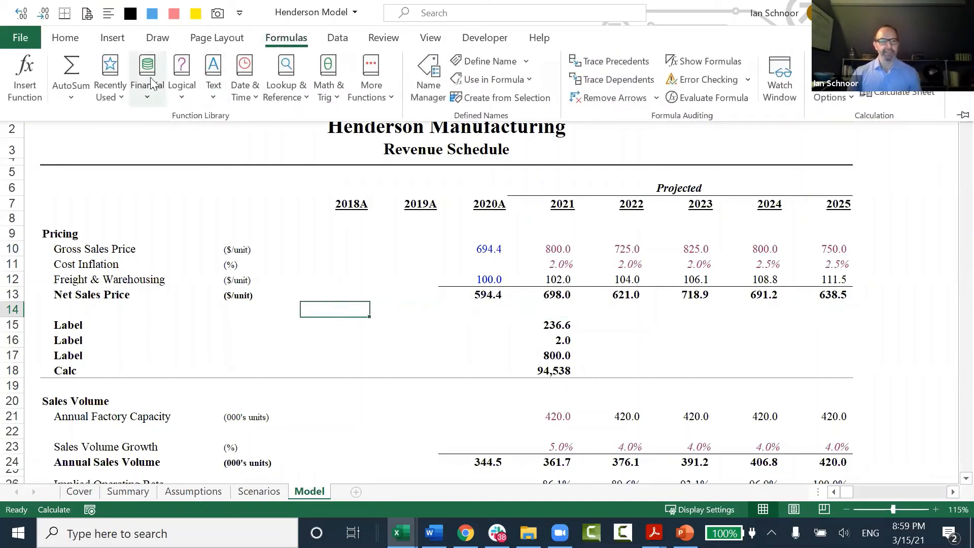
click(282, 93)
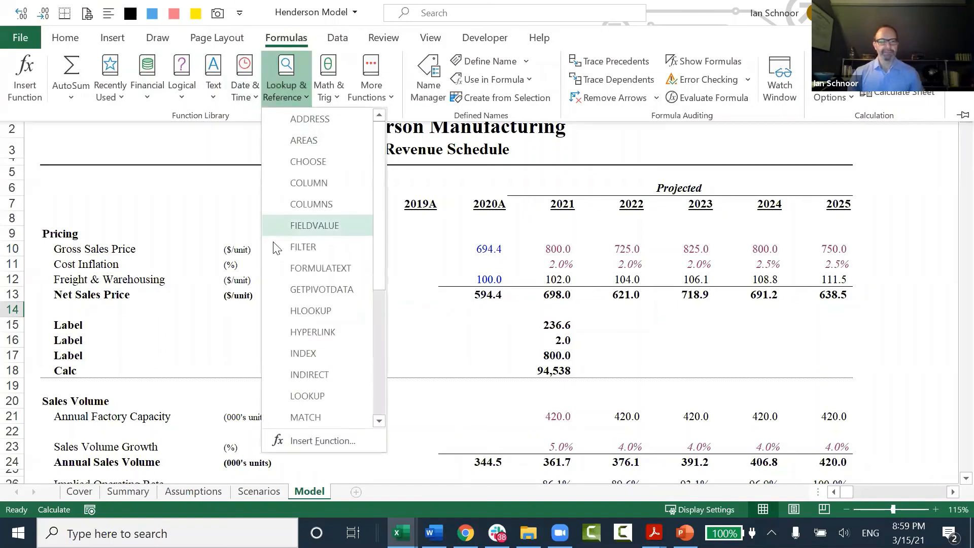
scroll(282, 287, down, 4)
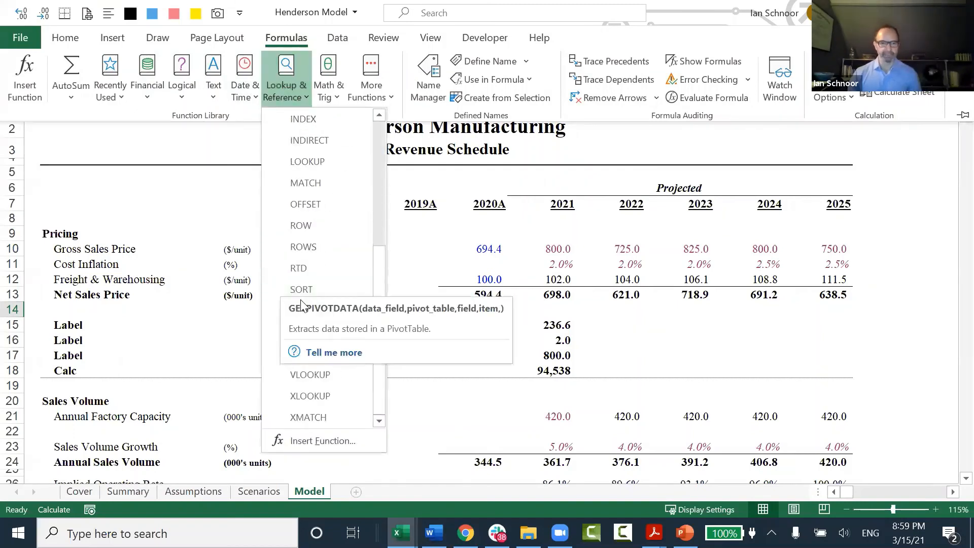
scroll(317, 339, up, 4)
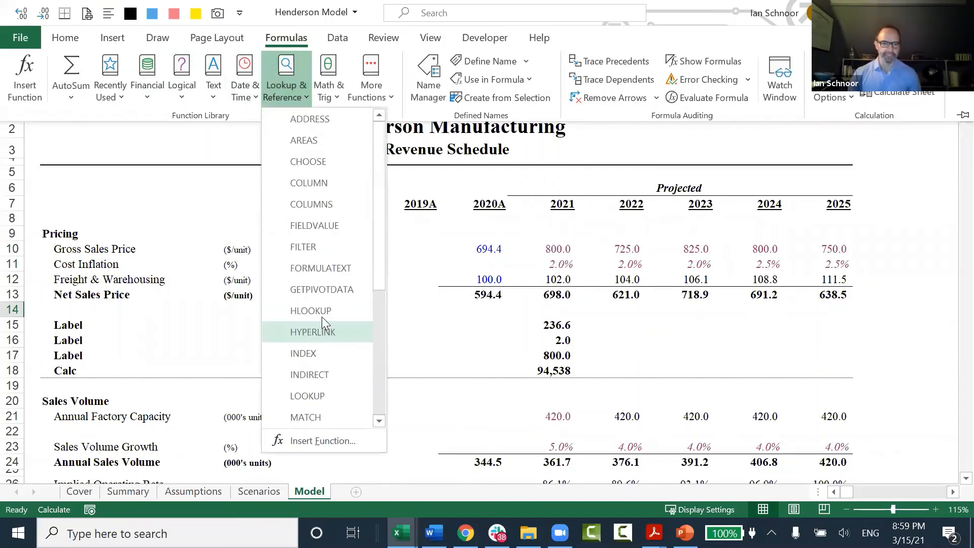
click(147, 77)
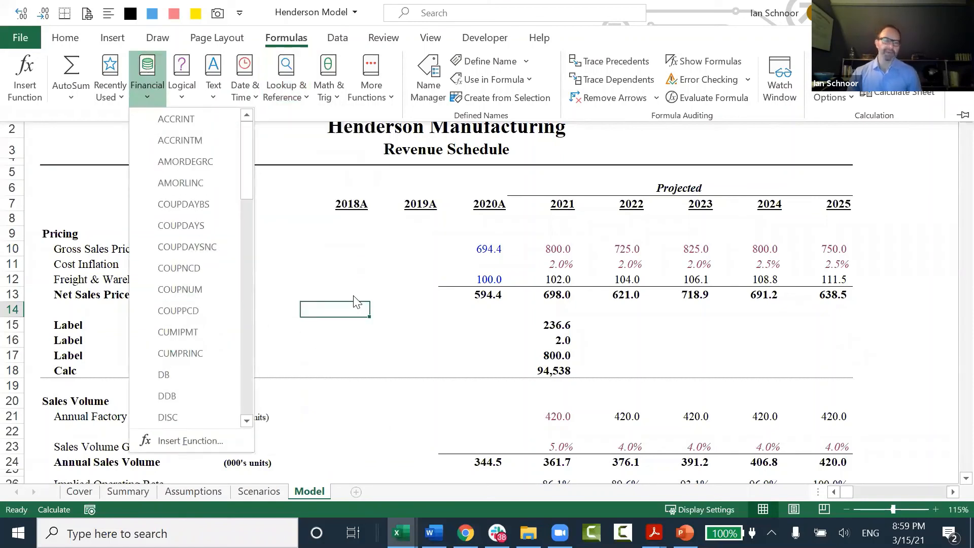
click(363, 281)
click(360, 280)
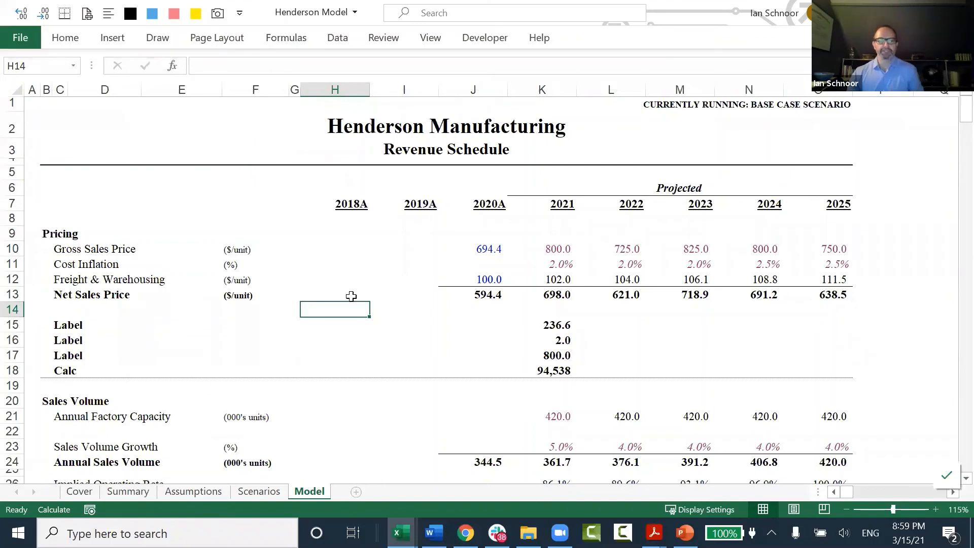
Step: Reselect H14 and examine the Lookup & Reference functions, including CHOOSE, LOOKUP and OFFSET, without inserting any
click(352, 296)
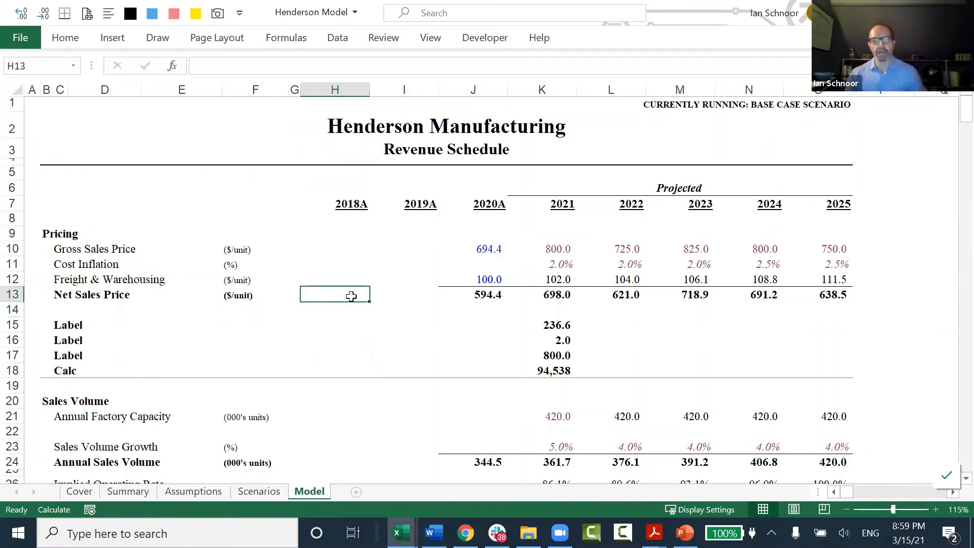
click(347, 311)
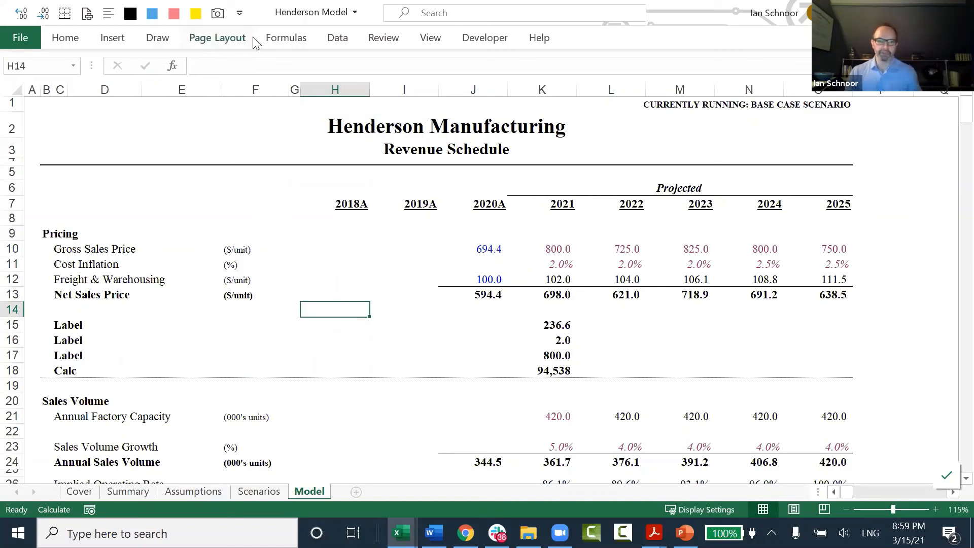
click(270, 38)
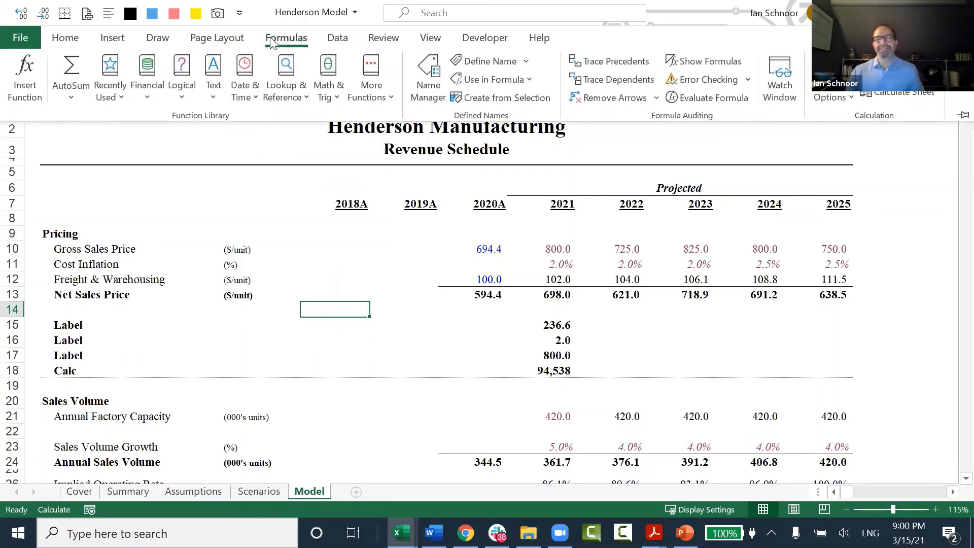
click(287, 84)
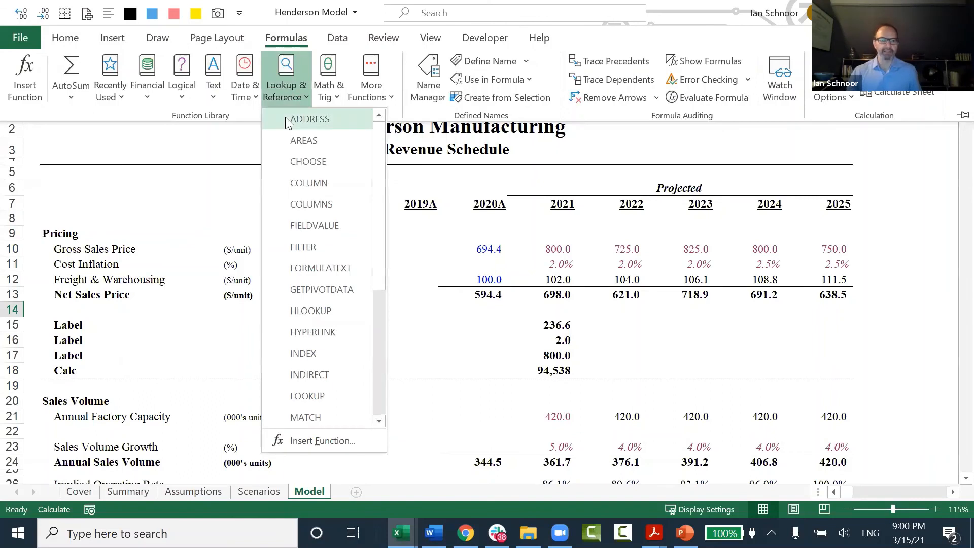
scroll(304, 373, down, 1)
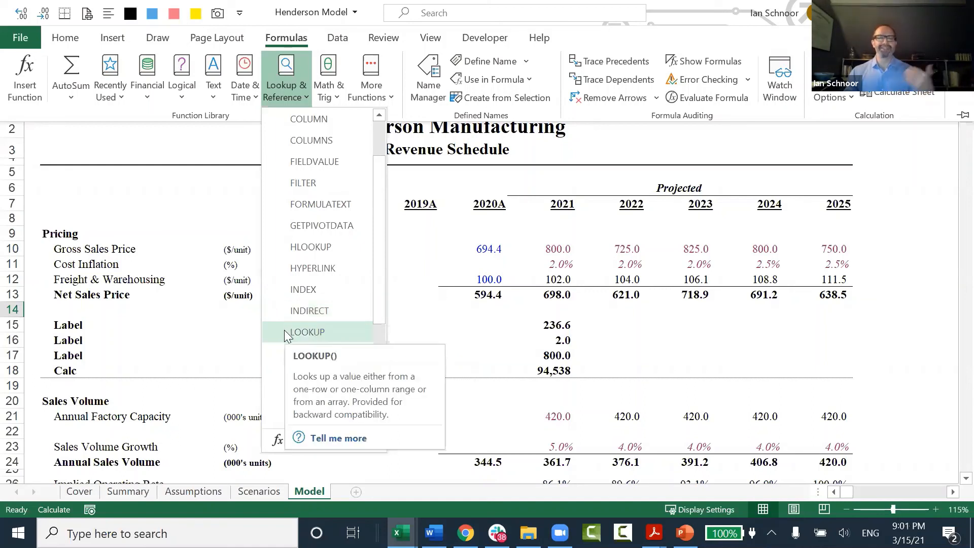
scroll(308, 231, up, 1)
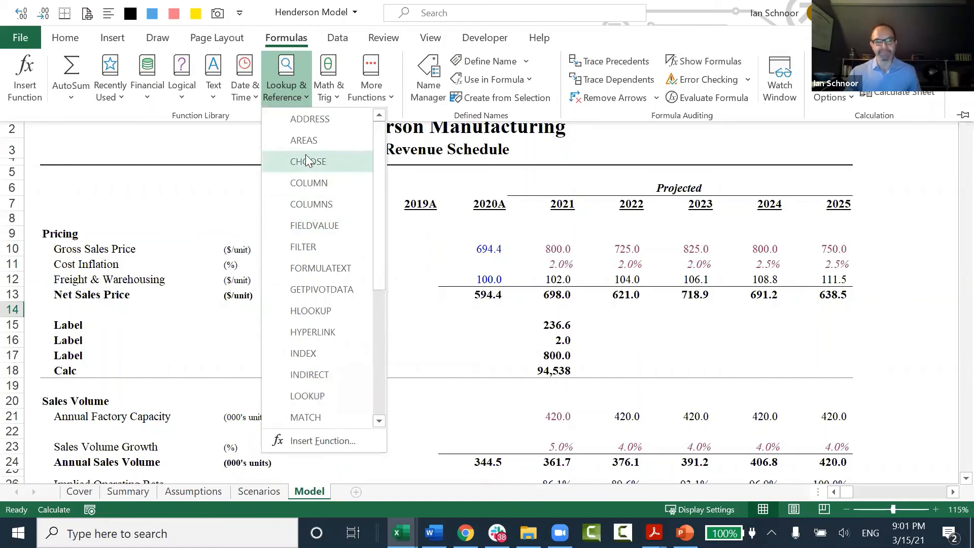
scroll(300, 330, down, 1)
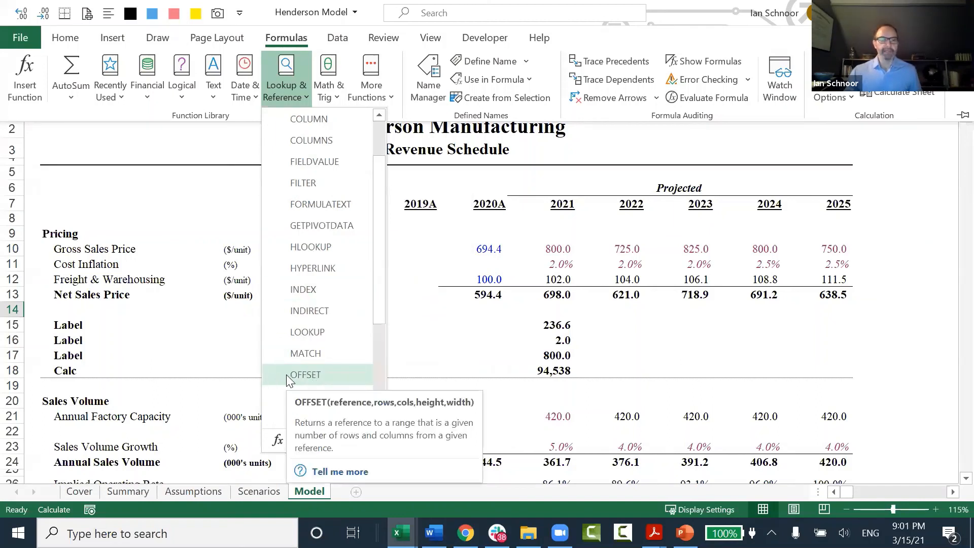
click(444, 338)
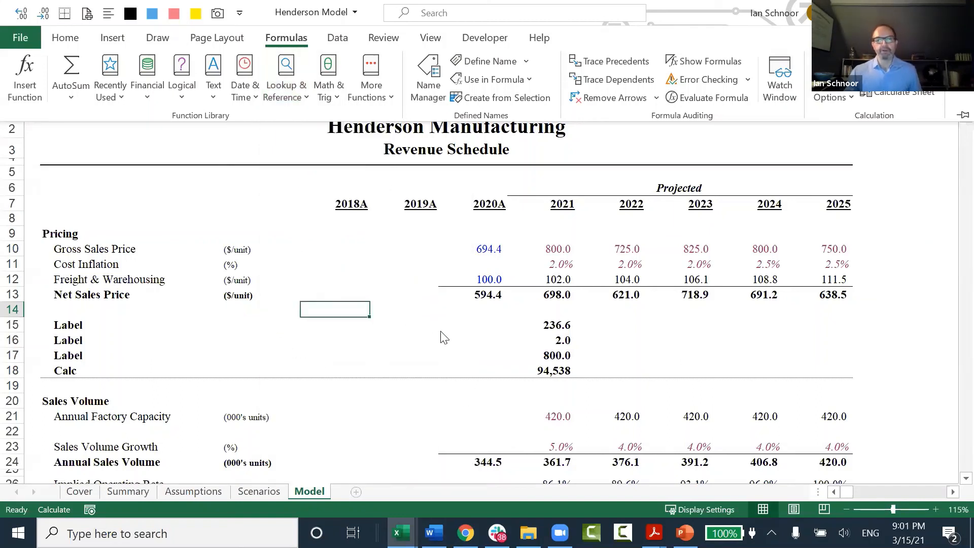
Step: Create a new blank workbook, enlarge its view to 205% and select cell D3
key(ctrl+n)
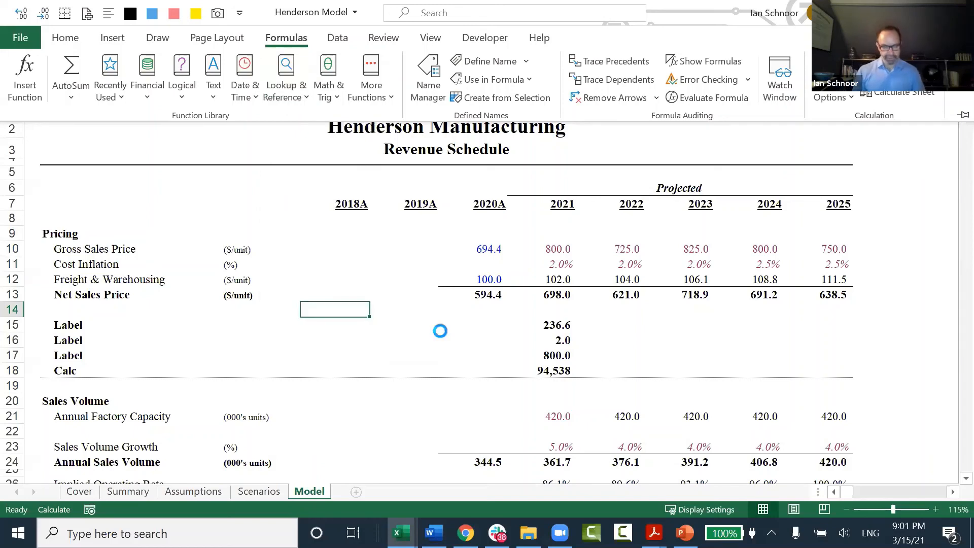
scroll(441, 330, up, 7)
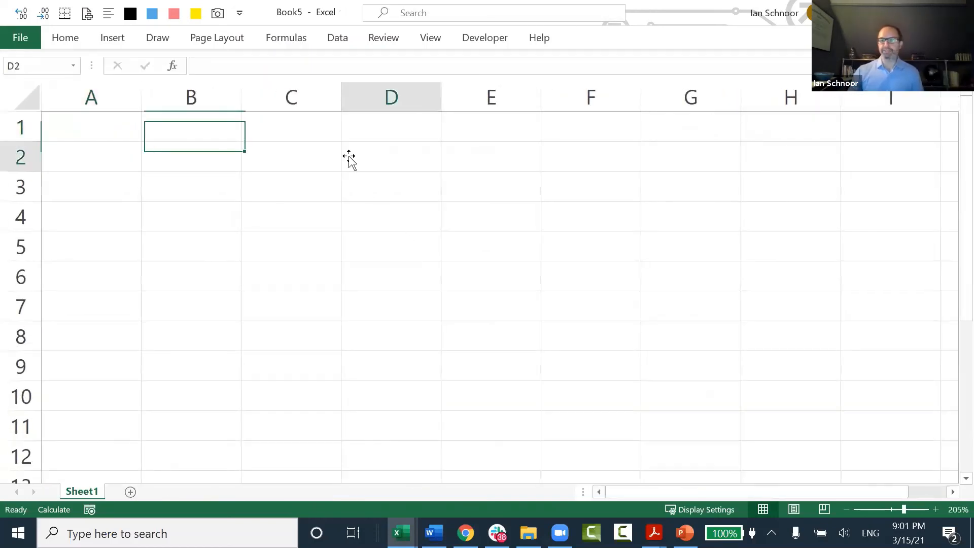
click(372, 194)
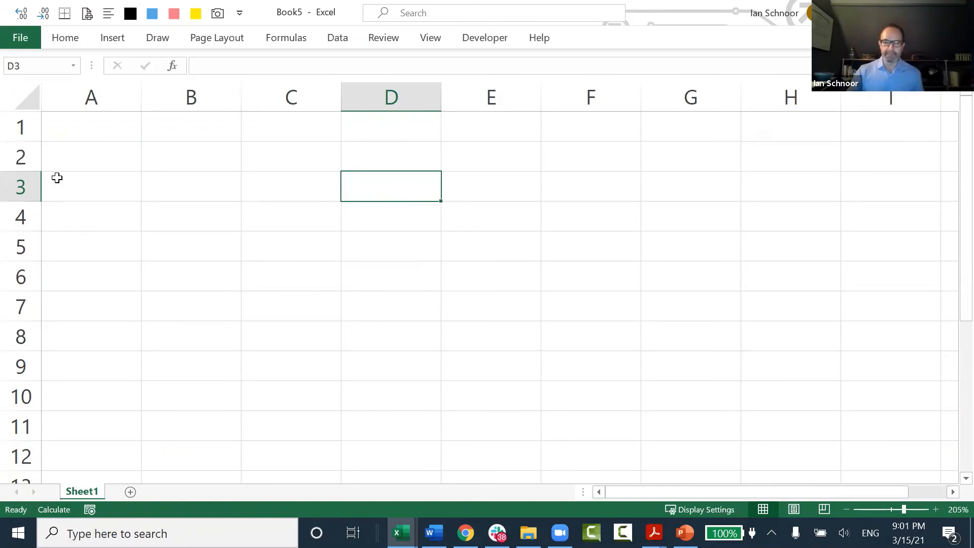
Step: Start OFFSET, CHOOSE and INDEX formulas in D3 in turn to examine their descriptions and arguments, discarding each entry
text(=)
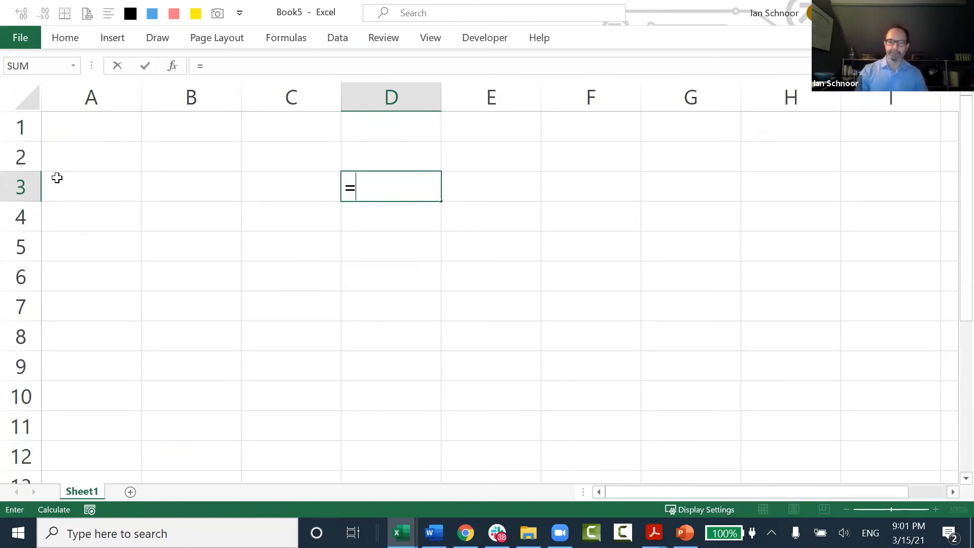
text(offset)
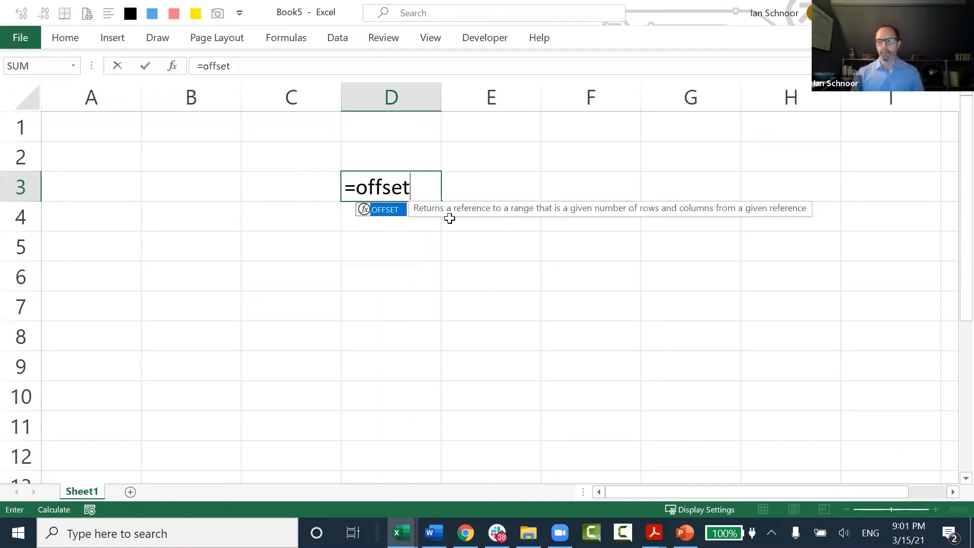
key(Escape)
key(Escape)
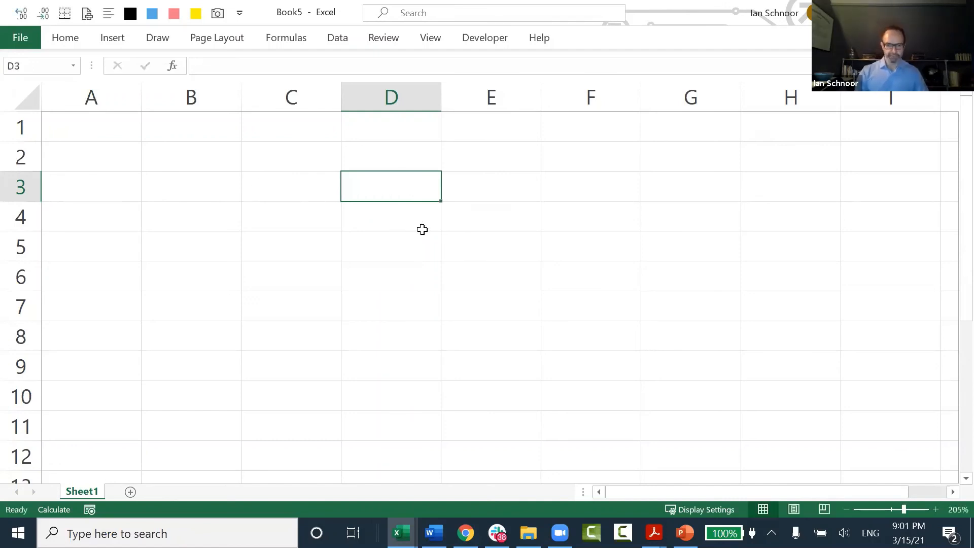
text(=cho)
key(Tab)
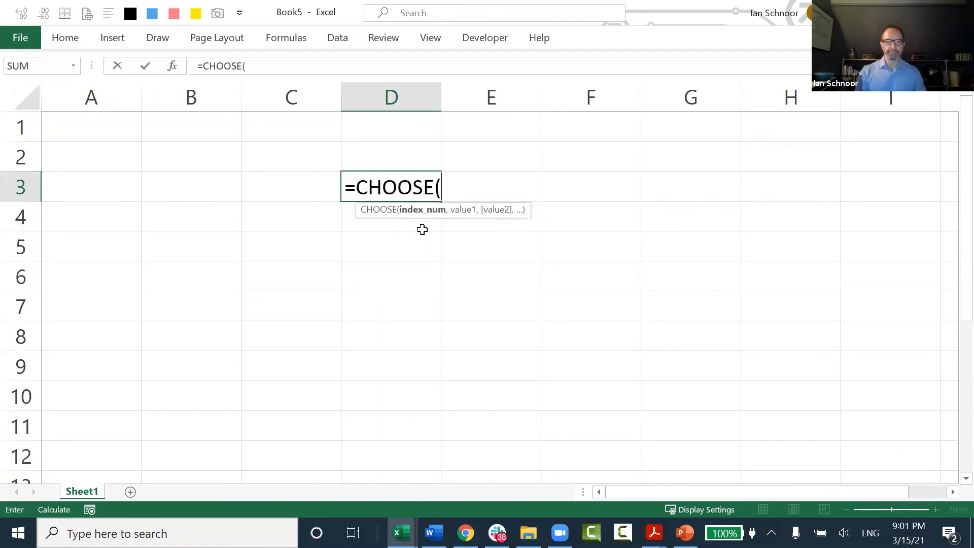
key(Escape)
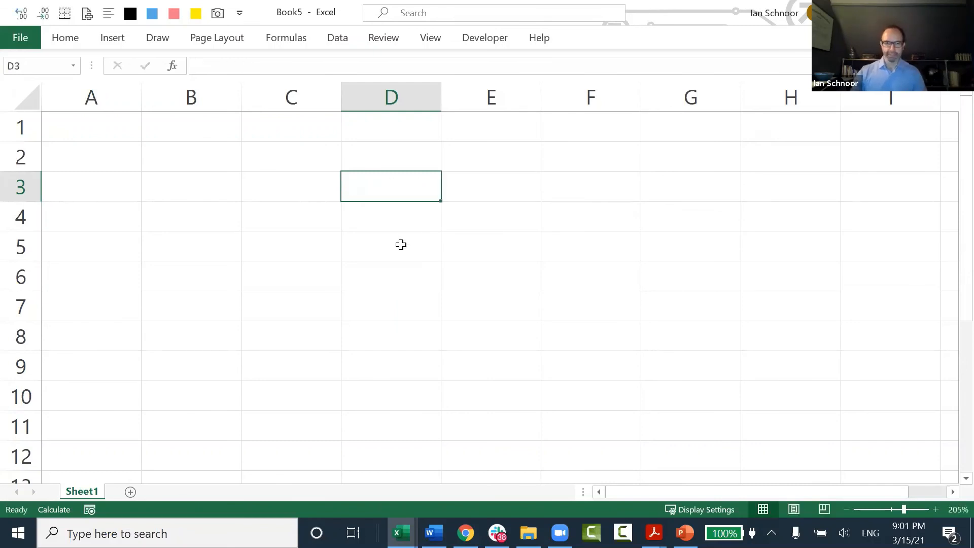
text(=ind)
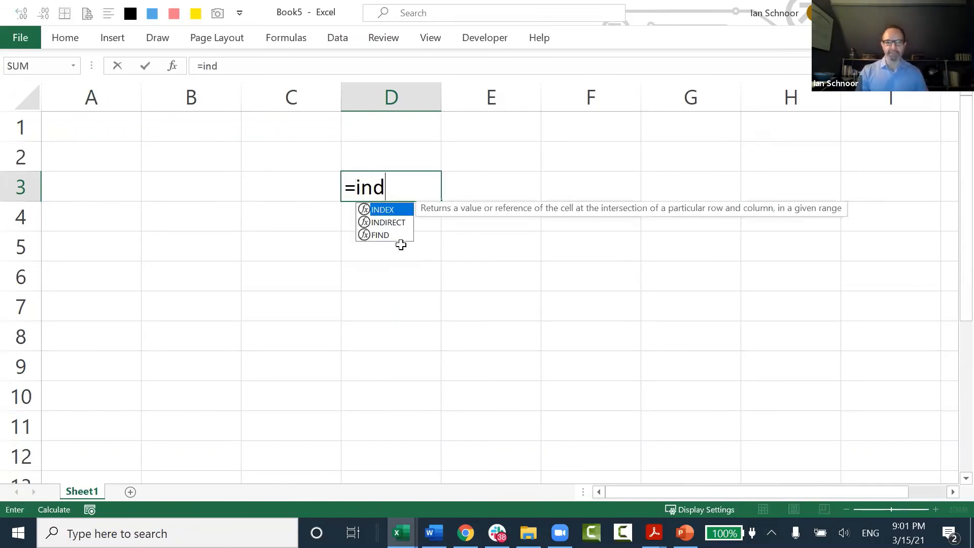
key(Tab)
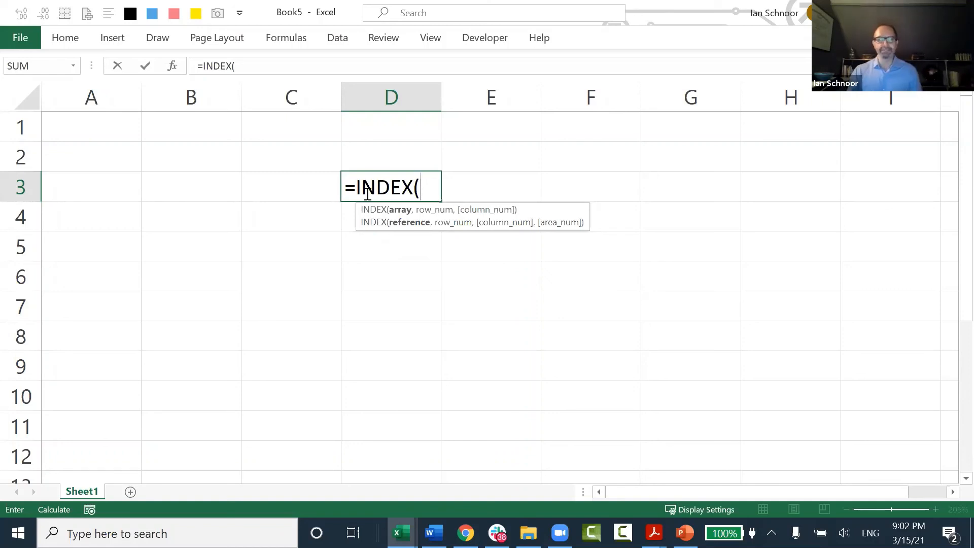
key(Escape)
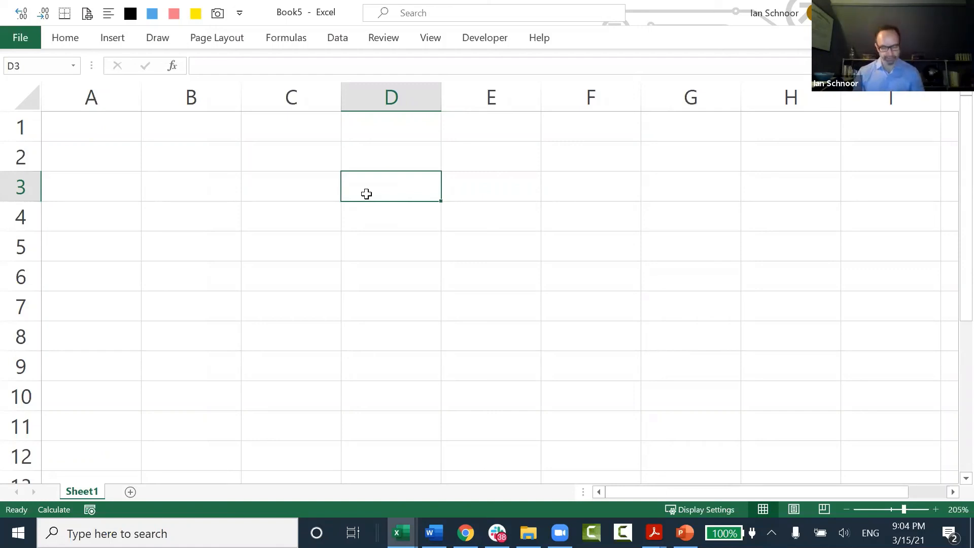
Step: Switch to the Henderson Model workbook, glance at the Notes from Session sheet in the session notes workbook and return
key(alt+Tab)
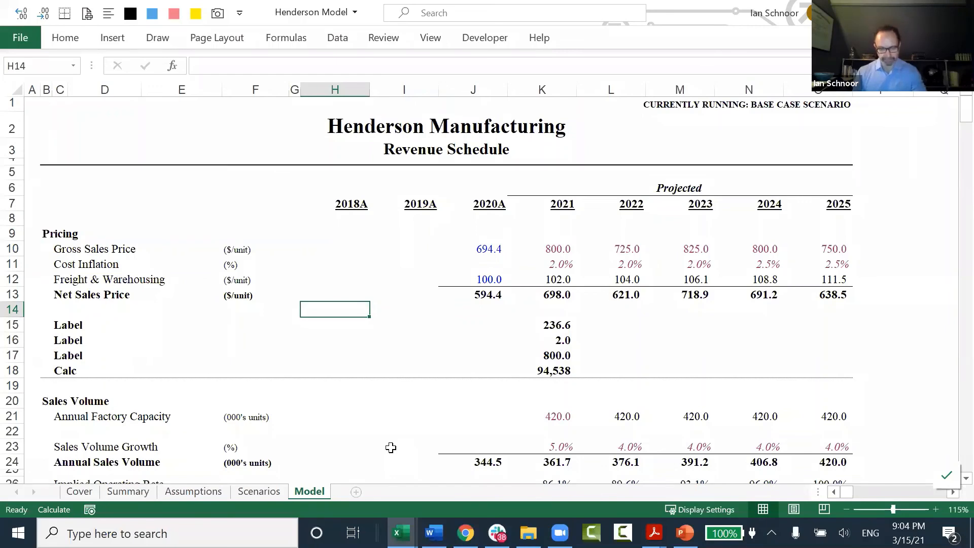
key(alt+Tab)
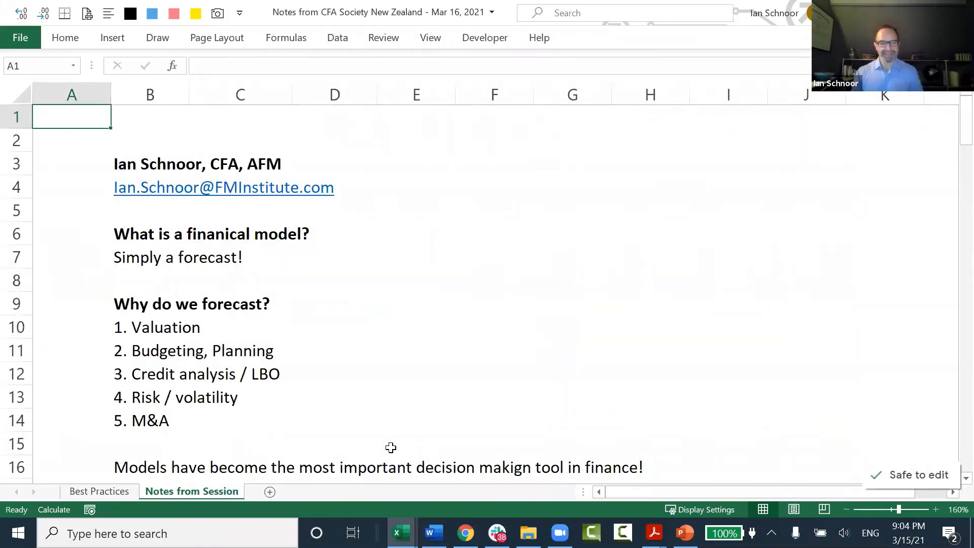
key(alt+Tab)
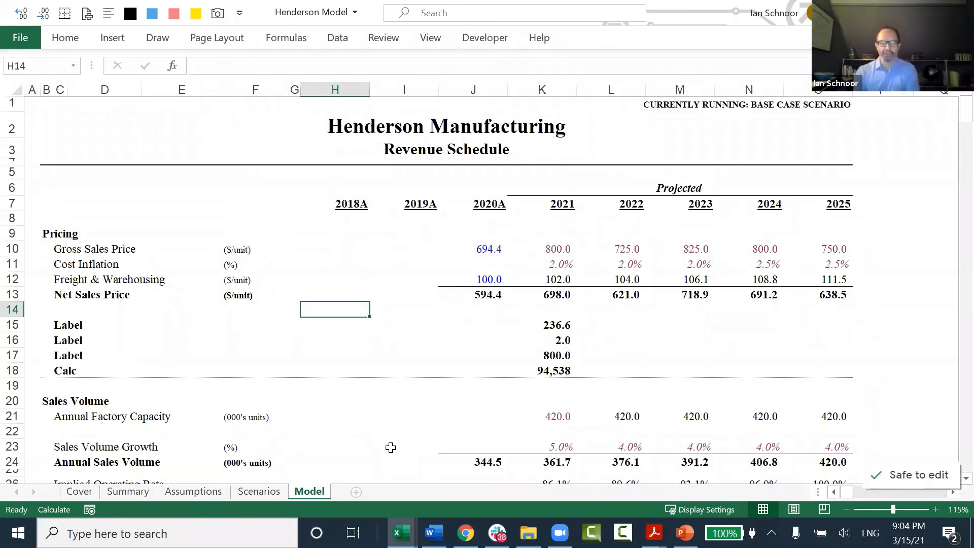
Step: Create another blank workbook and apply an outline border around the range D24:I29
key(ctrl+n)
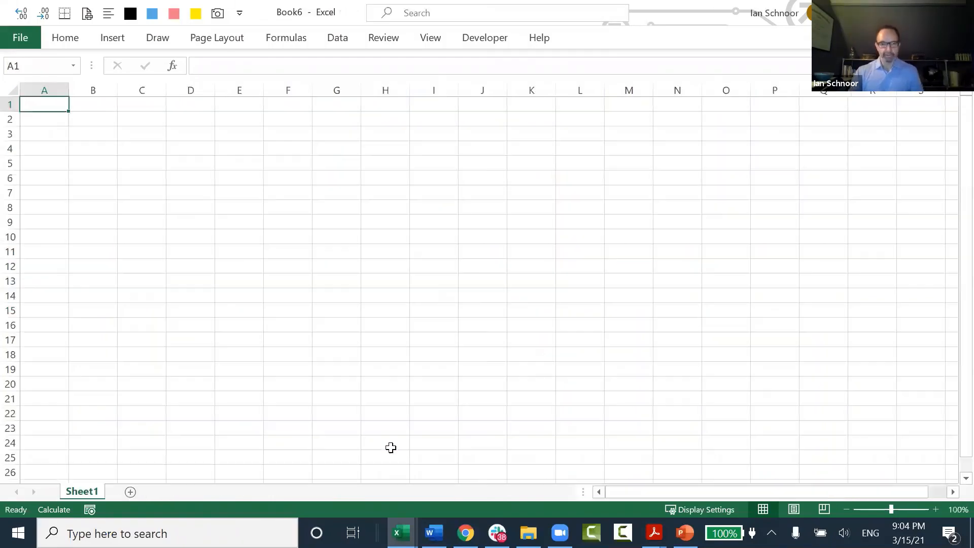
scroll(414, 355, up, 1)
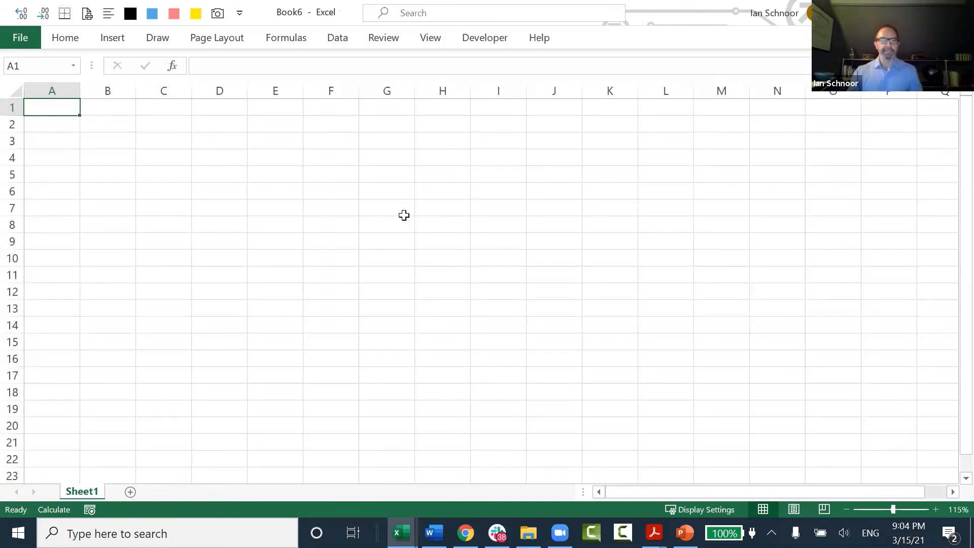
drag(239, 141, 526, 409)
scroll(528, 404, down, 2)
scroll(255, 358, down, 1)
drag(217, 277, 257, 374)
click(217, 339)
drag(215, 341, 531, 435)
drag(513, 394, 511, 424)
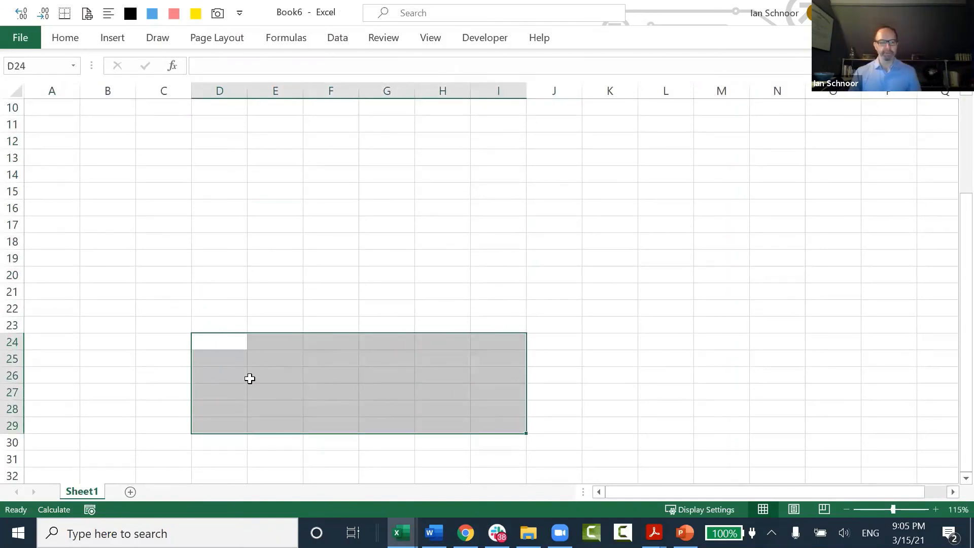
key(ctrl+shift+7)
key(Up)
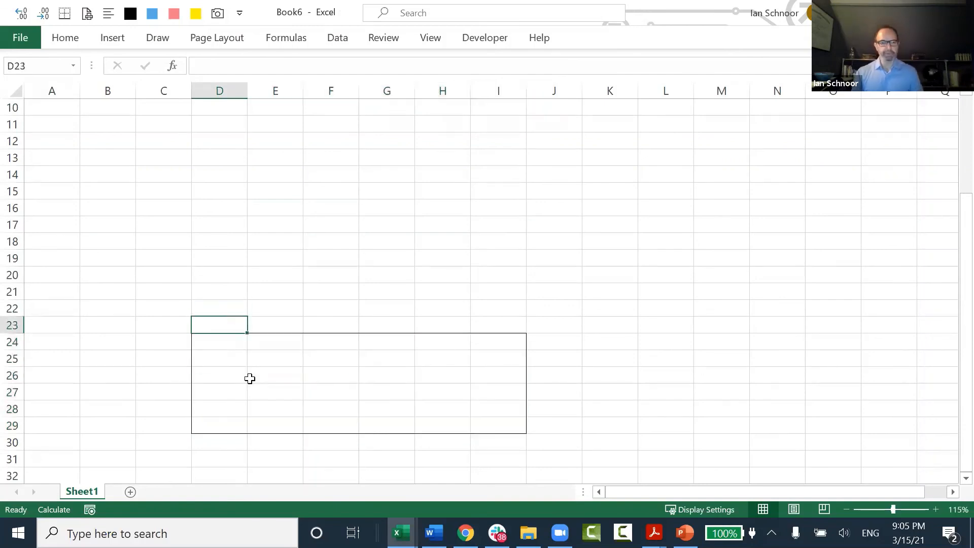
Step: Extend a selection from D24 across the bordered block to I29
key(Down)
key(shift+Down)
key(shift+Down)
key(shift+Right)
key(shift+Right)
key(shift+Right)
key(shift+Right)
key(shift+Down)
key(shift+Down)
key(shift+Down)
key(shift+Right)
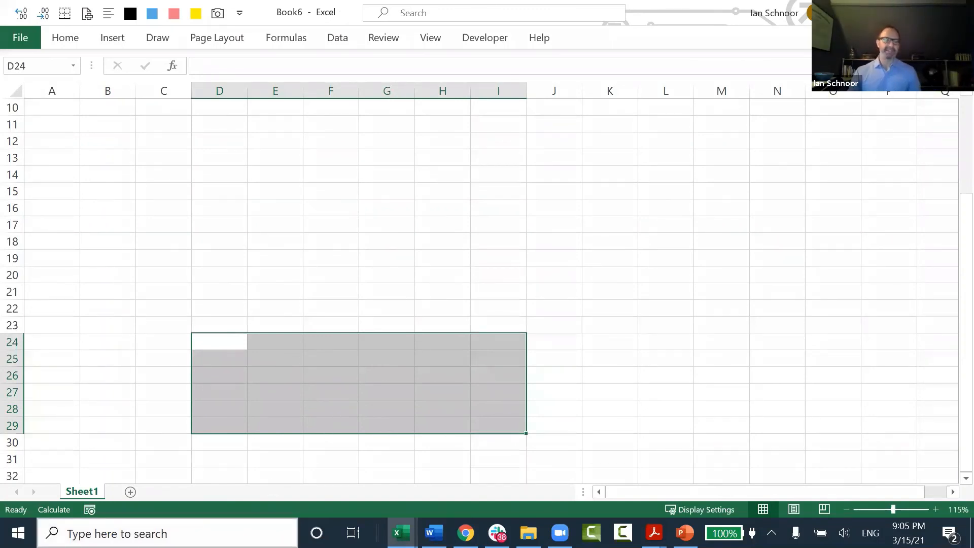
Step: Switch back to the Henderson Model workbook and review the Model sheet from the Revenue Schedule through Costs of Production
key(alt+Tab)
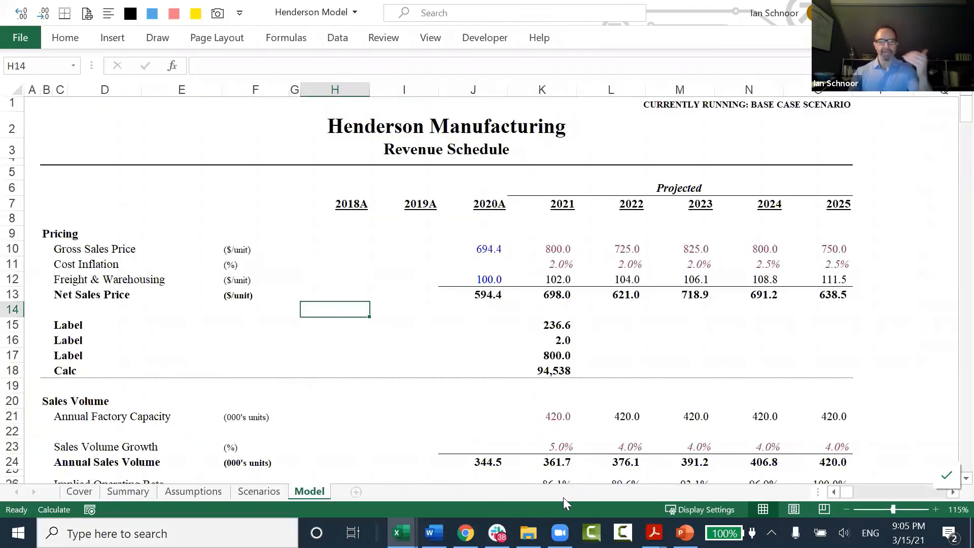
scroll(567, 409, down, 5)
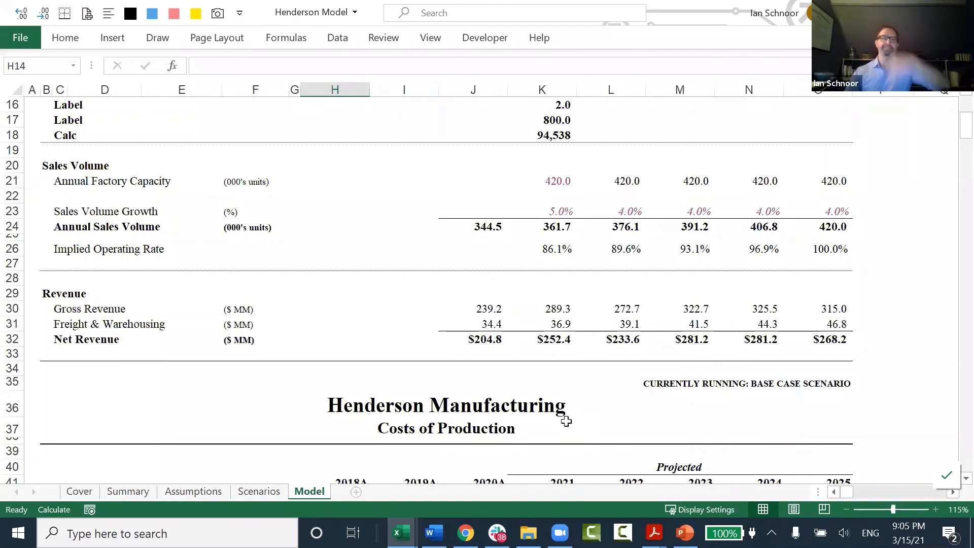
scroll(523, 445, down, 1)
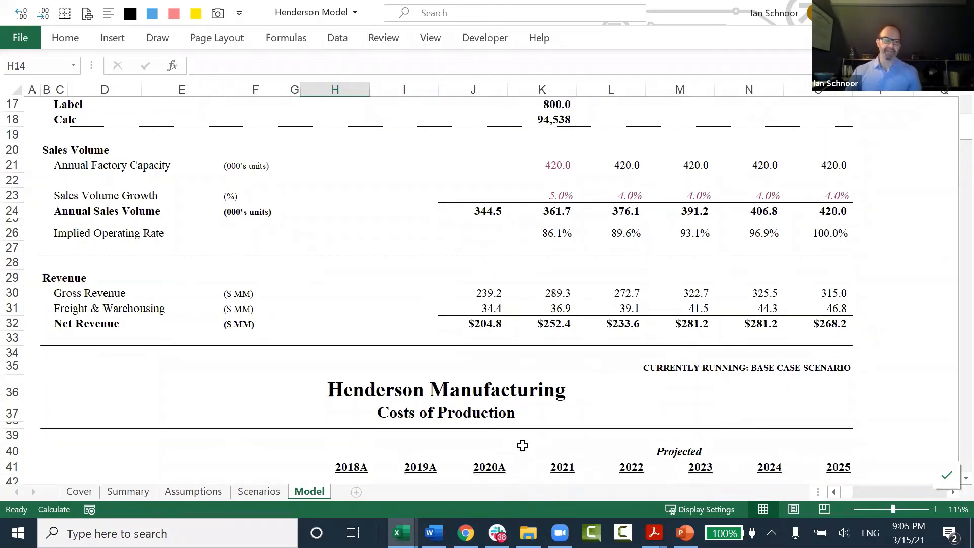
scroll(523, 446, down, 7)
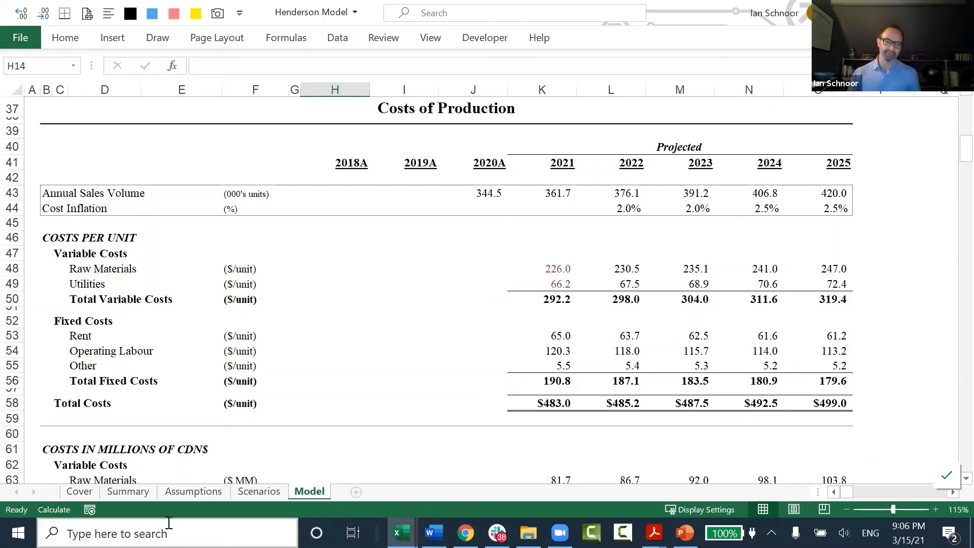
click(256, 448)
click(127, 417)
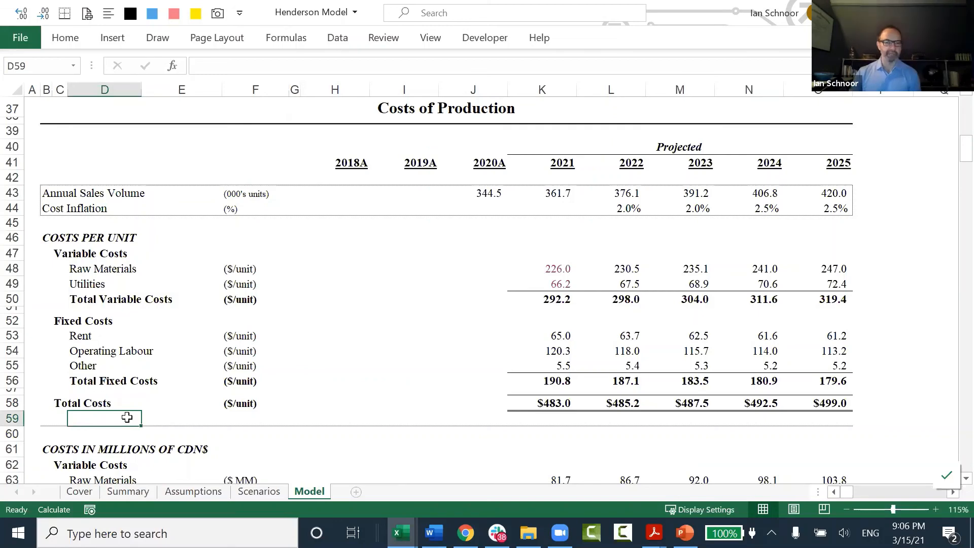
Step: Return to cell A1 of the Model sheet and bring up the workbook's Cover sheet
key(ctrl+Home)
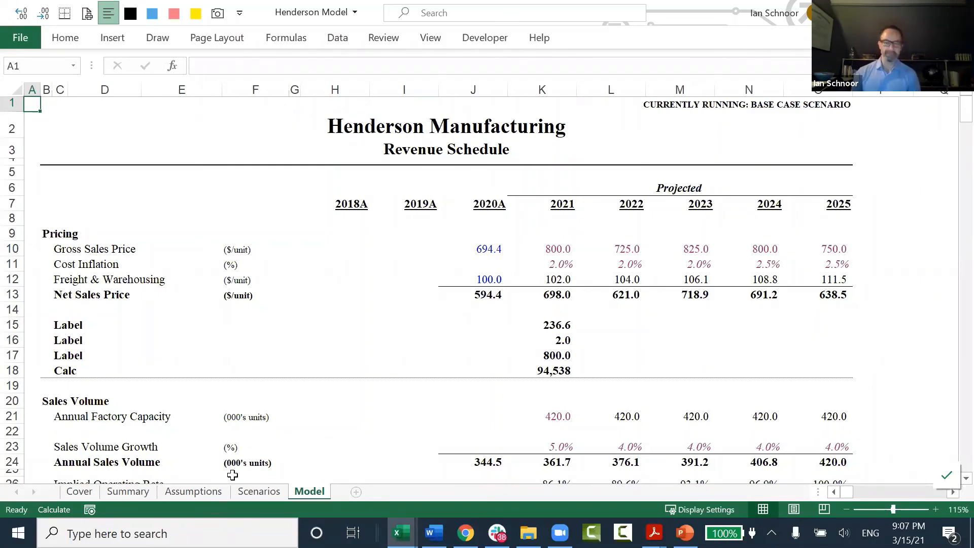
key(ctrl+Page_Up)
key(ctrl+Page_Up)
key(ctrl+Page_Up)
key(ctrl+Page_Up)
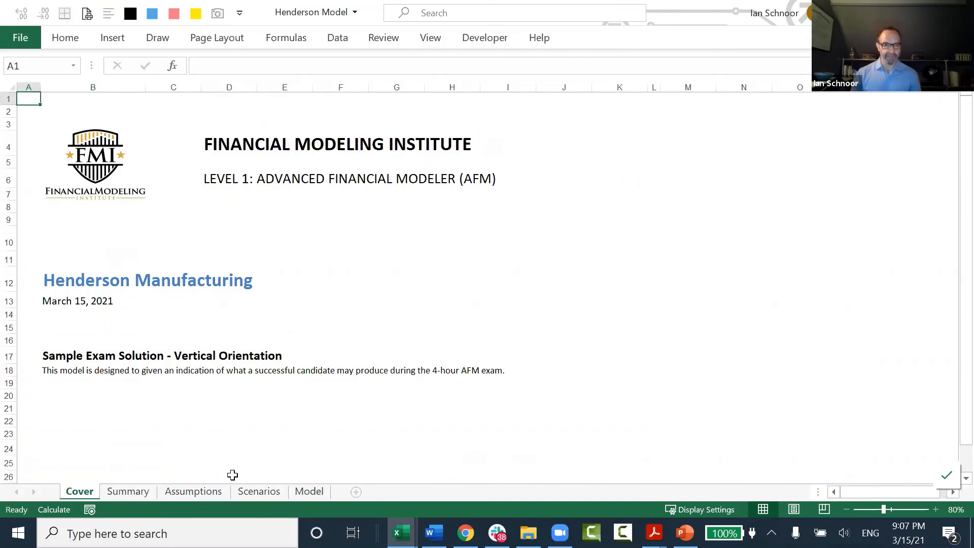
Step: Switch to Acrobat Reader and show the cover page of Henderson Model.pdf
key(alt+Tab)
key(alt+Tab)
key(alt+Tab)
key(alt+Tab)
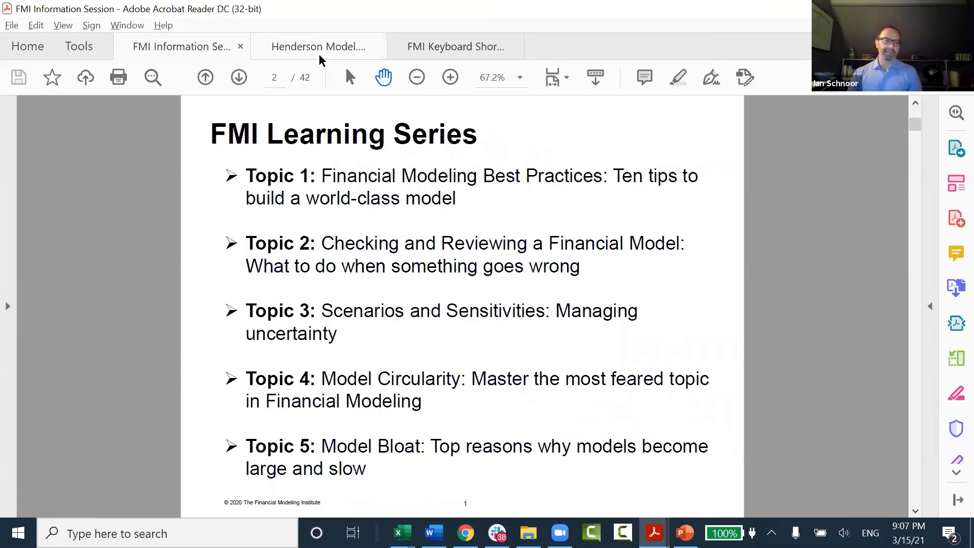
click(321, 58)
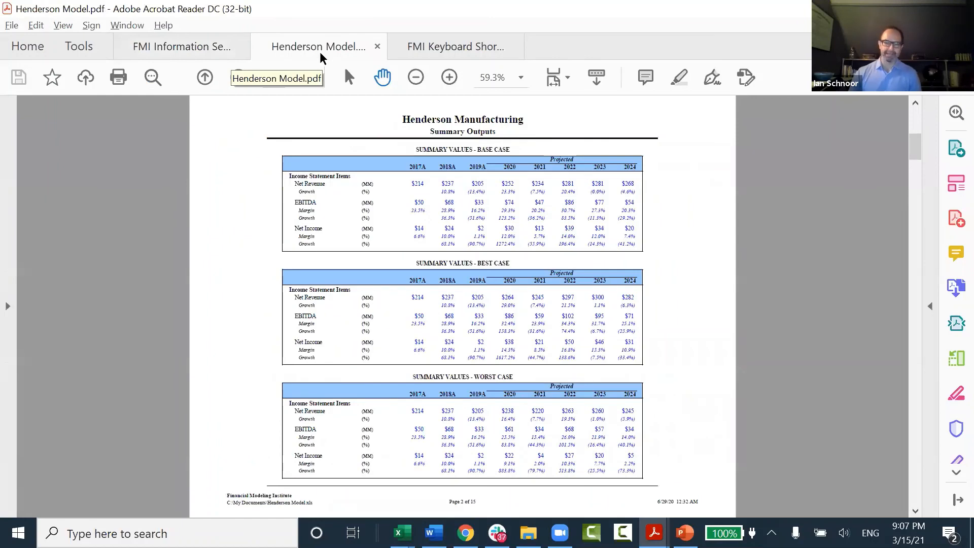
scroll(352, 178, up, 2)
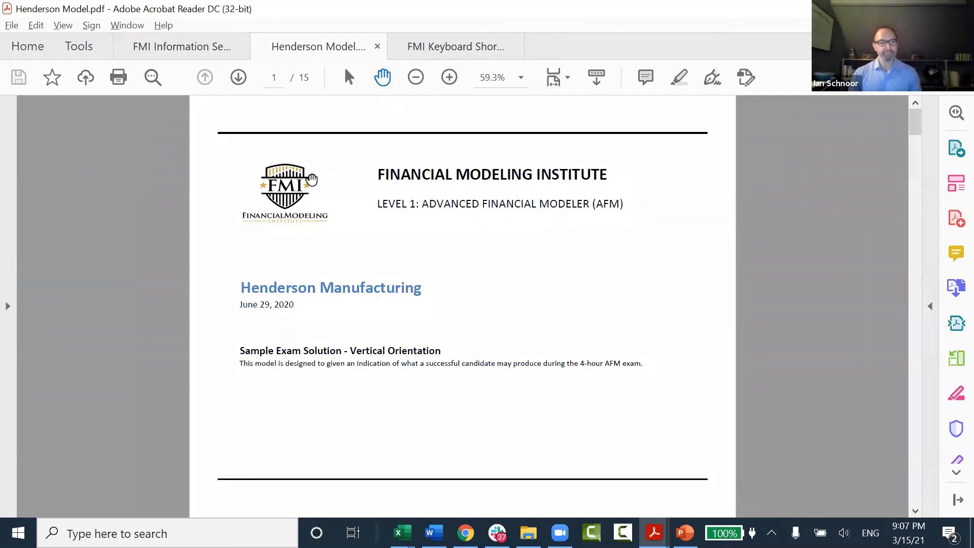
key(alt)
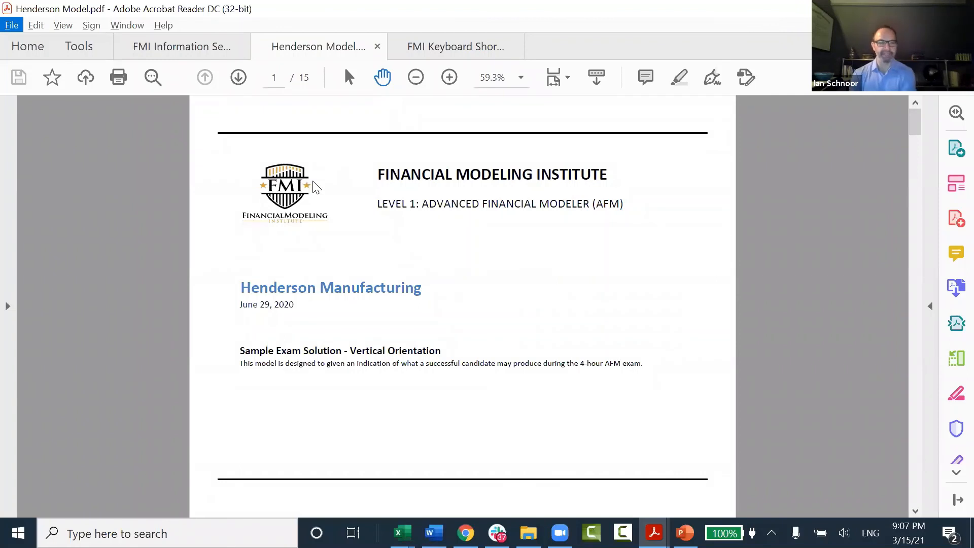